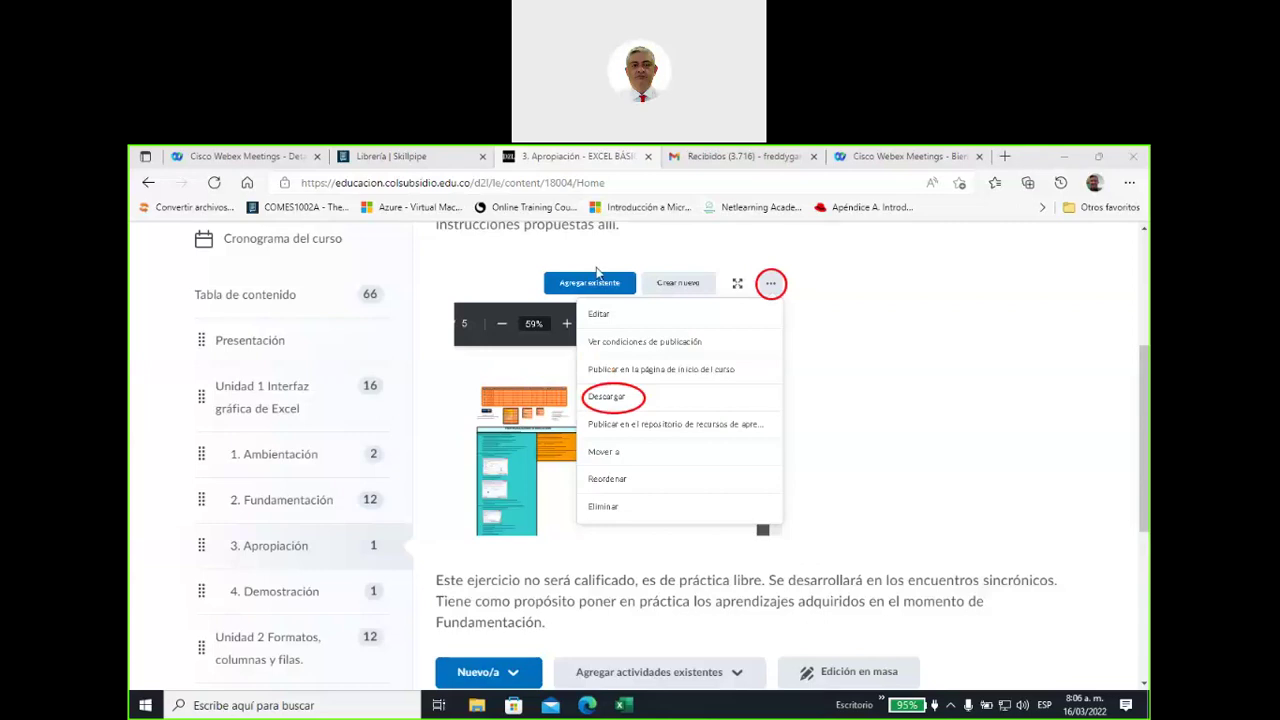
Check-mark the unit outline entries Ambientación, Fundamentación, Apropiación and 4. Demostración
mouse_move(518, 263)
left_mouse_down()
mouse_move(416, 414)
mouse_move(212, 362)
mouse_move(418, 432)
left_mouse_up()
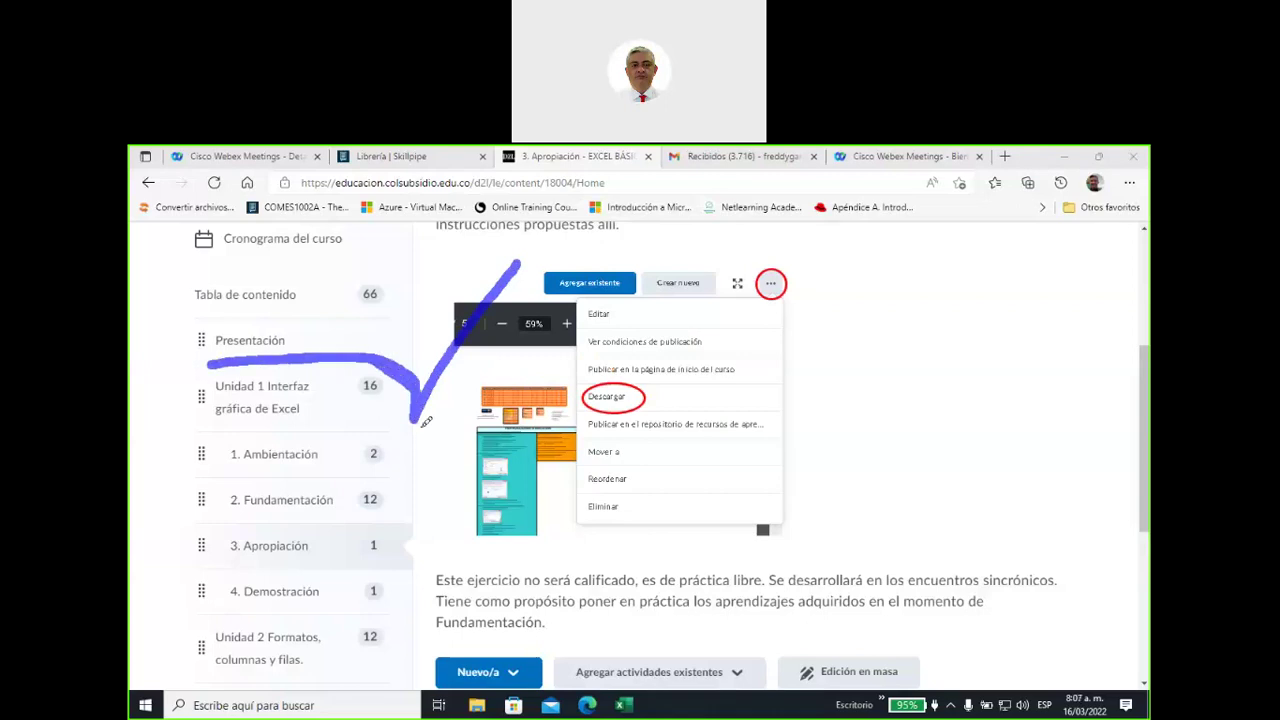
left_click_drag(401, 453, 475, 453)
left_click_drag(398, 495, 446, 495)
left_click_drag(401, 542, 458, 544)
left_click_drag(401, 587, 459, 577)
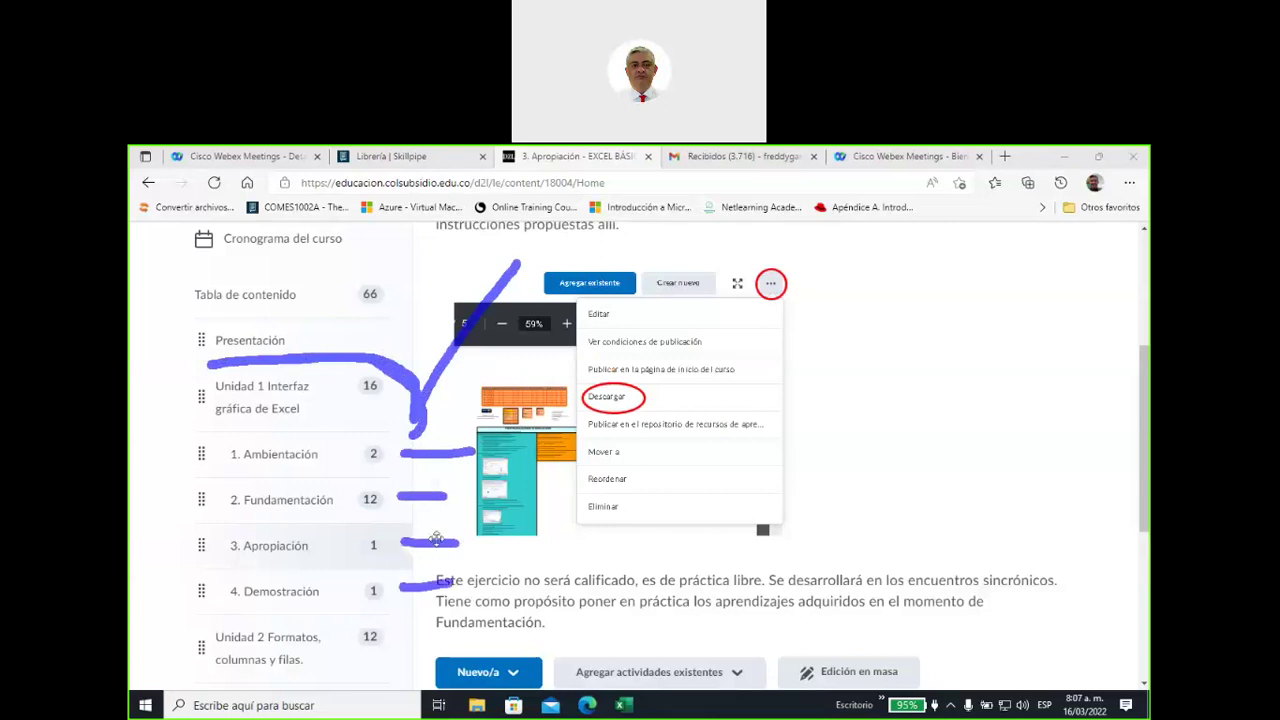
Underline the four learning moments, bracket them, arrow them to the exercise image, then clear the ink
left_click_drag(231, 467, 336, 458)
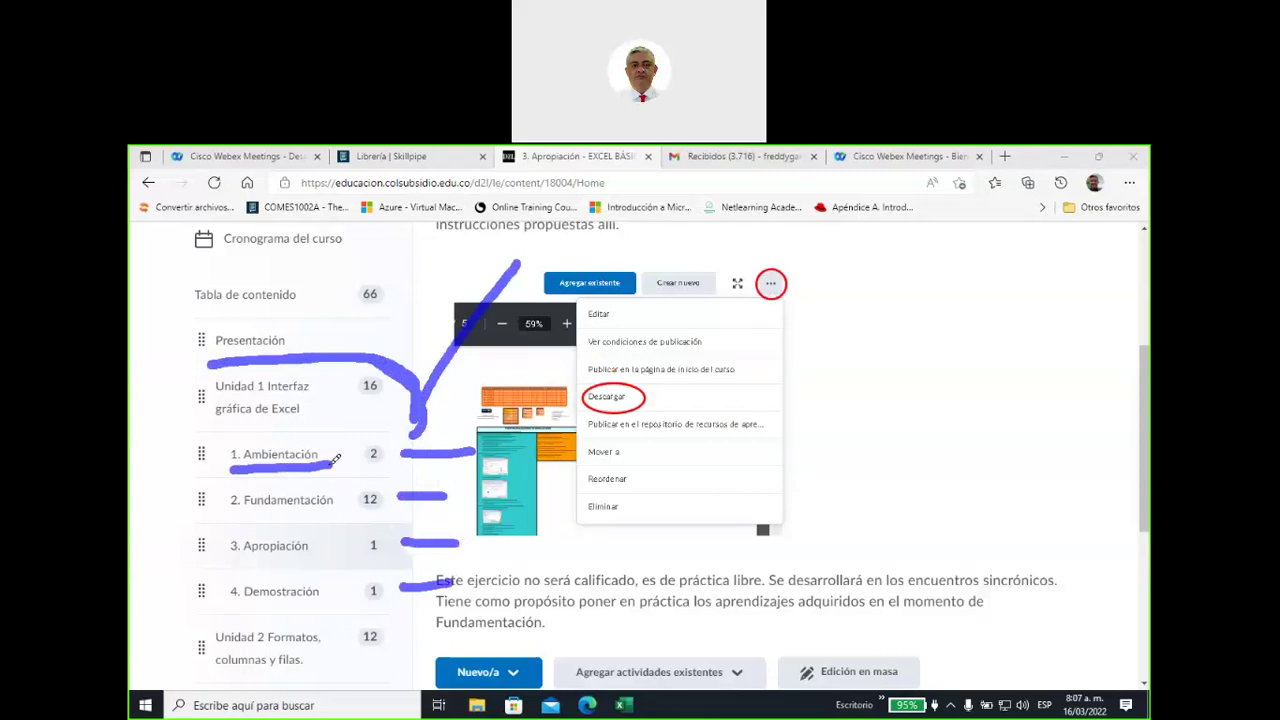
left_click_drag(233, 514, 331, 508)
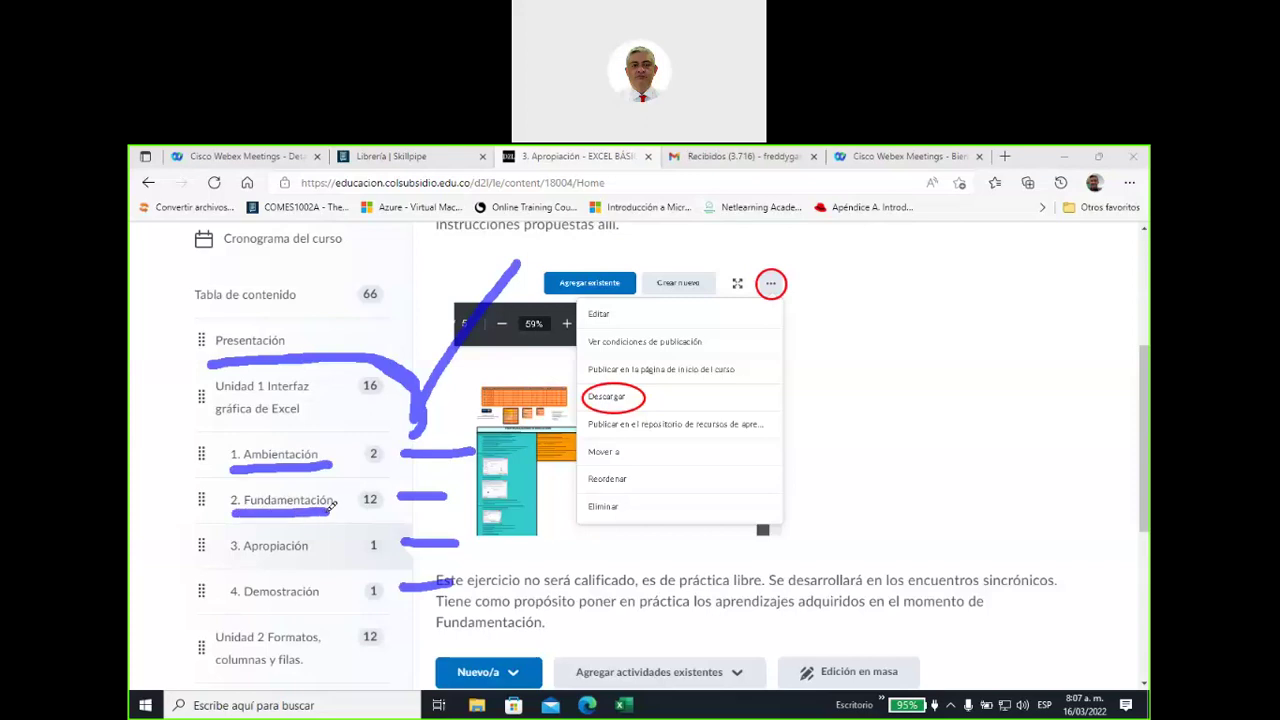
left_click_drag(234, 565, 325, 561)
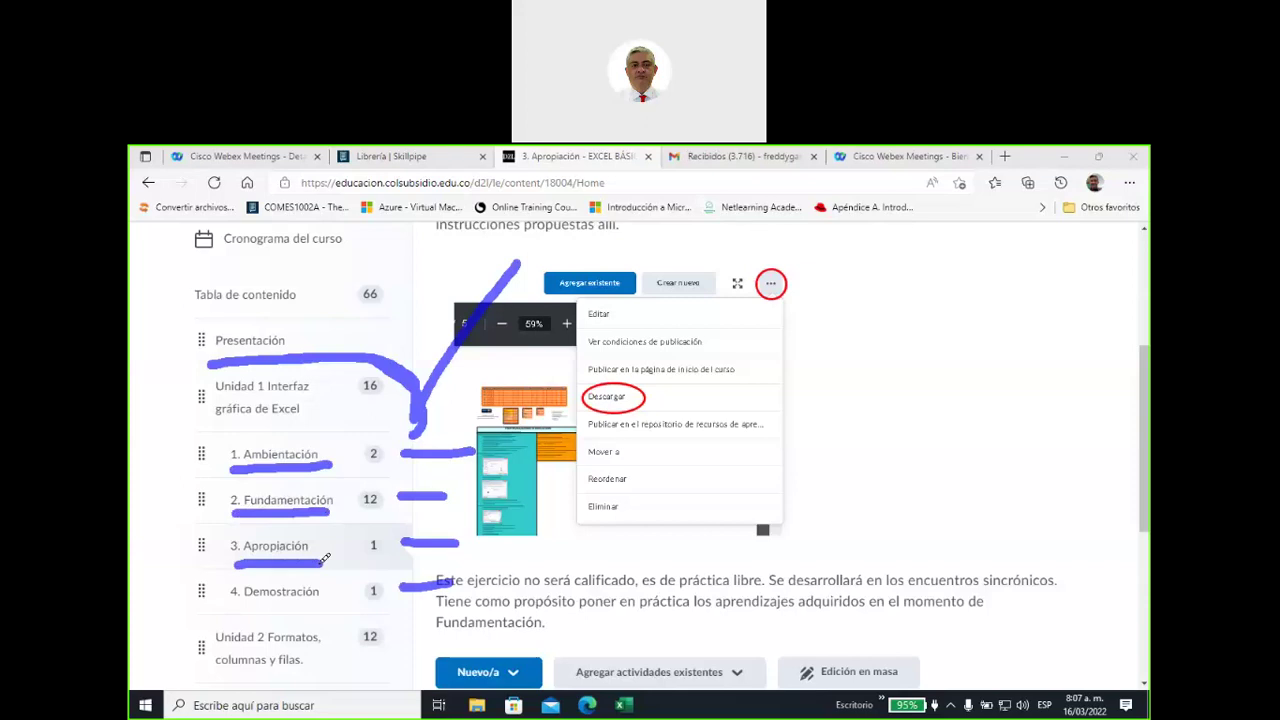
left_click_drag(232, 606, 342, 601)
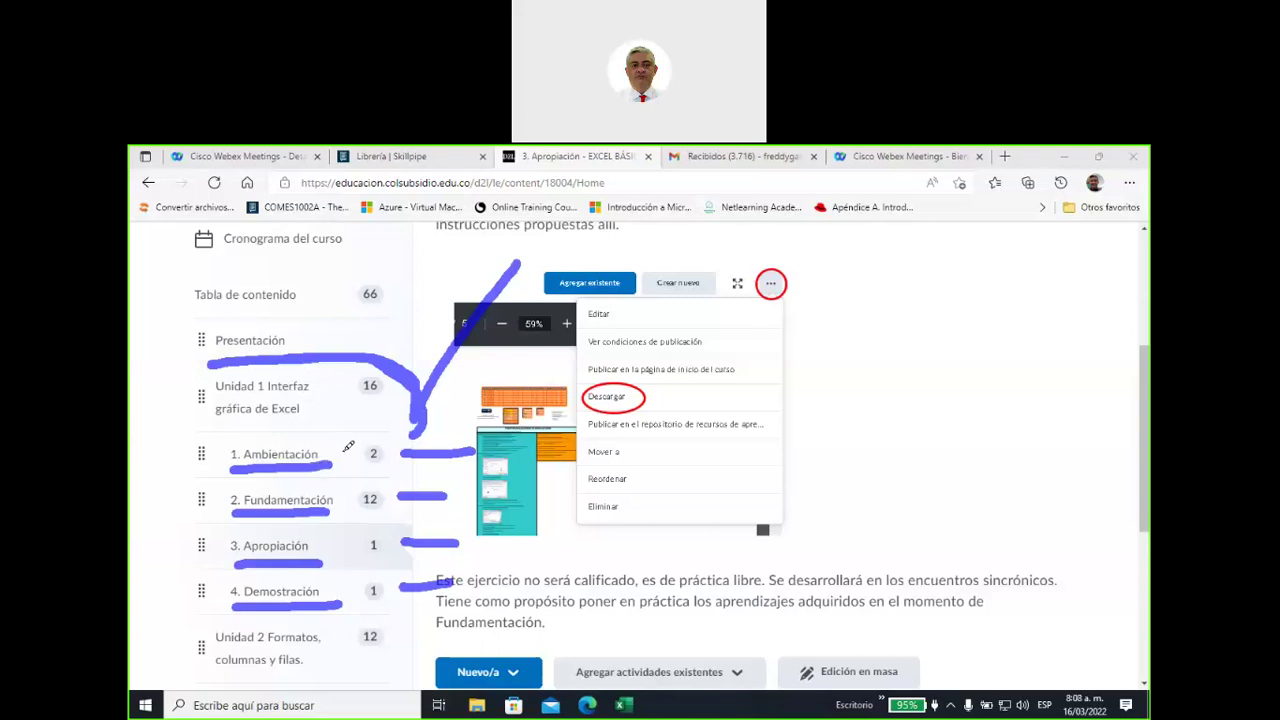
mouse_move(344, 444)
left_mouse_down()
mouse_move(359, 481)
mouse_move(359, 622)
left_mouse_up()
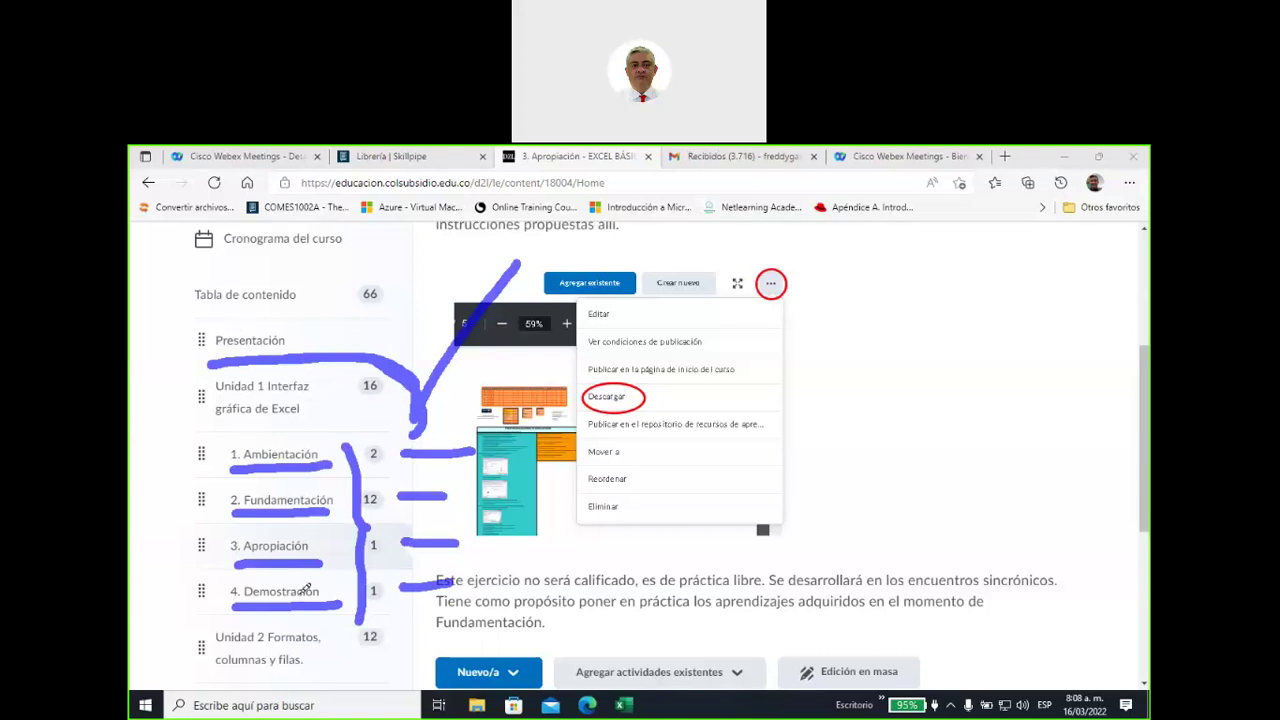
mouse_move(458, 604)
left_mouse_down()
mouse_move(566, 514)
mouse_move(494, 500)
left_mouse_up()
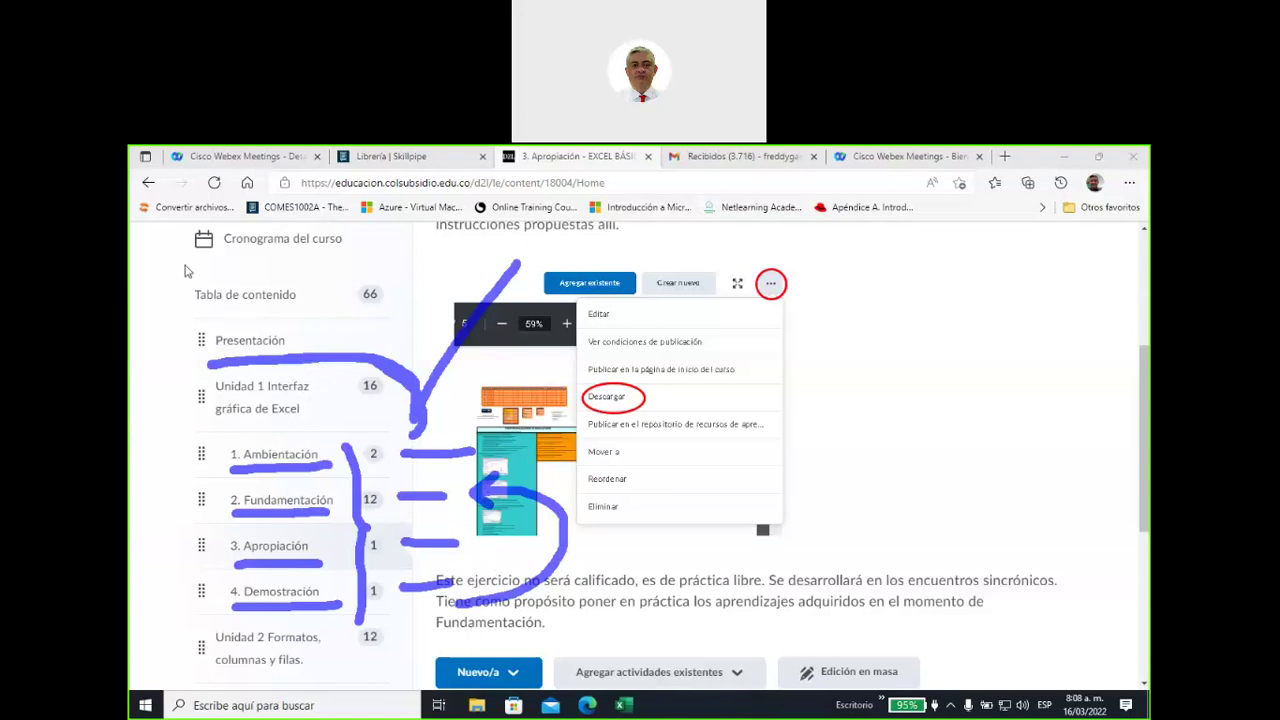
key("Escape")
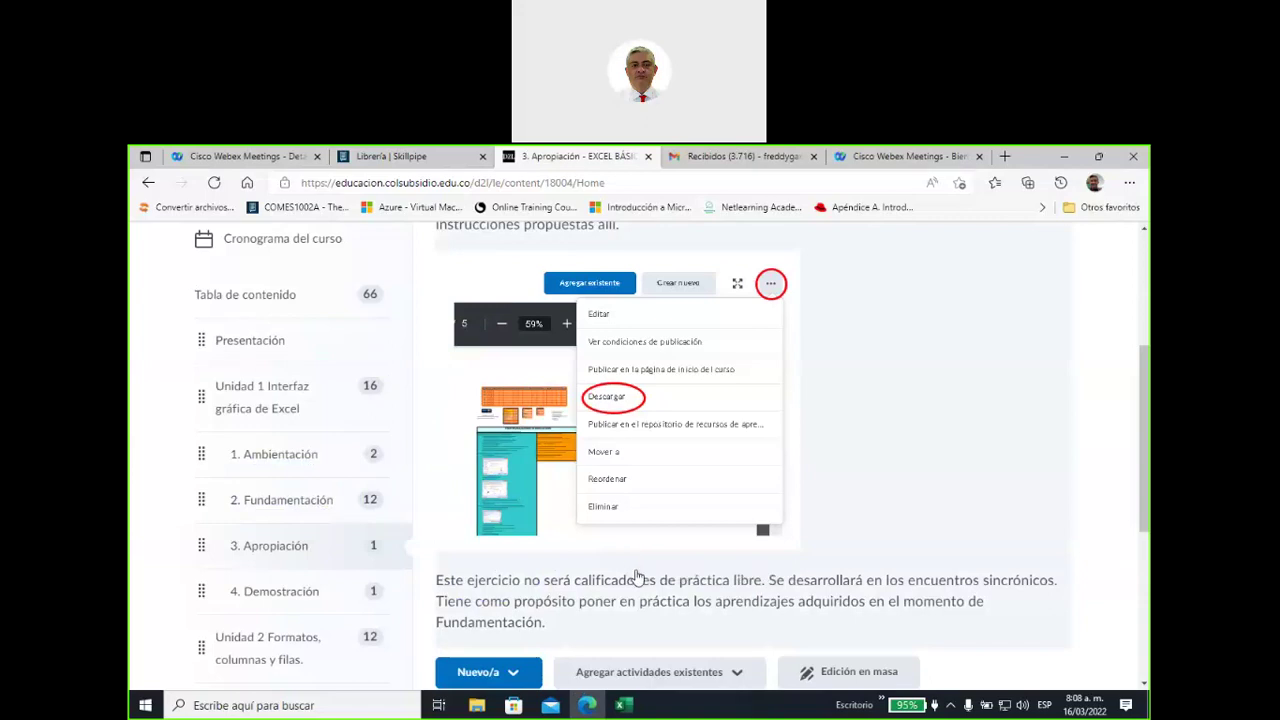
Scroll the Apropiación file list and open the 4. Demostración section from Tabla de contenido
scroll(636, 572, "up", 1)
scroll(637, 578, "down", 2)
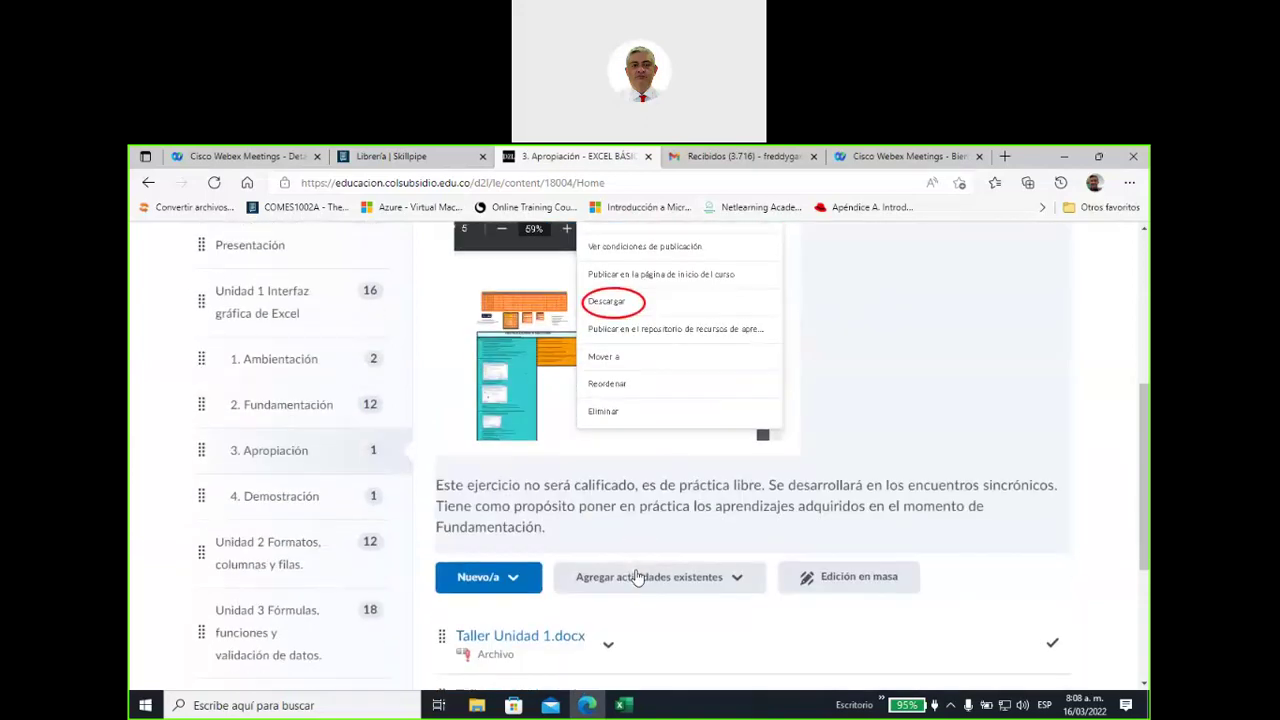
scroll(637, 577, "down", 2)
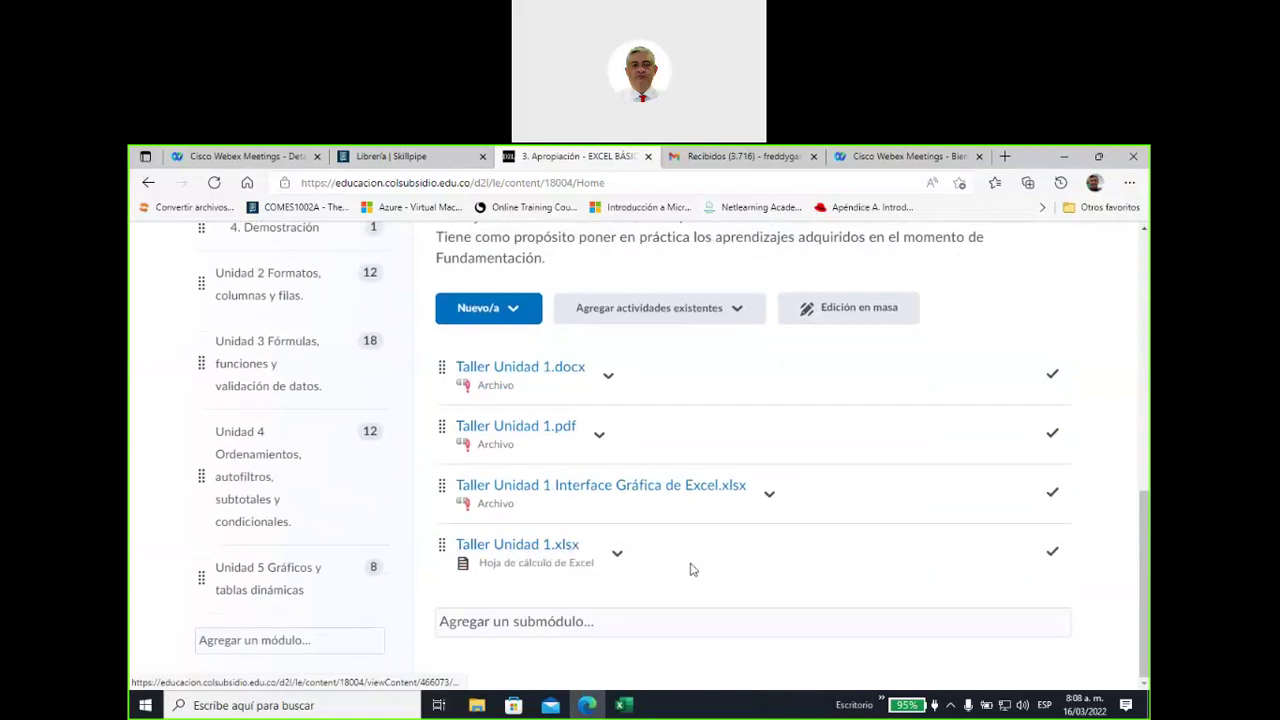
scroll(689, 567, "up", 1)
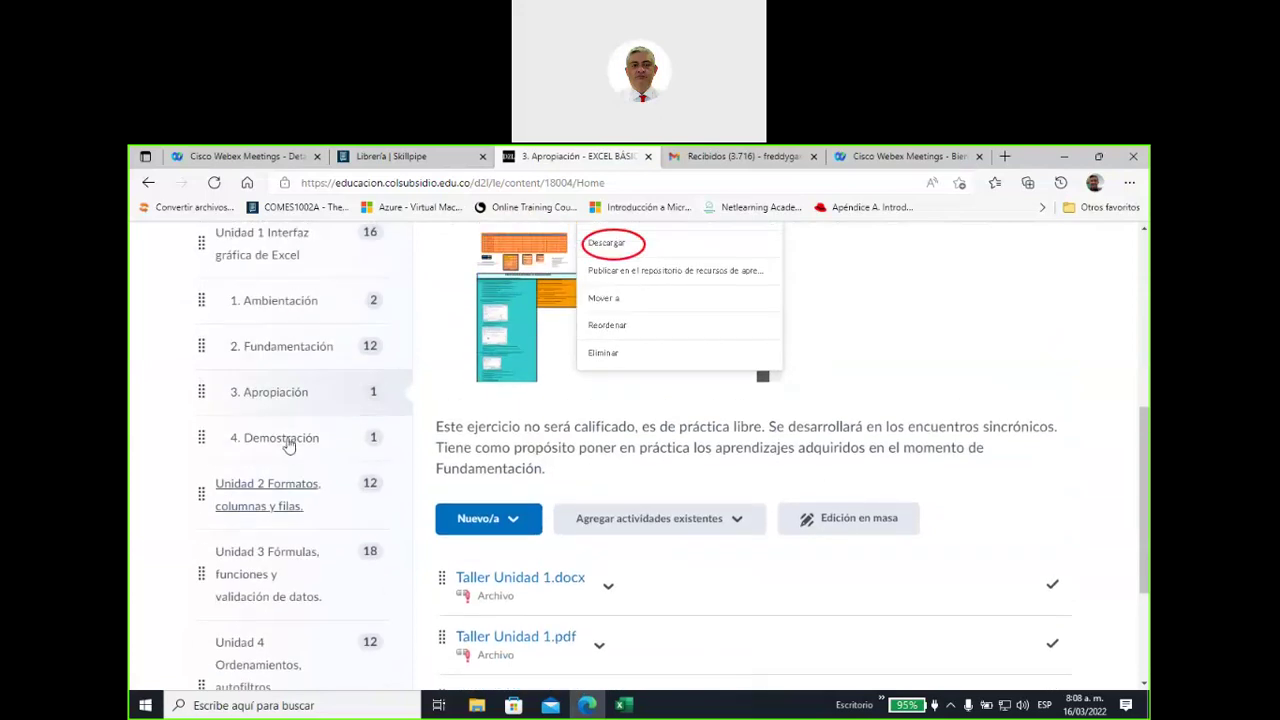
left_click(285, 437)
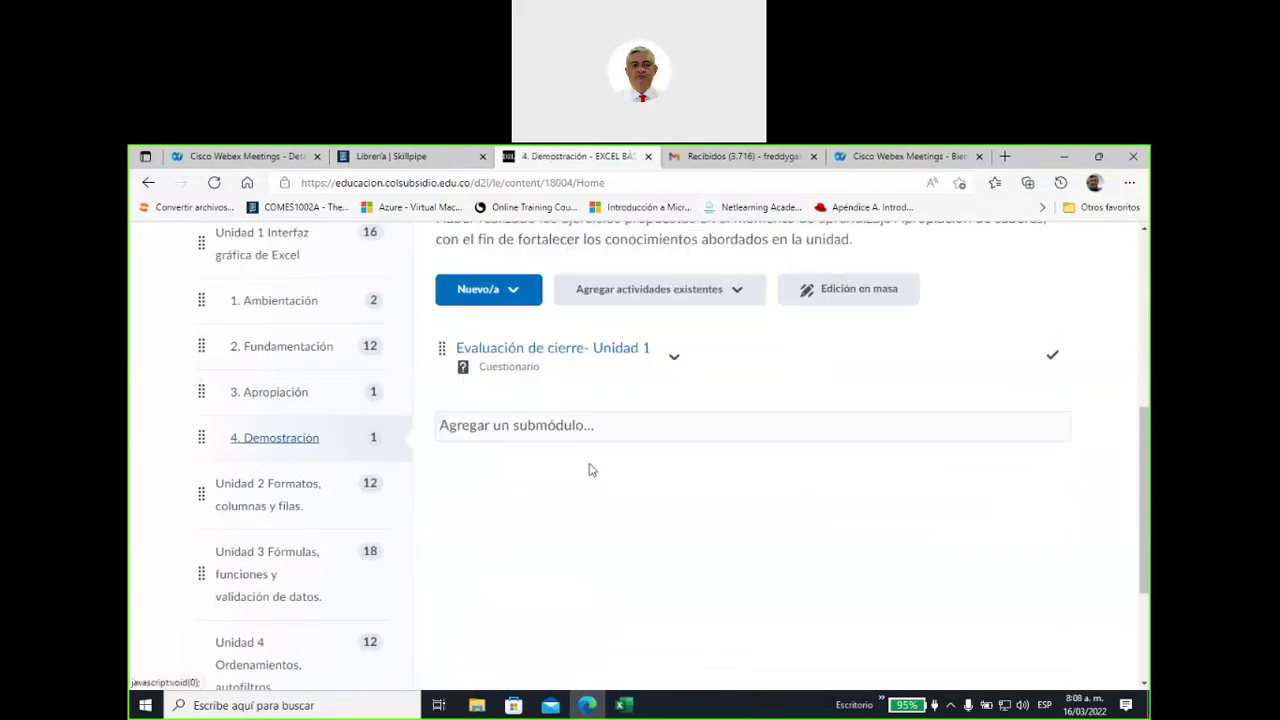
scroll(598, 480, "up", 1)
scroll(603, 485, "up", 1)
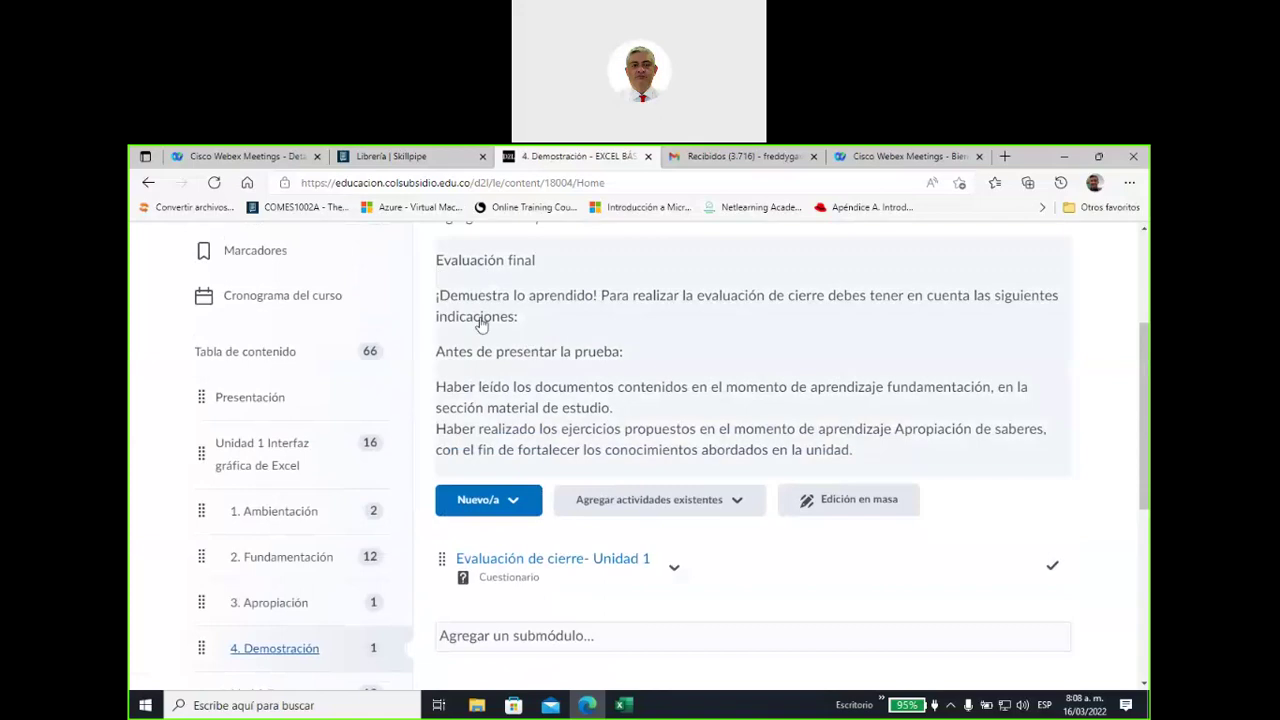
scroll(500, 305, "up", 2)
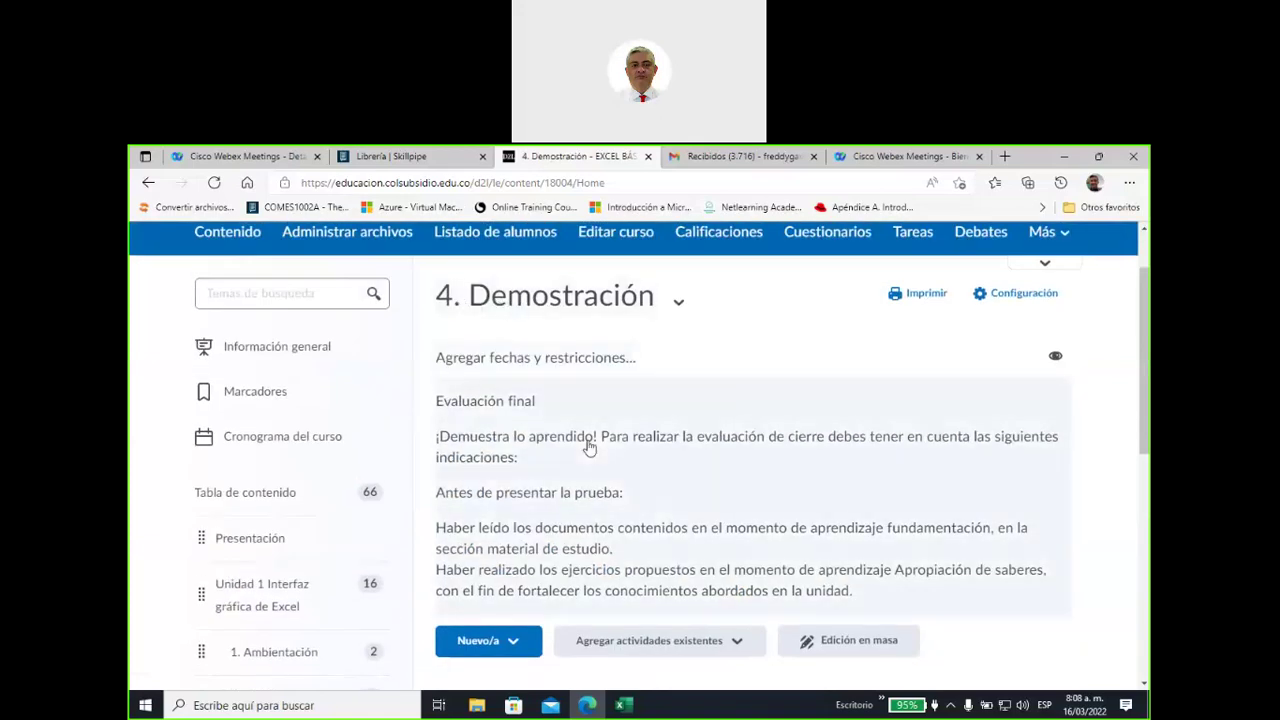
scroll(586, 447, "down", 1)
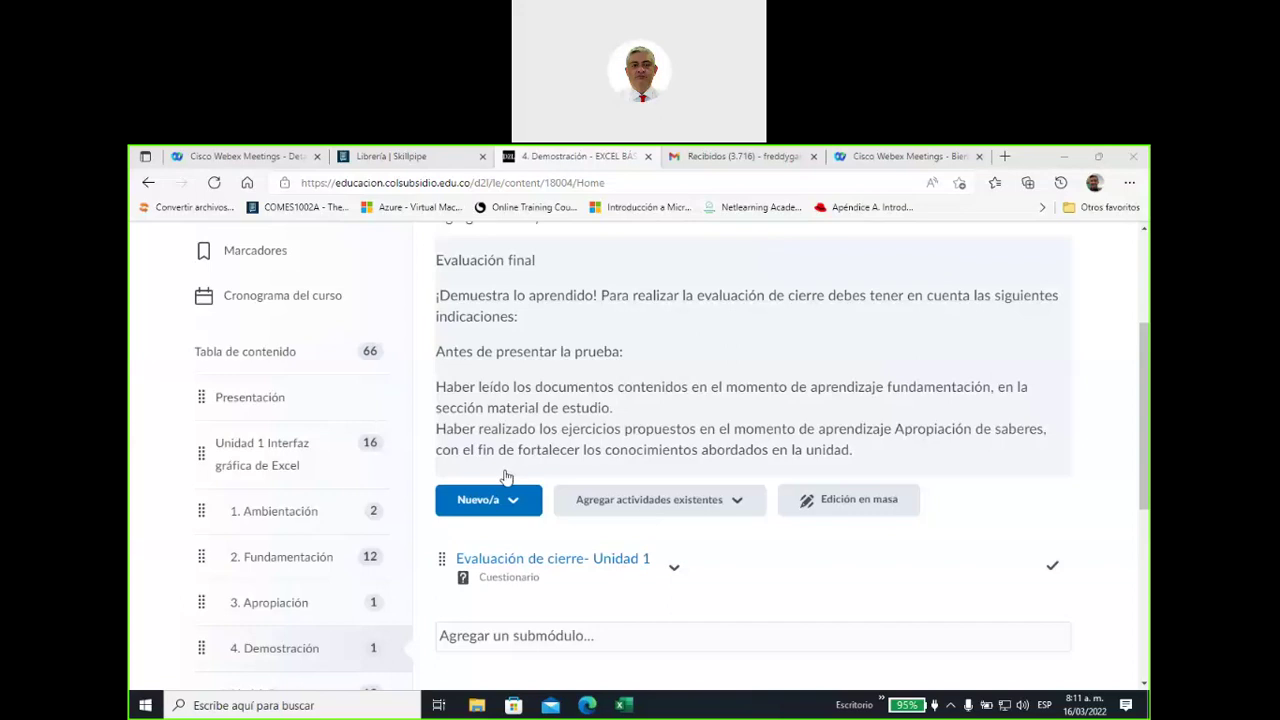
scroll(505, 480, "up", 3)
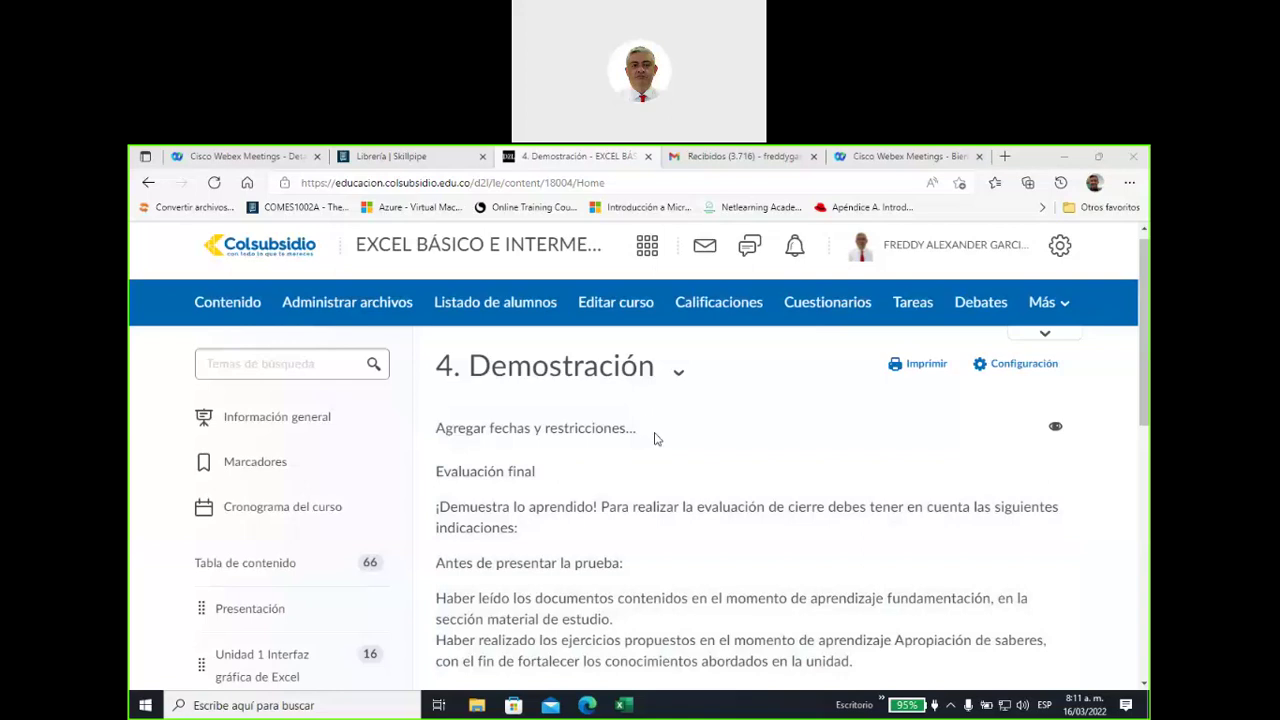
Switch from the course page to the Taller Unidad 1 Excel workbook and maximize its window
scroll(655, 438, "down", 3)
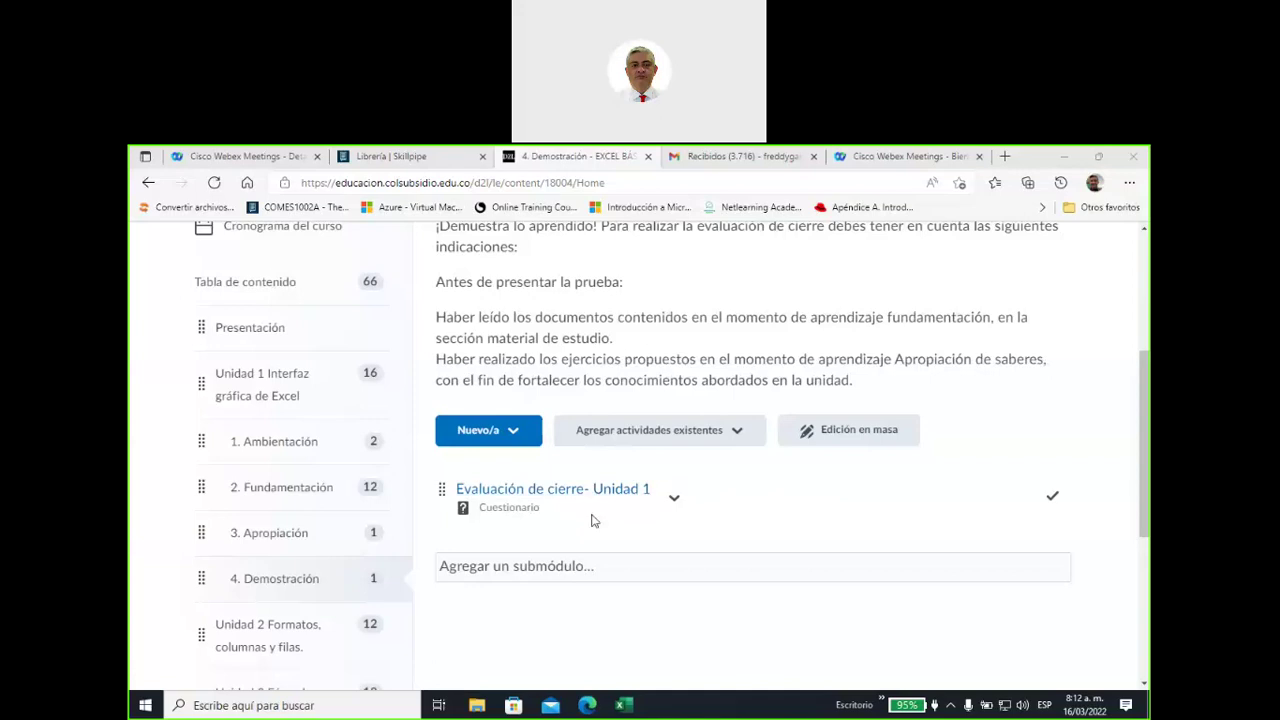
scroll(591, 520, "up", 3)
scroll(618, 543, "down", 2)
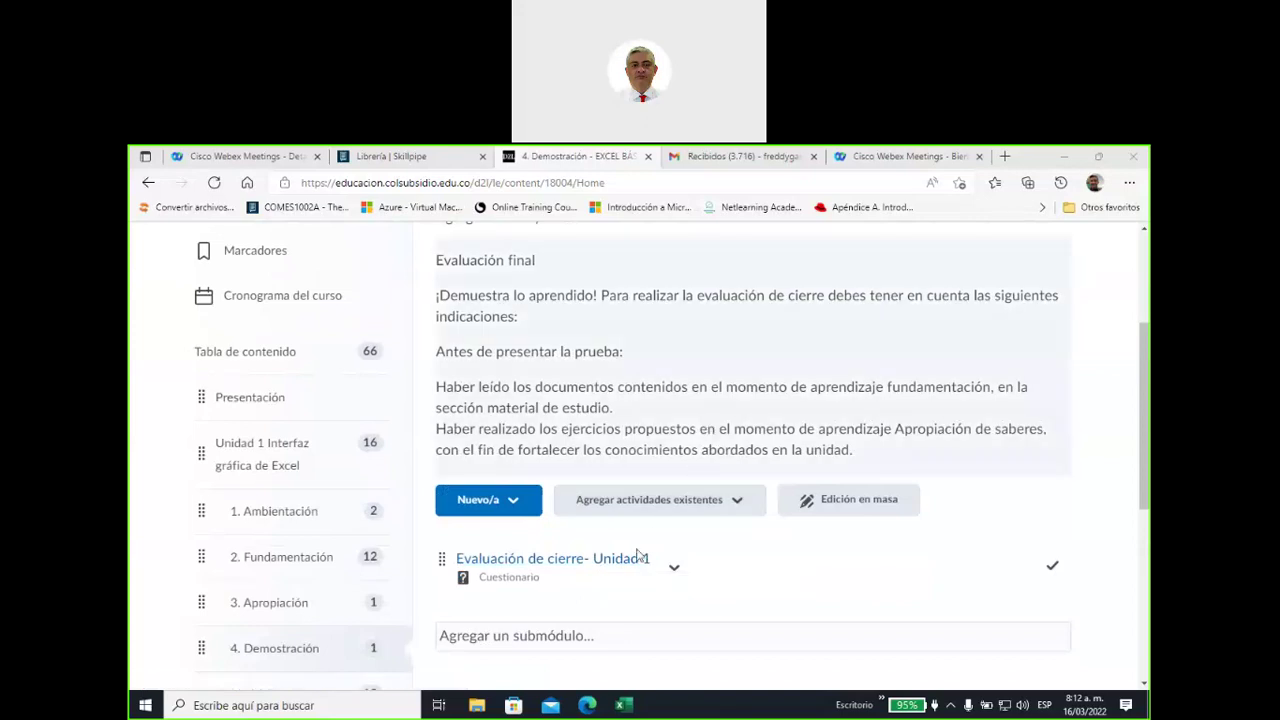
scroll(712, 432, "up", 3)
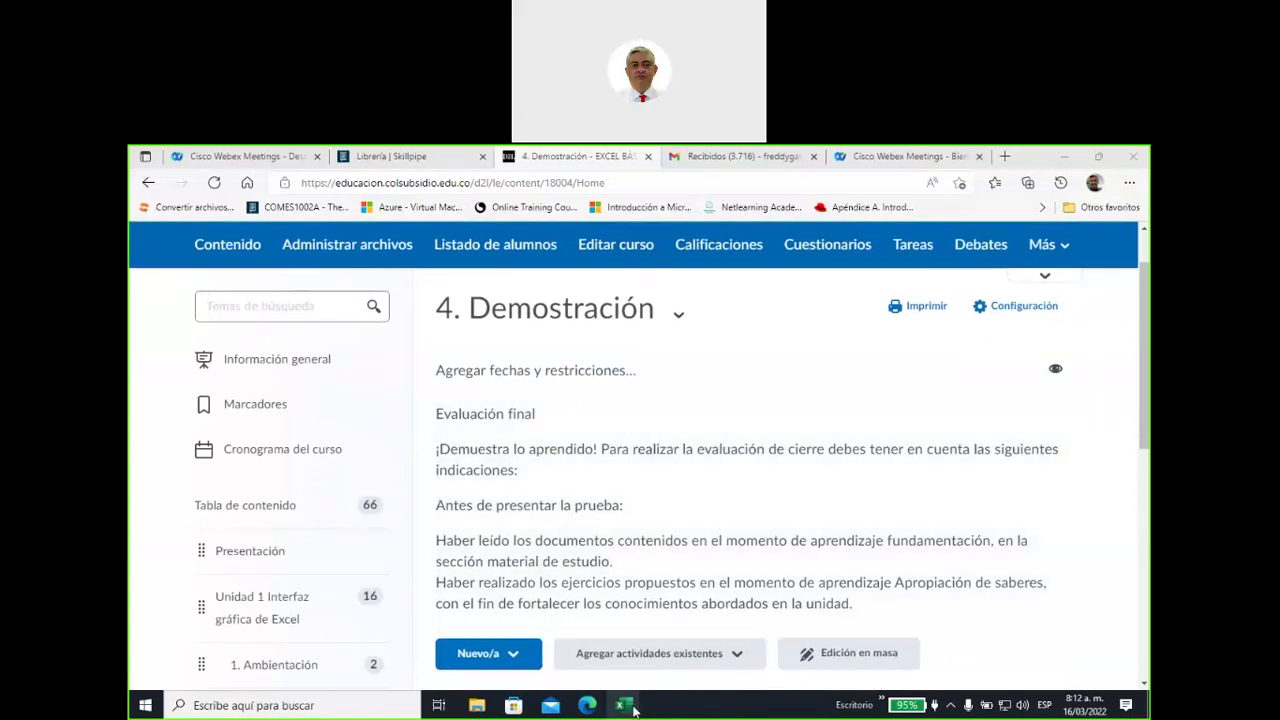
mouse_move(632, 710)
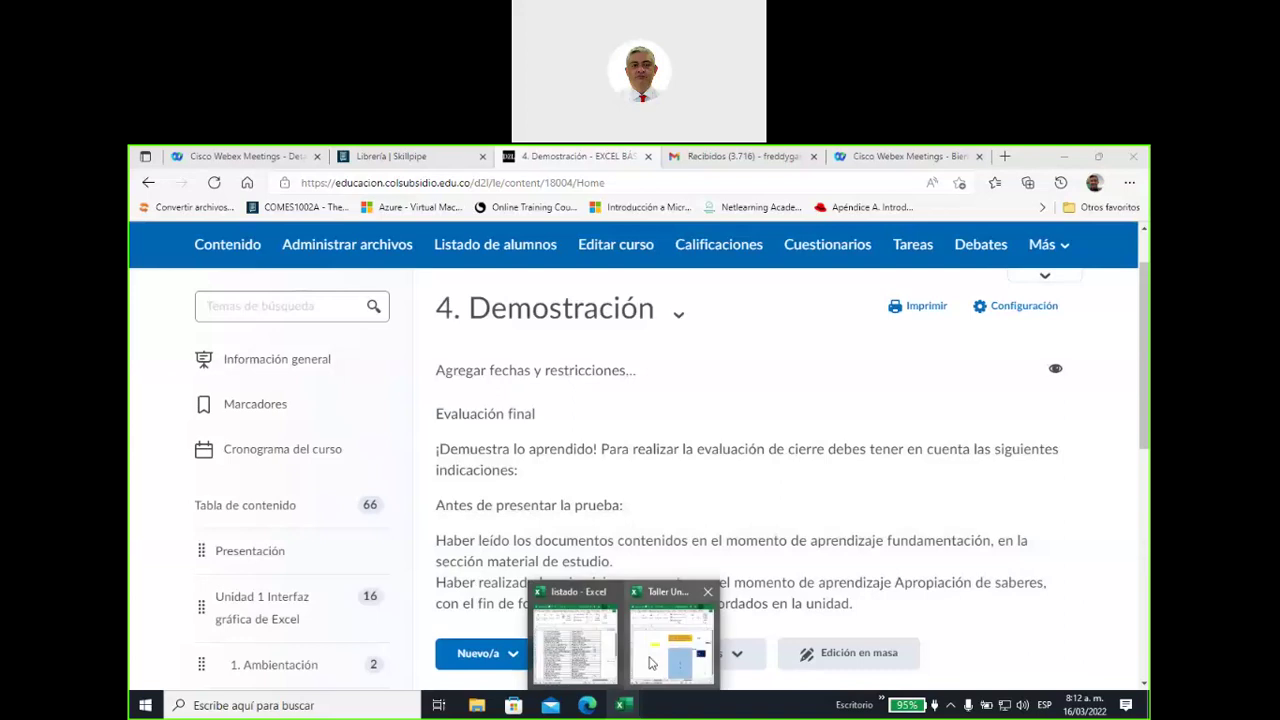
left_click(650, 663)
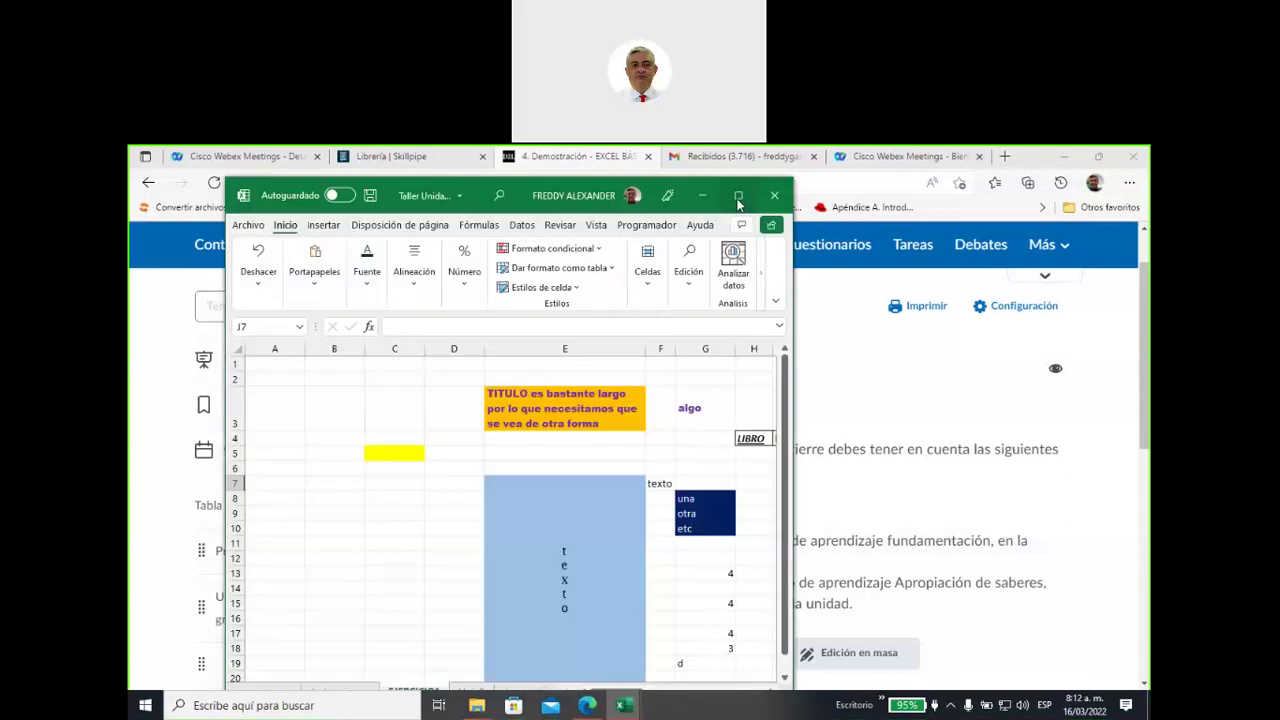
left_click(738, 197)
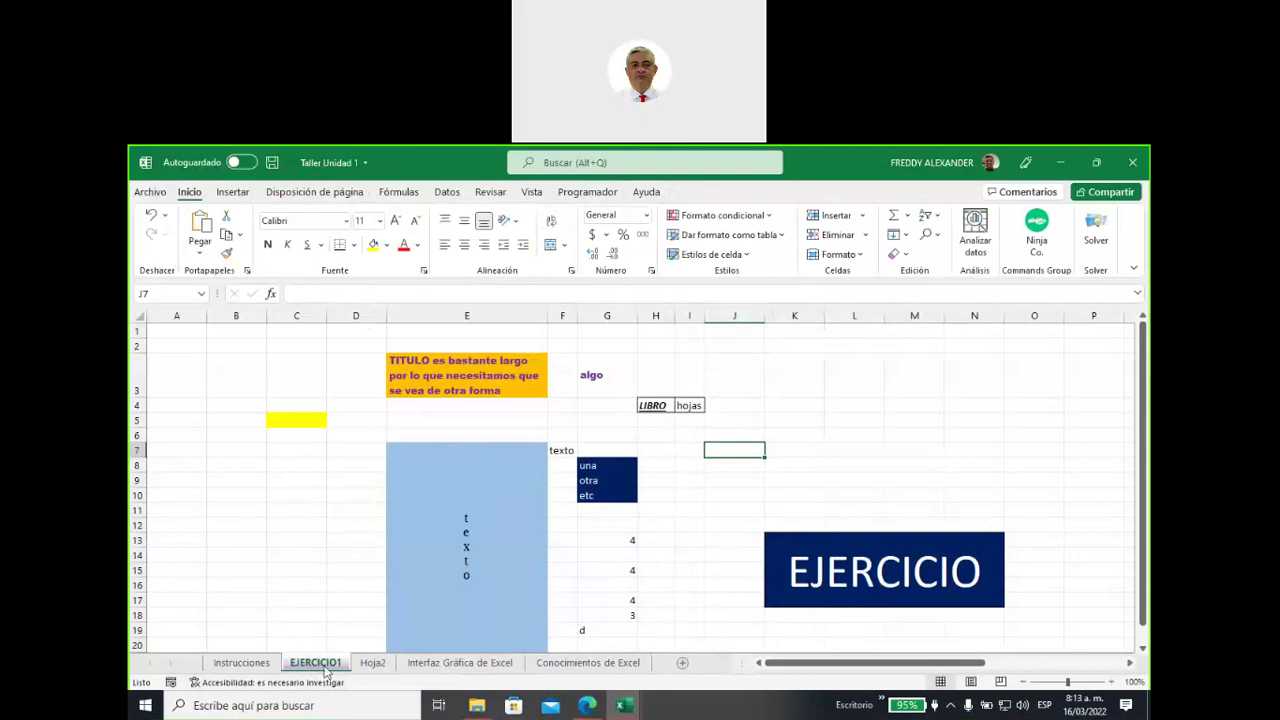
right_click(325, 668)
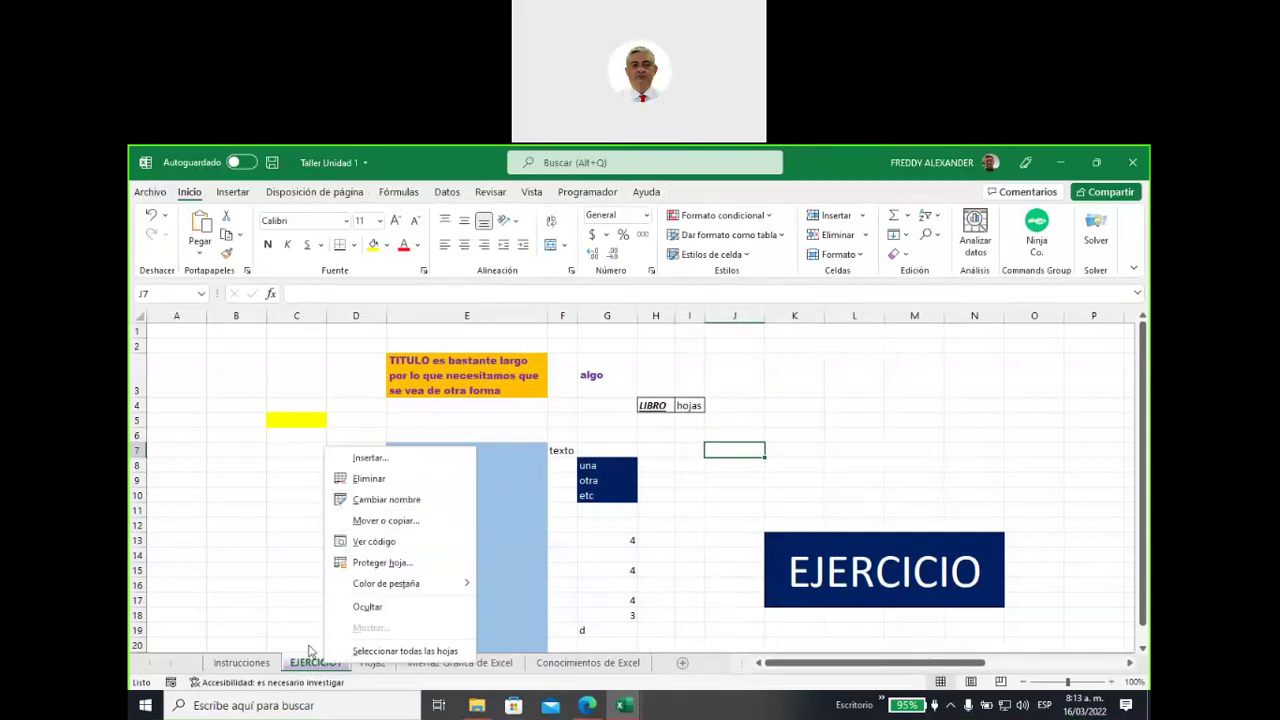
left_click(311, 668)
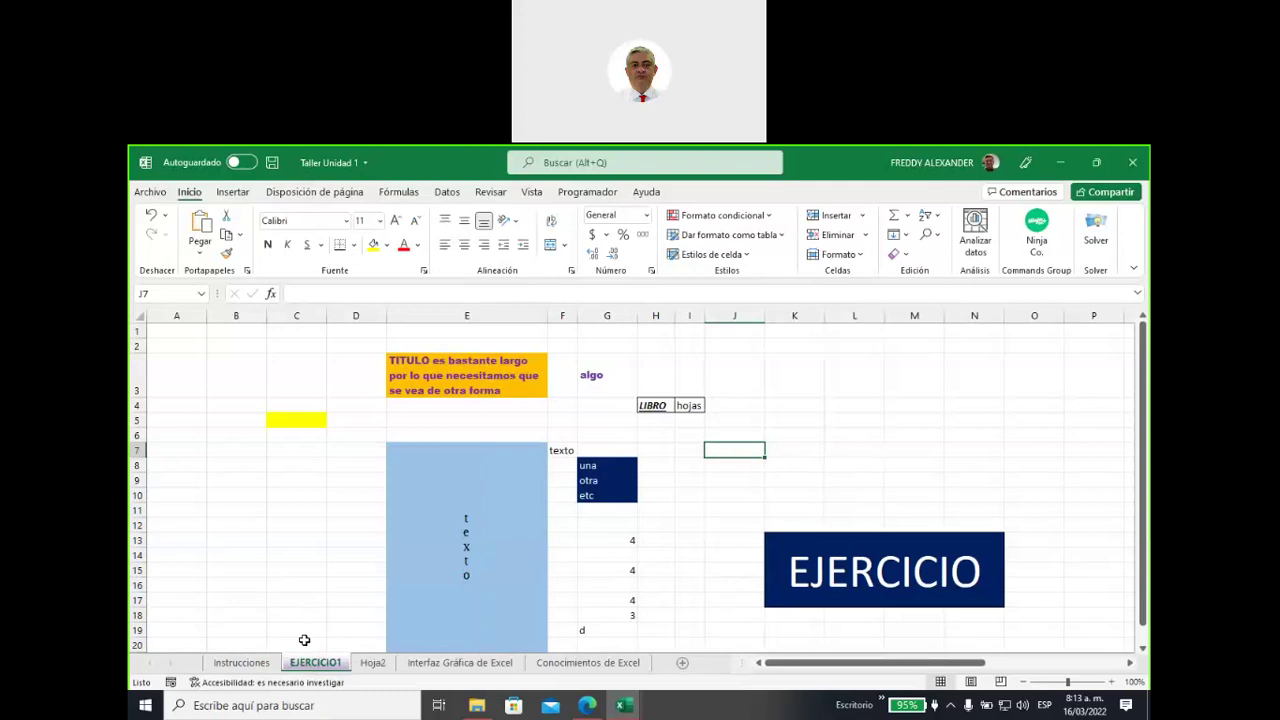
Show the Instrucciones sheet scrolled to the 'Ejercicio 1: Interfaz Grafica de Excel' section
left_click(255, 663)
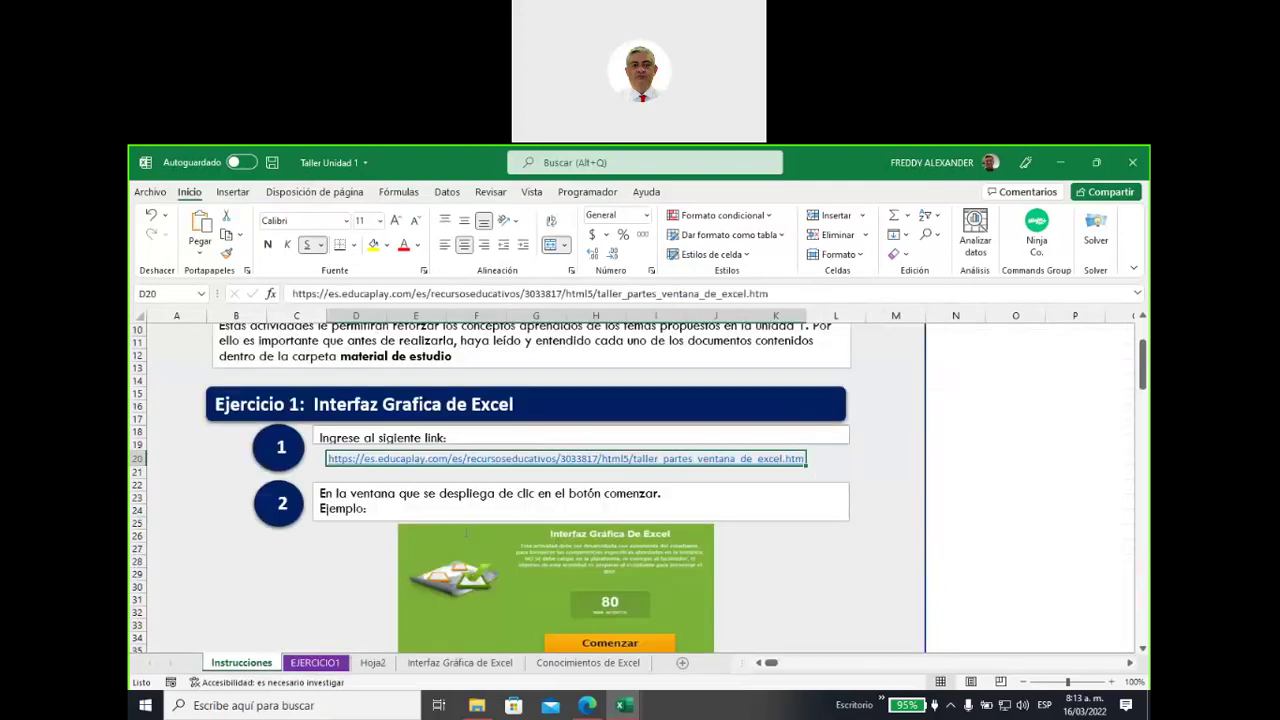
scroll(430, 552, "up", 3)
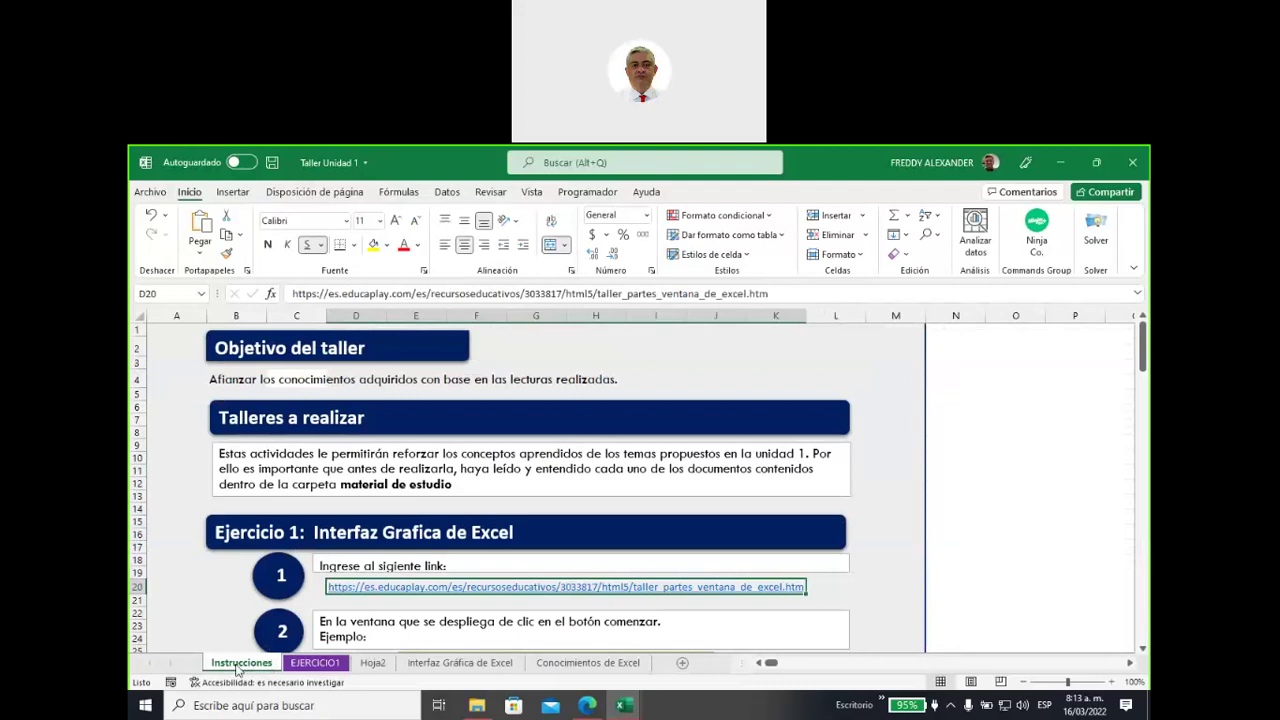
scroll(501, 515, "down", 4)
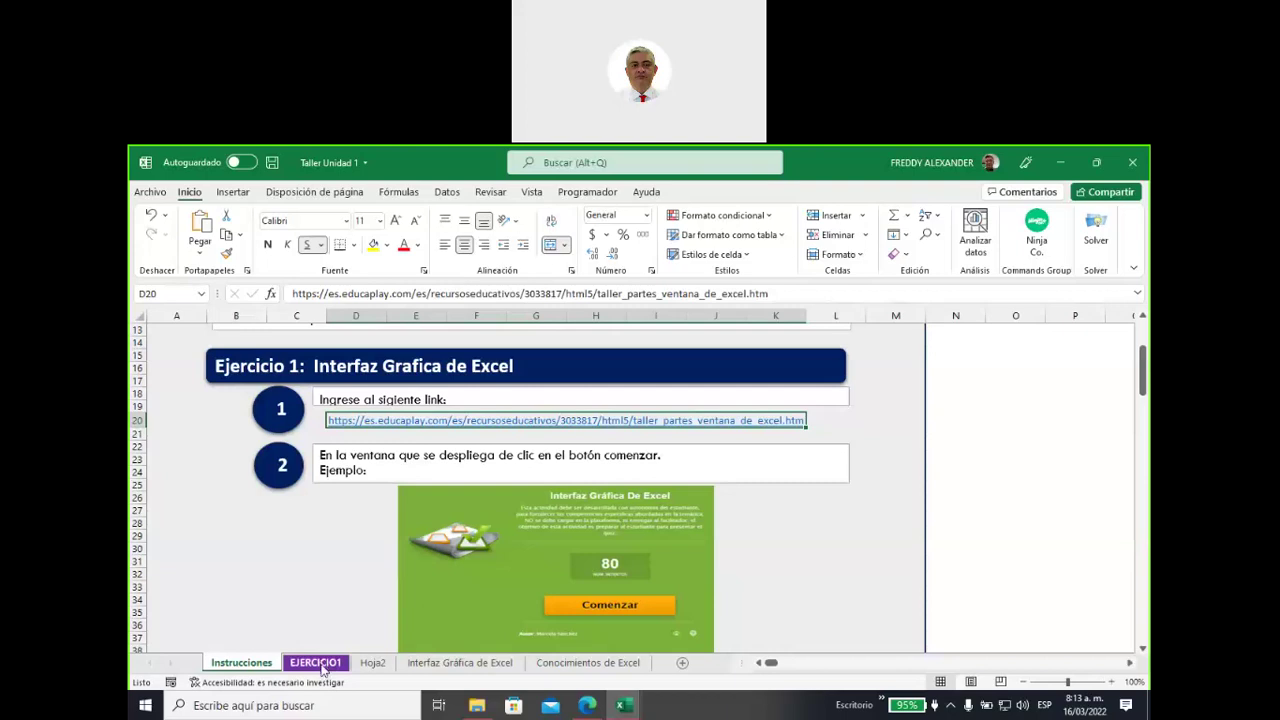
left_click(322, 666)
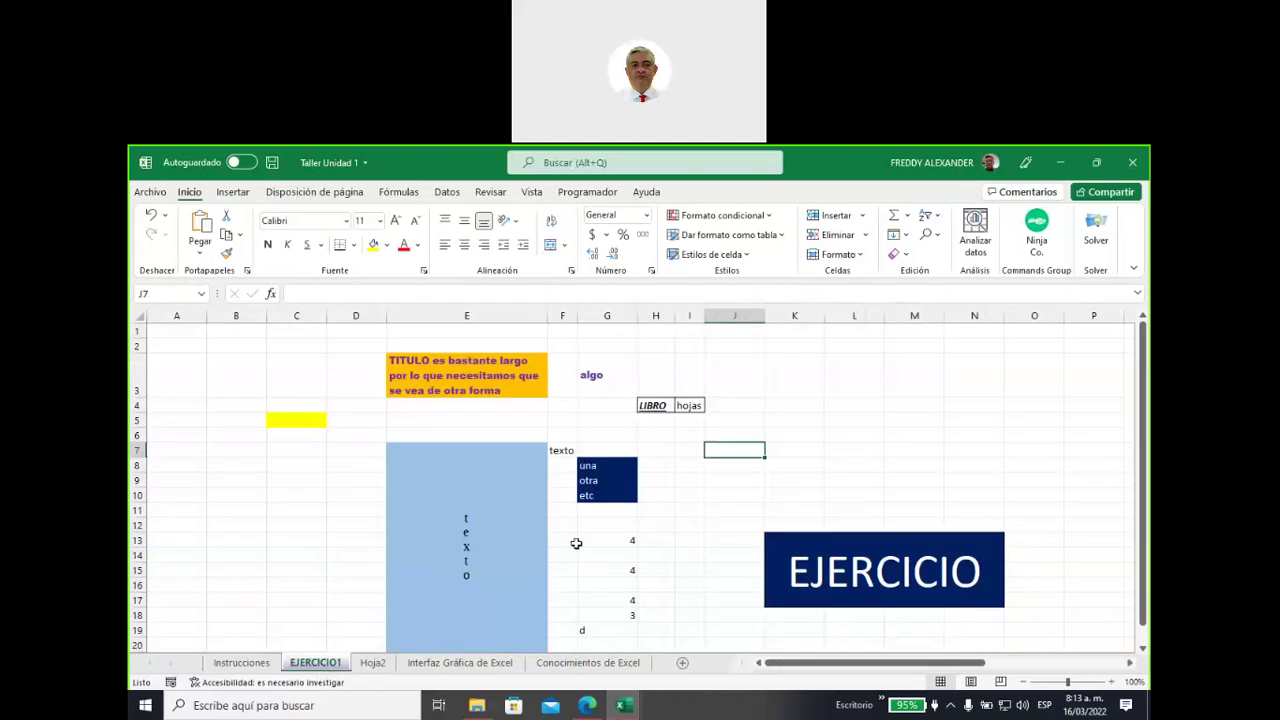
left_click(453, 382)
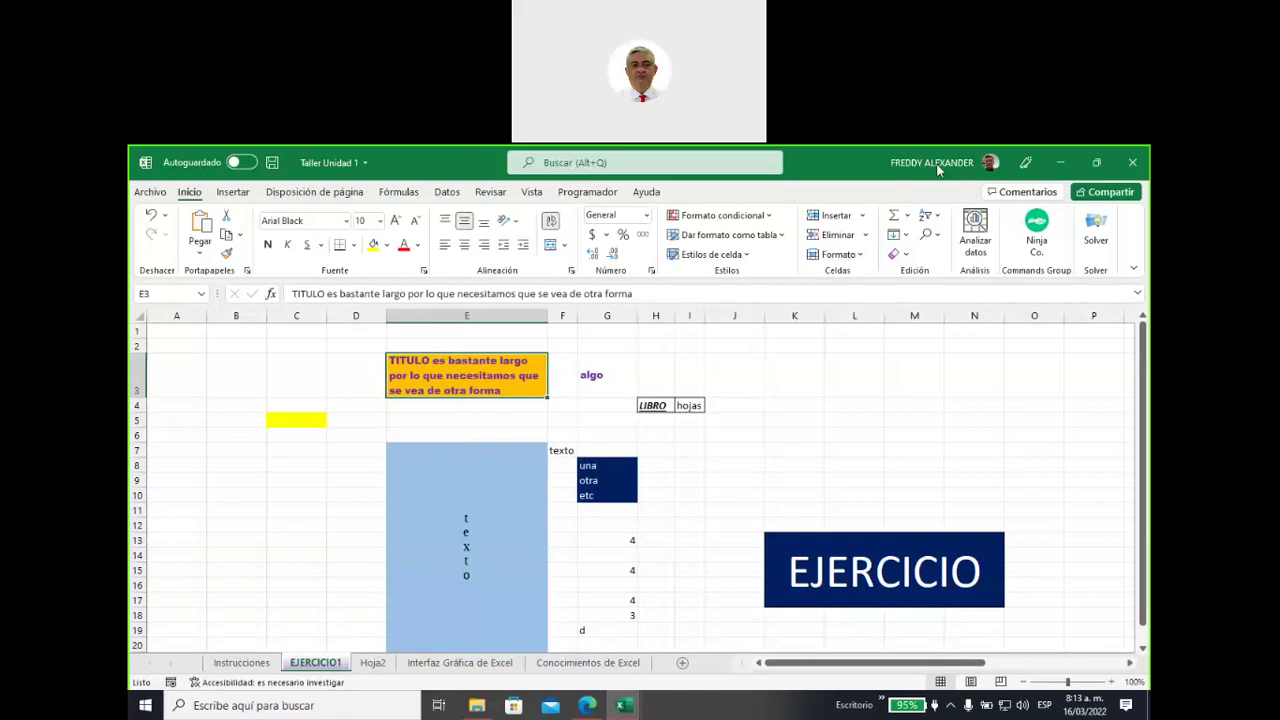
mouse_move(320, 500)
left_mouse_down()
mouse_move(338, 285)
mouse_move(355, 283)
left_mouse_up()
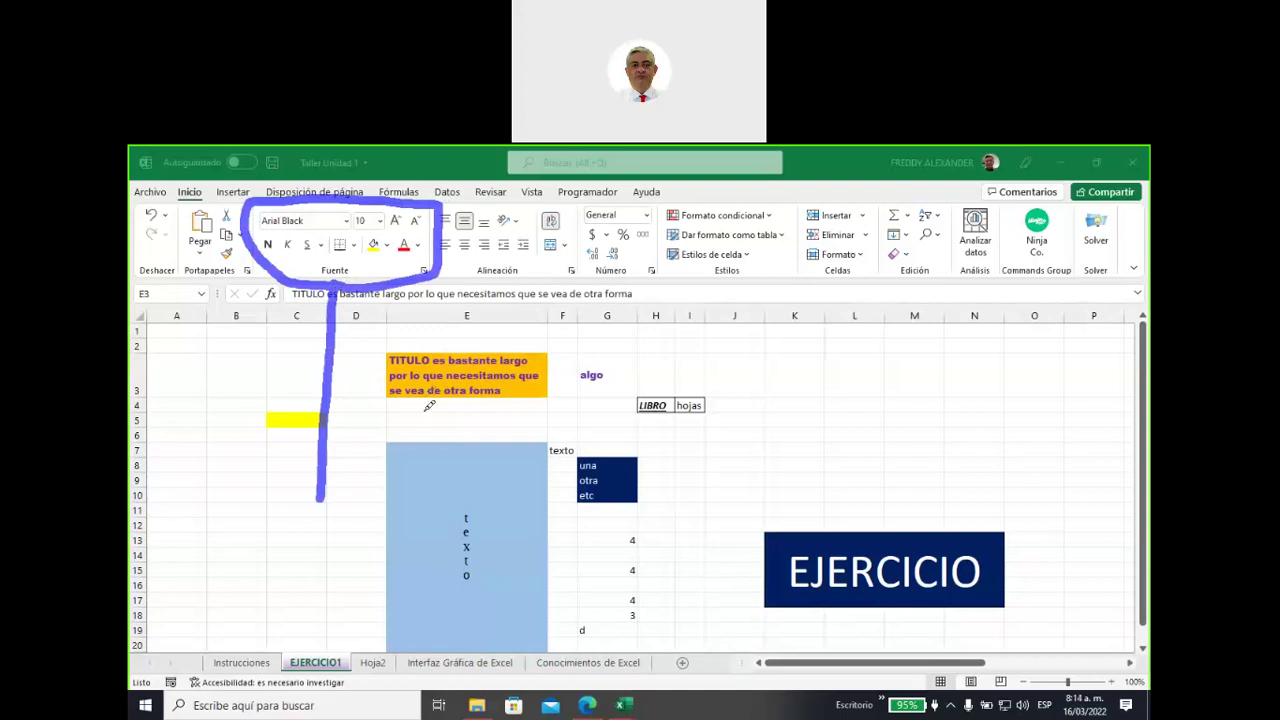
mouse_move(465, 280)
left_mouse_down()
mouse_move(562, 197)
mouse_move(442, 206)
left_mouse_up()
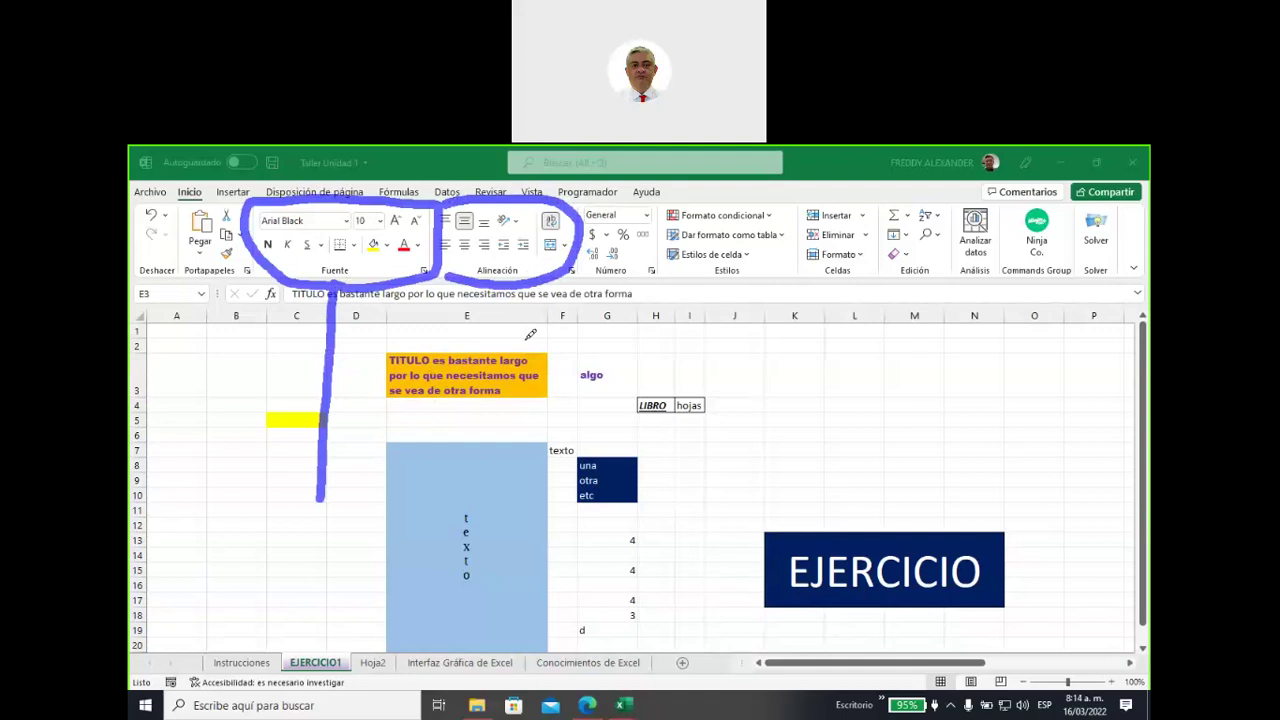
left_click_drag(490, 578, 439, 491)
left_click_drag(438, 554, 490, 525)
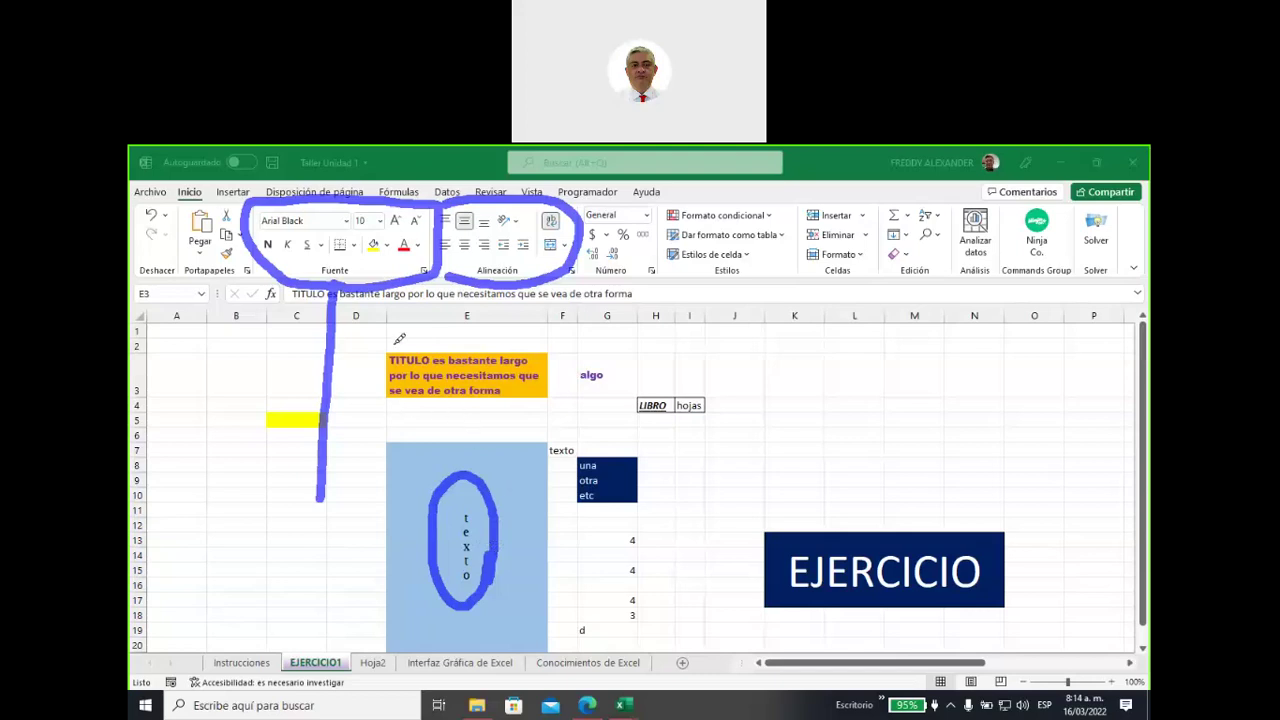
mouse_move(424, 341)
left_mouse_down()
mouse_move(461, 345)
mouse_move(417, 345)
left_mouse_up()
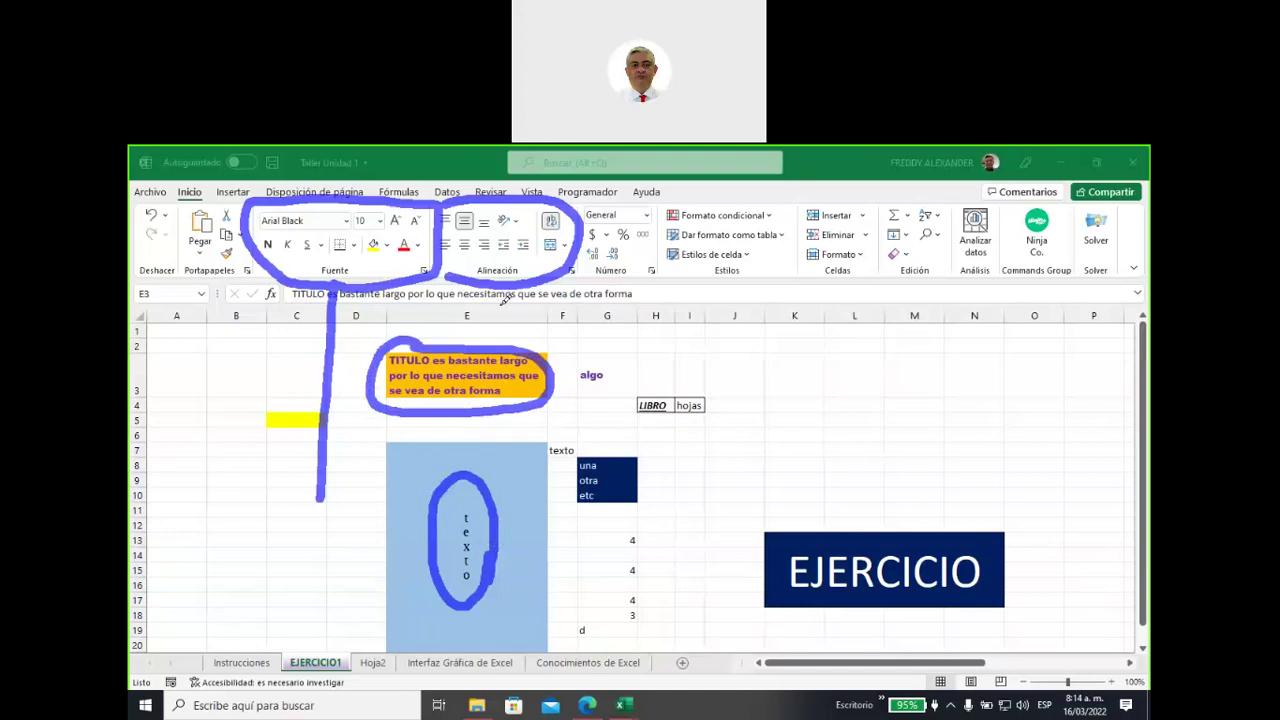
mouse_move(507, 287)
left_mouse_down()
mouse_move(510, 322)
mouse_move(532, 314)
left_mouse_up()
mouse_move(722, 440)
left_mouse_down()
mouse_move(790, 520)
mouse_move(802, 483)
left_mouse_up()
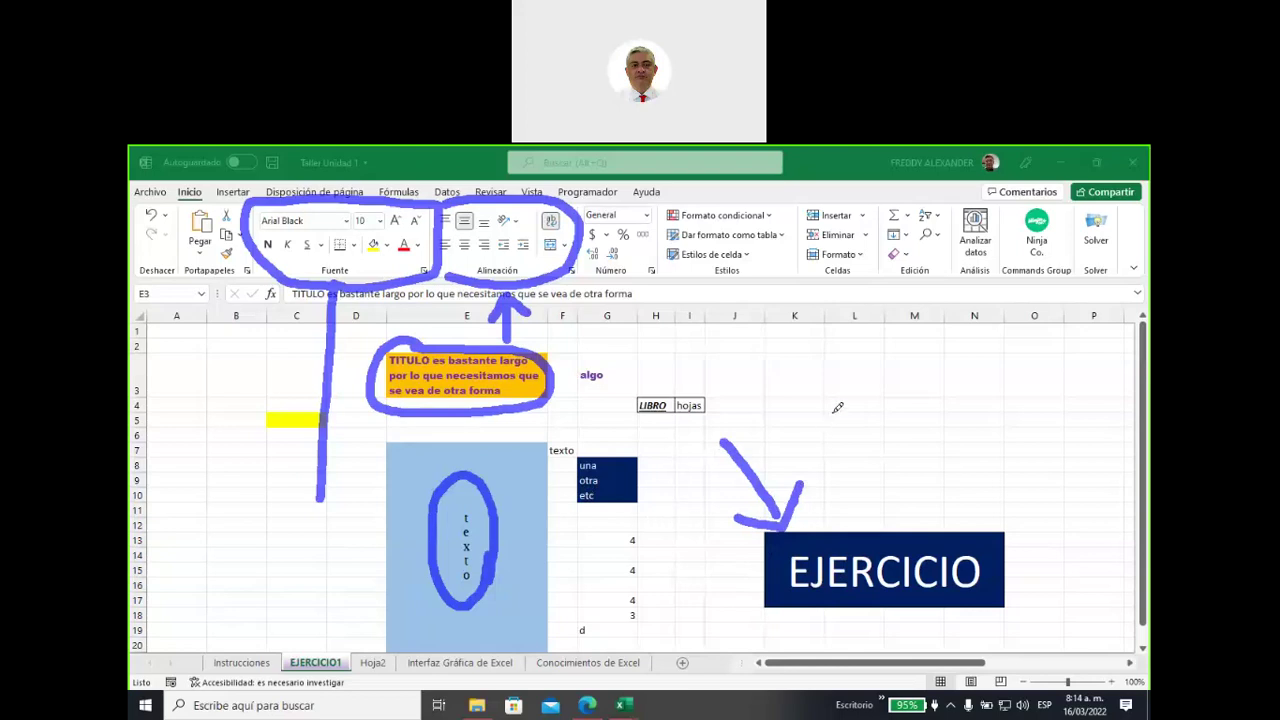
mouse_move(866, 408)
left_mouse_down()
mouse_move(395, 356)
mouse_move(602, 424)
left_mouse_up()
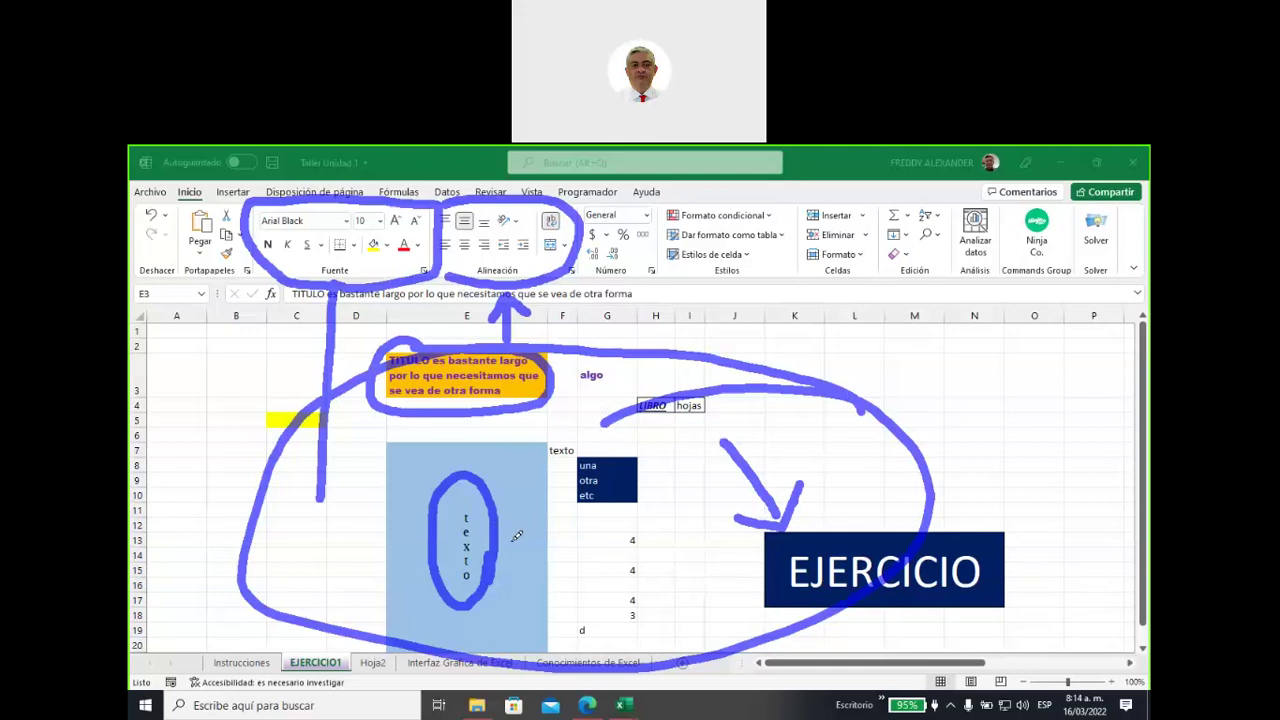
mouse_move(224, 328)
left_mouse_down()
mouse_move(274, 252)
mouse_move(271, 330)
left_mouse_up()
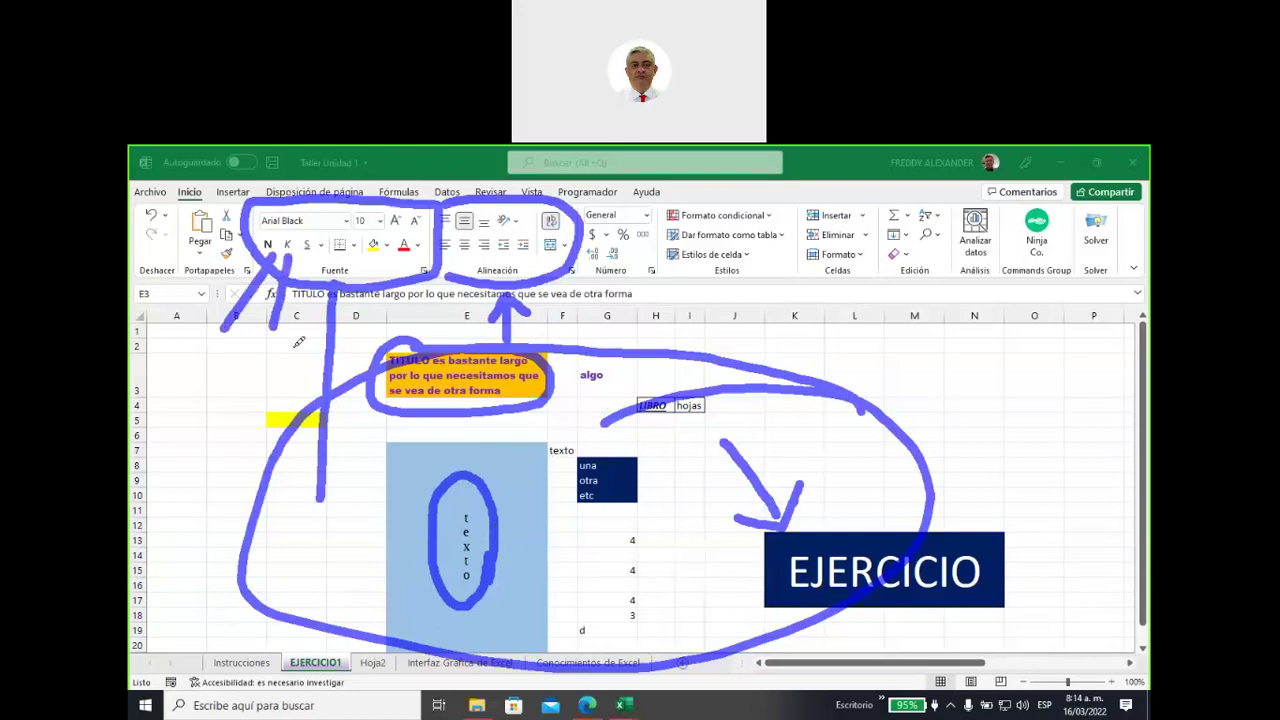
left_click_drag(308, 256, 300, 336)
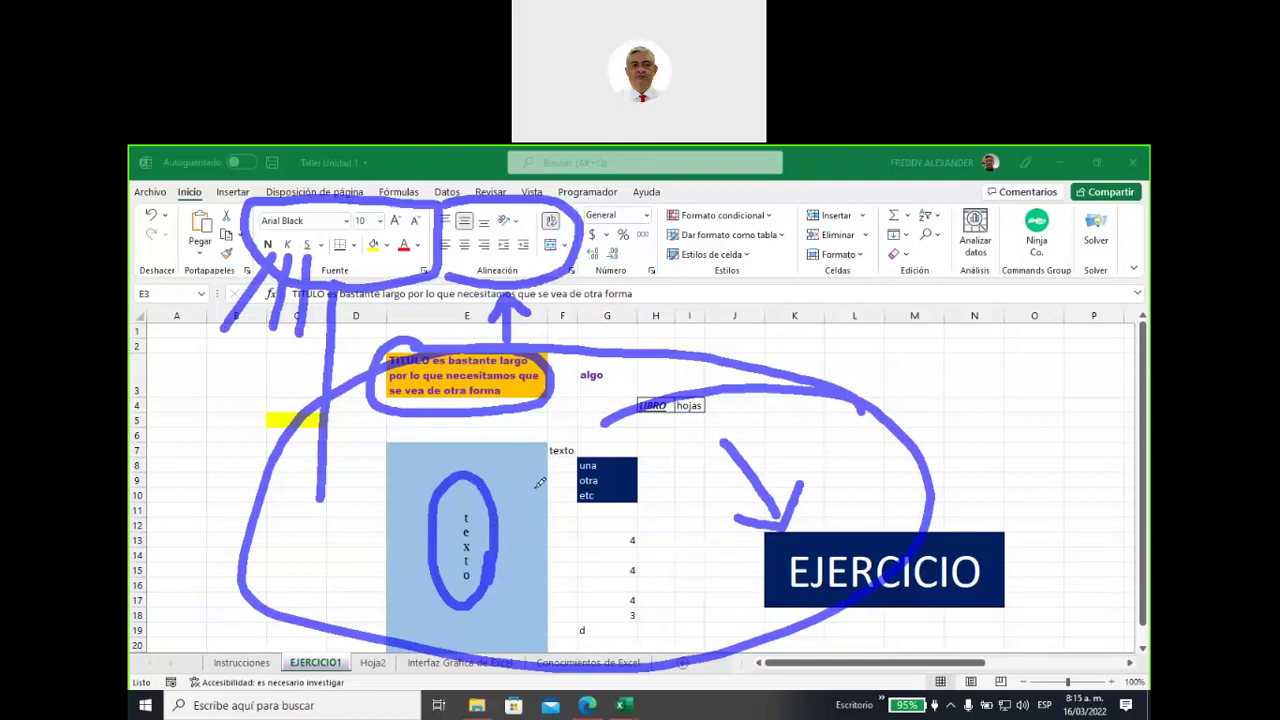
Clear the ink annotations and go to the empty Hoja2 sheet
key("Escape")
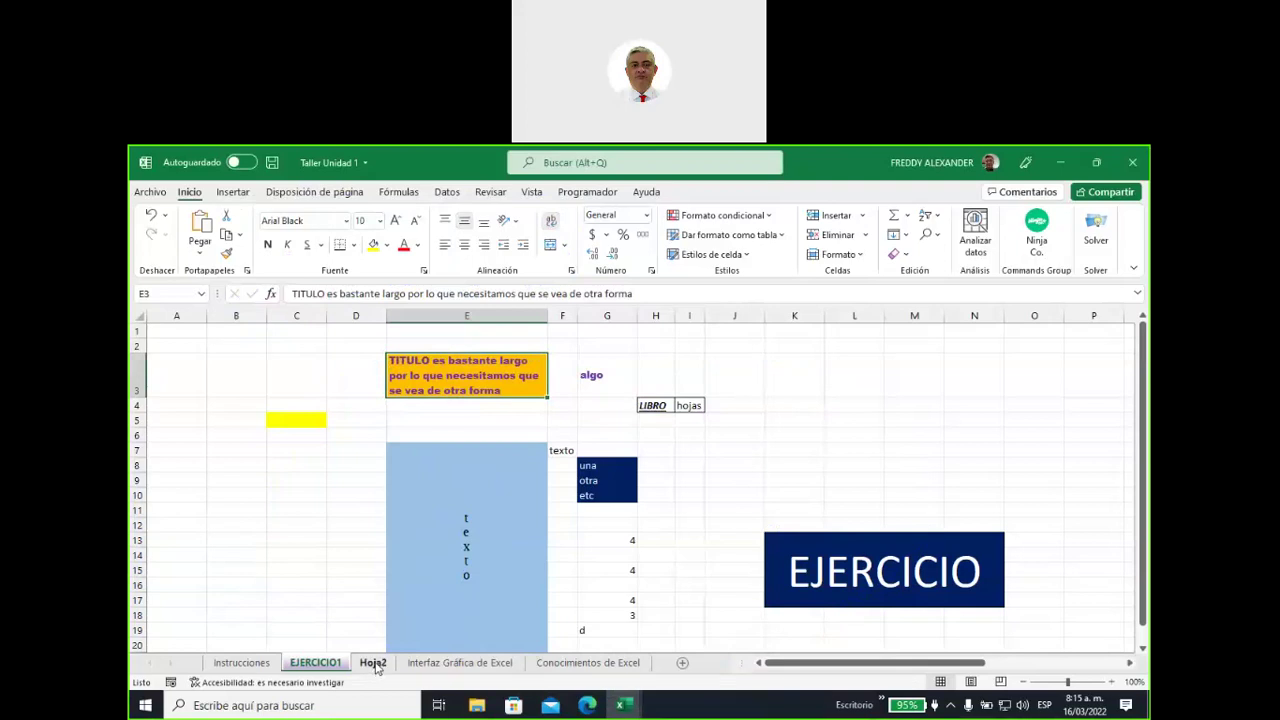
left_click(375, 663)
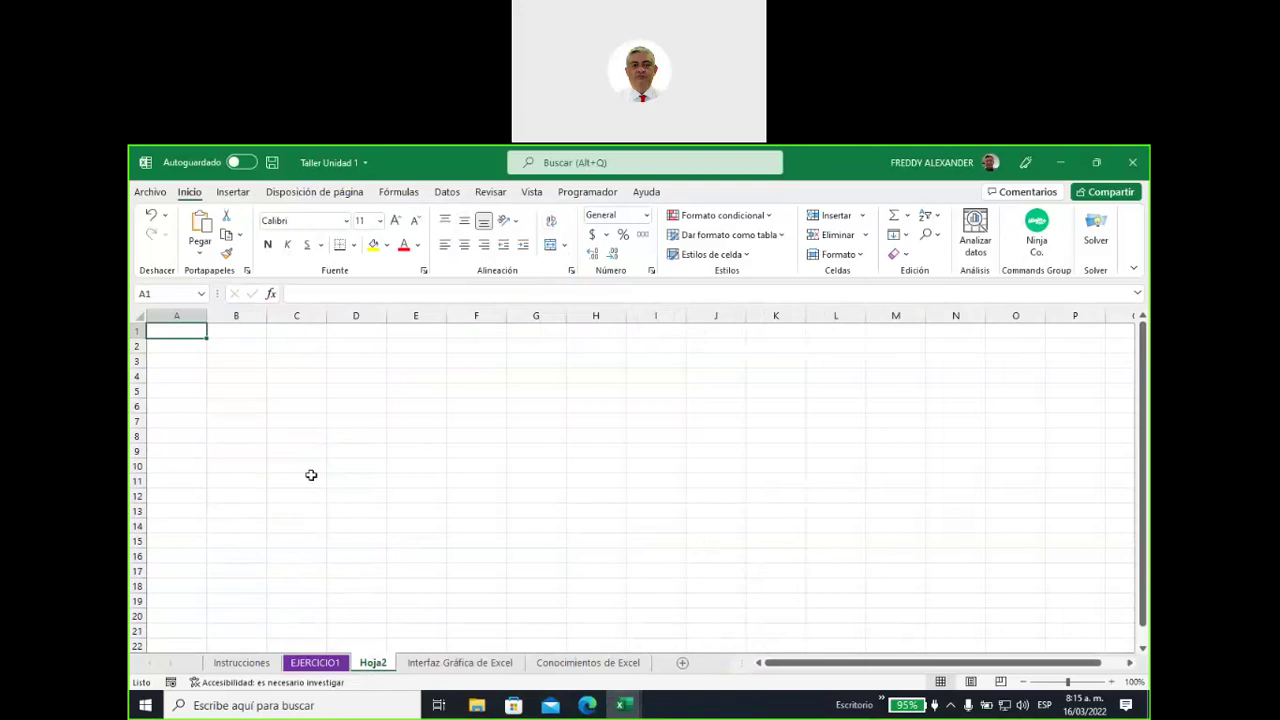
Rename the Hoja2 sheet to EJERCICIO2
right_click(375, 668)
left_click(430, 503)
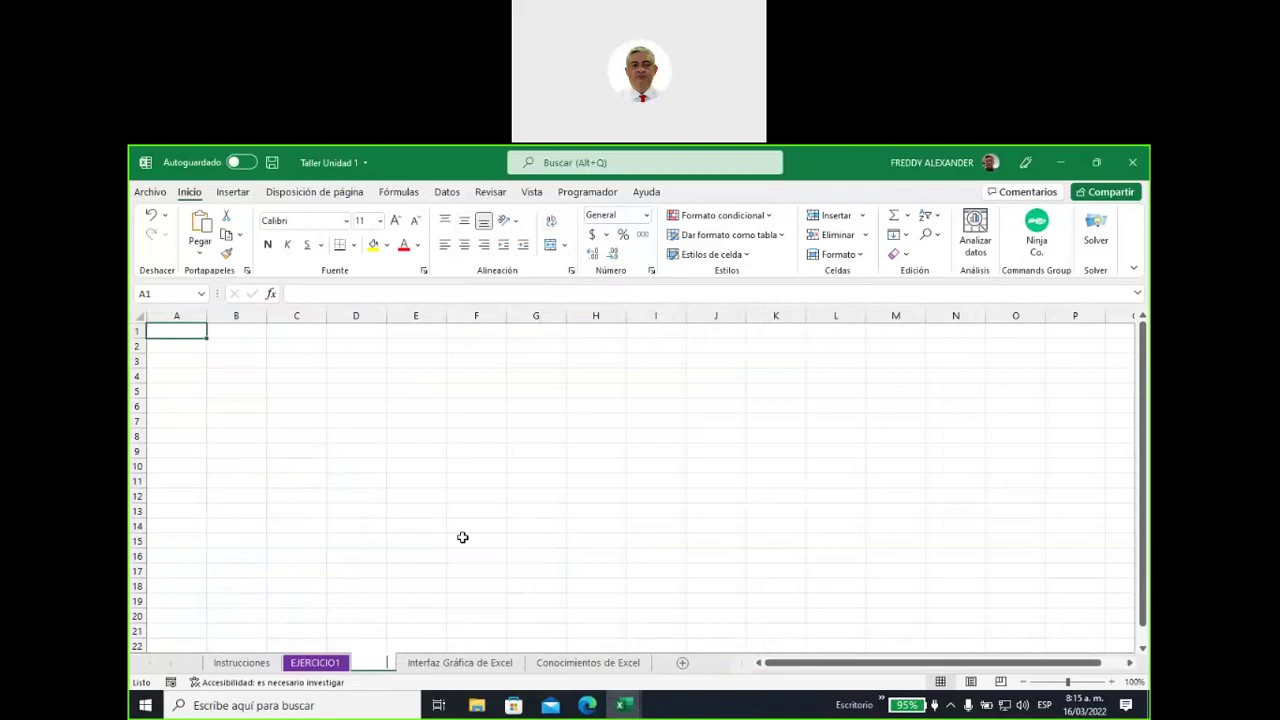
type("EJERCICIO2")
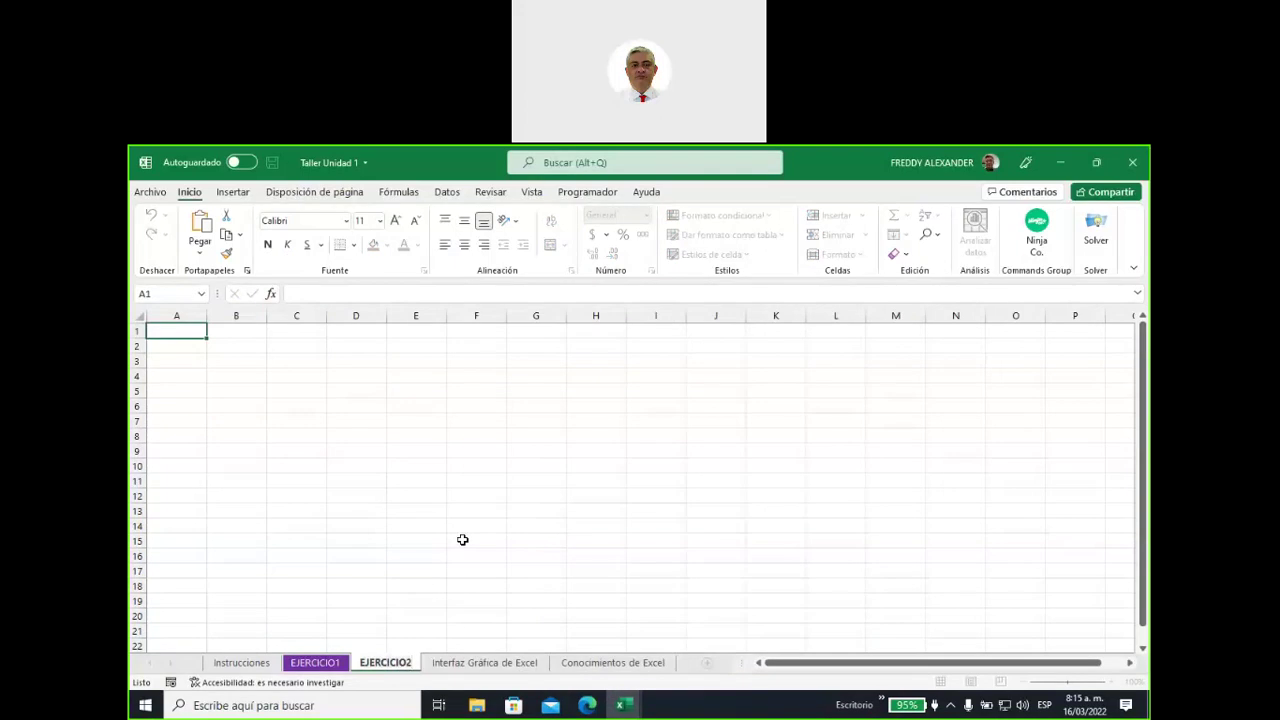
key("Return")
left_click(423, 446)
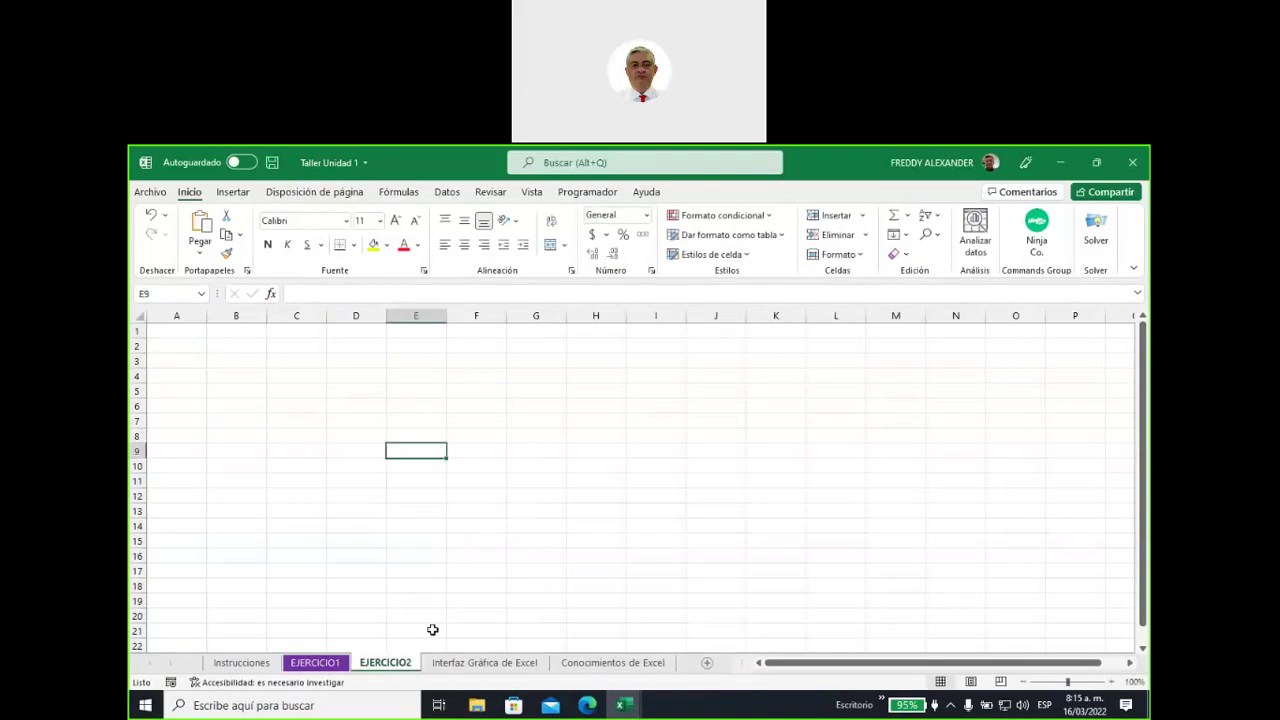
Colour the EJERCICIO2 tab dark blue and check it from the neighbouring sheet
right_click(383, 665)
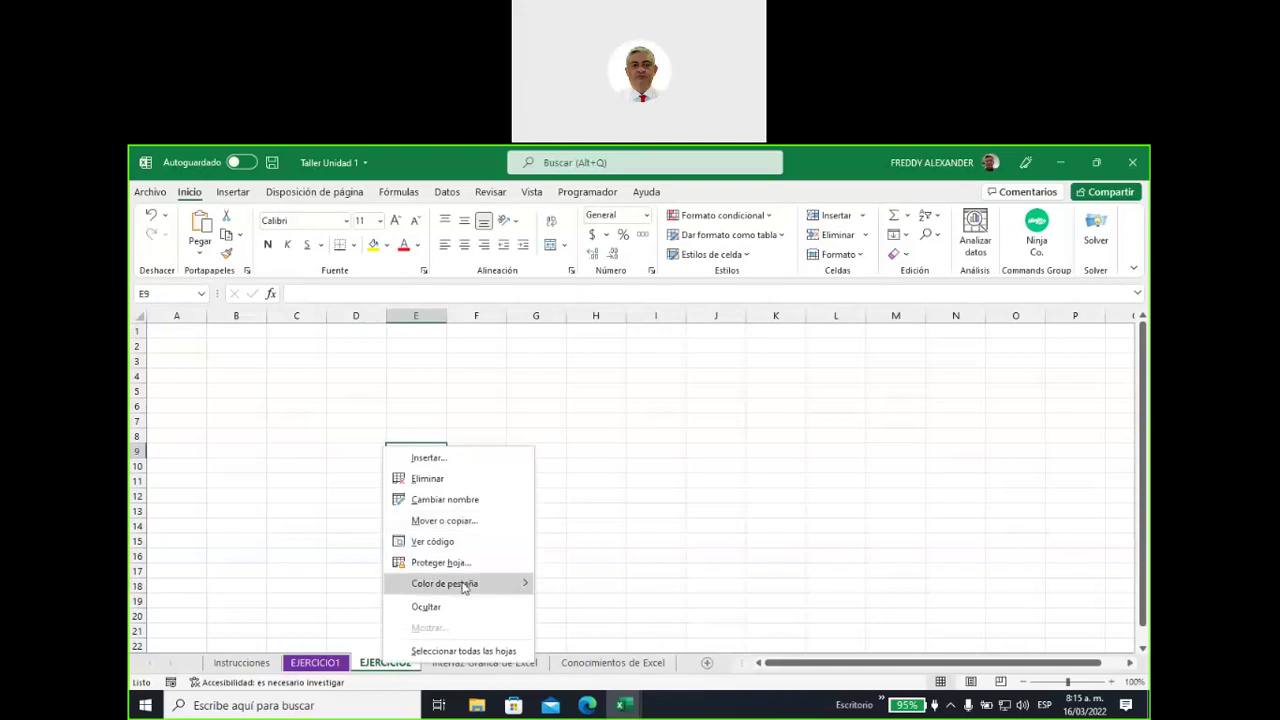
mouse_move(468, 585)
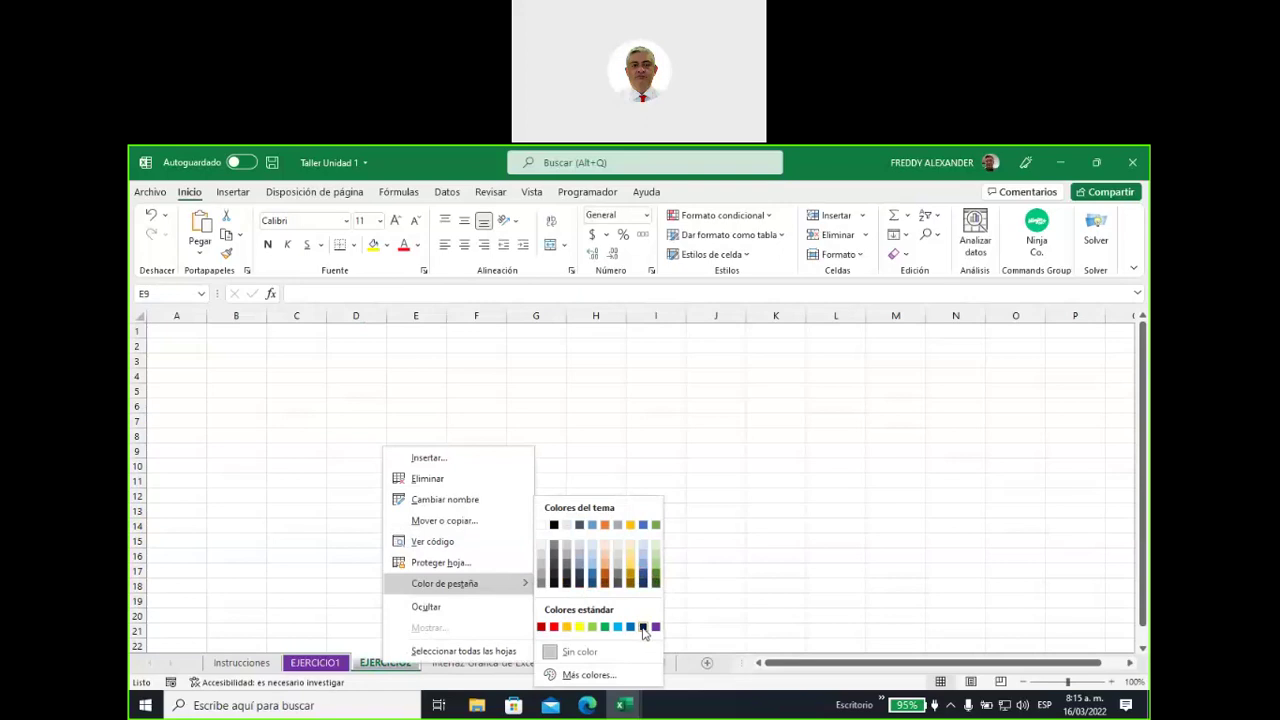
left_click(643, 627)
left_click(536, 511)
left_click(595, 556)
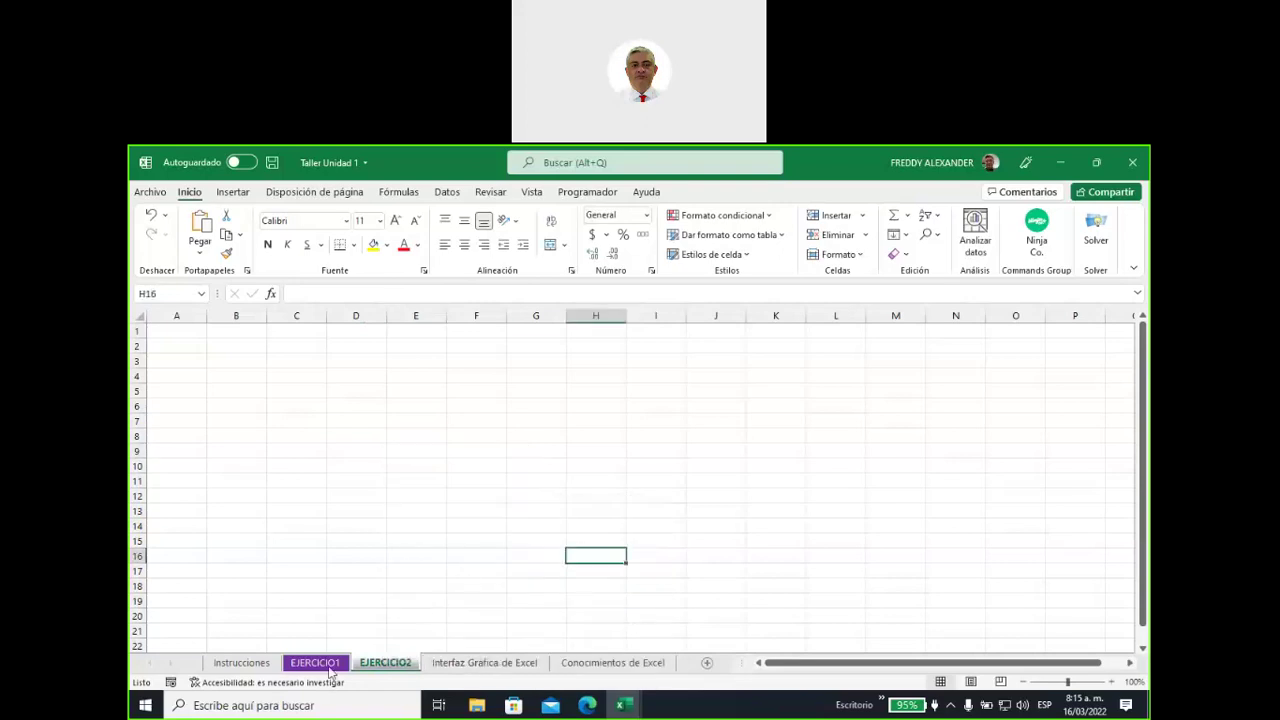
left_click(369, 598)
left_click(329, 667)
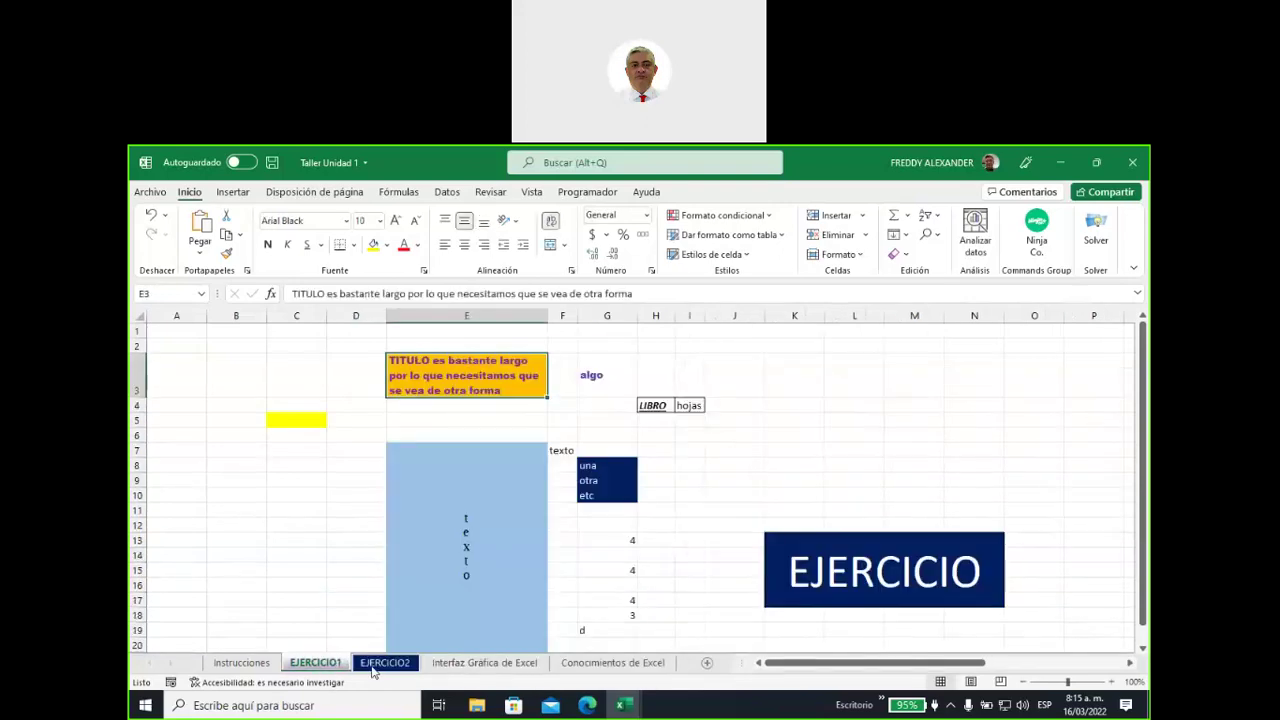
key("ctrl+Page_Down")
key("ctrl+Page_Down")
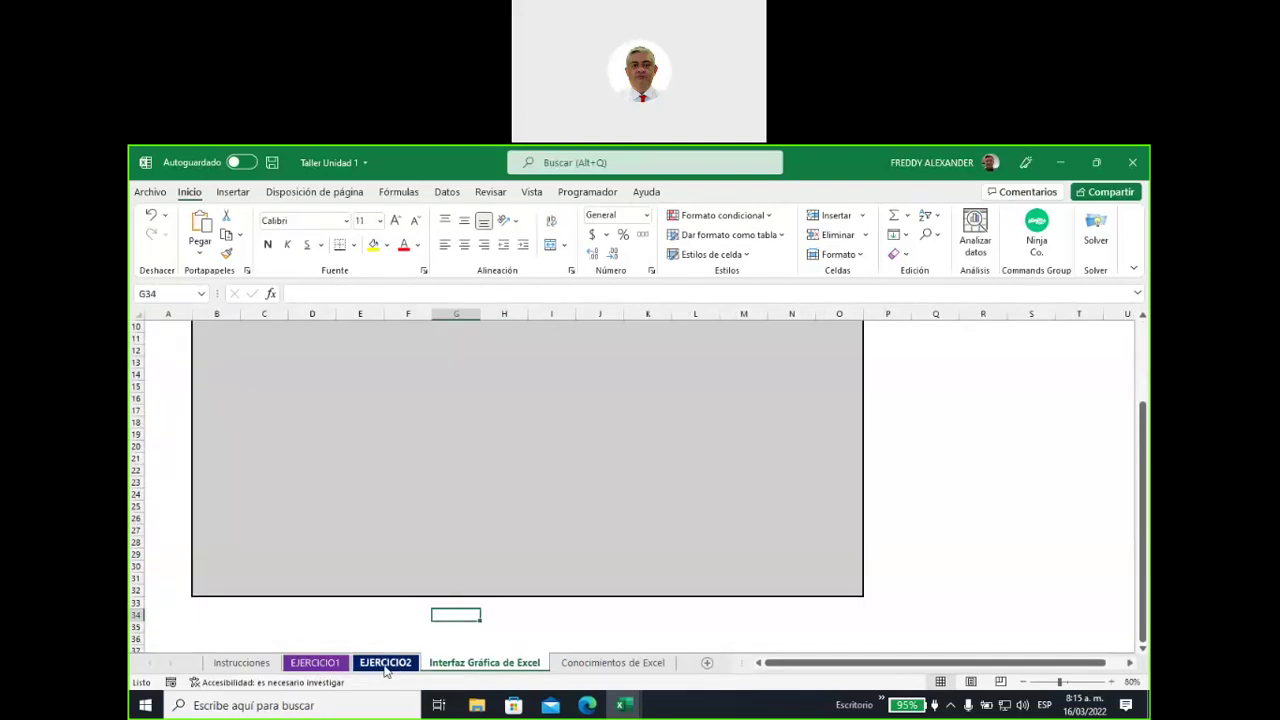
left_click(385, 663)
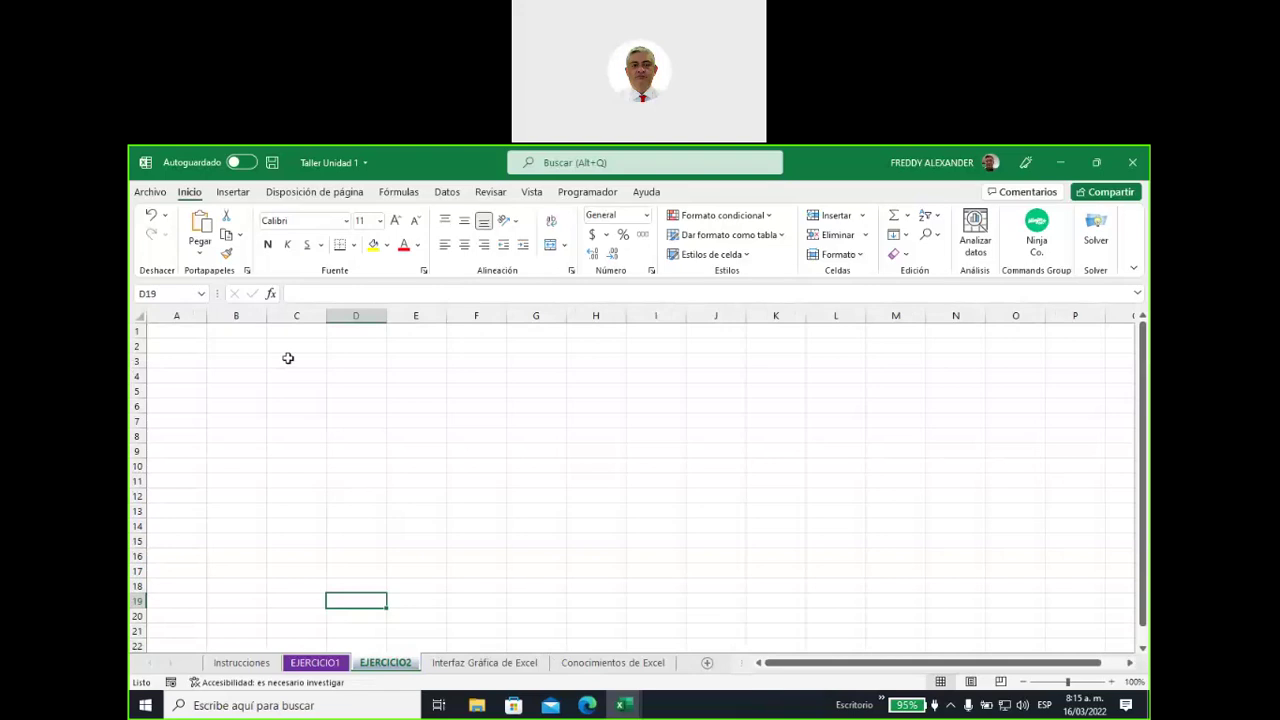
Enter the word 'texto' in cell C3
left_click(278, 360)
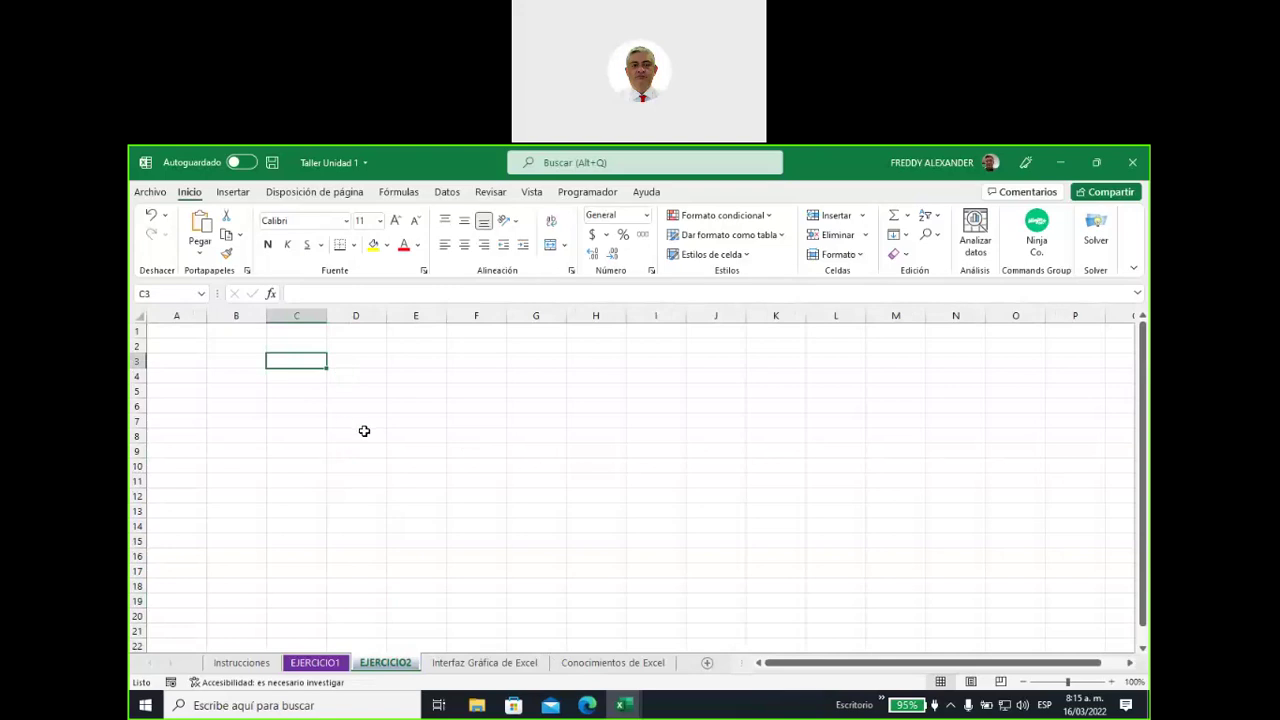
type("texto")
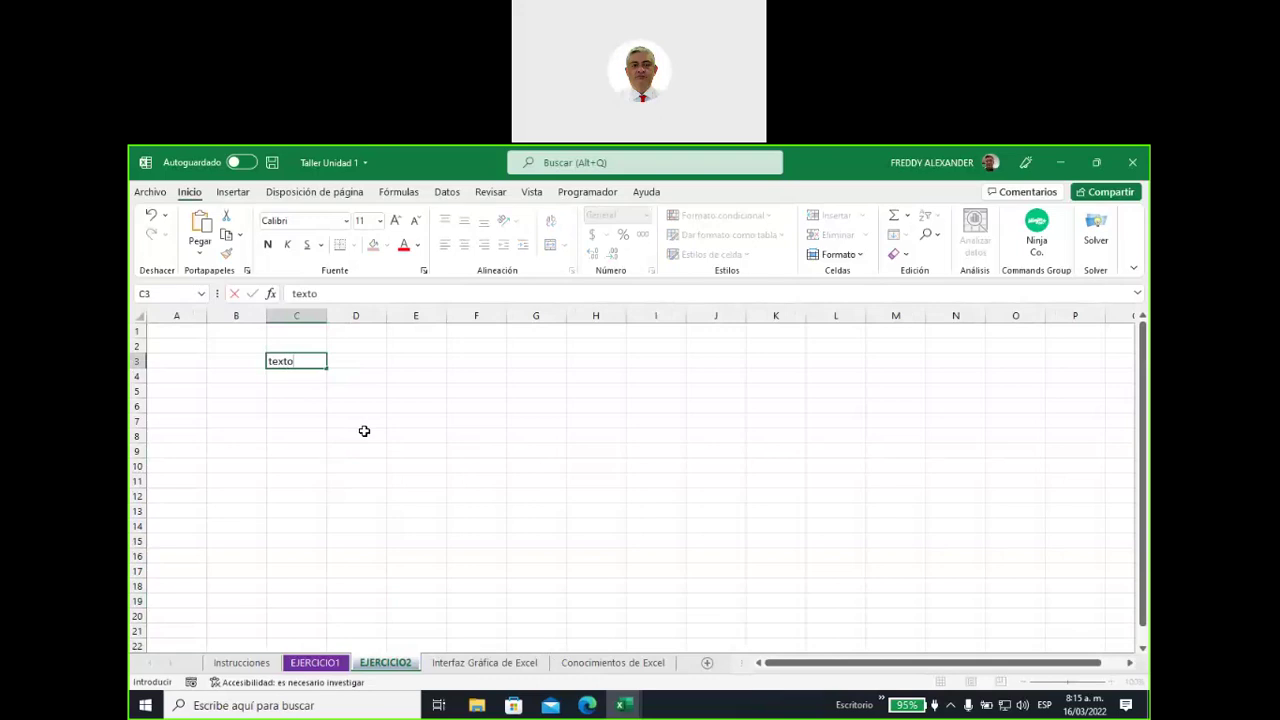
left_click(364, 431)
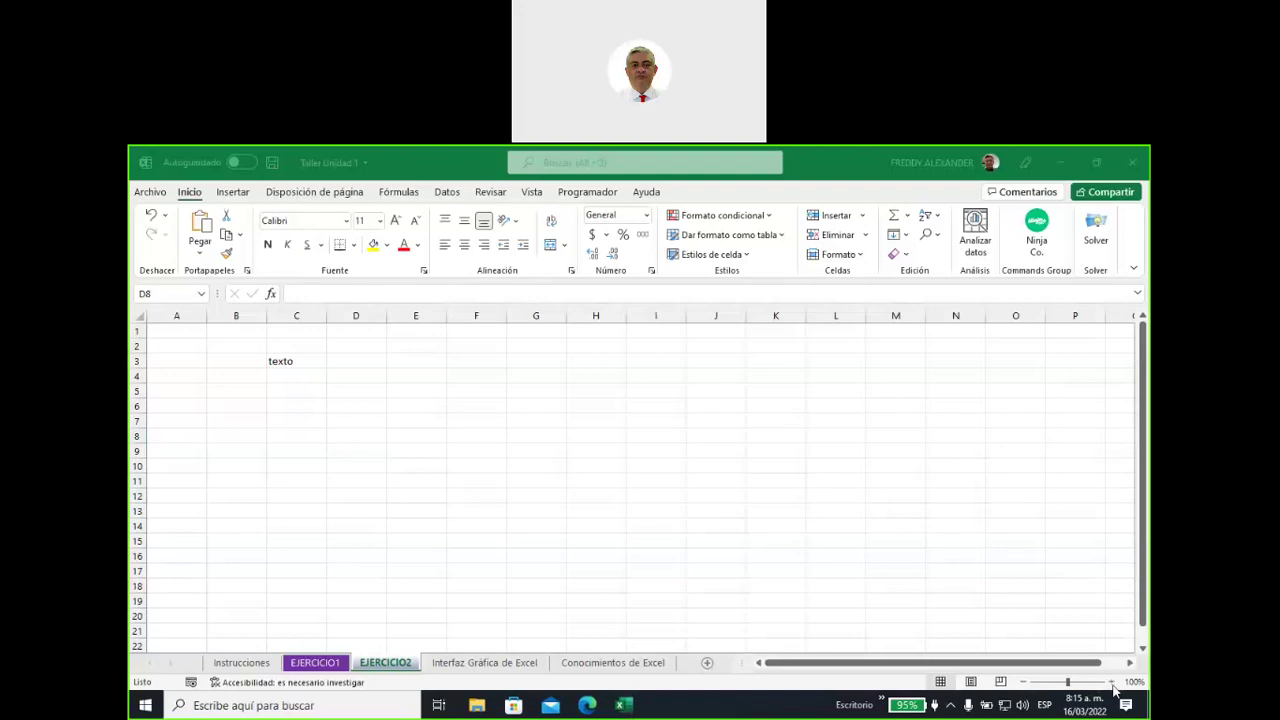
Zoom the sheet to 220% and reselect cell C3
left_click(1112, 684)
left_click(1112, 684)
left_click(1112, 684)
left_click(1112, 684)
left_click(1112, 684)
left_click(1112, 684)
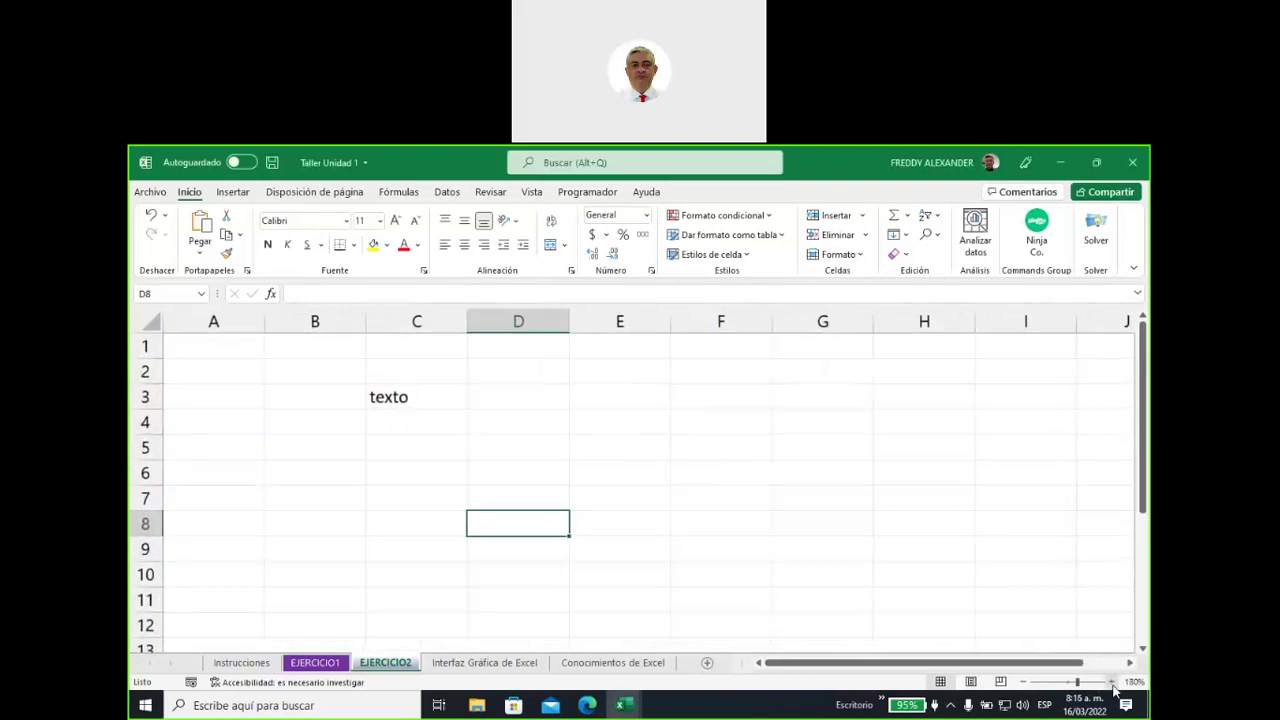
left_click(1112, 686)
left_click(1112, 686)
left_click(1112, 686)
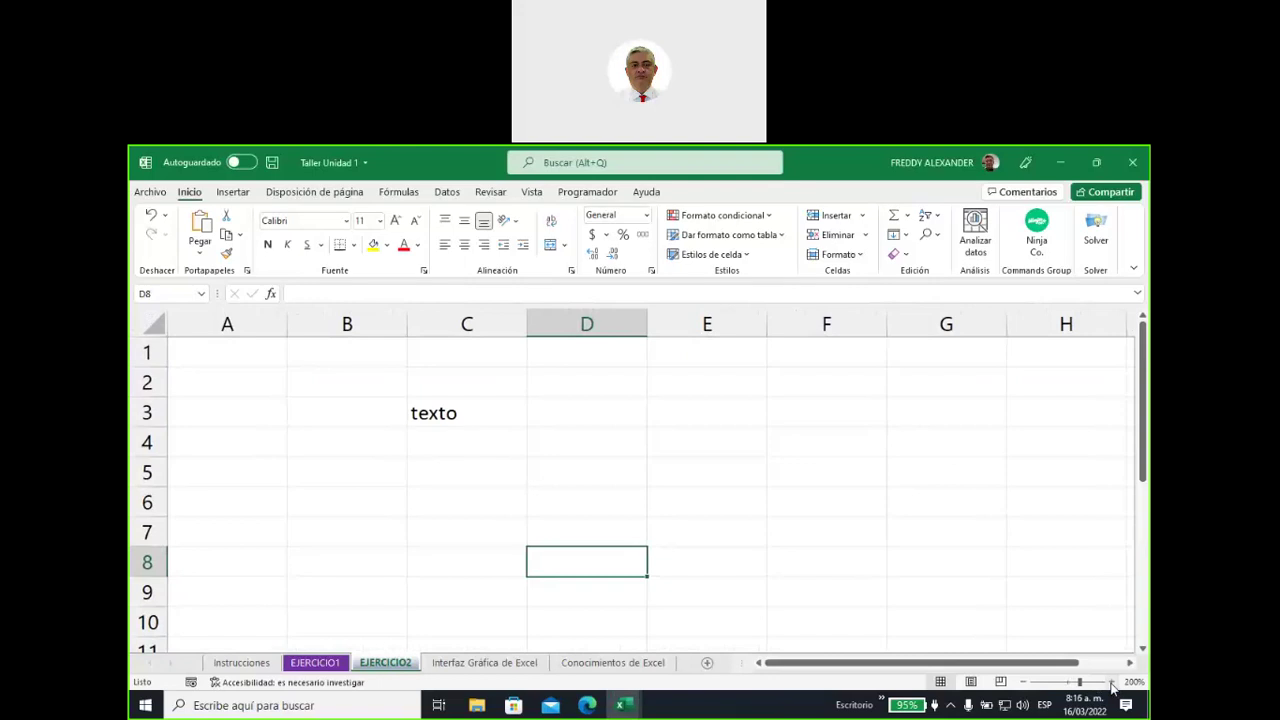
left_click(1112, 686)
left_click(1112, 686)
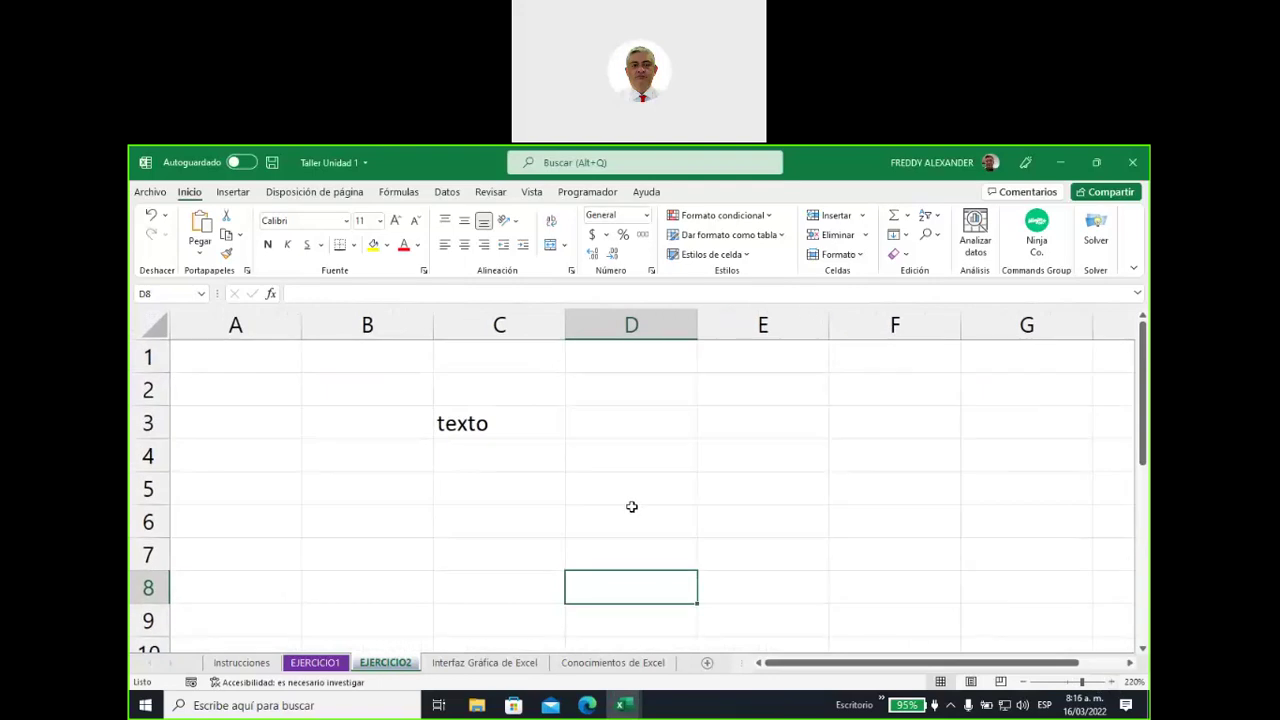
left_click(450, 435)
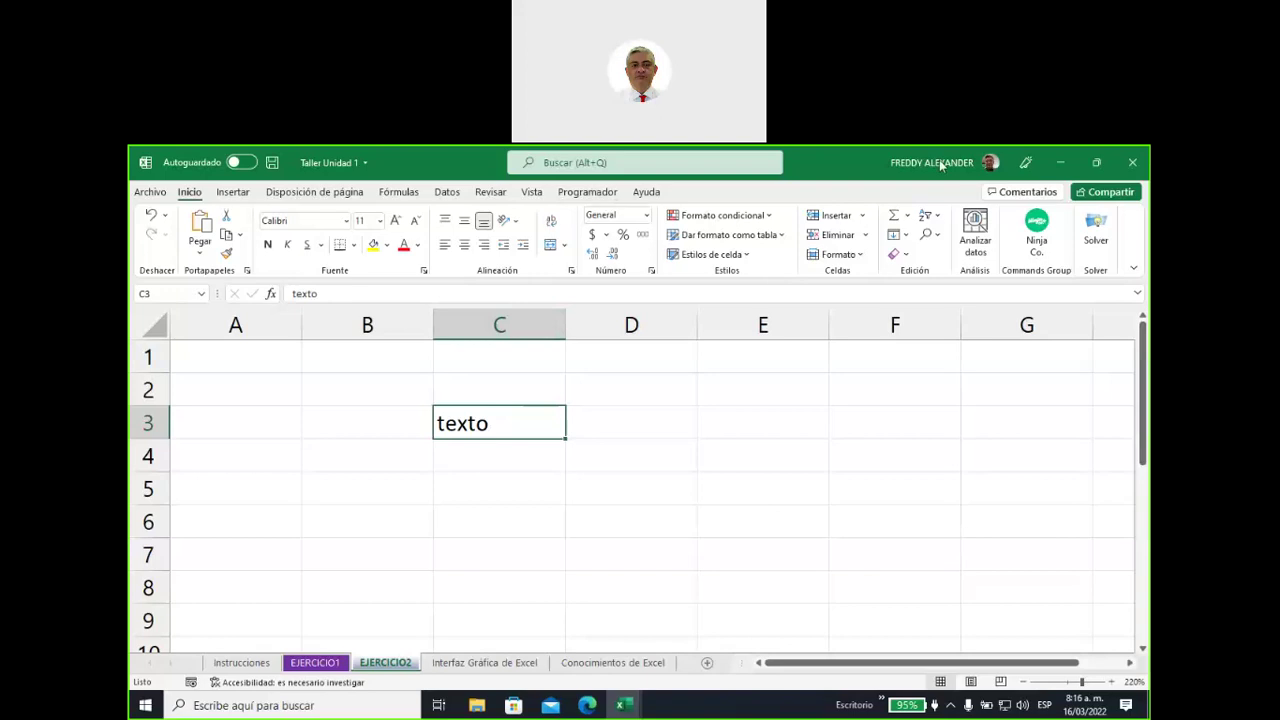
mouse_move(492, 330)
left_mouse_down()
mouse_move(494, 398)
mouse_move(505, 380)
left_mouse_up()
mouse_move(206, 423)
left_mouse_down()
mouse_move(416, 421)
mouse_move(390, 460)
left_mouse_up()
left_click_drag(145, 307, 160, 332)
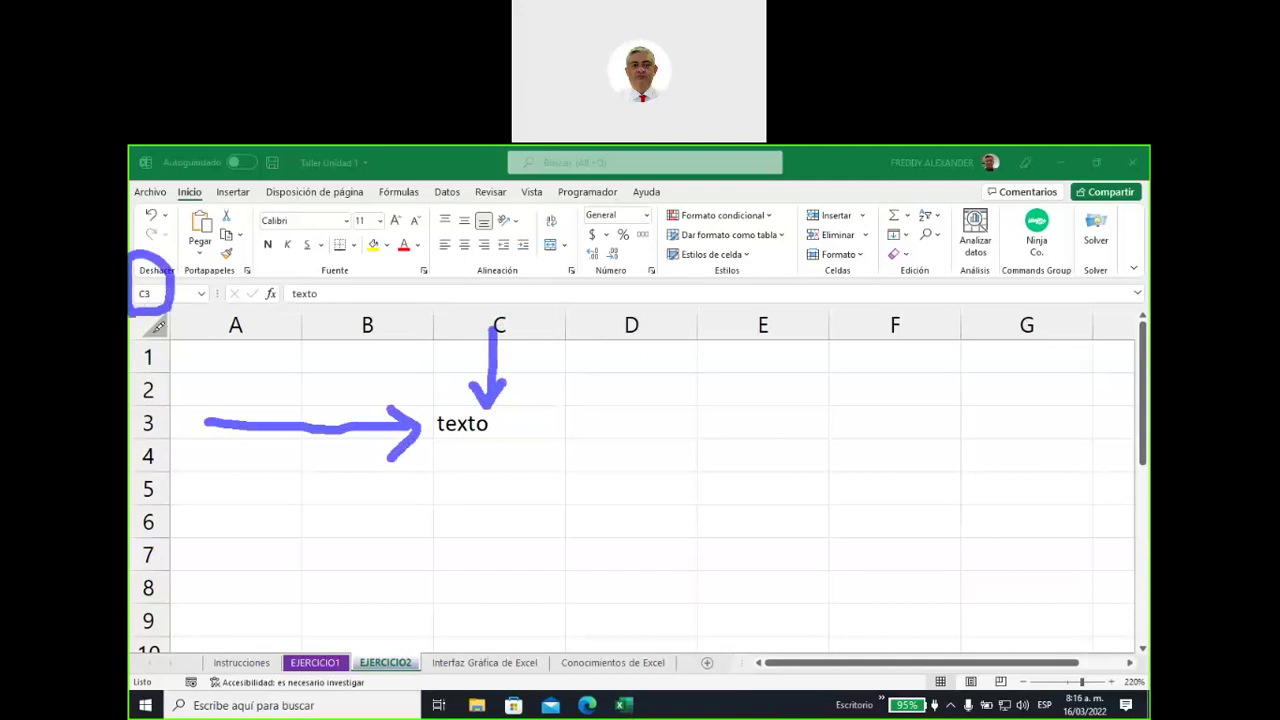
mouse_move(568, 404)
left_mouse_down()
mouse_move(445, 408)
mouse_move(566, 406)
left_mouse_up()
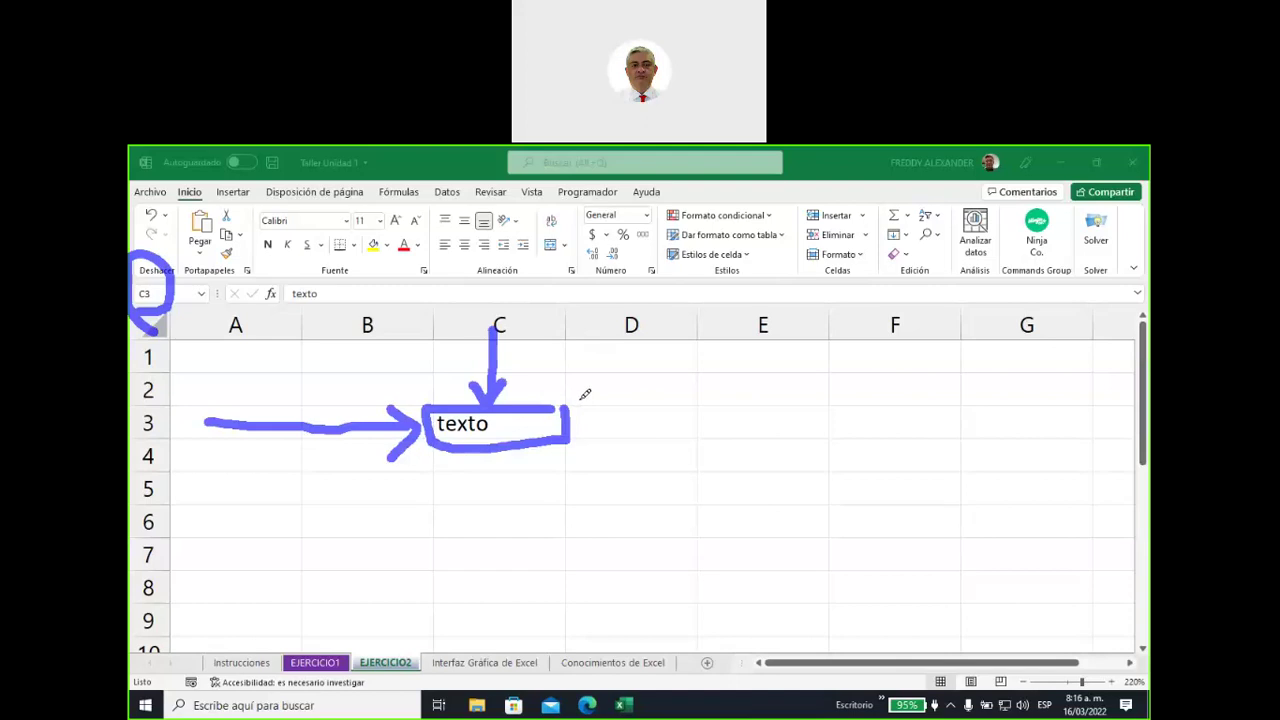
mouse_move(579, 400)
left_mouse_down()
mouse_move(606, 222)
mouse_move(590, 248)
mouse_move(624, 256)
left_mouse_up()
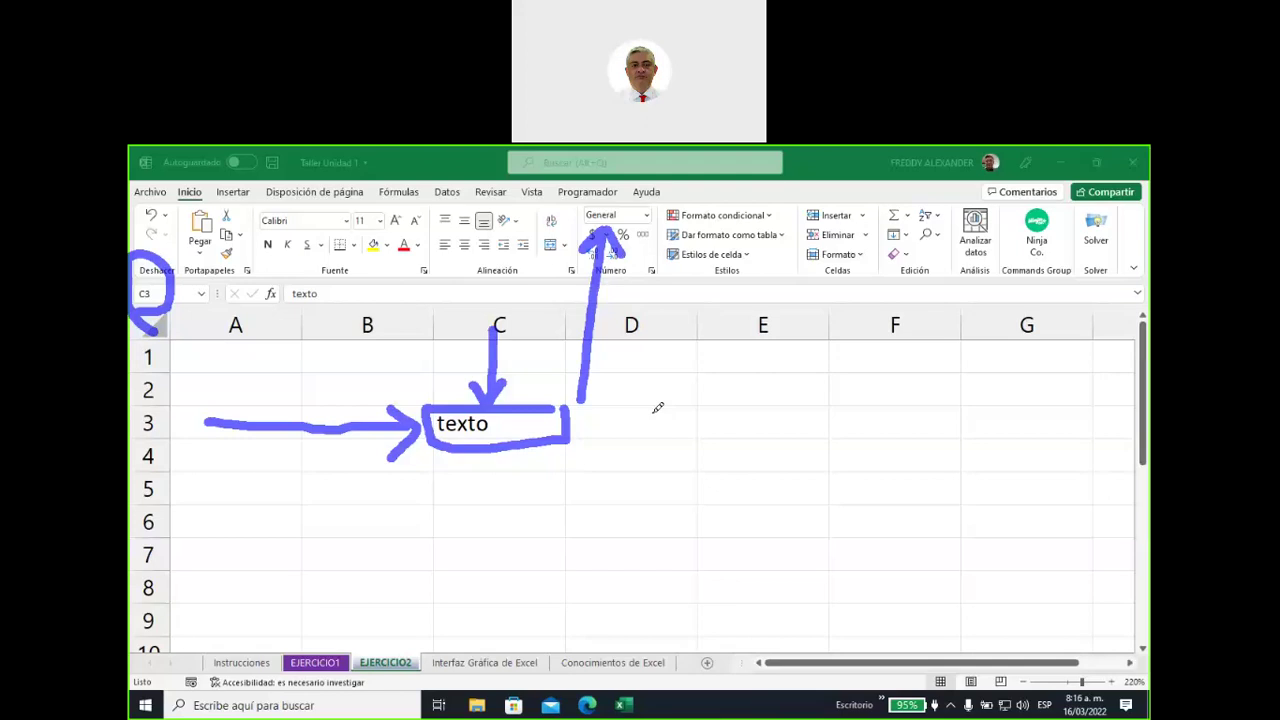
left_click_drag(634, 206, 632, 218)
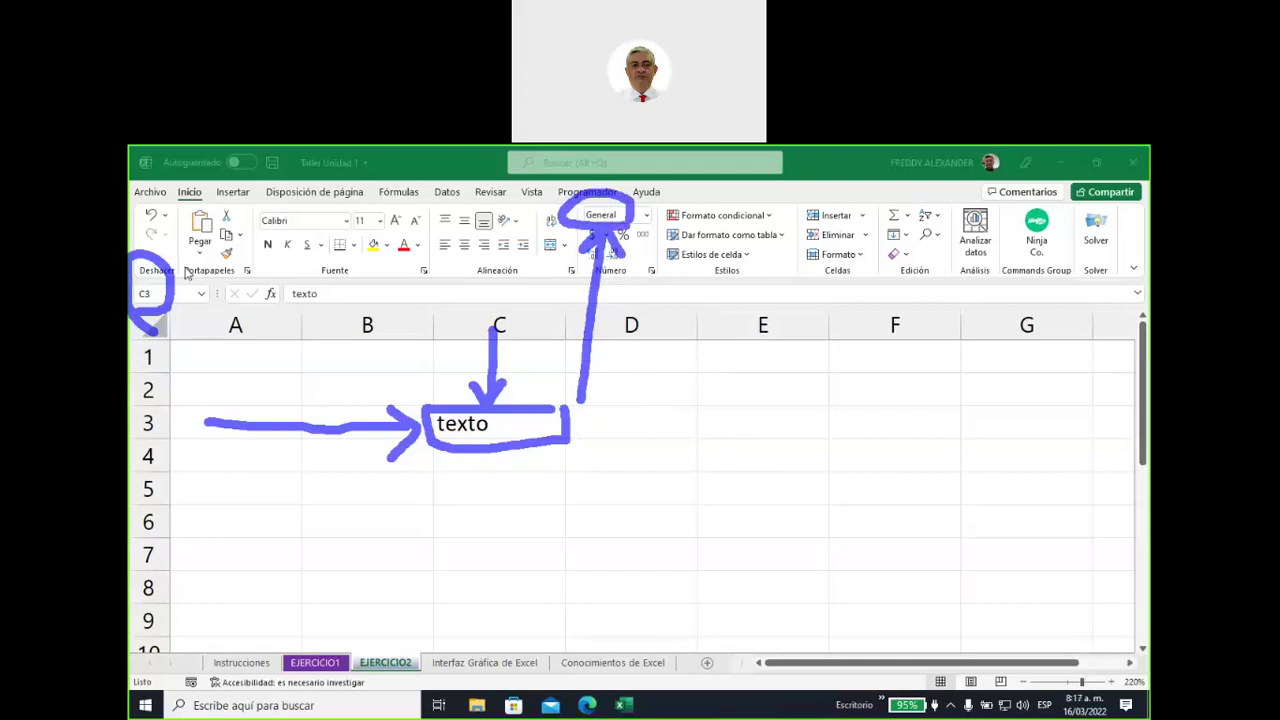
key("Escape")
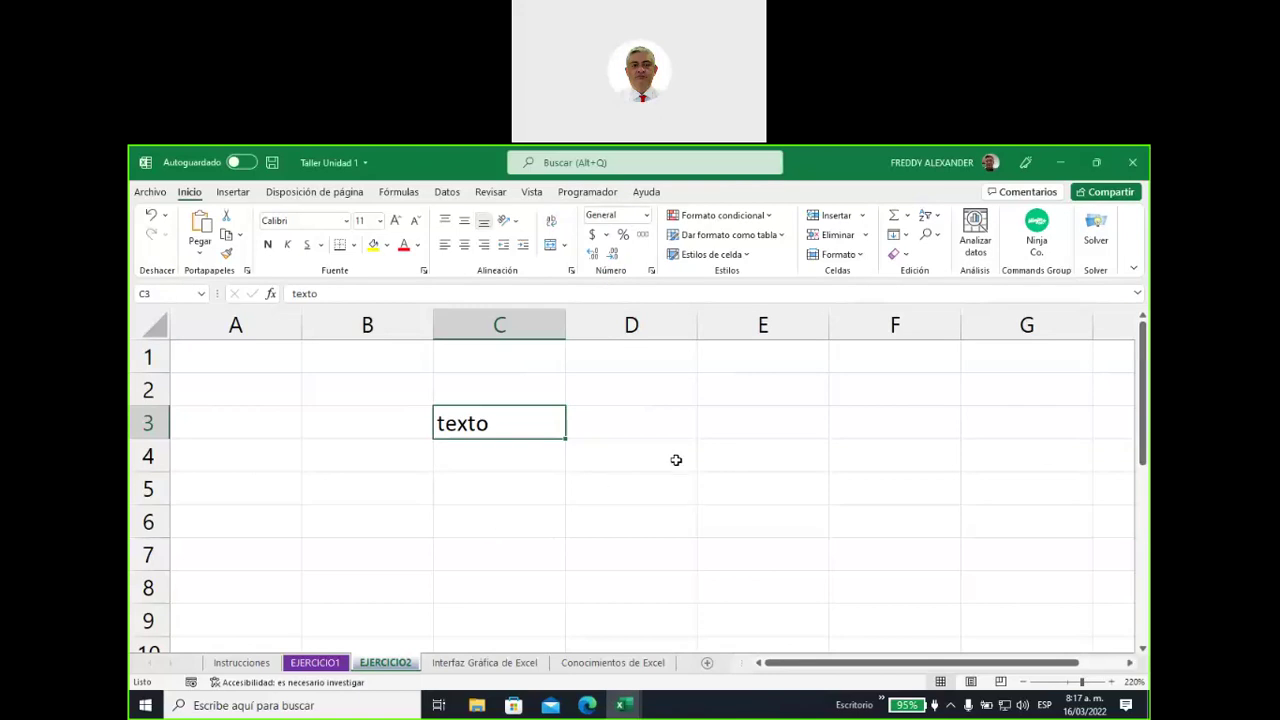
Enter 16/03/2022 in E3 and reselect it to show the Fecha format
left_click(730, 424)
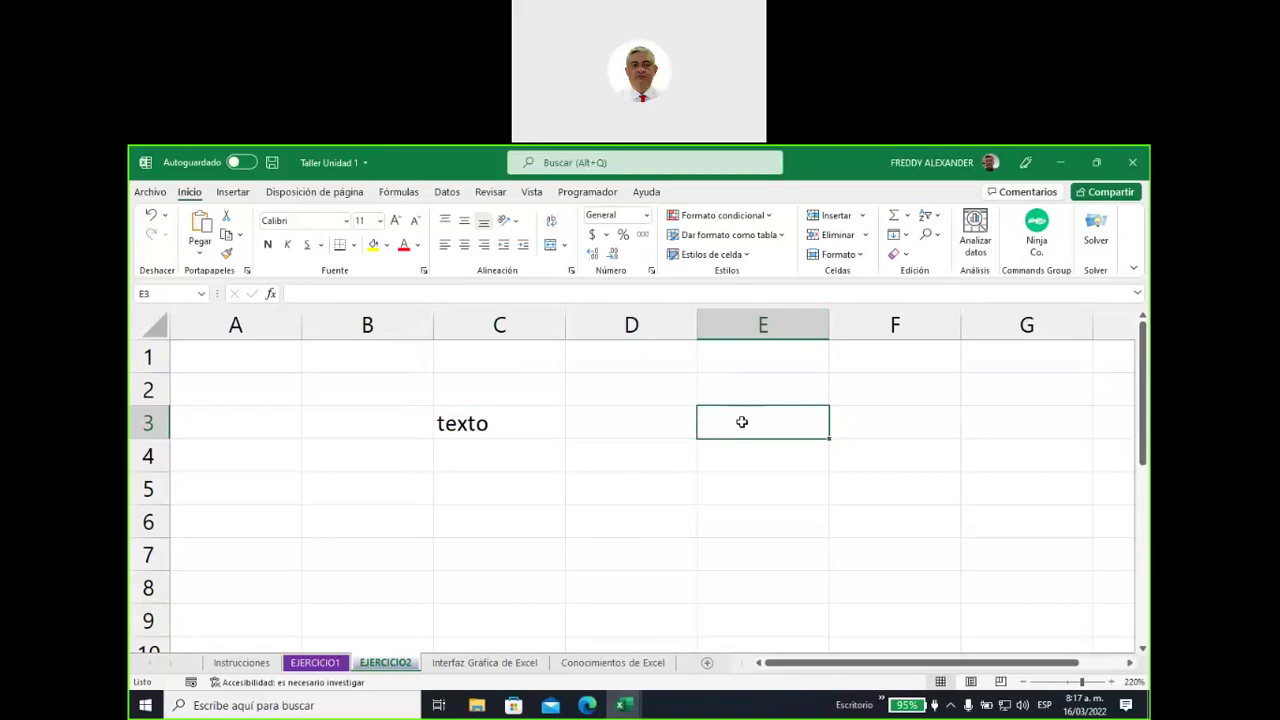
type("16")
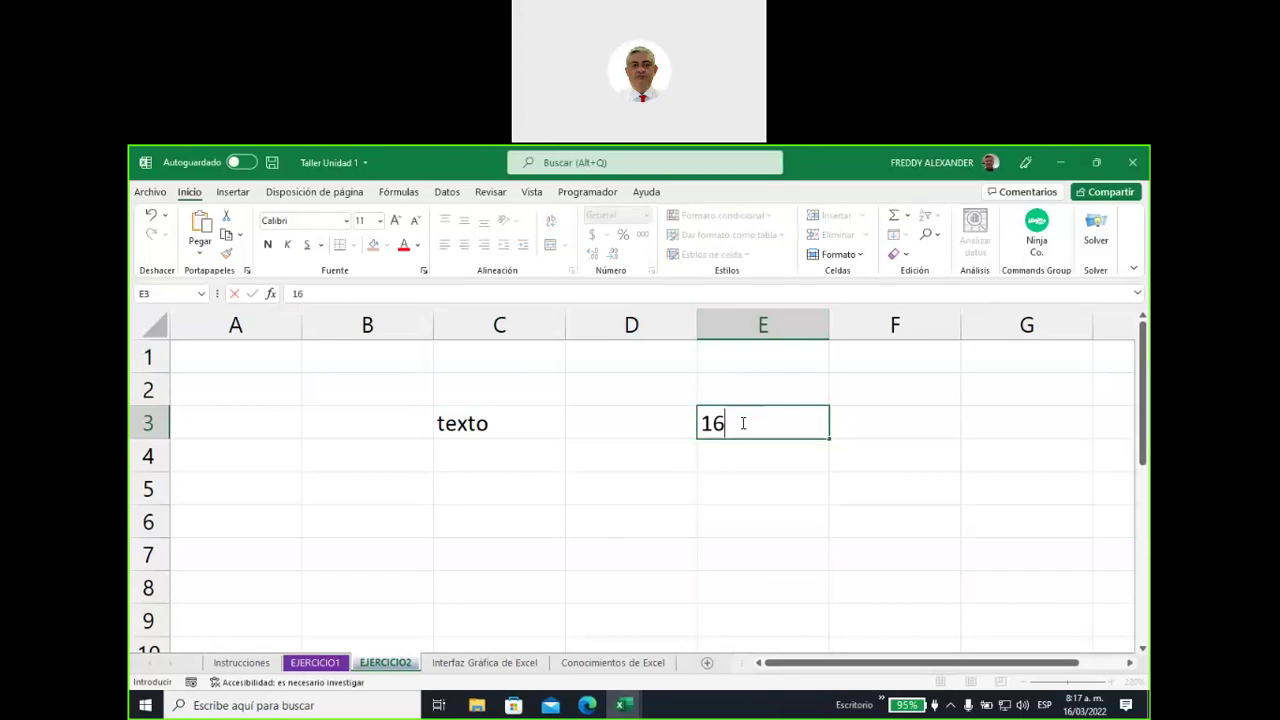
type("/")
type("03")
type("/2022")
key("Return")
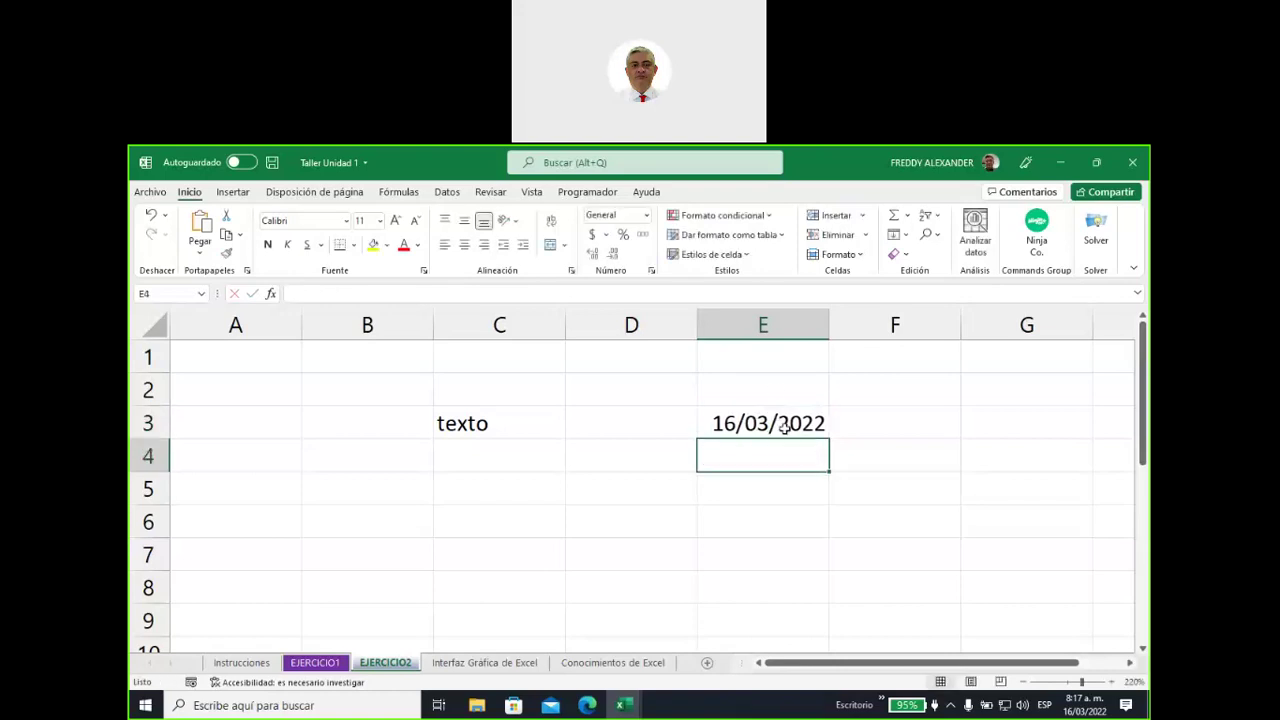
left_click(785, 427)
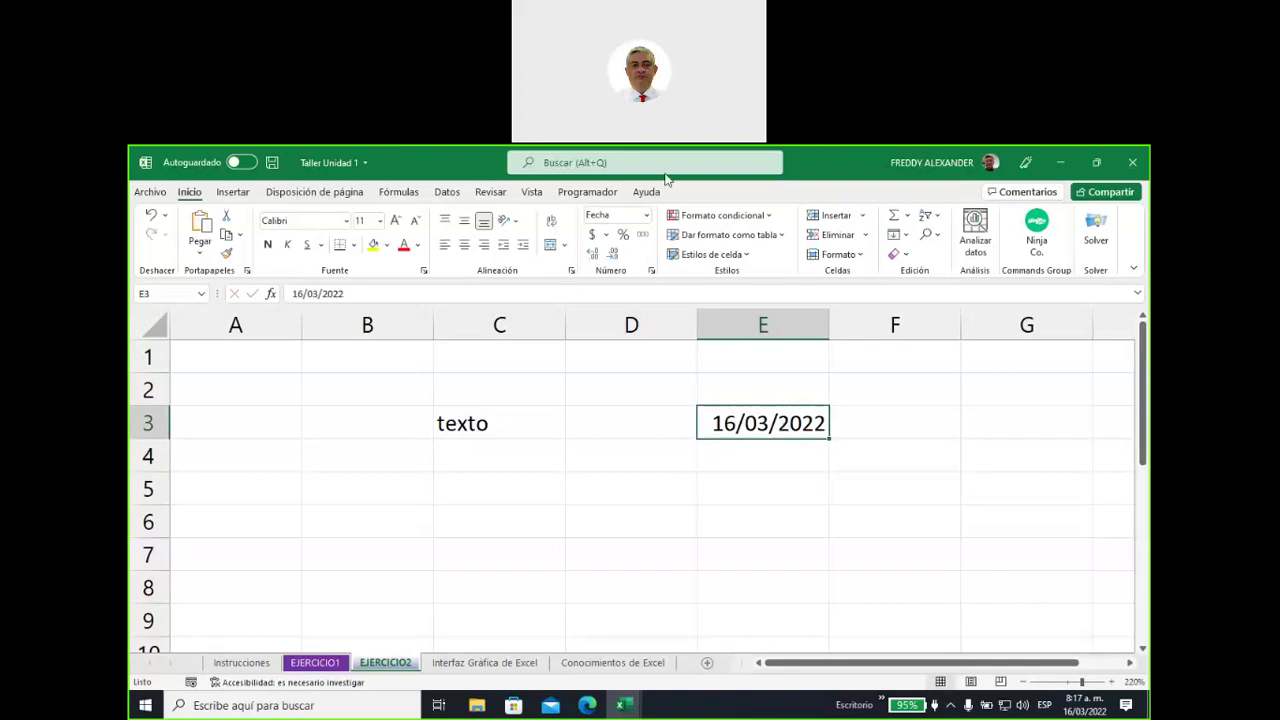
Annotate the date in E3 and the Fecha format name, then clear the ink
left_click_drag(699, 421, 605, 232)
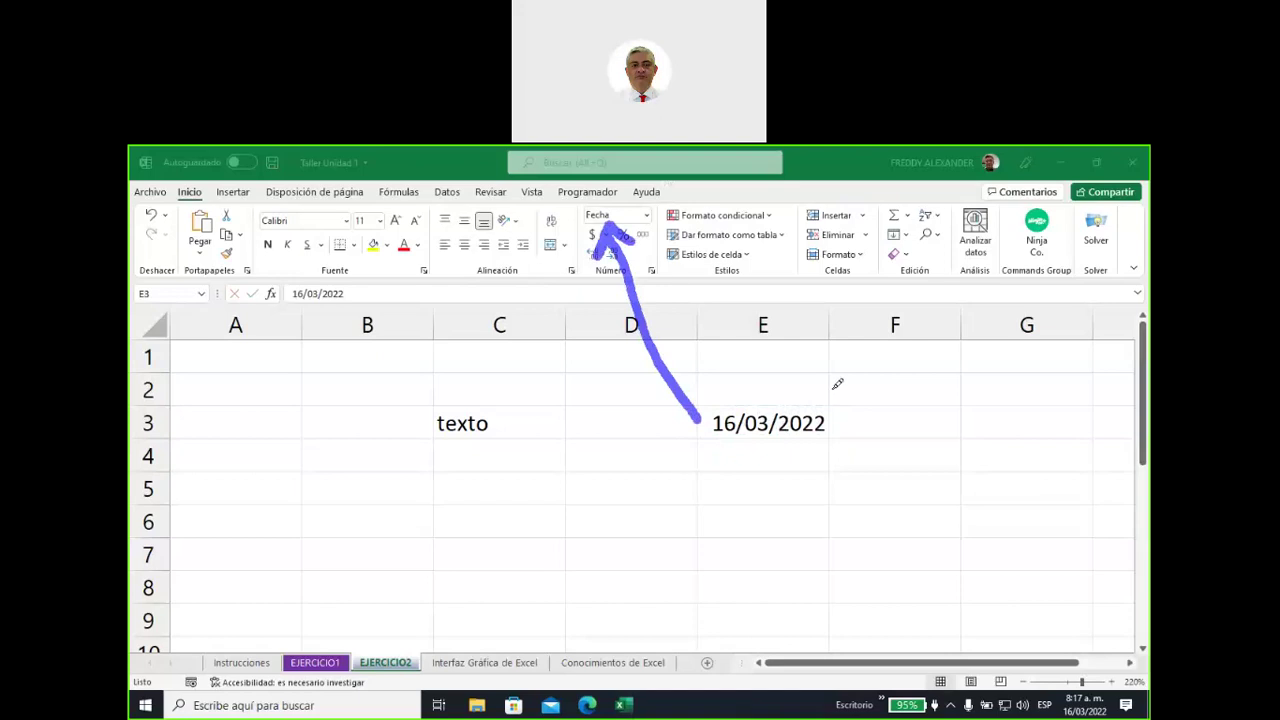
mouse_move(836, 420)
left_mouse_down()
mouse_move(703, 406)
mouse_move(846, 410)
left_mouse_up()
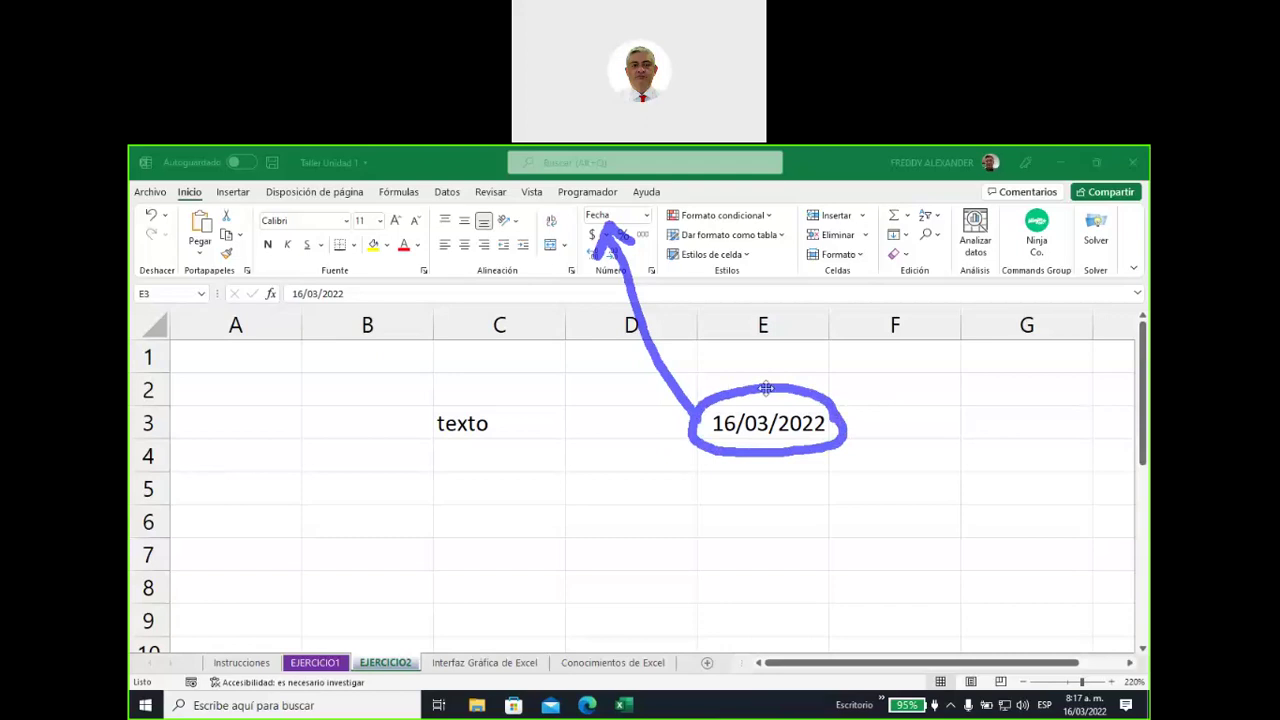
mouse_move(566, 205)
left_mouse_down()
mouse_move(567, 236)
mouse_move(630, 240)
left_mouse_up()
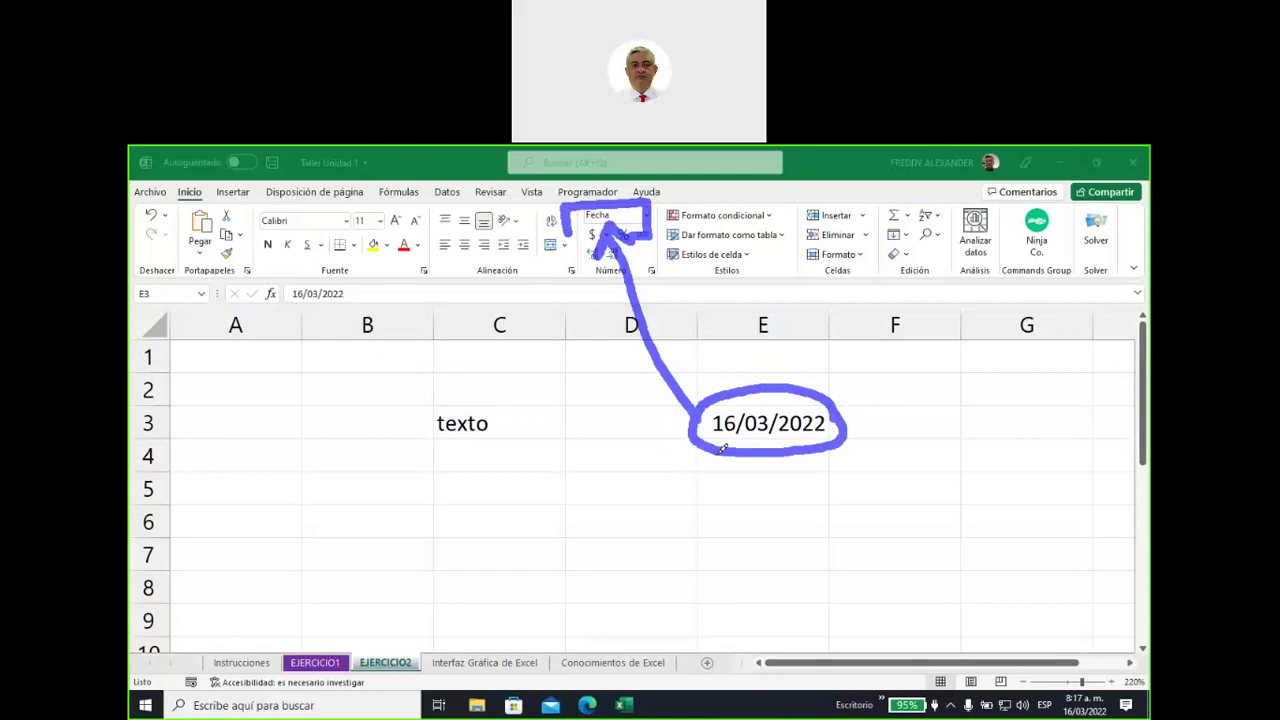
left_click_drag(721, 440, 697, 518)
left_click_drag(755, 437, 756, 512)
left_click_drag(806, 440, 818, 505)
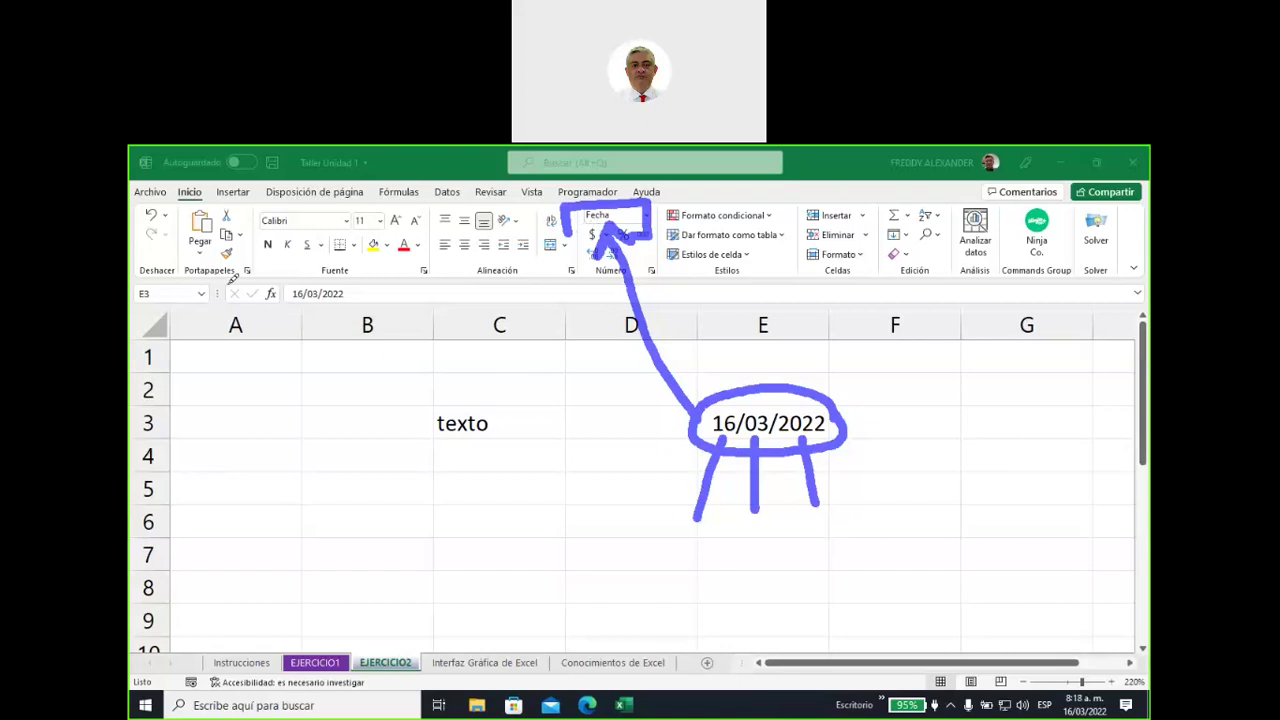
key("Escape")
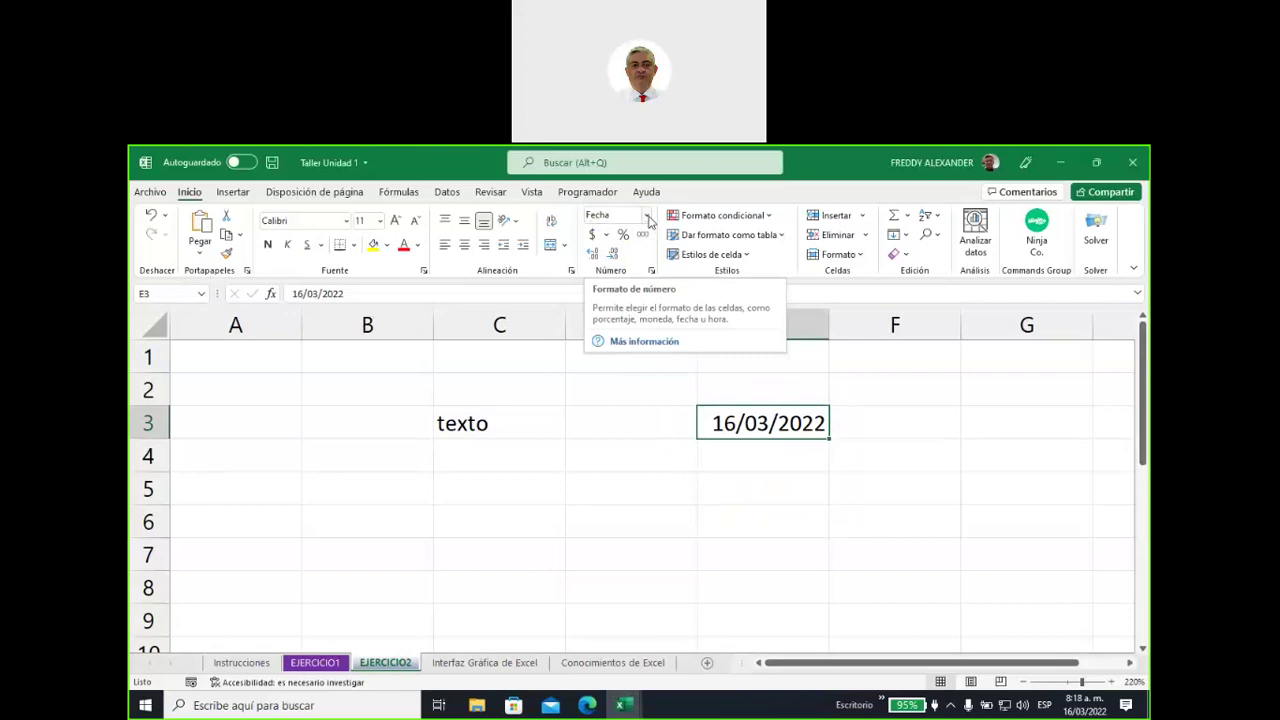
Set E3 to General to reveal 44636 and type '1 enero de 1900' in E5
left_click(647, 216)
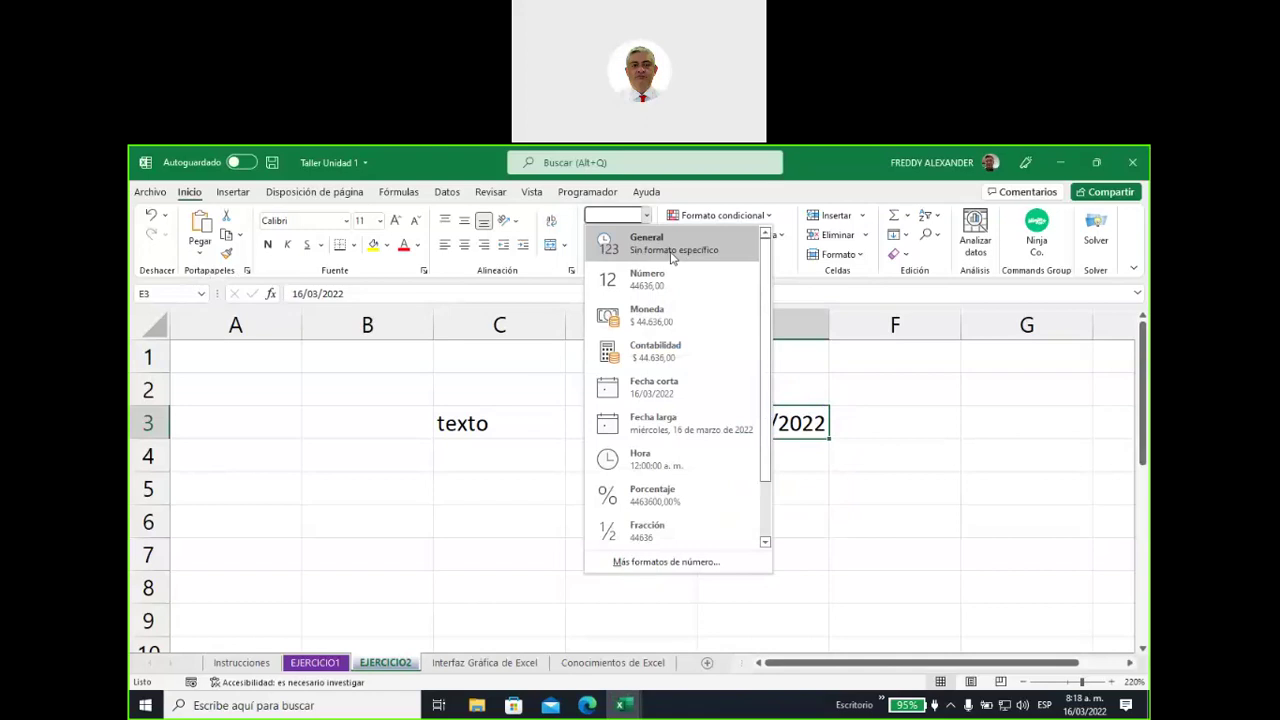
left_click(655, 250)
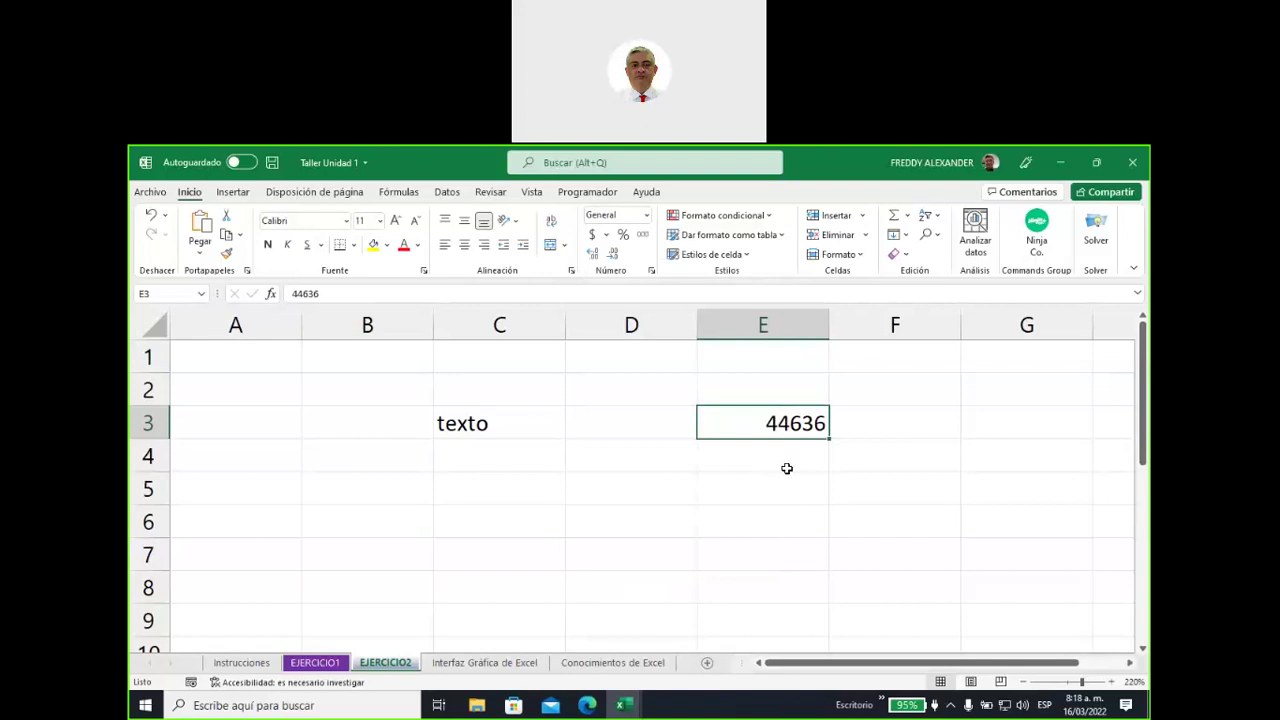
left_click(768, 493)
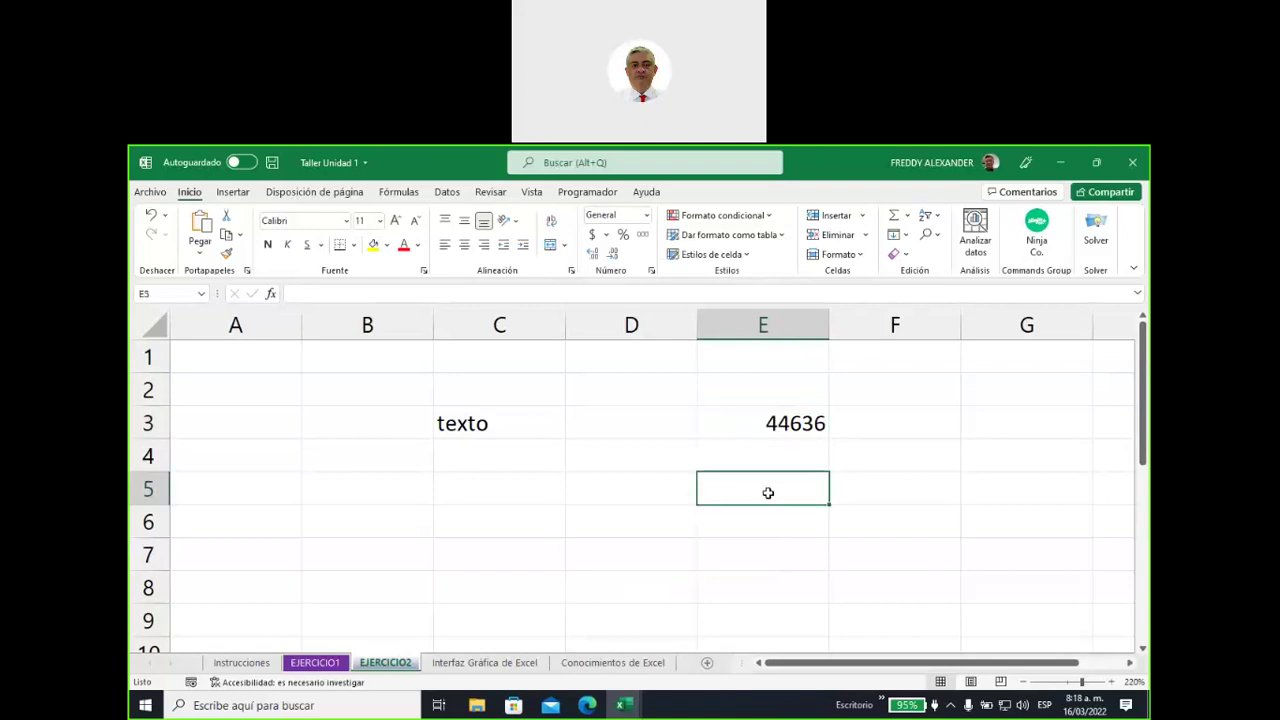
type("1 ene")
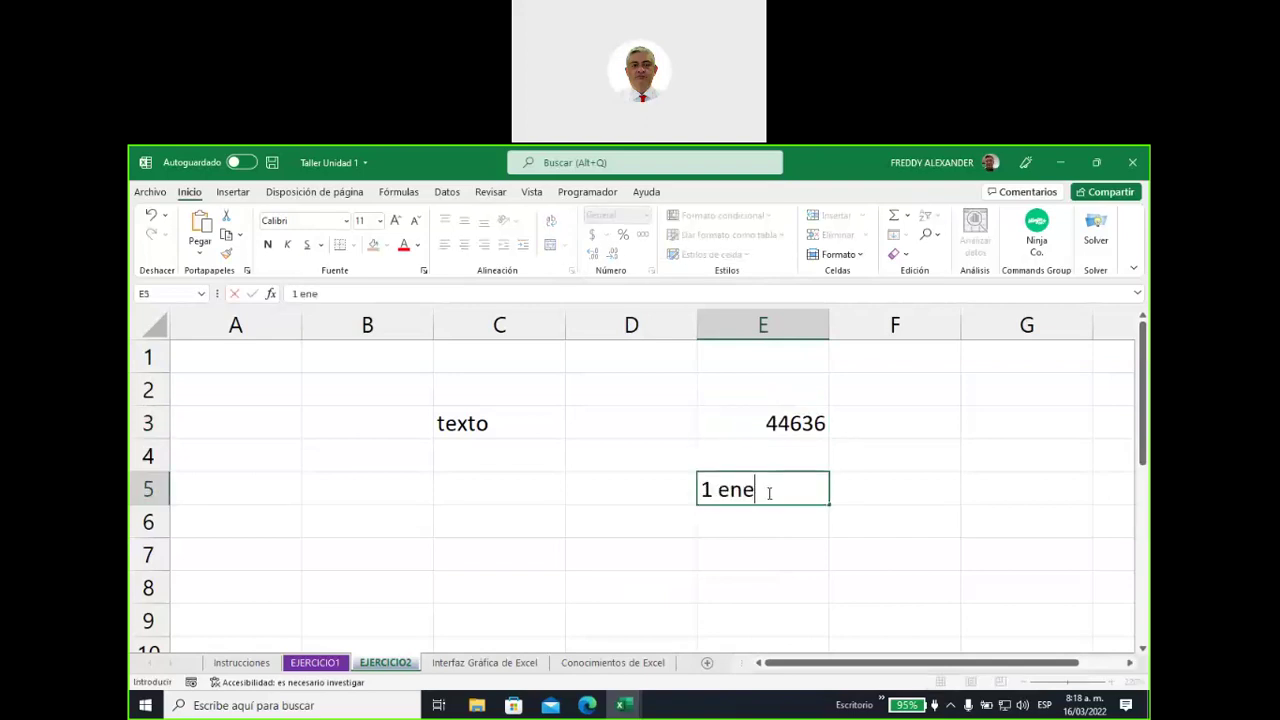
type("ro de 1900")
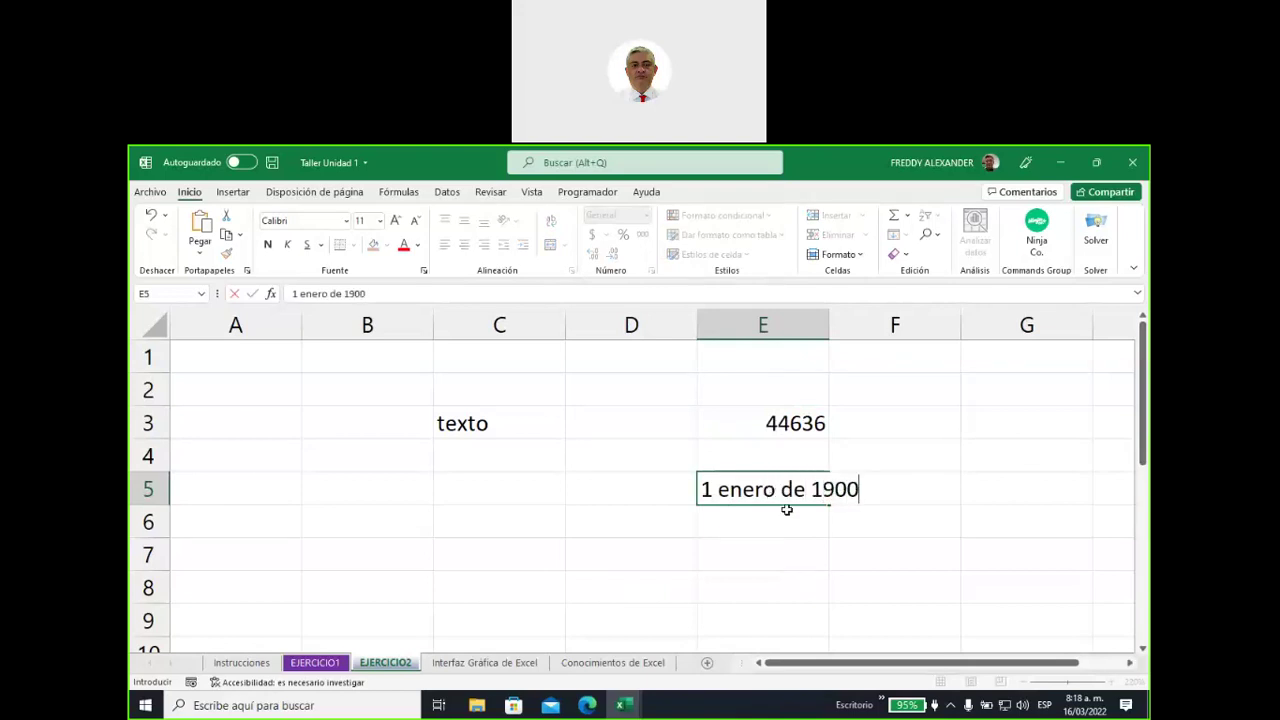
left_click(753, 436)
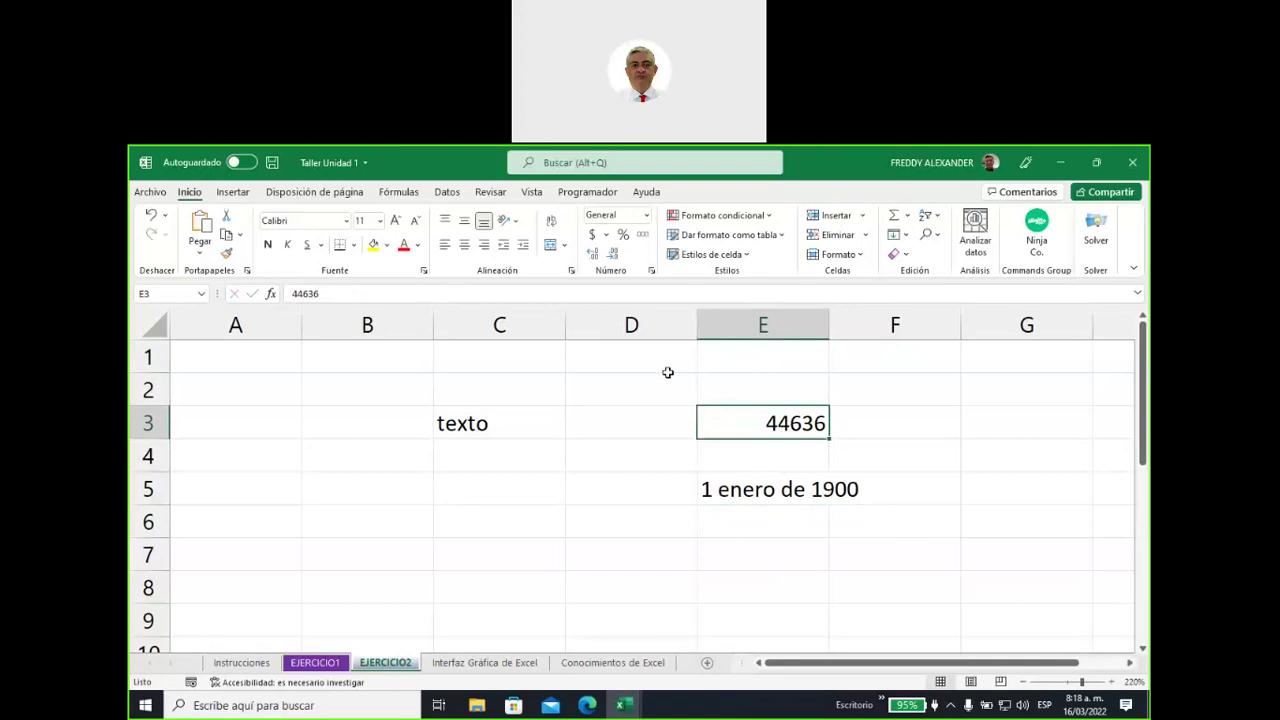
Apply Fecha corta to E3, restoring 16/03/2022, and circle the number format options
left_click(647, 217)
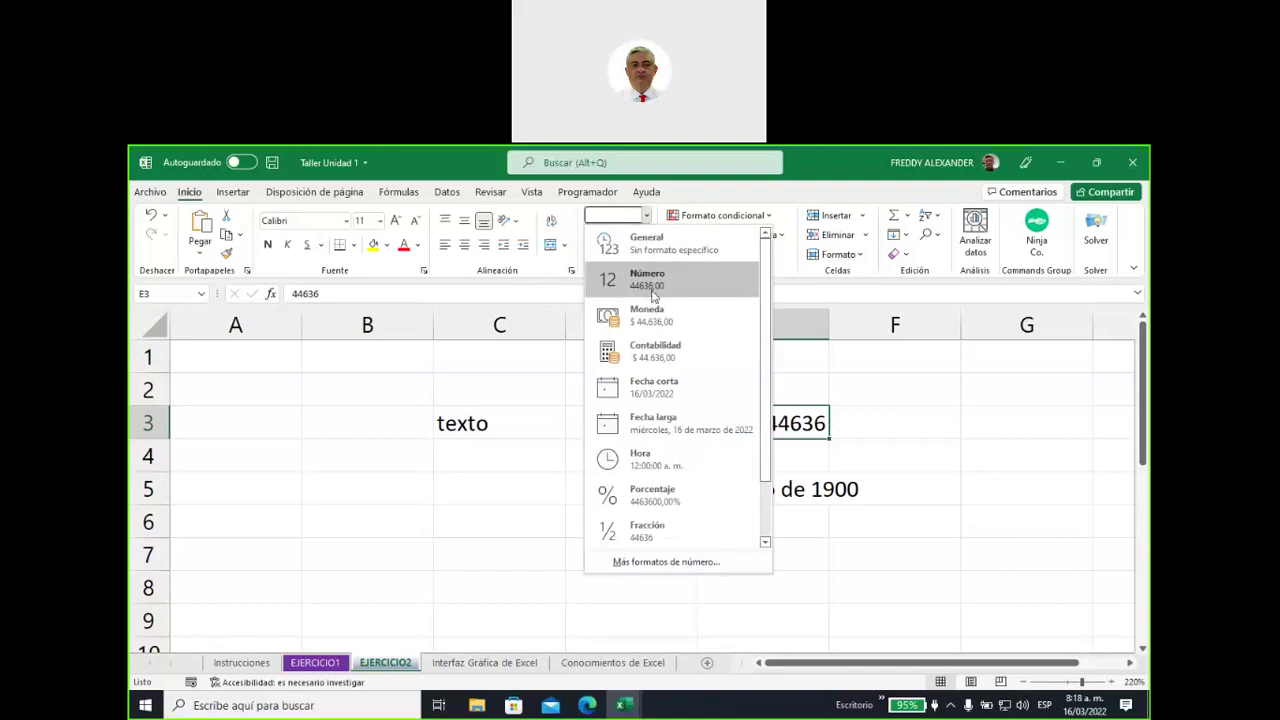
left_click(660, 392)
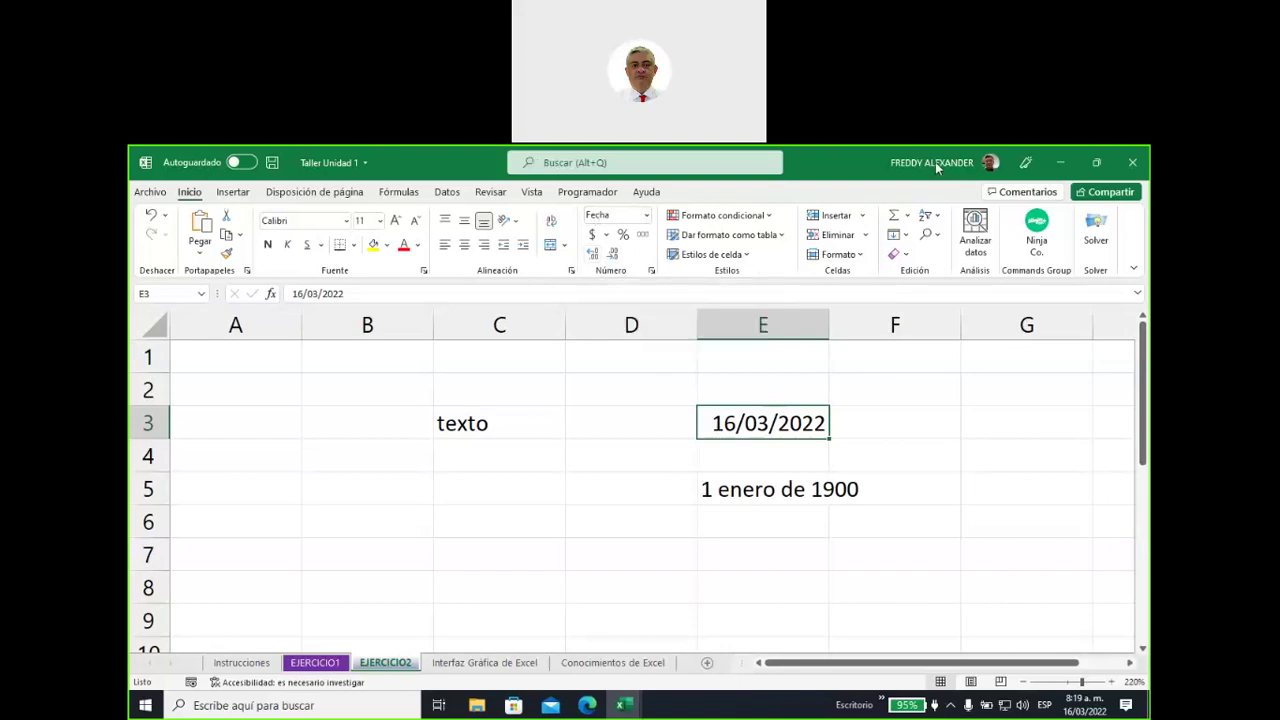
mouse_move(577, 228)
left_mouse_down()
mouse_move(600, 290)
mouse_move(670, 278)
mouse_move(659, 214)
left_mouse_up()
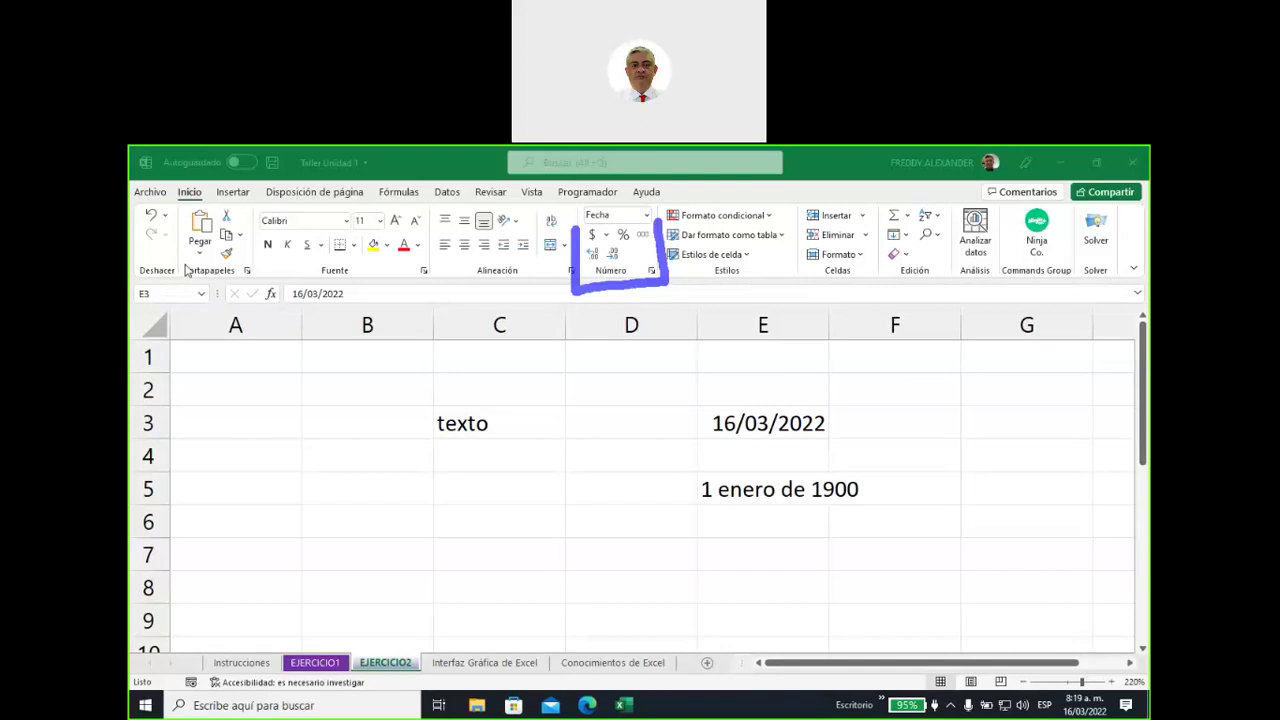
left_click(468, 486)
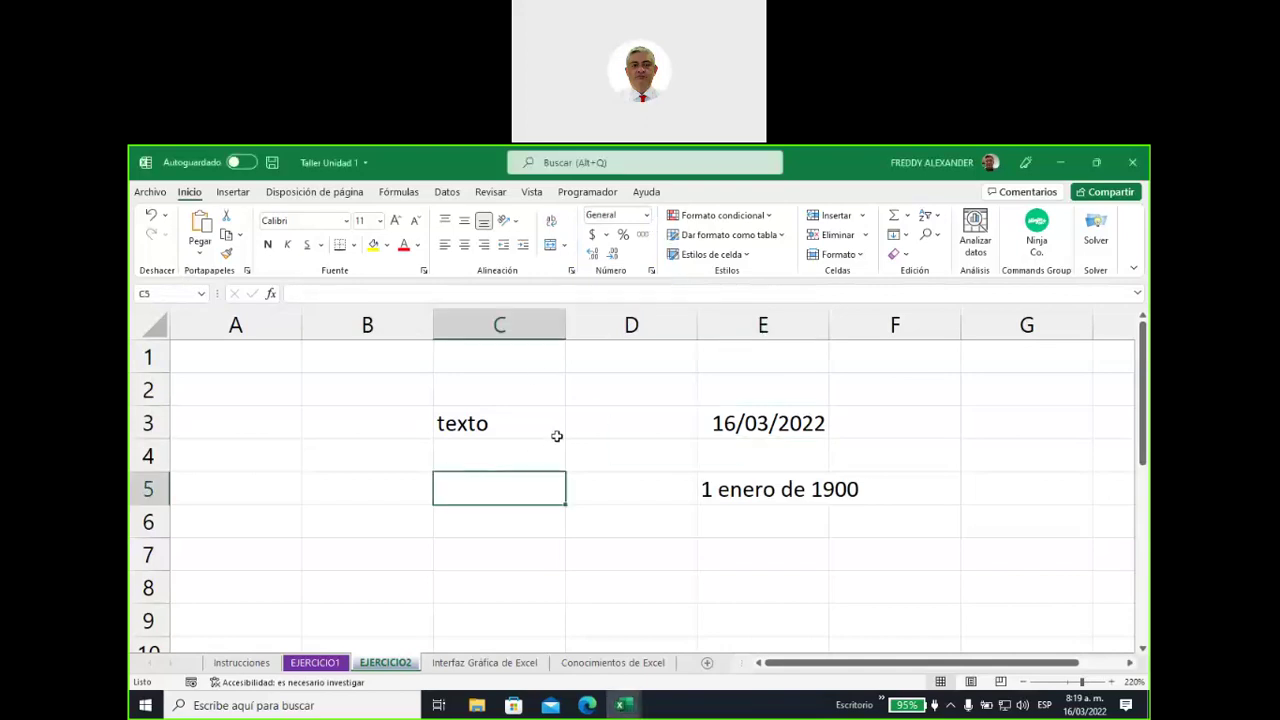
Enter 1000 in C5 and apply the Número format so it reads 1000,00
type("1000")
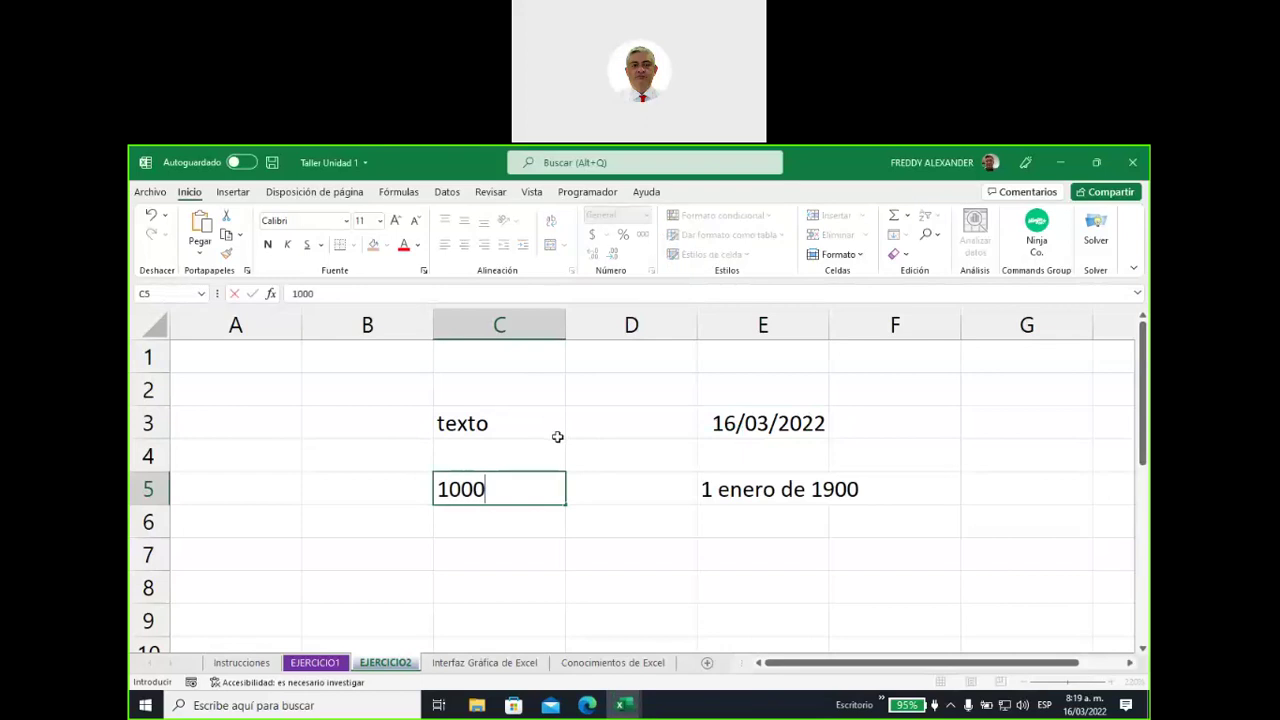
left_click(600, 487)
left_click(480, 493)
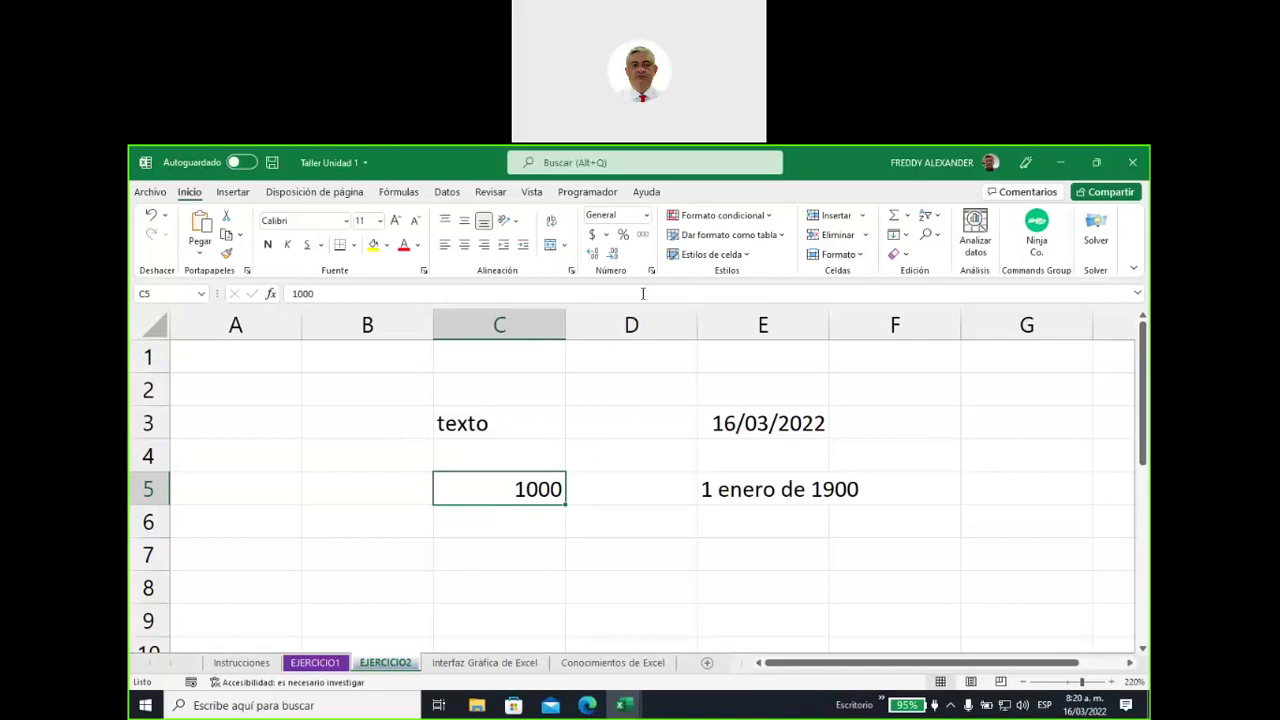
left_click(647, 221)
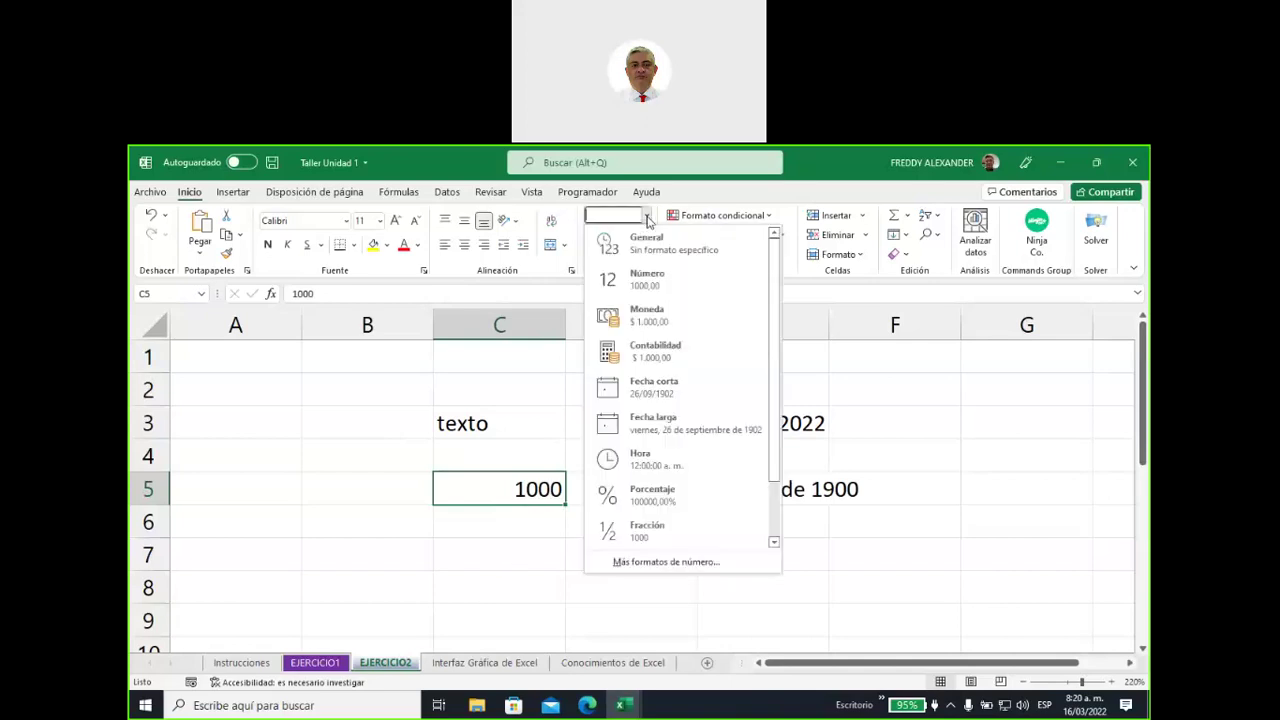
left_click(648, 284)
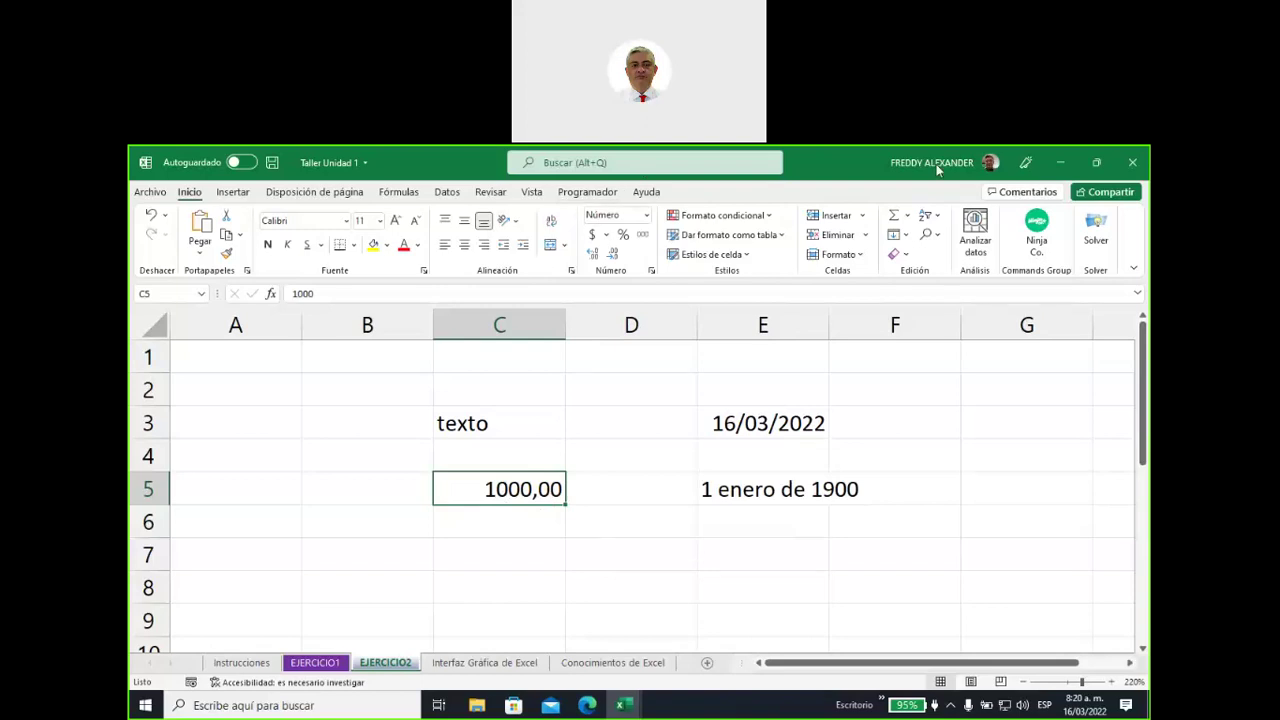
Annotate 1000,00, its decimal comma and the Número format name, then clear the ink
mouse_move(455, 572)
left_mouse_down()
mouse_move(505, 512)
mouse_move(490, 530)
left_mouse_up()
mouse_move(568, 587)
left_mouse_down()
mouse_move(552, 512)
mouse_move(570, 530)
left_mouse_up()
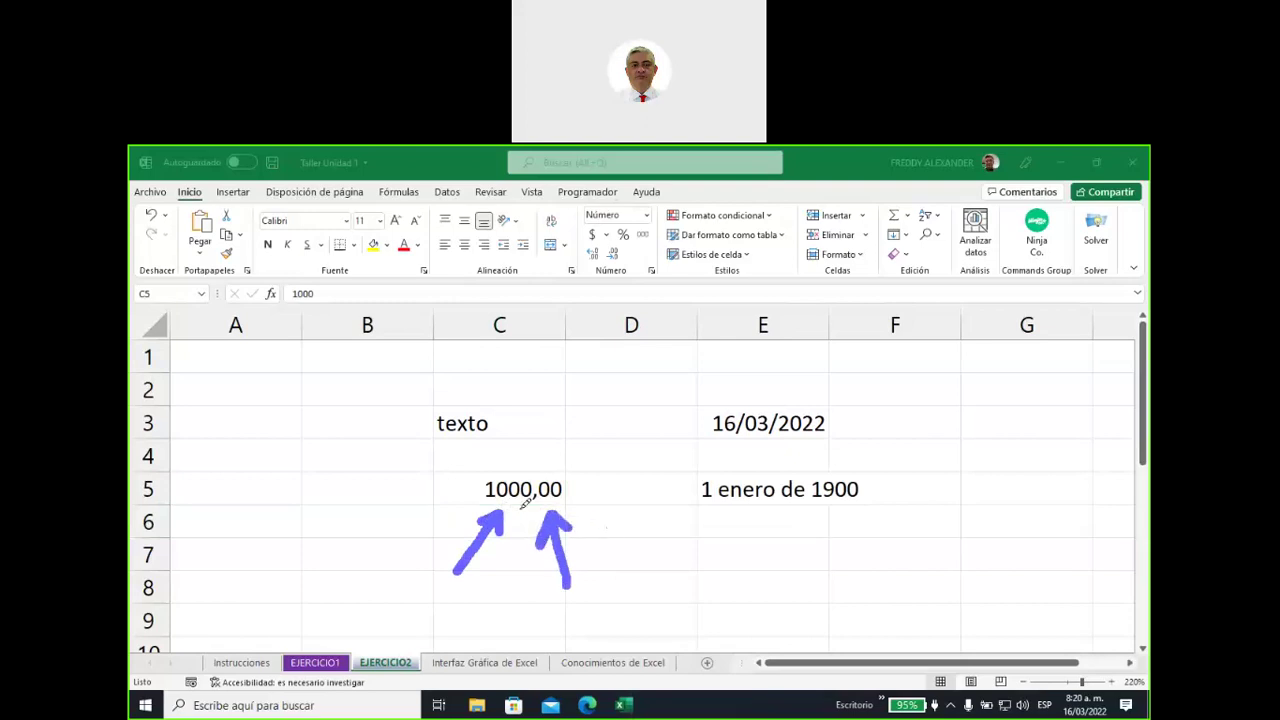
left_click_drag(531, 508, 522, 538)
left_click_drag(492, 466, 570, 500)
left_click_drag(490, 466, 484, 508)
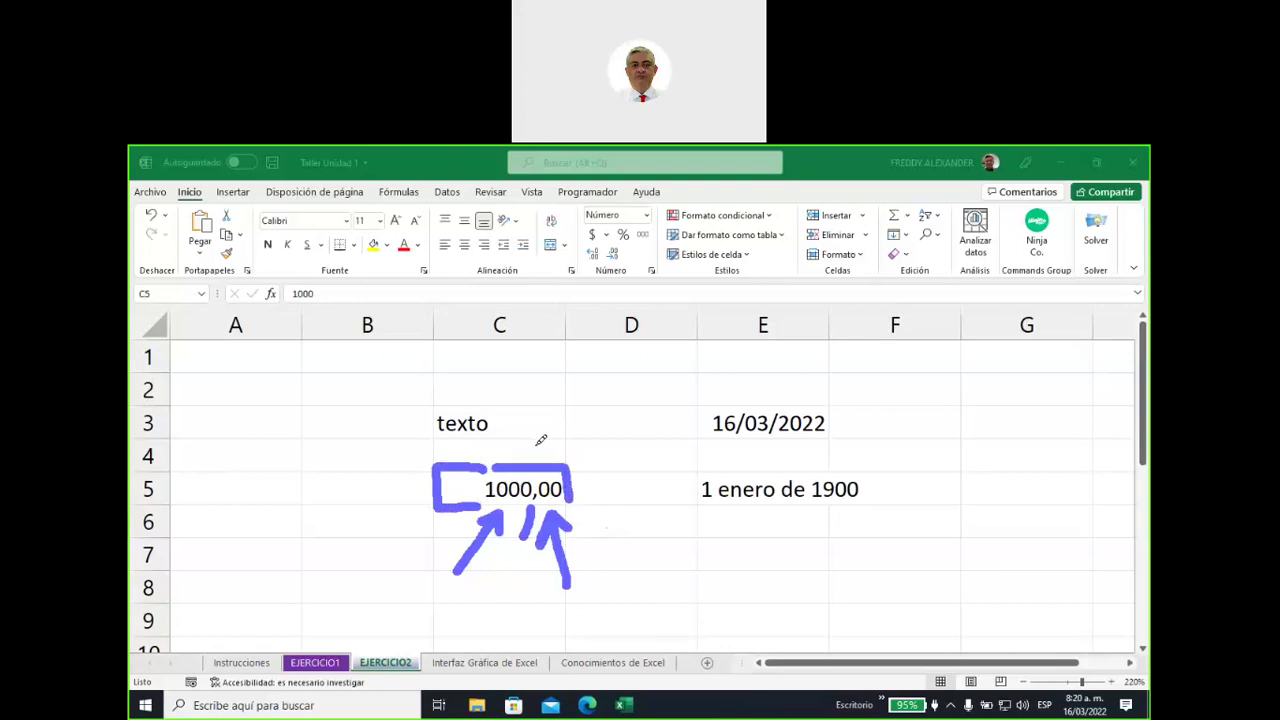
mouse_move(532, 452)
left_mouse_down()
mouse_move(600, 226)
mouse_move(604, 250)
left_mouse_up()
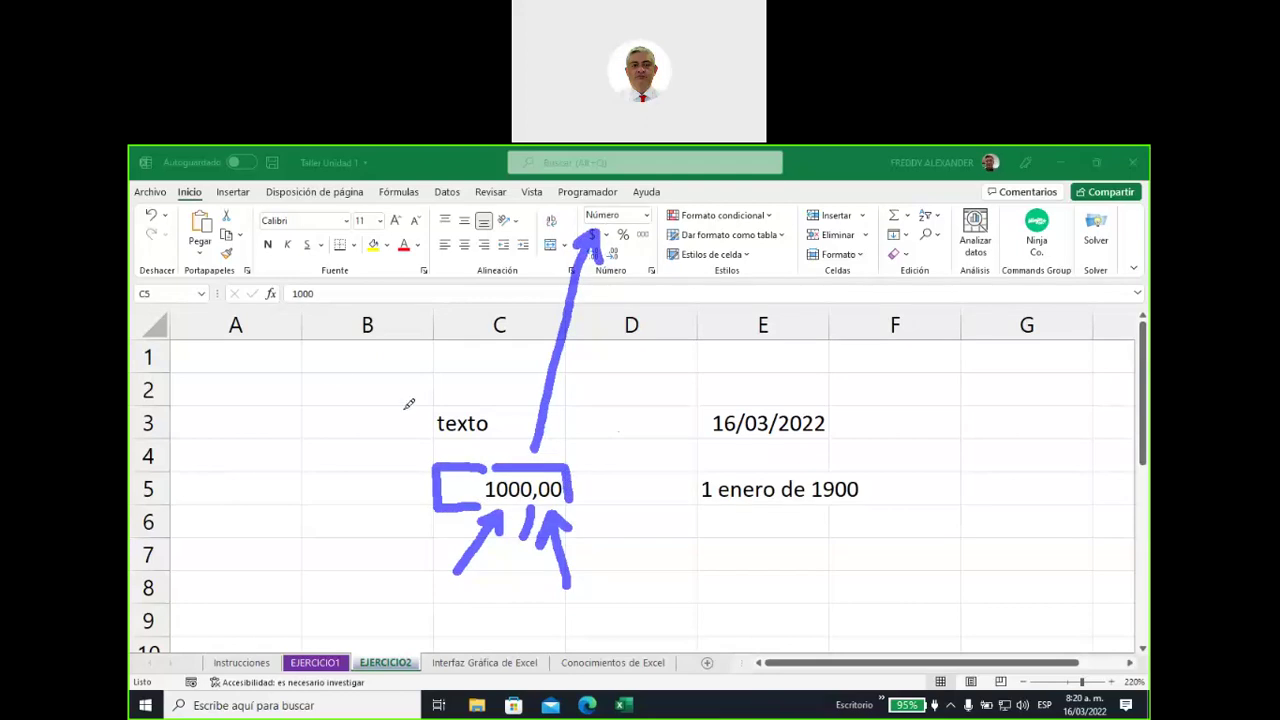
key("Escape")
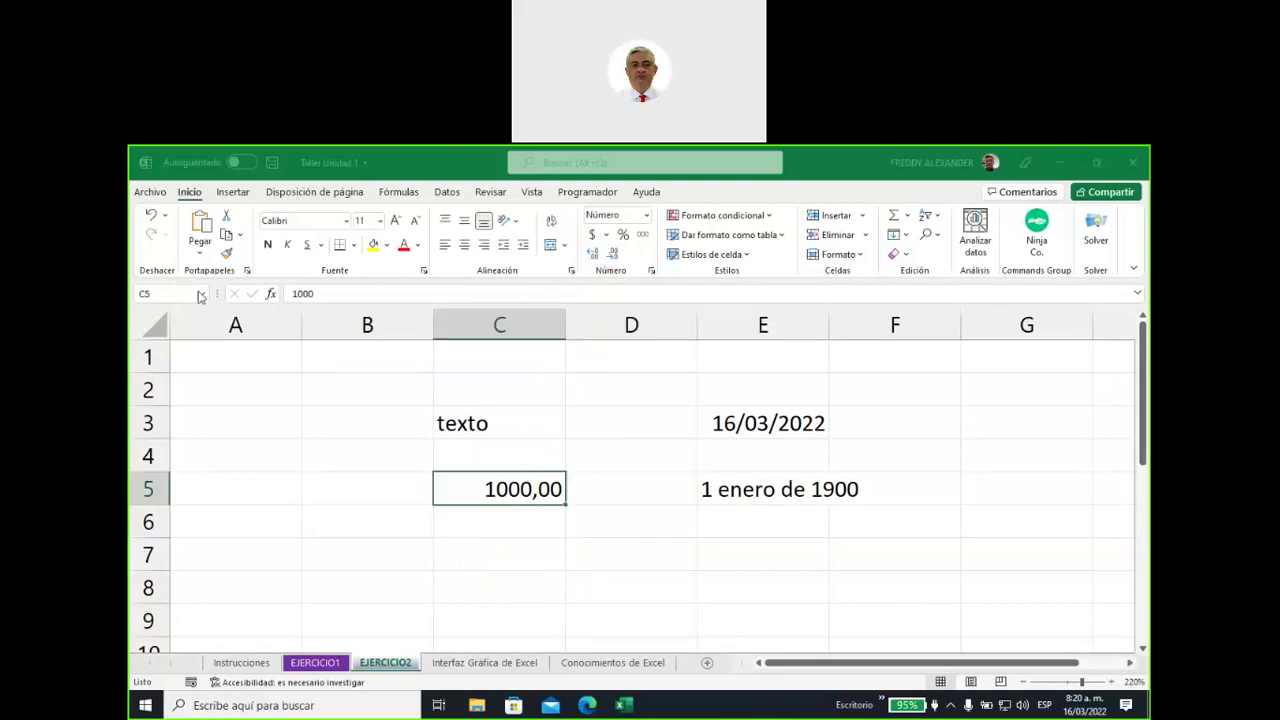
Enter 1000 in C6 and apply the Moneda format so it shows $ 1.000,00
left_click(514, 521)
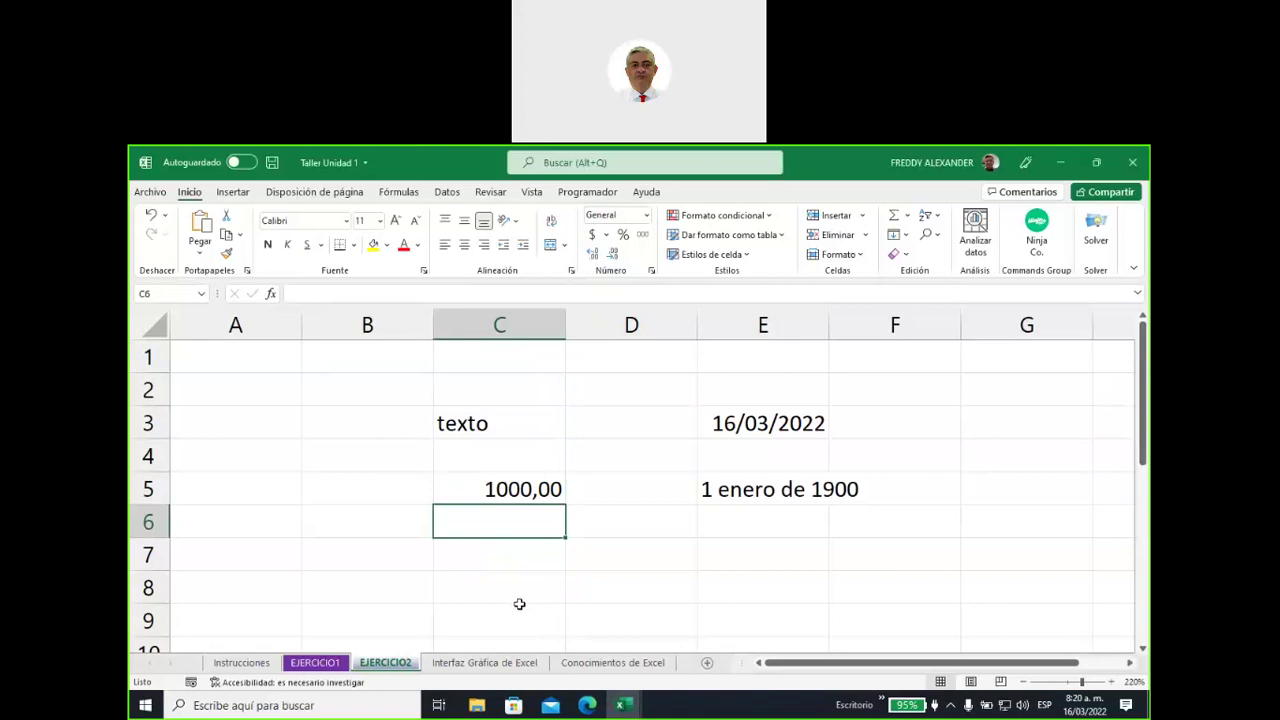
type("1000")
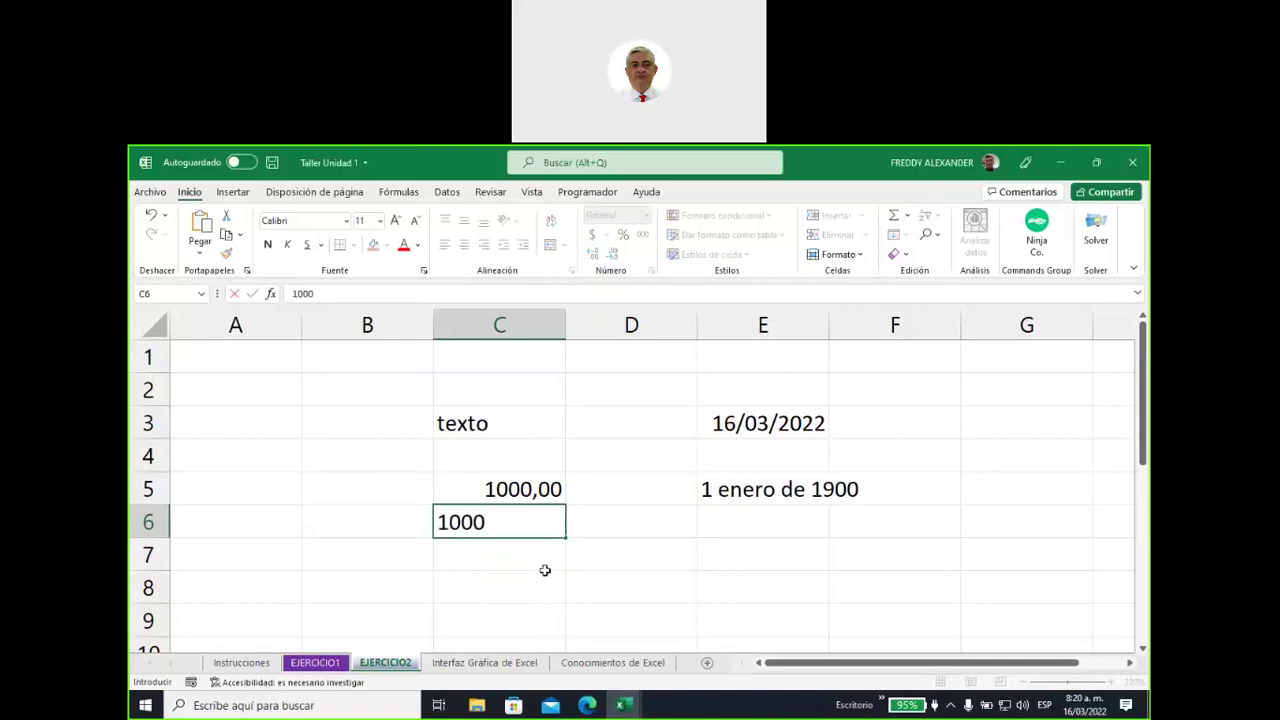
left_click(578, 558)
left_click(528, 527)
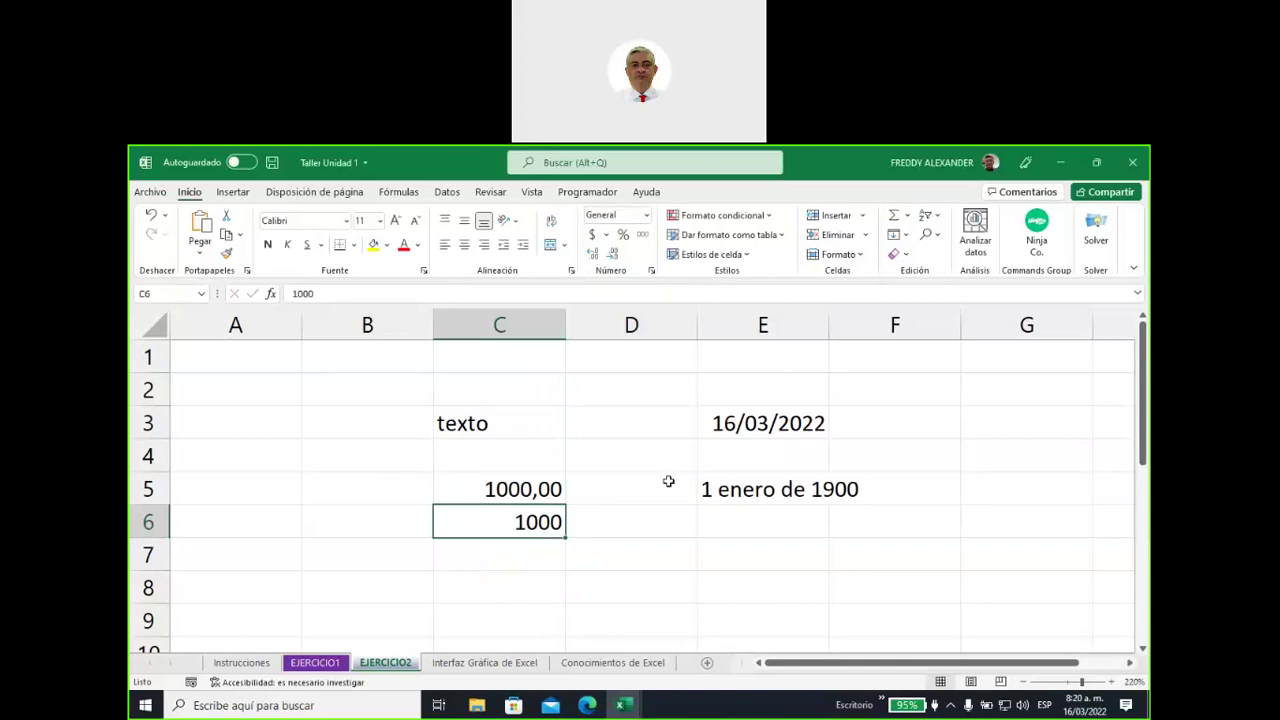
left_click(646, 218)
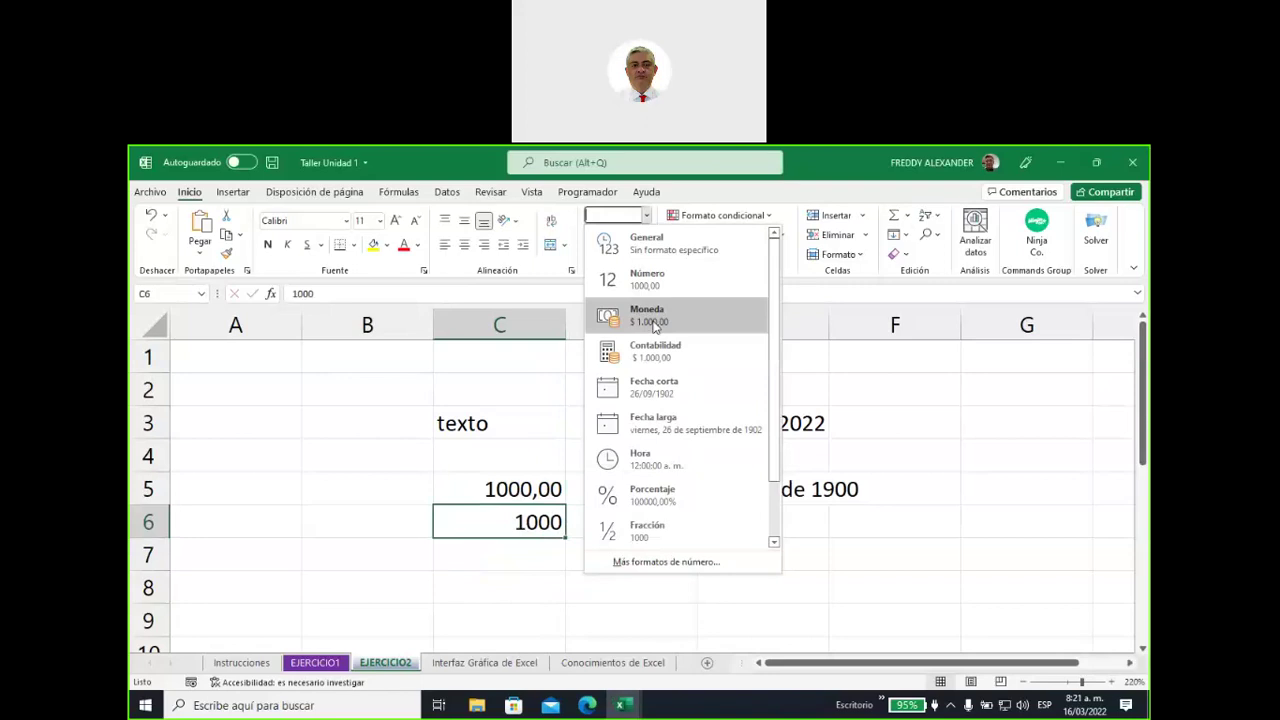
left_click(654, 320)
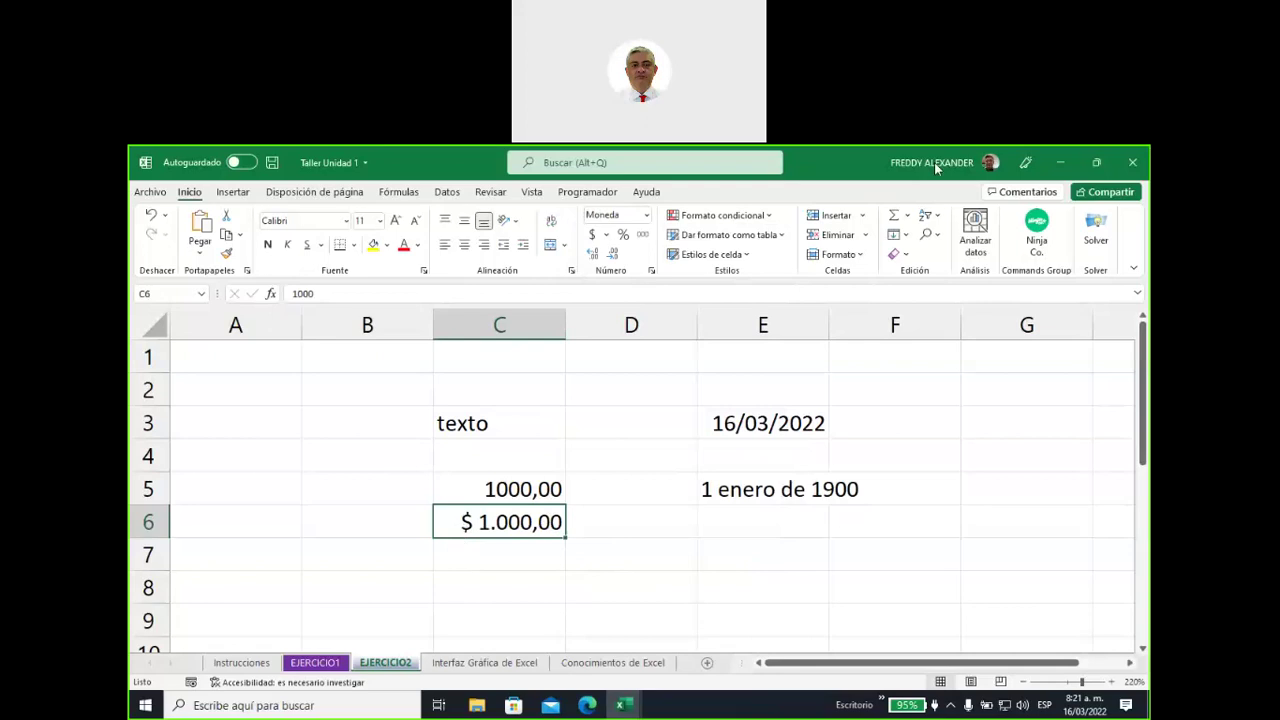
Annotate the C6 currency value and dollar sign against C5 and C3, then clear the marks
mouse_move(547, 594)
left_mouse_down()
mouse_move(537, 543)
mouse_move(550, 562)
left_mouse_up()
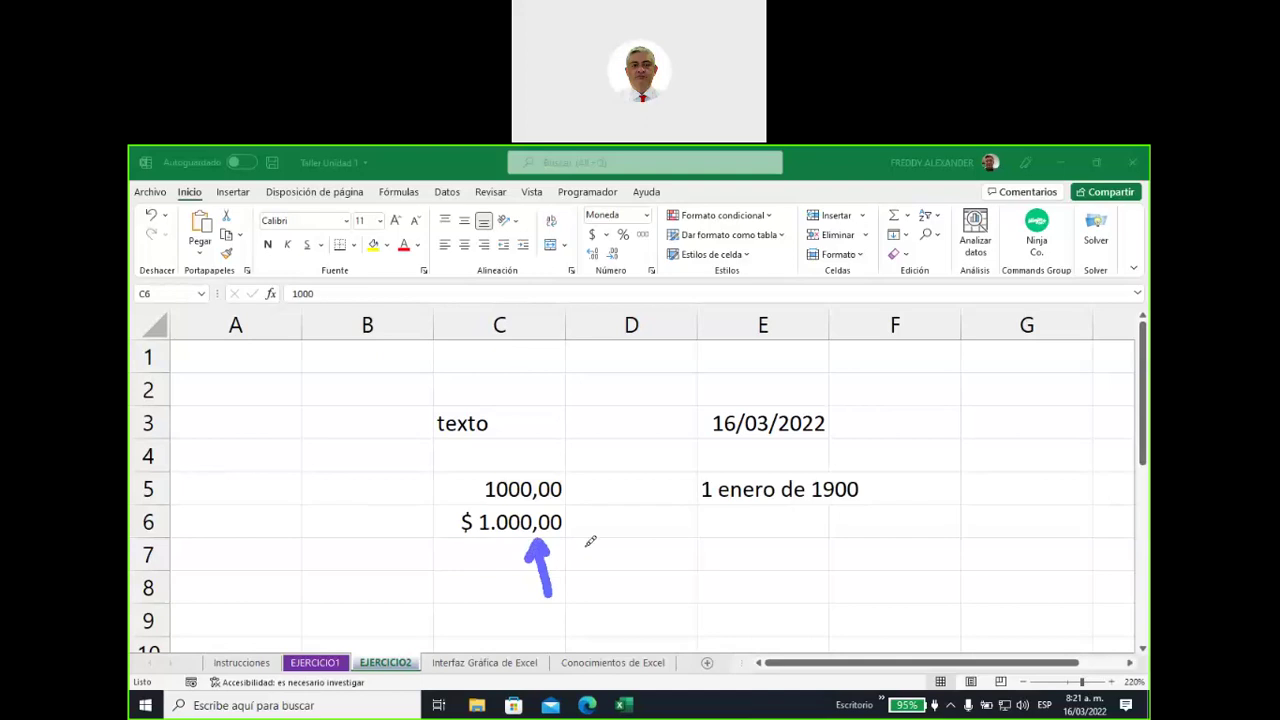
mouse_move(632, 503)
left_mouse_down()
mouse_move(575, 518)
mouse_move(600, 528)
left_mouse_up()
mouse_move(471, 601)
left_mouse_down()
mouse_move(483, 541)
mouse_move(467, 556)
mouse_move(494, 545)
mouse_move(494, 560)
left_mouse_up()
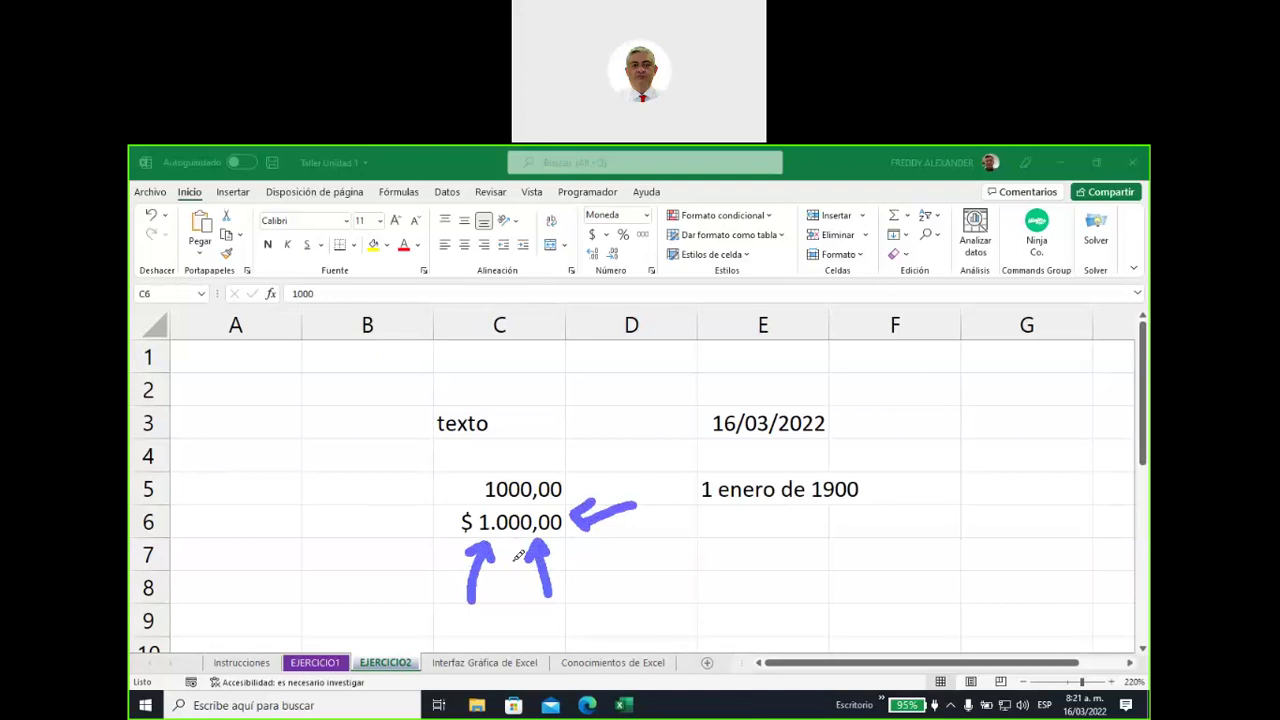
mouse_move(379, 490)
left_mouse_down()
mouse_move(450, 515)
mouse_move(451, 501)
mouse_move(422, 528)
left_mouse_up()
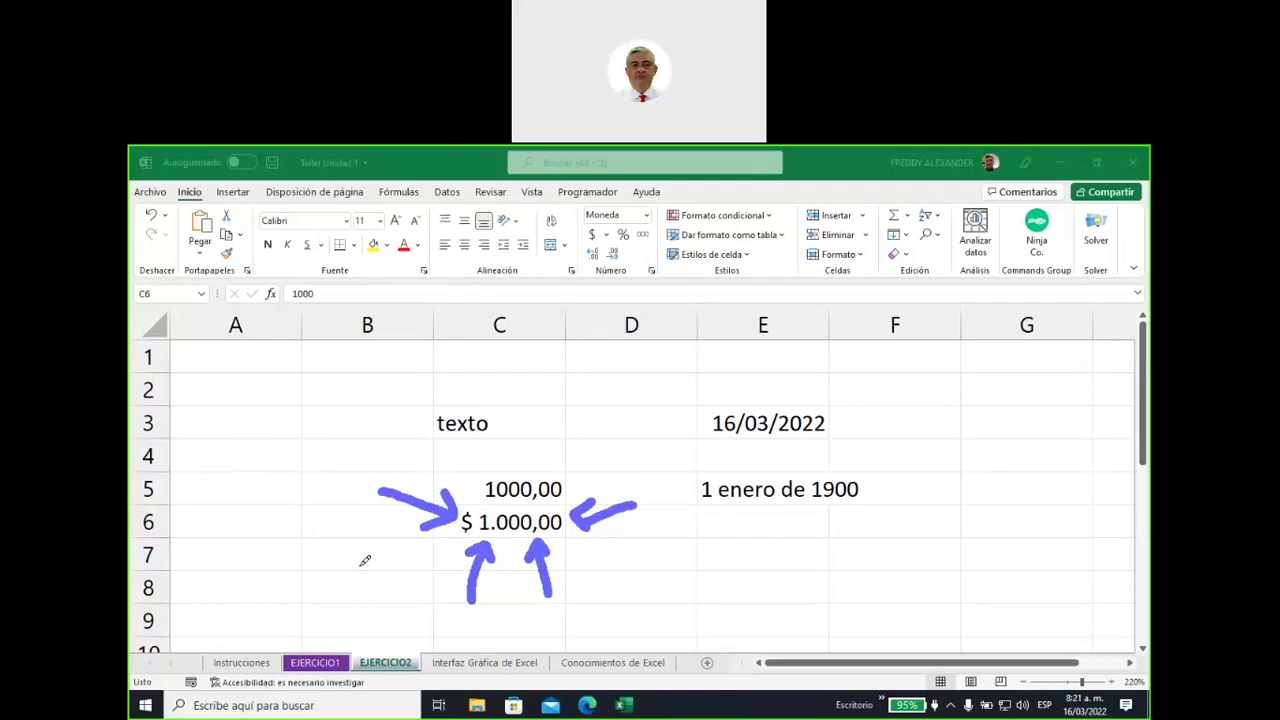
left_click_drag(363, 490, 378, 449)
left_click_drag(436, 361, 587, 235)
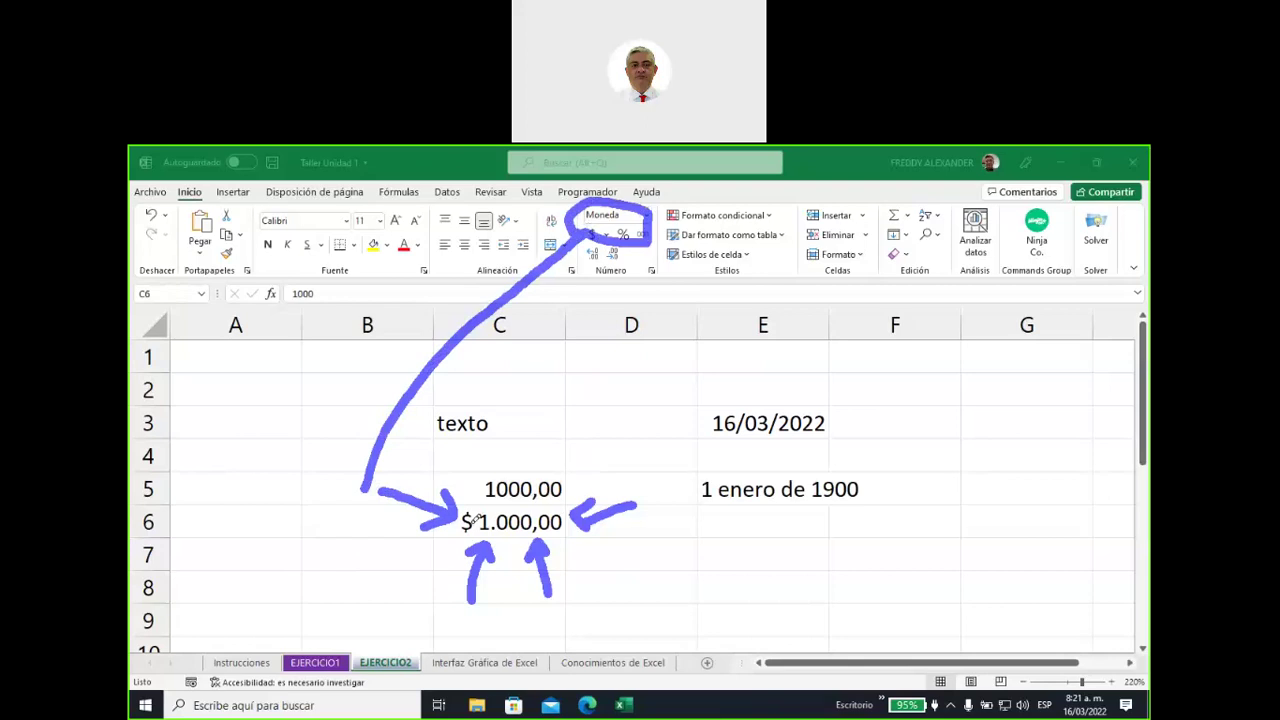
left_click_drag(480, 518, 548, 514)
left_click_drag(488, 486, 556, 480)
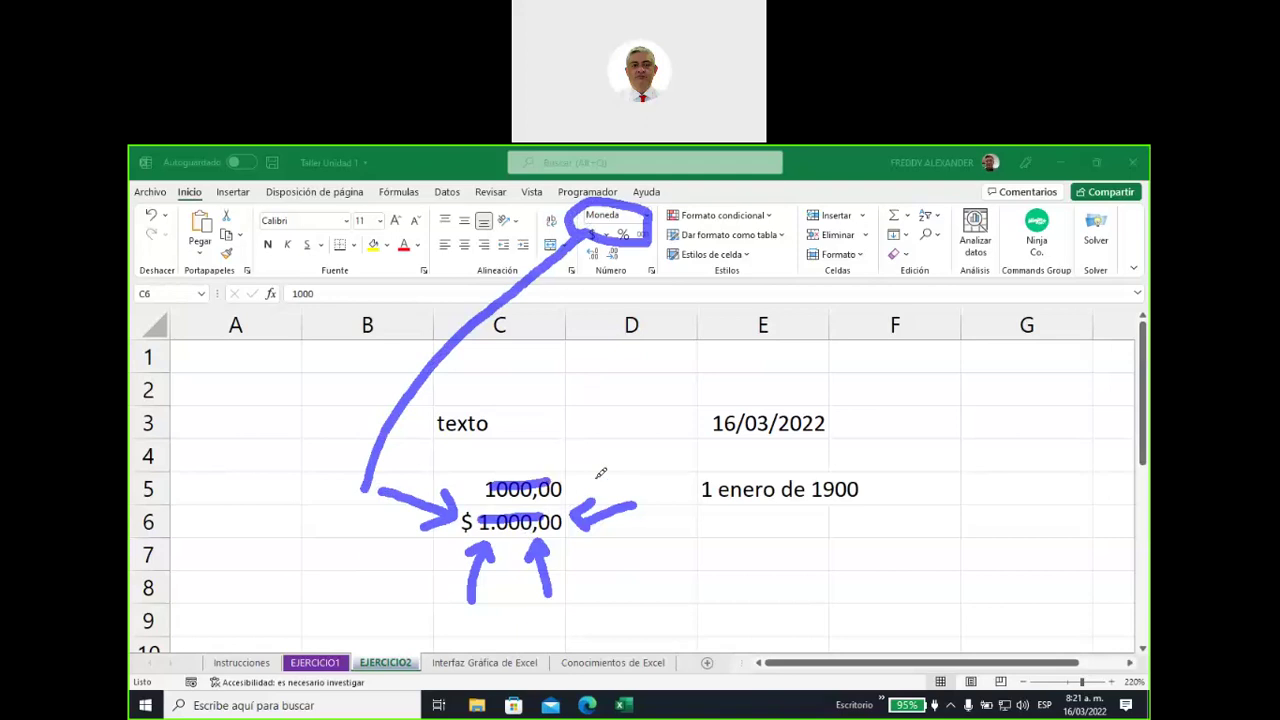
left_click_drag(470, 424, 532, 422)
key("Escape")
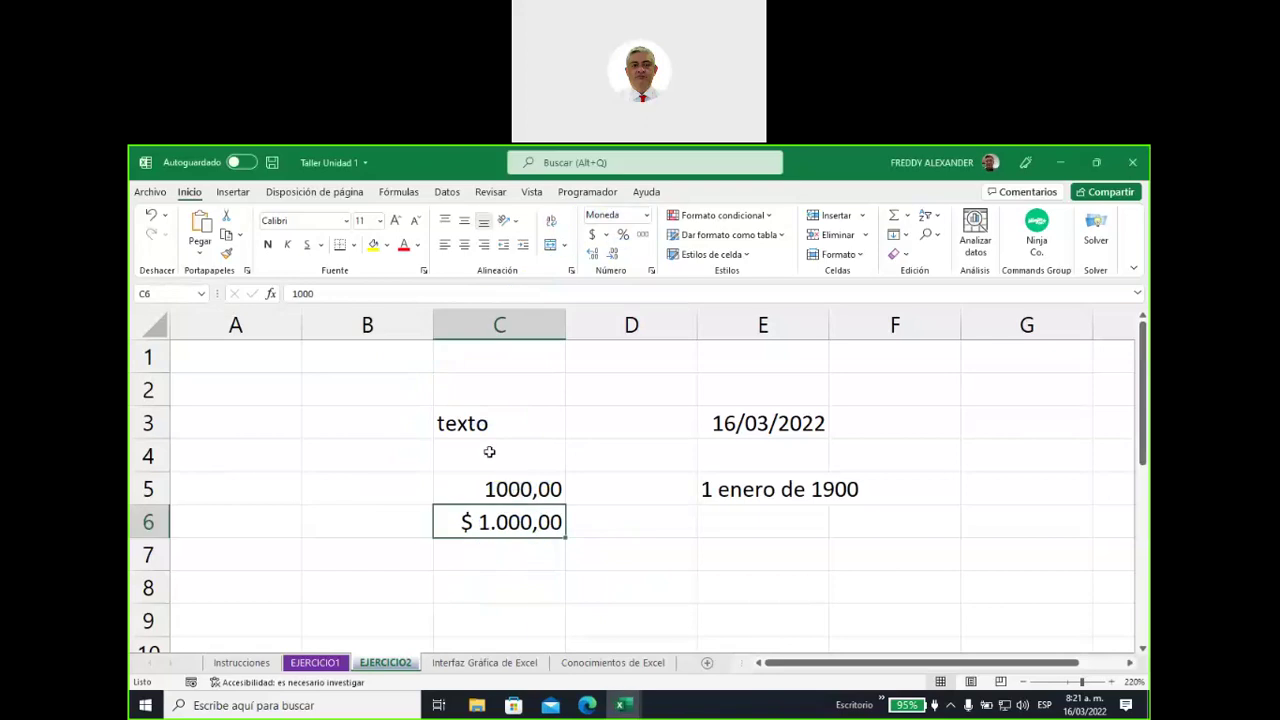
Enter 1000 in C4 as a General number and compare its format with C6's Moneda
left_click(487, 451)
type("1000")
left_click(620, 495)
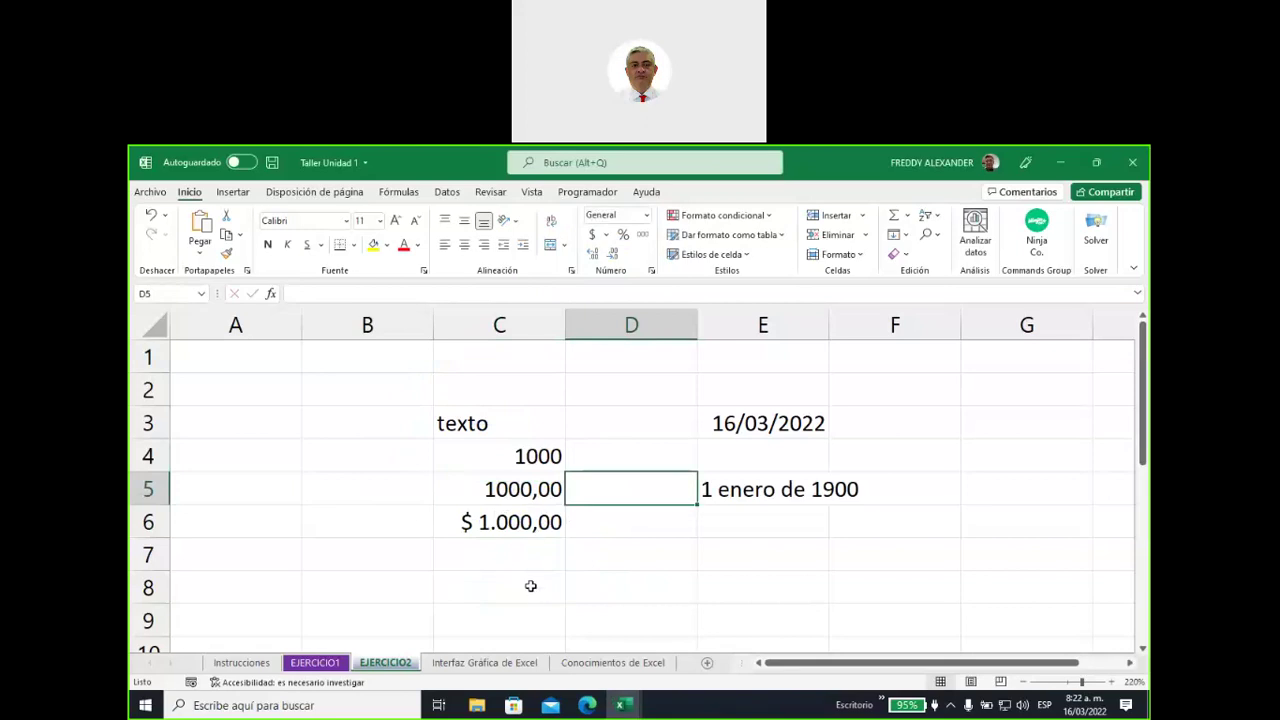
left_click(523, 455)
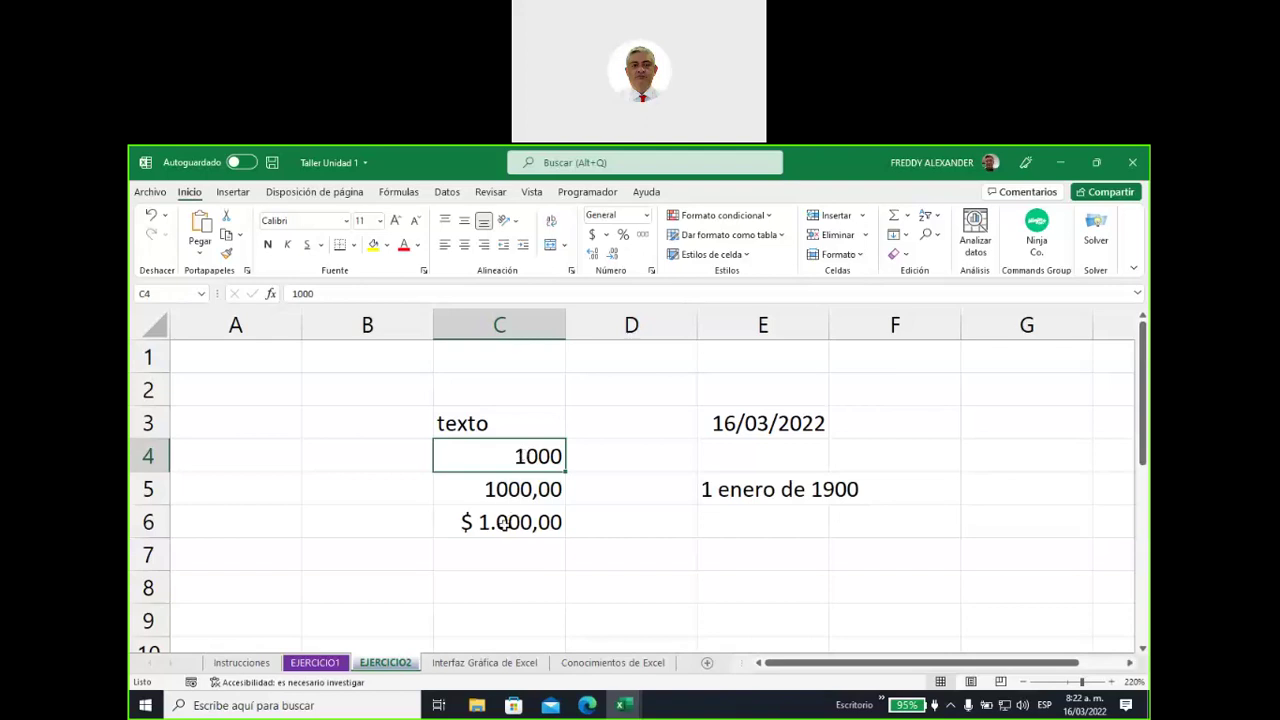
left_click(505, 525)
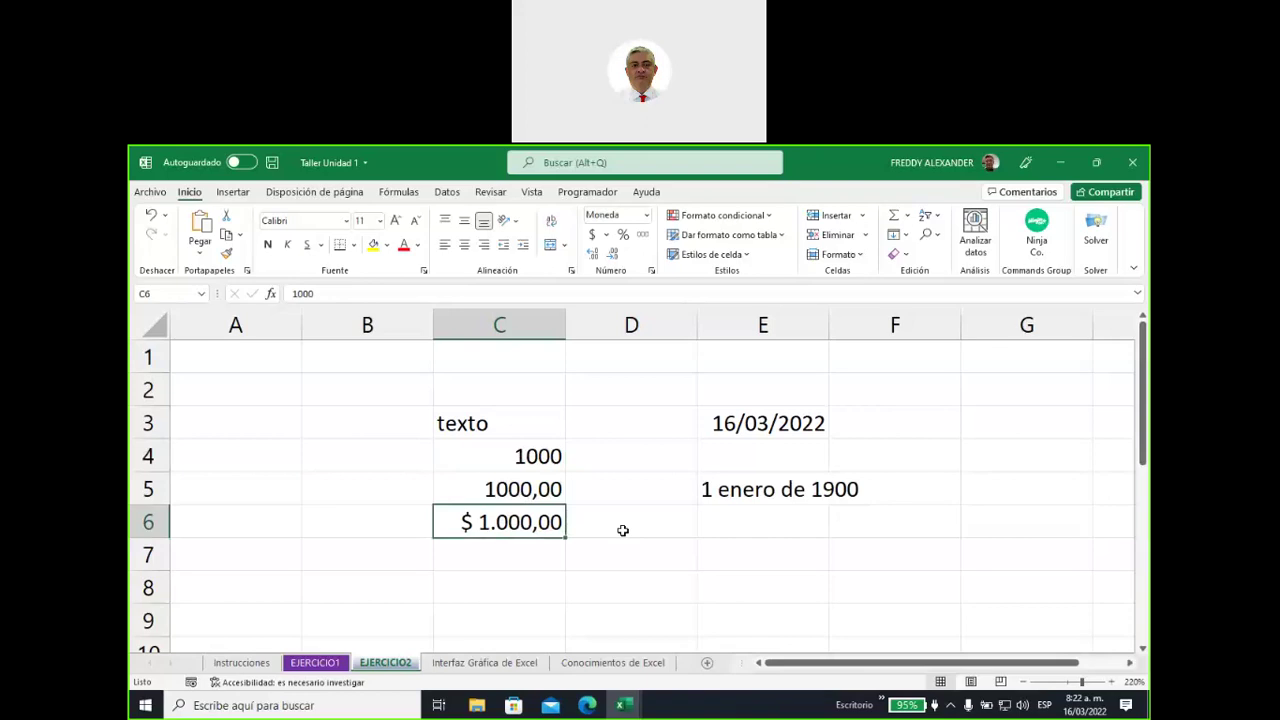
left_click(492, 565)
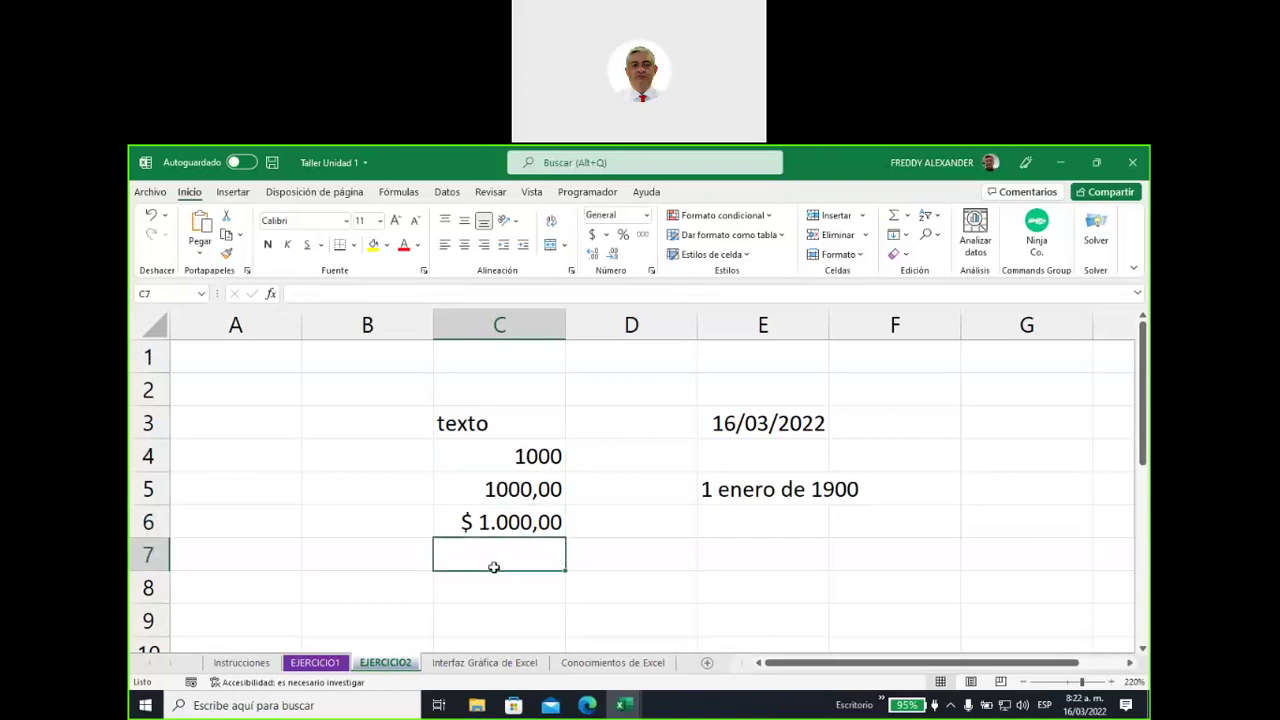
Enter 1000 in C7 with the Contabilidad format and widen column C
type("1000")
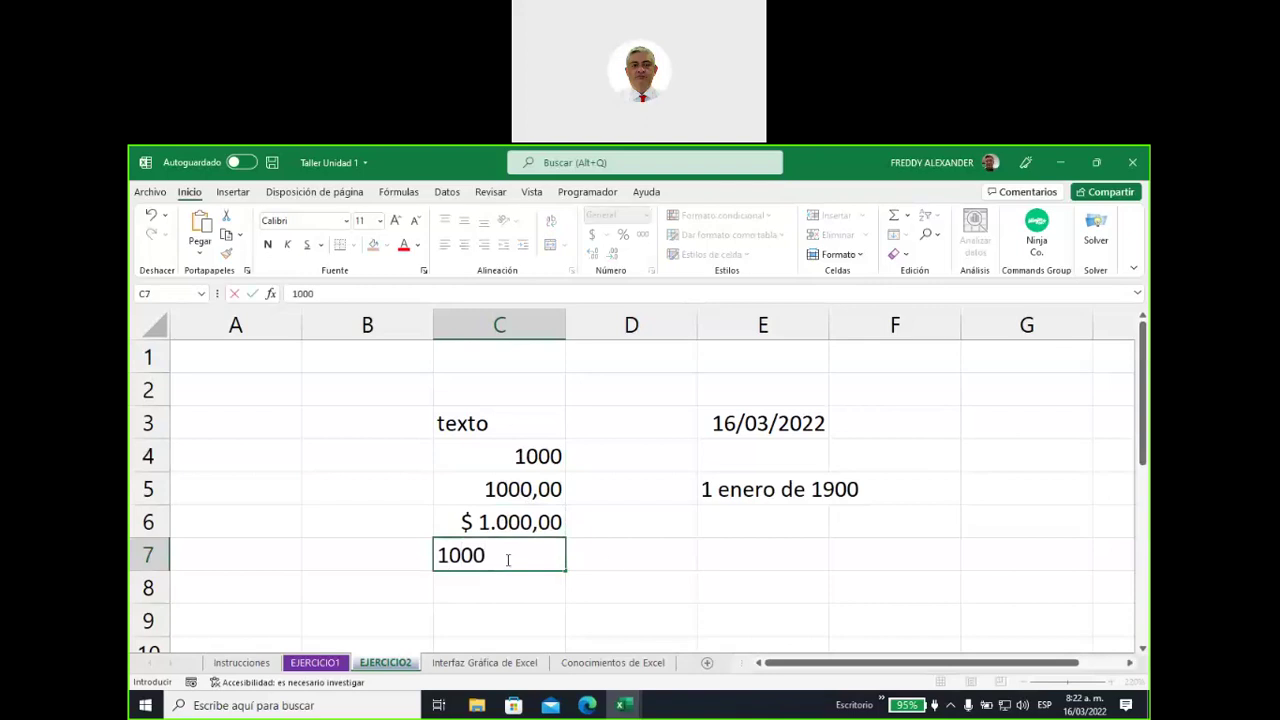
left_click(539, 558)
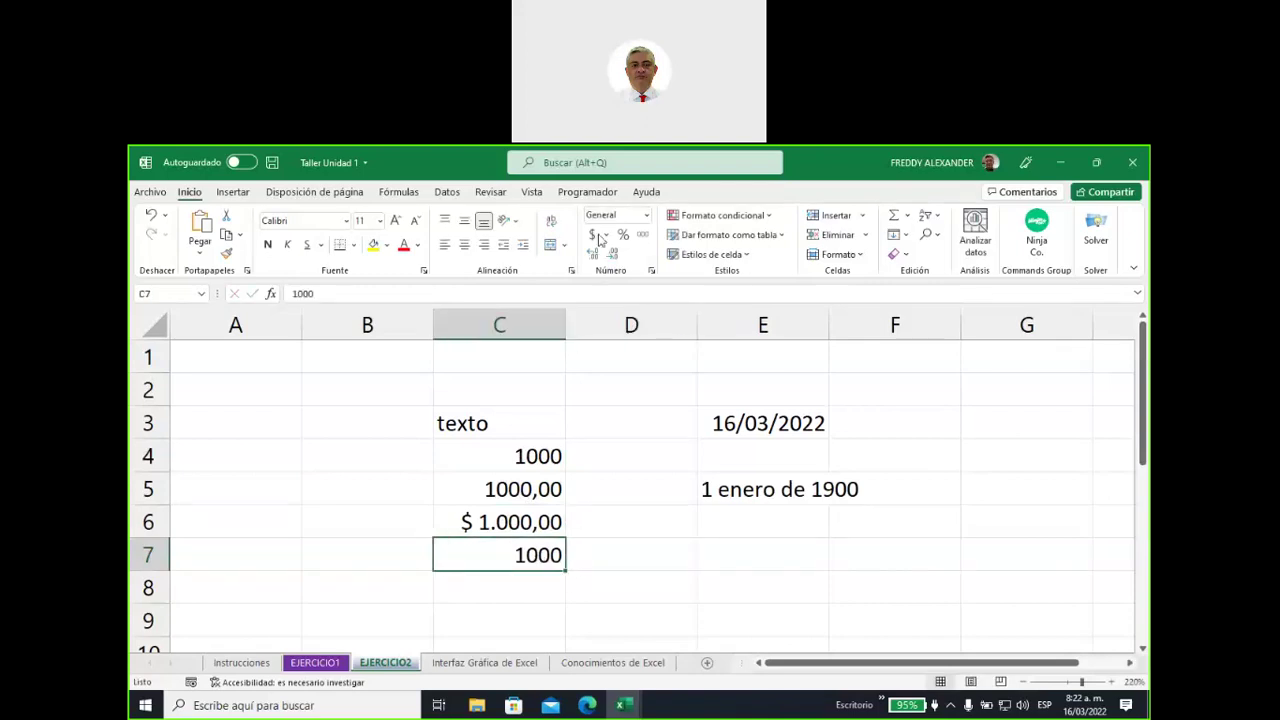
left_click(648, 218)
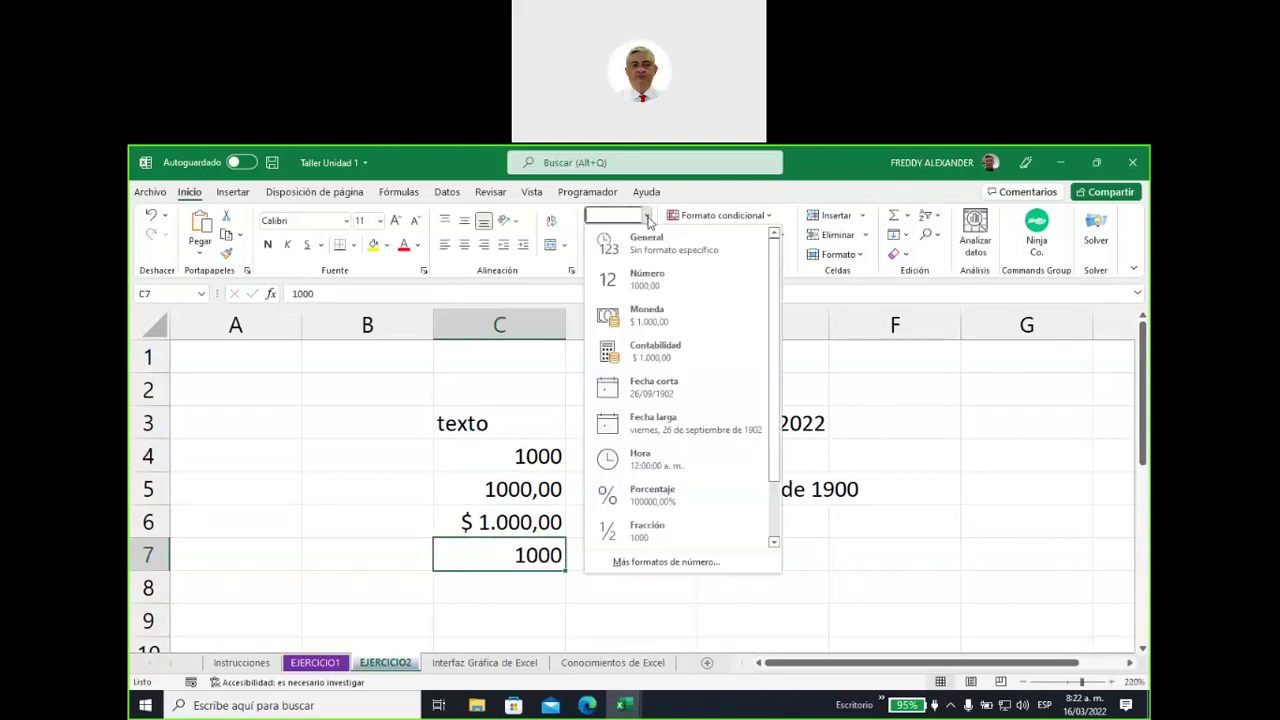
left_click(656, 358)
left_click_drag(564, 323, 608, 323)
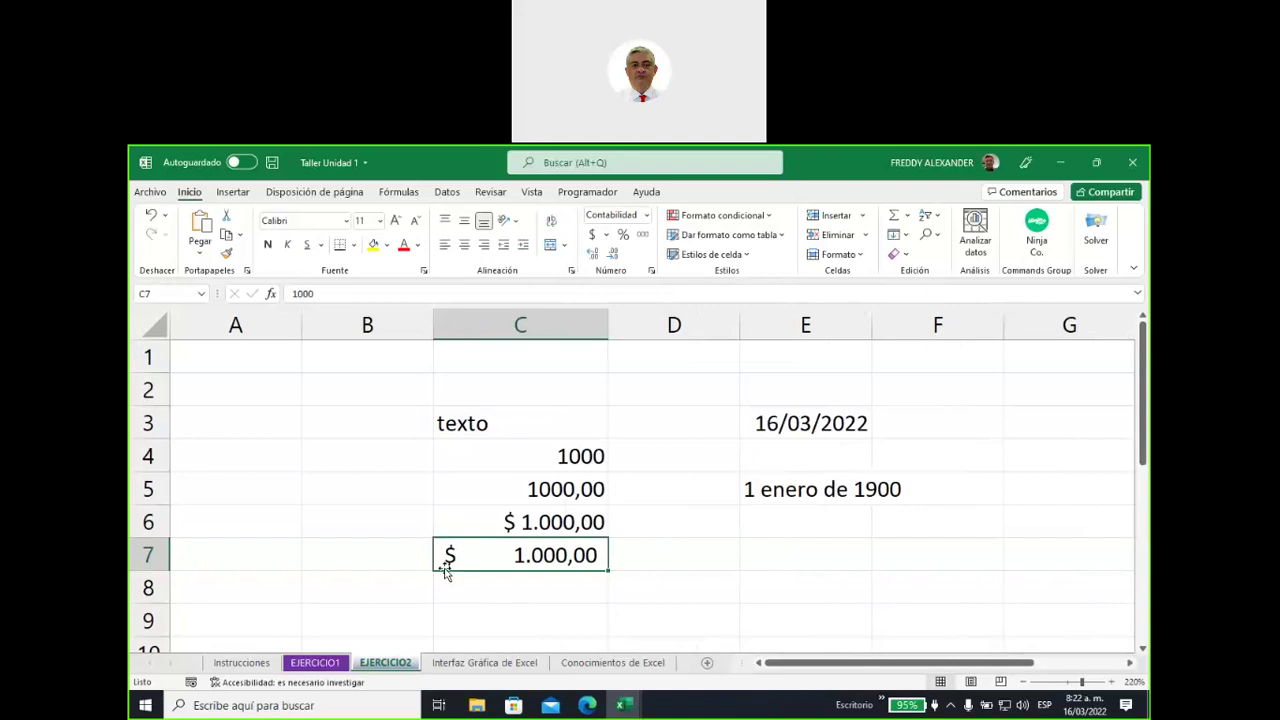
Compare the General, Número, Moneda and Contabilidad formats across C4–C7, ending on D6
left_click(533, 524)
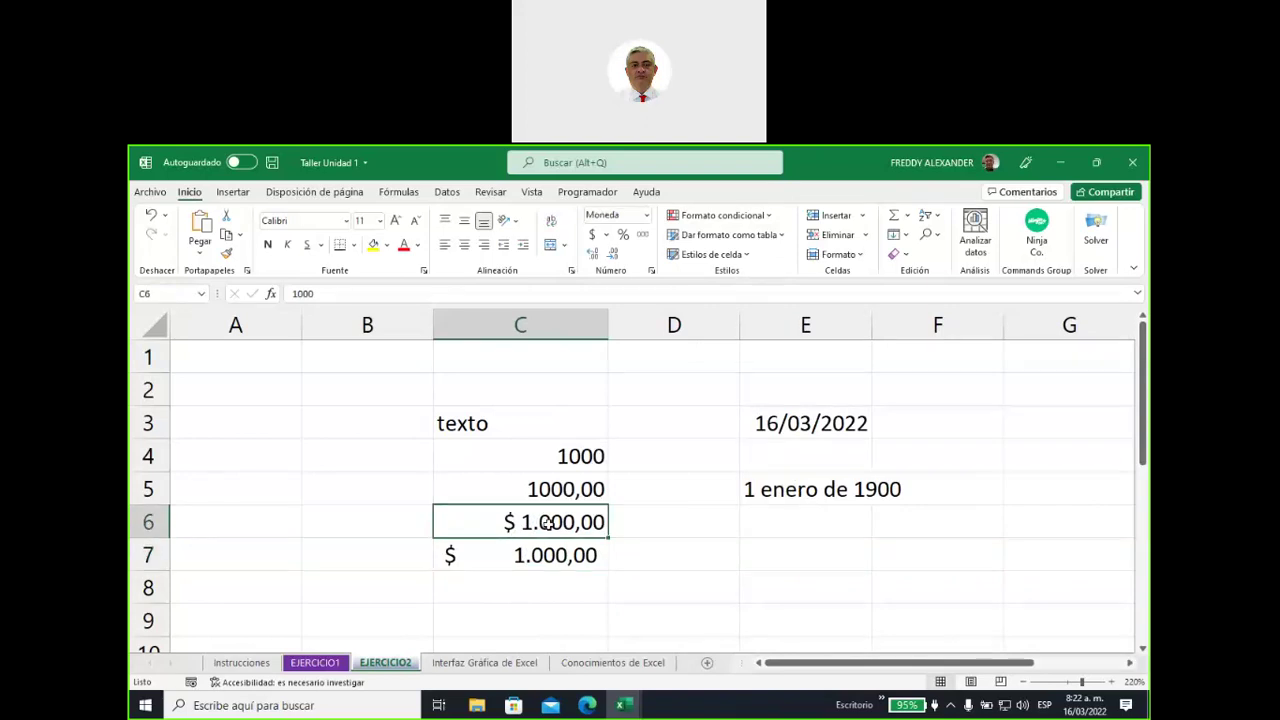
left_click(537, 556)
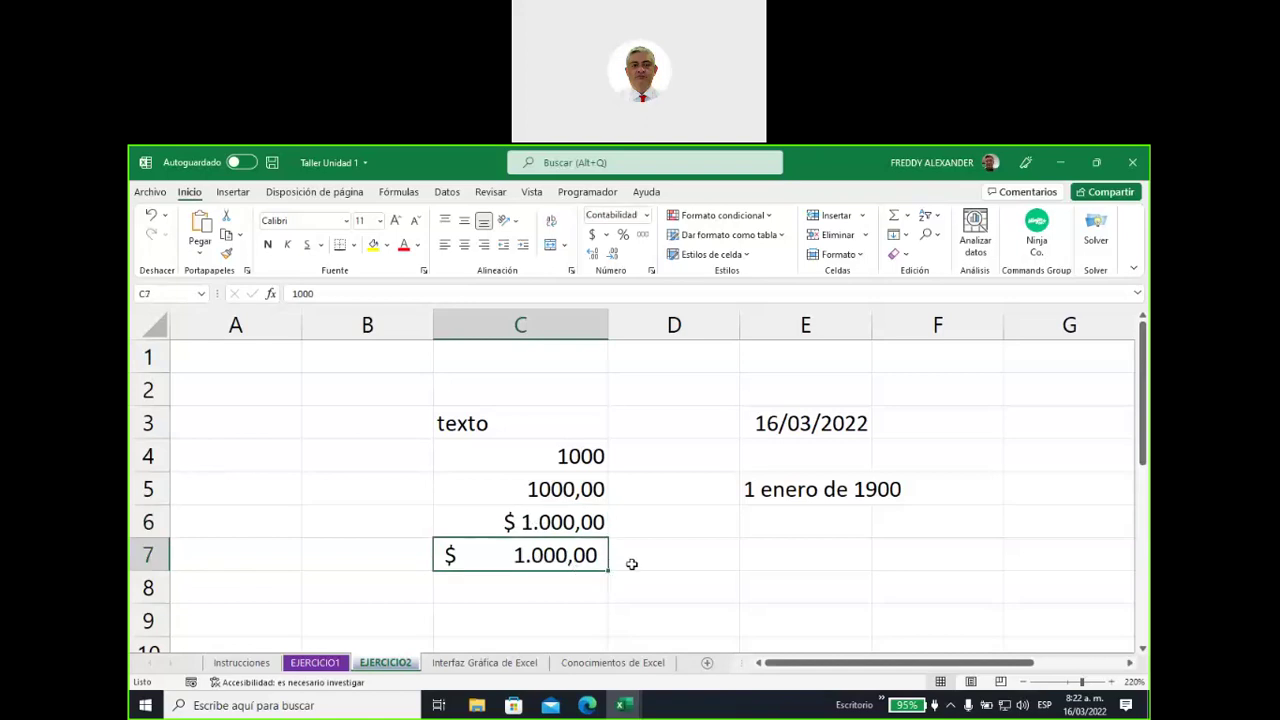
left_click(531, 456)
left_click(518, 488)
left_click(507, 524)
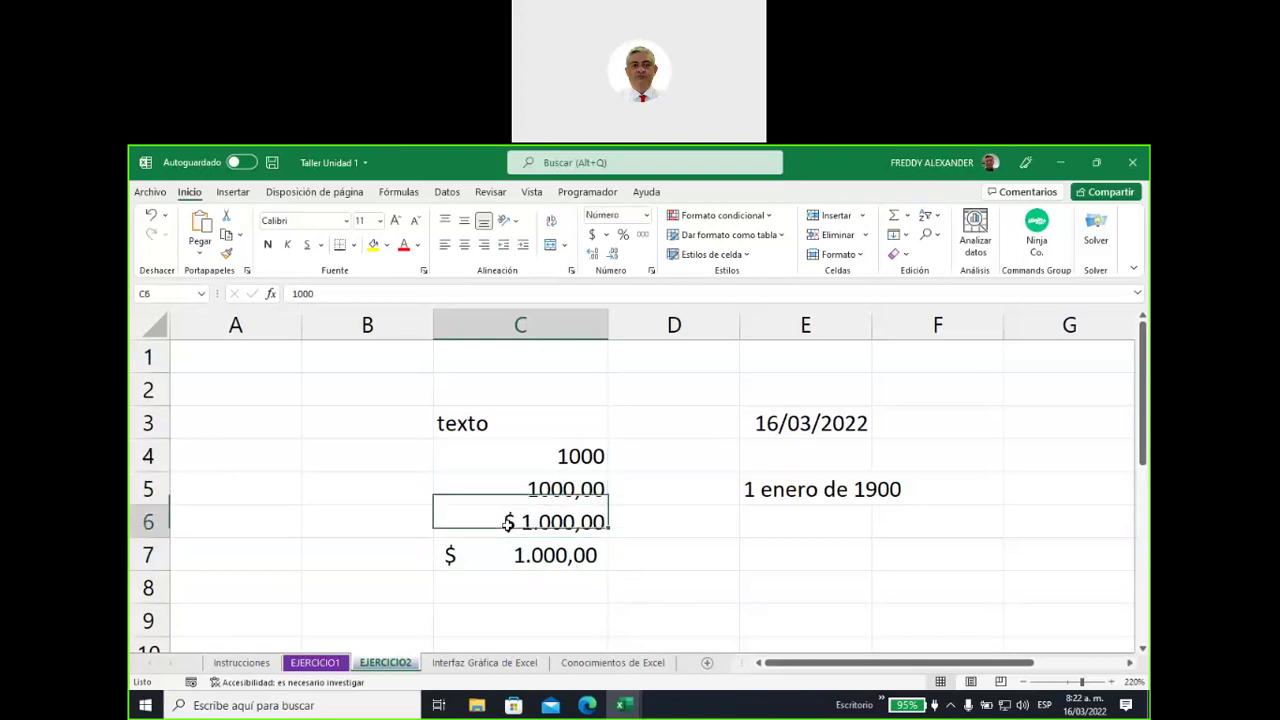
left_click(507, 557)
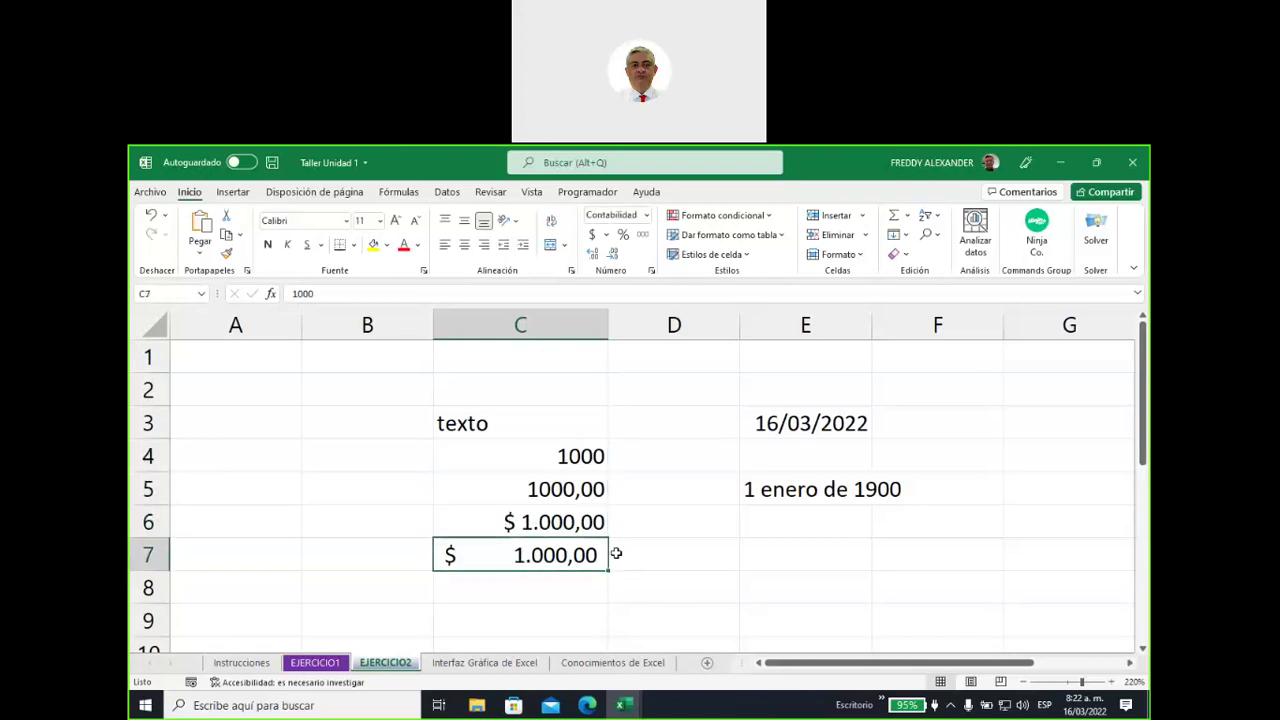
left_click(524, 458)
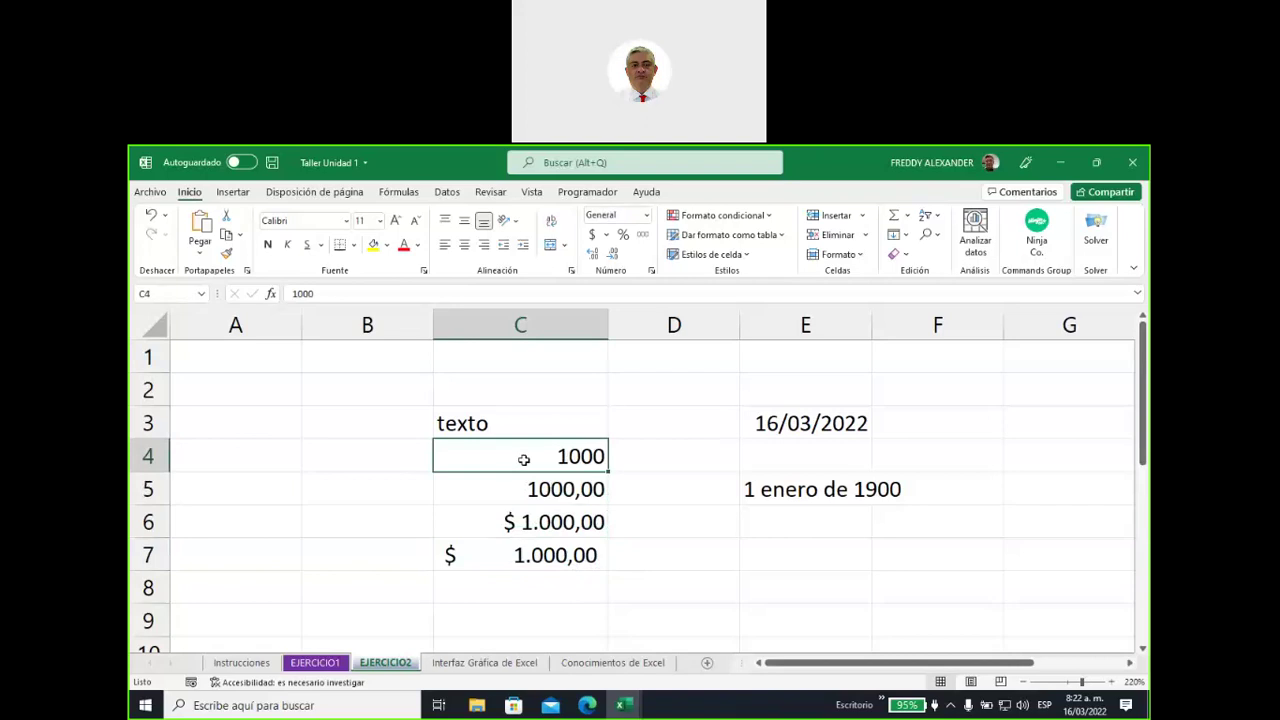
left_click(512, 488)
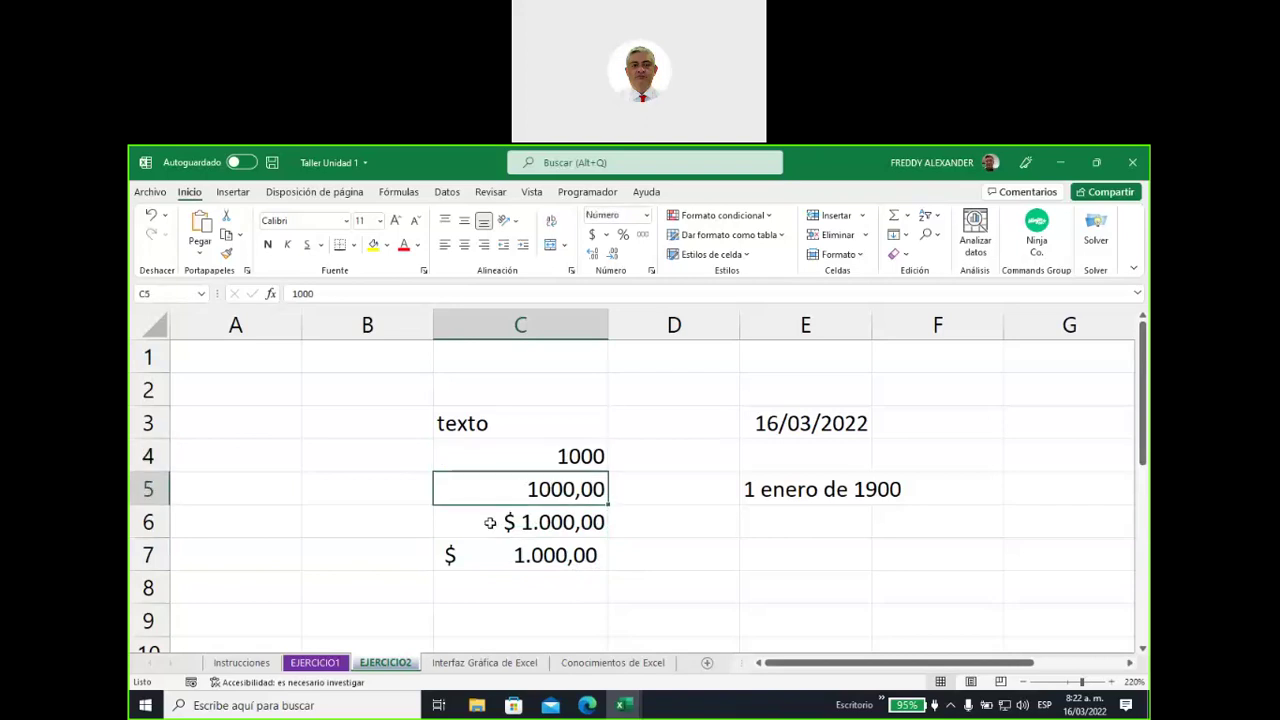
left_click(490, 522)
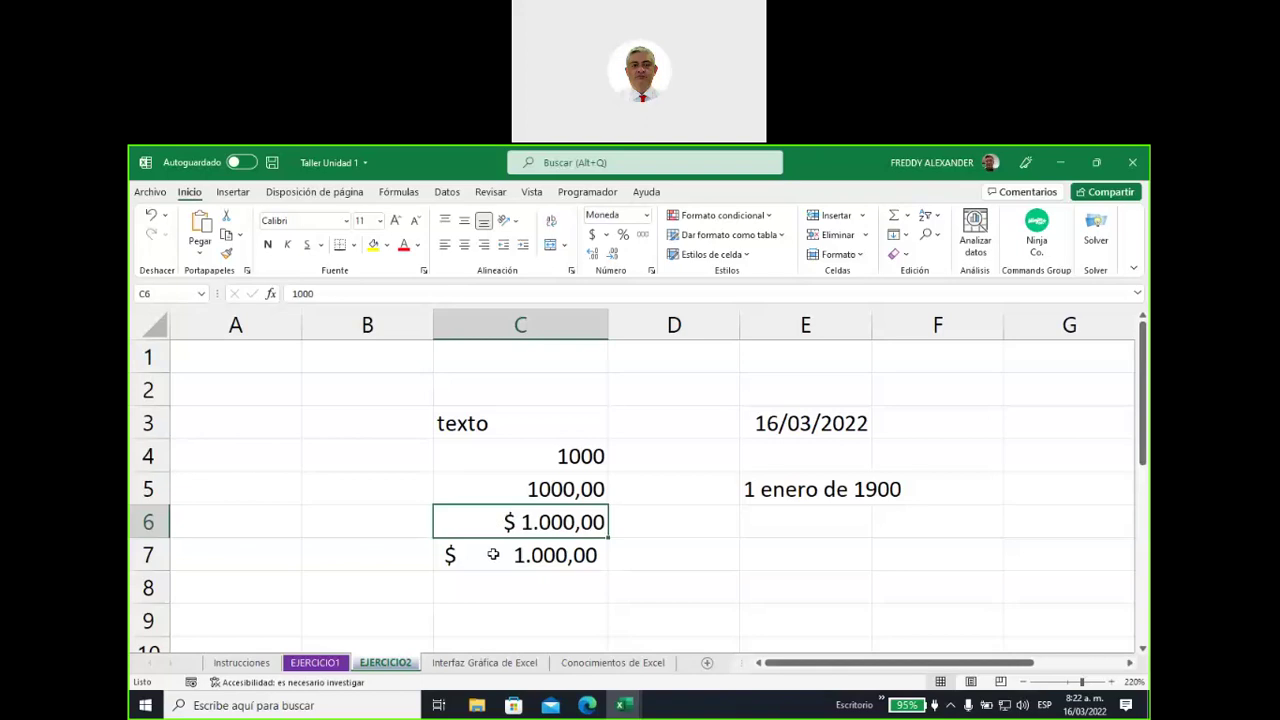
left_click(493, 554)
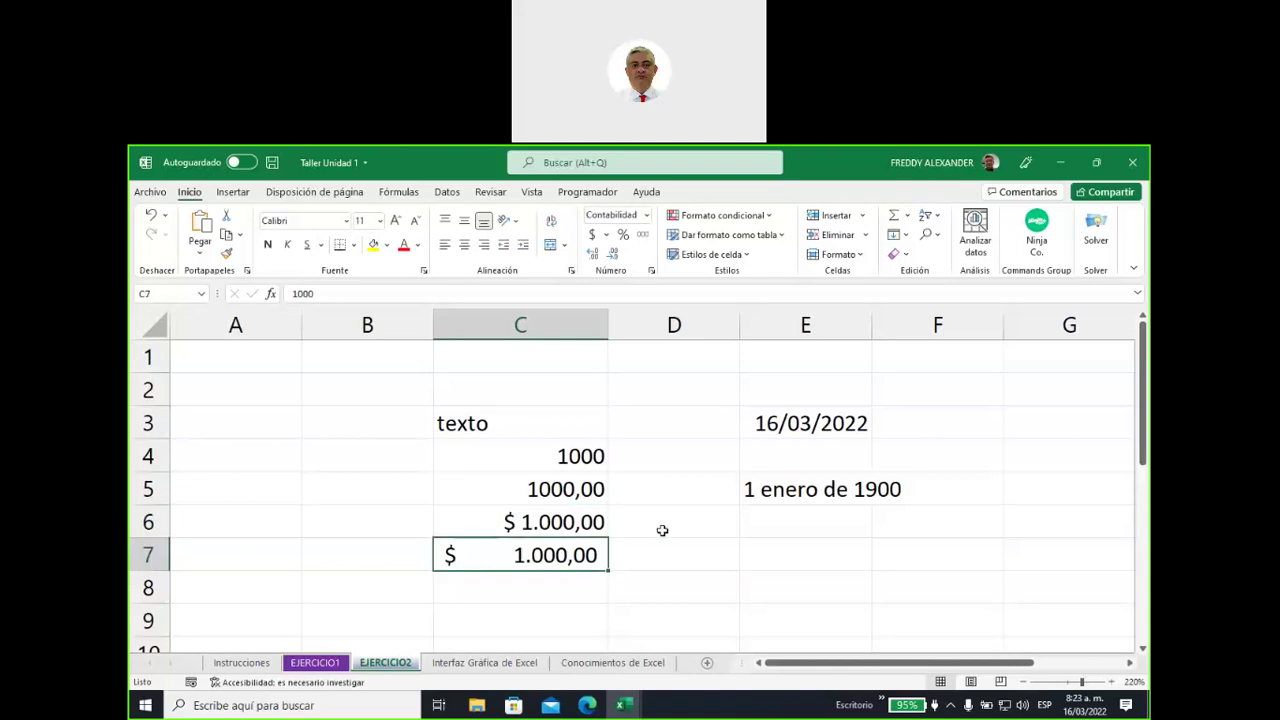
left_click(638, 524)
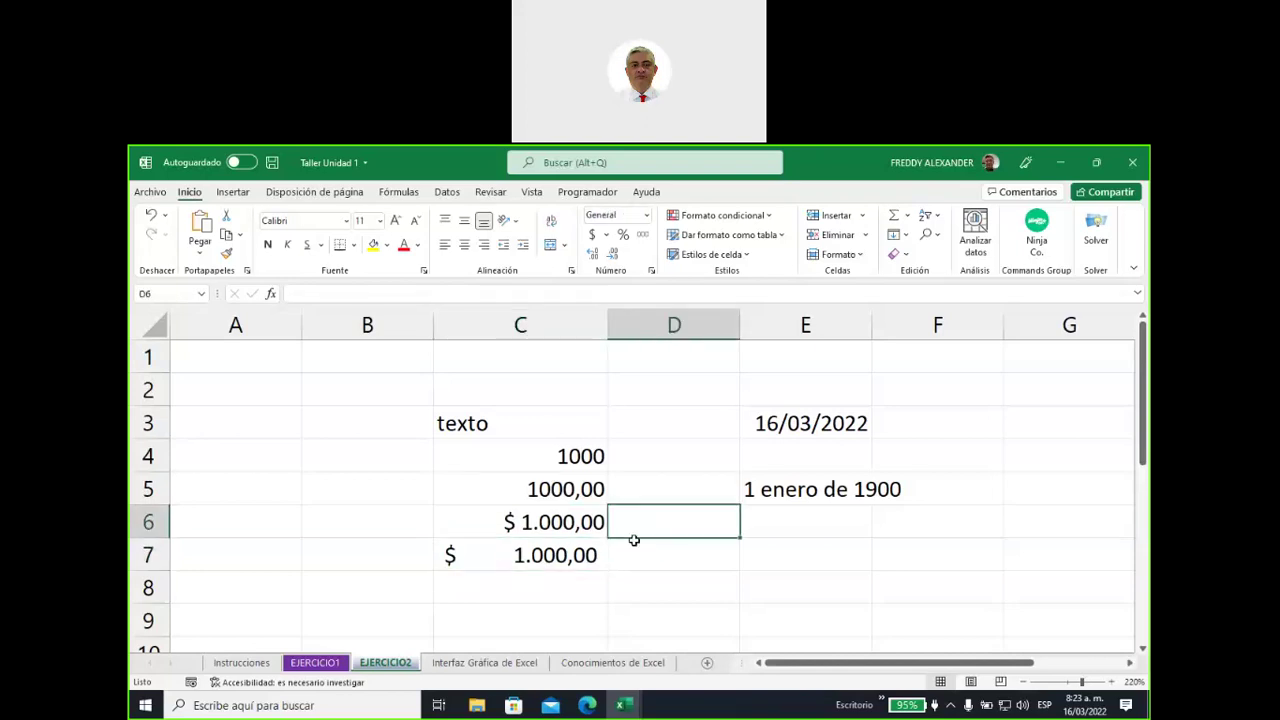
type("dinero")
key("Return")
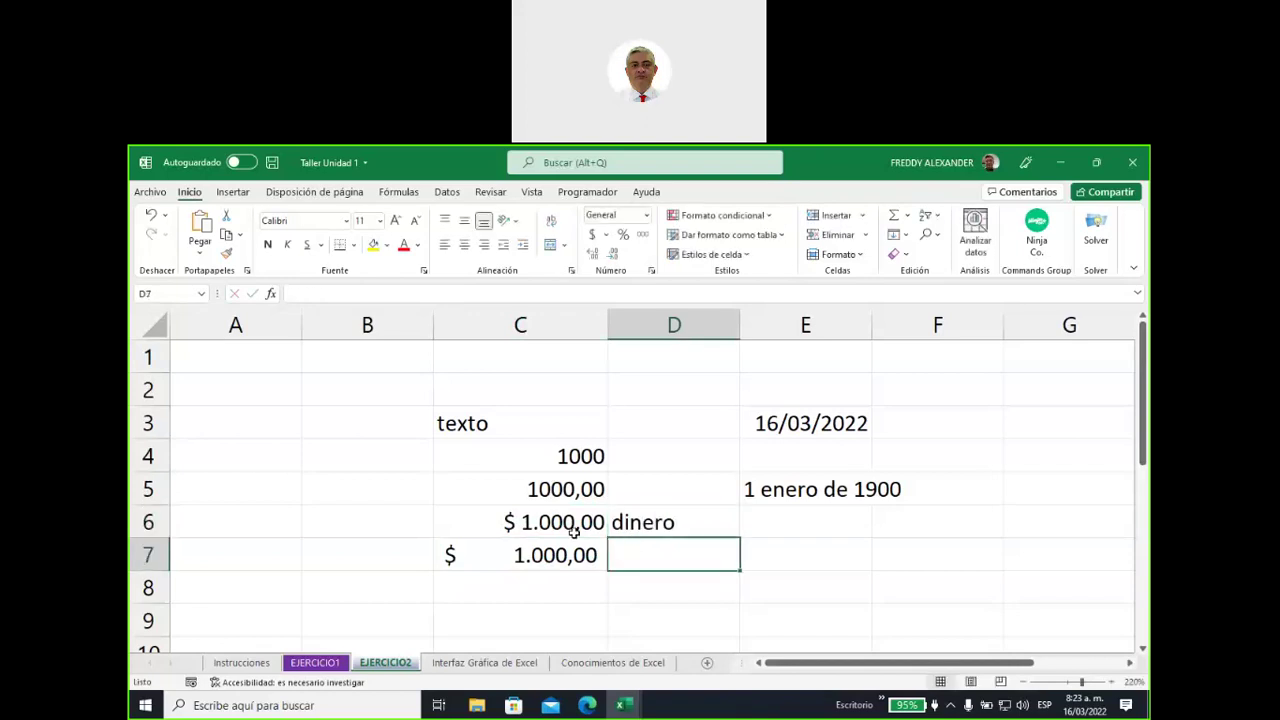
left_click(572, 528)
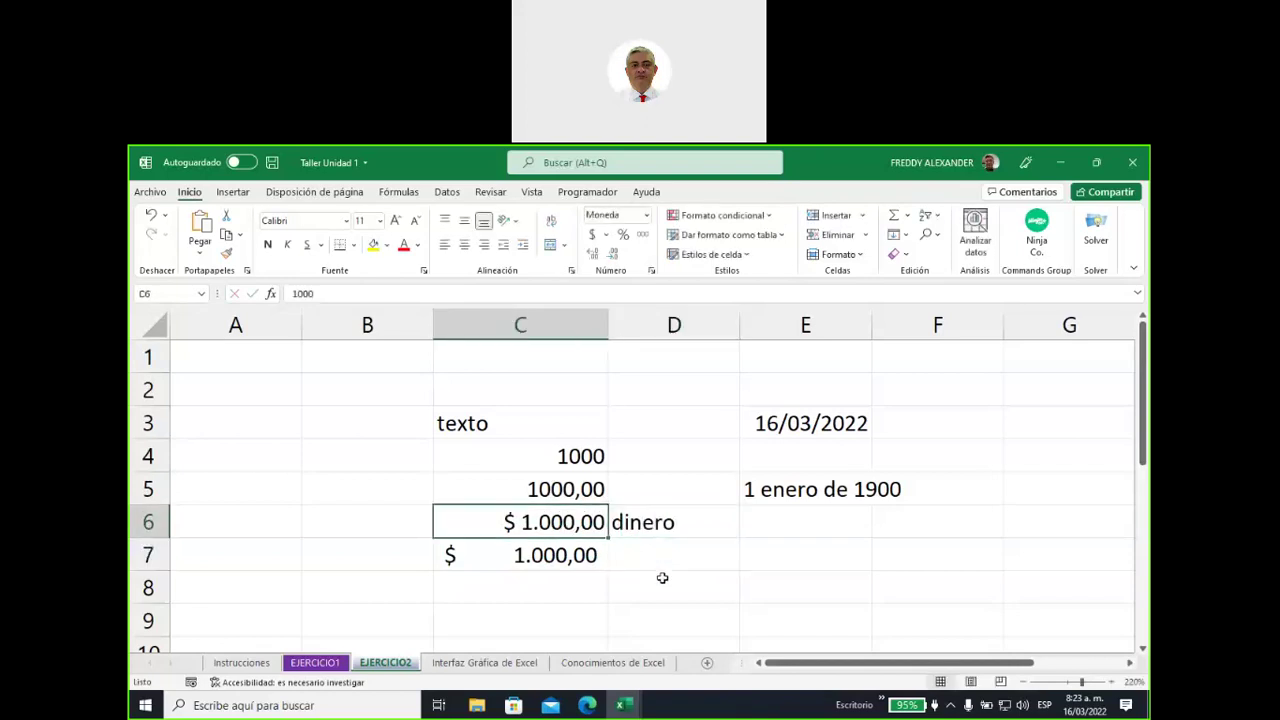
left_click(580, 457)
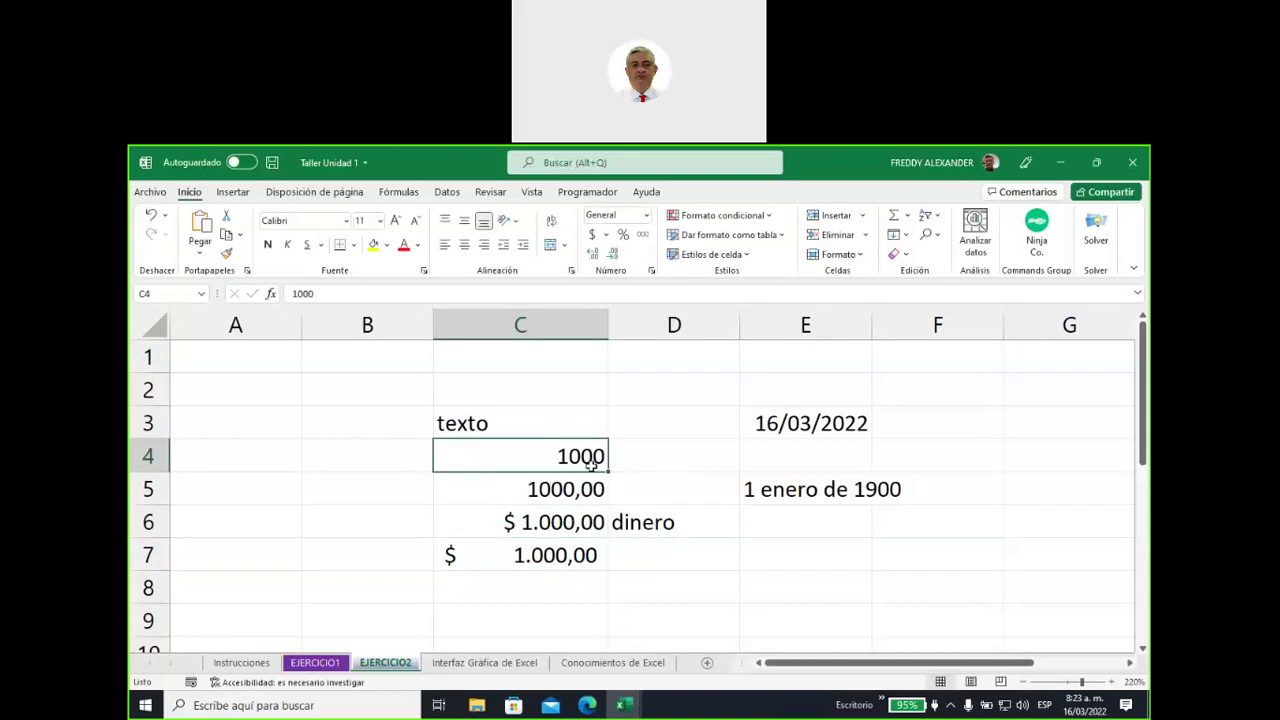
left_click(561, 521)
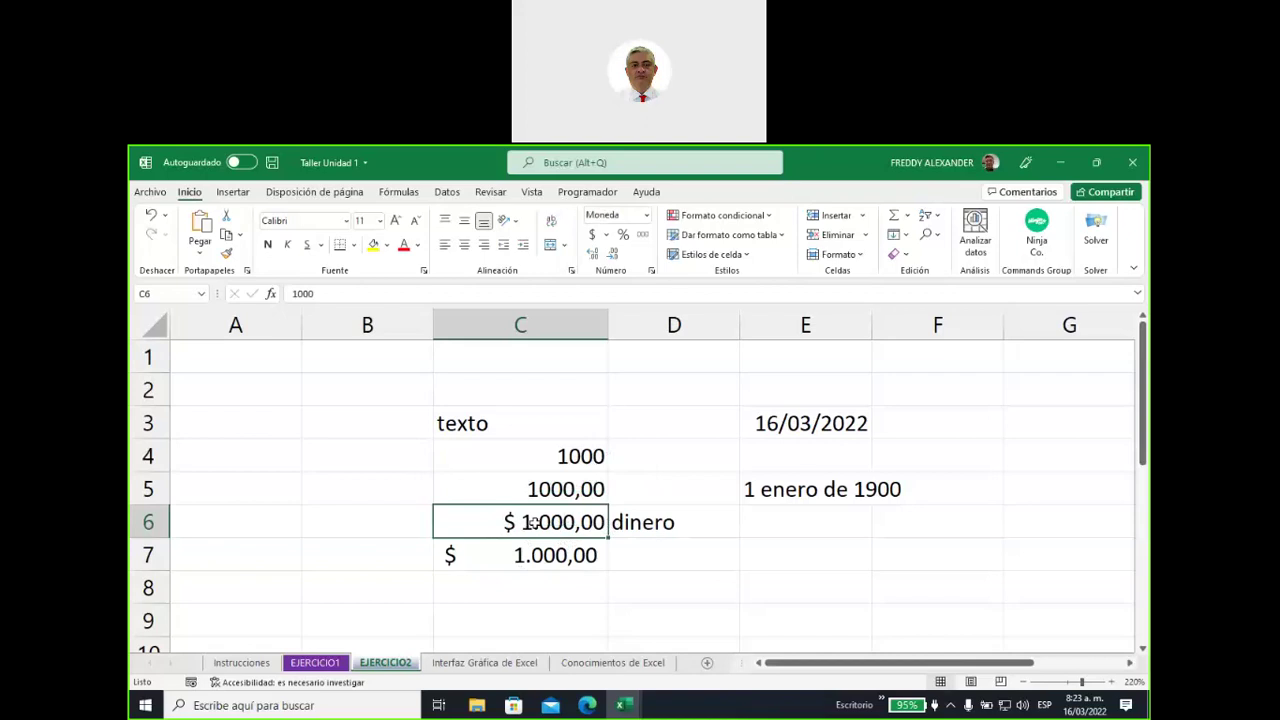
left_click(564, 460)
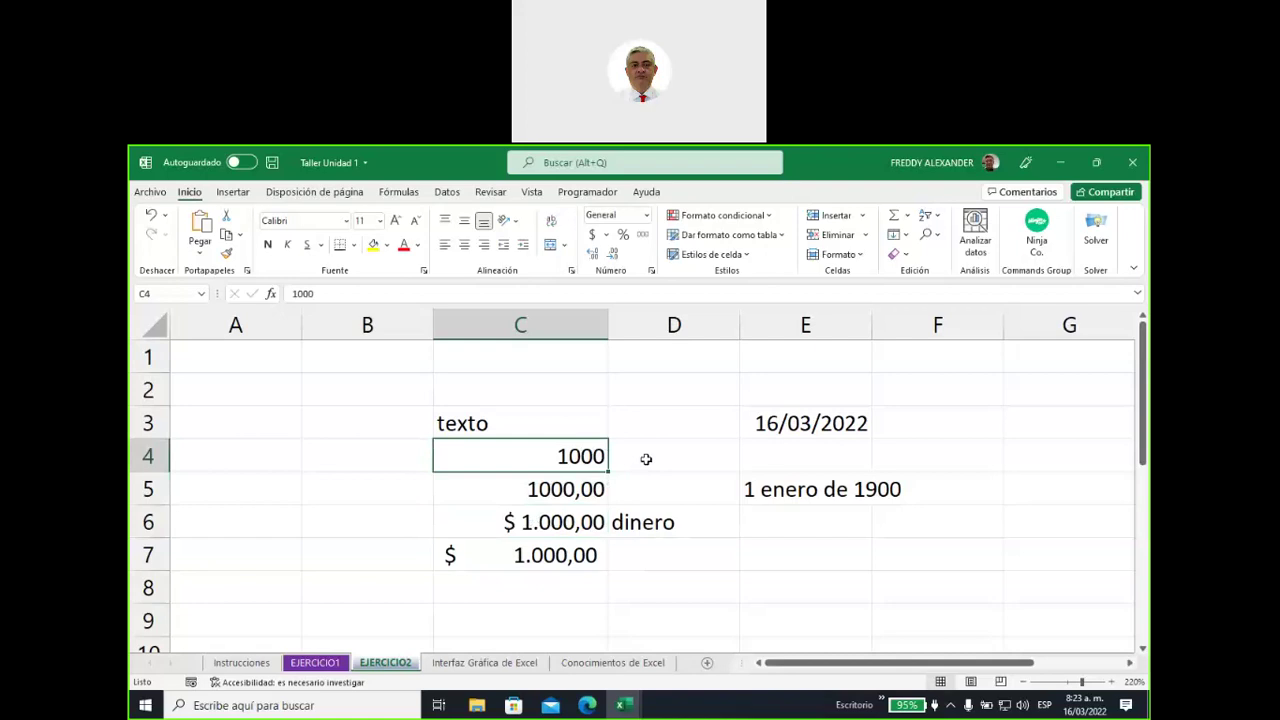
left_click(522, 522)
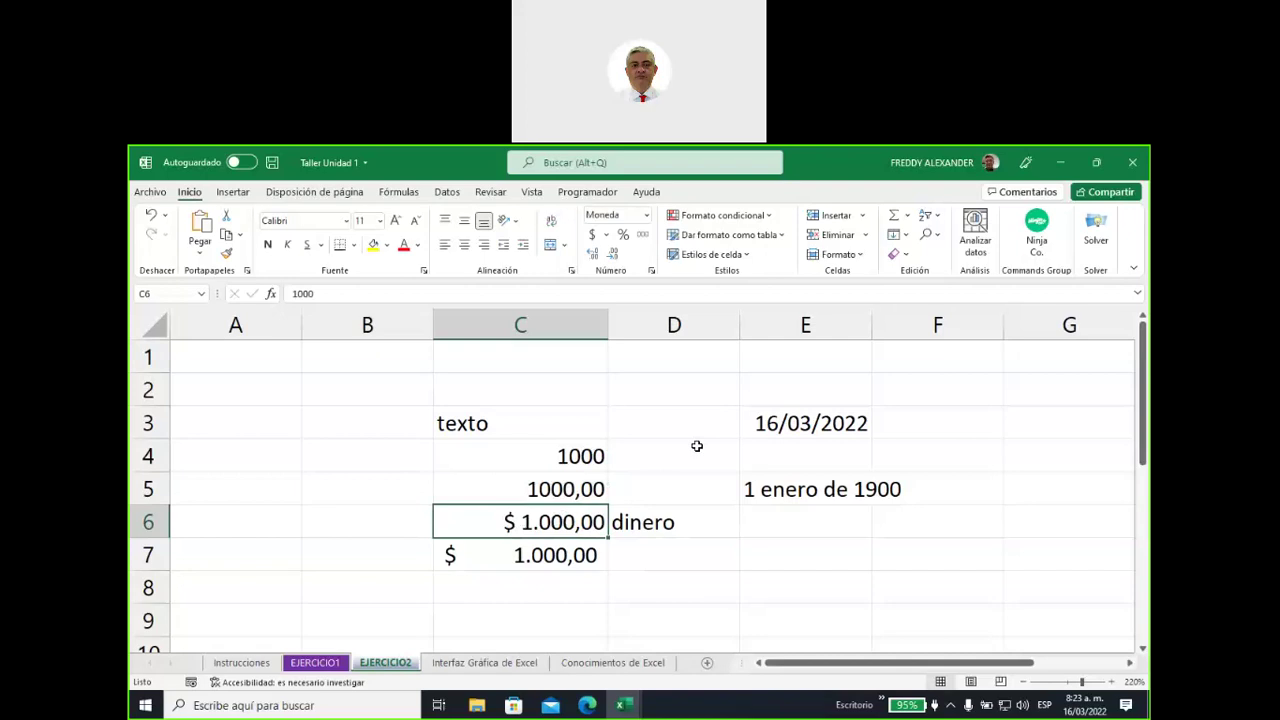
left_click(583, 557)
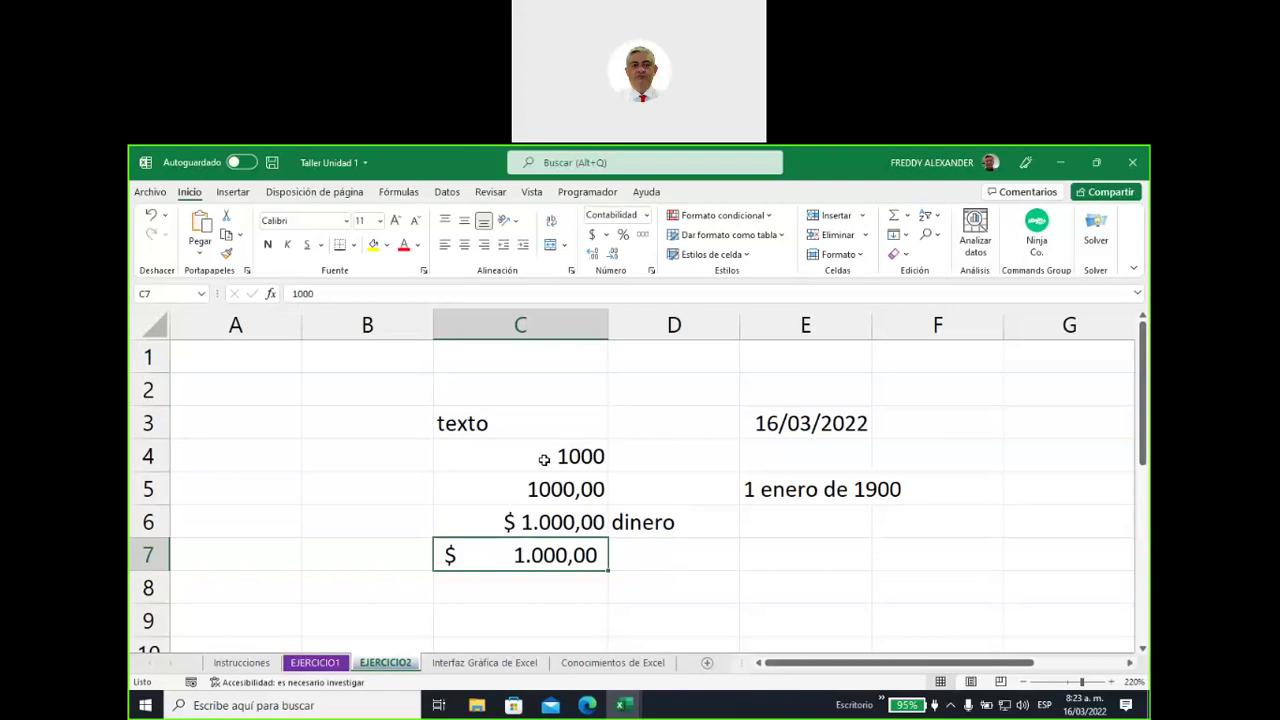
left_click_drag(543, 456, 560, 556)
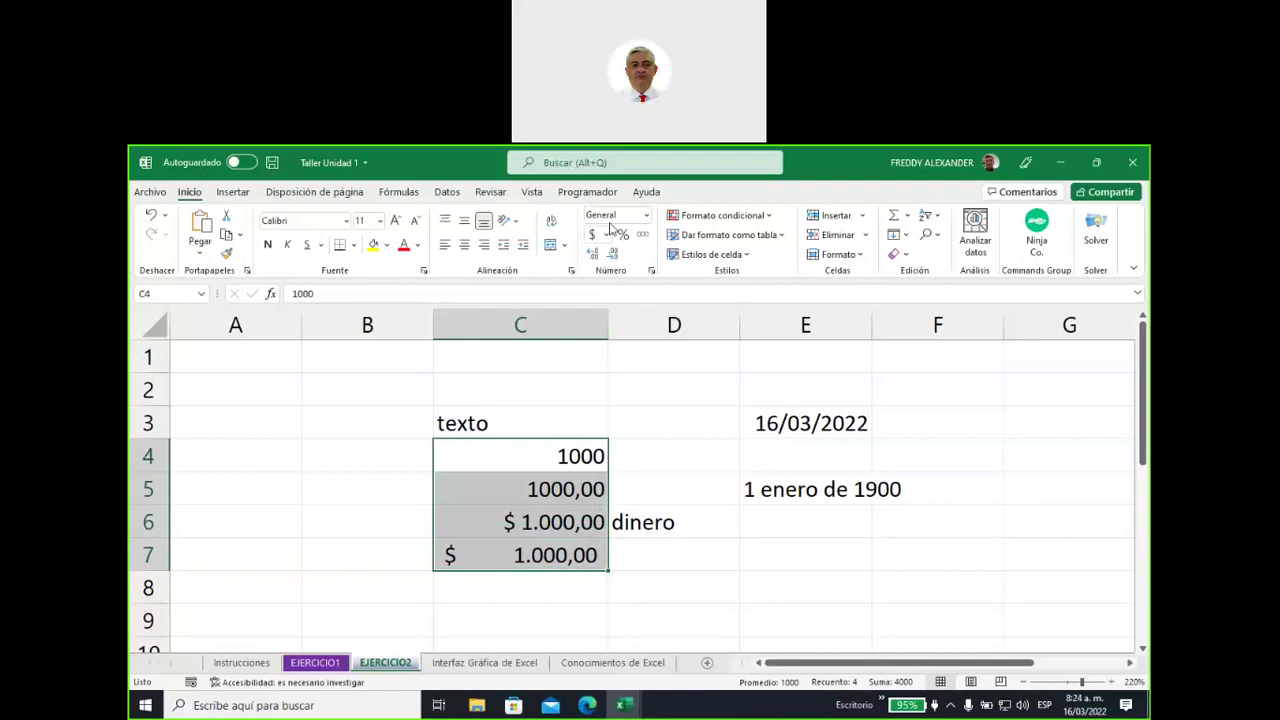
left_click(647, 220)
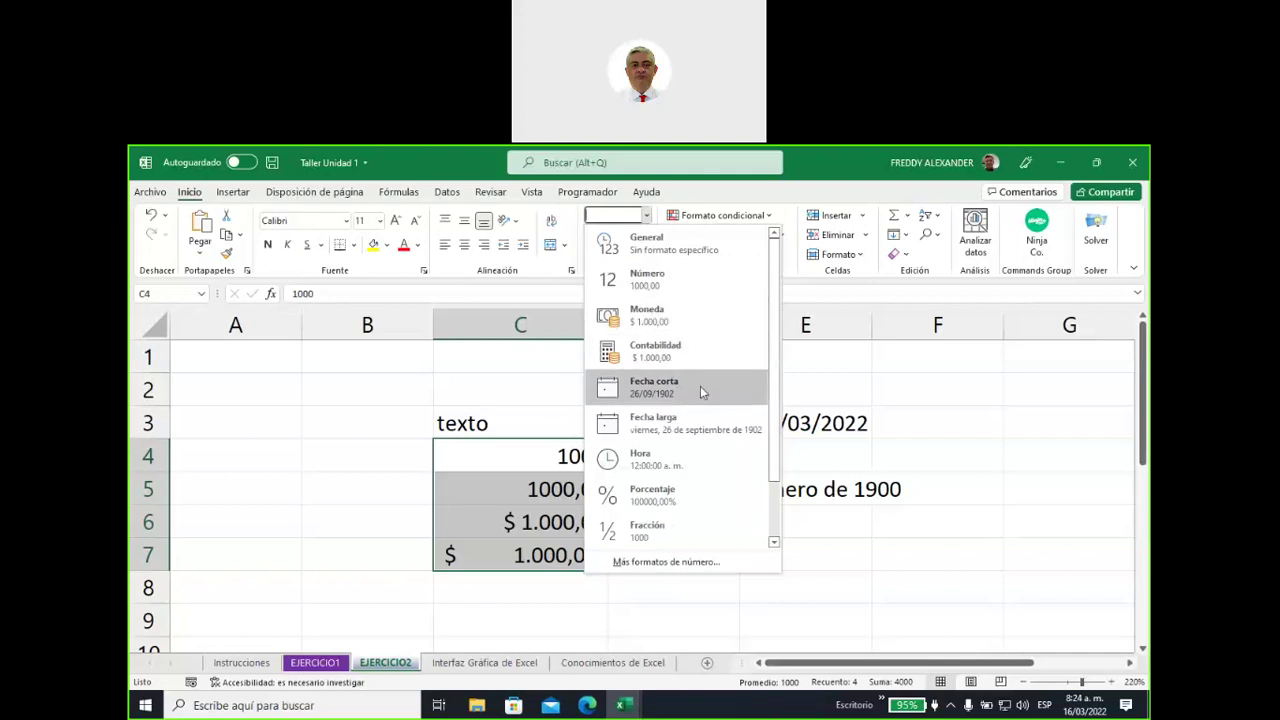
left_click(823, 432)
left_click(808, 423)
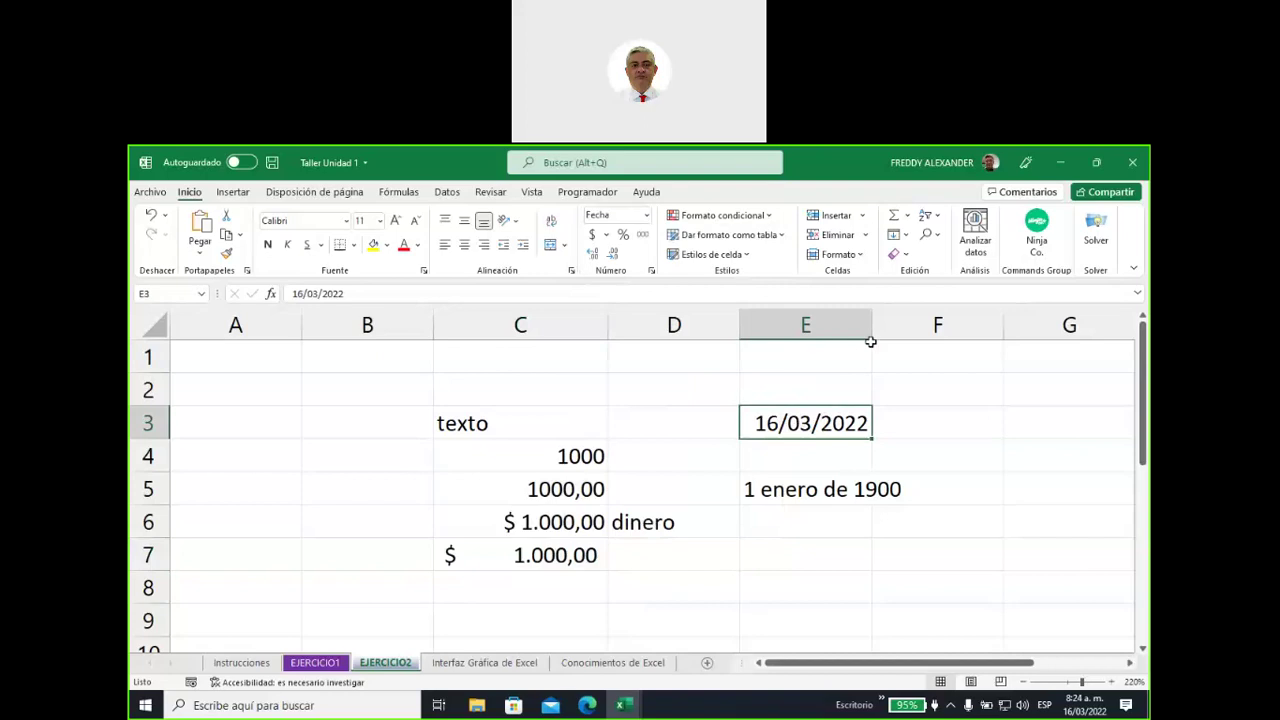
Show the E3 date as Fecha larga, widen column E, then revert to Fecha corta
left_click(646, 218)
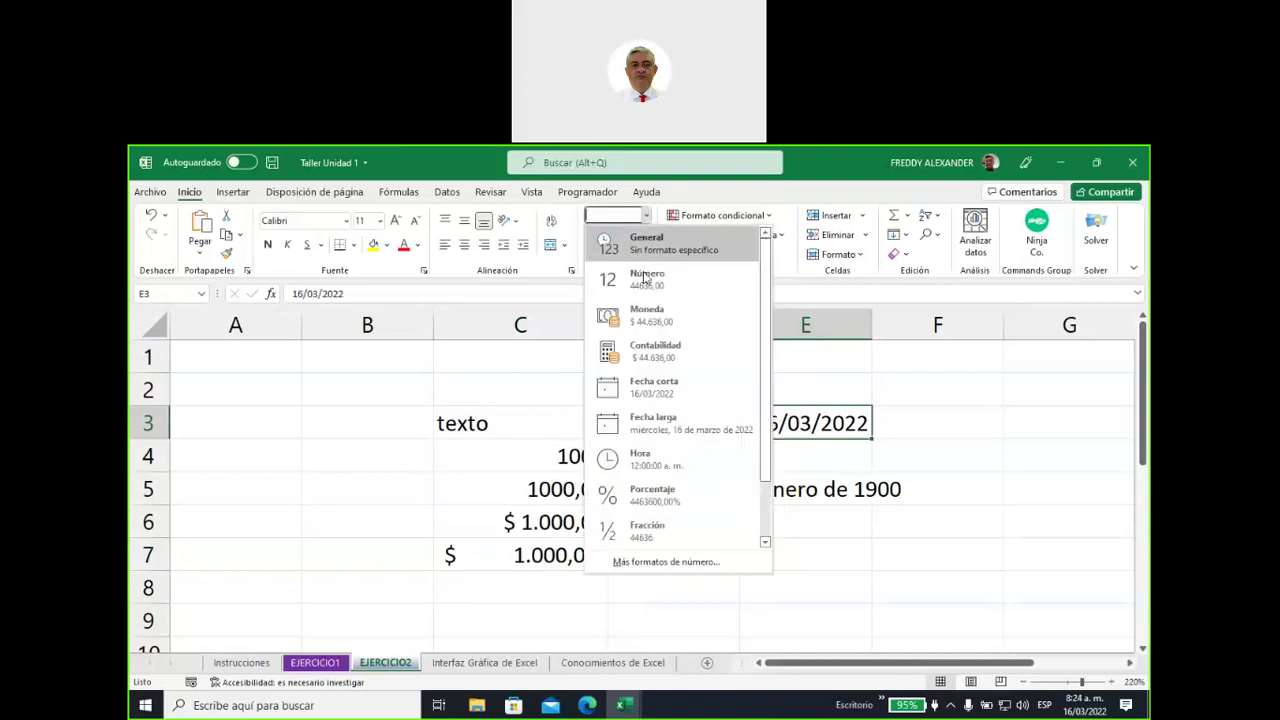
left_click(660, 428)
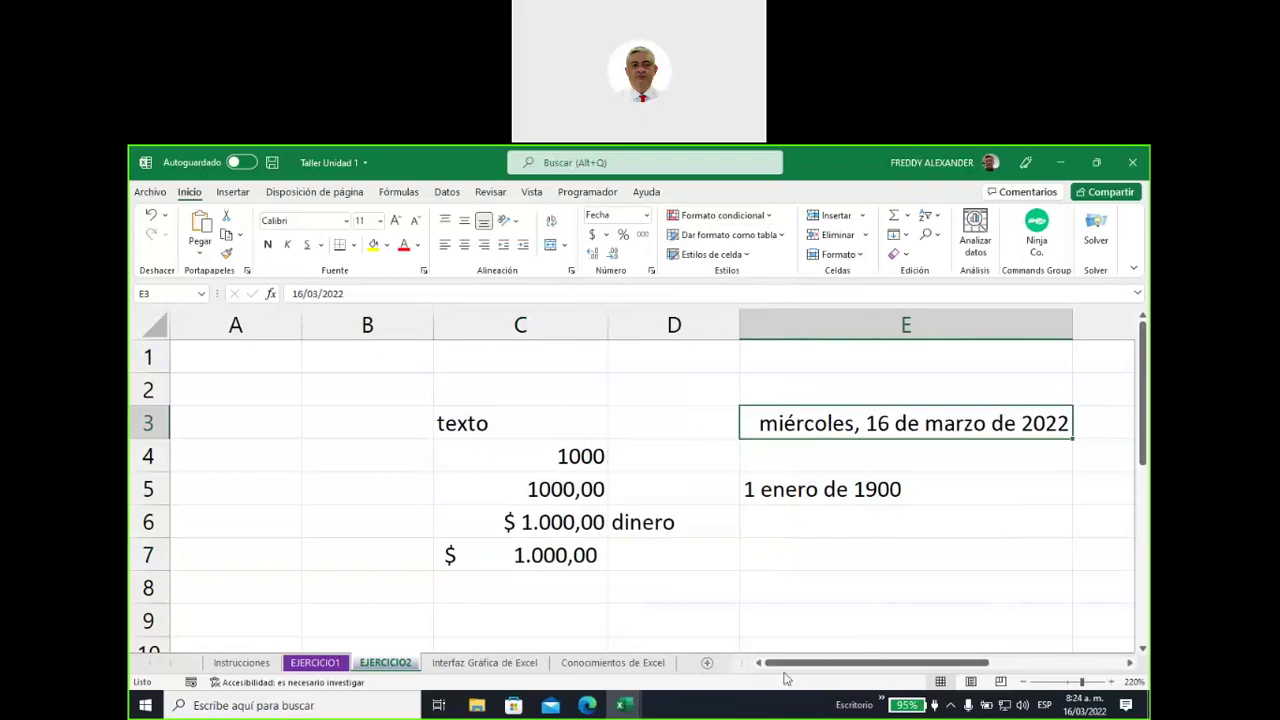
left_click_drag(820, 668, 865, 668)
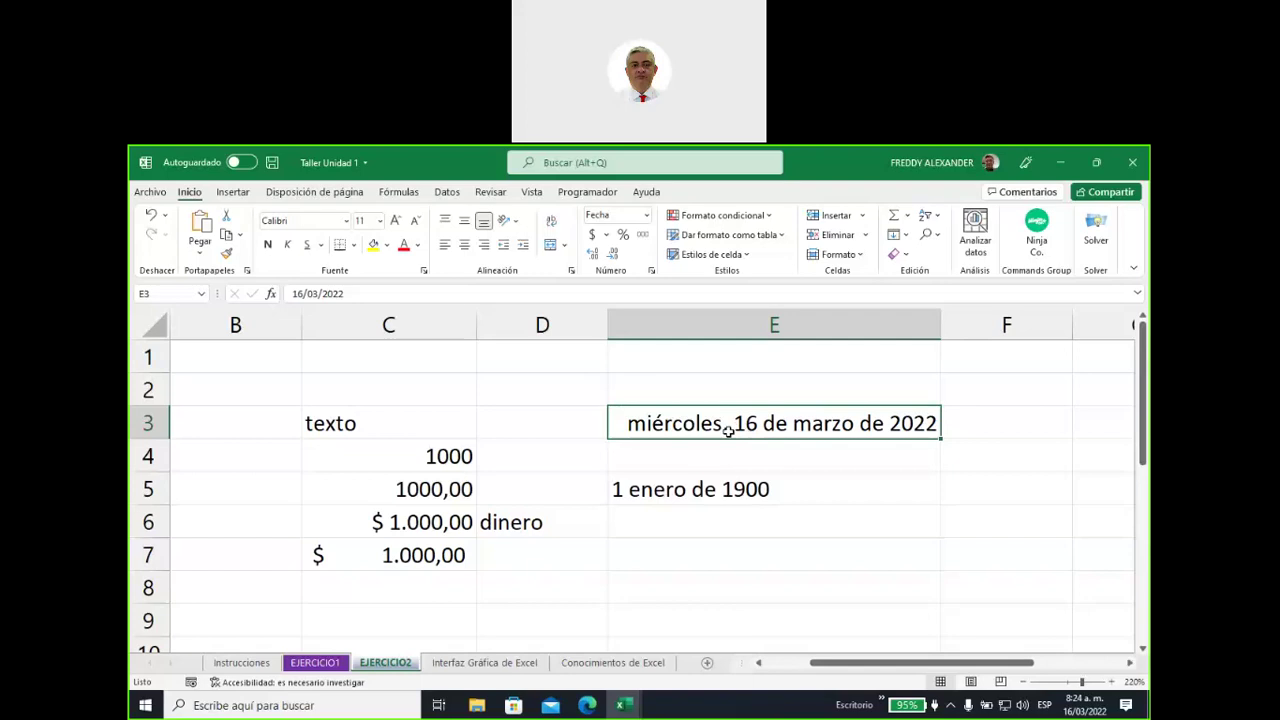
left_click(646, 218)
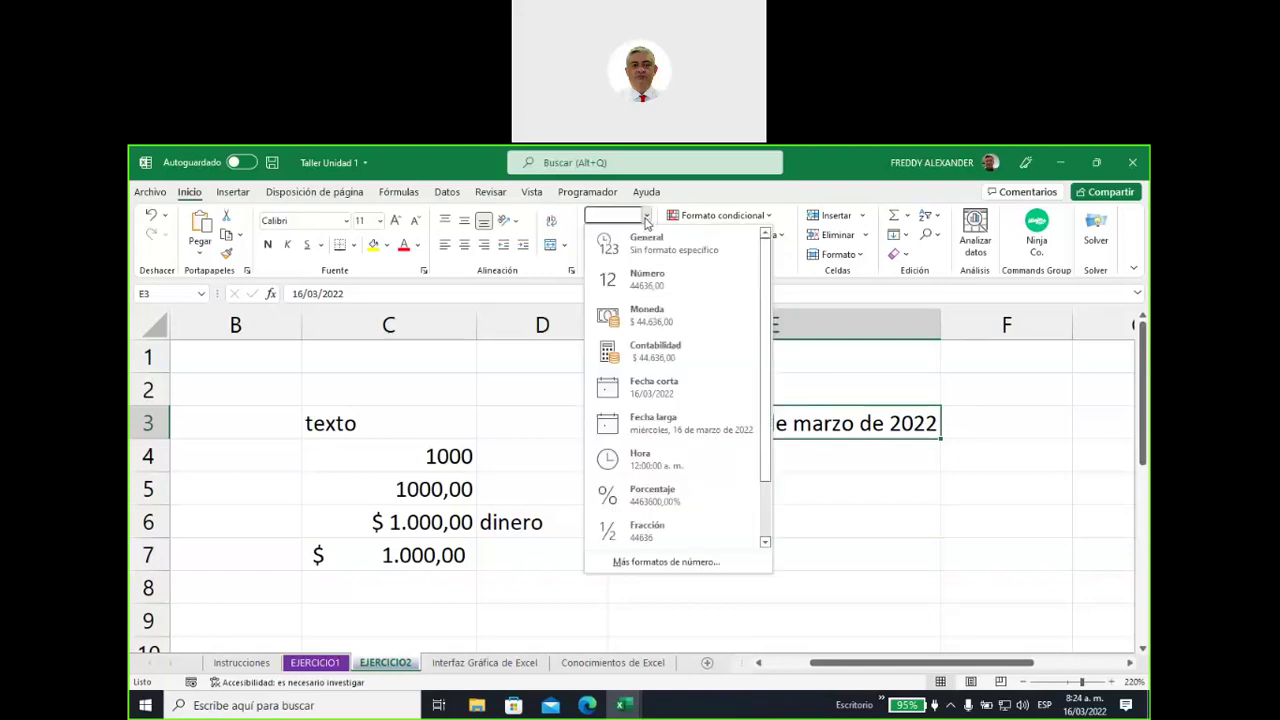
left_click(663, 389)
Recheck E3's 16/03/2022 date and the '1 enero de 1900' note in E5, leaving E3 unchanged
left_click(840, 458)
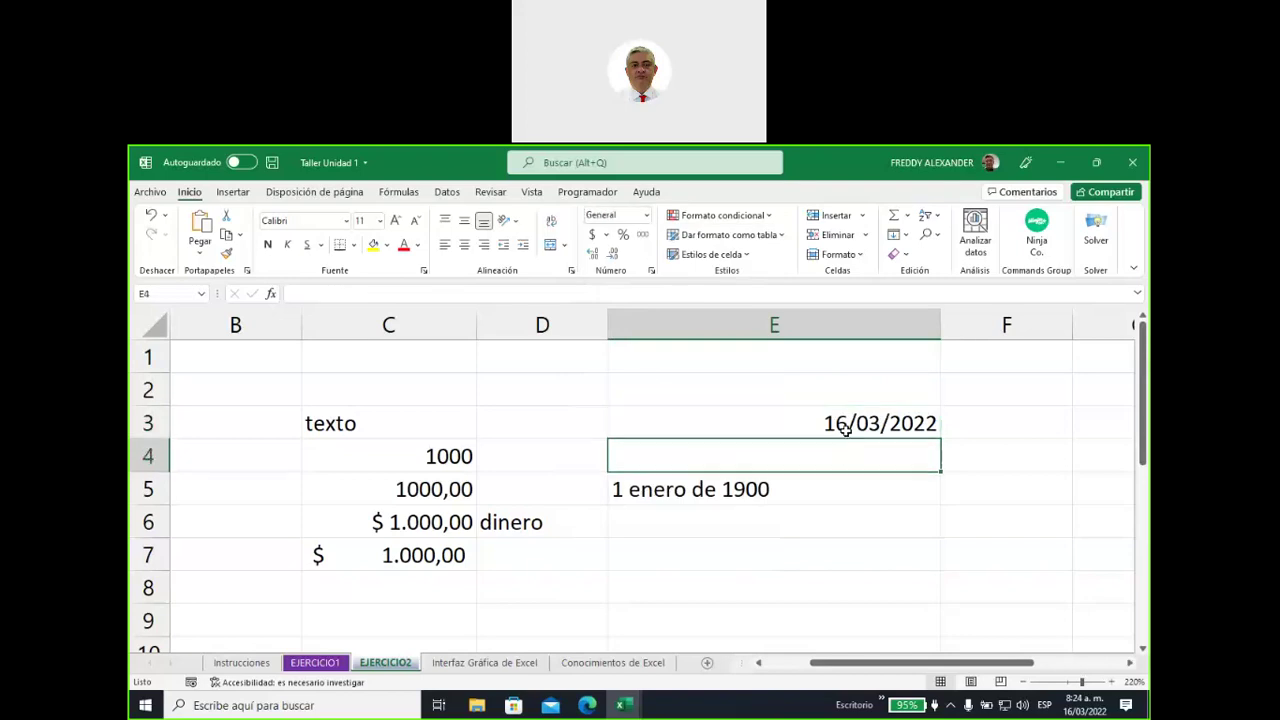
left_click(843, 428)
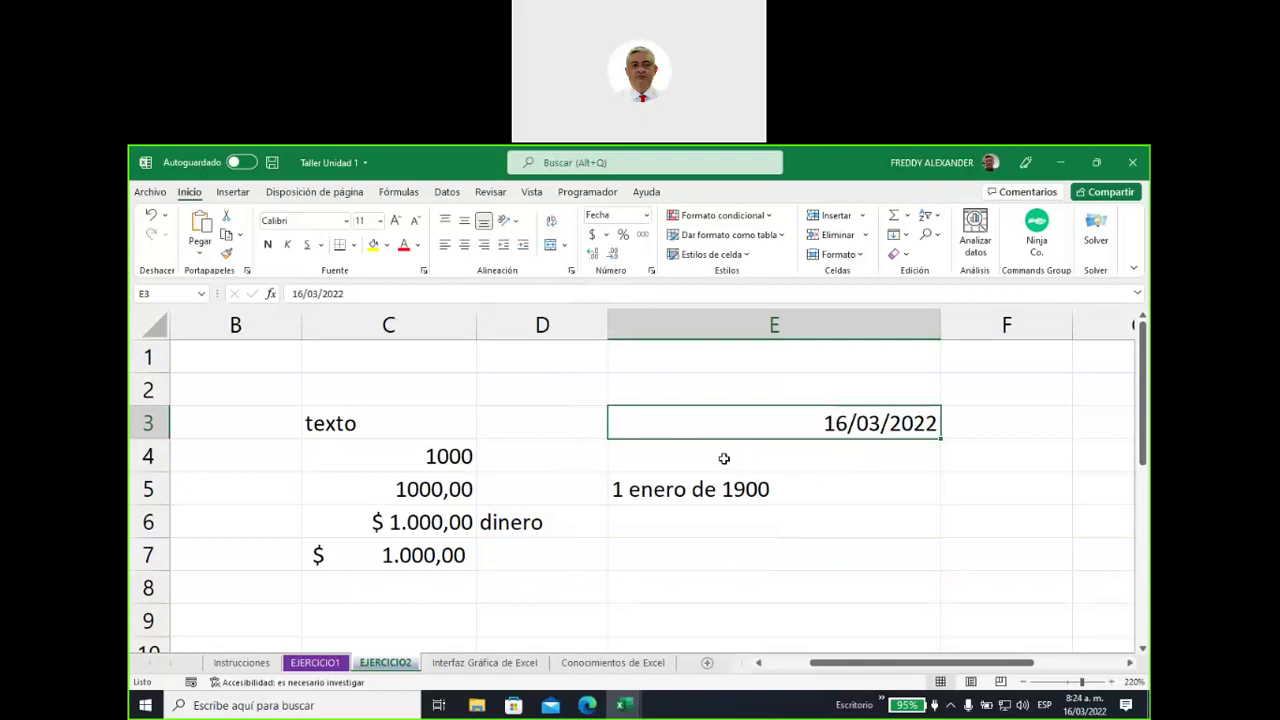
left_click(707, 487)
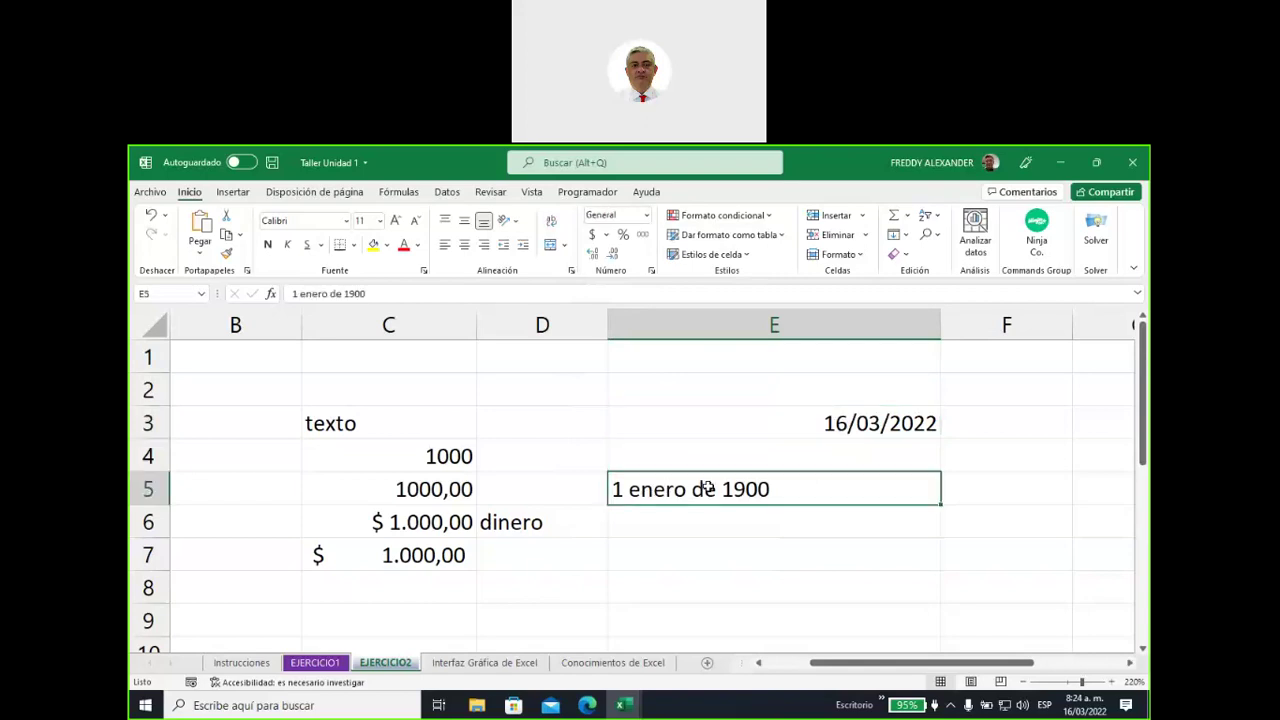
left_click(714, 424)
left_click(647, 219)
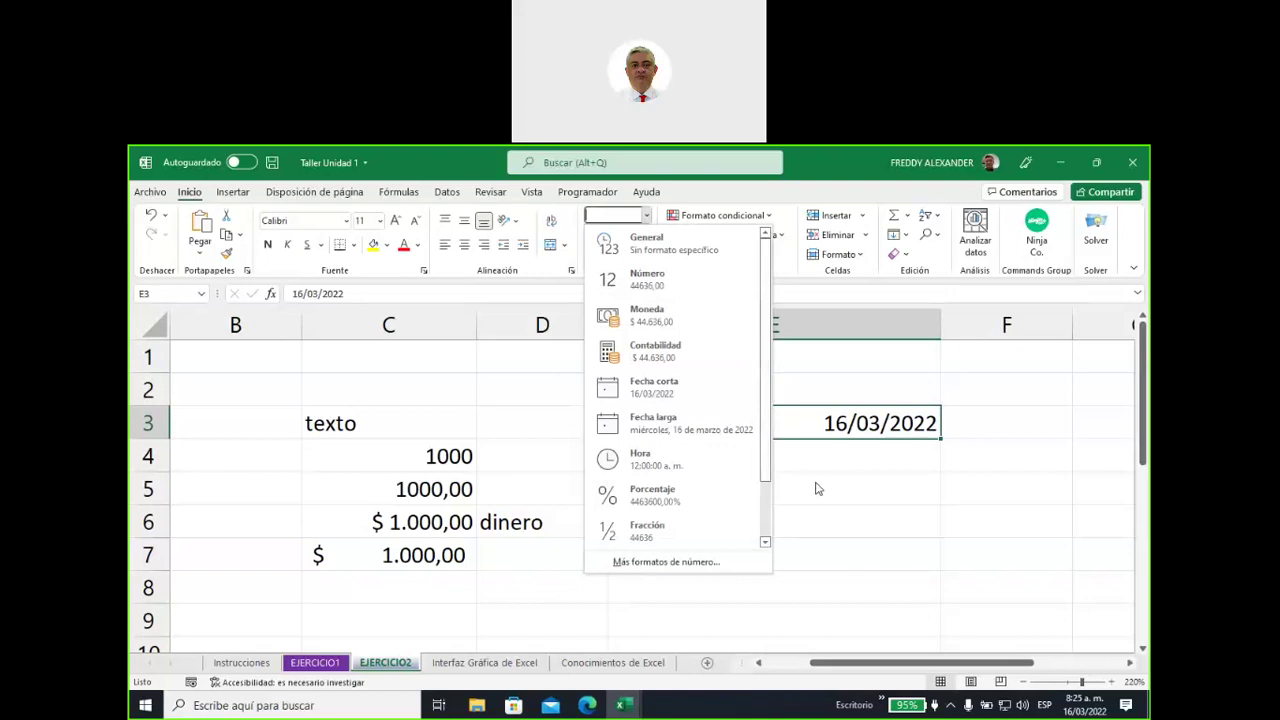
left_click(758, 488)
left_click(754, 496)
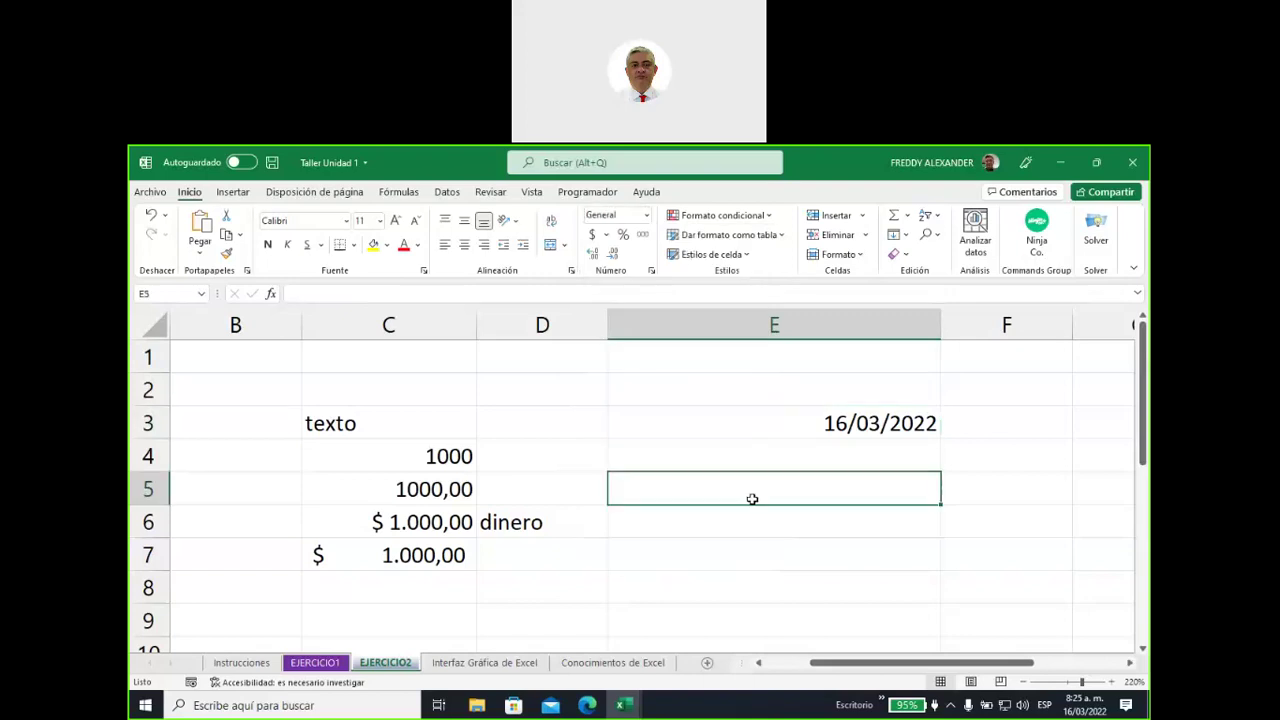
Enter 5% in E5 so it takes the Porcentaje format
type("5")
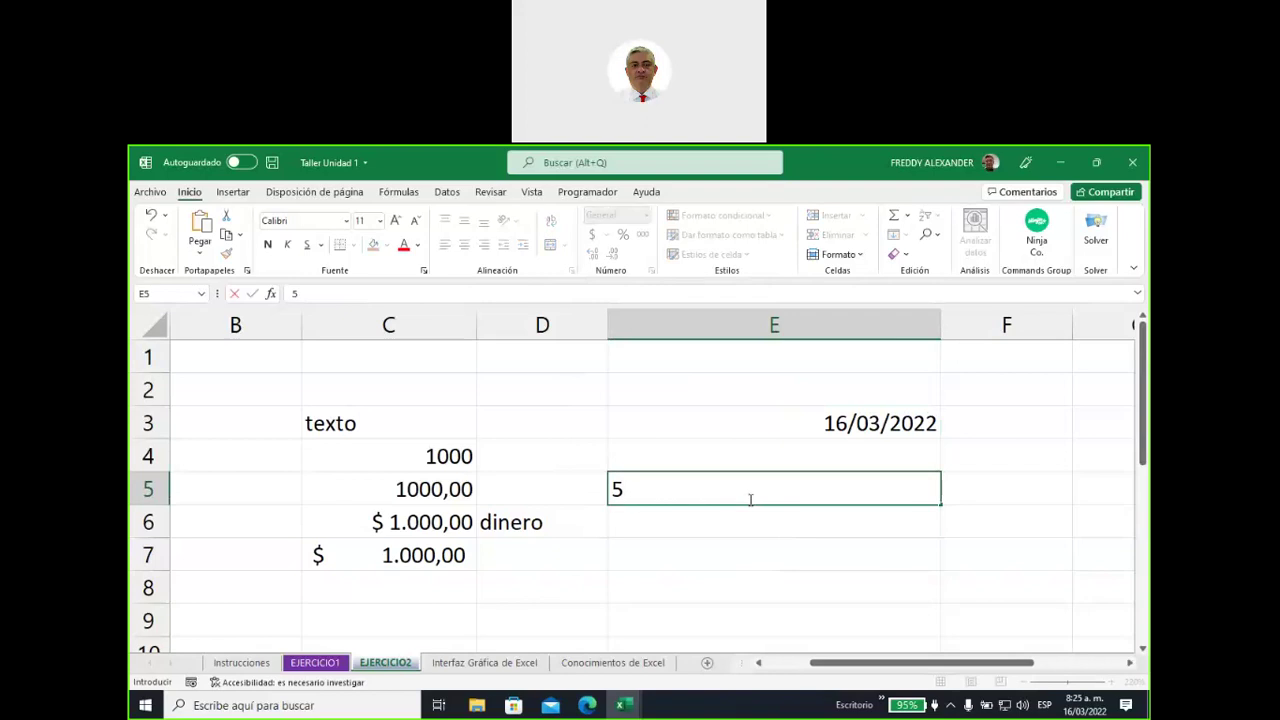
type("%")
left_click(731, 545)
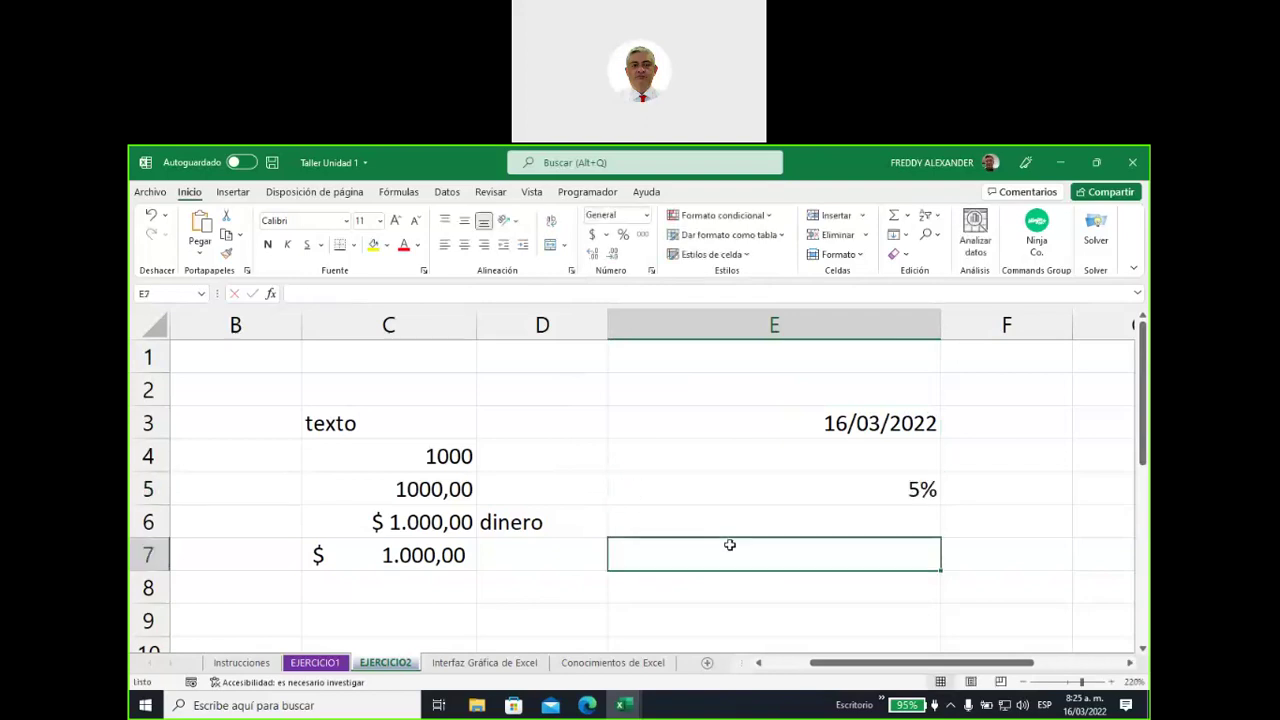
left_click(744, 490)
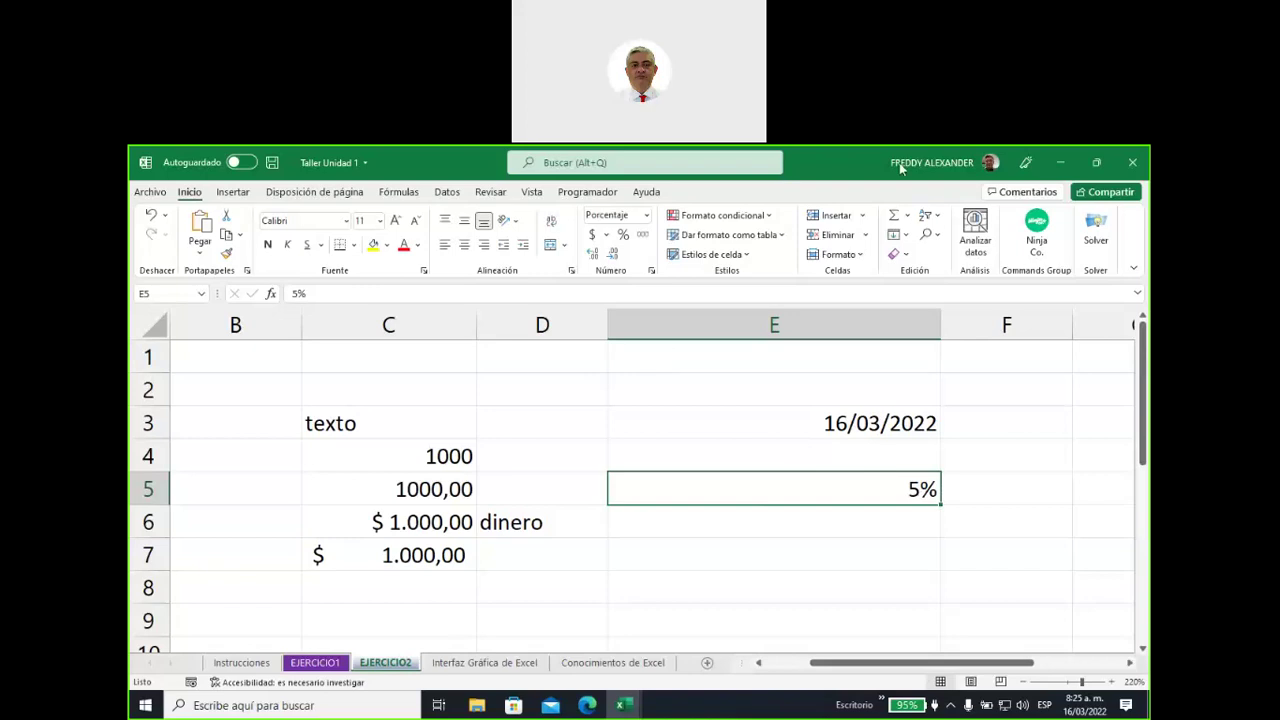
Annotate the 5% in E5 and the 1000 in C4 with the pen, then clear it
mouse_move(893, 483)
left_mouse_down()
mouse_move(608, 256)
mouse_move(648, 250)
left_mouse_up()
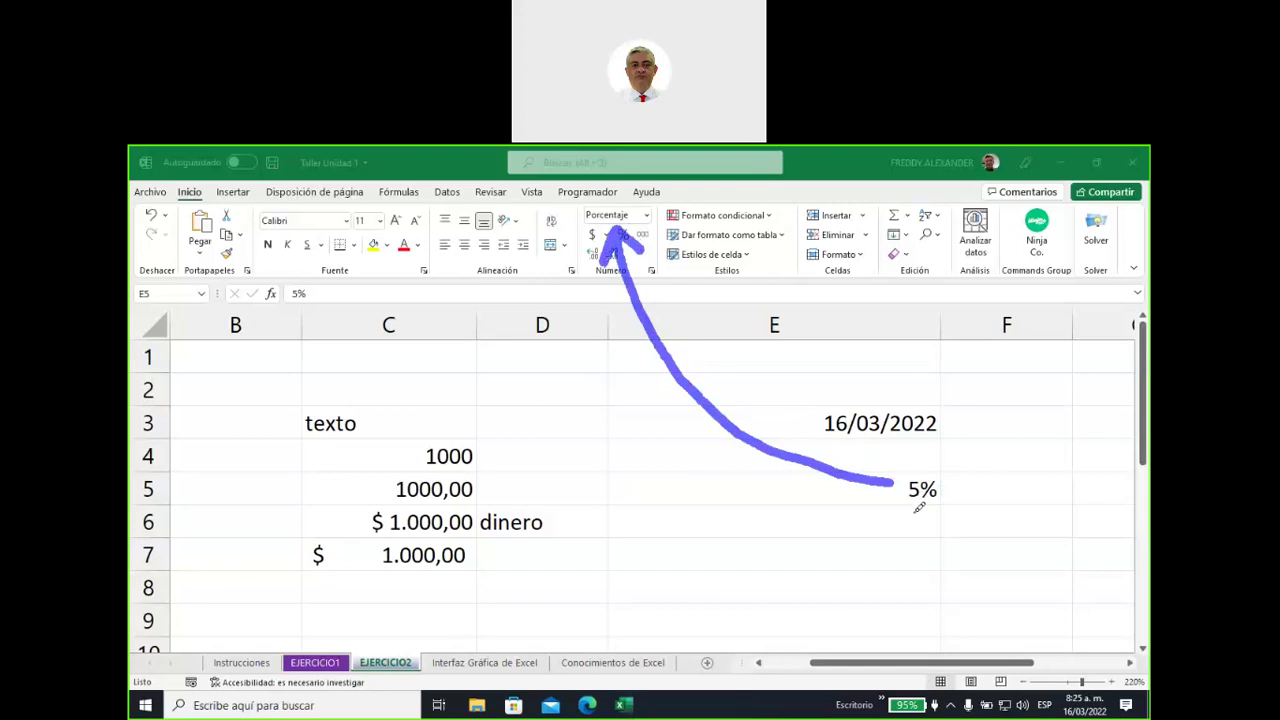
left_click_drag(920, 505, 946, 505)
mouse_move(552, 408)
left_mouse_down()
mouse_move(481, 446)
mouse_move(503, 453)
left_mouse_up()
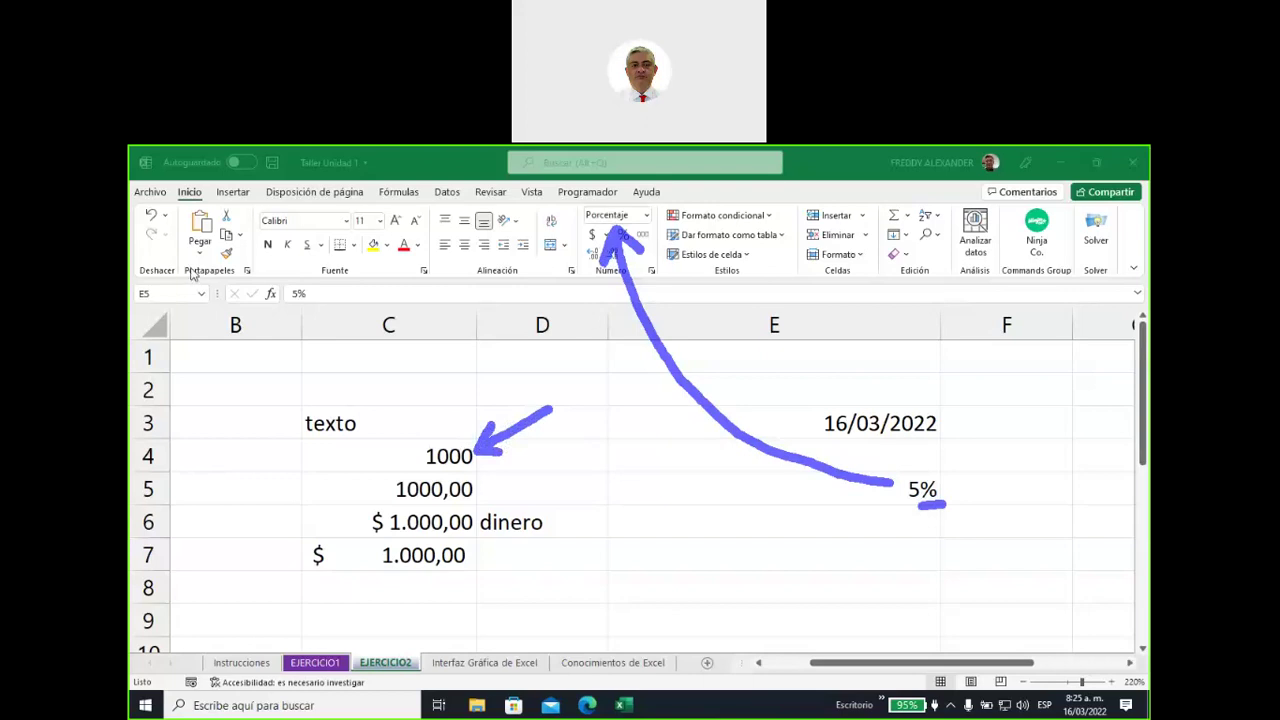
key("Escape")
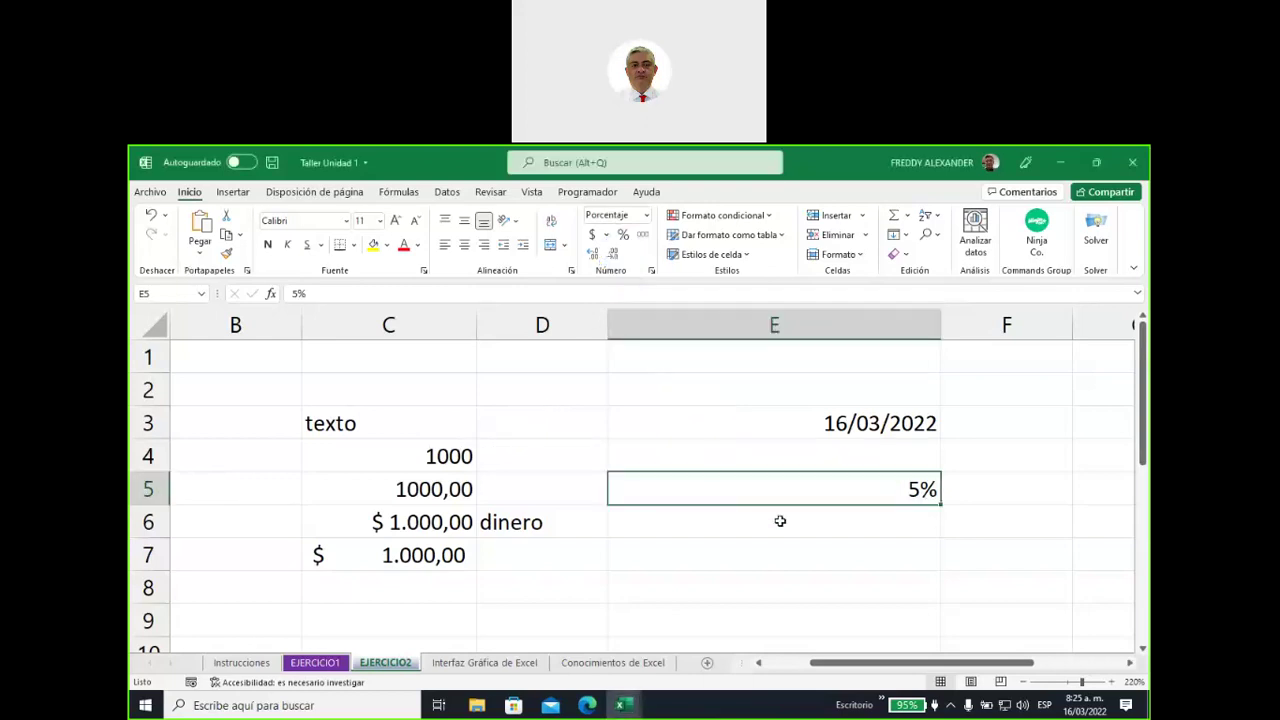
left_click(777, 520)
Enter 5 in E6 and apply Porcentaje, which displays it as 500,00%
type("5")
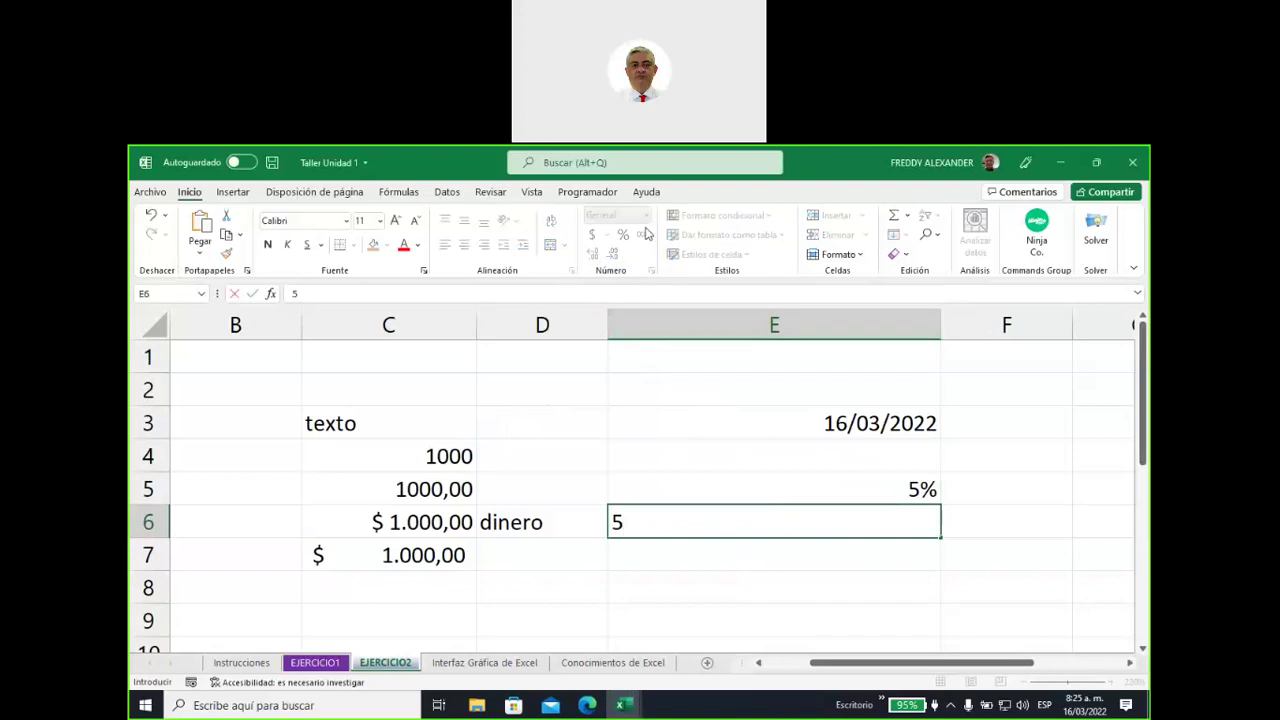
key("Return")
key("Return")
left_click(672, 525)
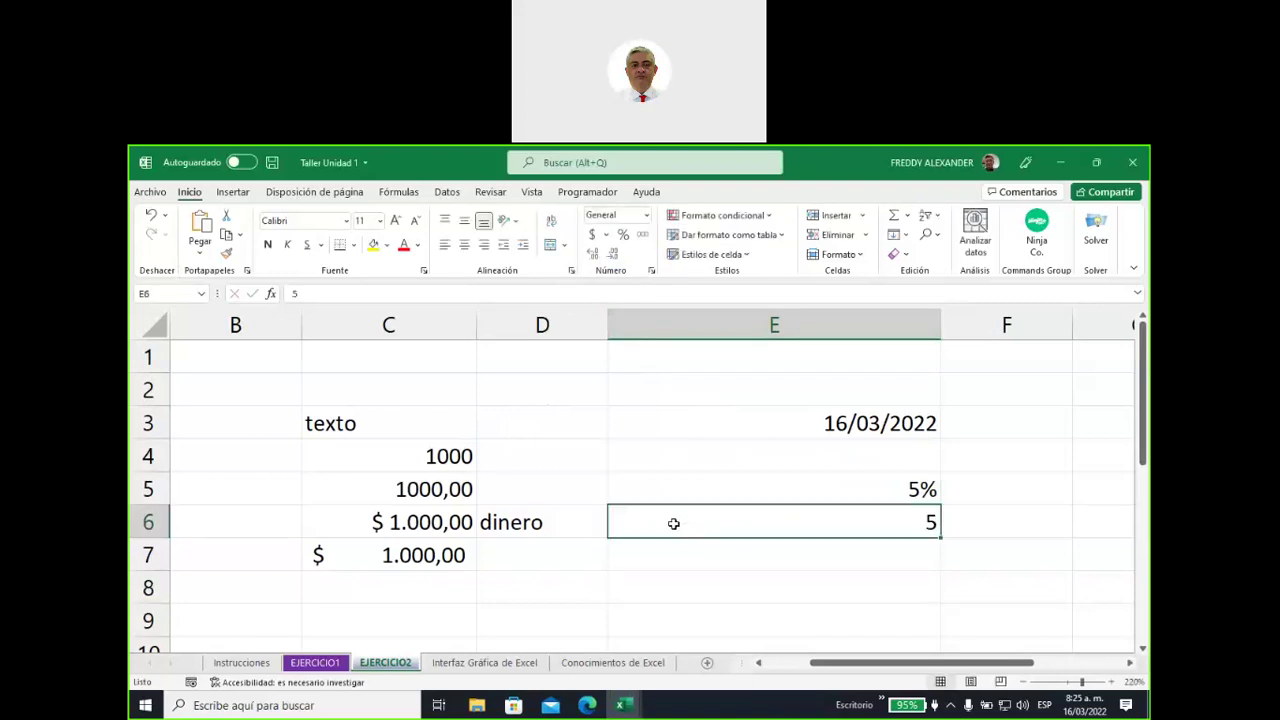
left_click(646, 216)
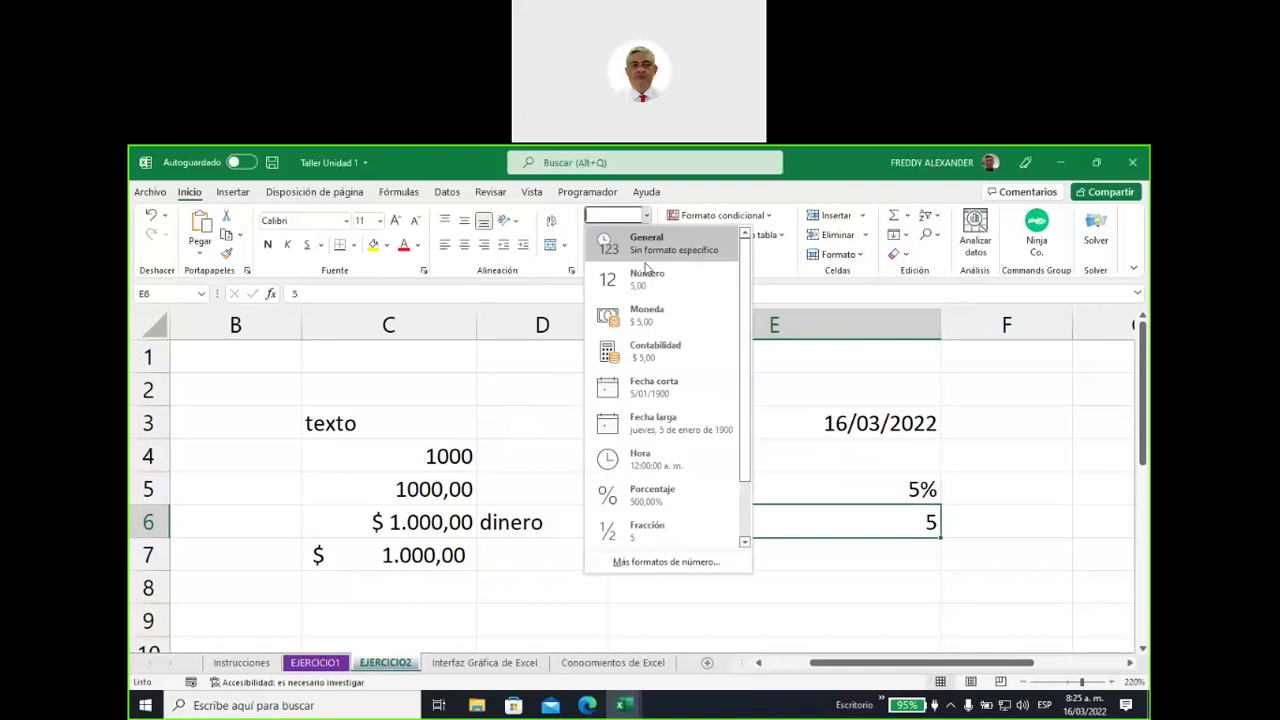
left_click(652, 495)
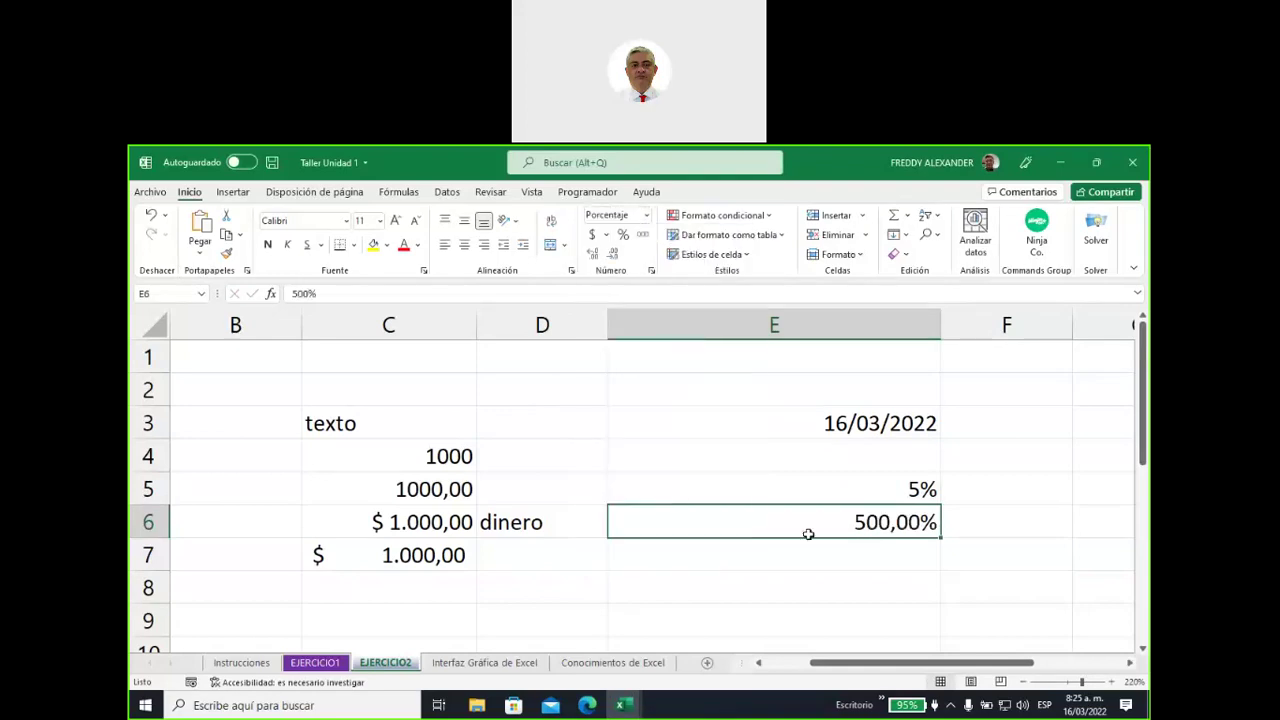
left_click(850, 551)
left_click(835, 525)
Retype 5 in E6 so it shows 5,00%, then annotate the number formatting
type("5")
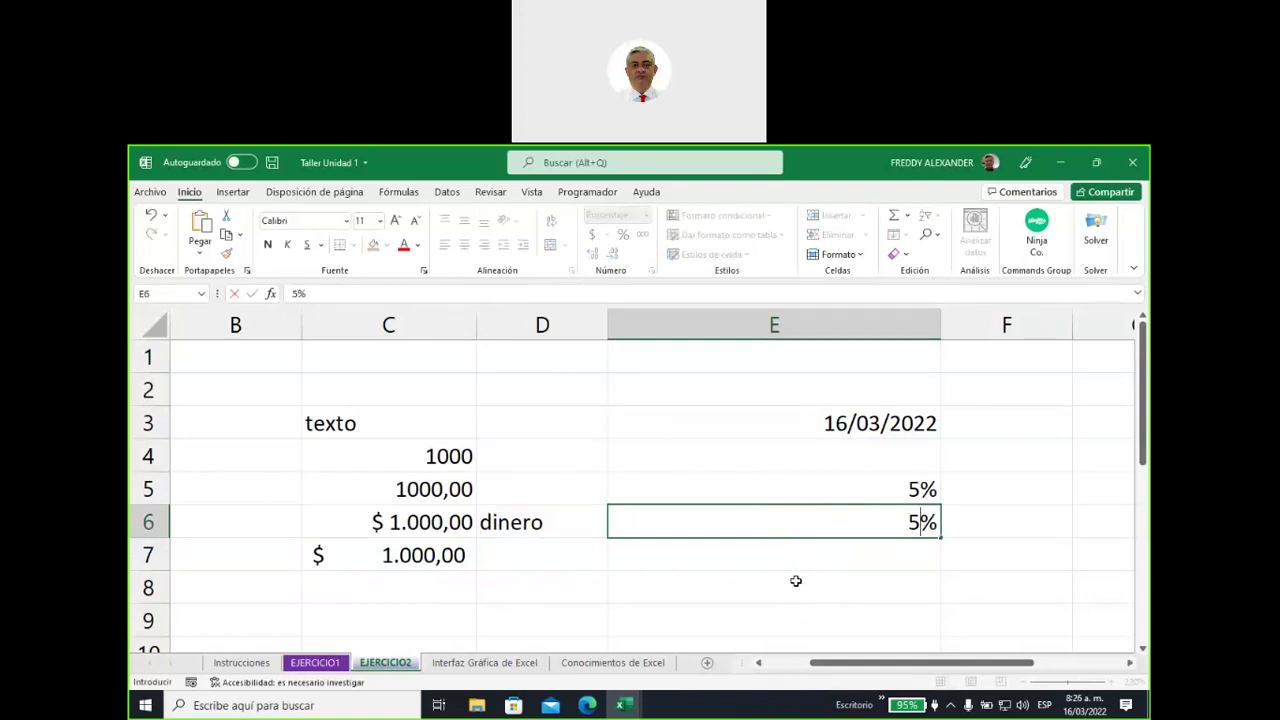
key("Return")
left_click(795, 523)
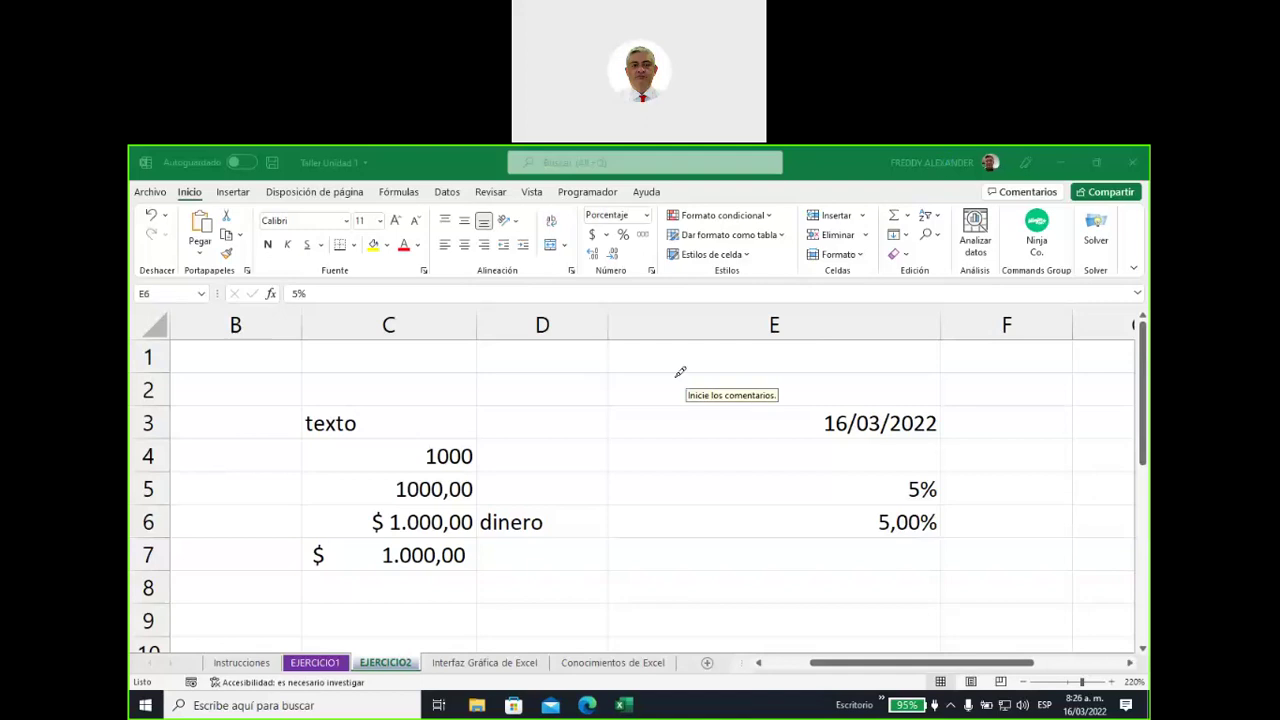
mouse_move(616, 391)
left_mouse_down()
mouse_move(611, 264)
mouse_move(584, 270)
left_mouse_up()
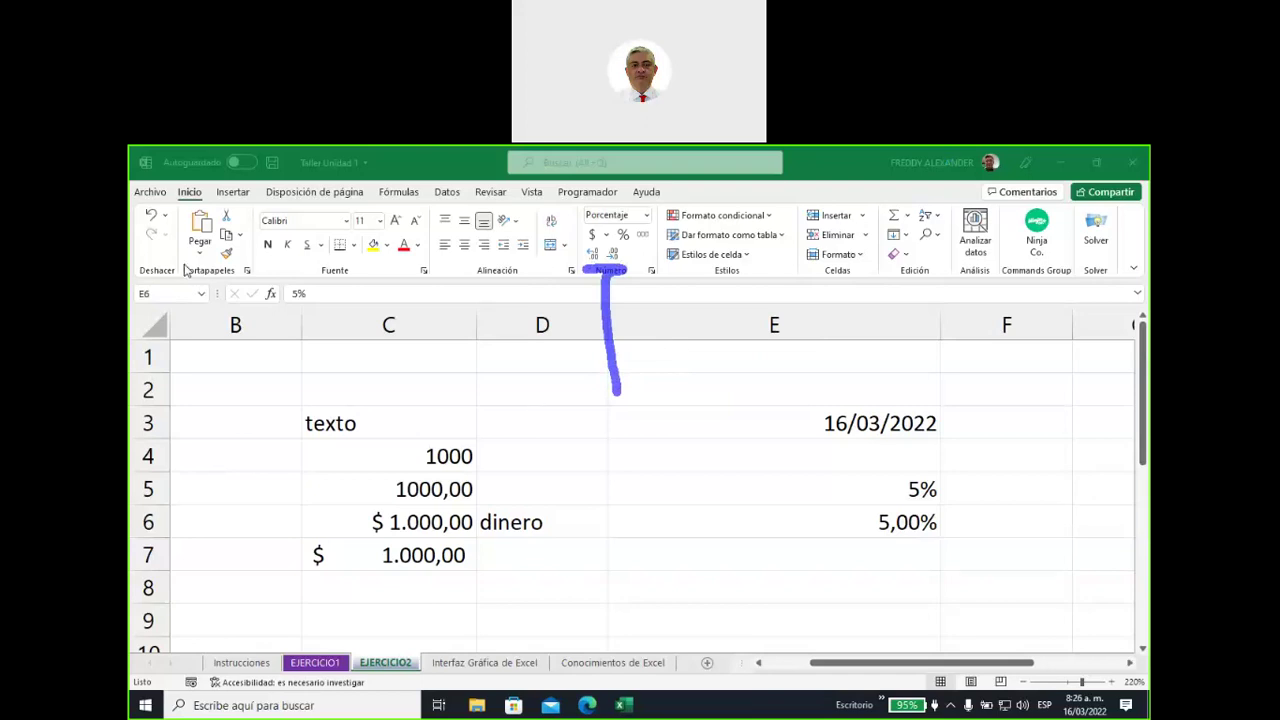
Add four more decimal places to the E6 percentage
key("Escape")
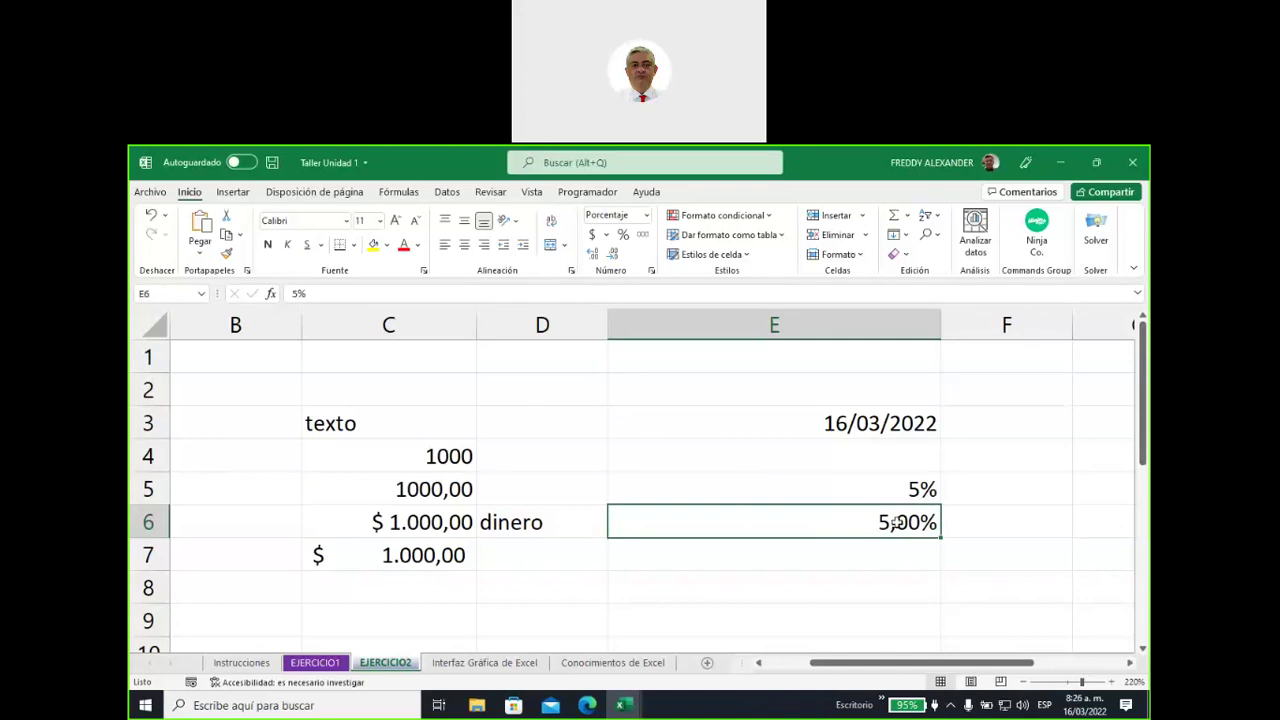
left_click(591, 256)
left_click(591, 256)
left_click(591, 256)
left_click(591, 256)
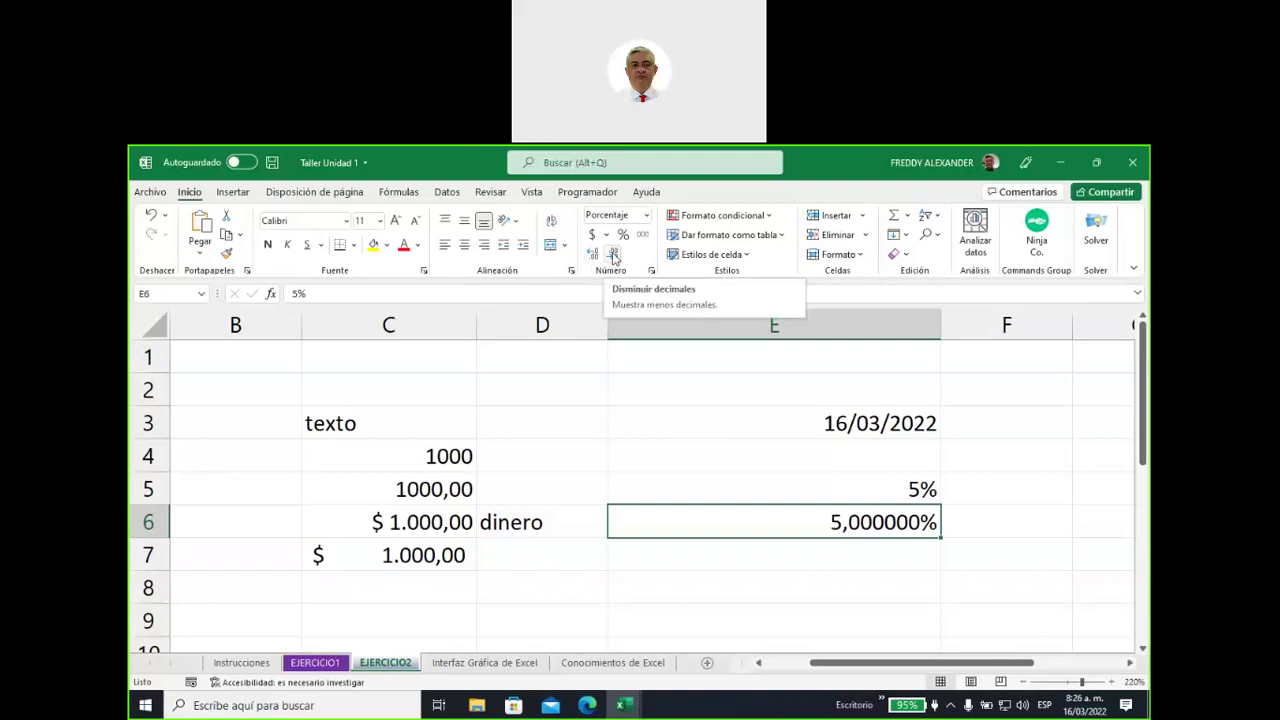
Remove decimal places until E6 shows a plain 5%
left_click(614, 257)
left_click(614, 257)
left_click(614, 257)
left_click(614, 257)
left_click(614, 257)
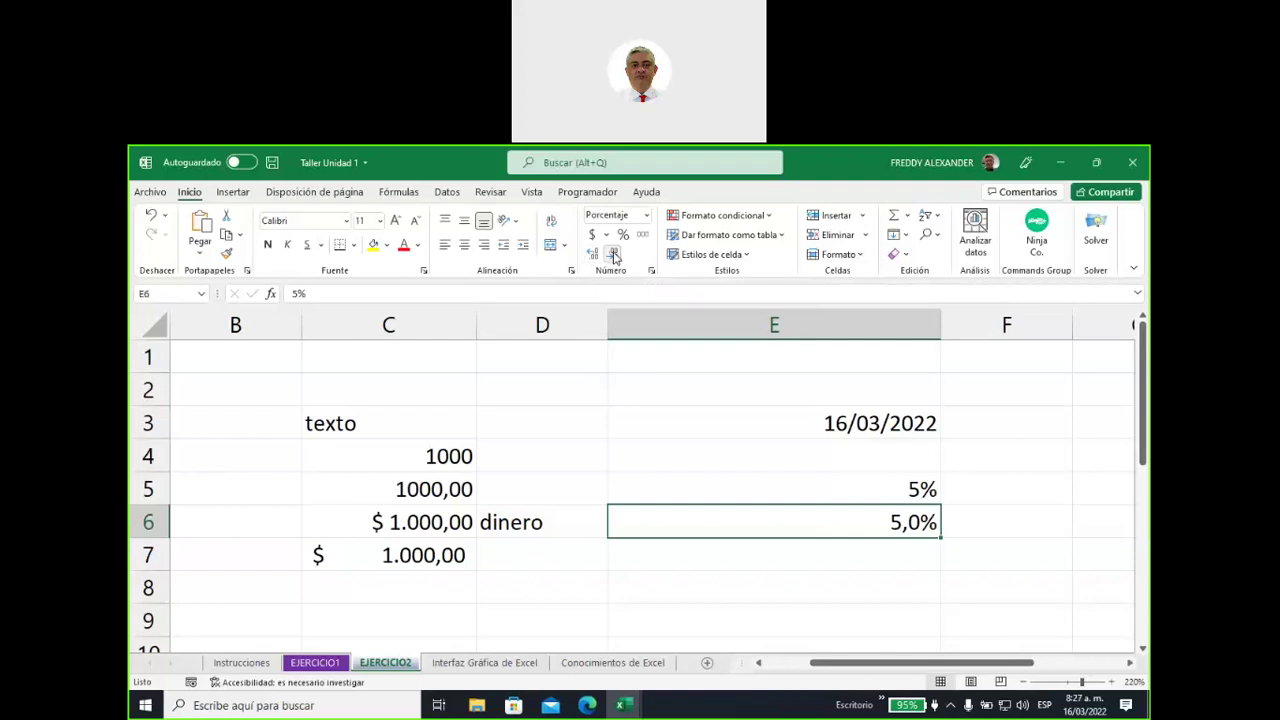
left_click(614, 257)
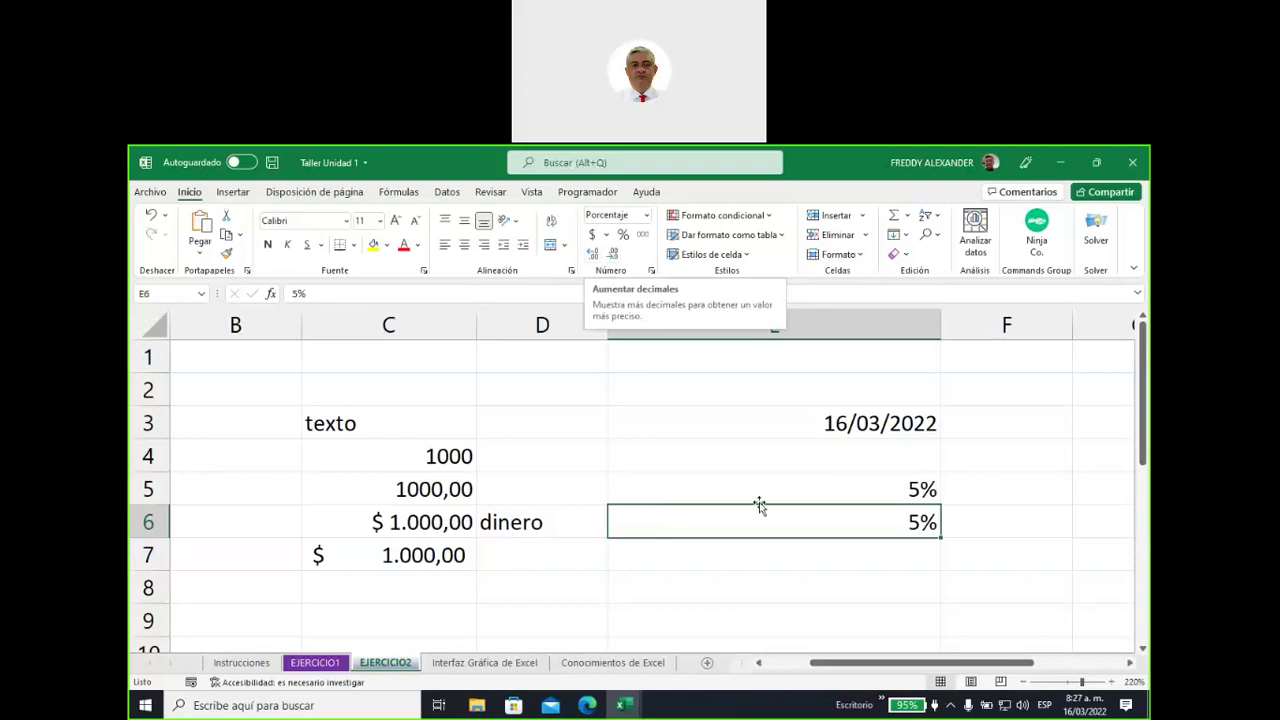
left_click(730, 556)
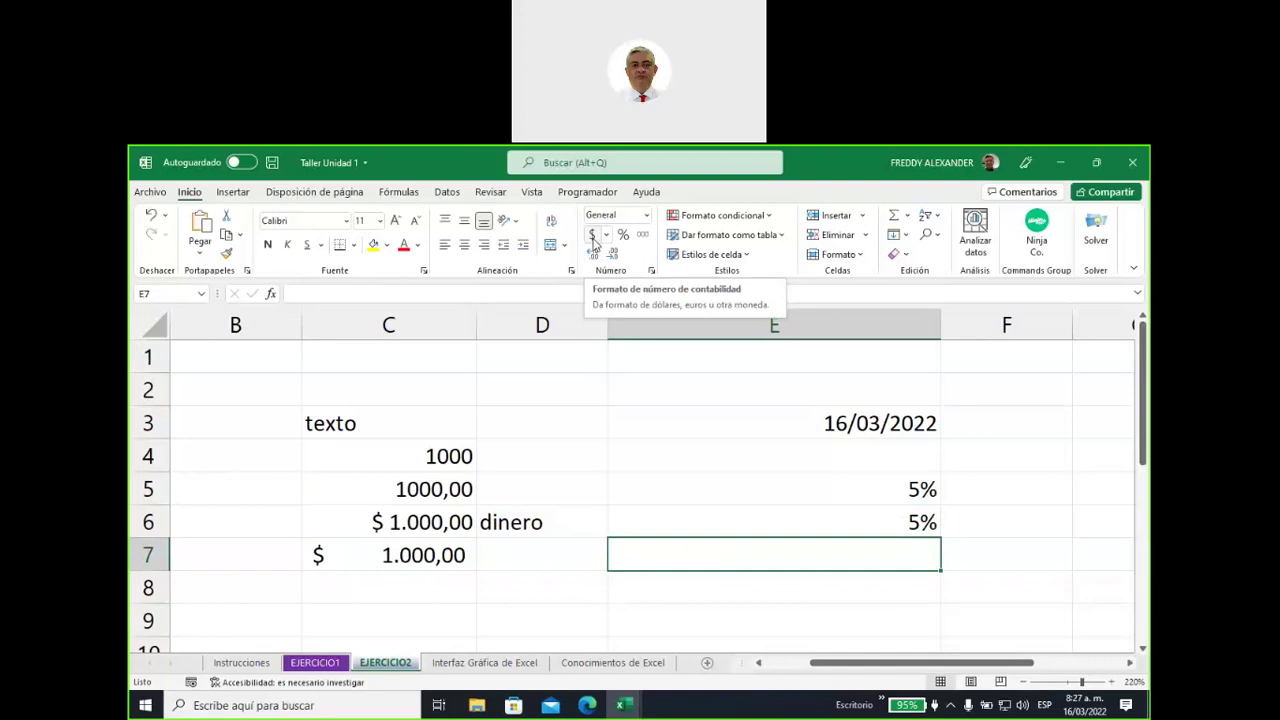
Enter 5 in E7 with the accounting number format, showing $ 5,00
type("5")
key("Up")
key("Up")
left_click(705, 552)
left_click(592, 236)
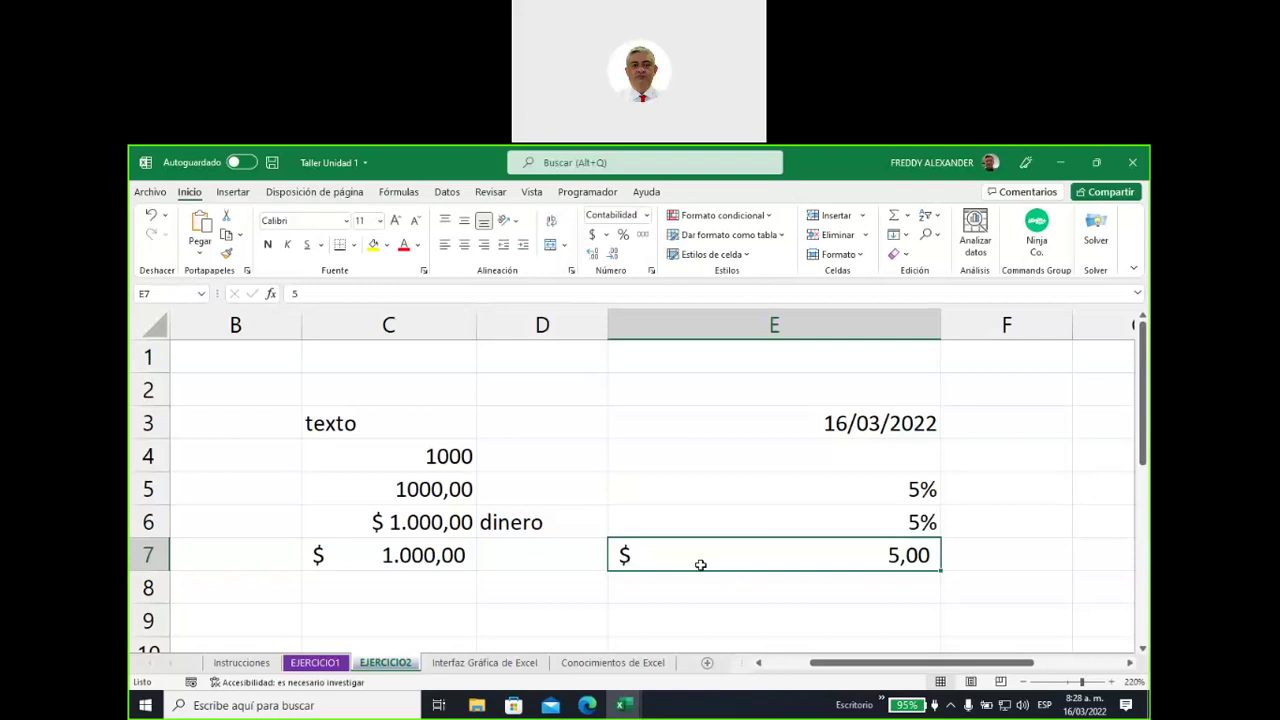
Enter 5 in E8, apply Estilo porcentual, and retype 5 so it shows 5%
left_click(711, 592)
type("5")
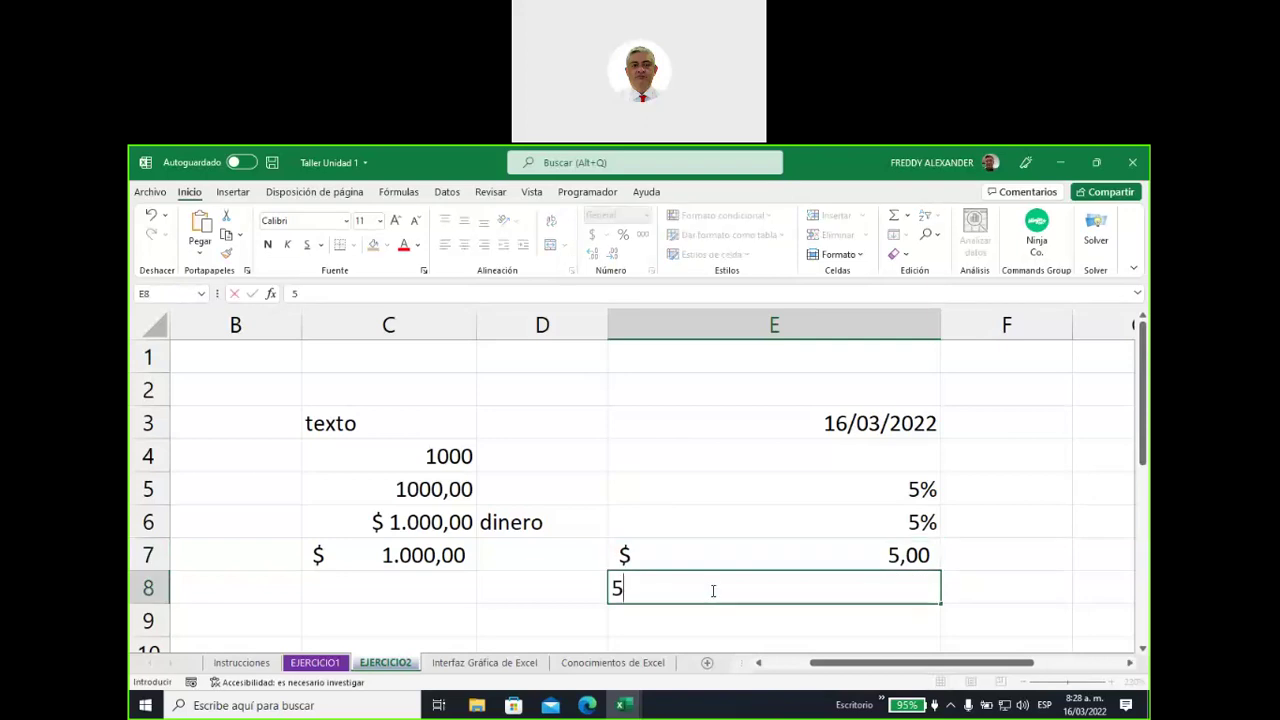
key("Return")
left_click(725, 592)
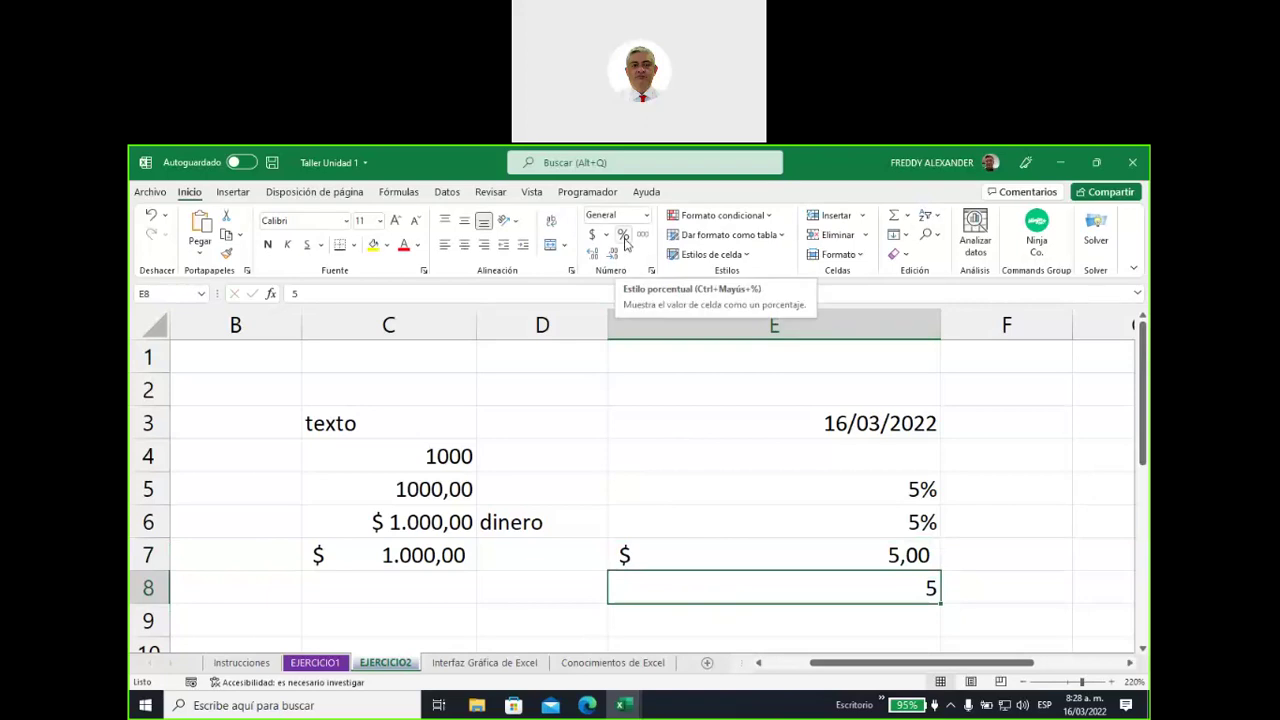
left_click(623, 236)
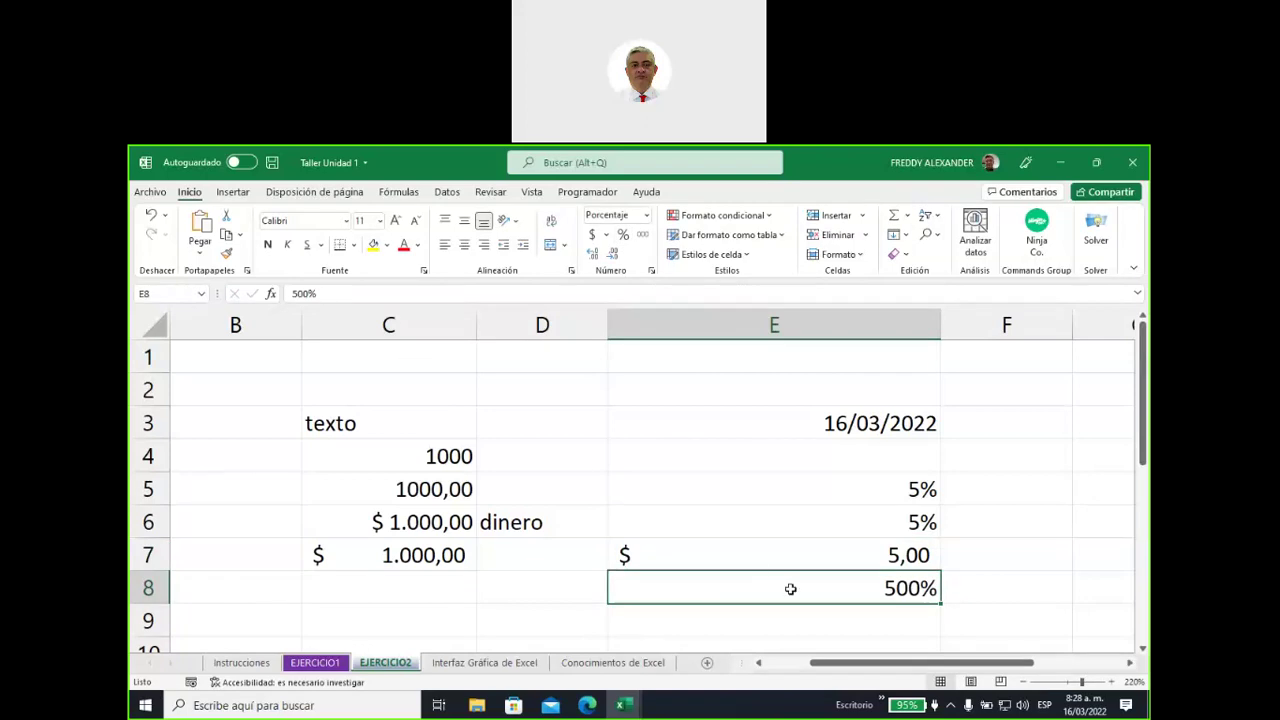
type("5")
key("Return")
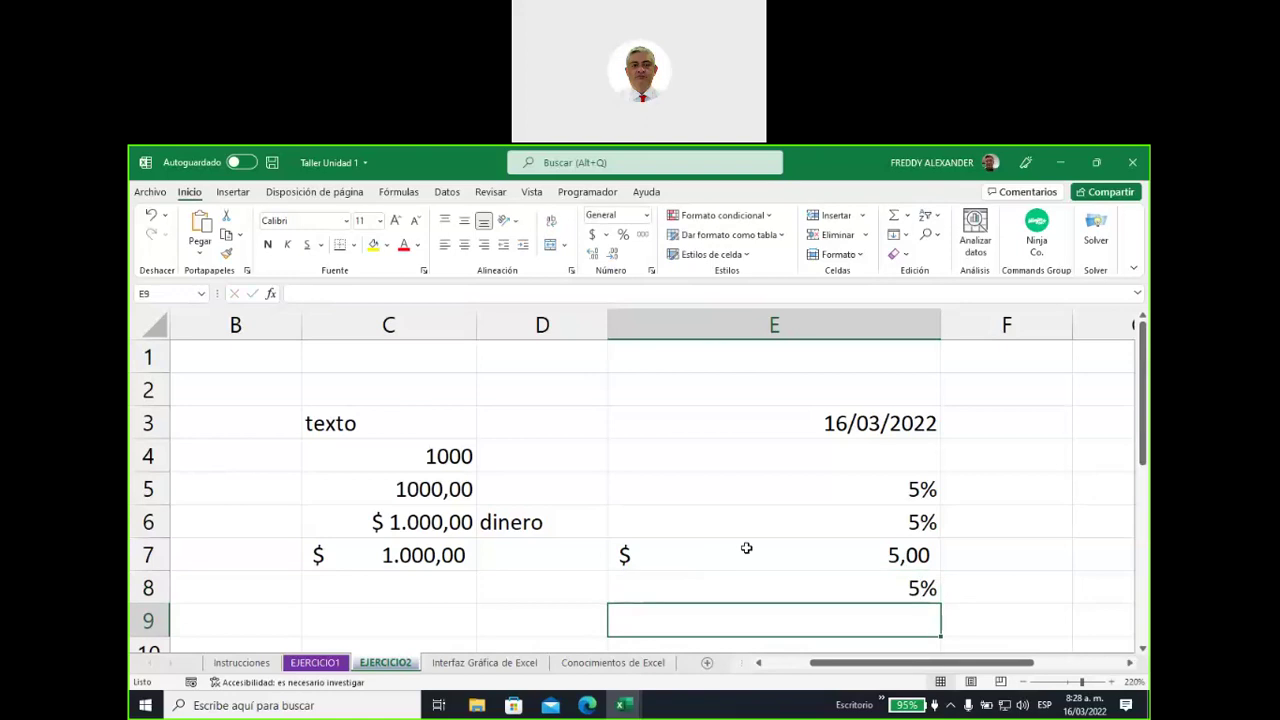
scroll(746, 548, "down", 1)
scroll(746, 548, "down", 1)
scroll(746, 548, "up", 2)
left_click(743, 445)
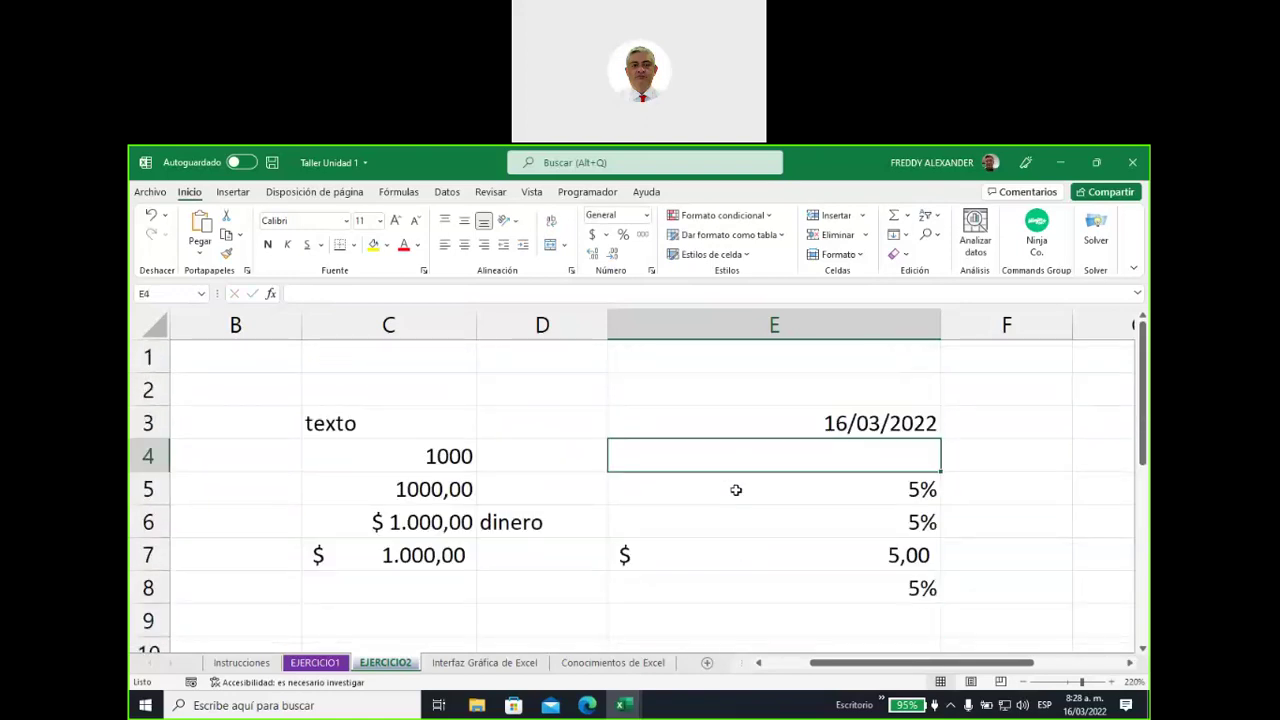
Enter 5000 in E4 and apply Estilo millares so it displays 5.000,00
type("5000")
key("Return")
left_click(735, 463)
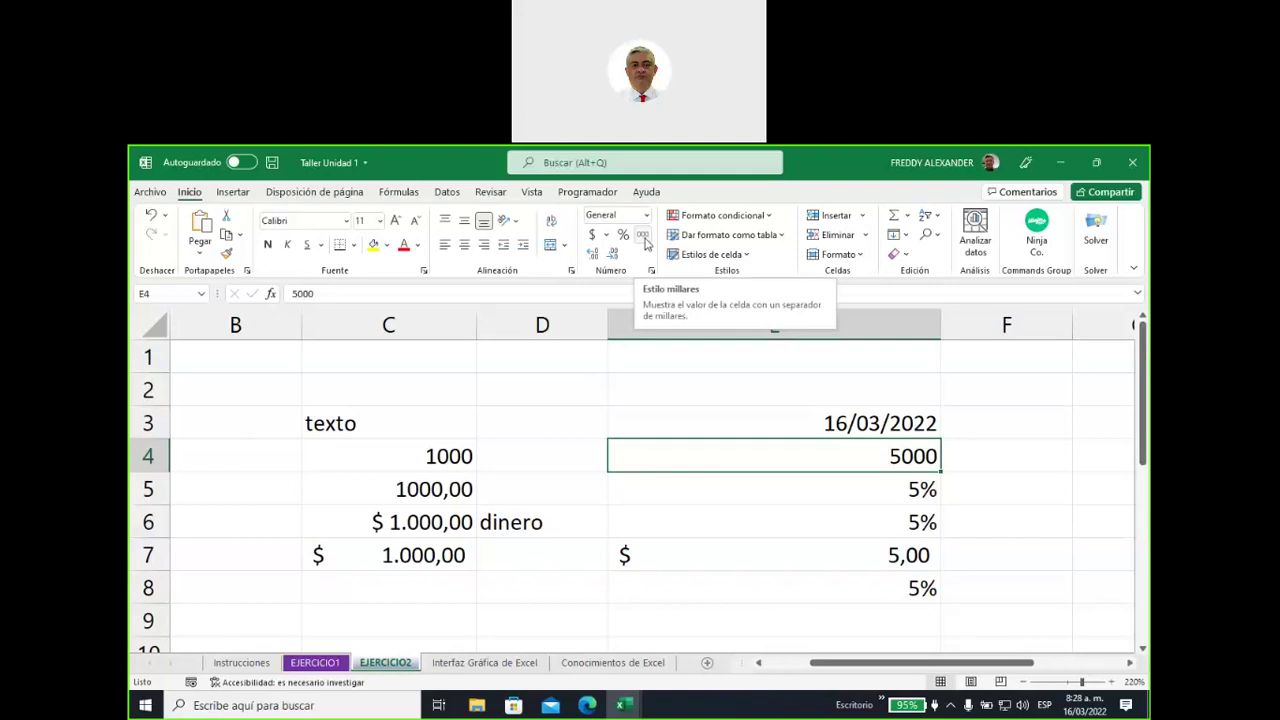
left_click(645, 236)
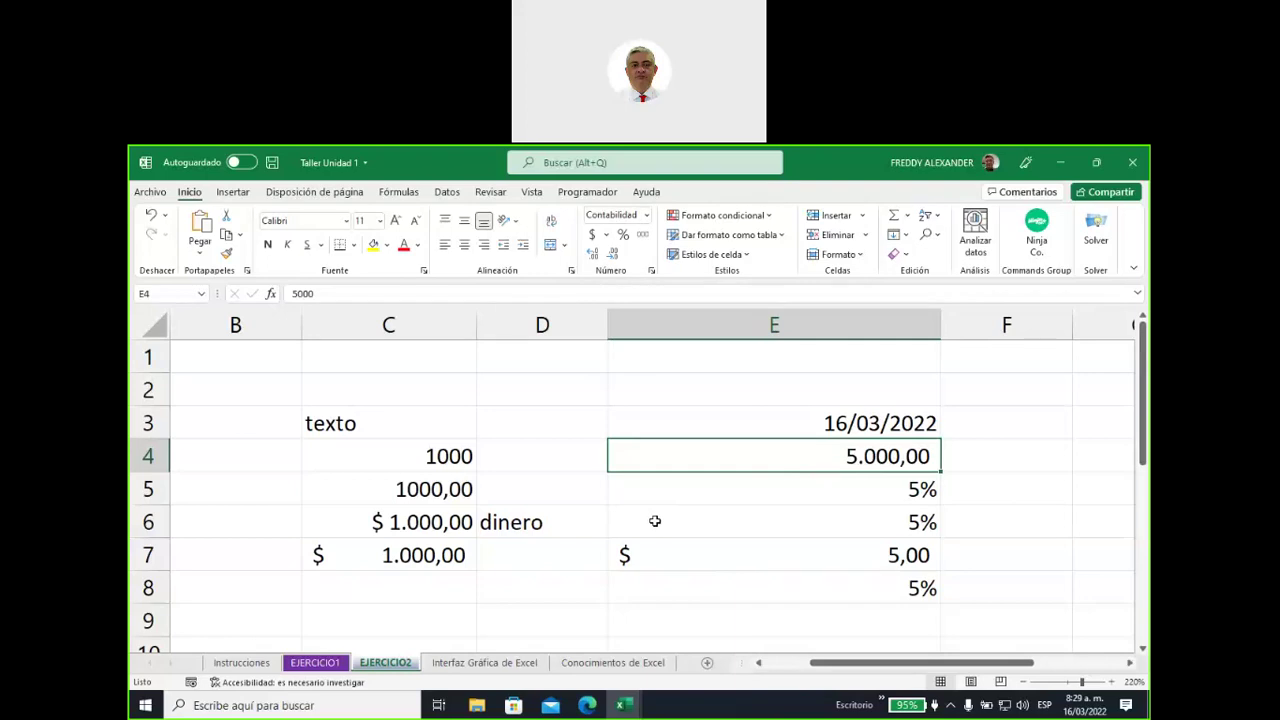
left_click(556, 358)
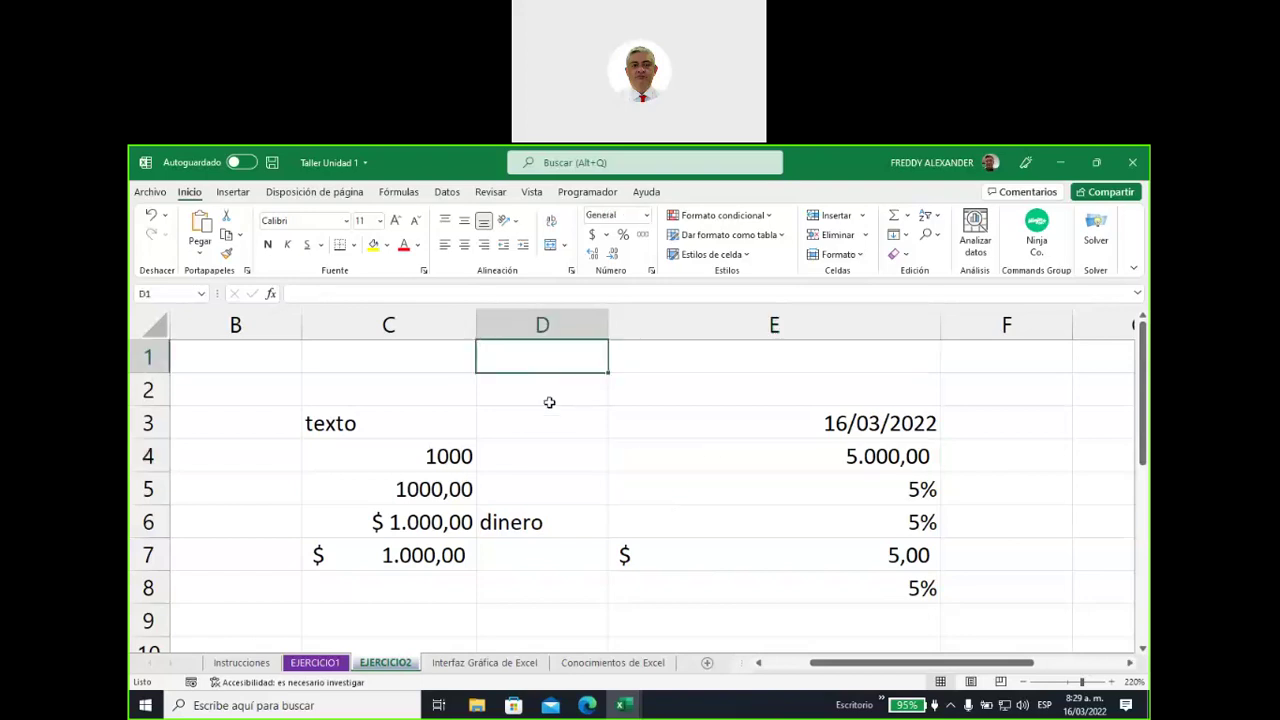
Enter 5, 6 and 18 into D1, D2 and D3, then select D1:D3
type("5")
key("Return")
type("6")
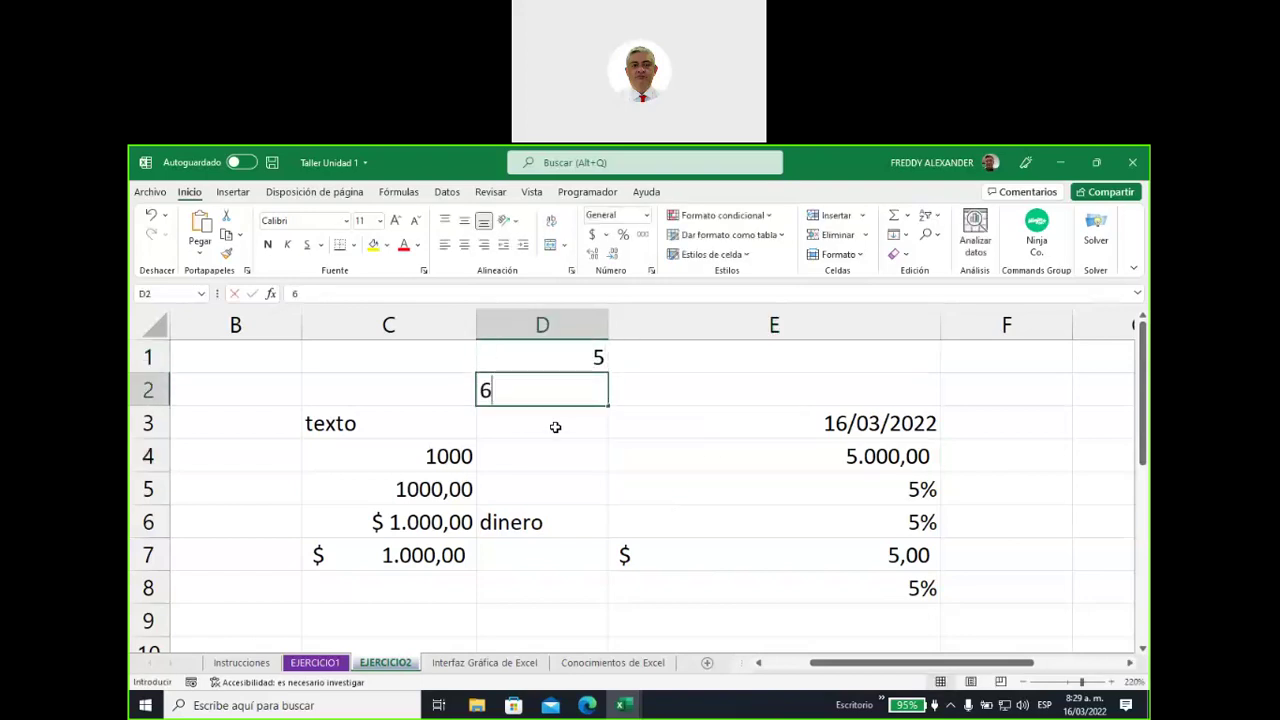
key("Return")
type("18")
key("Return")
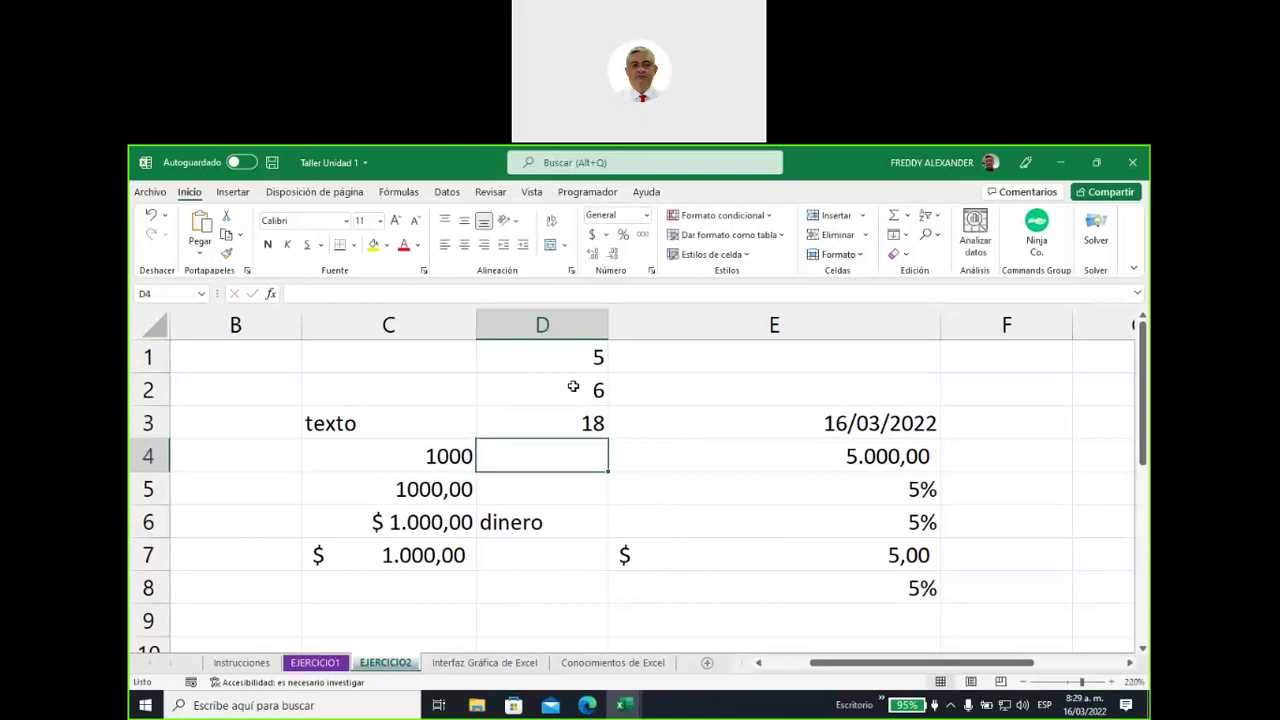
left_click_drag(570, 360, 585, 425)
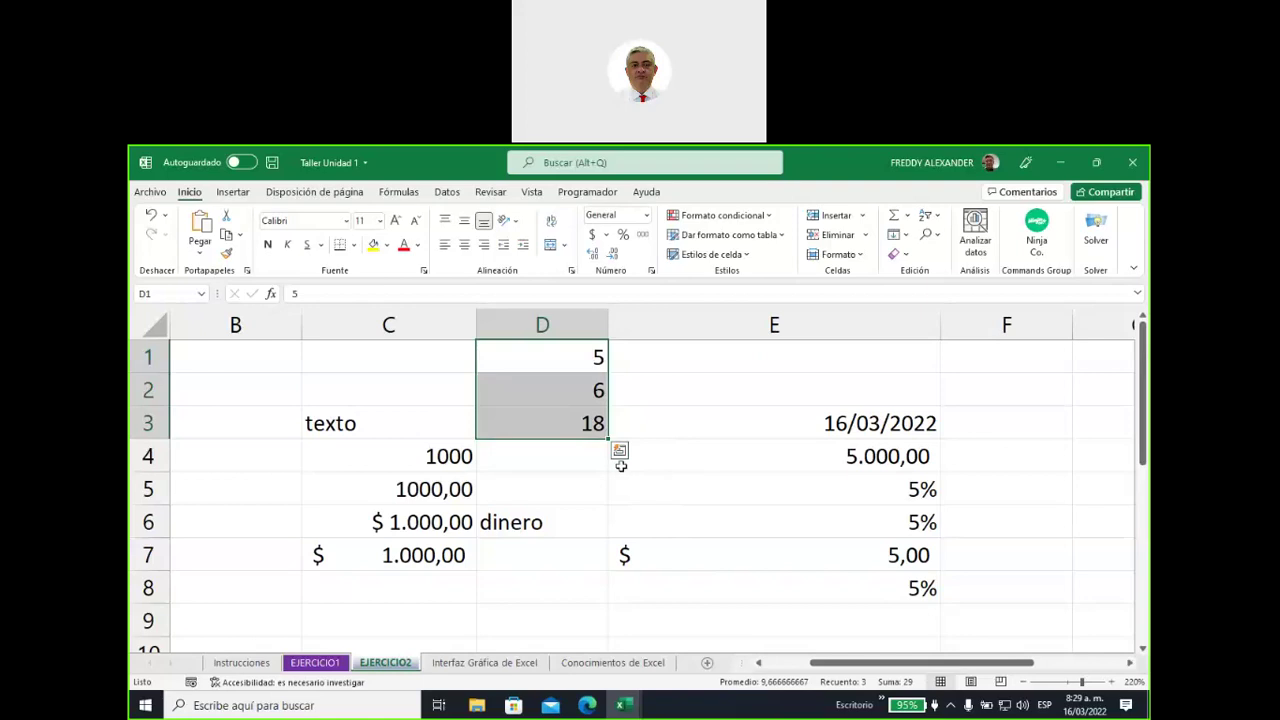
mouse_move(368, 421)
left_mouse_down()
mouse_move(725, 431)
mouse_move(814, 585)
left_mouse_up()
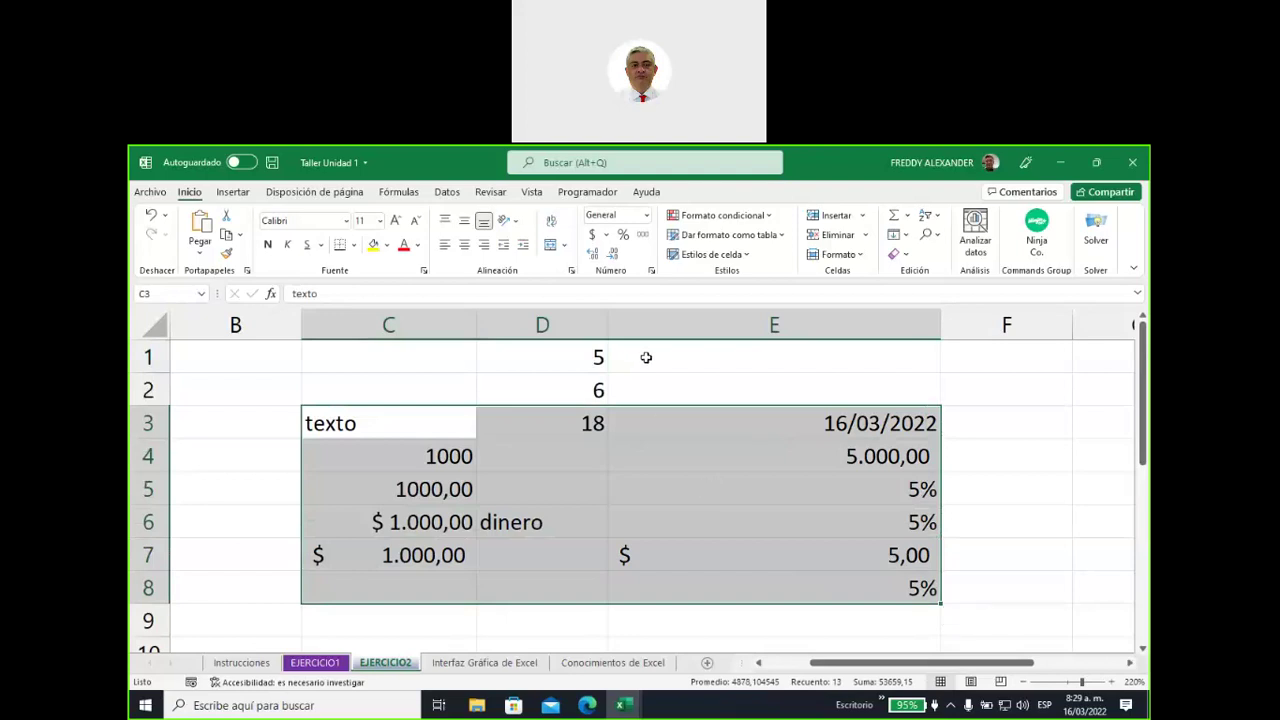
left_click_drag(569, 362, 571, 418)
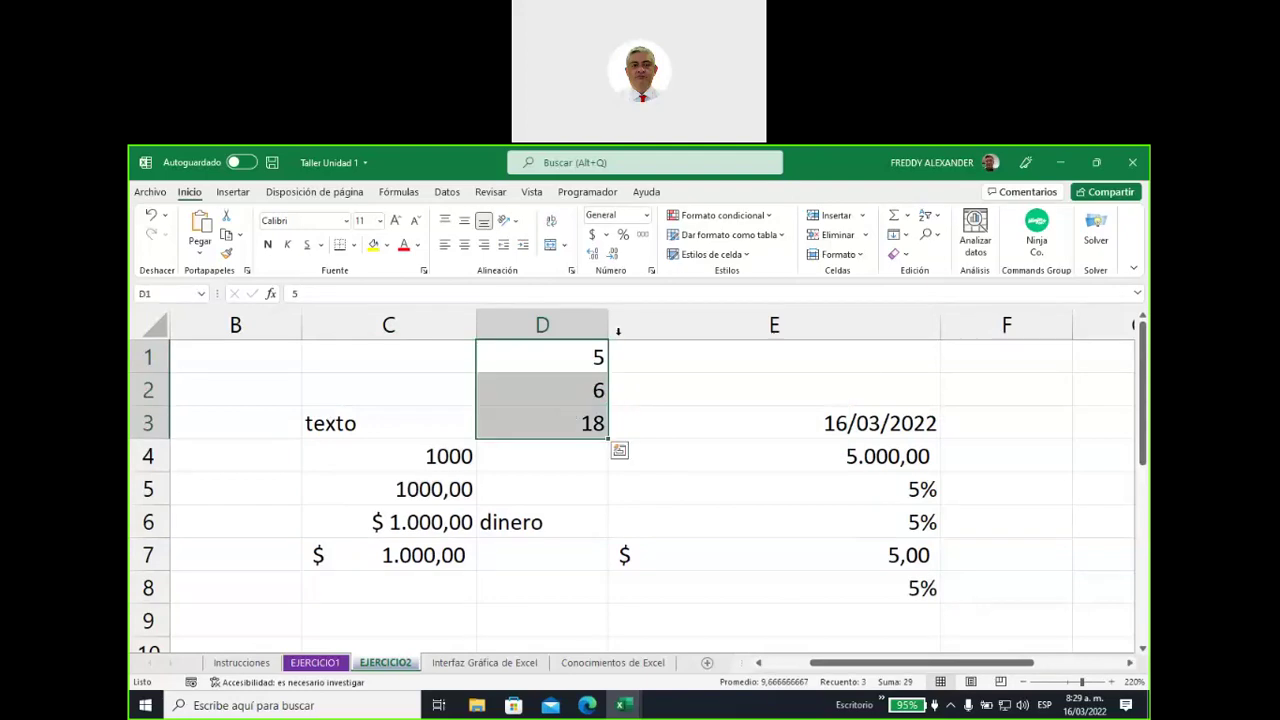
Apply the Número format to D1:D3 and remove both decimals so they show 5, 6 and 18
left_click(647, 217)
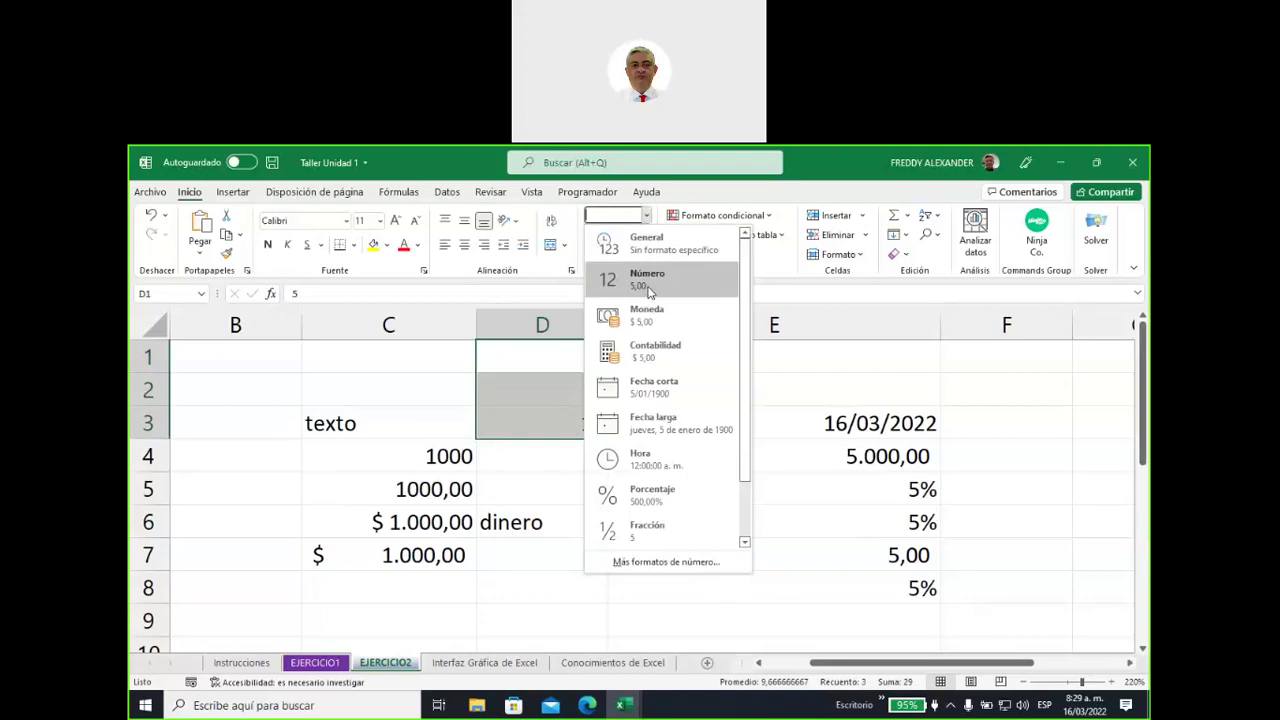
left_click(649, 289)
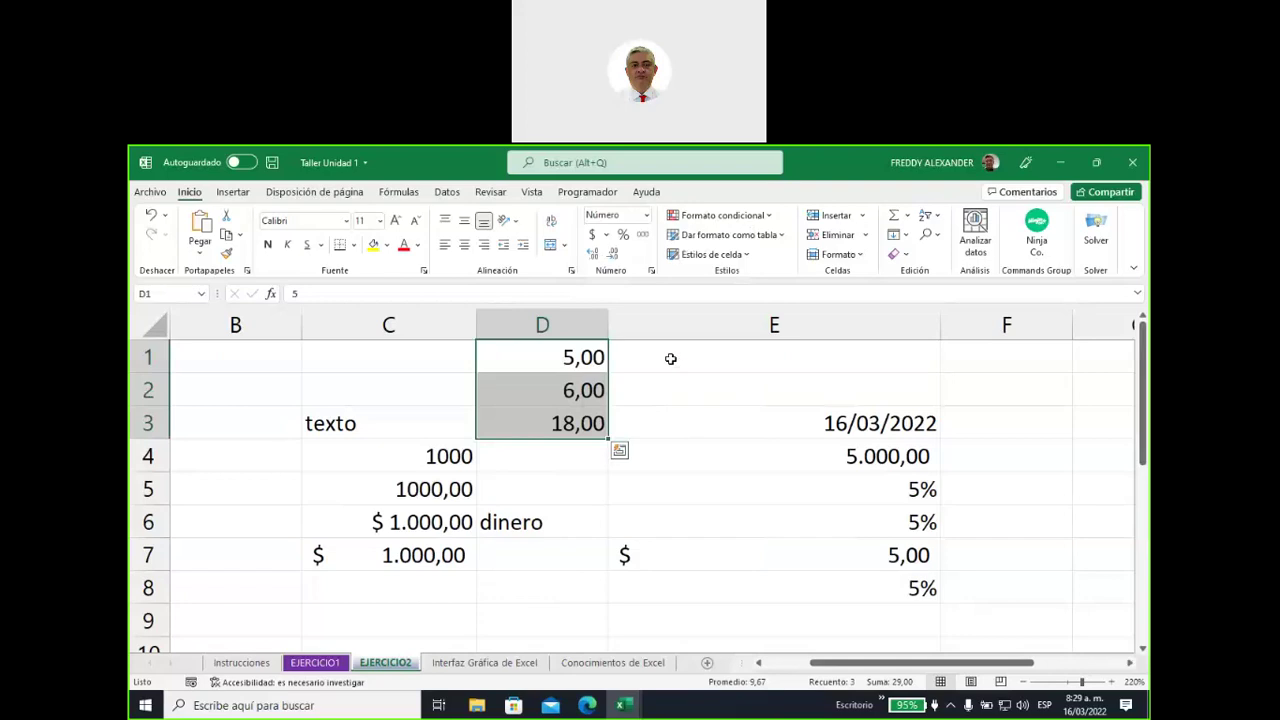
left_click(614, 257)
left_click(614, 257)
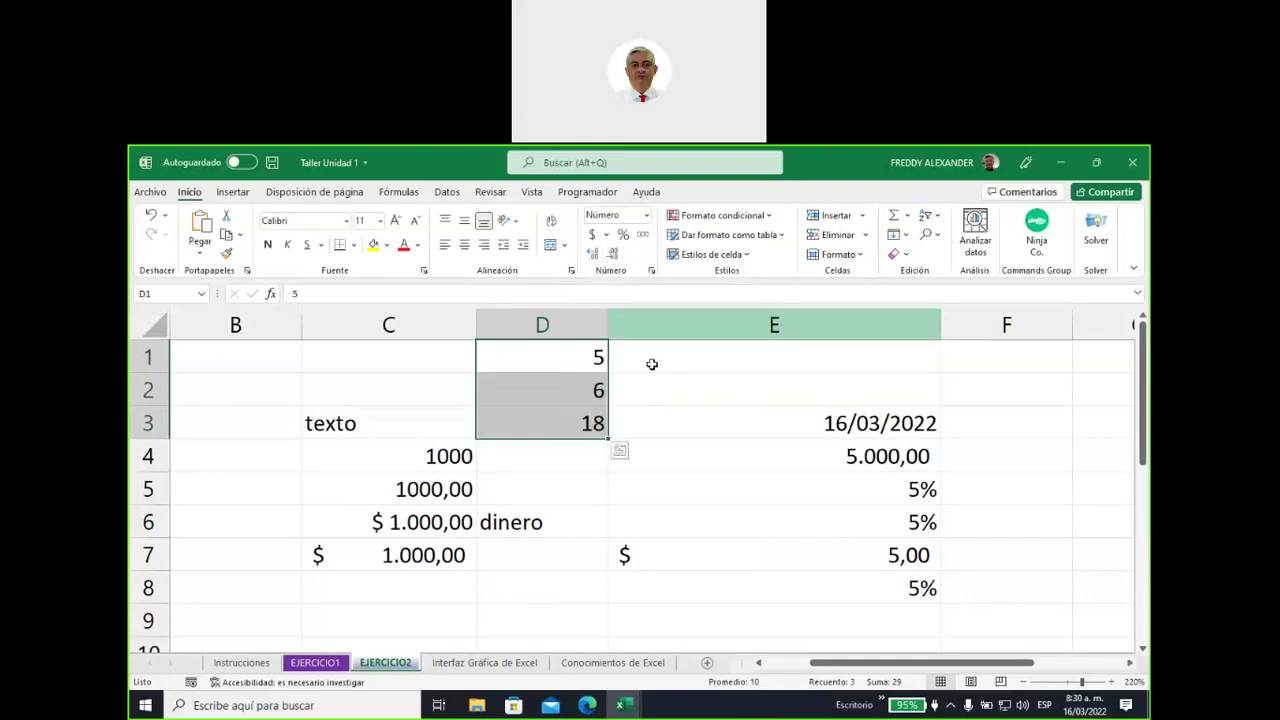
left_click_drag(575, 352, 576, 412)
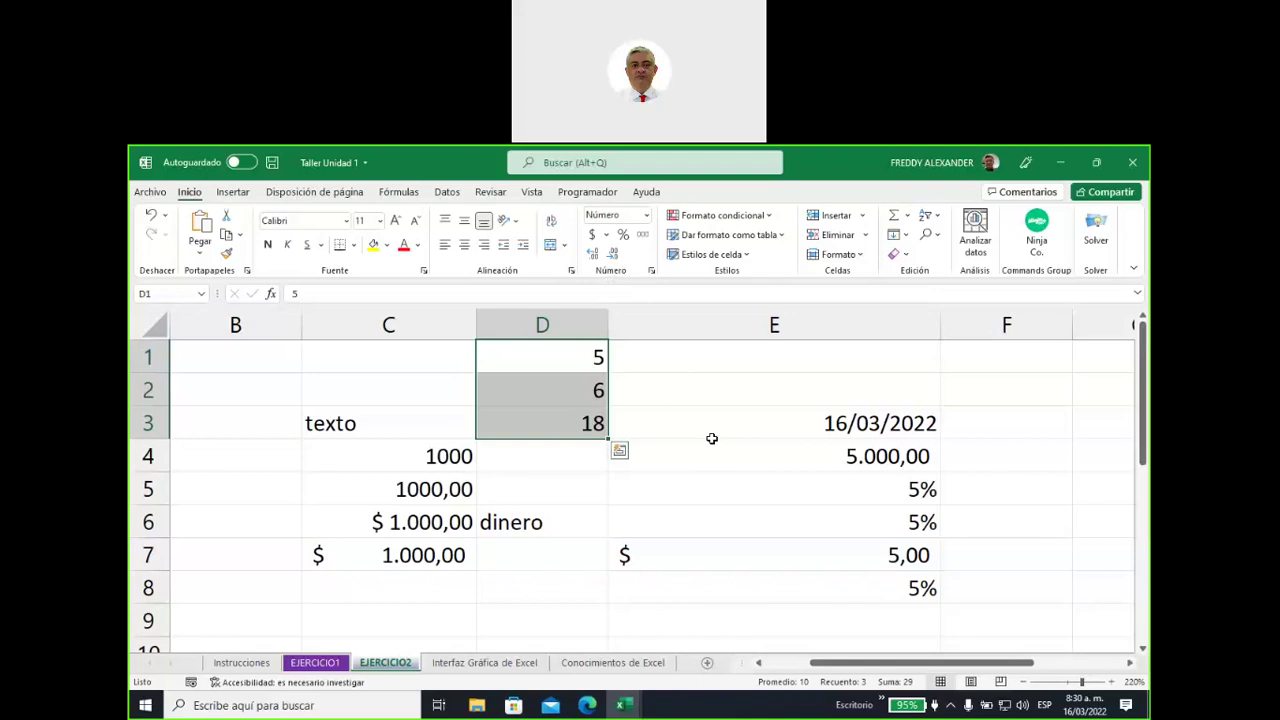
scroll(660, 428, "down", 2)
scroll(658, 430, "down", 1)
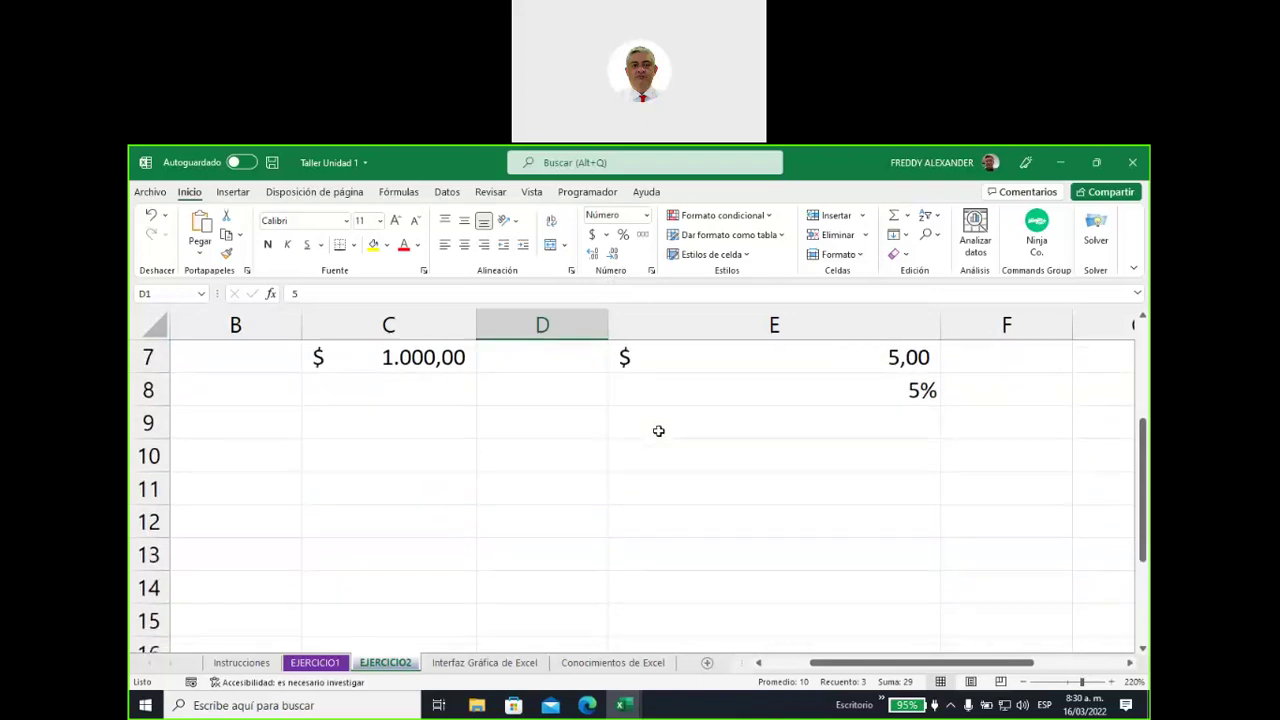
scroll(658, 430, "down", 2)
scroll(658, 431, "up", 2)
scroll(658, 433, "up", 1)
left_click(441, 430)
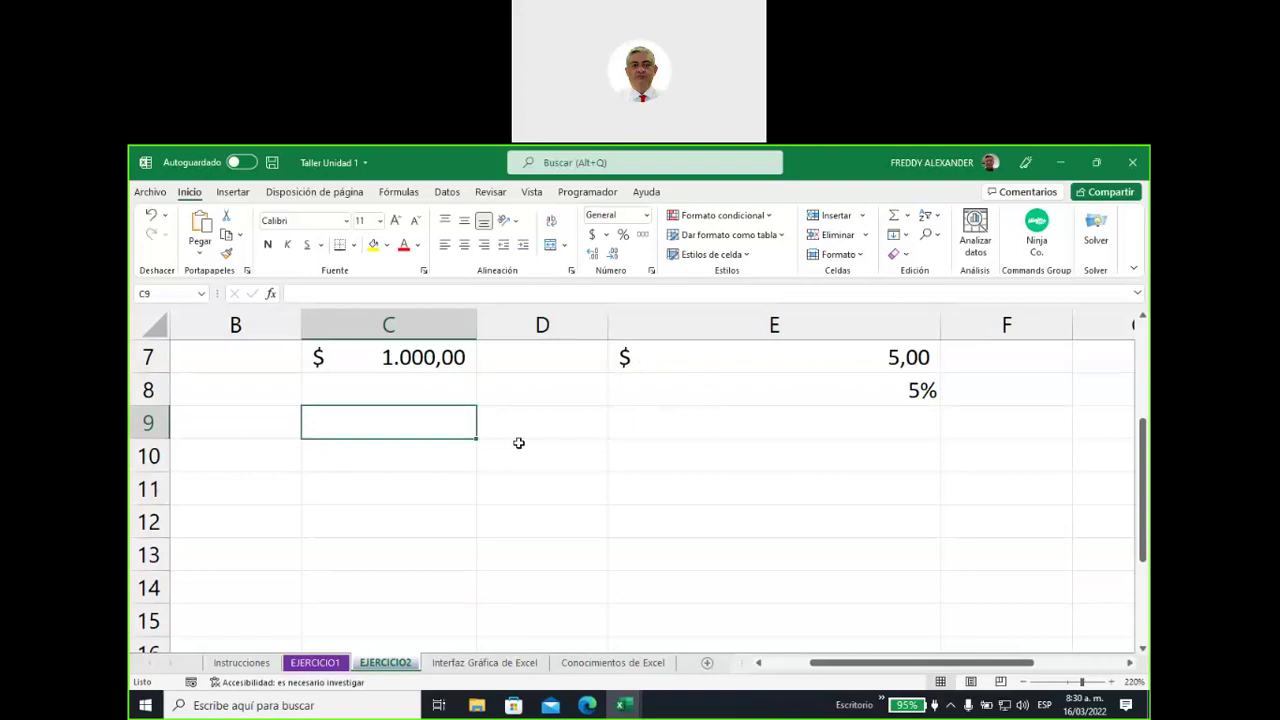
left_click(647, 220)
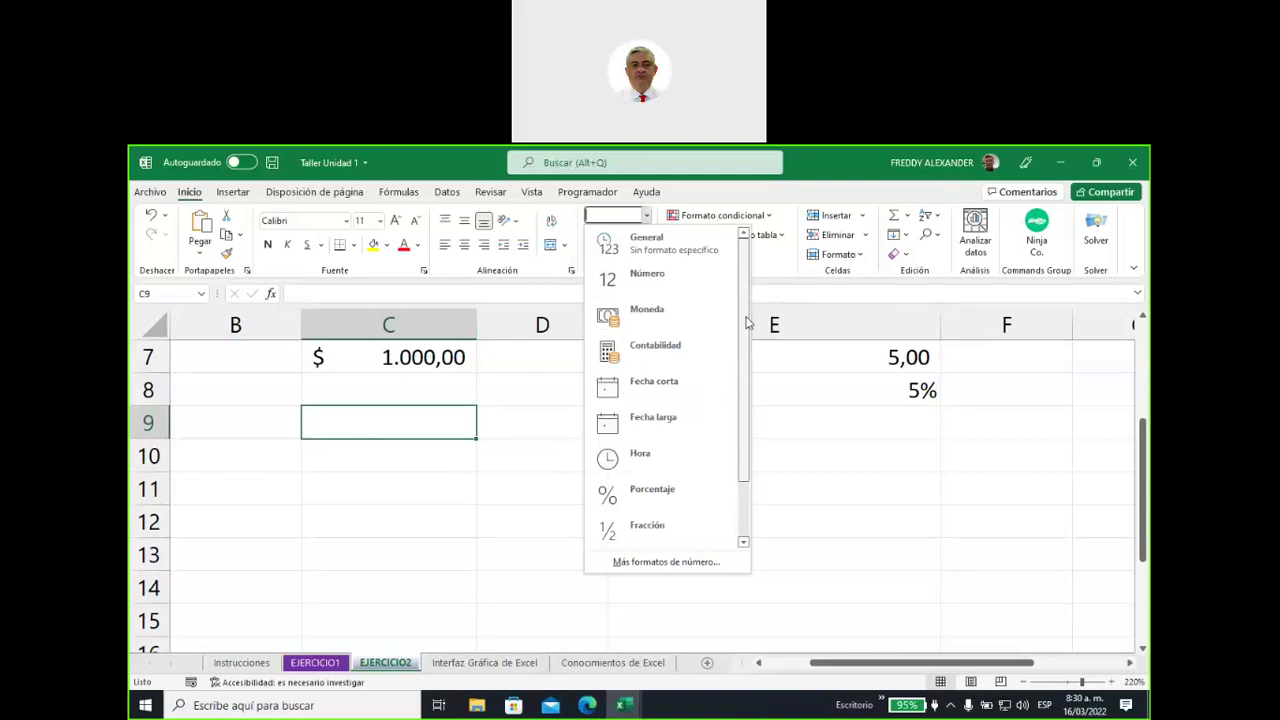
scroll(736, 438, "down", 2)
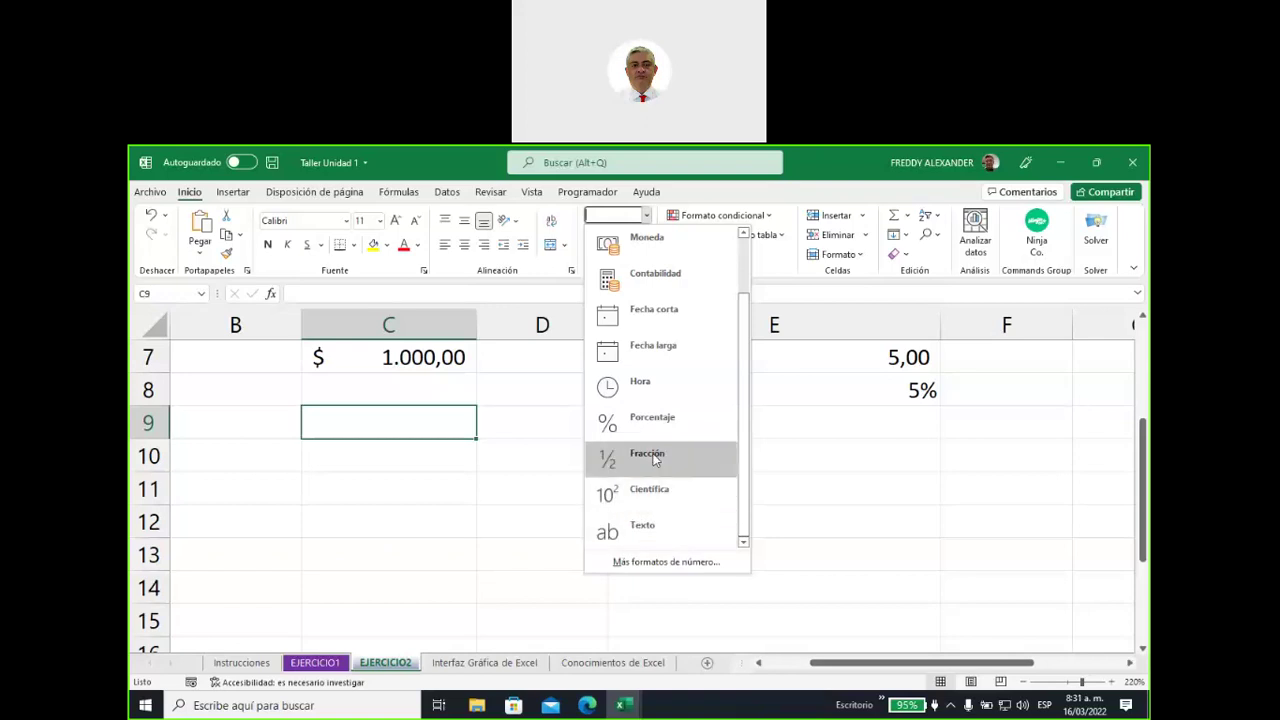
left_click(531, 505)
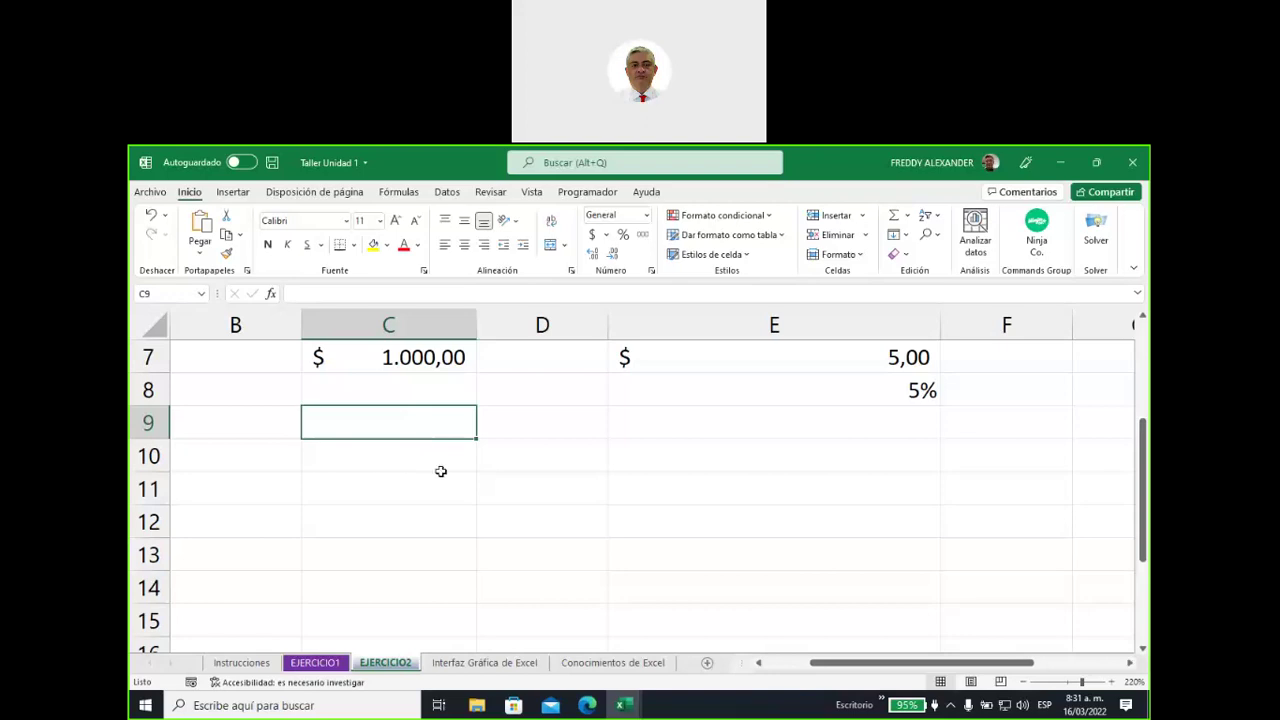
left_click(435, 452)
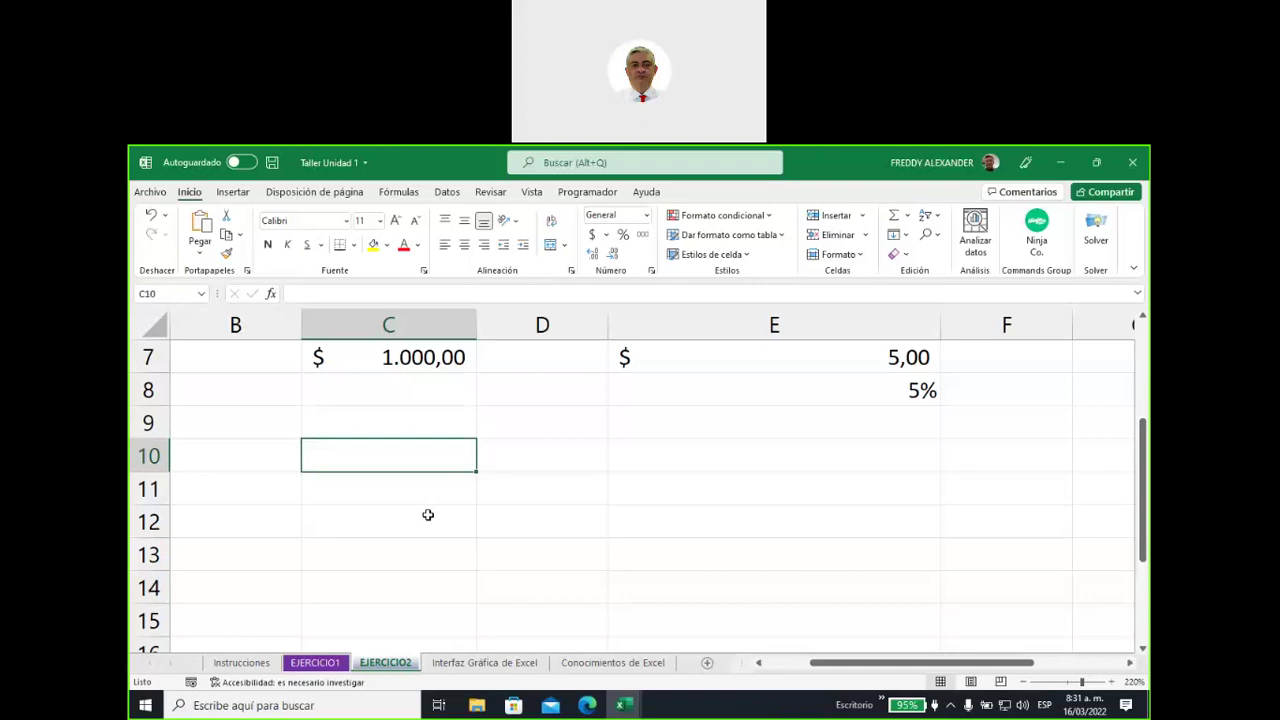
Enter 8000 in cell C10
type("8000")
left_click(504, 525)
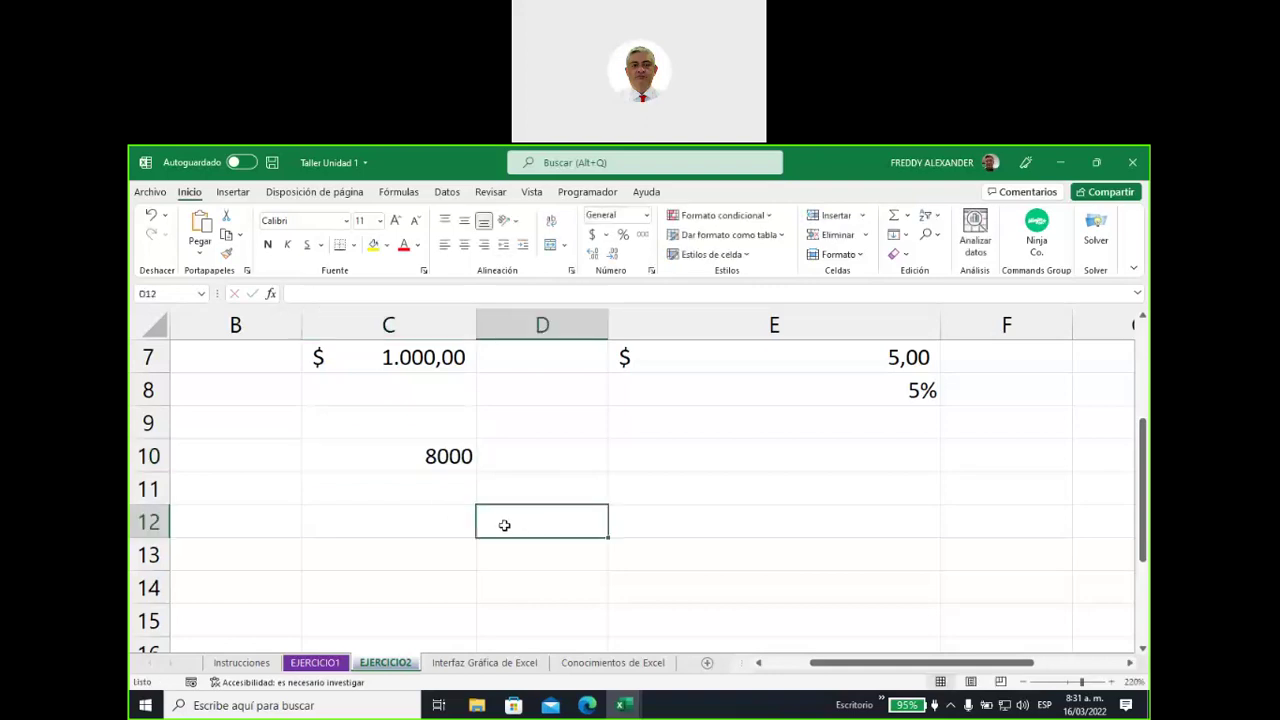
left_click(429, 456)
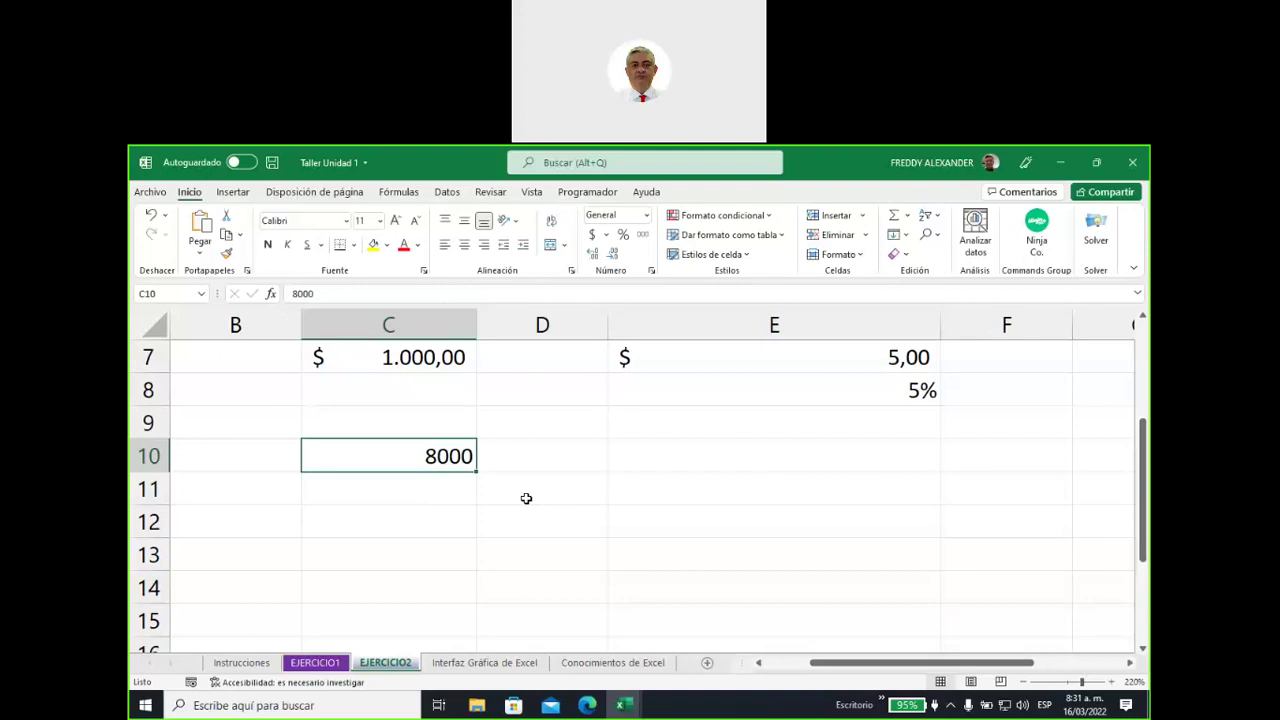
Review C6's currency and C7's accounting formats, then open the number format list for C10
scroll(526, 498, "up", 2)
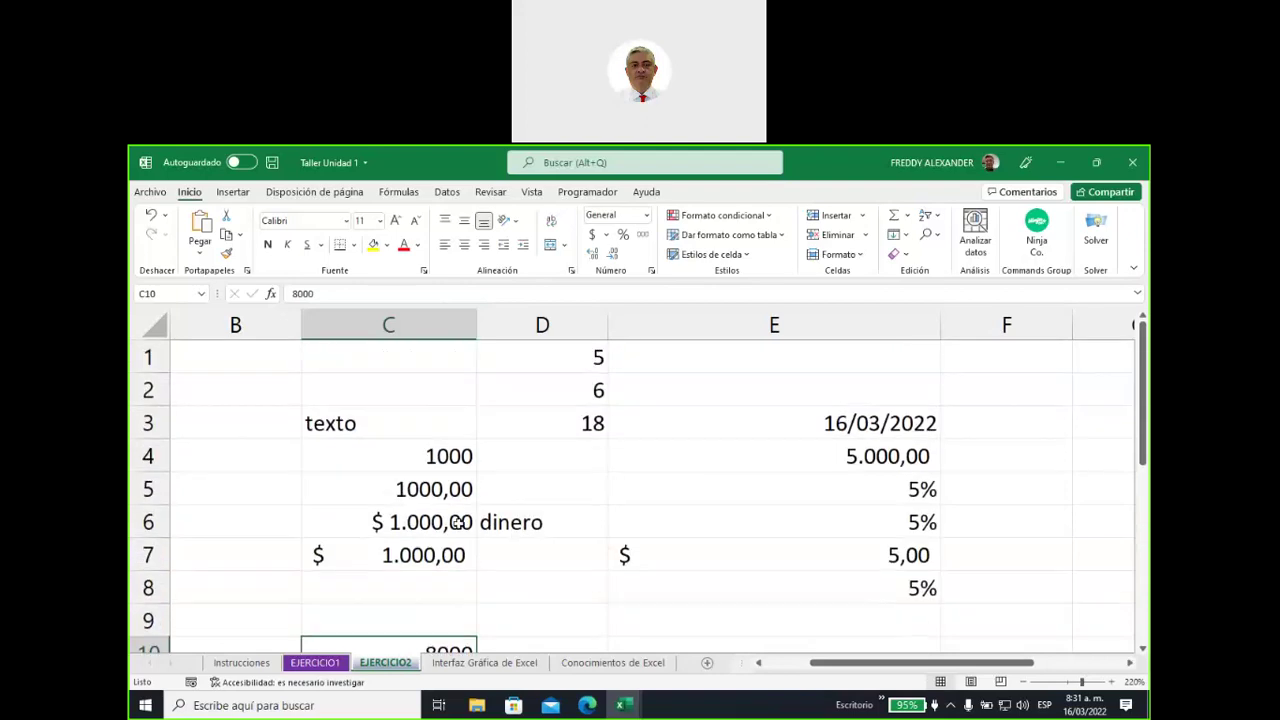
left_click(420, 523)
left_click(420, 550)
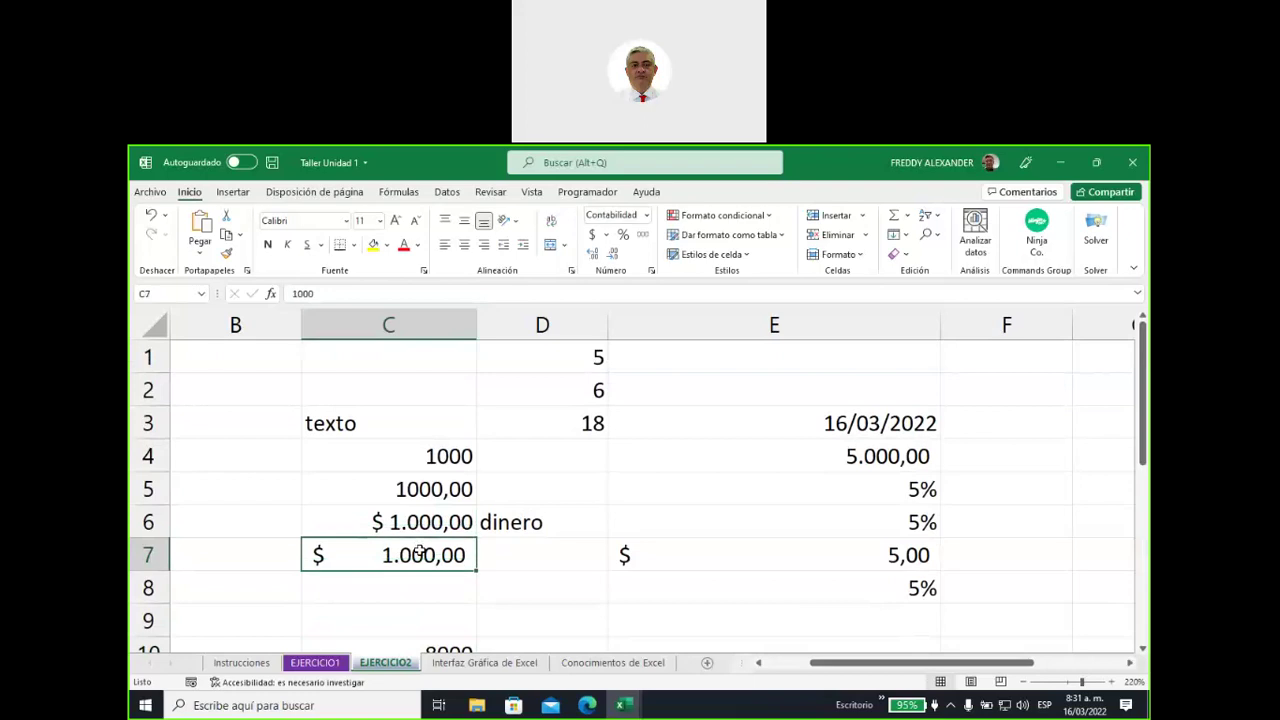
scroll(518, 557, "down", 4)
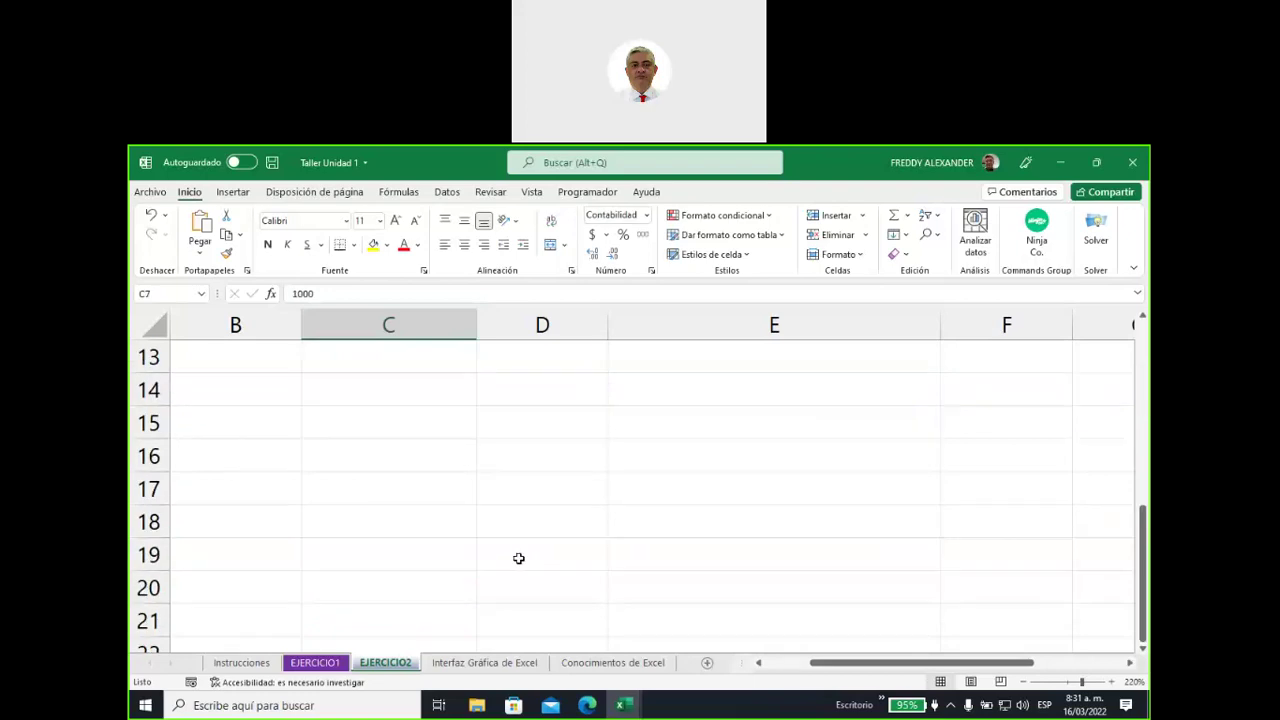
scroll(480, 555, "up", 3)
left_click(435, 553)
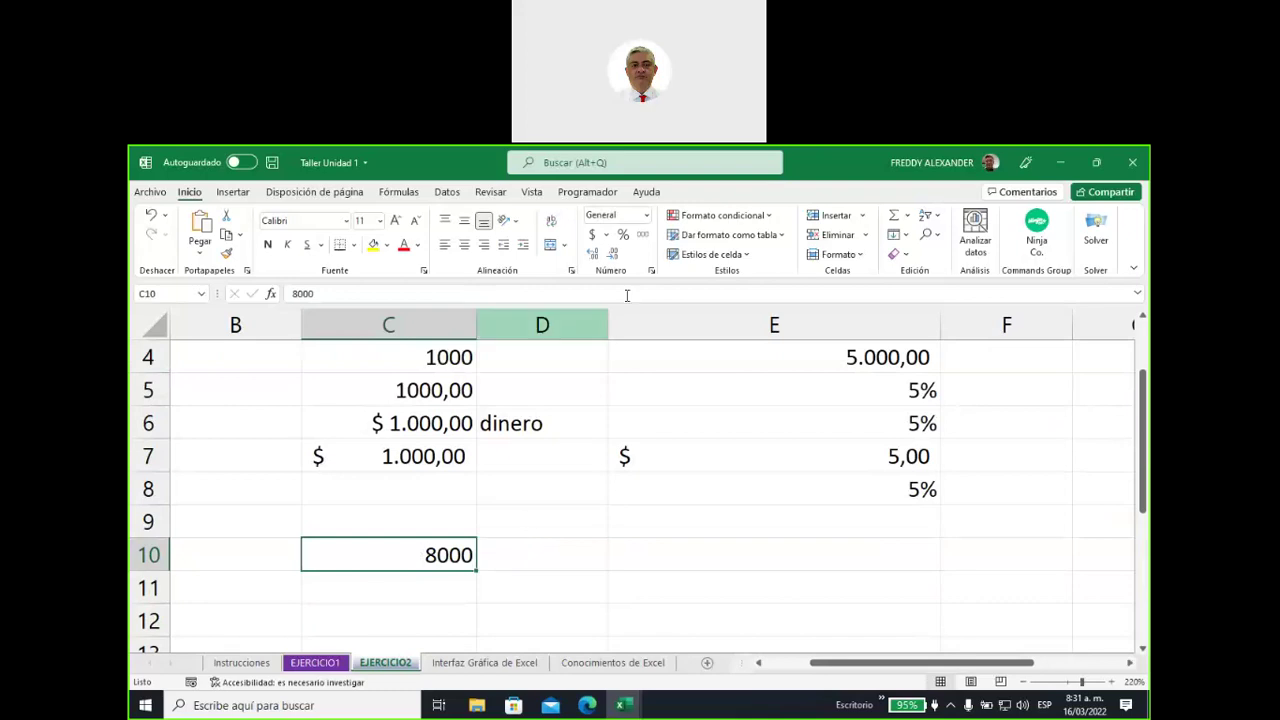
left_click(646, 215)
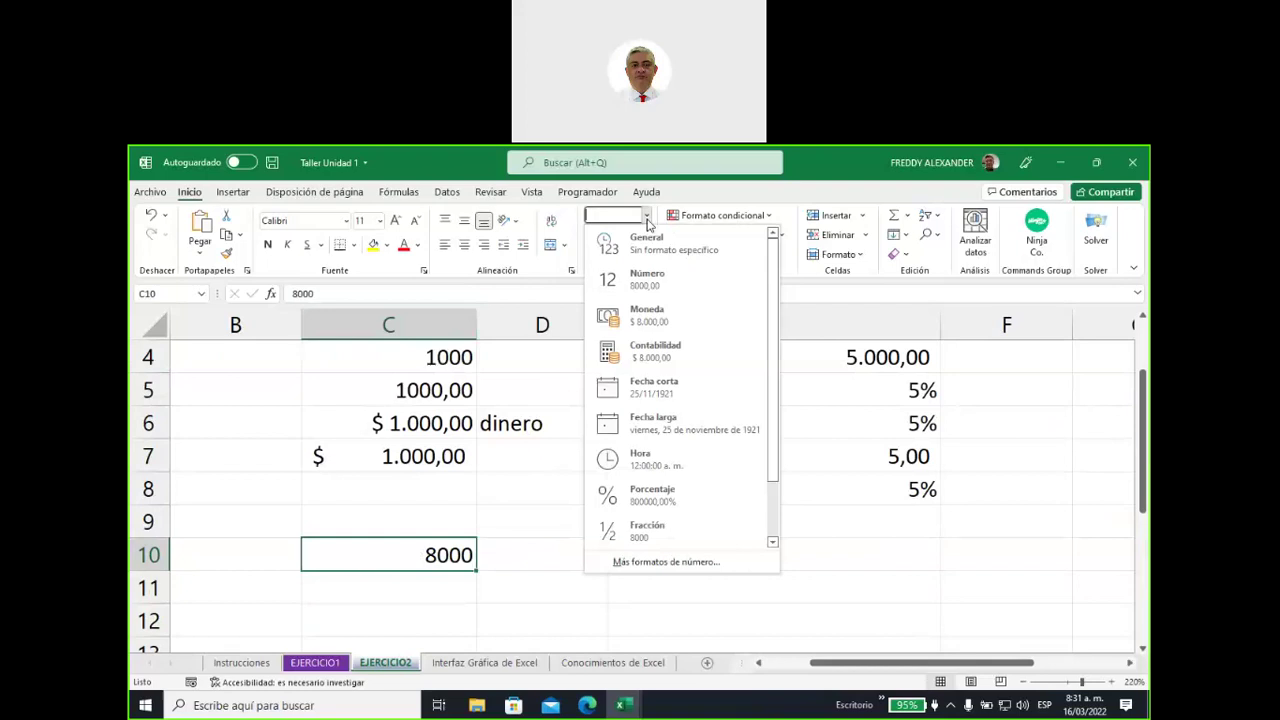
Open 'Más formatos de número...' for C10 and move the Formato de celdas dialog into view
left_click_drag(777, 386, 777, 443)
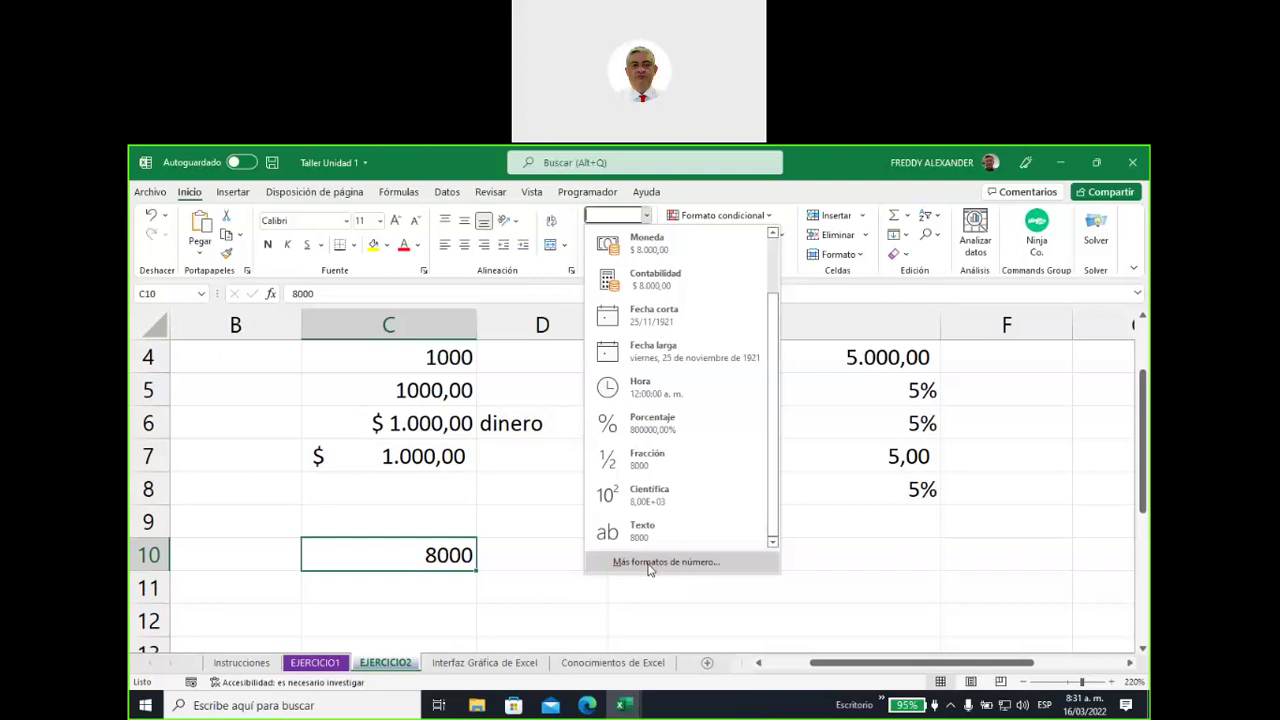
left_click(648, 568)
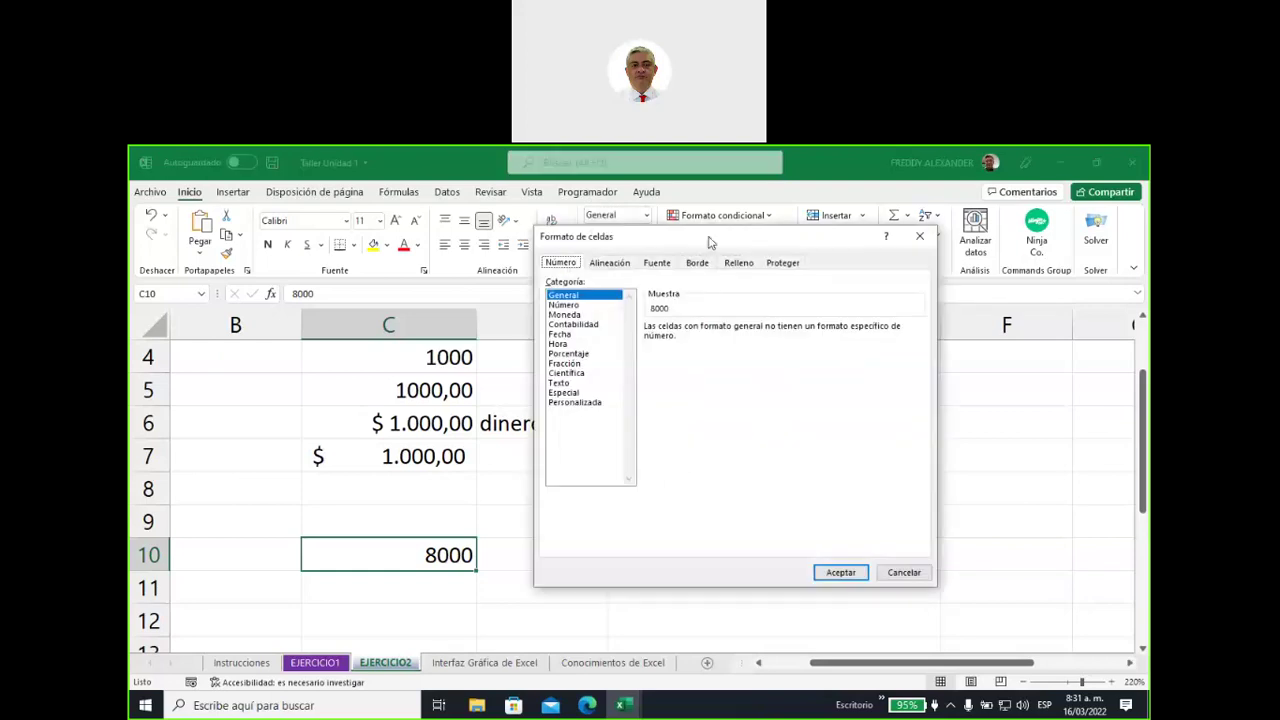
left_click_drag(709, 242, 678, 285)
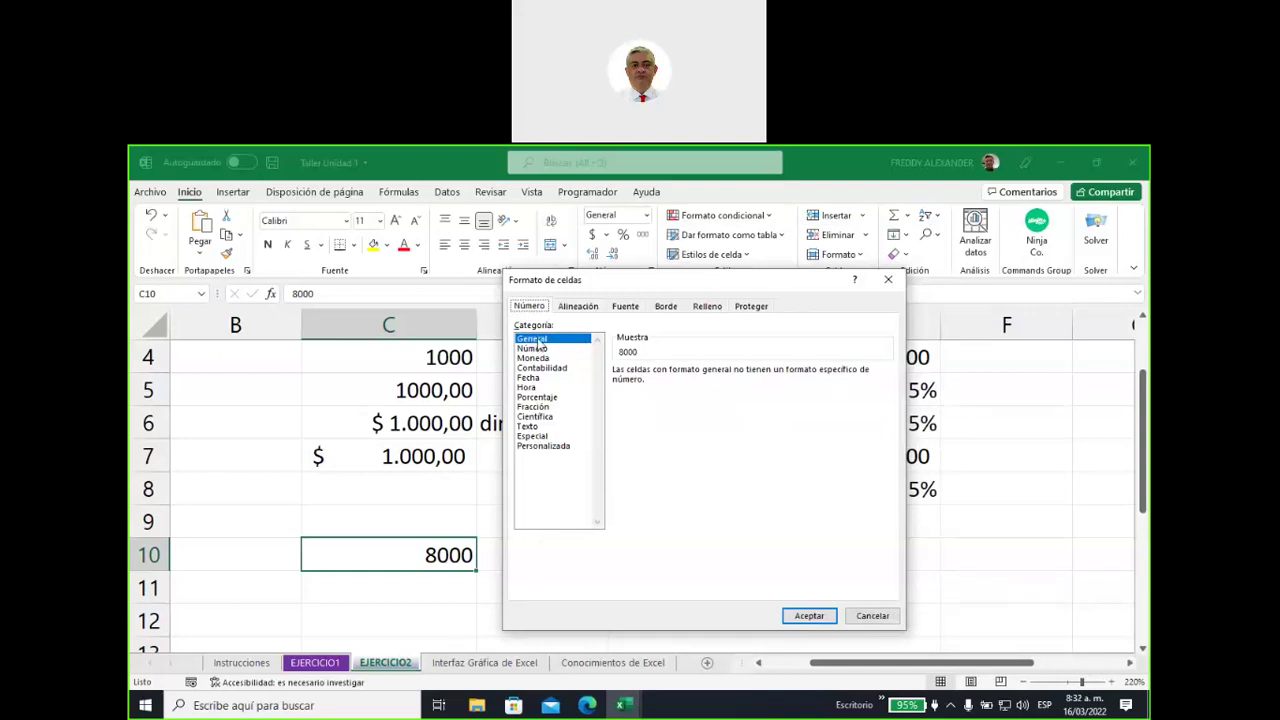
Choose the Número category and compare negative styles, settling on the plain minus-sign option
left_click(539, 348)
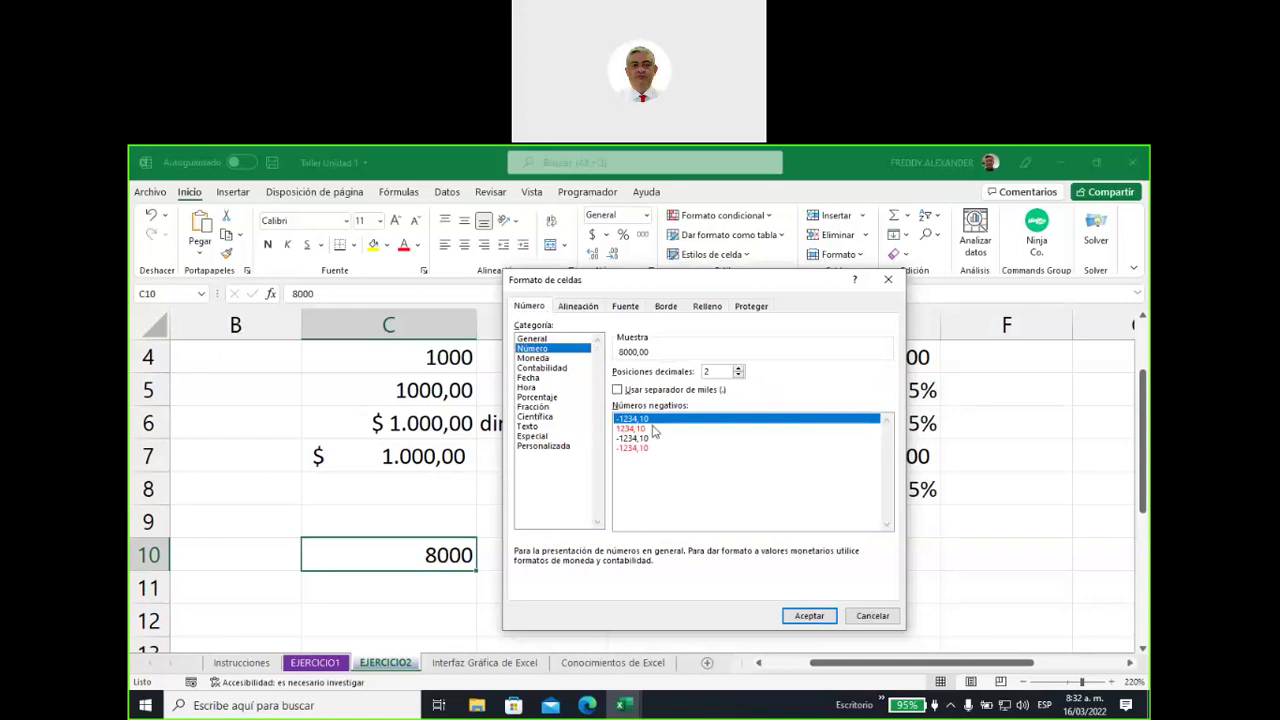
left_click(641, 429)
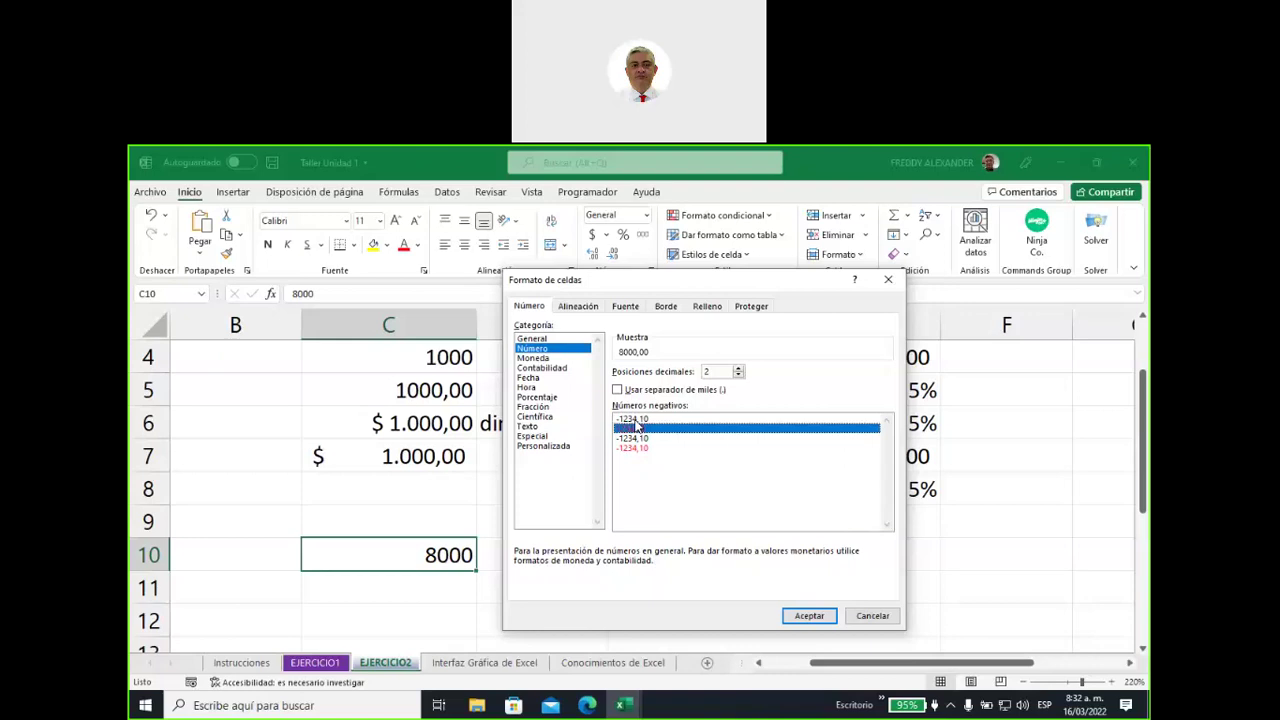
left_click(636, 421)
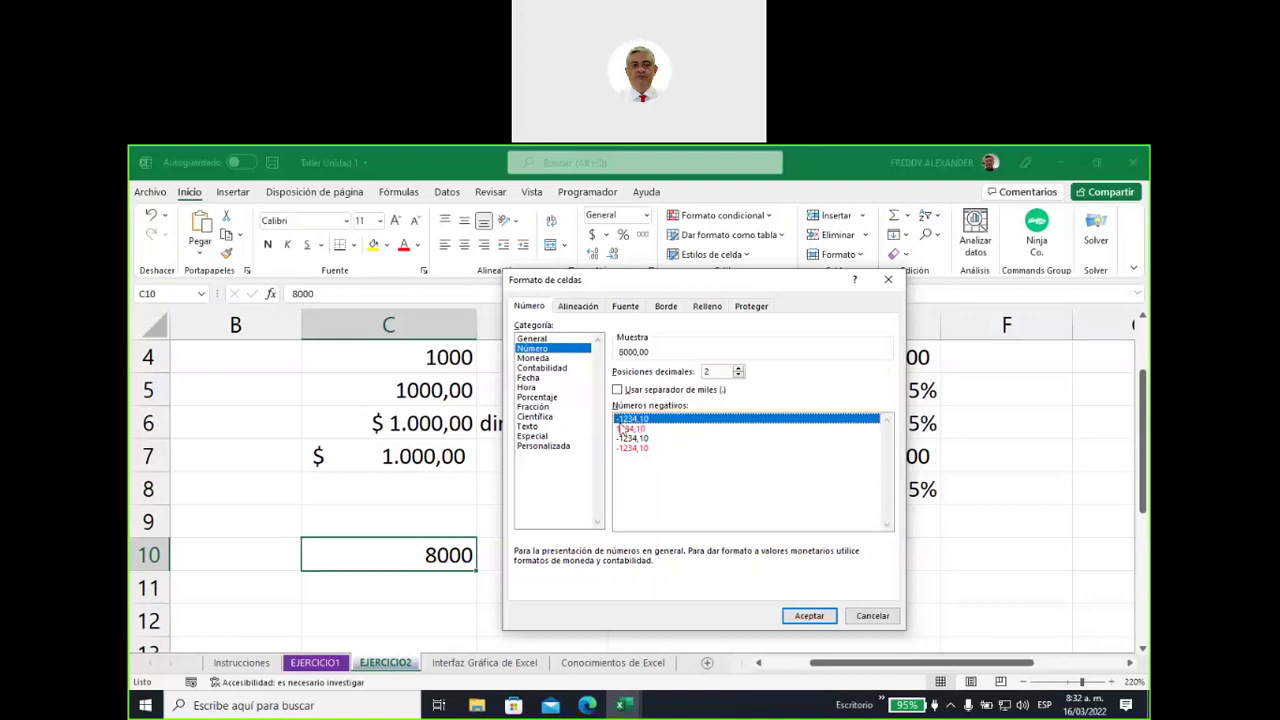
left_click(629, 439)
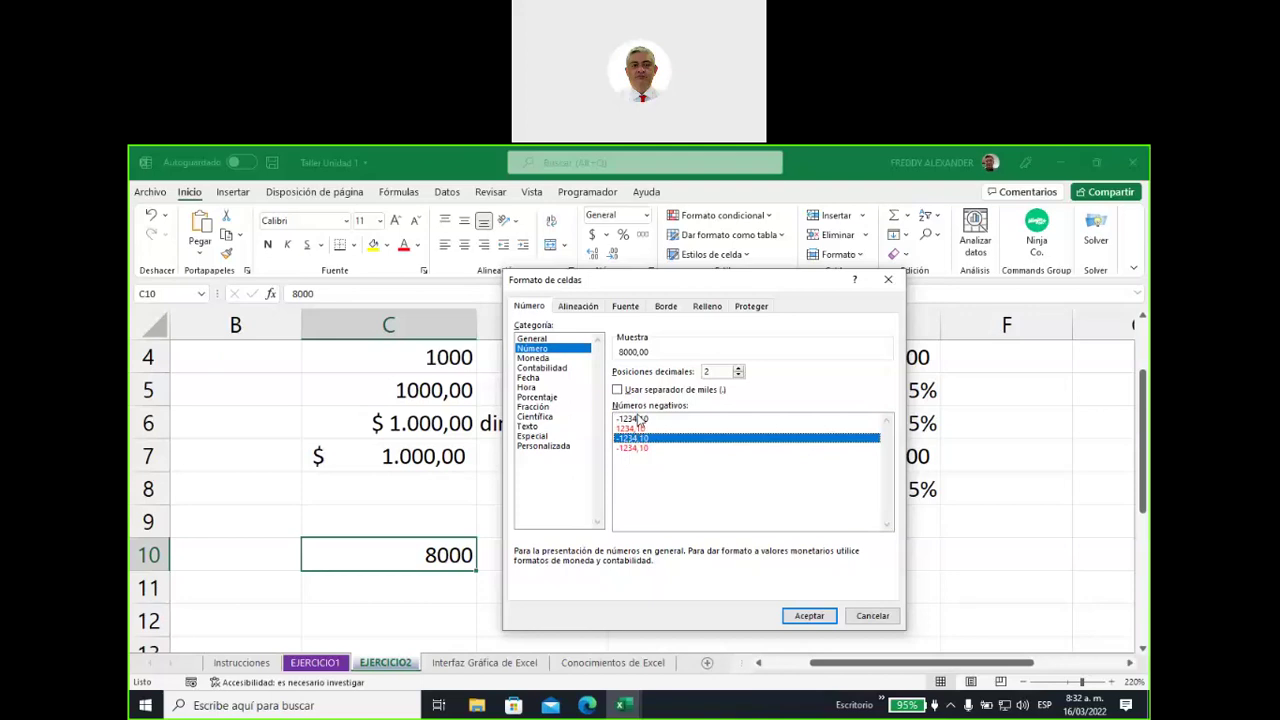
left_click(640, 419)
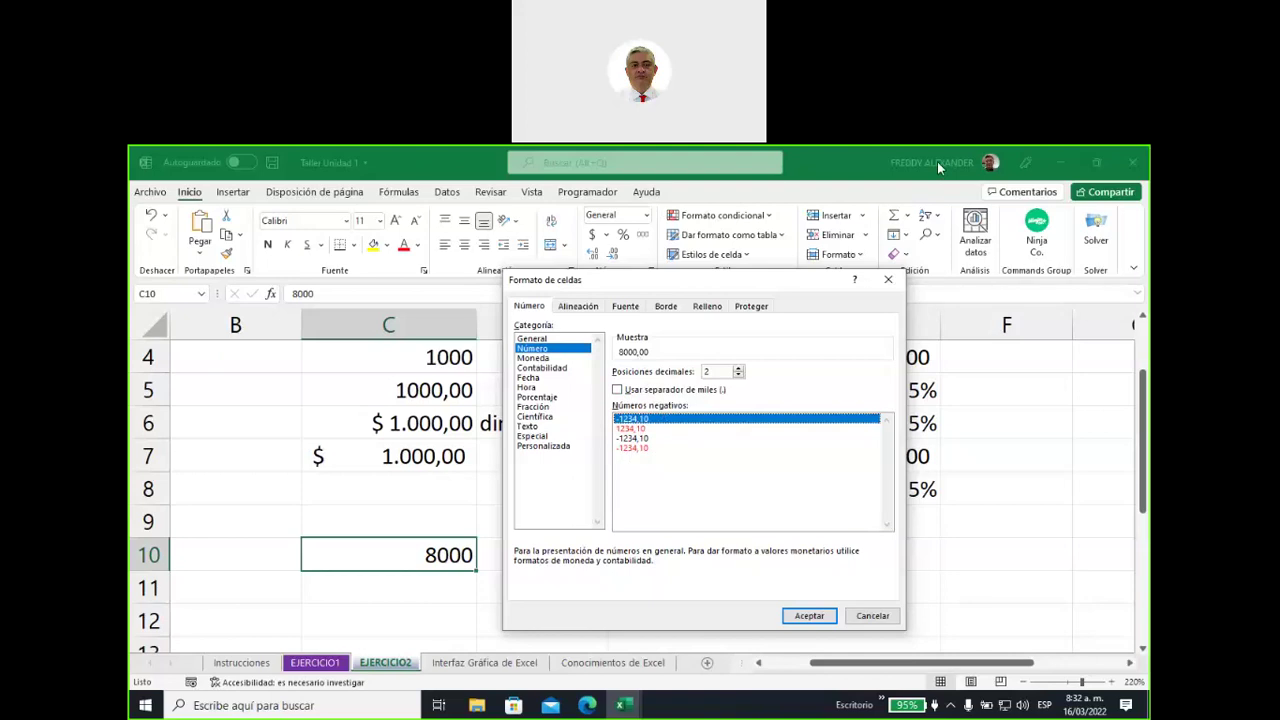
Annotate the decimal places, thousands separator, sample preview and Aceptar button for viewers
mouse_move(714, 333)
left_mouse_down()
mouse_move(699, 360)
mouse_move(710, 355)
left_mouse_up()
mouse_move(781, 334)
left_mouse_down()
mouse_move(753, 367)
mouse_move(786, 357)
left_mouse_up()
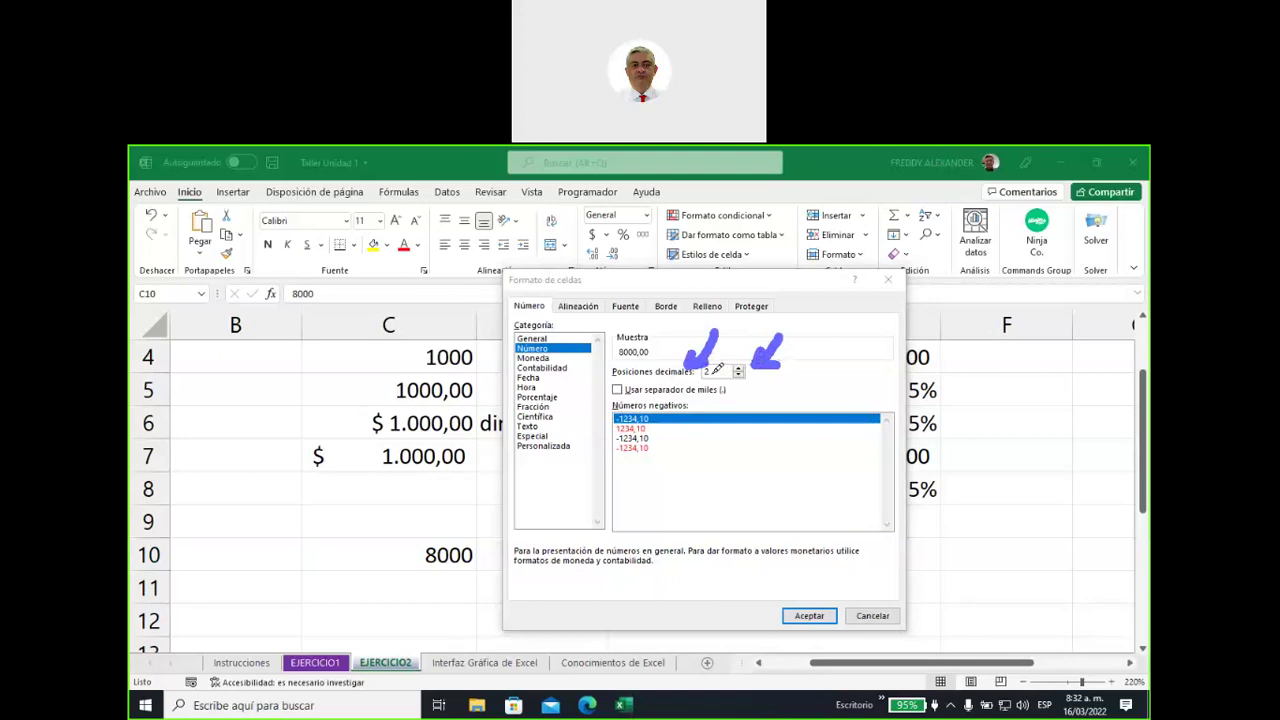
mouse_move(563, 389)
left_mouse_down()
mouse_move(604, 390)
mouse_move(598, 402)
mouse_move(733, 399)
left_mouse_up()
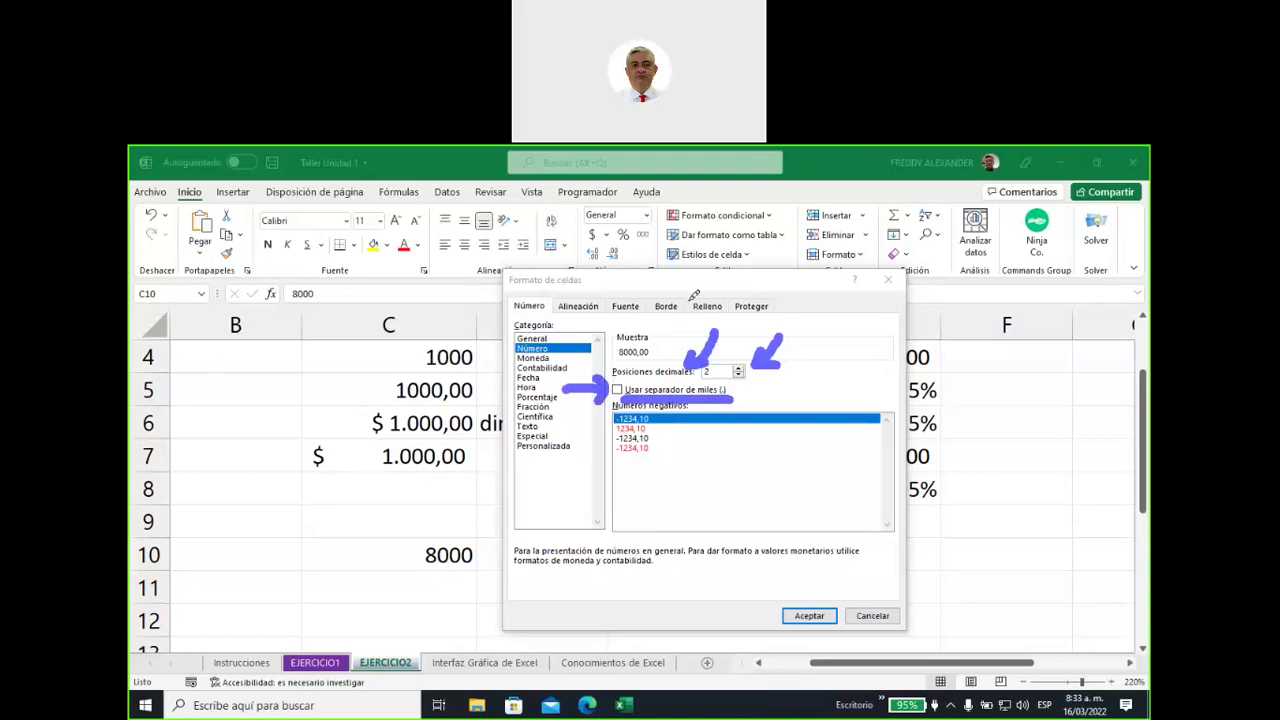
mouse_move(694, 272)
left_mouse_down()
mouse_move(642, 362)
mouse_move(672, 326)
left_mouse_up()
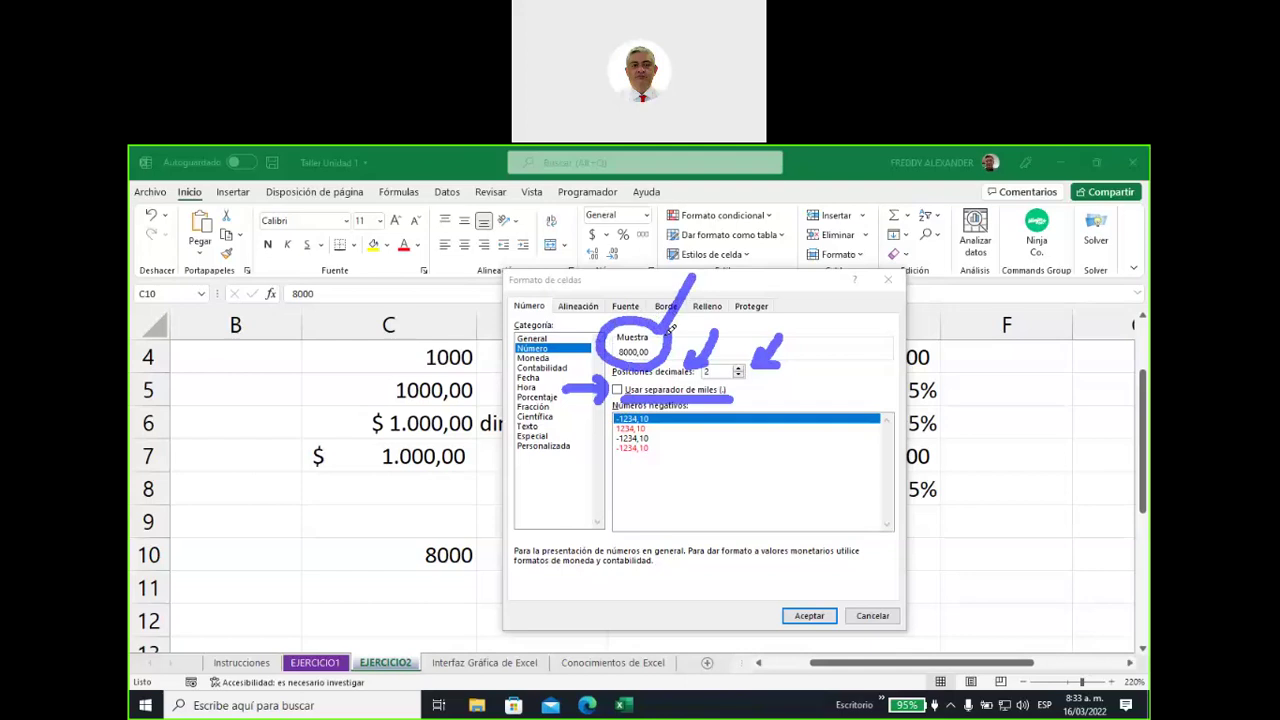
mouse_move(792, 508)
left_mouse_down()
mouse_move(762, 608)
mouse_move(791, 588)
left_mouse_up()
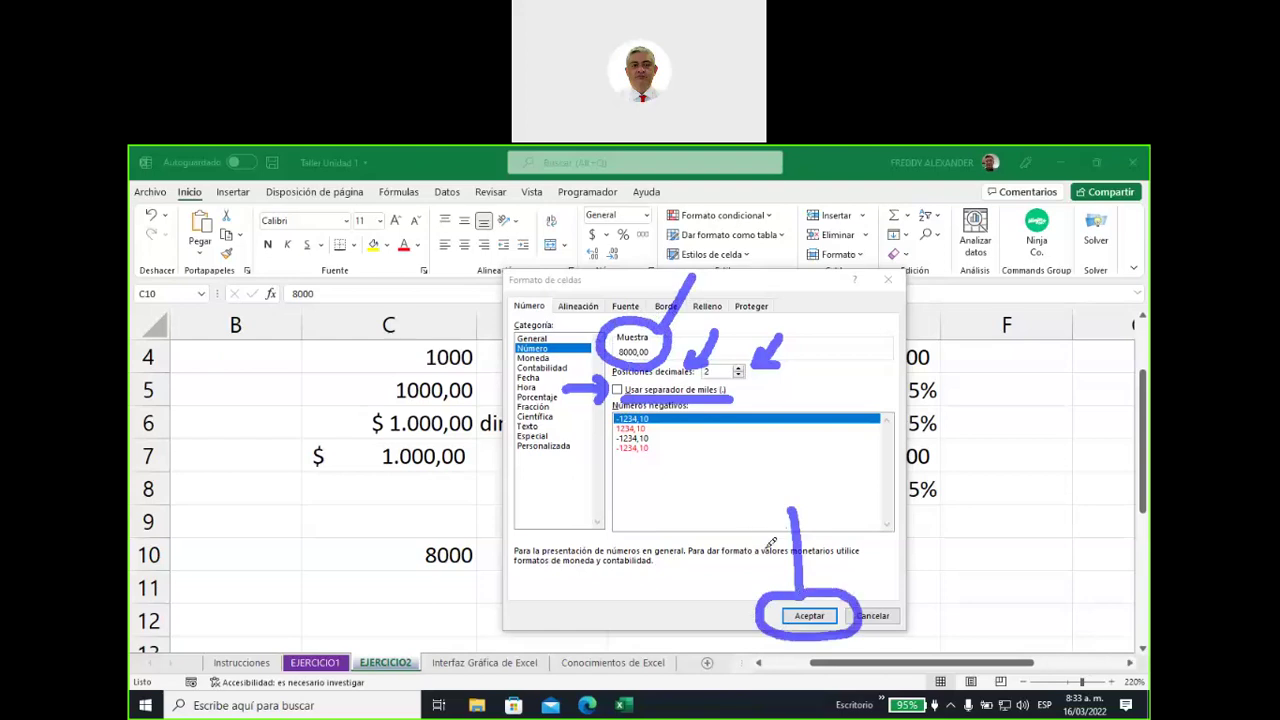
left_click_drag(772, 560, 822, 560)
Give C10 3 decimal places, a thousands separator and red minus-sign negatives, showing 8.000,000
key("Escape")
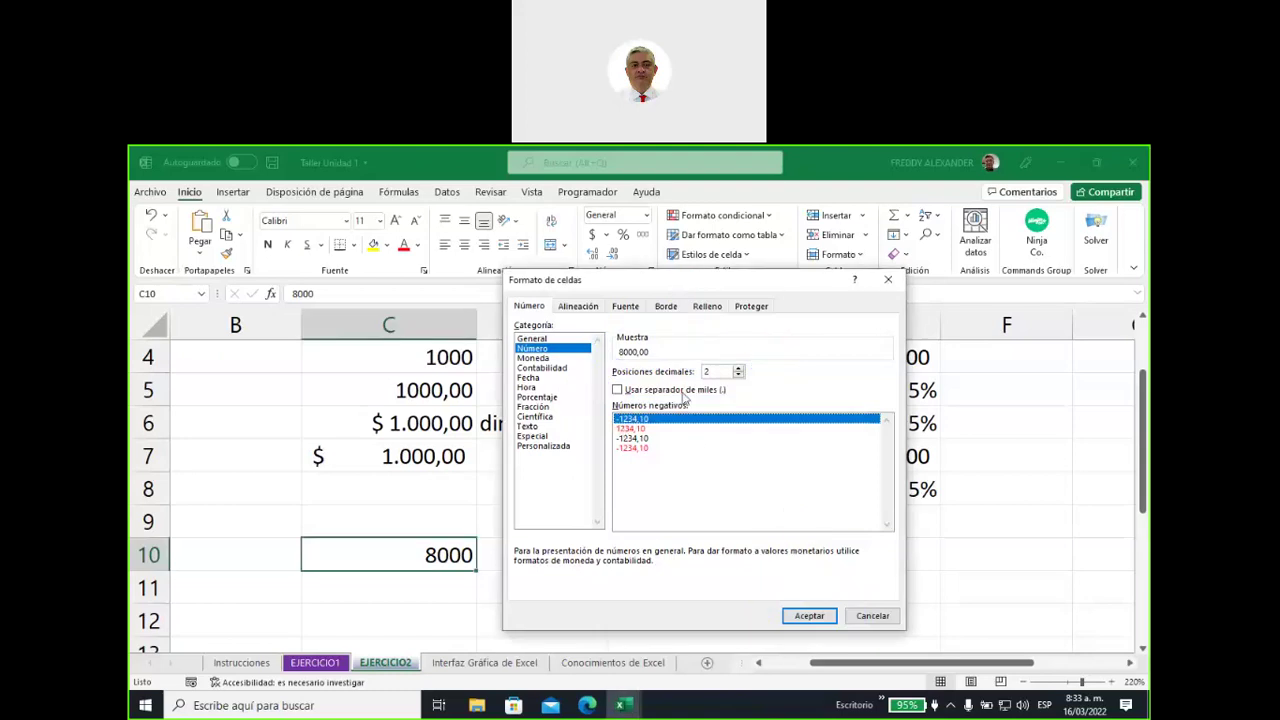
left_click(739, 368)
left_click(617, 390)
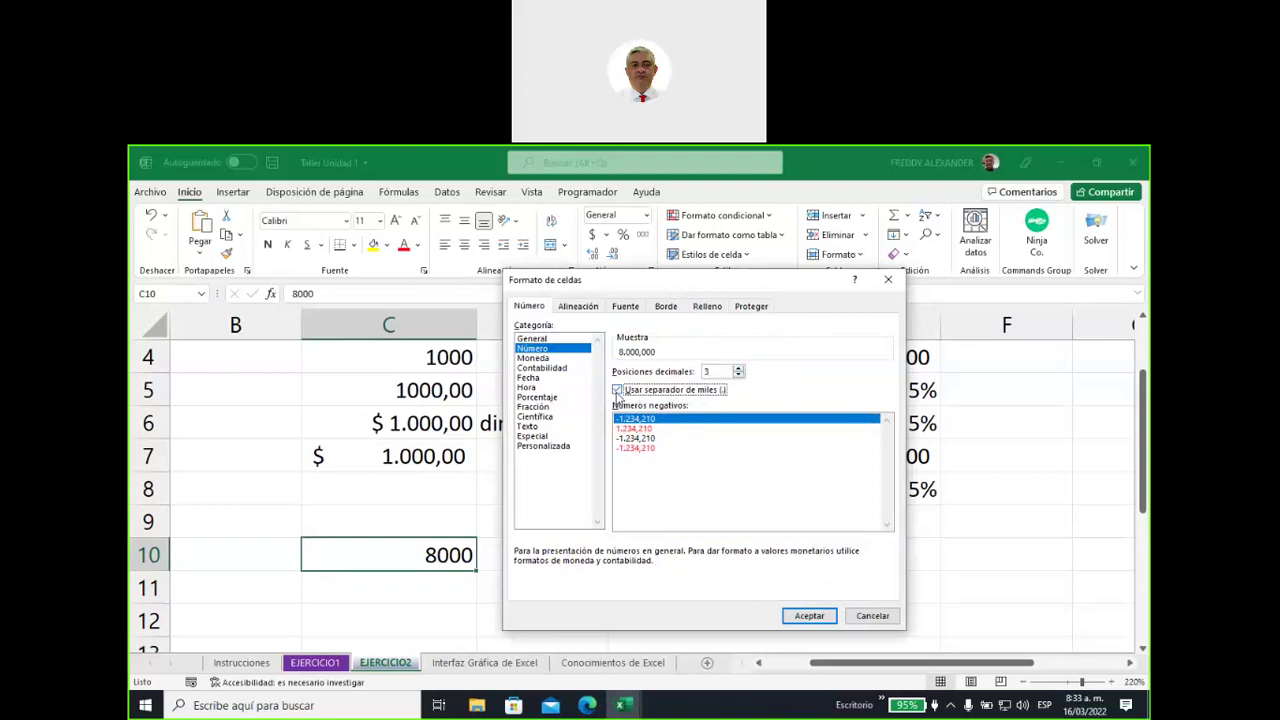
left_click(640, 449)
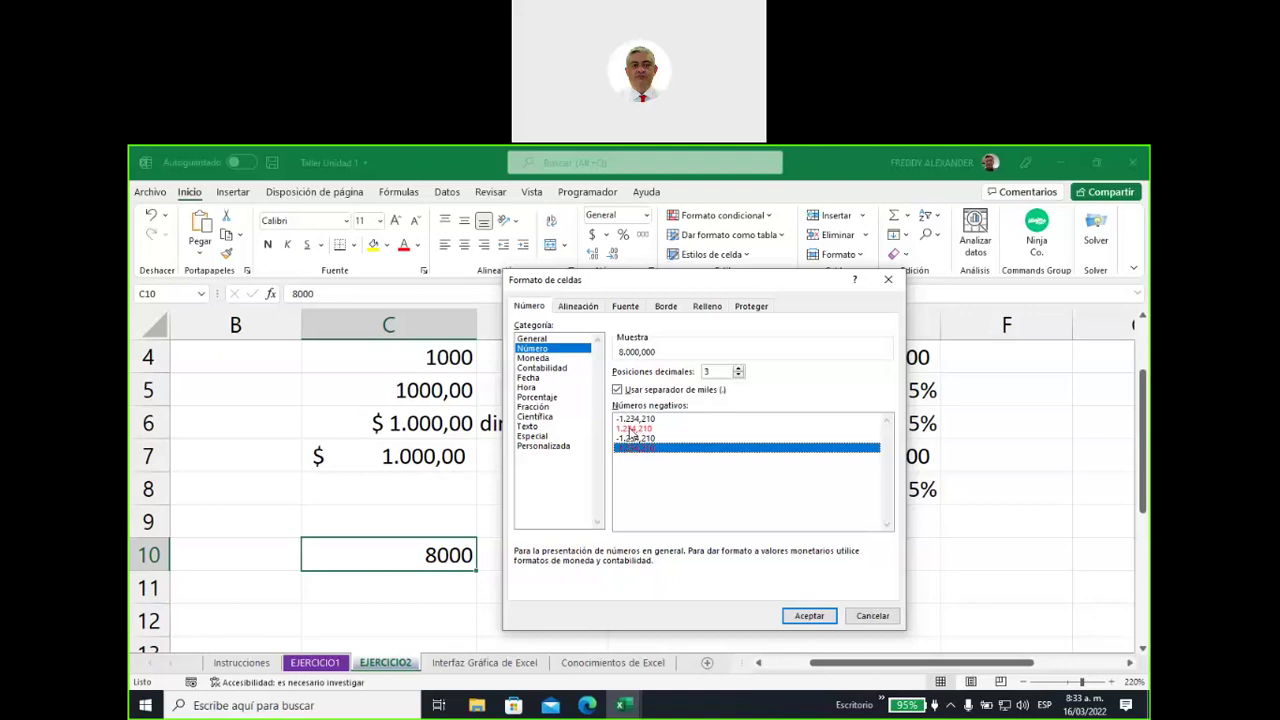
left_click(638, 428)
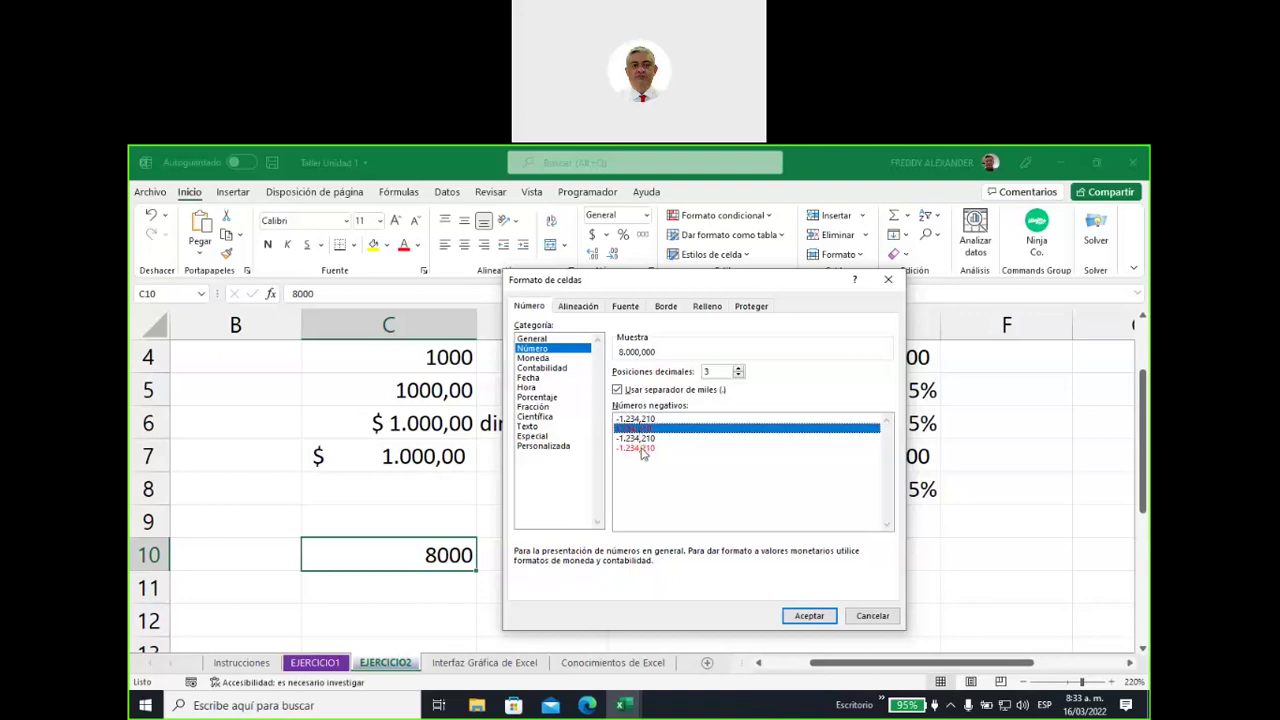
left_click(643, 449)
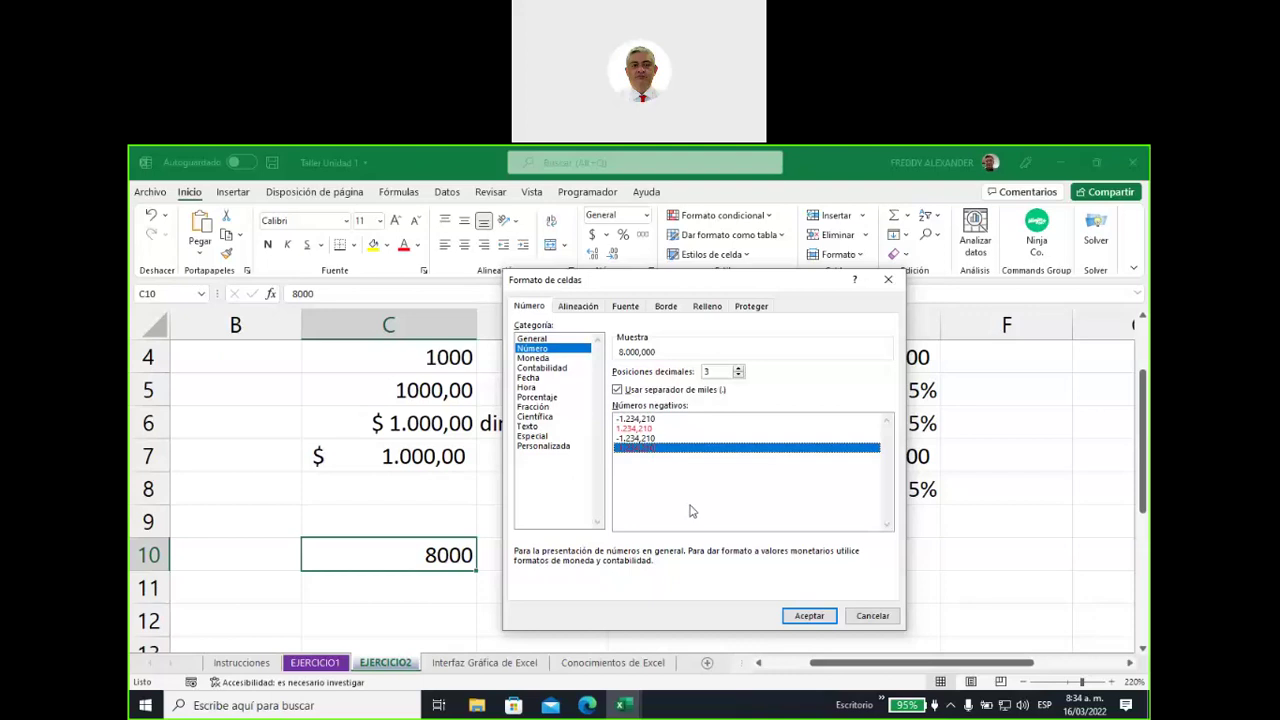
left_click(810, 616)
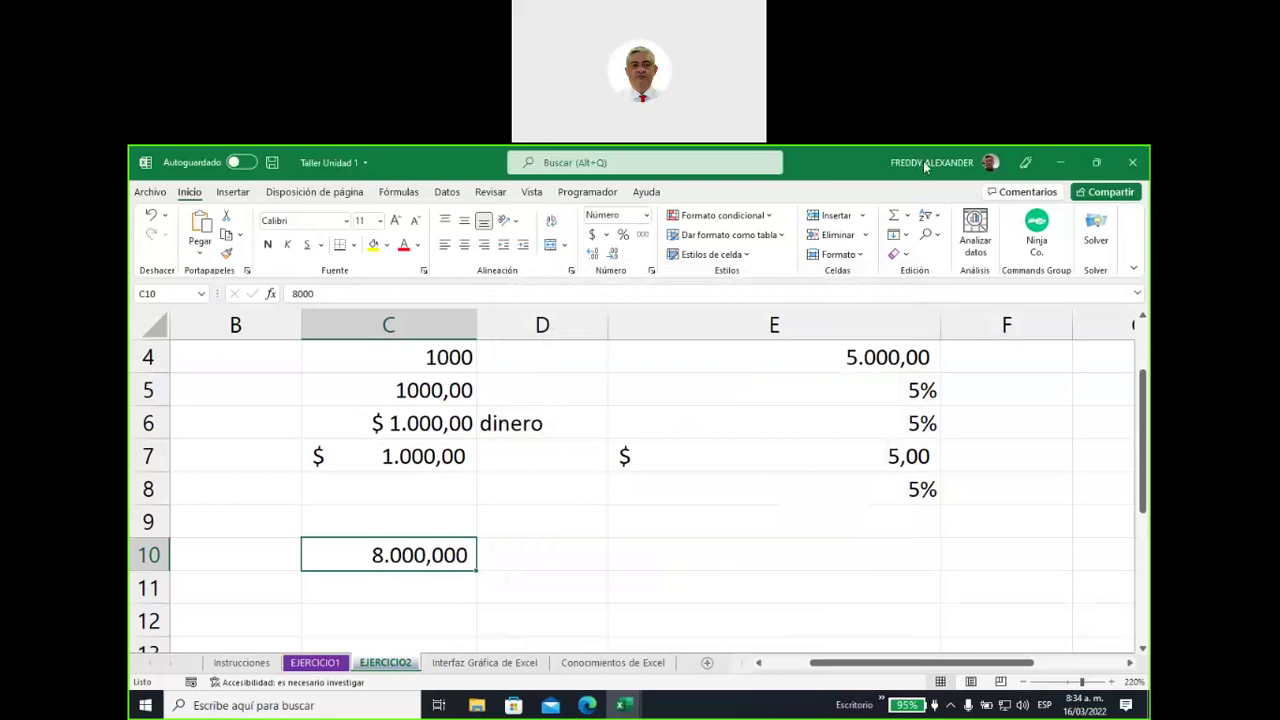
Point out C10's formatted 8.000,000 value with annotation arrows, then clear them
mouse_move(522, 468)
left_mouse_down()
mouse_move(443, 534)
mouse_move(478, 528)
left_mouse_up()
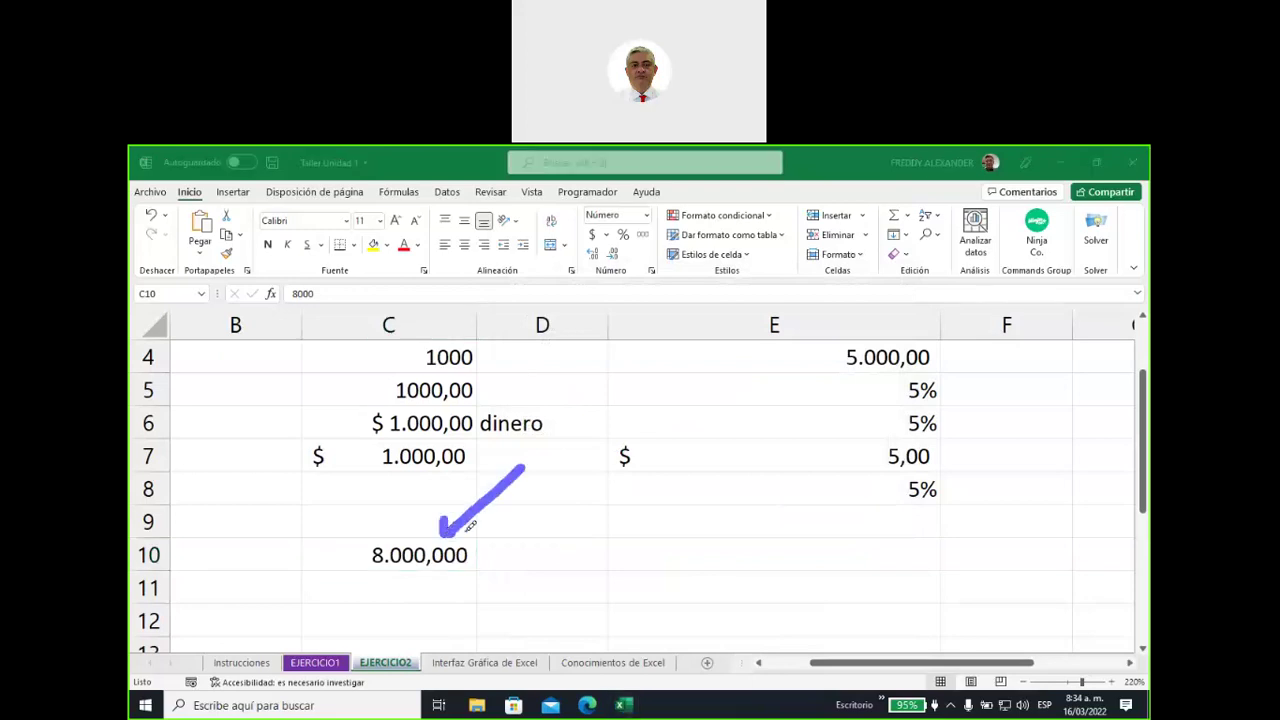
mouse_move(339, 482)
left_mouse_down()
mouse_move(379, 535)
mouse_move(383, 503)
left_mouse_up()
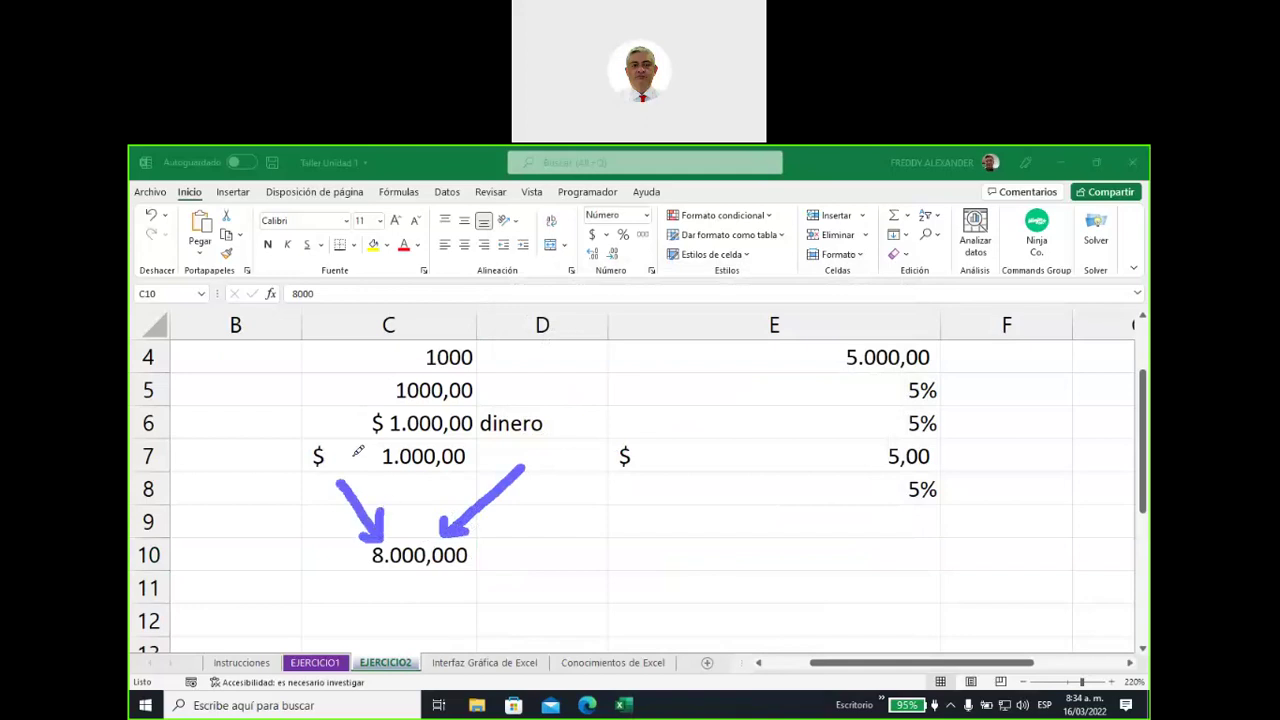
key("Escape")
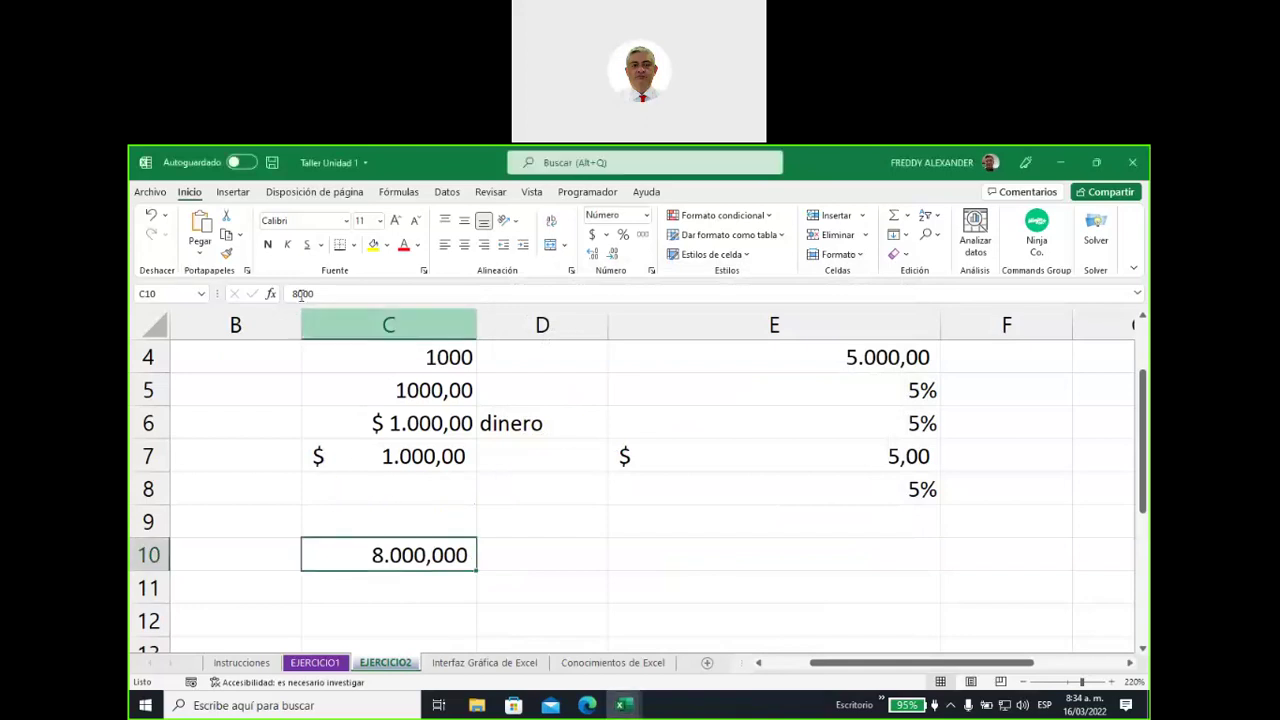
Make C10 -8000 so it displays in red as -8.000,000
left_click(294, 293)
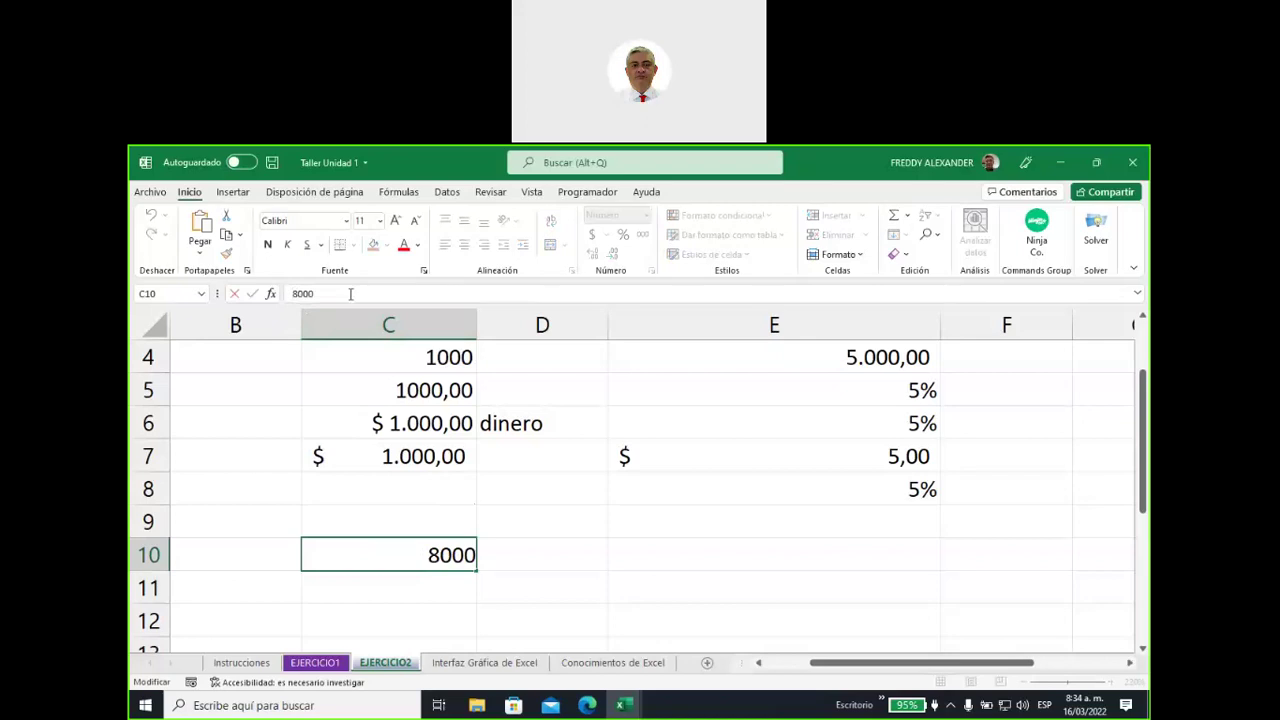
type("-")
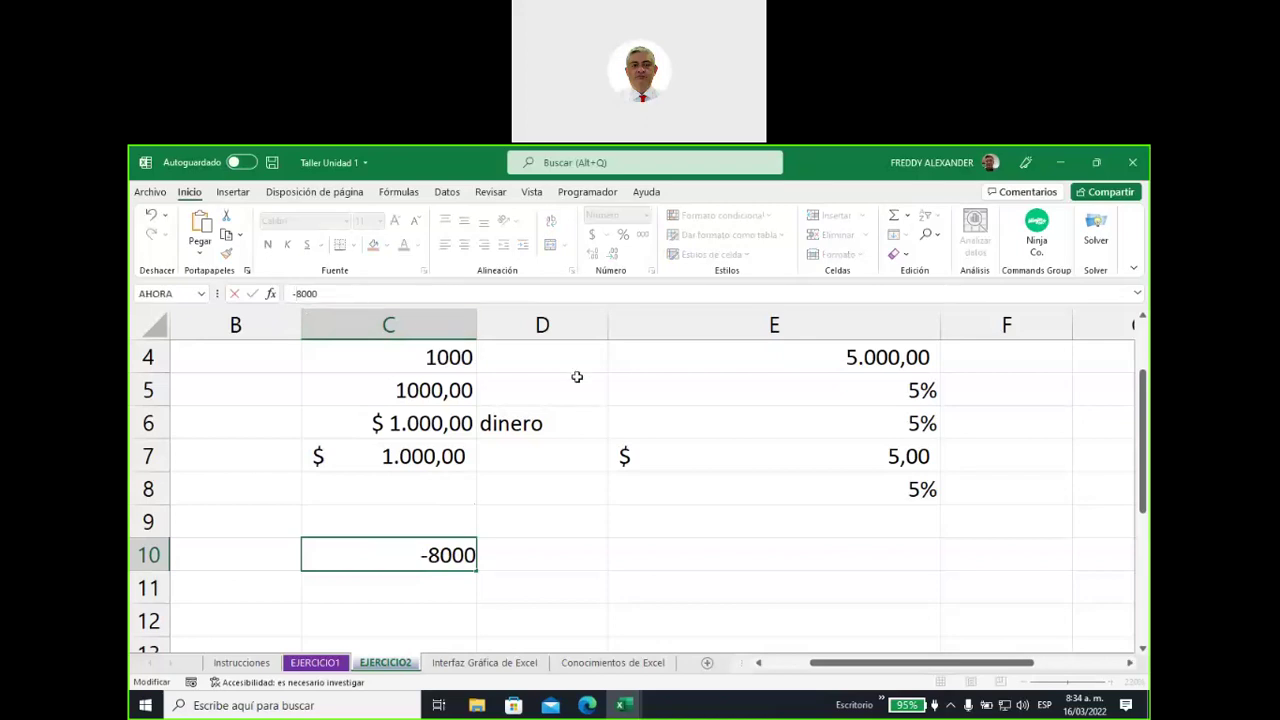
key("Return")
left_click(469, 558)
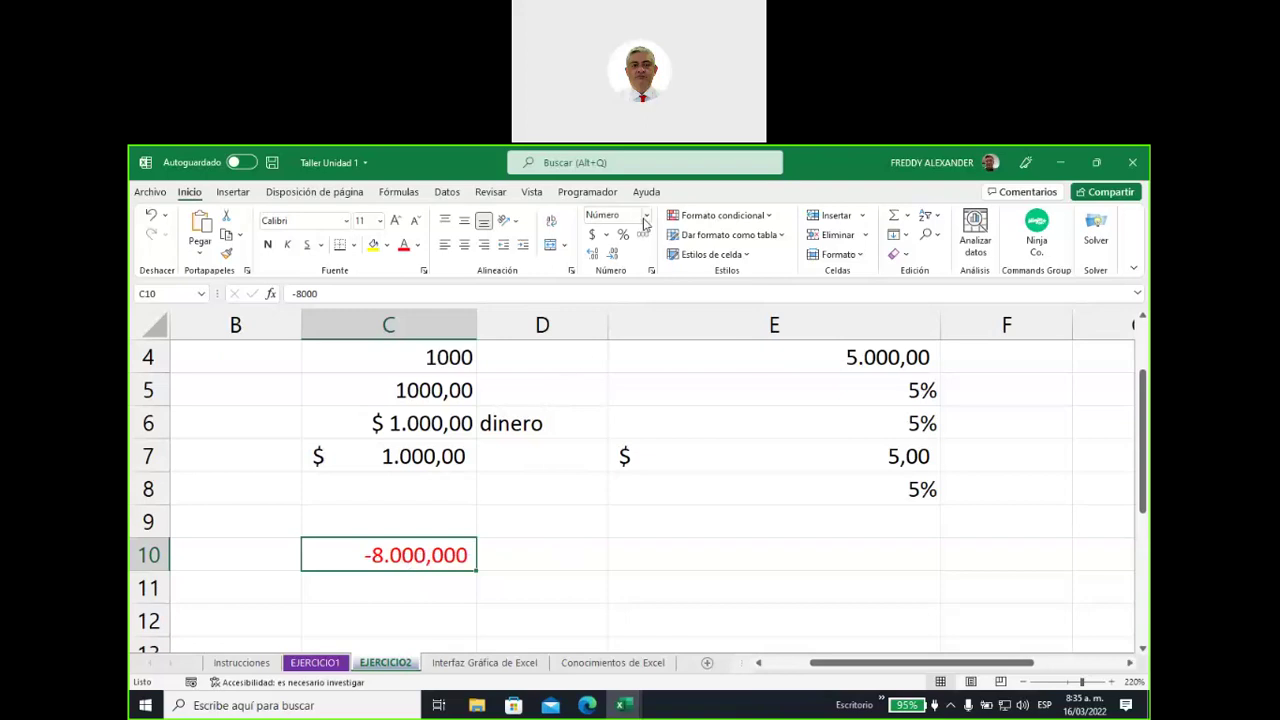
Switch C10 (-8.000,000) to the Moneda category and expand its Símbolo list
left_click(646, 222)
scroll(670, 450, "down", 2)
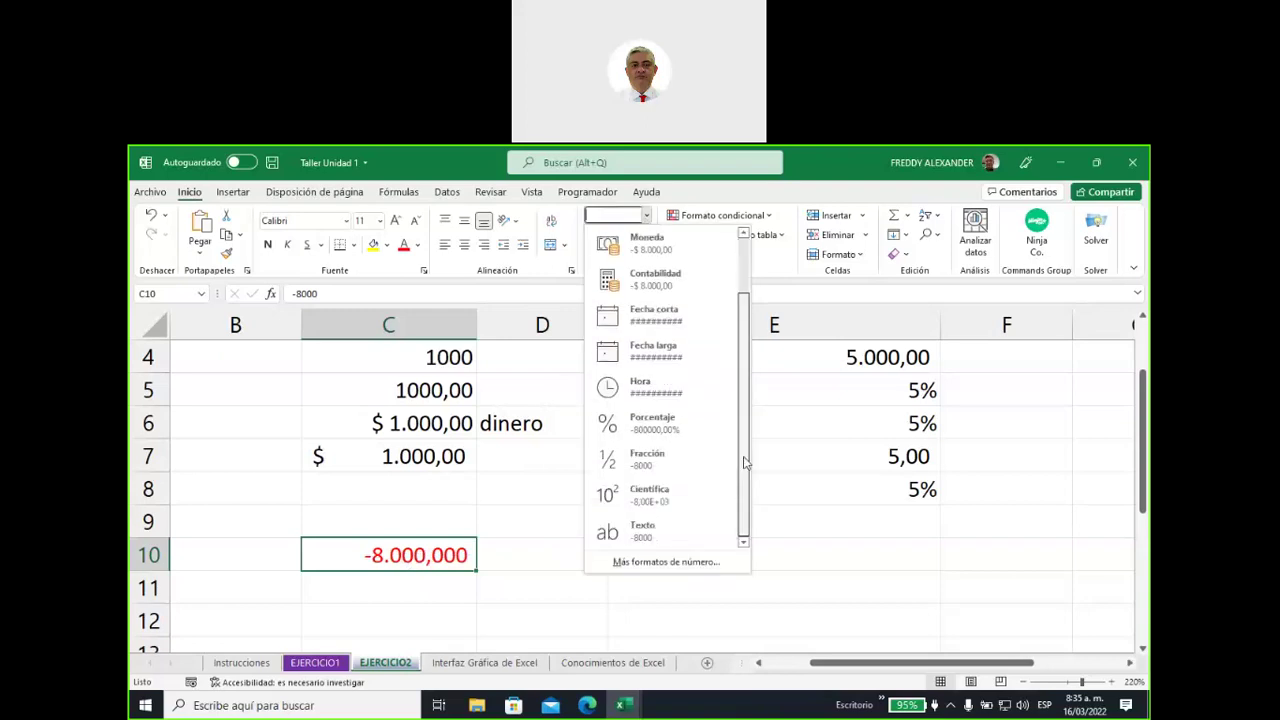
left_click(664, 562)
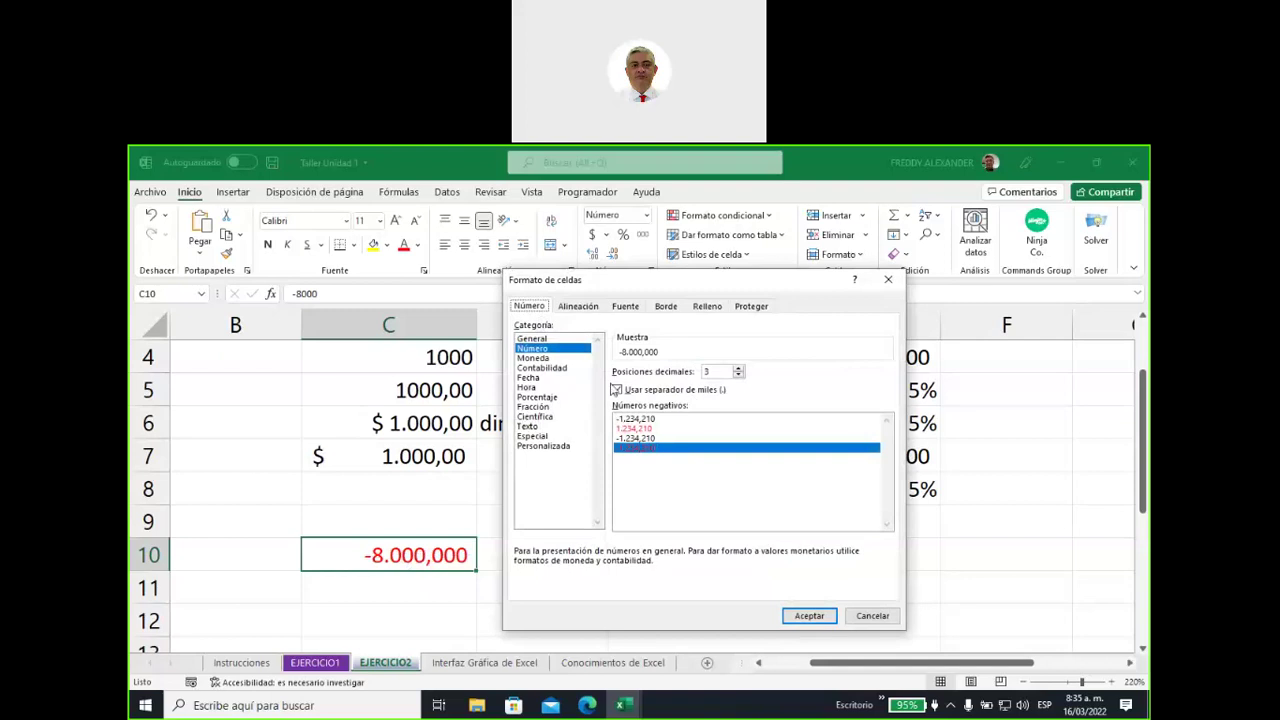
left_click(543, 358)
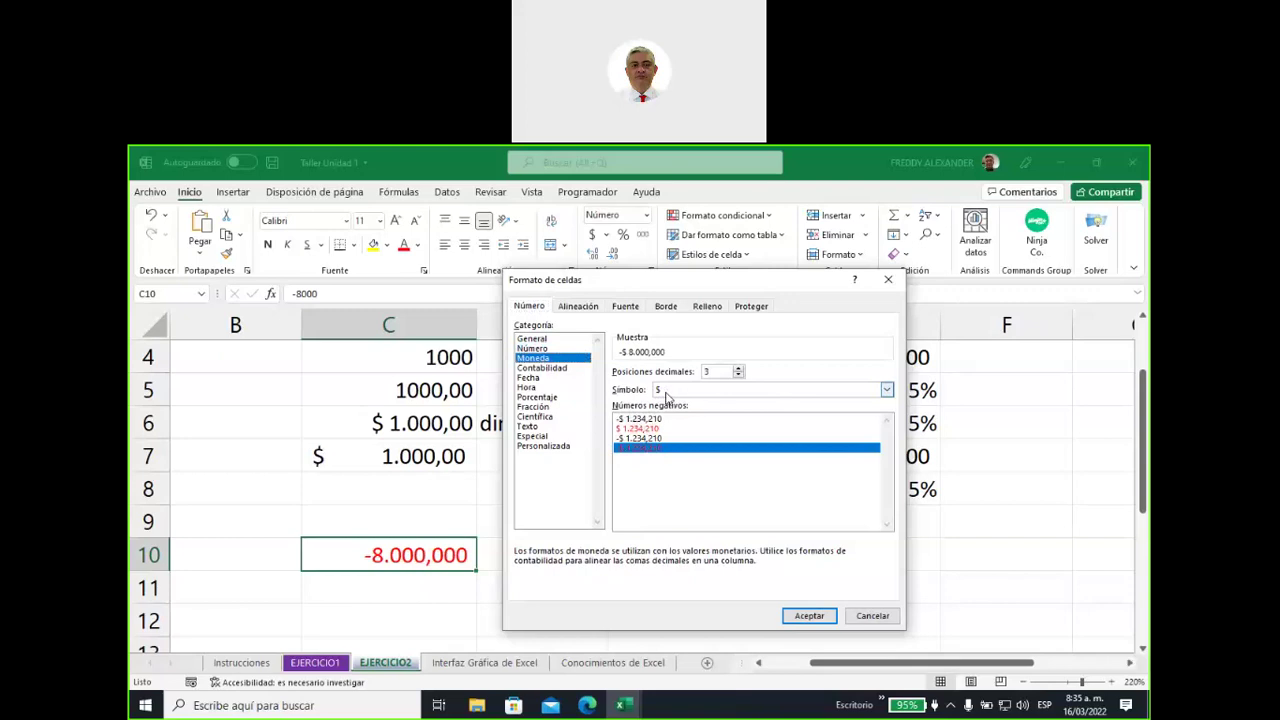
left_click(888, 392)
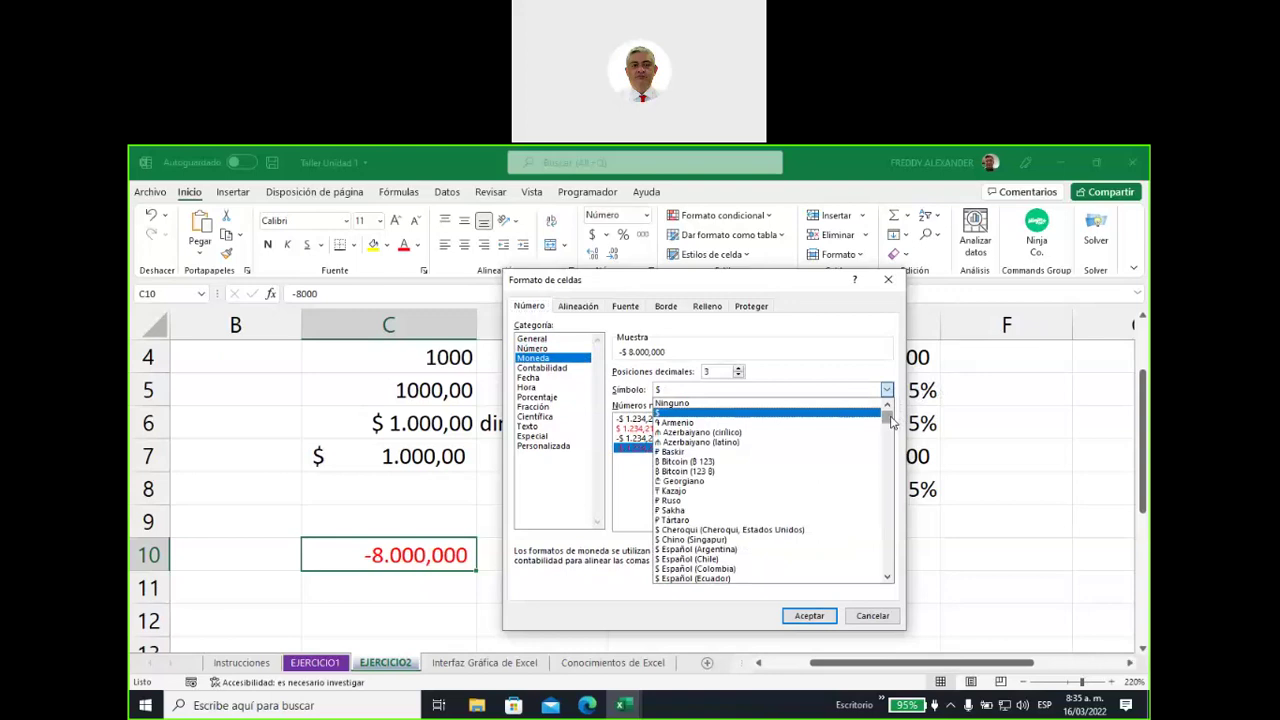
Browse the currency symbols and keep $ for C10's Moneda format
left_click_drag(891, 422, 893, 442)
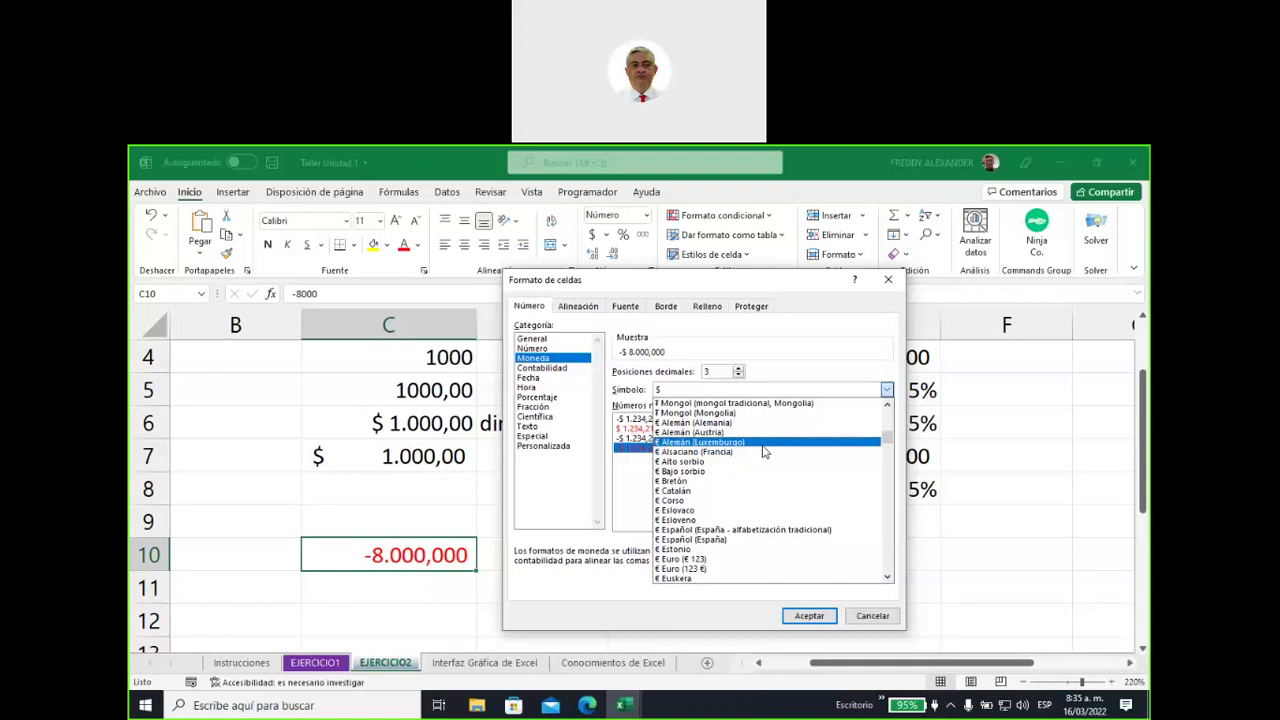
left_click_drag(889, 440, 891, 467)
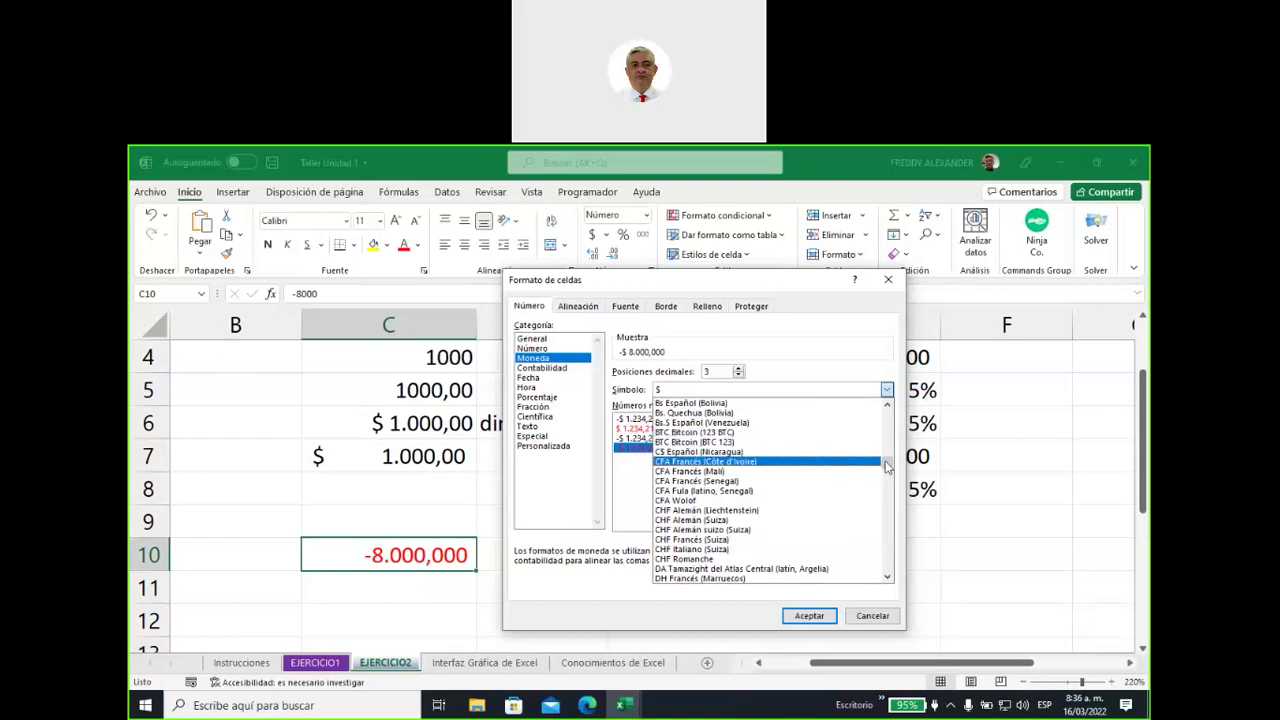
left_click_drag(886, 467, 887, 492)
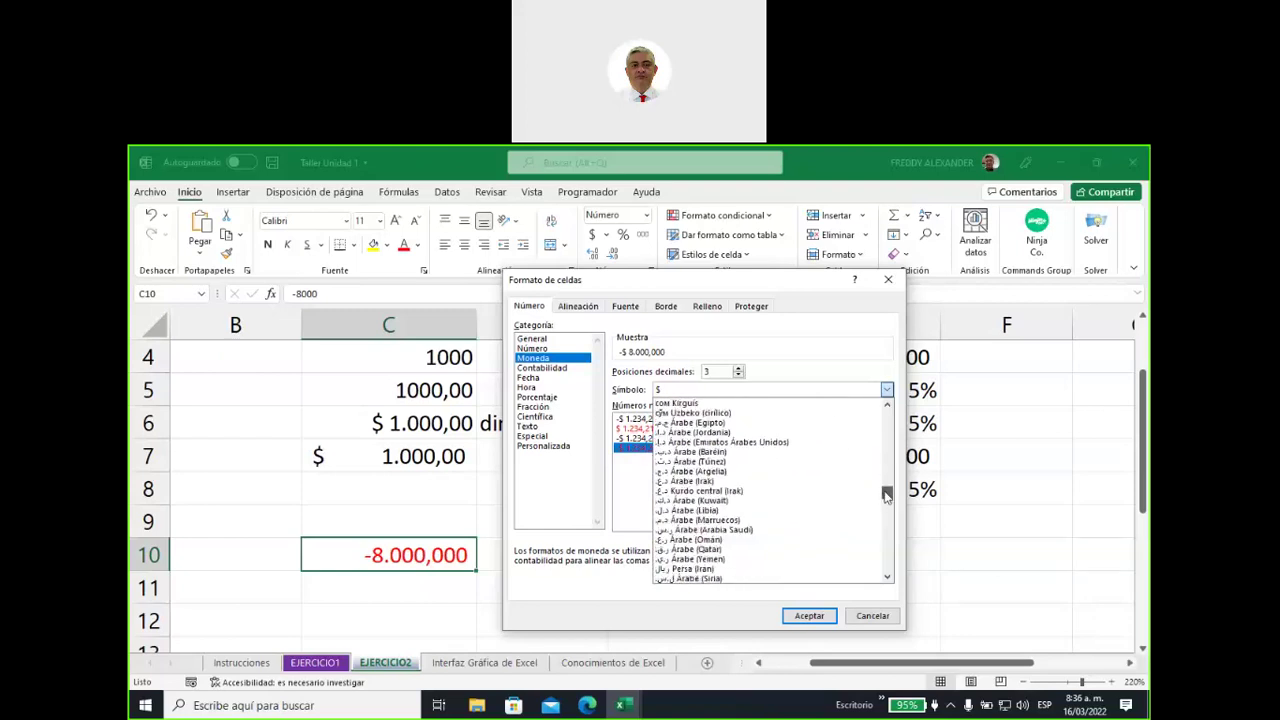
left_click(813, 357)
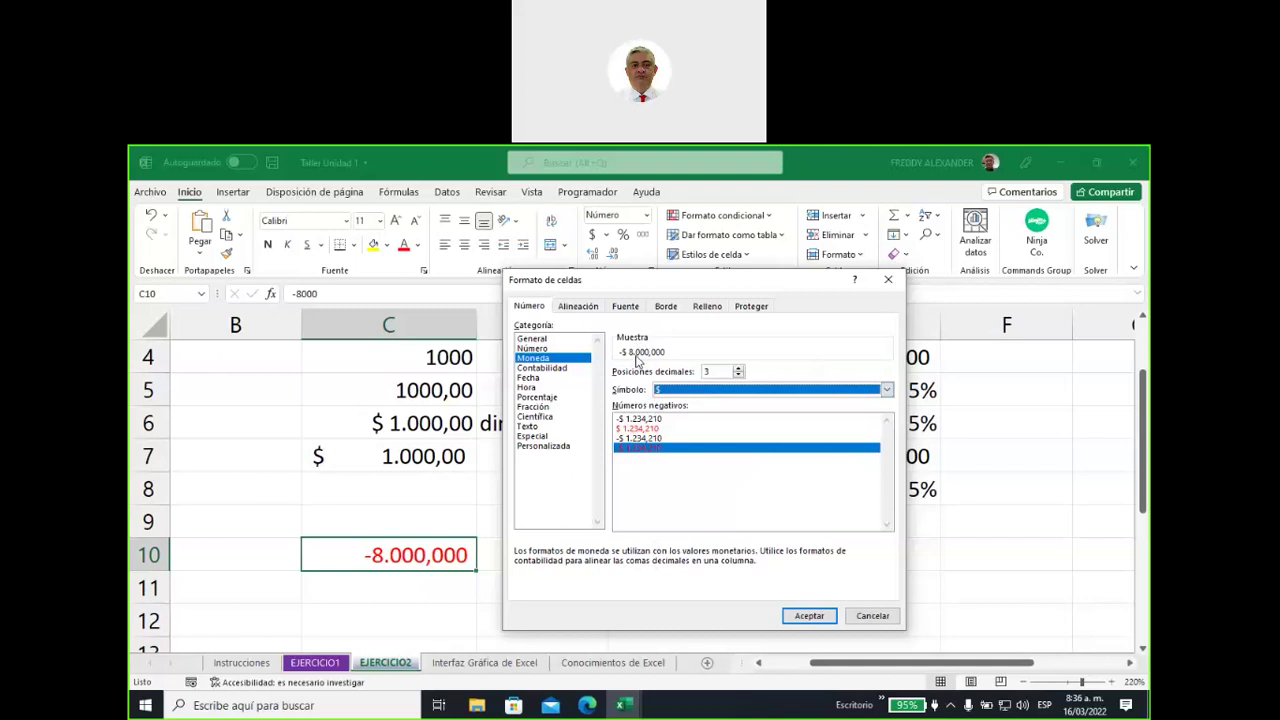
Preview the Contabilidad and 14/03/2012 Fecha formats for C10, then cancel without changes
left_click(545, 369)
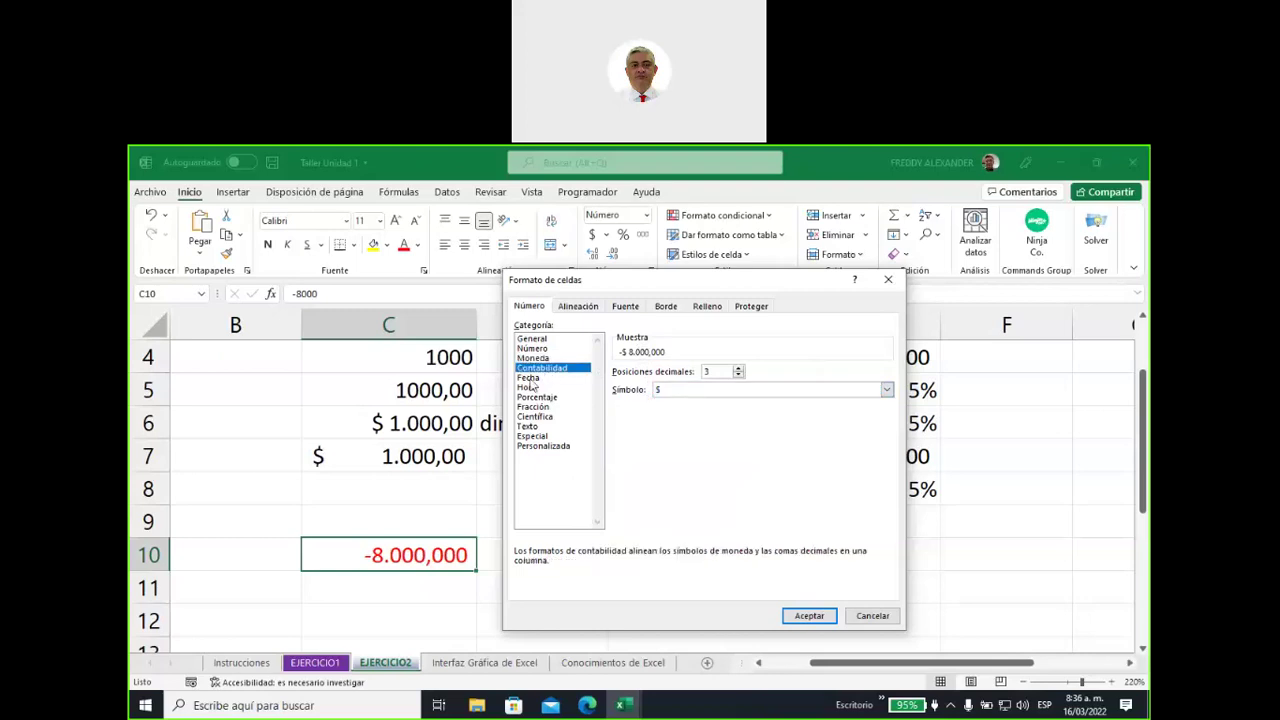
left_click(529, 378)
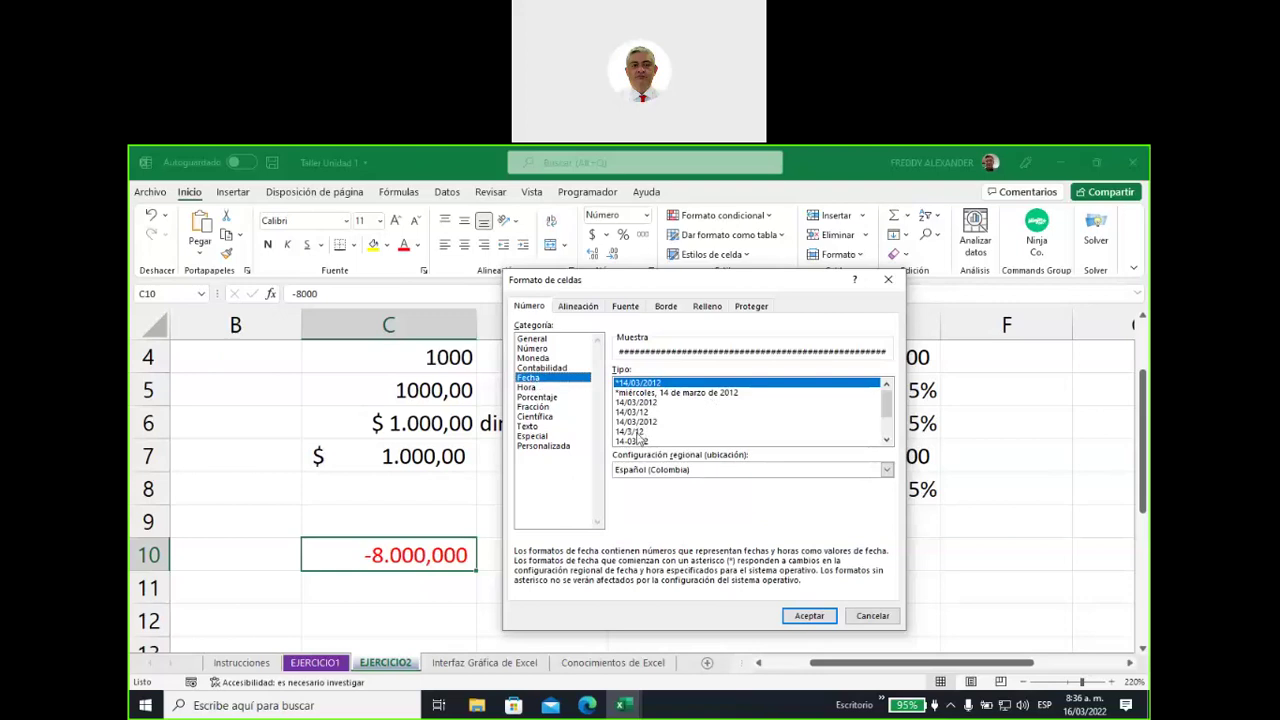
left_click(637, 422)
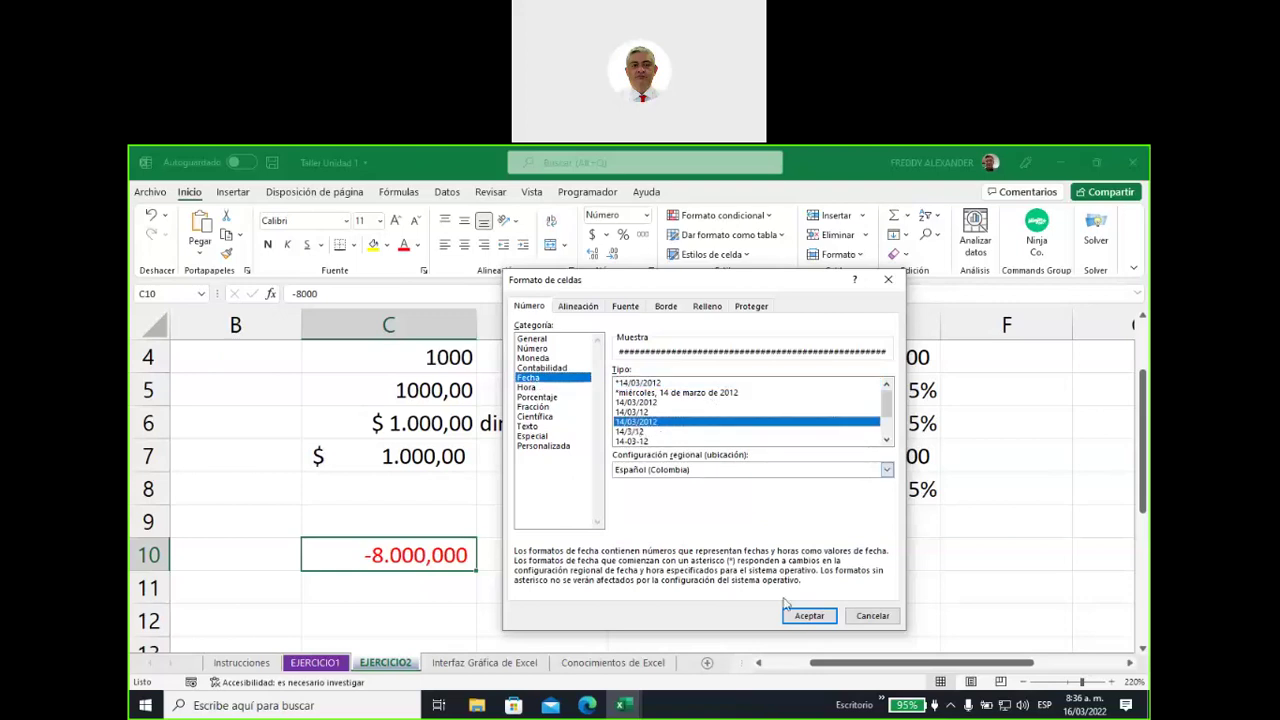
left_click(872, 616)
left_click(634, 532)
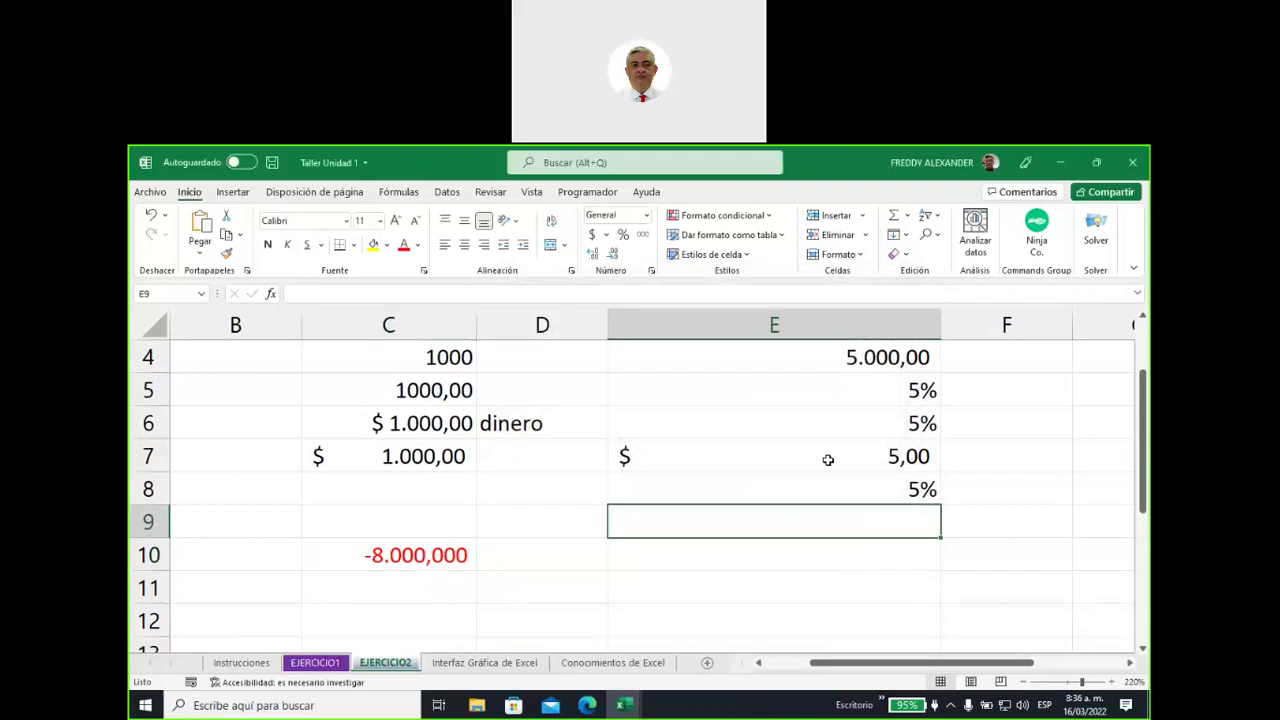
Enter the date 13/04/2020 in cell E10
left_click(663, 548)
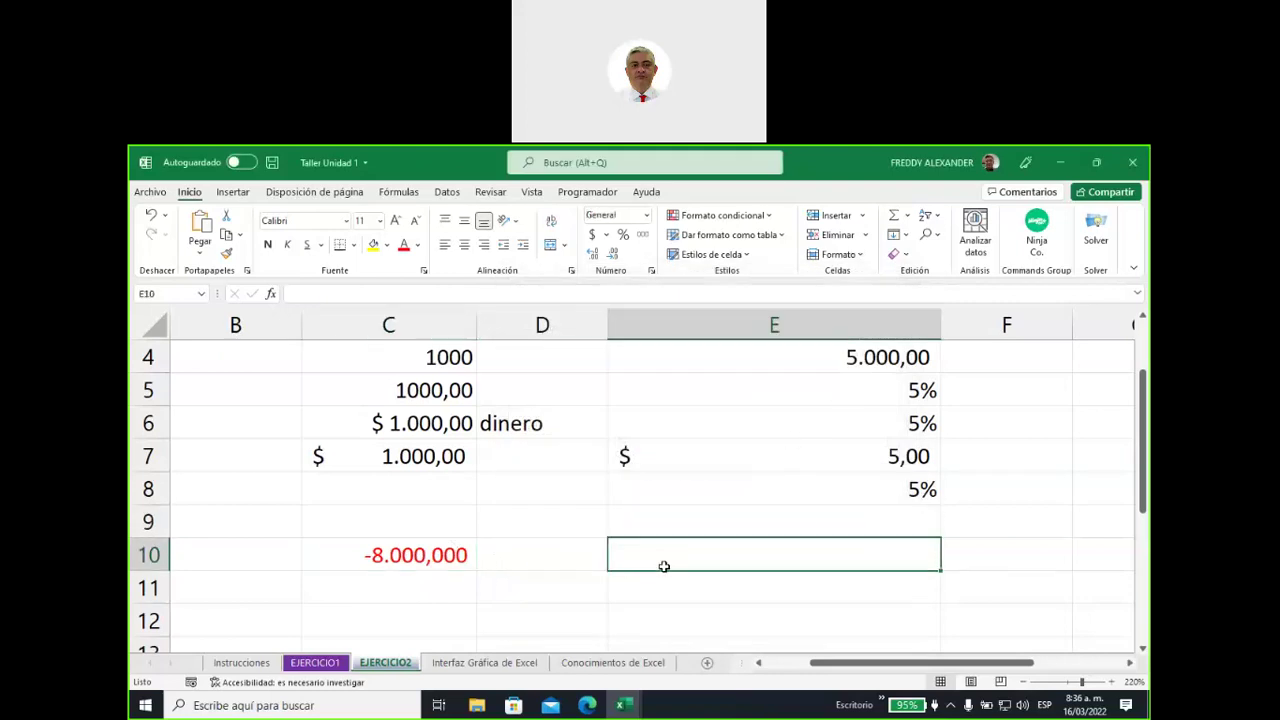
type("13")
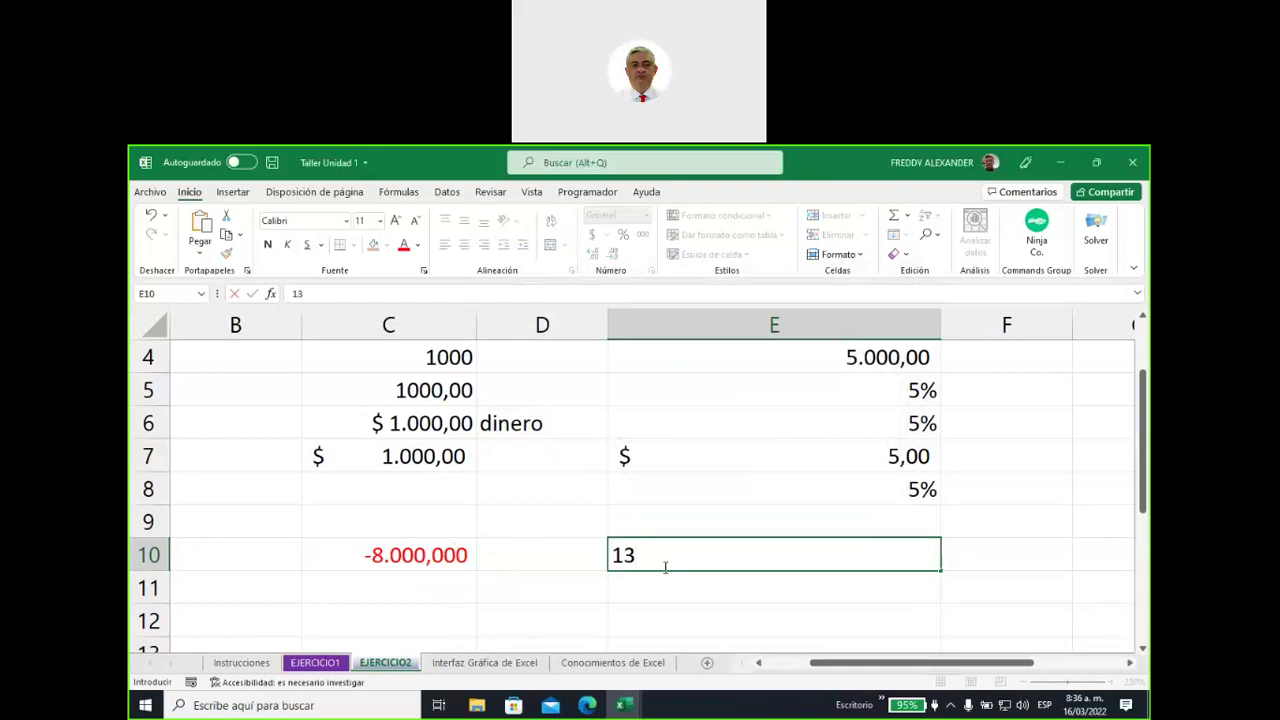
type("/04/2020")
key("Return")
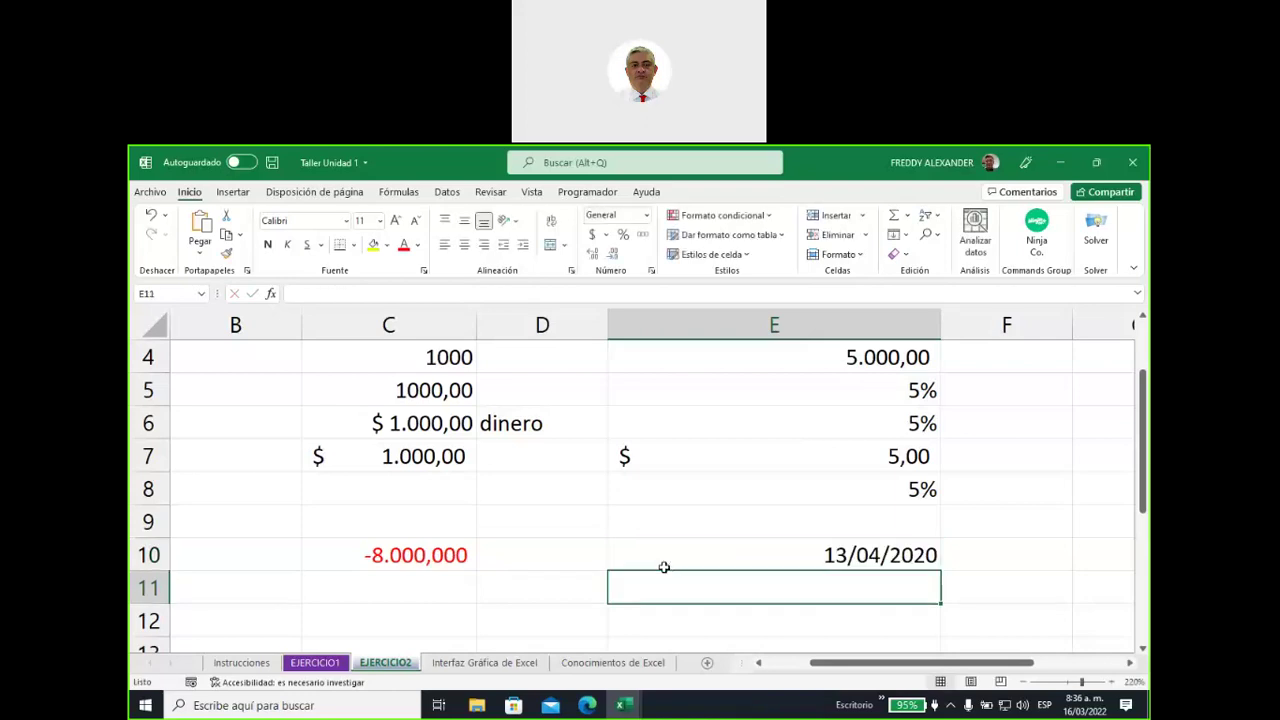
Open Más formatos de número for E10's date
left_click(643, 551)
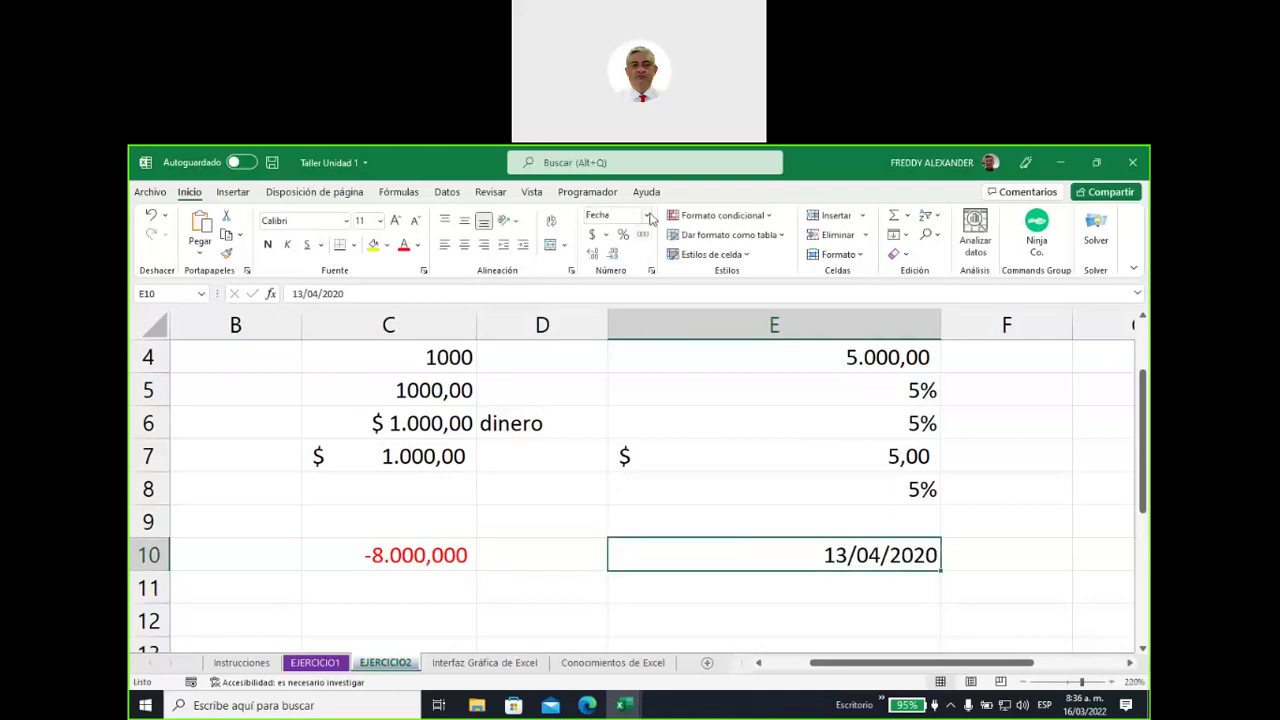
left_click(648, 218)
left_click(655, 561)
Preview E10 in the 14-03-12, 2012-03-14, long and 14/03/2012 styles, ending on 14/3/12
mouse_move(732, 286)
left_mouse_down()
mouse_move(553, 255)
mouse_move(626, 392)
left_mouse_up()
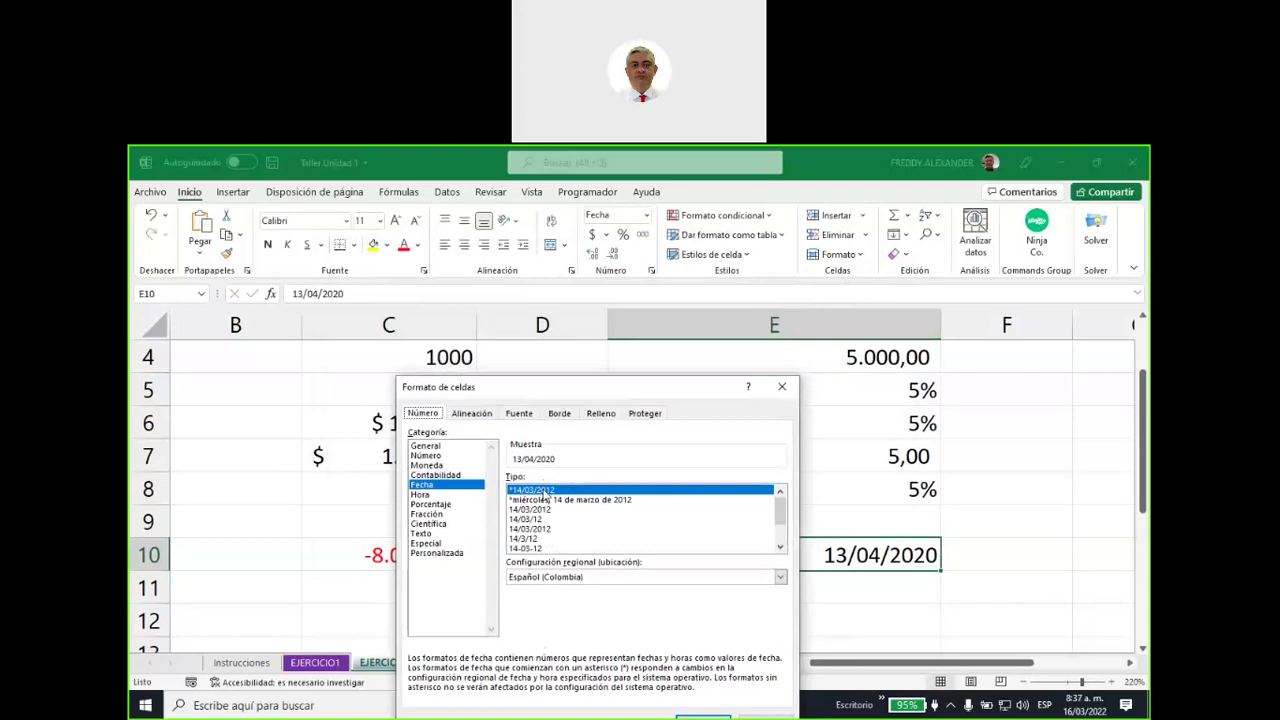
left_click(536, 549)
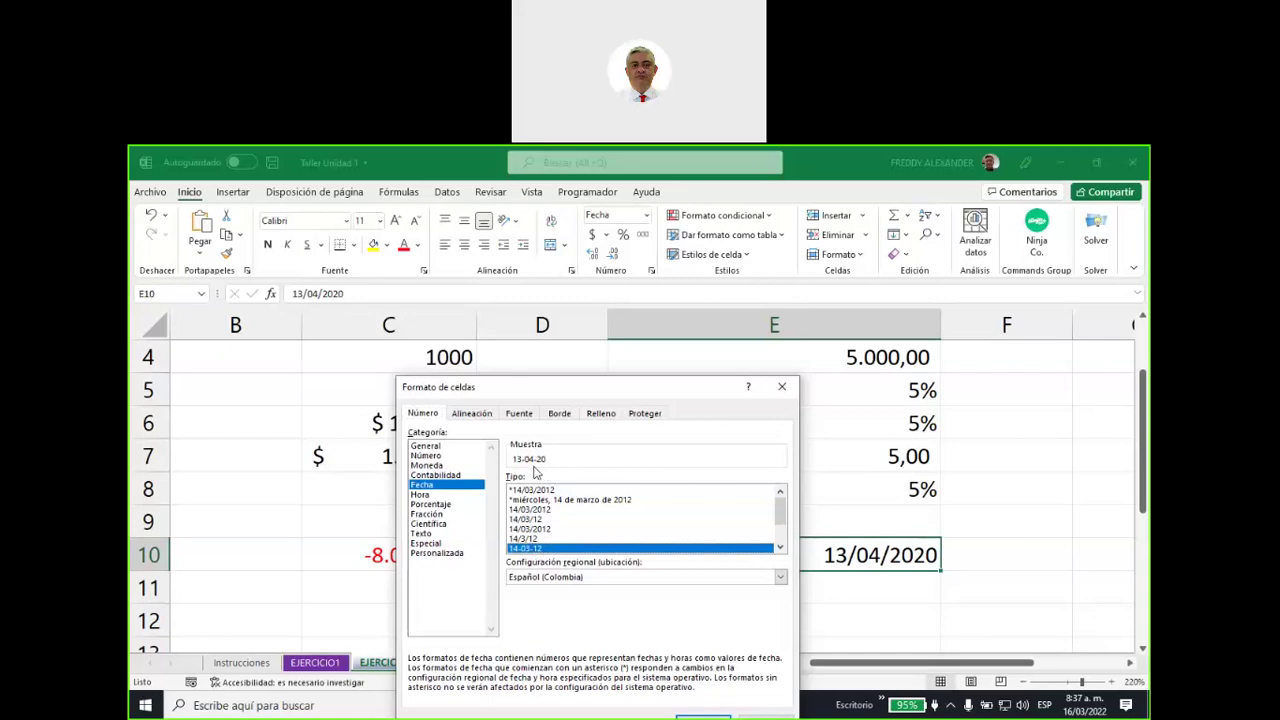
left_click_drag(782, 514, 782, 530)
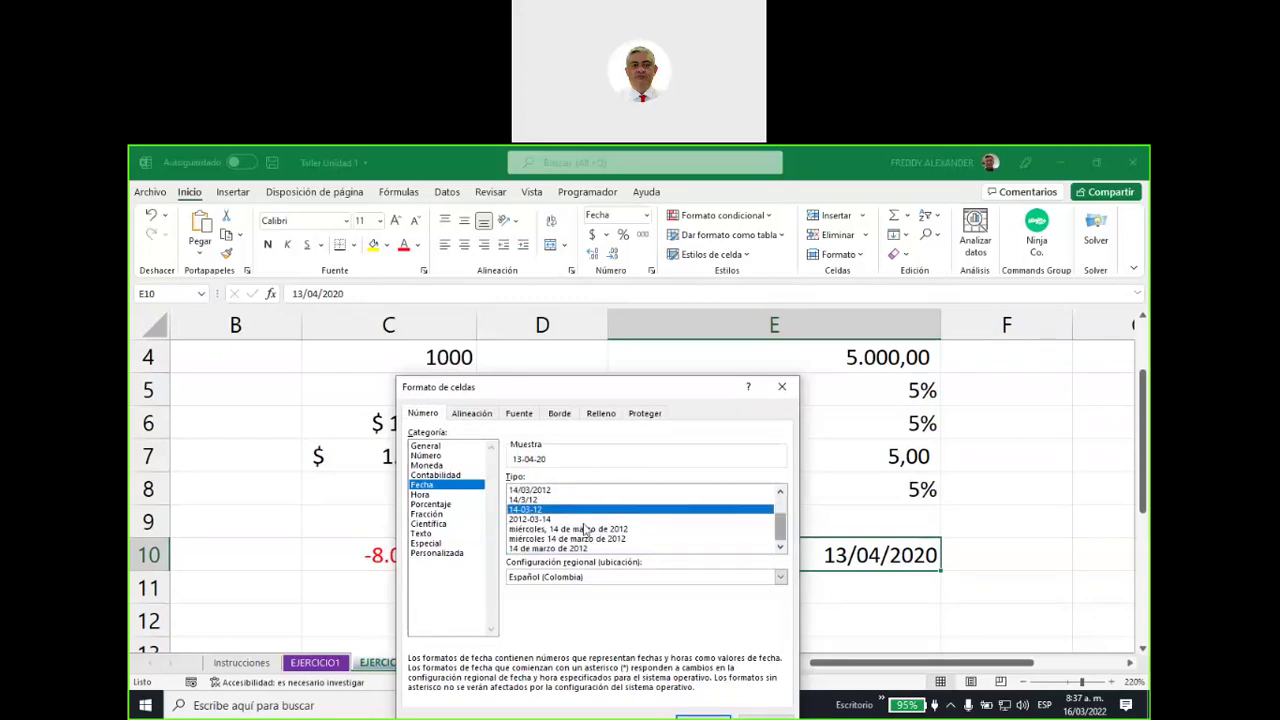
left_click(560, 519)
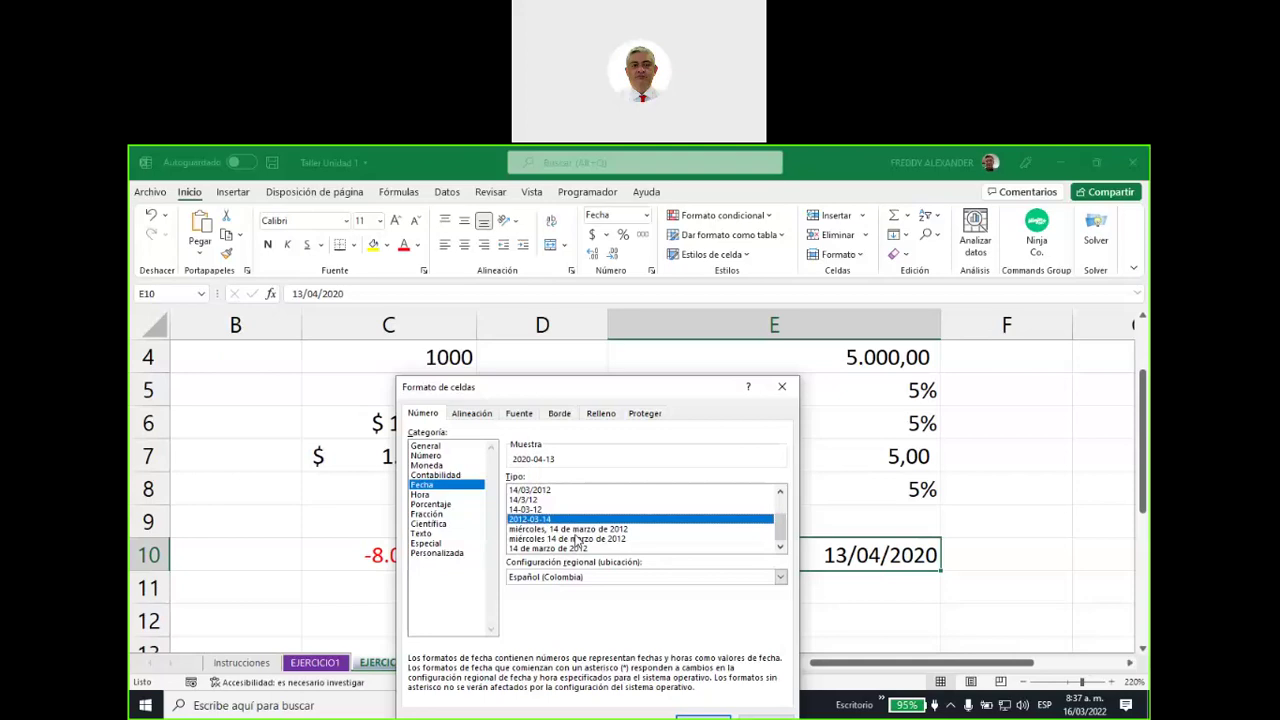
left_click(566, 548)
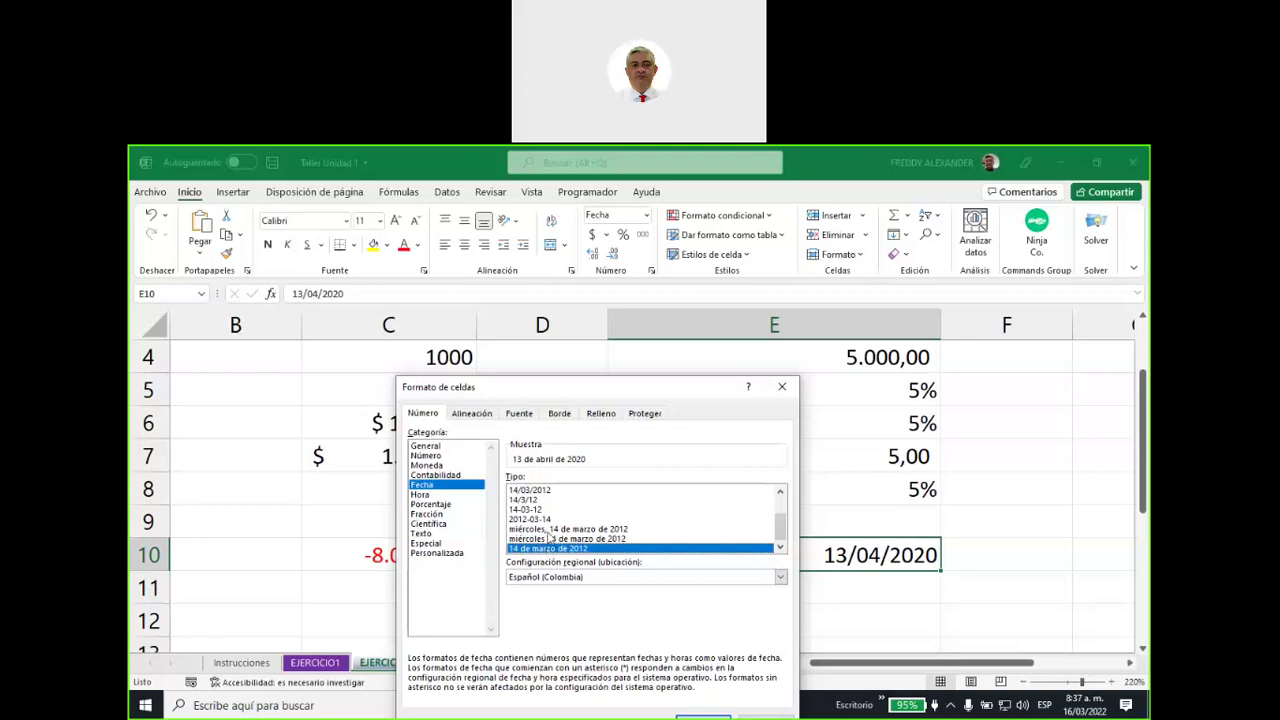
scroll(548, 533, "up", 1)
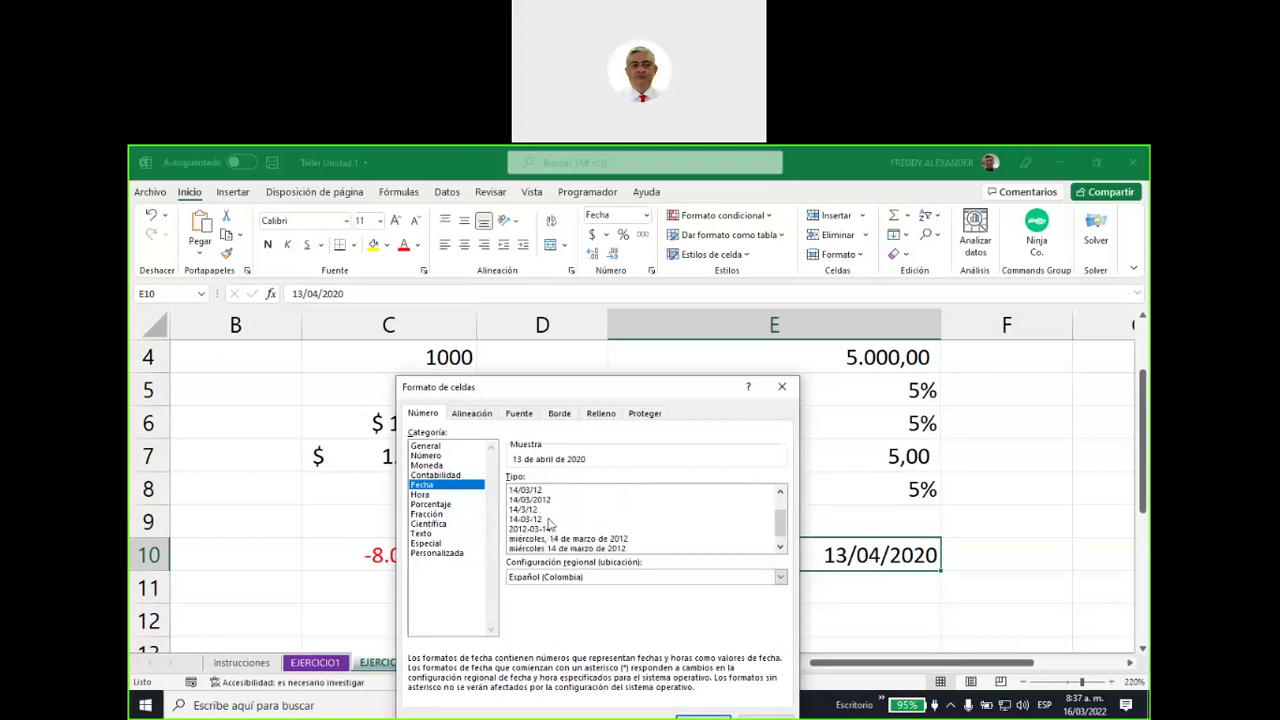
scroll(550, 528, "up", 1)
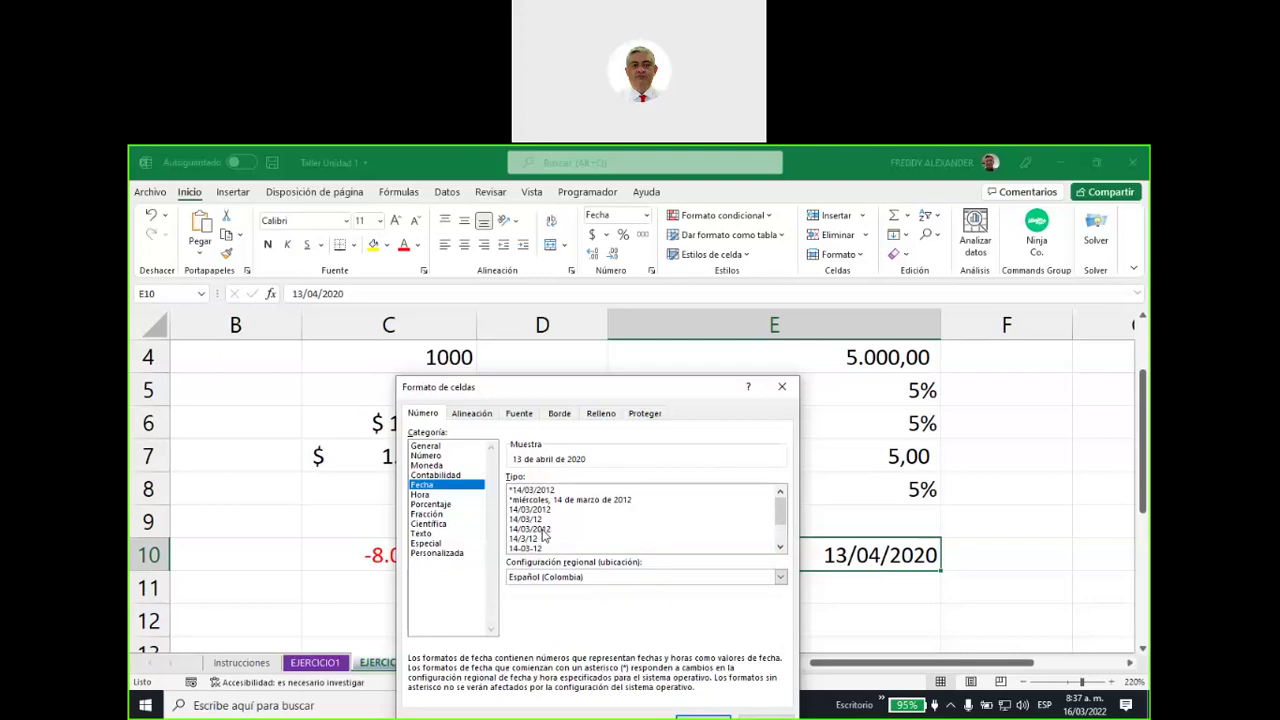
left_click(545, 529)
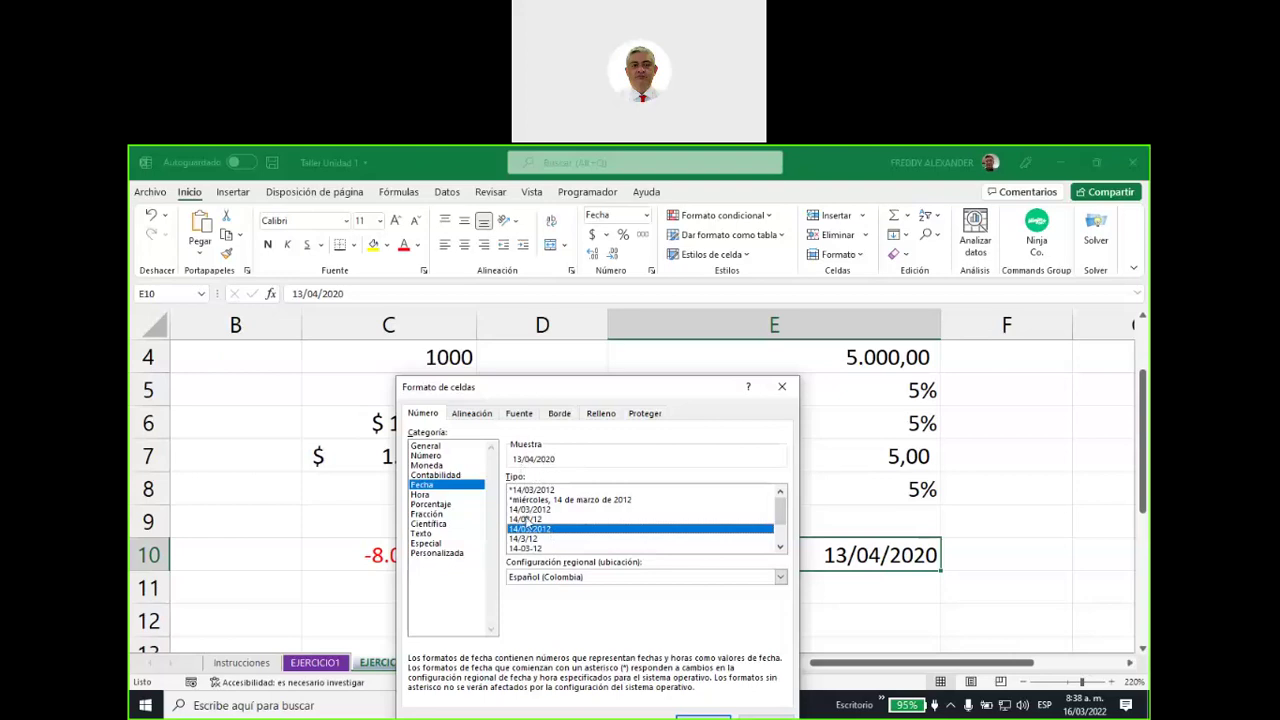
left_click(533, 510)
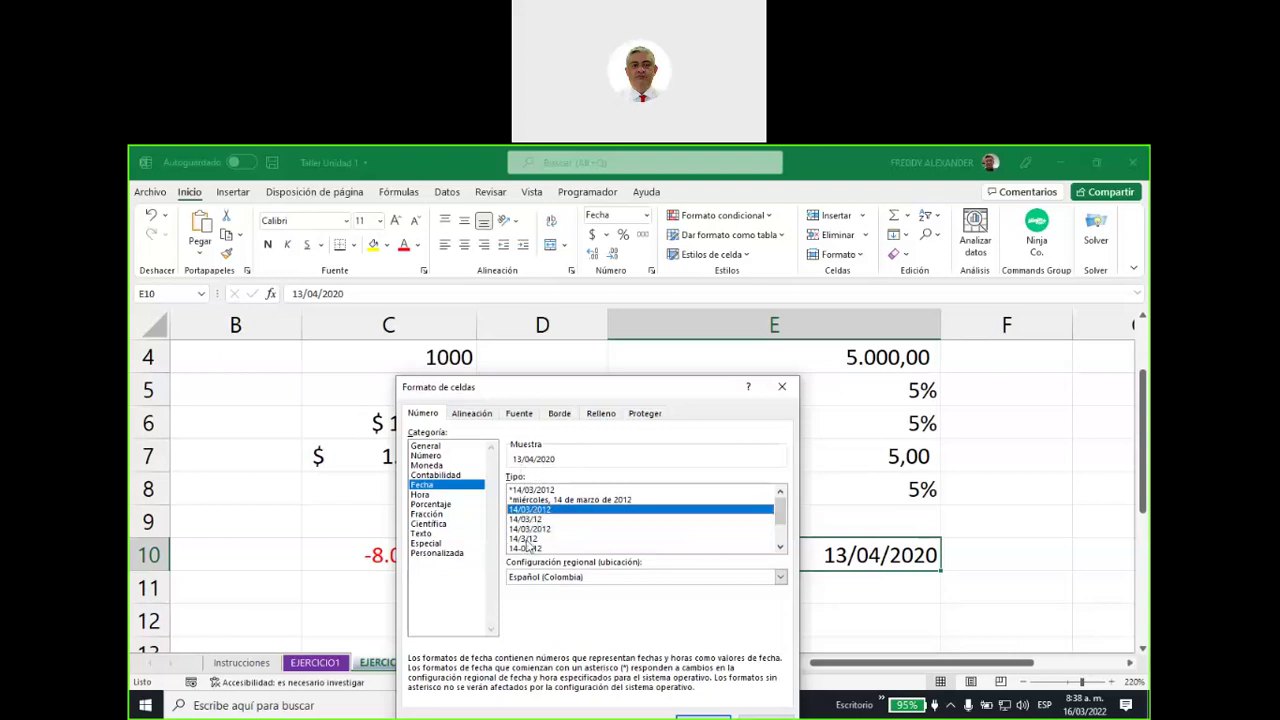
left_click(530, 539)
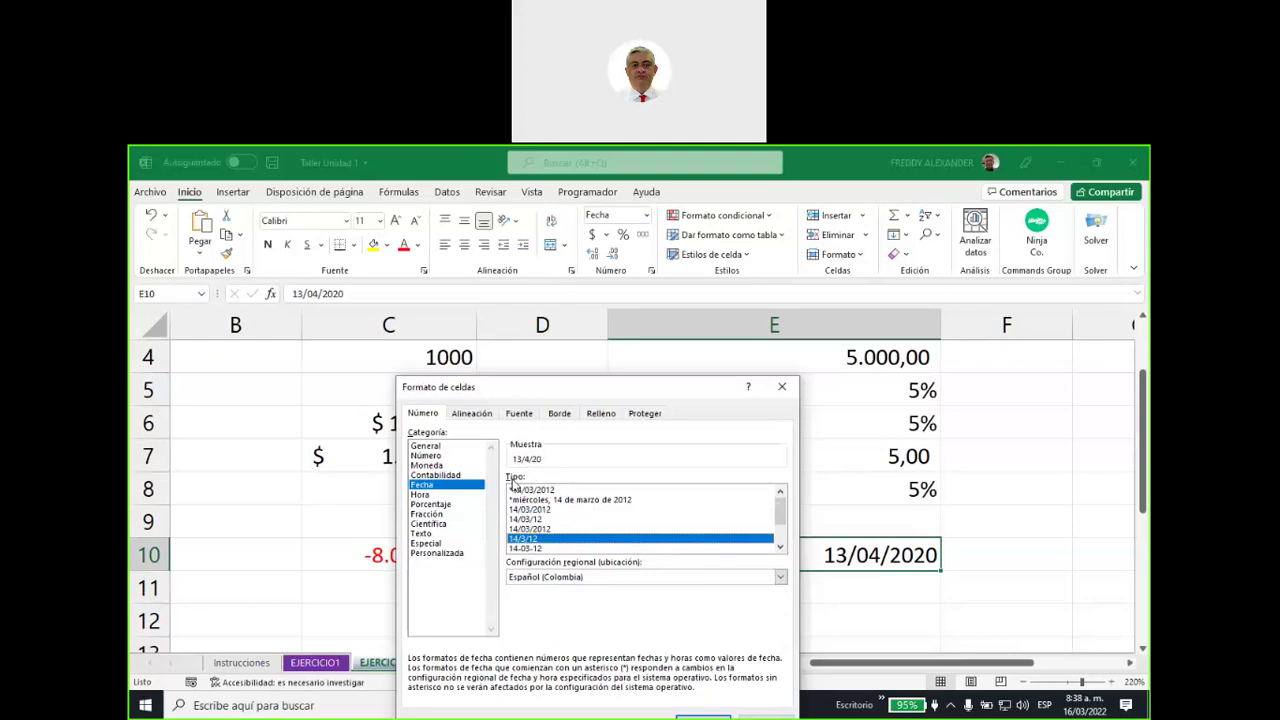
Pick the Personalizada code d/mm/yyyy for E10, previewing 13/04/2020
left_click(446, 554)
left_click_drag(574, 390, 577, 275)
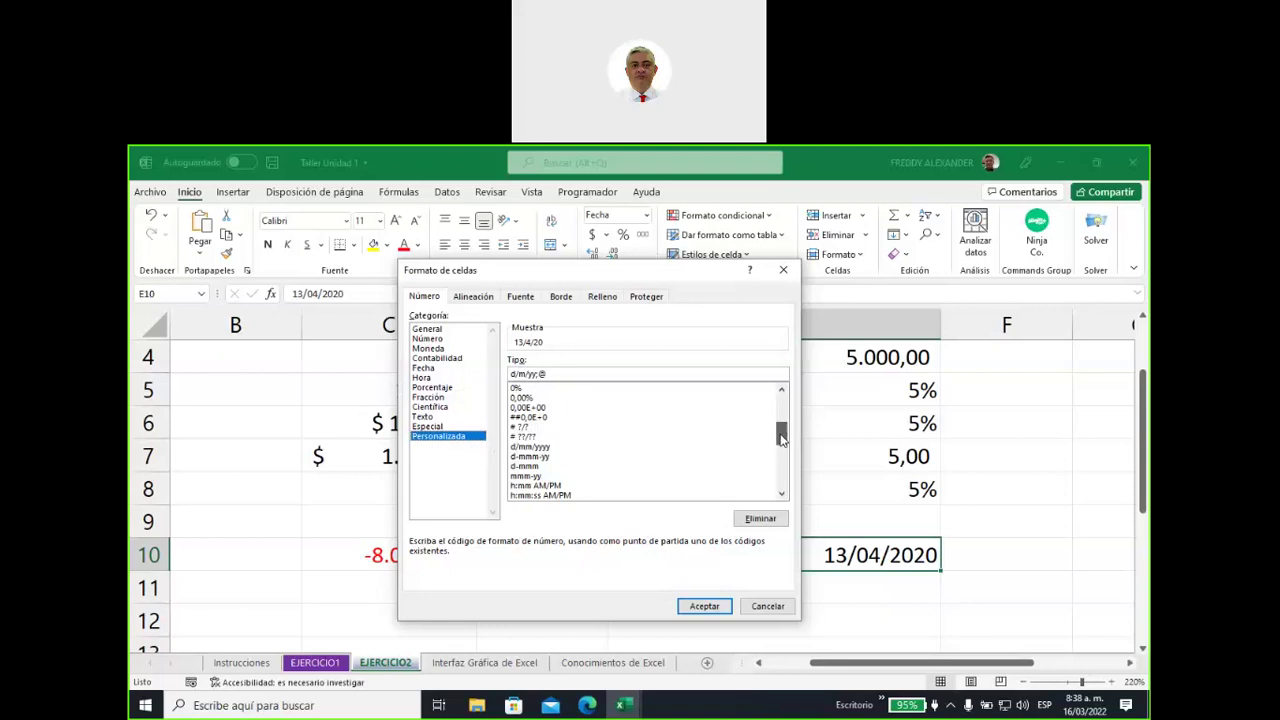
left_click_drag(782, 437, 782, 442)
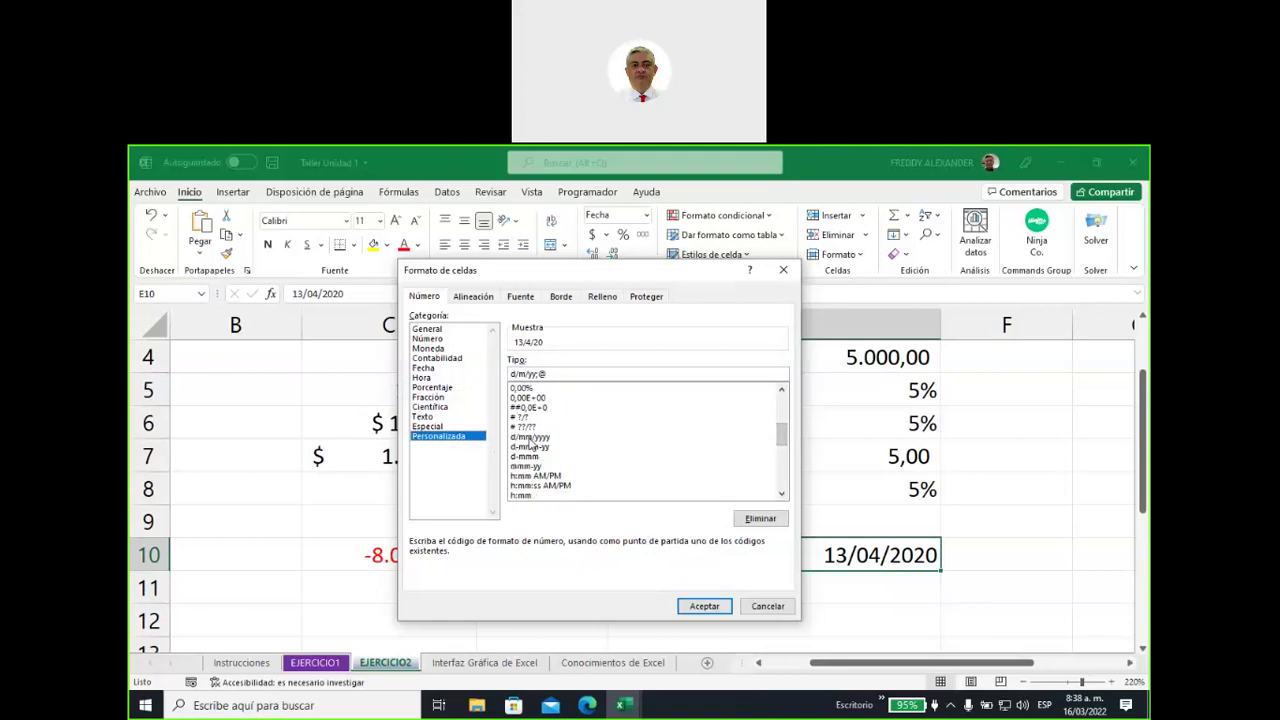
left_click(531, 438)
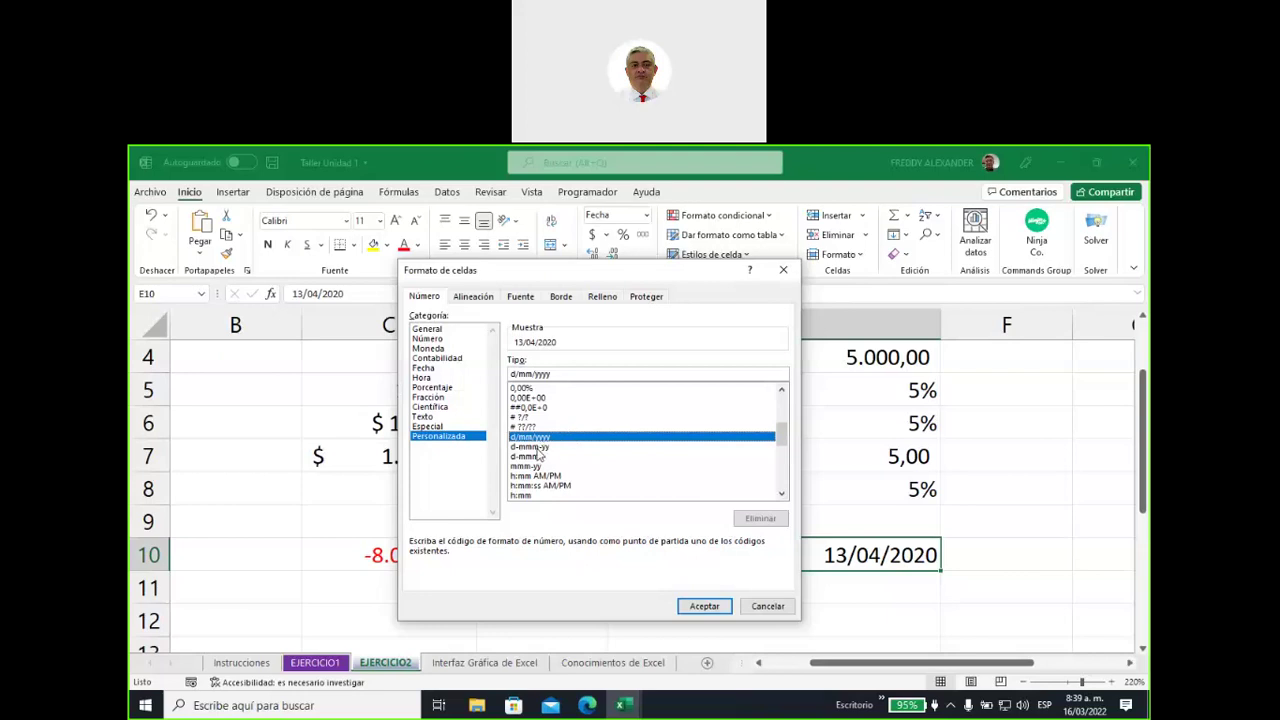
Select the d-mmm-yy custom code and mark its sample and code with on-screen ink
left_click(537, 449)
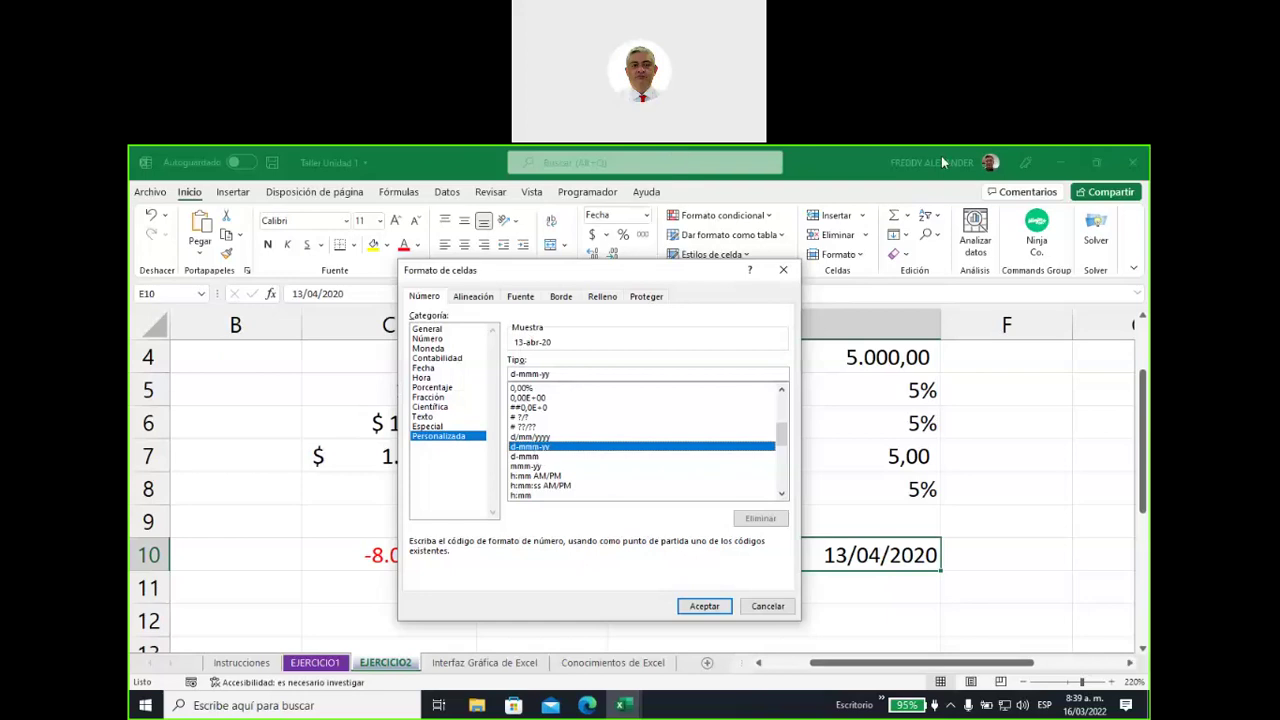
mouse_move(618, 315)
left_mouse_down()
mouse_move(494, 320)
mouse_move(575, 334)
left_mouse_up()
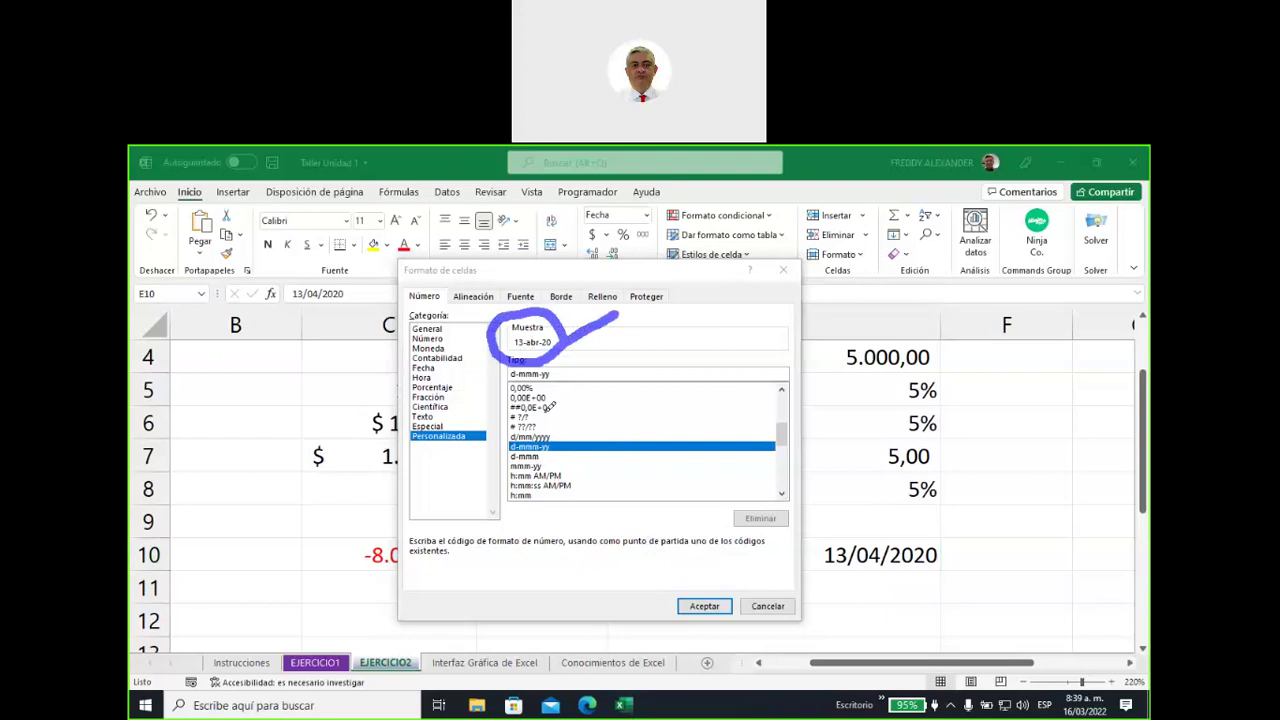
mouse_move(513, 347)
left_mouse_down()
mouse_move(470, 376)
mouse_move(537, 378)
left_mouse_up()
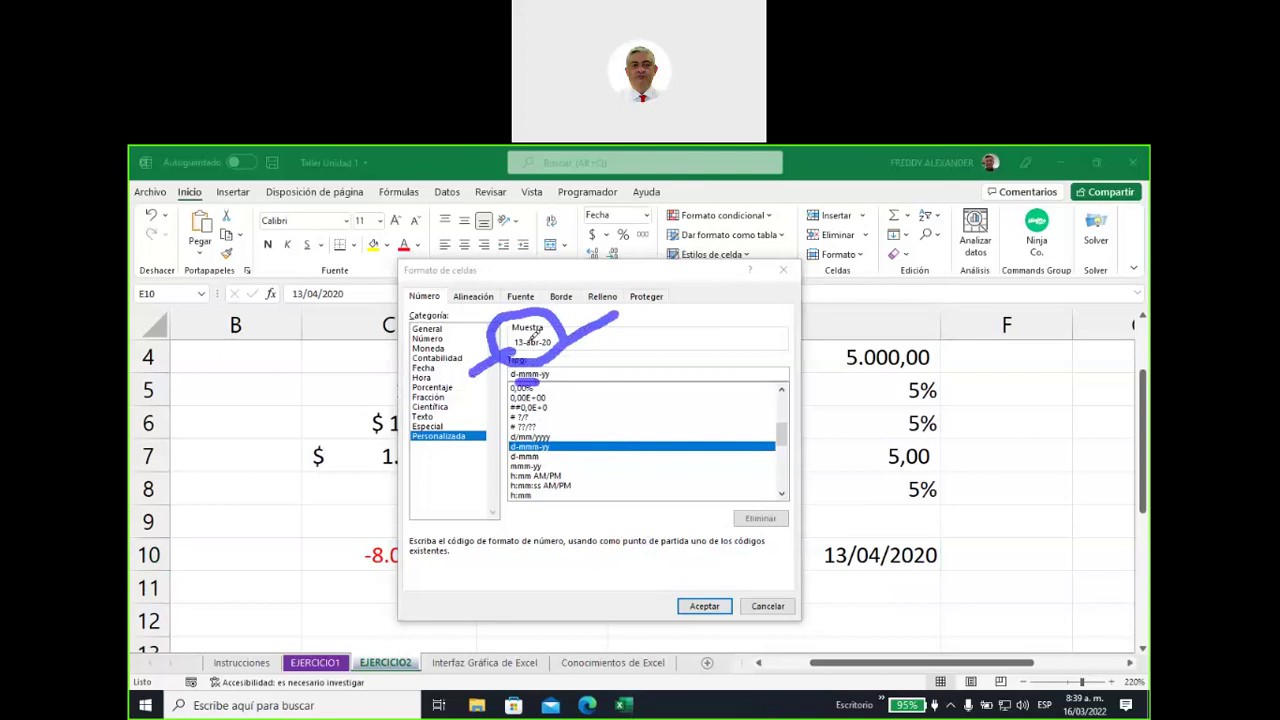
left_click_drag(528, 275, 530, 332)
mouse_move(612, 374)
left_mouse_down()
mouse_move(568, 352)
mouse_move(558, 381)
left_mouse_up()
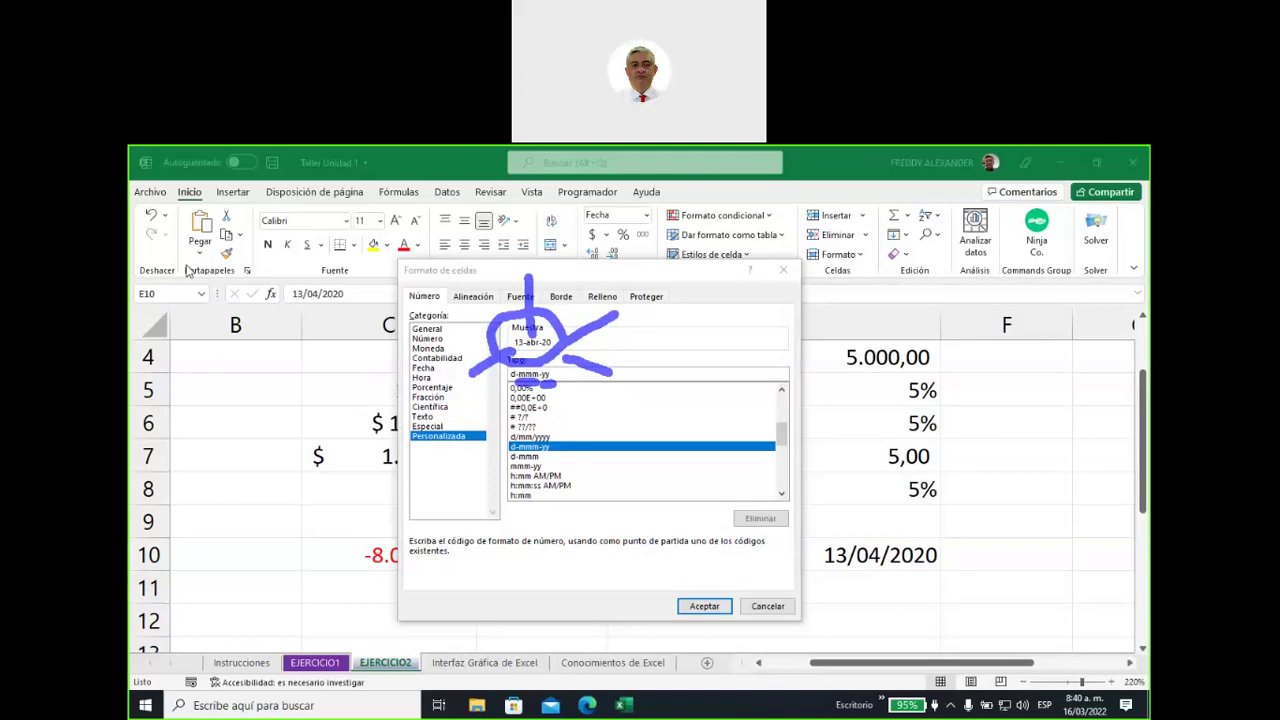
key("Escape")
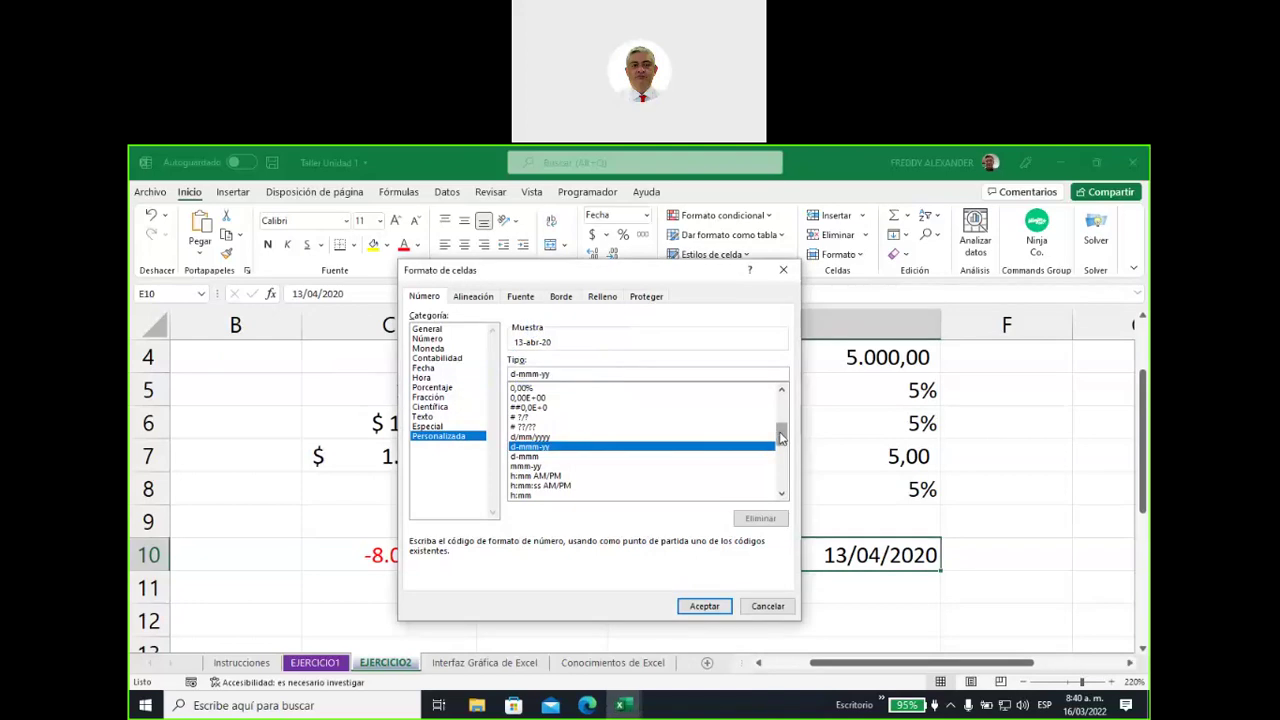
Edit the Tipo code to dd-mmmm-yyyy so the preview reads 13-abril-2020
left_click_drag(782, 438, 781, 440)
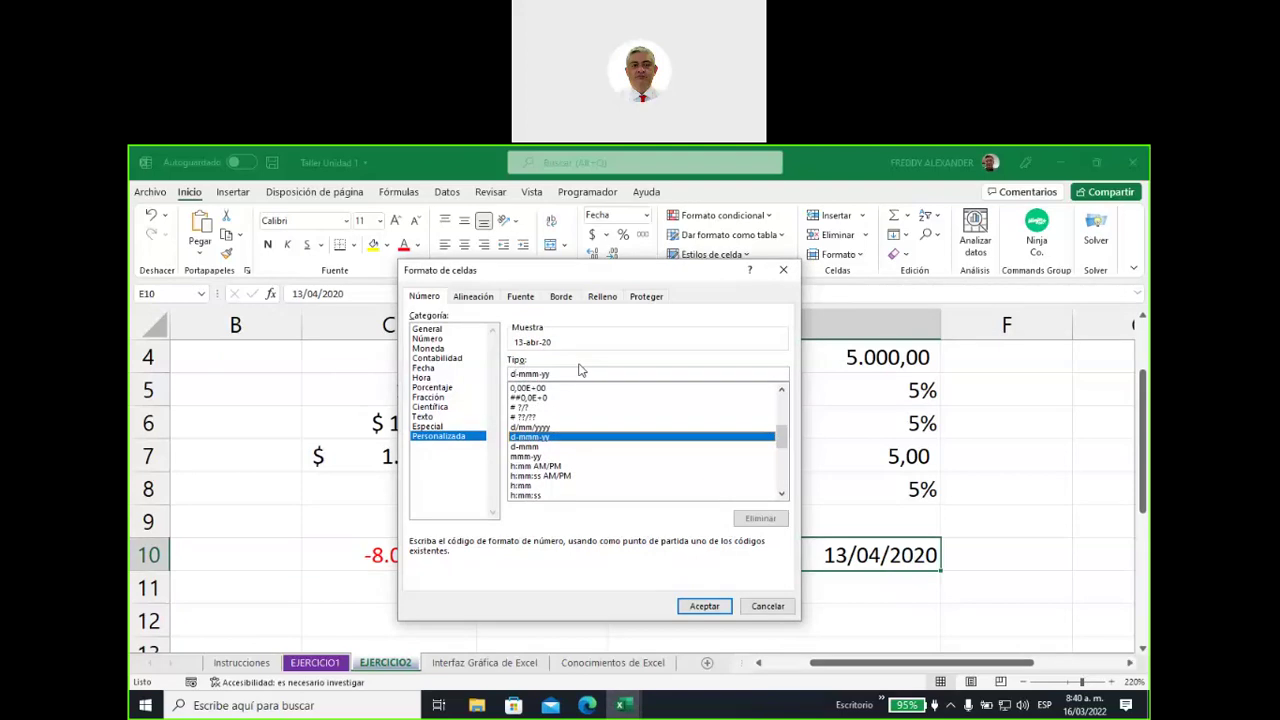
type("d-")
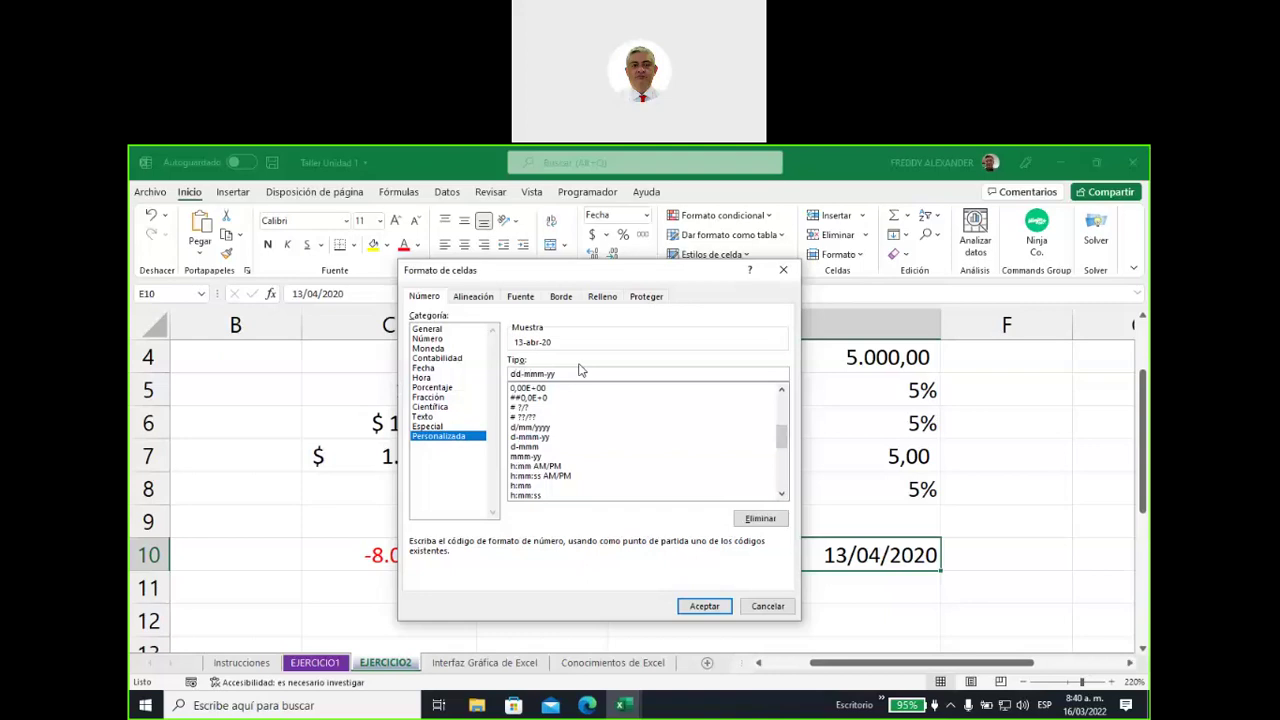
type("m")
key("Right")
key("Right")
key("Right")
key("Right")
key("Right")
type("yy")
Apply the dd-mmmm-yyyy format so E10 shows 13-abril-2020, drawing an arrow to number formatting
left_click(697, 610)
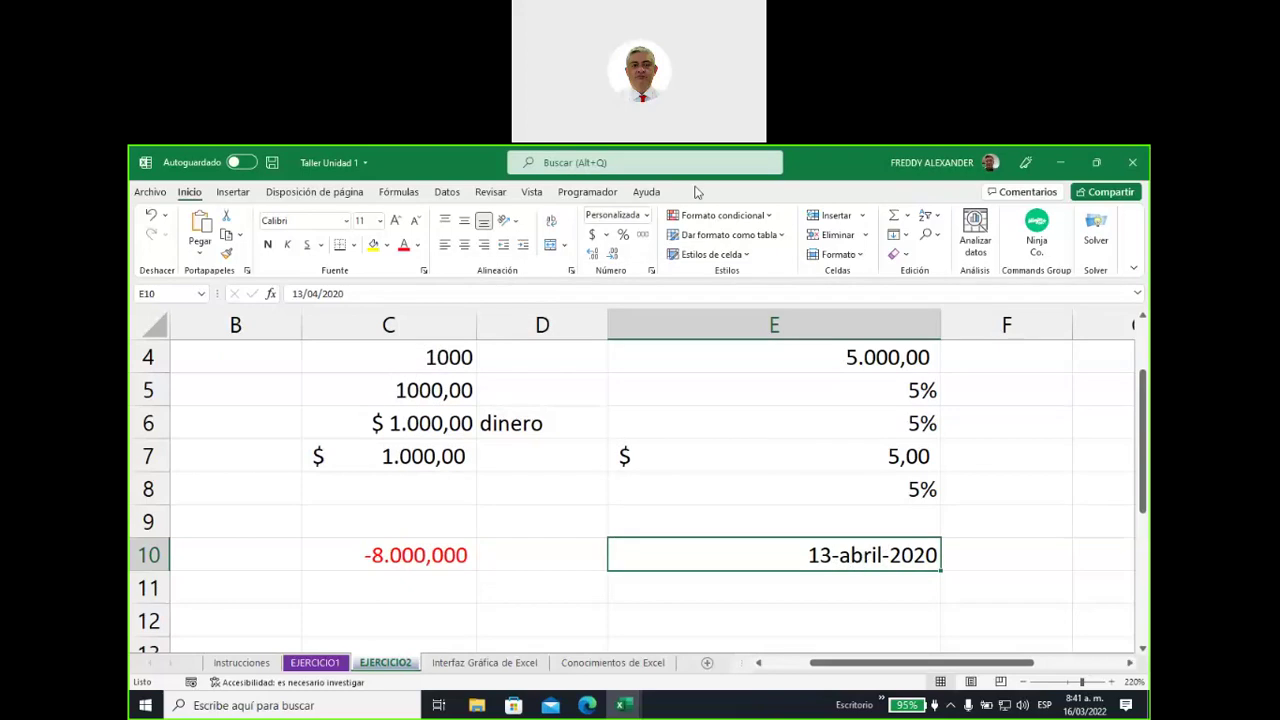
key("ctrl+2")
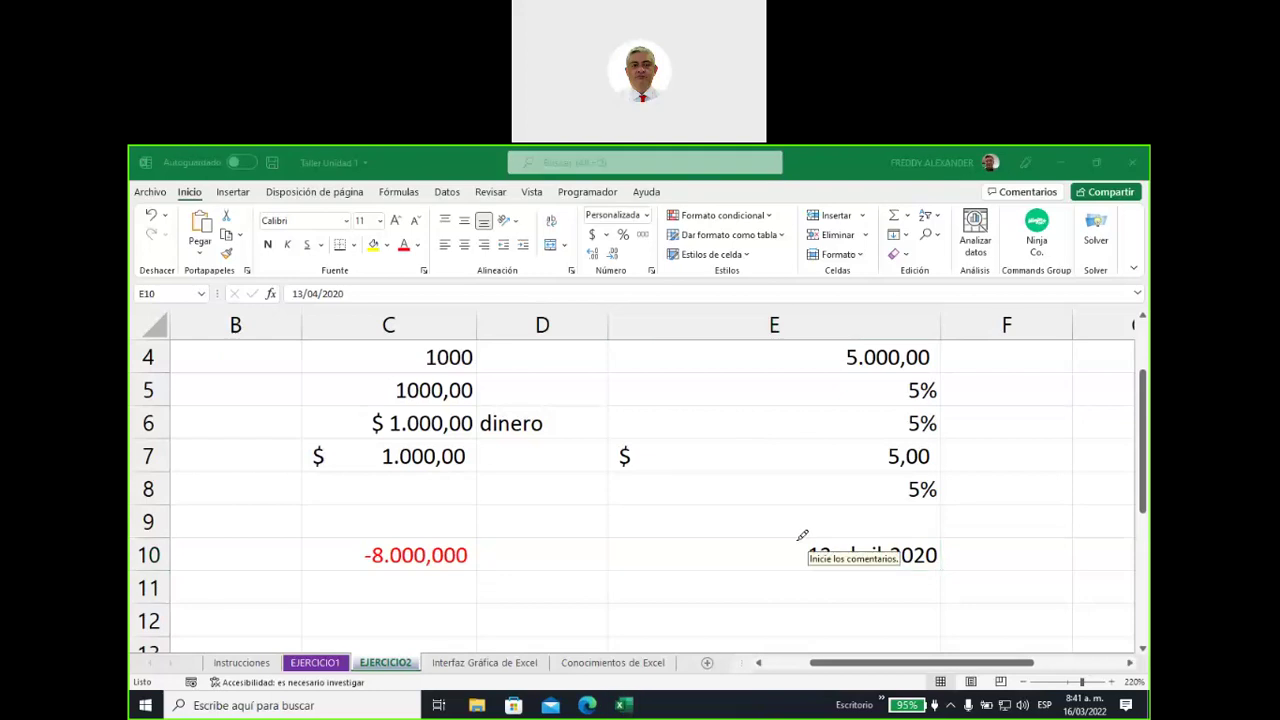
left_click_drag(800, 543, 697, 467)
mouse_move(665, 410)
left_mouse_down()
mouse_move(617, 231)
mouse_move(641, 242)
left_mouse_up()
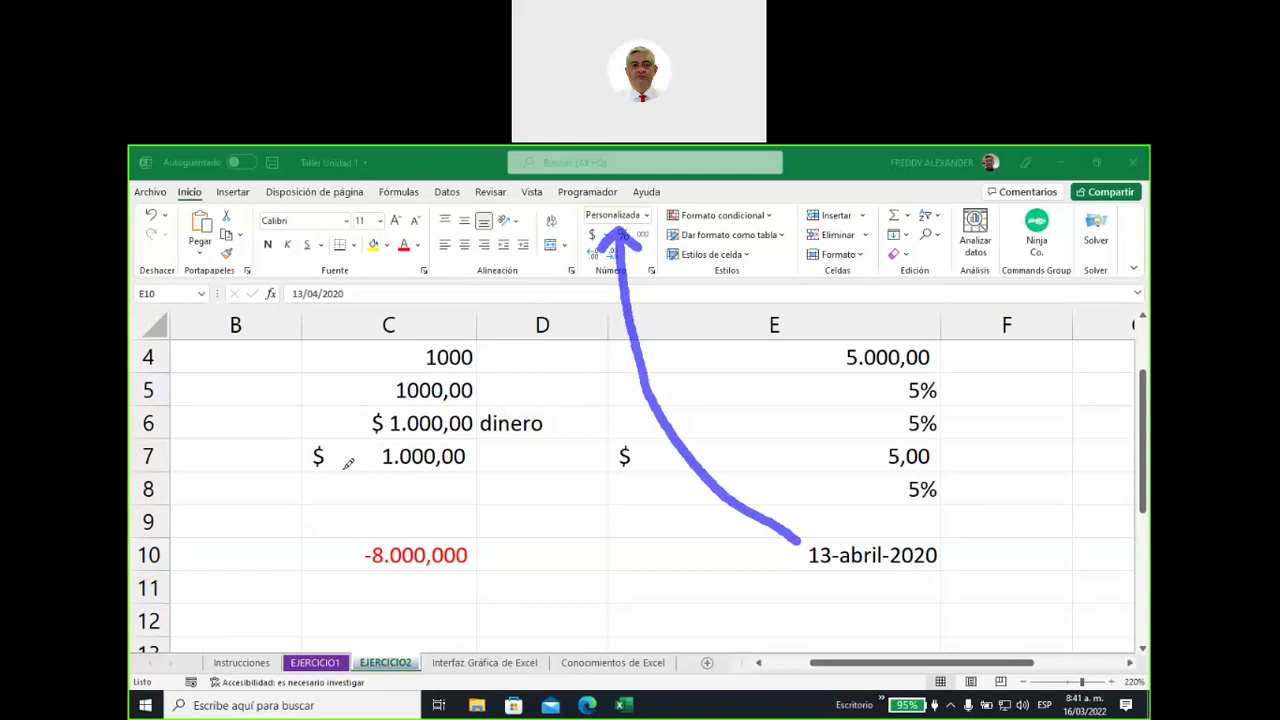
key("Escape")
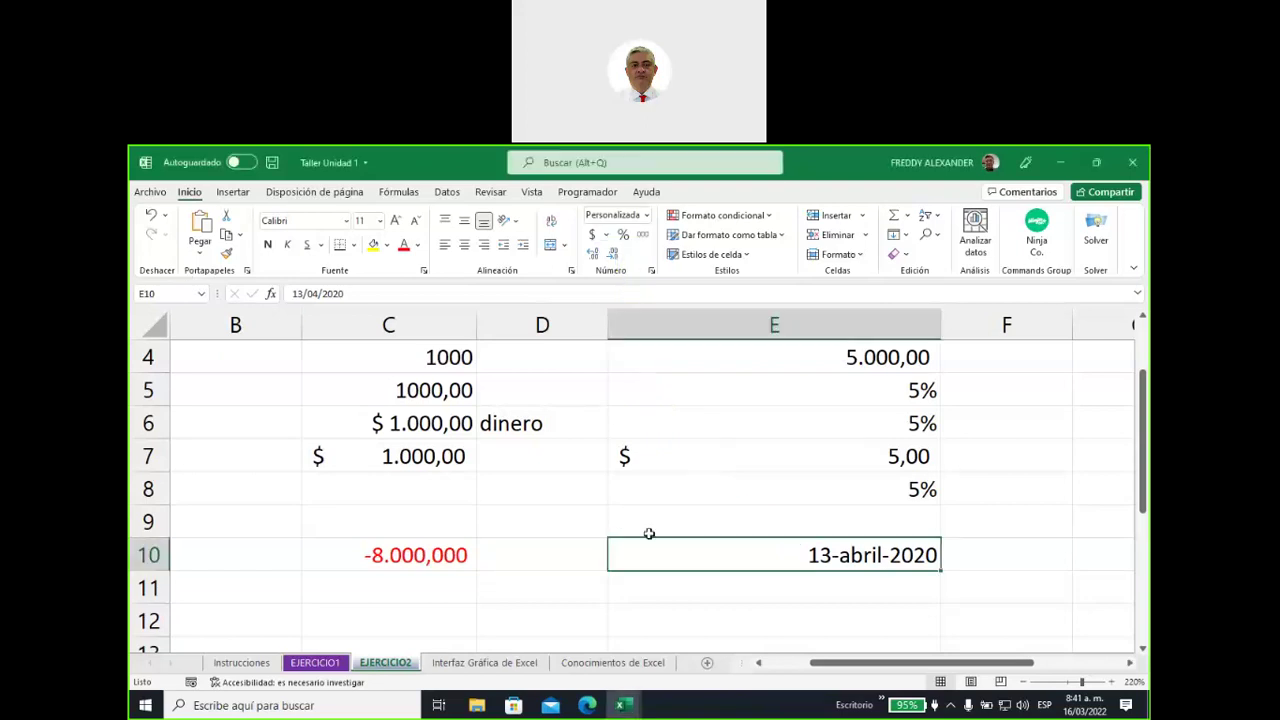
Reopen Más formatos de número for E10
left_click(646, 217)
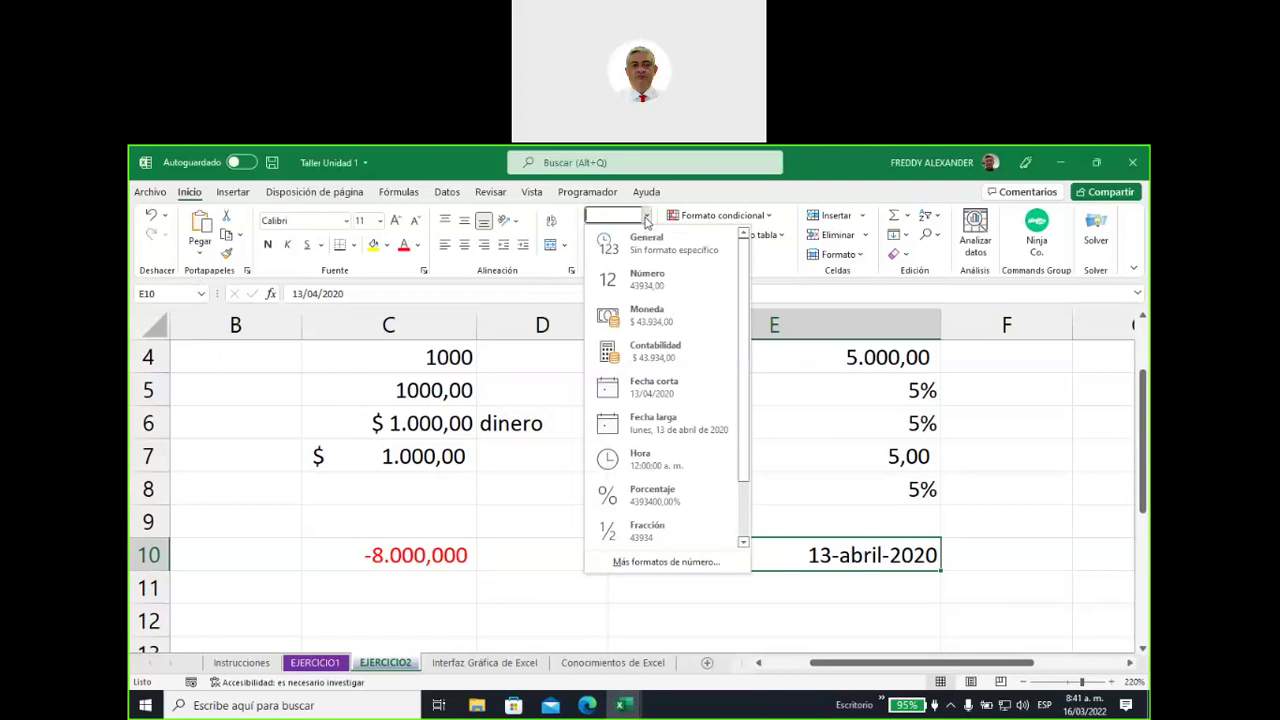
scroll(743, 386, "down", 2)
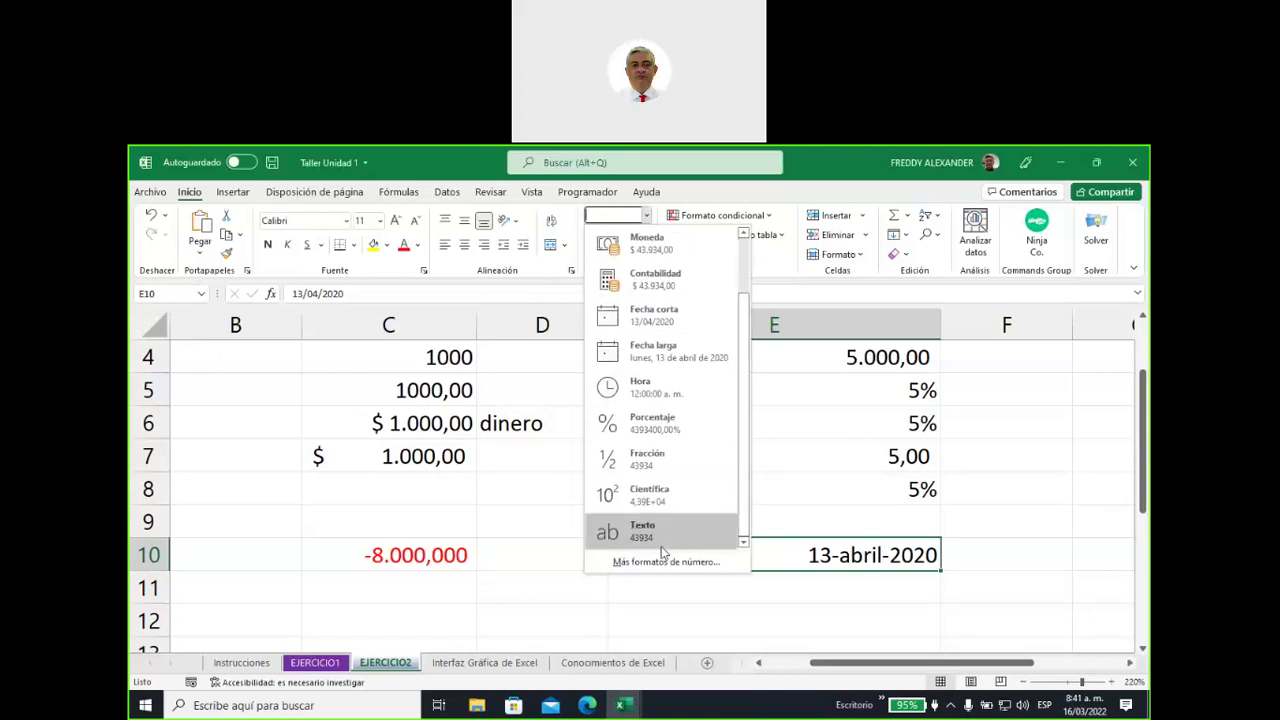
left_click(665, 561)
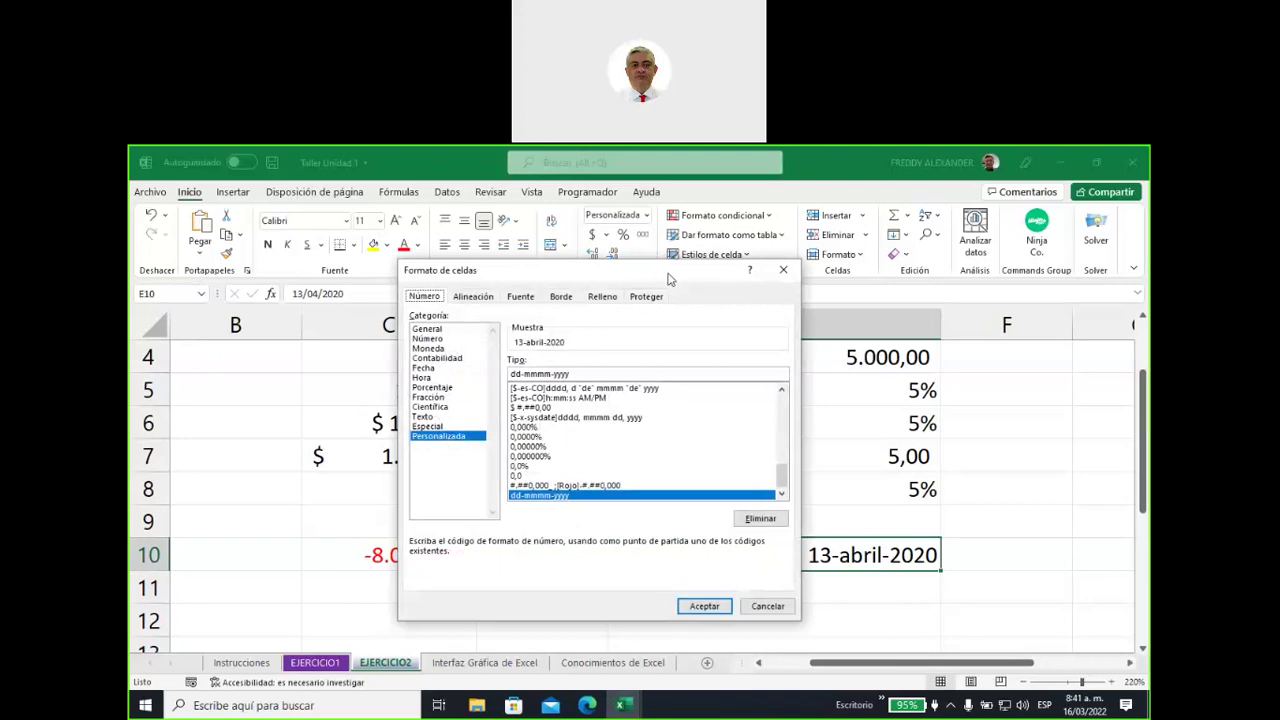
Select the dd-mmmm-yyyy custom code and prefix it with [violeta]
left_click_drag(670, 276, 658, 216)
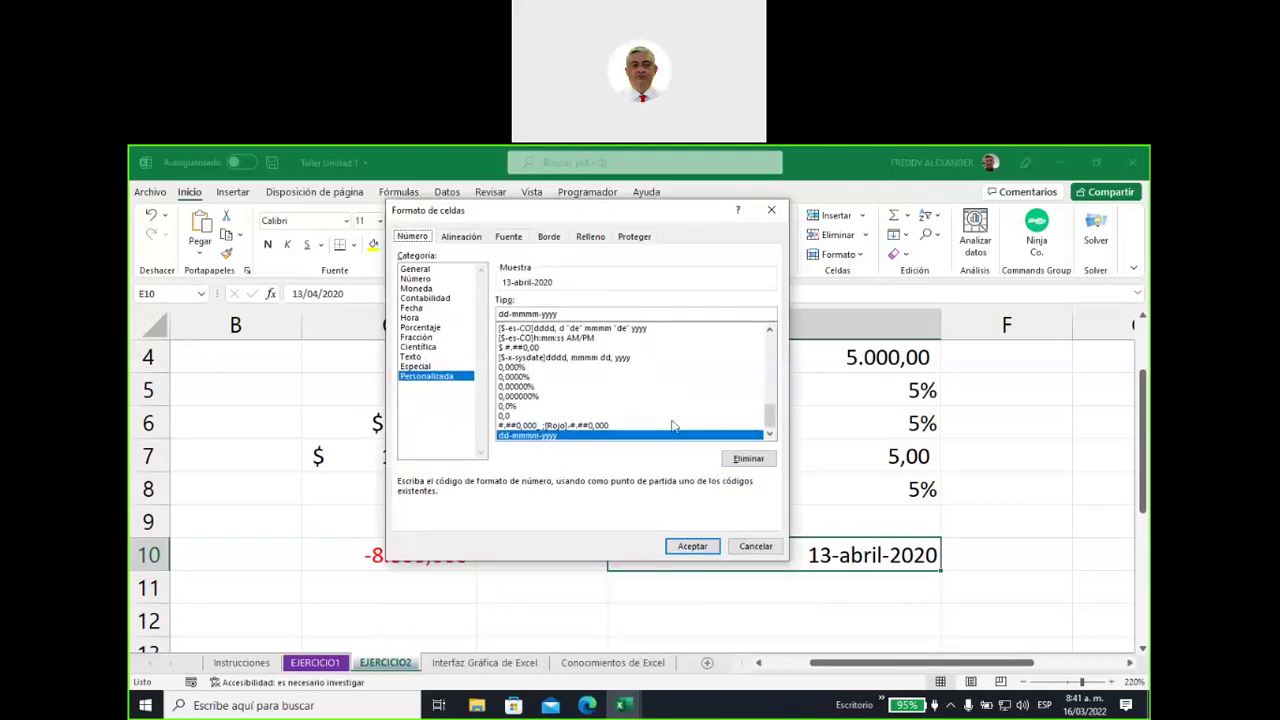
left_click_drag(769, 418, 771, 340)
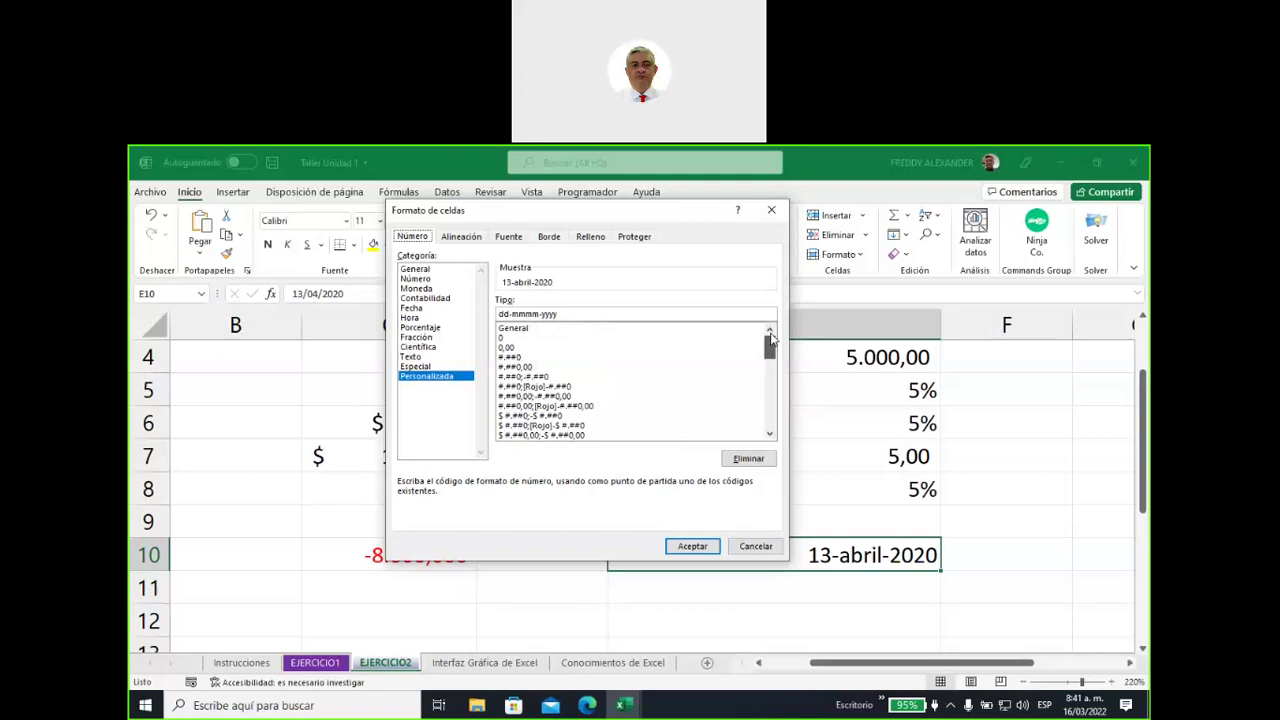
left_click_drag(771, 340, 781, 427)
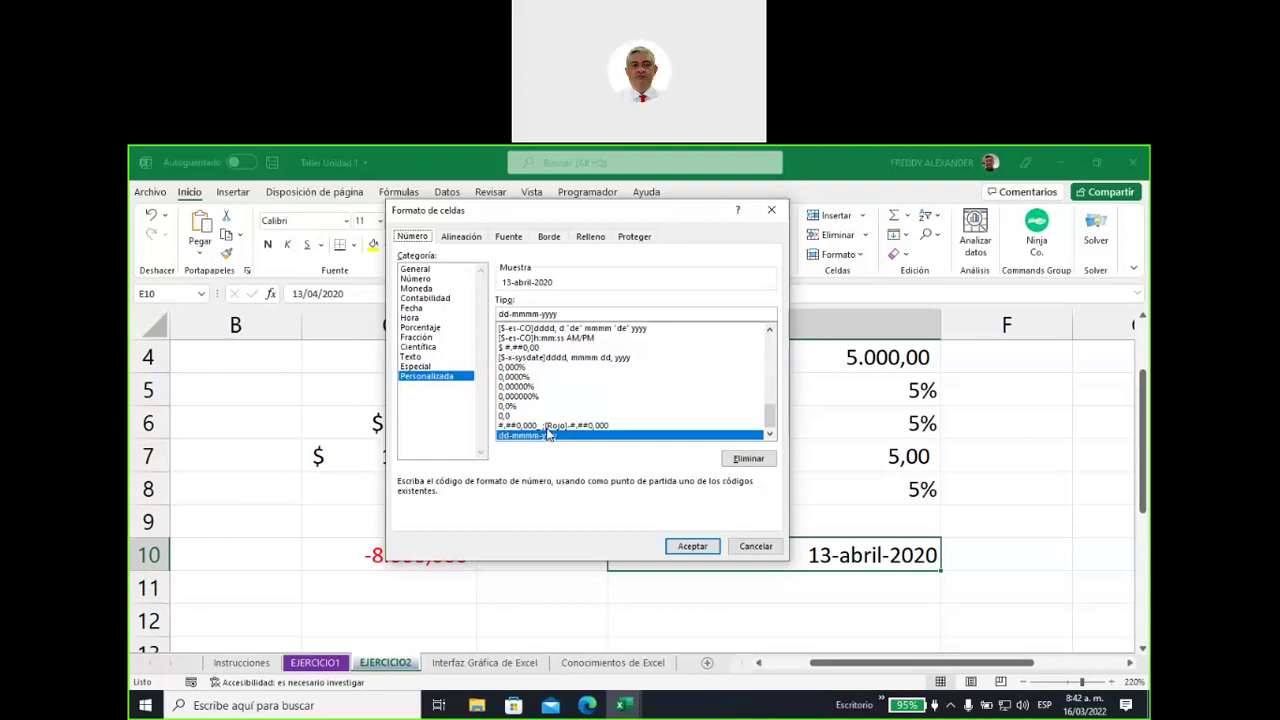
left_click(505, 437)
left_click(500, 313)
left_click(500, 313)
type("d")
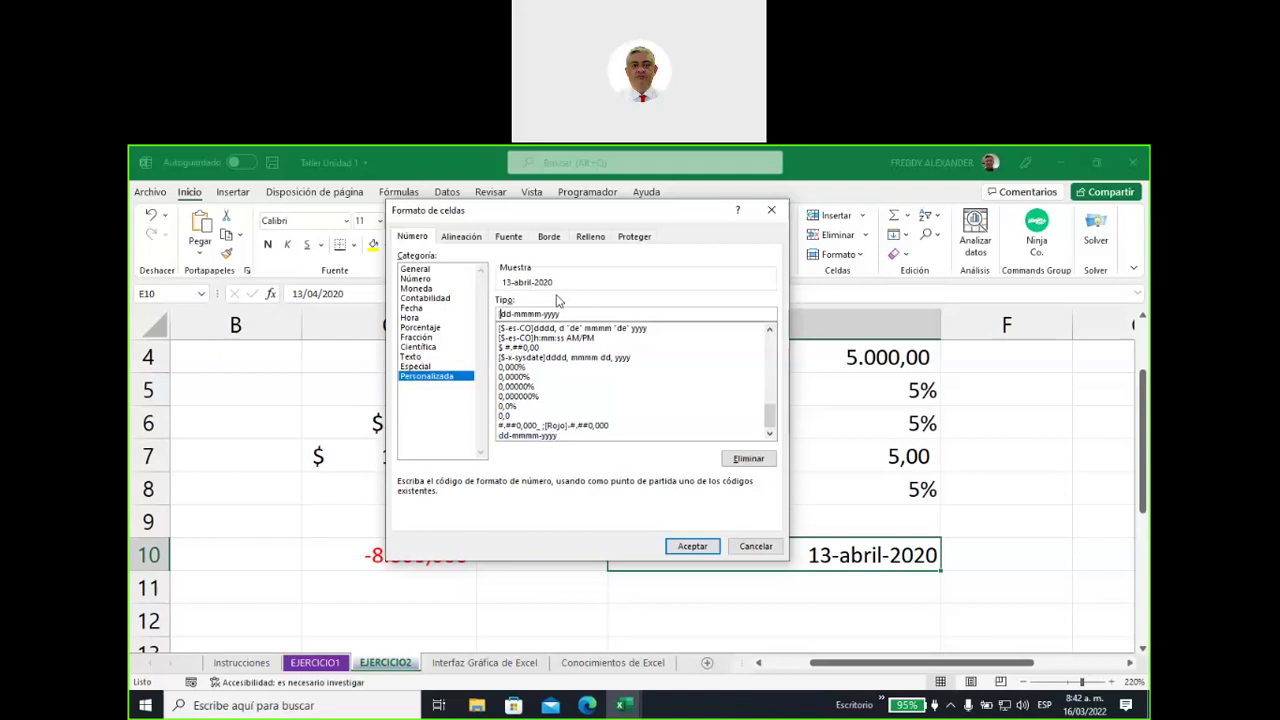
type("[violeta")
type("]")
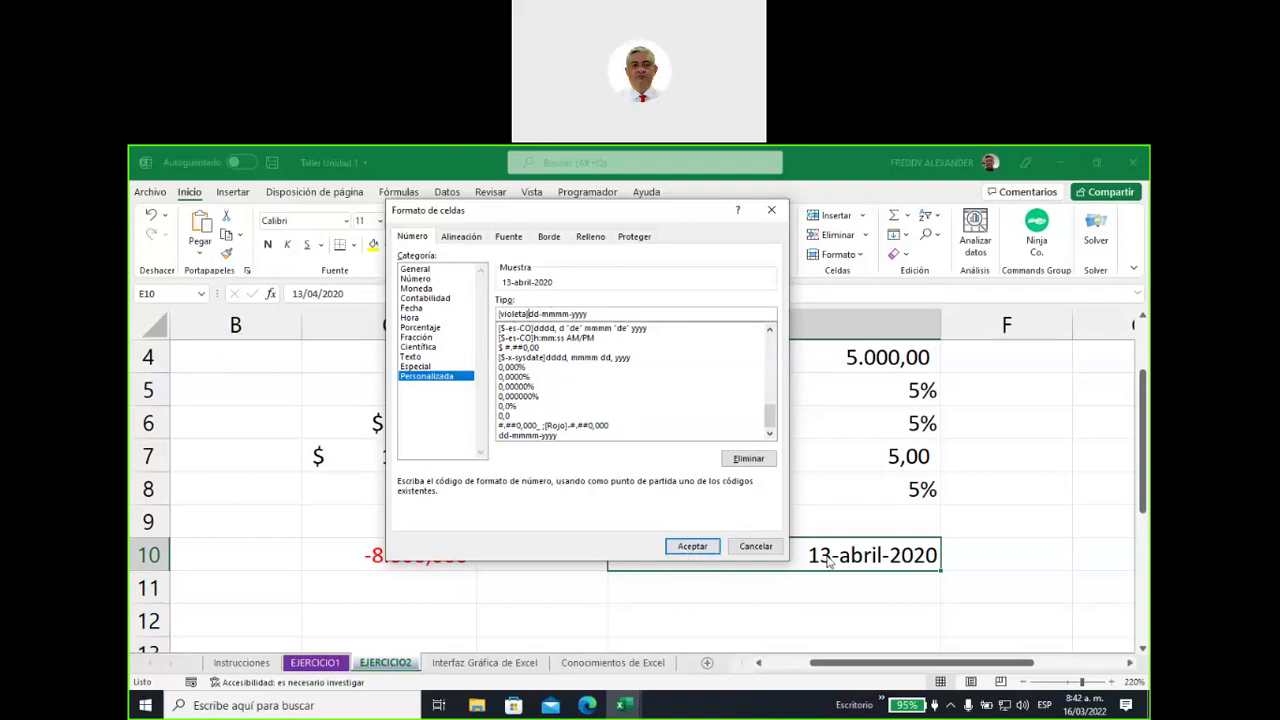
After Excel rejects [violeta], change the colour code to [azul]dd-mmmm-yyyy and apply it to E10
left_click(691, 553)
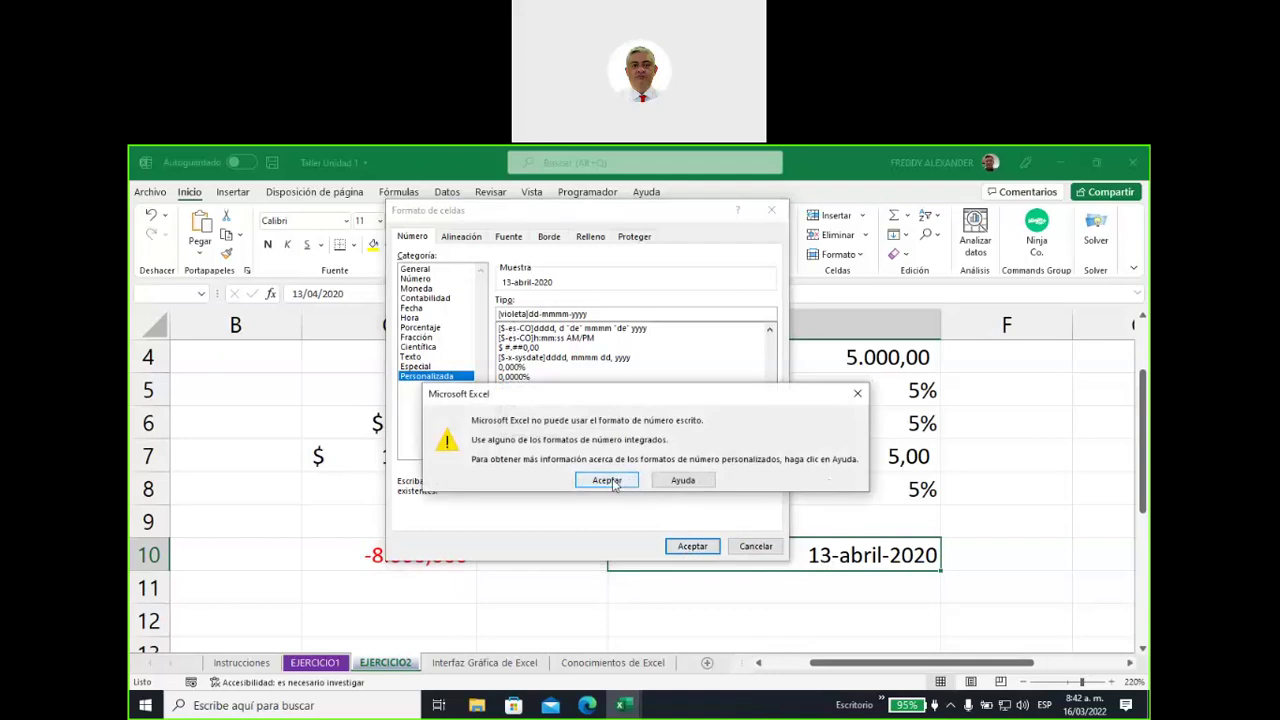
left_click(607, 480)
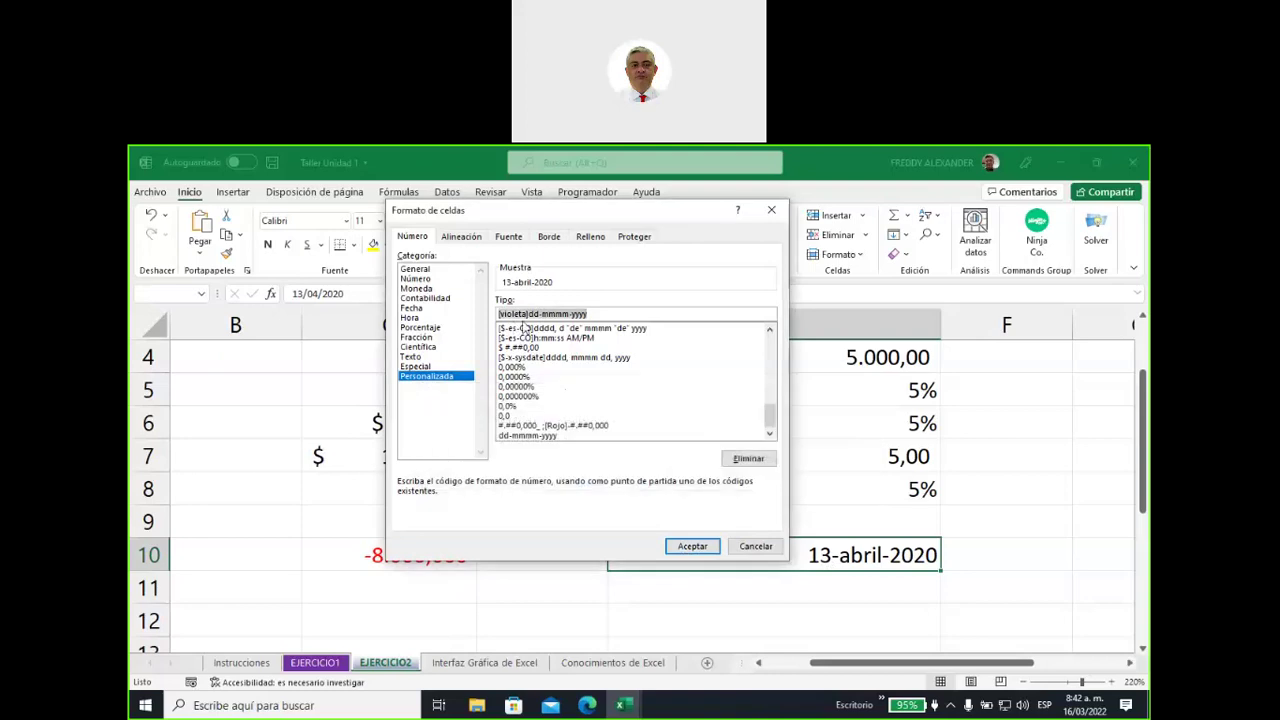
left_click(524, 313)
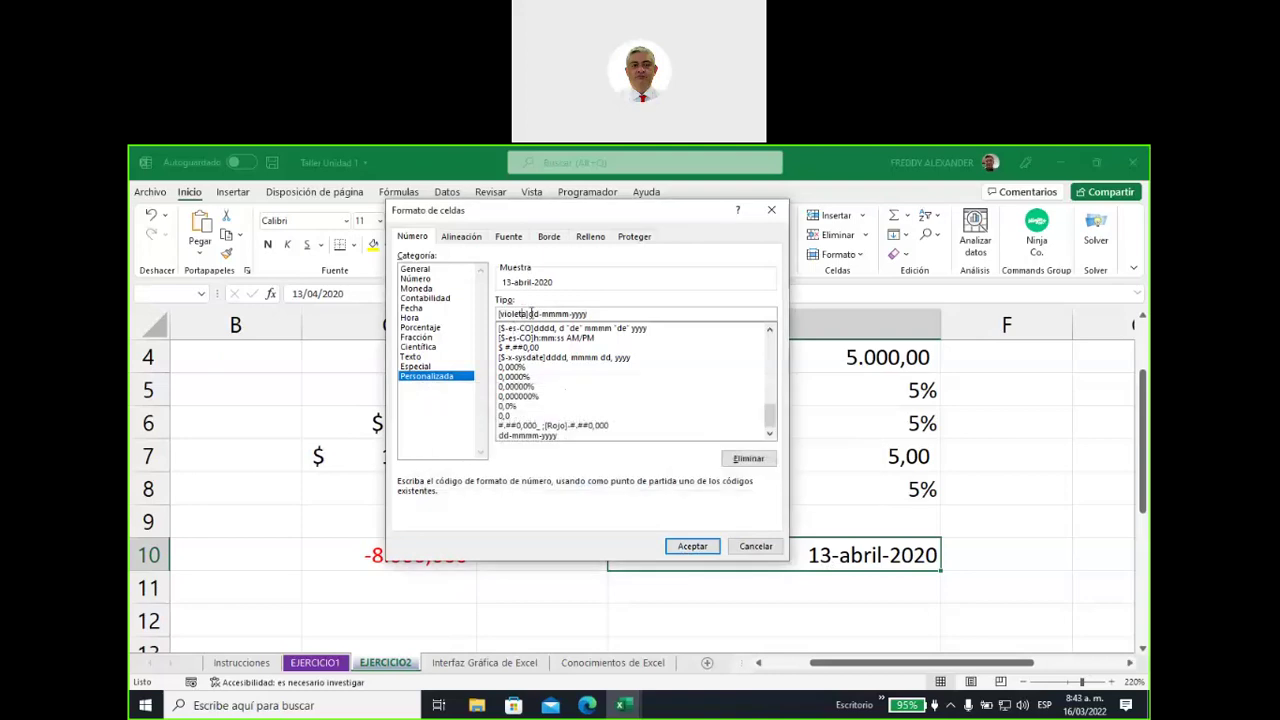
key("BackSpace")
key("BackSpace")
key("BackSpace")
key("BackSpace")
key("BackSpace")
key("BackSpace")
type("zul")
left_click(684, 545)
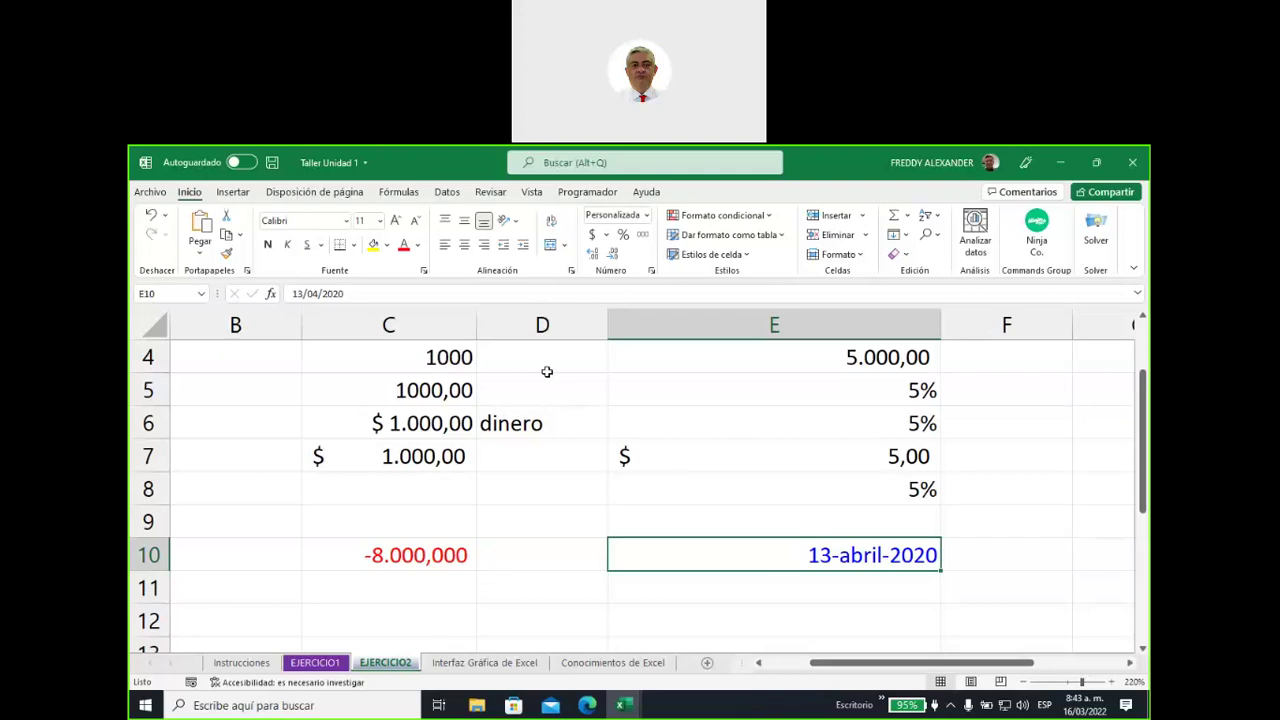
Review E10's font colour and number format options, leave them unchanged, and scroll to row 10
left_click(417, 246)
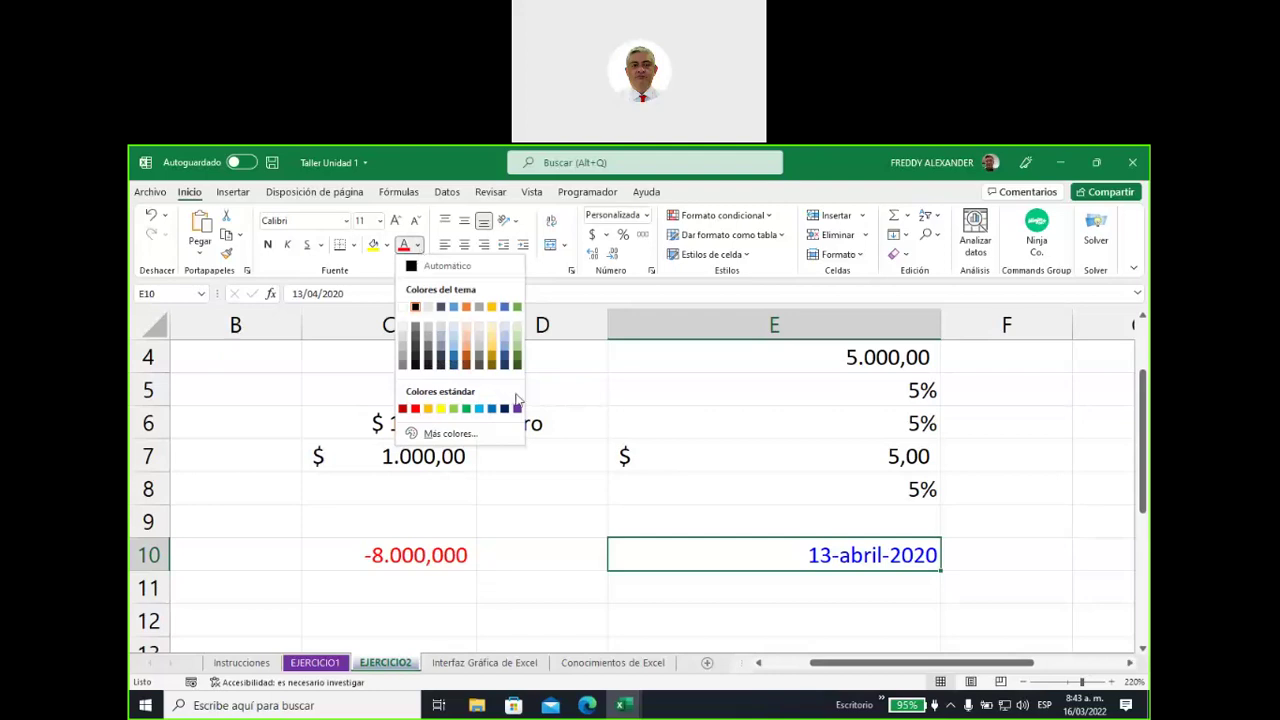
left_click(566, 514)
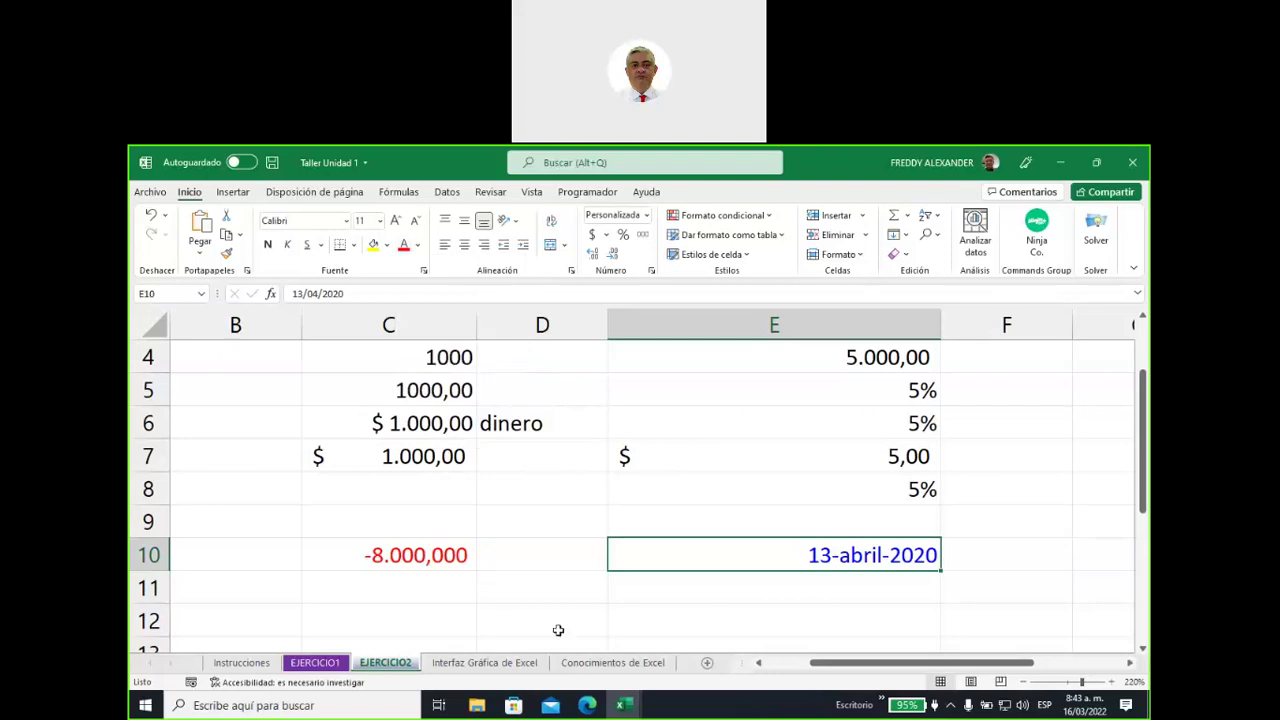
left_click(647, 216)
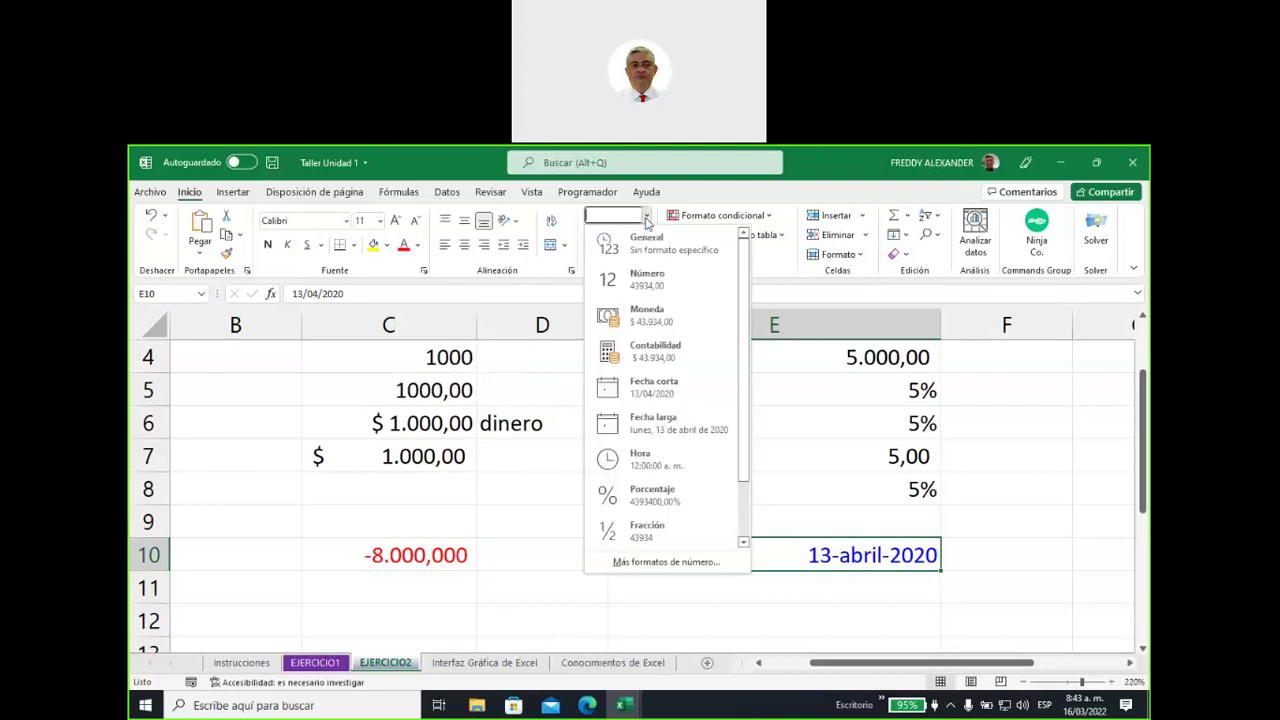
left_click(673, 563)
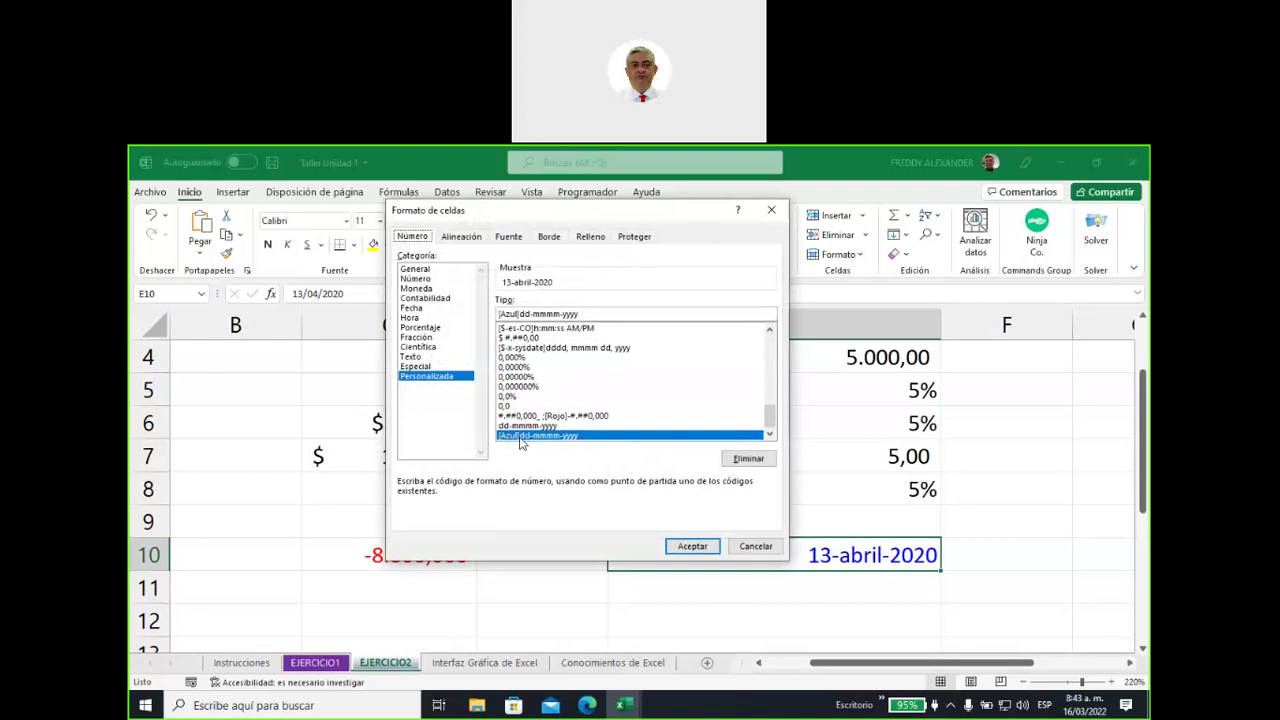
left_click(756, 547)
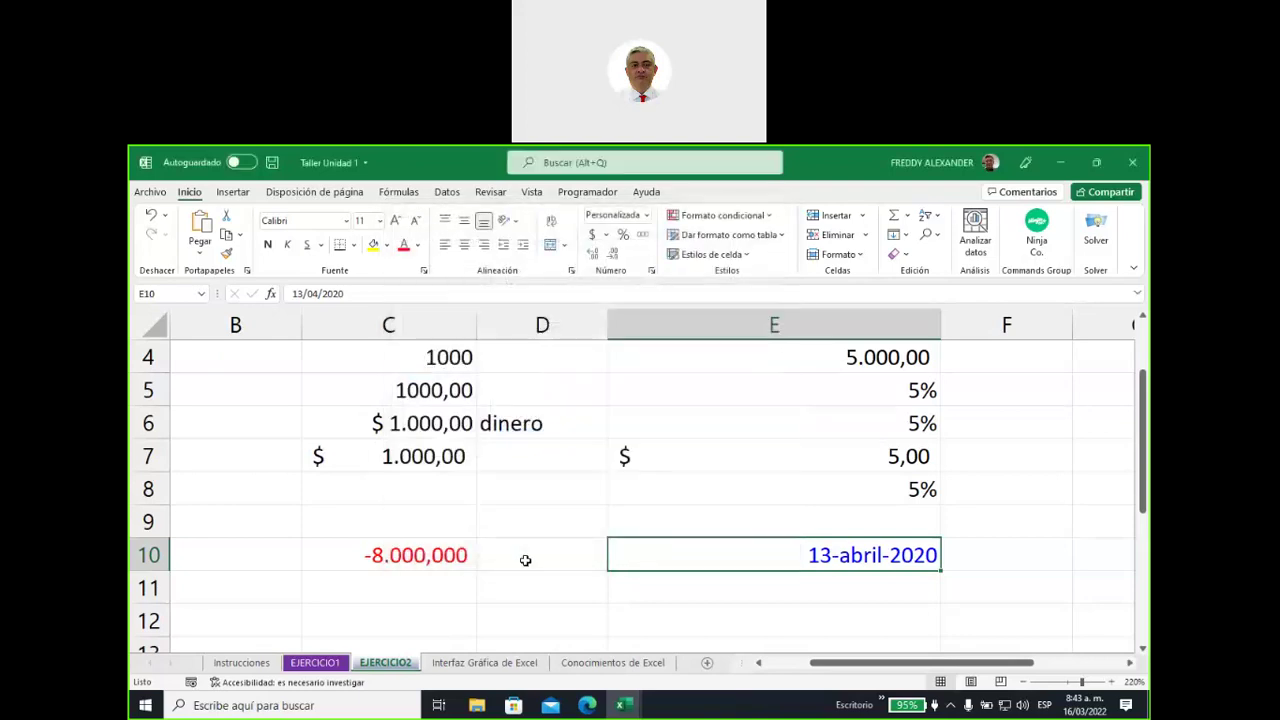
scroll(528, 552, "down", 1)
scroll(528, 552, "down", 1)
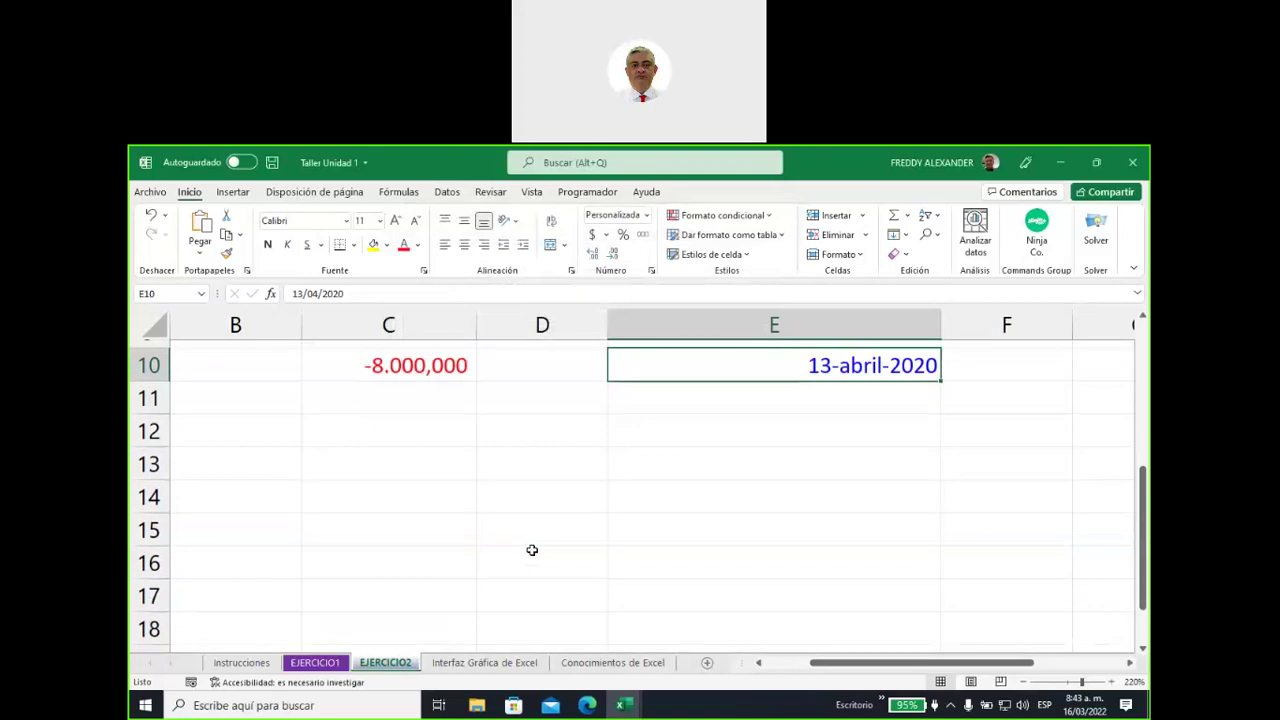
Enter 9000000 in cell D13
left_click(511, 457)
type("9000000")
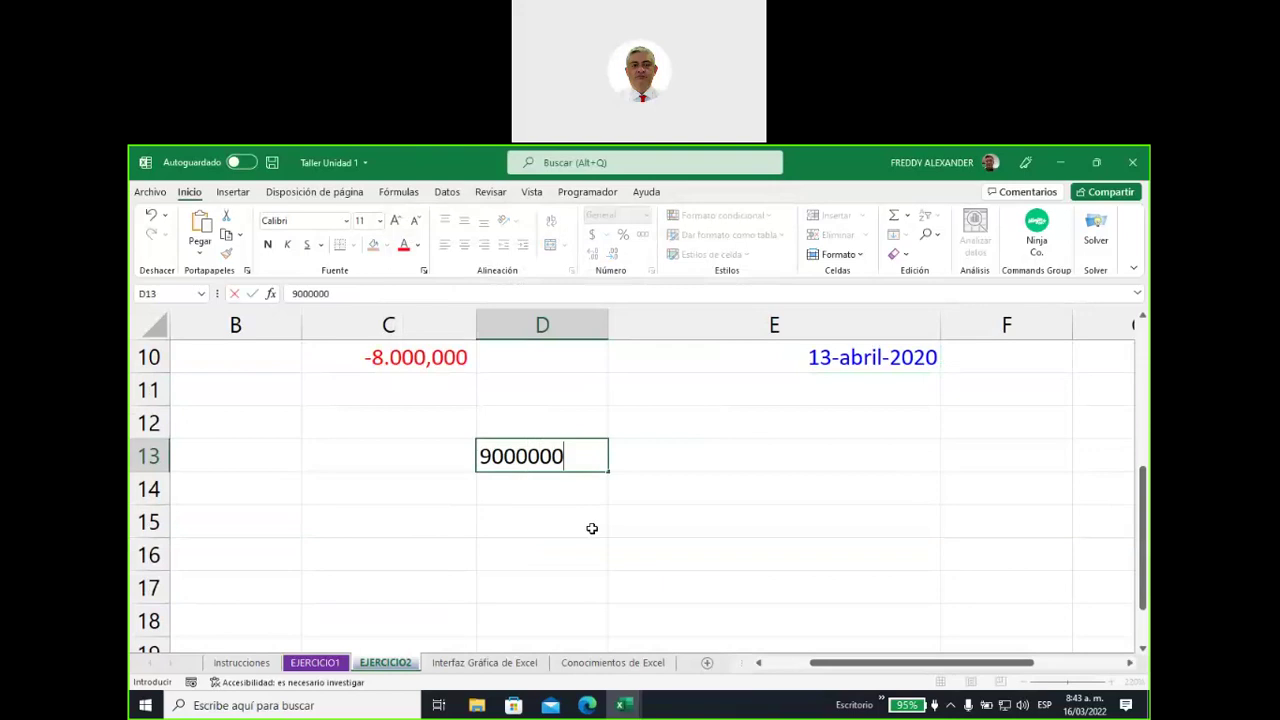
key("Return")
key("Up")
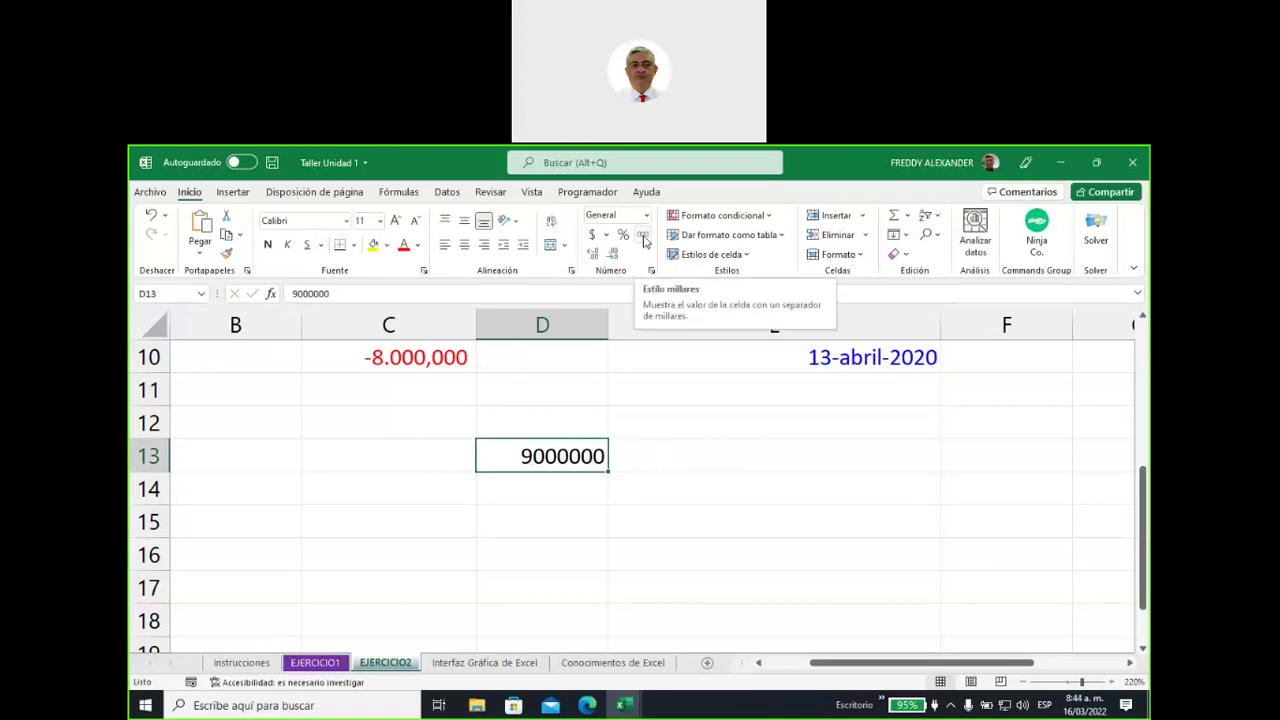
In Format Cells > Personalizada, pick the #.##0 code for D13, previewing 9.000.000
left_click(647, 216)
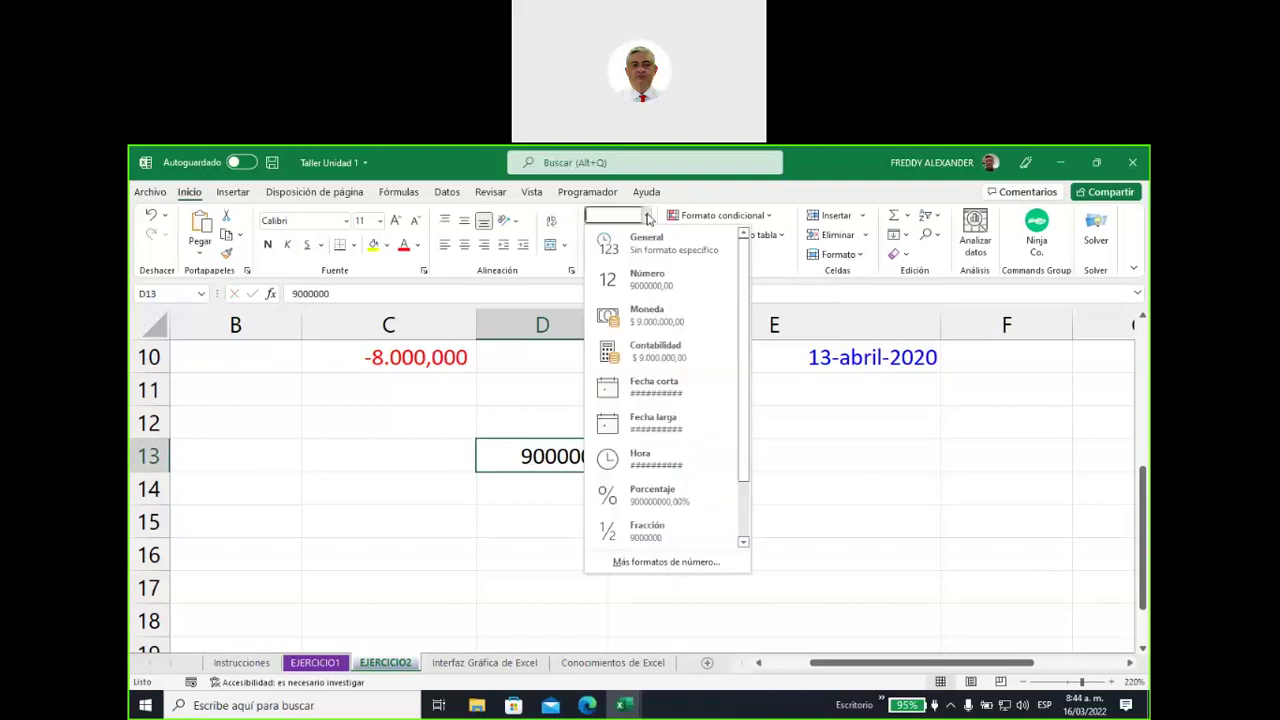
left_click(658, 566)
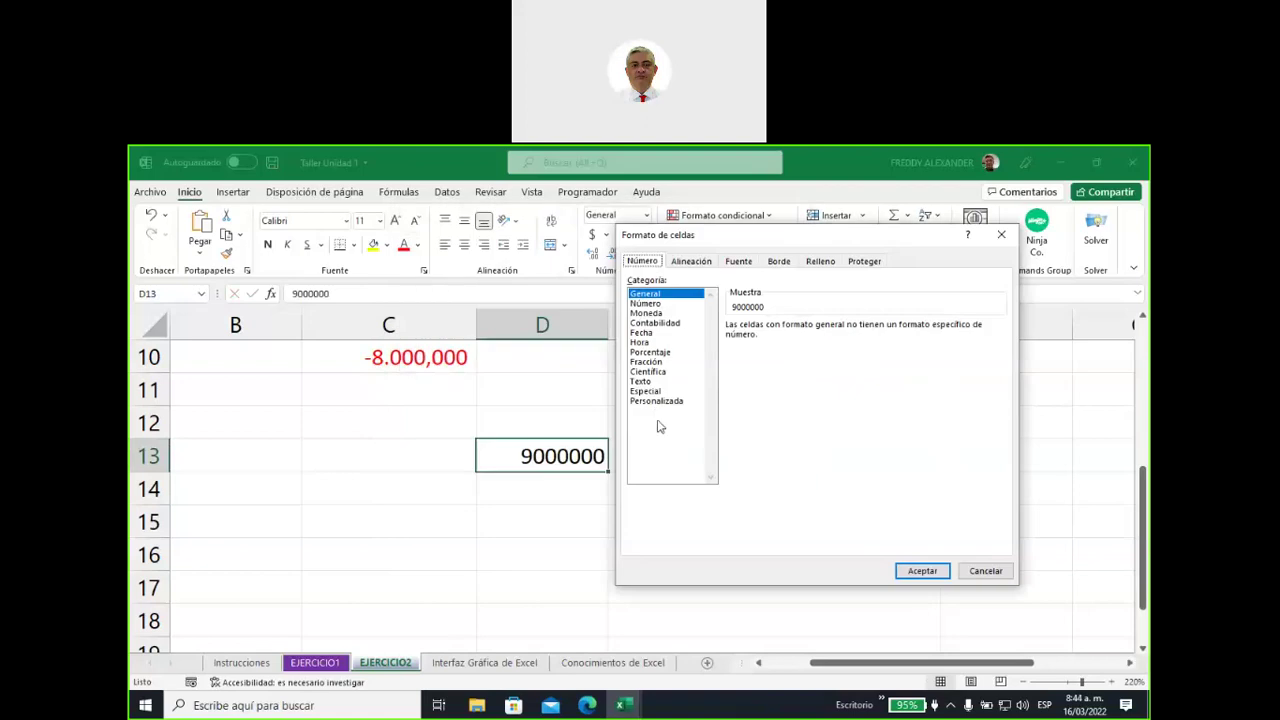
left_click(657, 401)
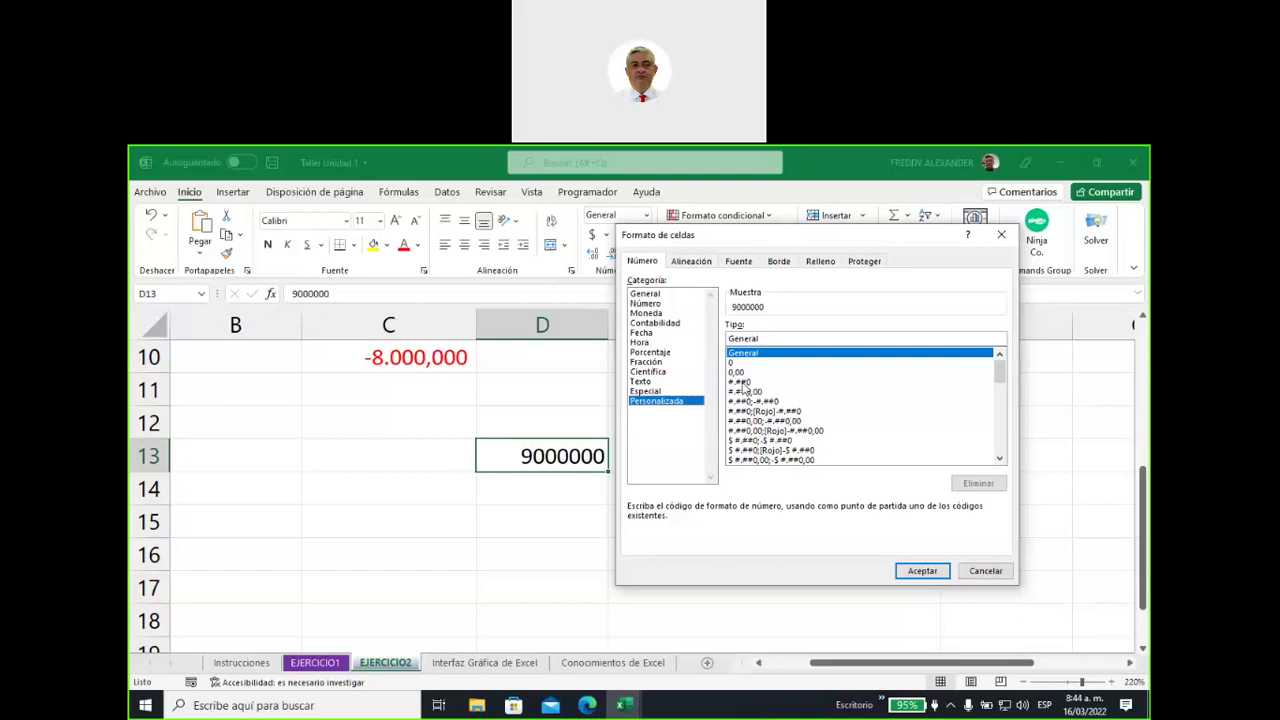
left_click(742, 382)
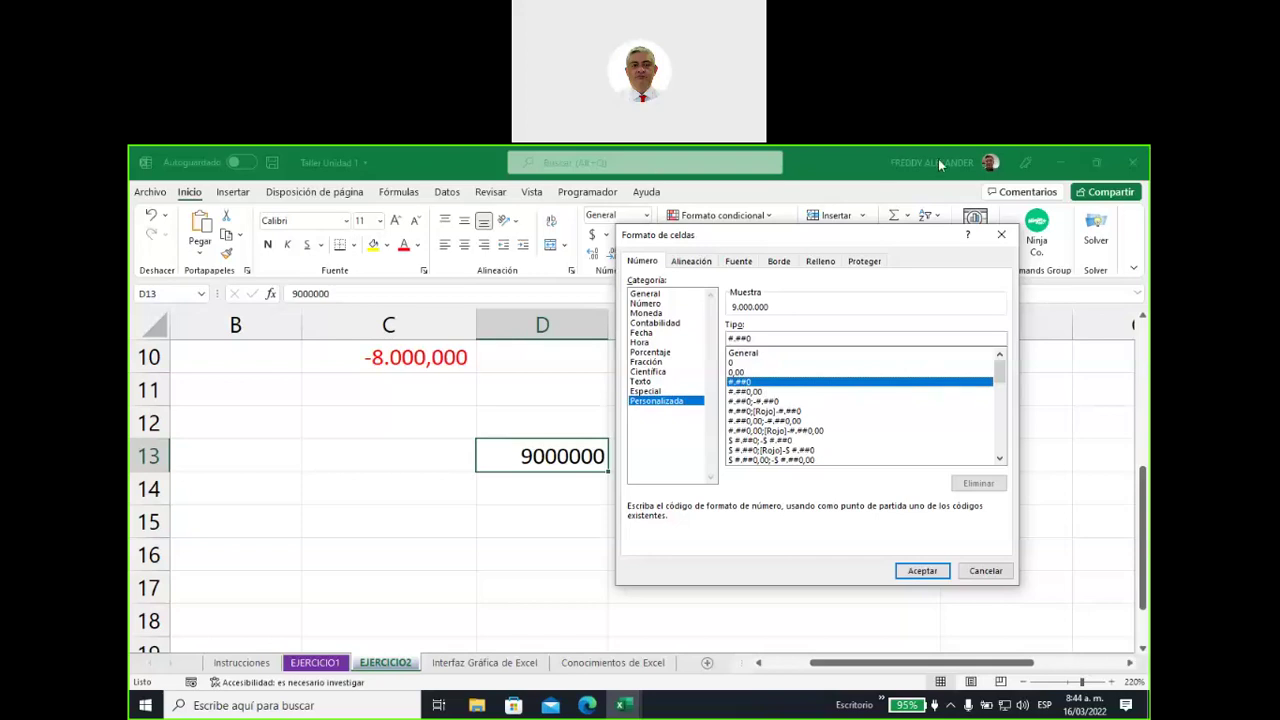
Sketch the #.##0 format pattern over the sheet and underline it
mouse_move(313, 492)
left_mouse_down()
mouse_move(338, 394)
mouse_move(359, 484)
left_mouse_up()
left_click_drag(278, 420, 384, 425)
left_click_drag(289, 442, 416, 446)
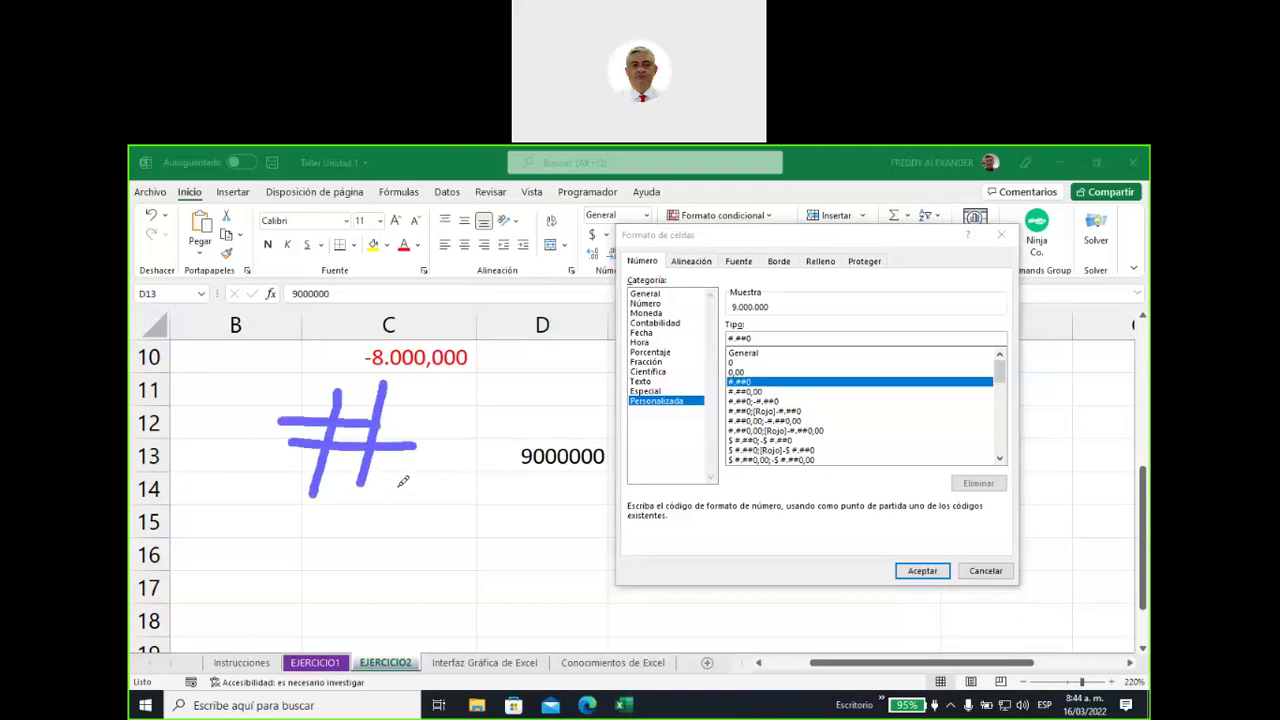
left_click_drag(396, 489, 410, 493)
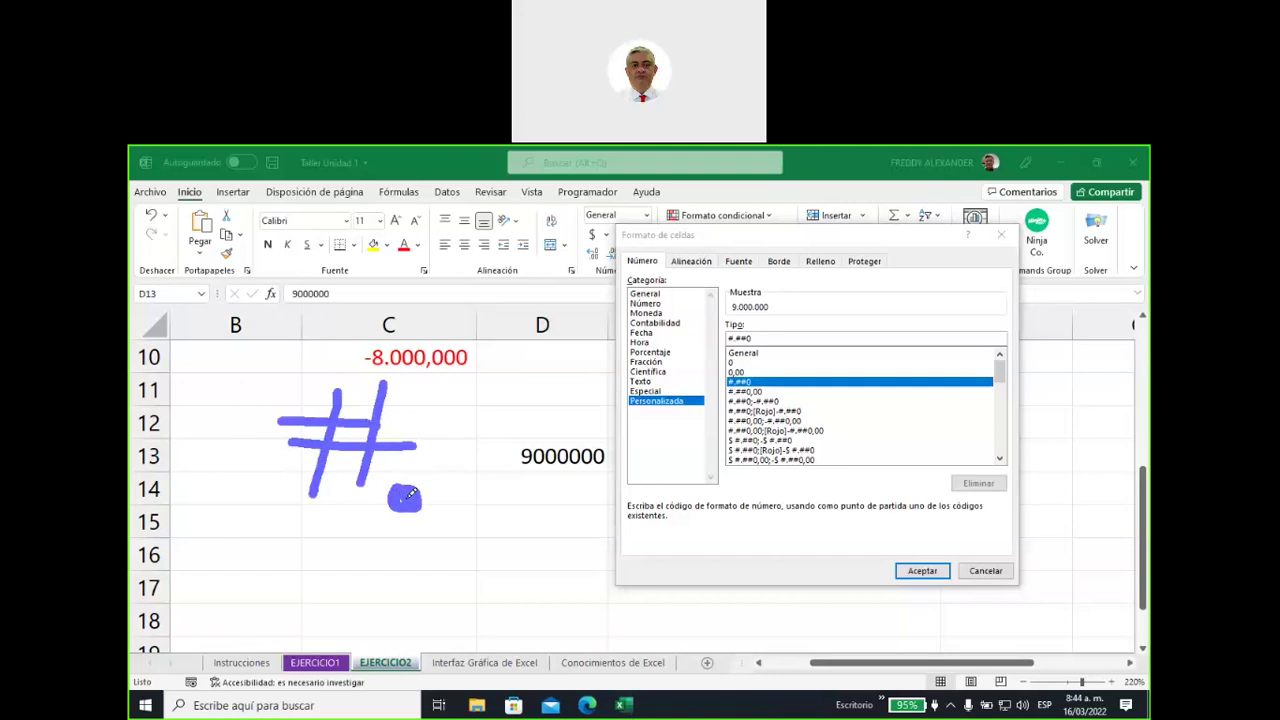
mouse_move(485, 378)
left_mouse_down()
mouse_move(473, 480)
mouse_move(500, 488)
left_mouse_up()
left_click_drag(447, 414, 521, 410)
left_click_drag(455, 441, 536, 436)
mouse_move(555, 380)
left_mouse_down()
mouse_move(548, 486)
mouse_move(575, 485)
left_mouse_up()
left_click_drag(537, 414, 600, 412)
left_click_drag(522, 434, 602, 428)
left_click_drag(654, 385, 640, 384)
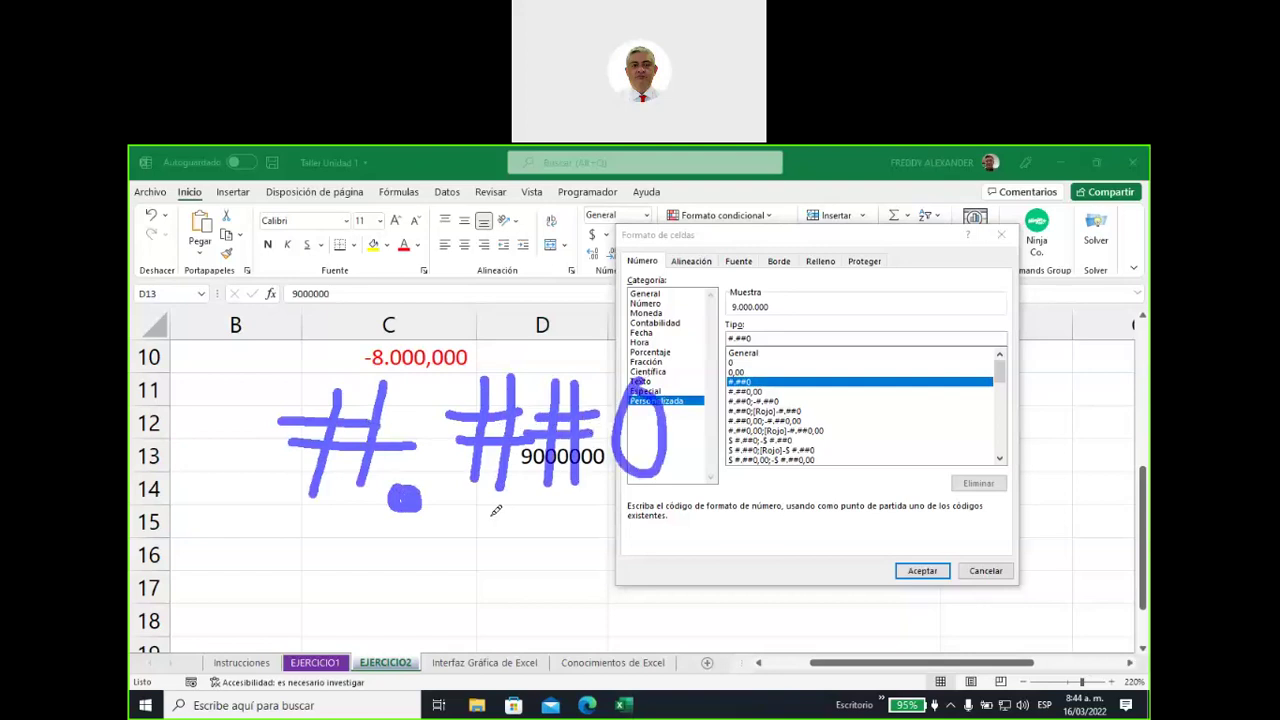
left_click_drag(486, 518, 648, 497)
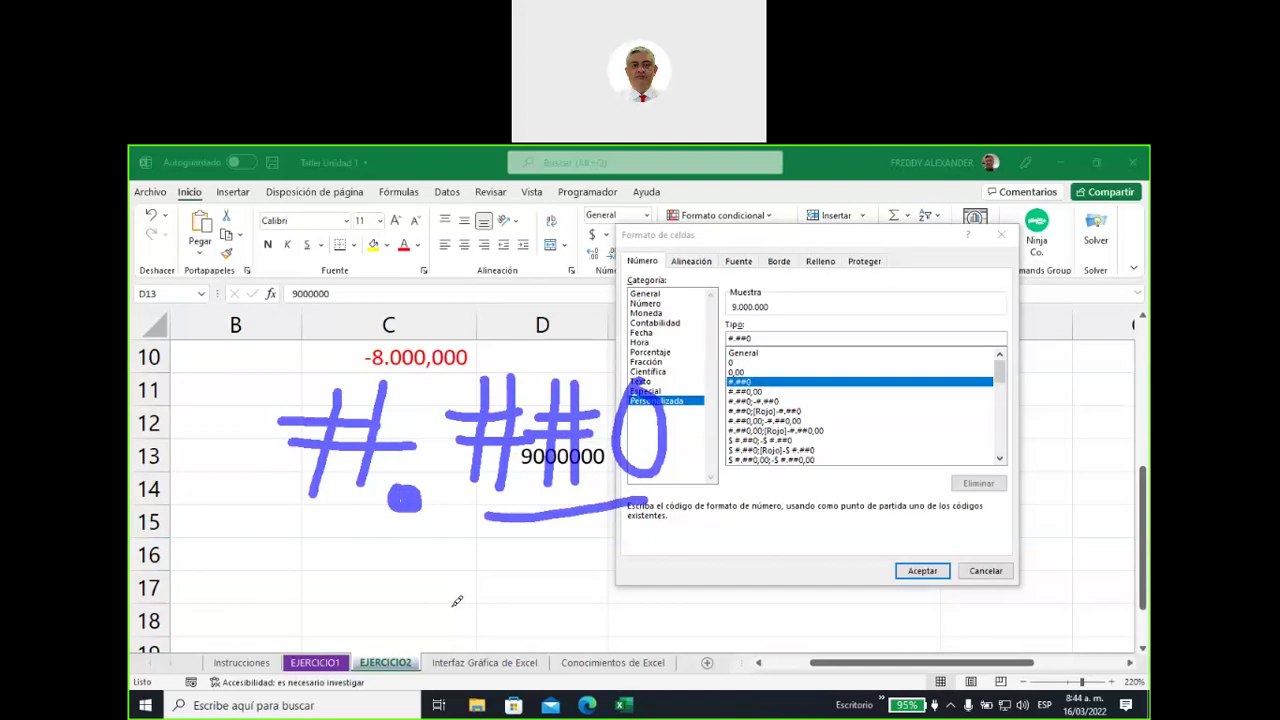
Extend the sketch with a comma and two zeros, then clear the annotations
mouse_move(411, 532)
left_mouse_down()
mouse_move(398, 563)
mouse_move(424, 560)
mouse_move(412, 556)
left_mouse_up()
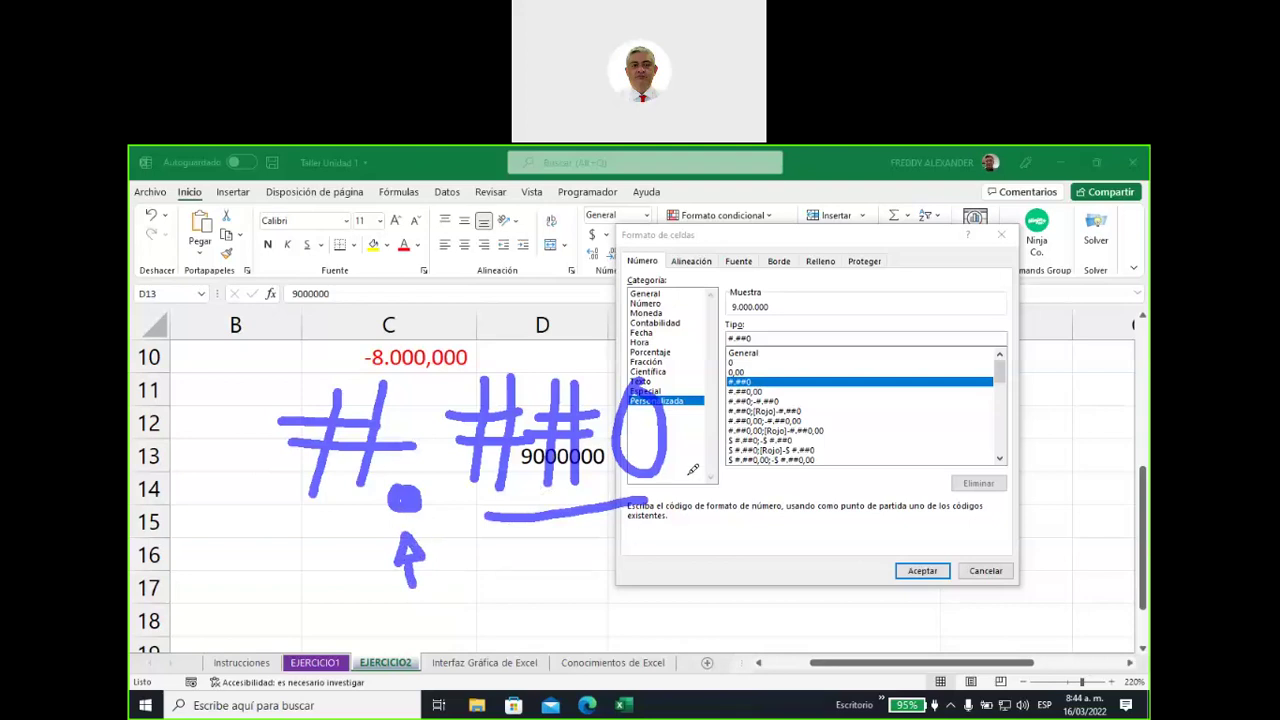
left_click_drag(690, 476, 656, 543)
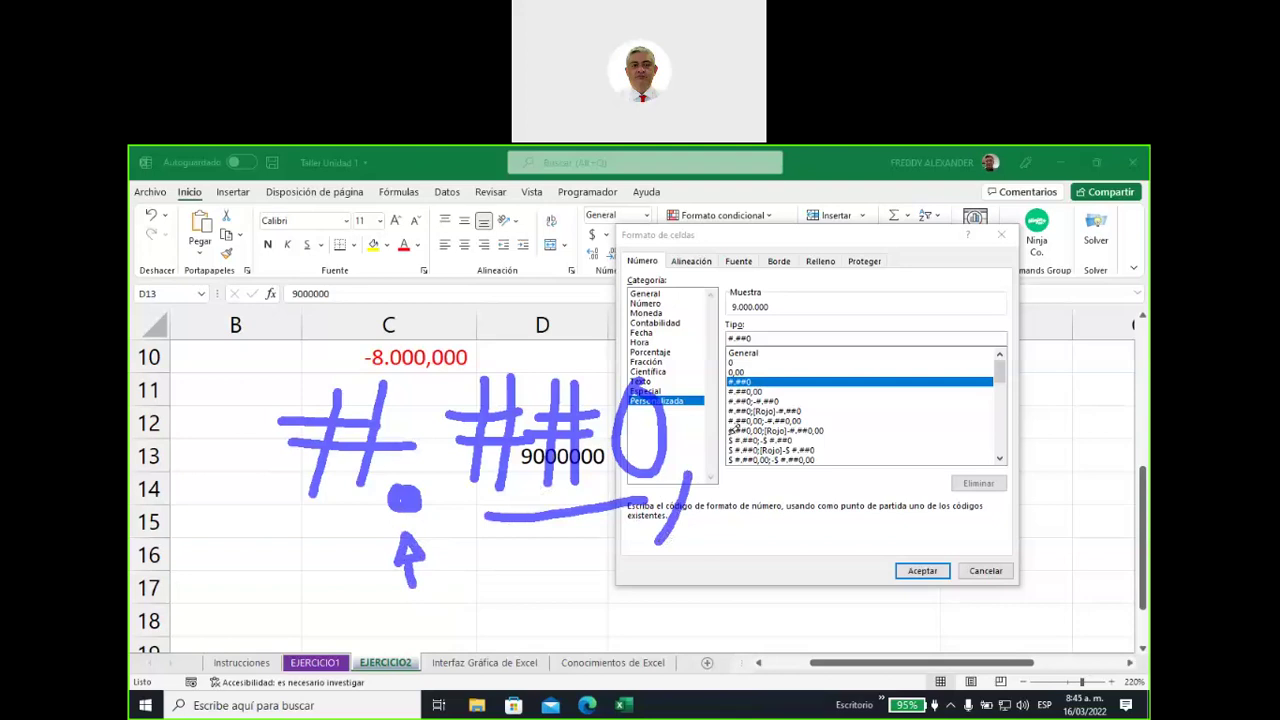
mouse_move(745, 378)
left_mouse_down()
mouse_move(735, 462)
mouse_move(760, 385)
mouse_move(800, 378)
left_mouse_up()
left_click_drag(728, 492, 830, 486)
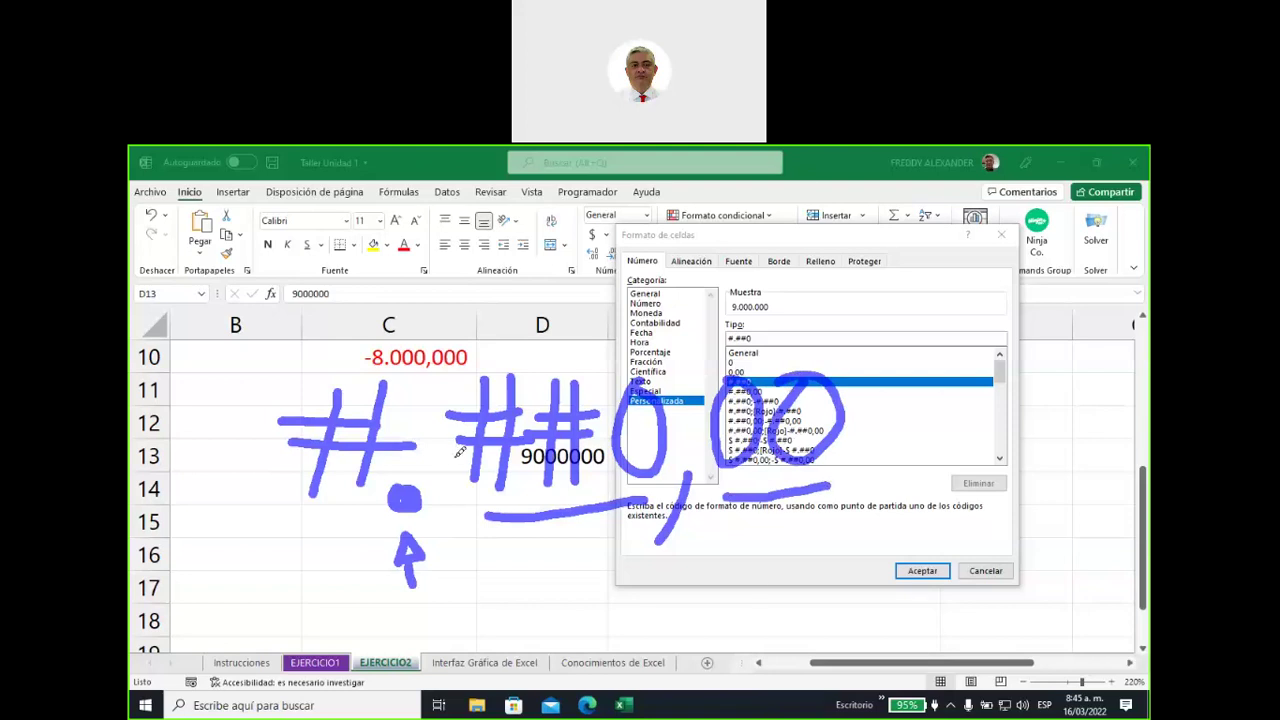
key("Escape")
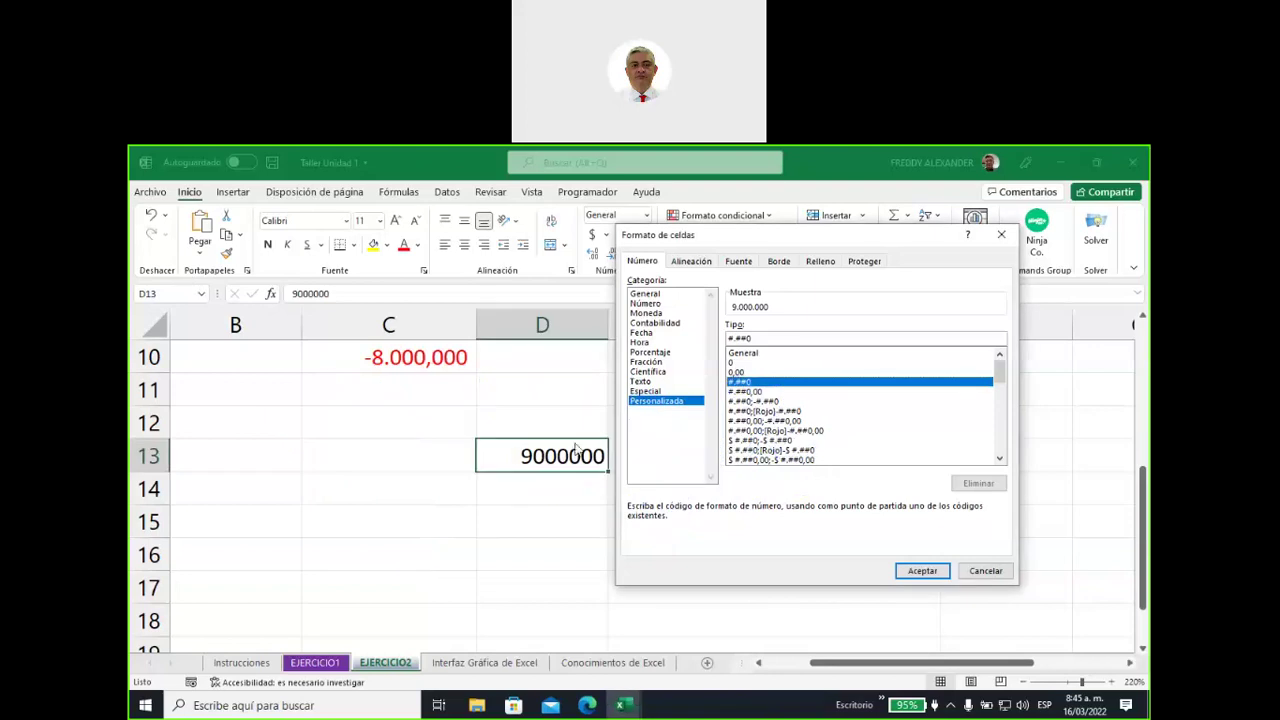
Try codes #.##0,00 and #.##0;-#.##0, settle on #.##0;[Rojo]-#.##0, then type [verde]
left_click(752, 392)
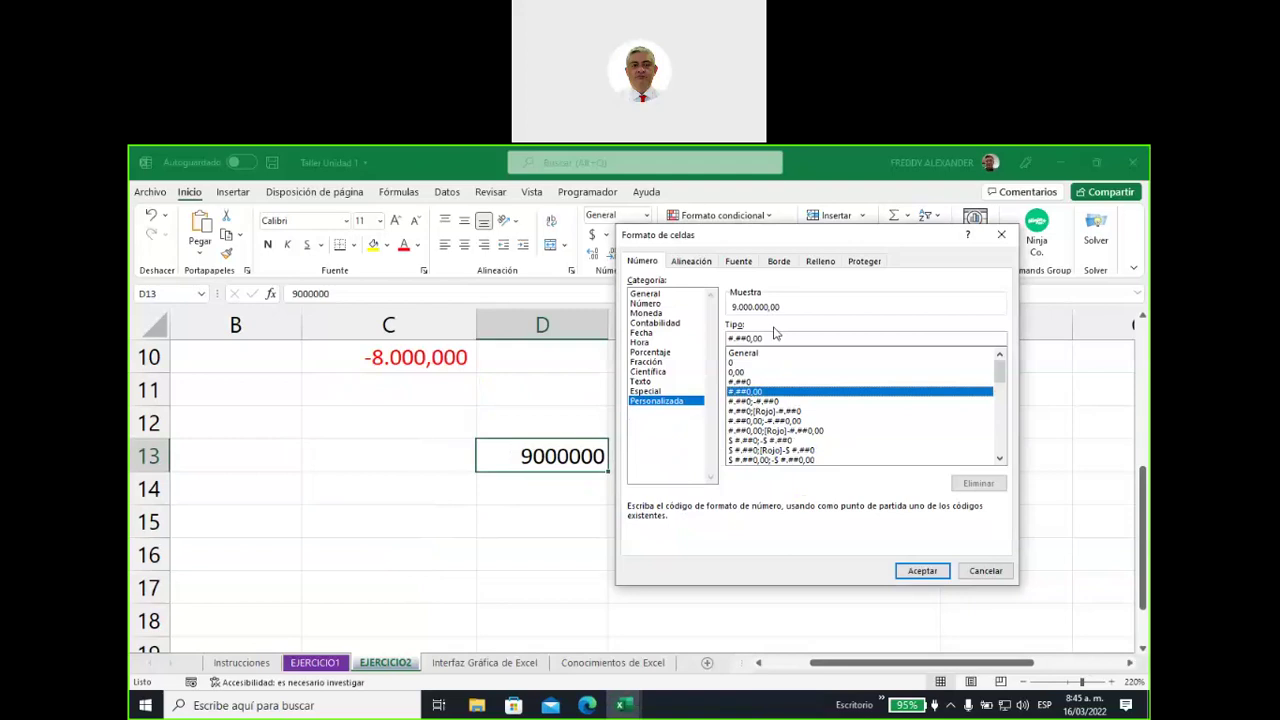
left_click(759, 403)
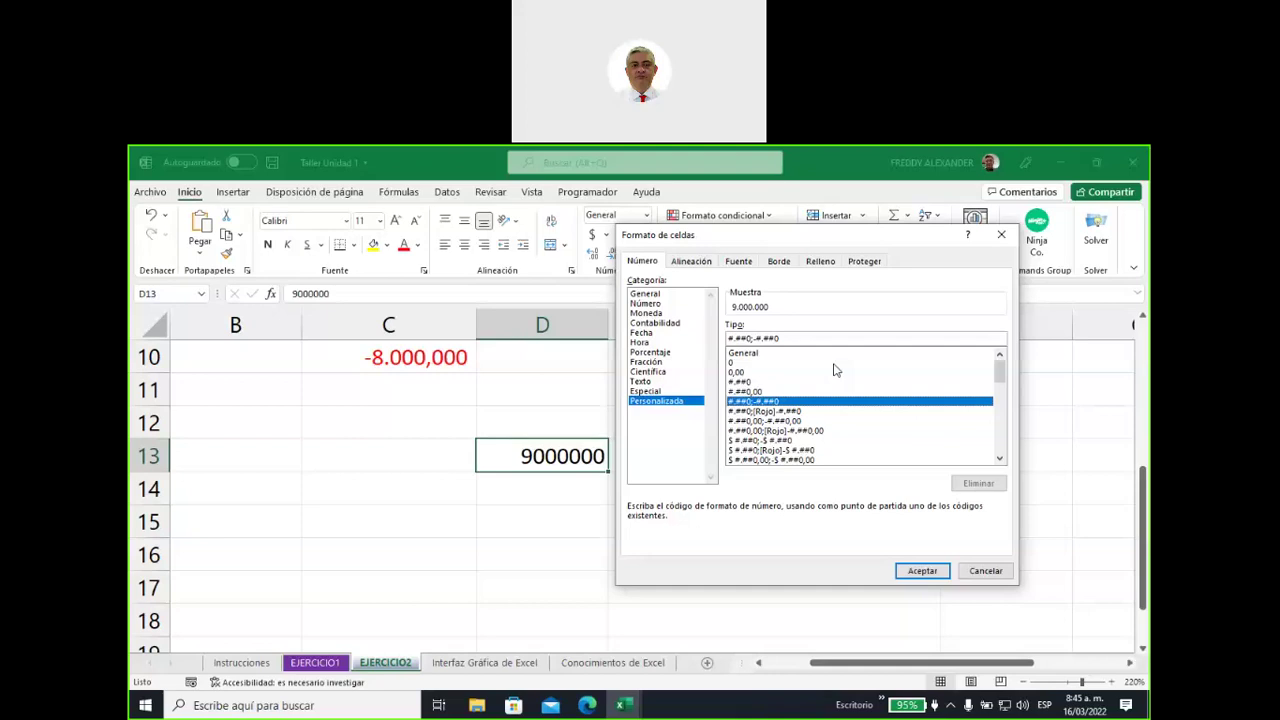
left_click(773, 411)
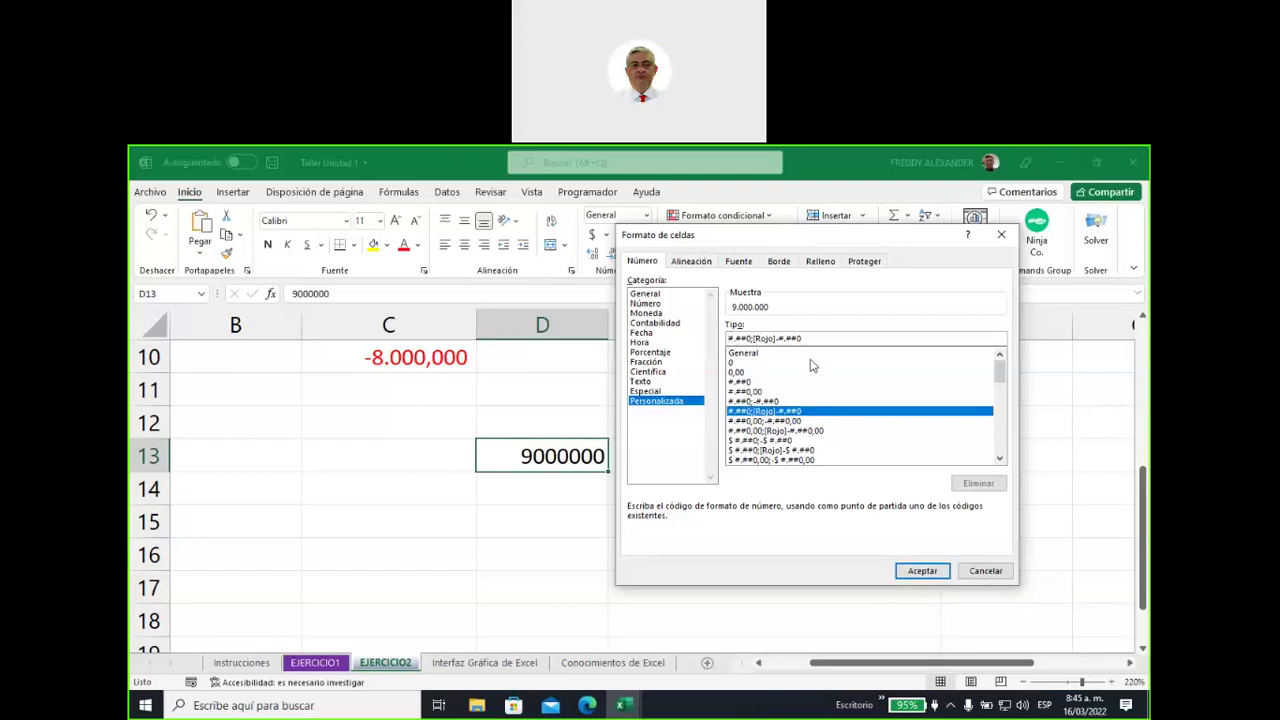
type("[")
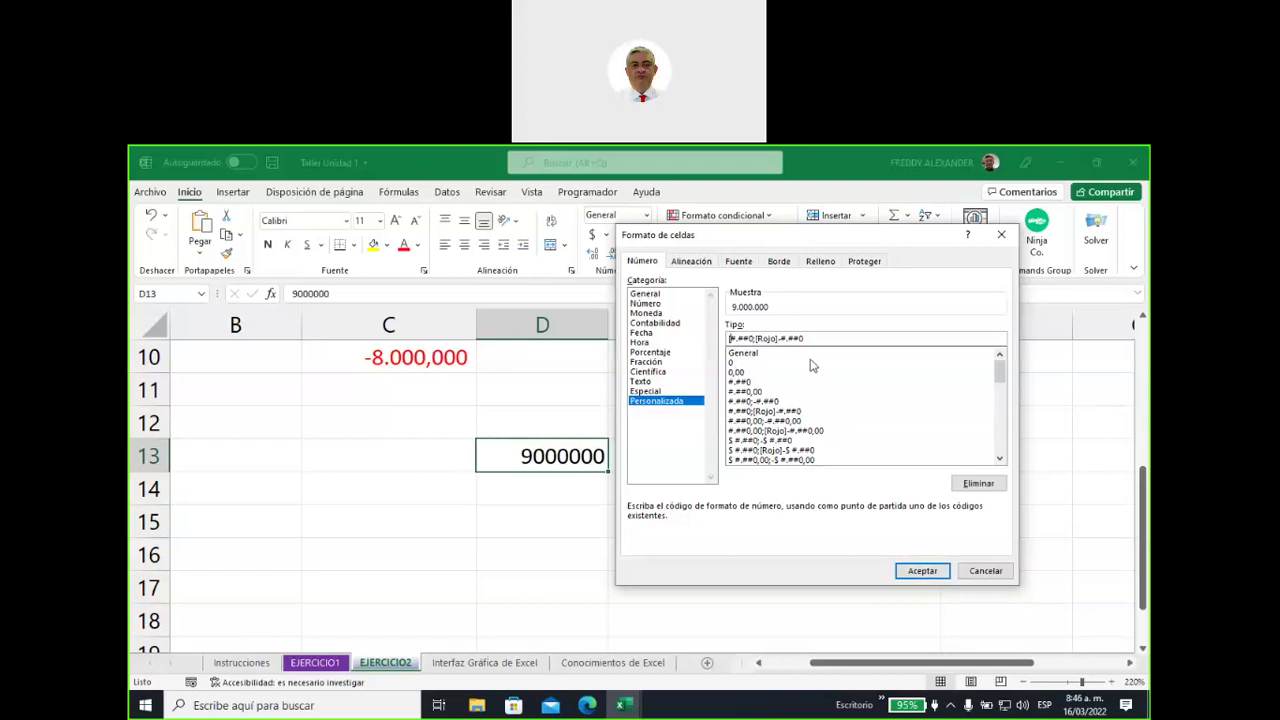
type("verde")
type("]")
Apply [verde]#.##0;[Rojo]-#.##0 to D13 and begin editing its value
left_click_drag(840, 339, 710, 343)
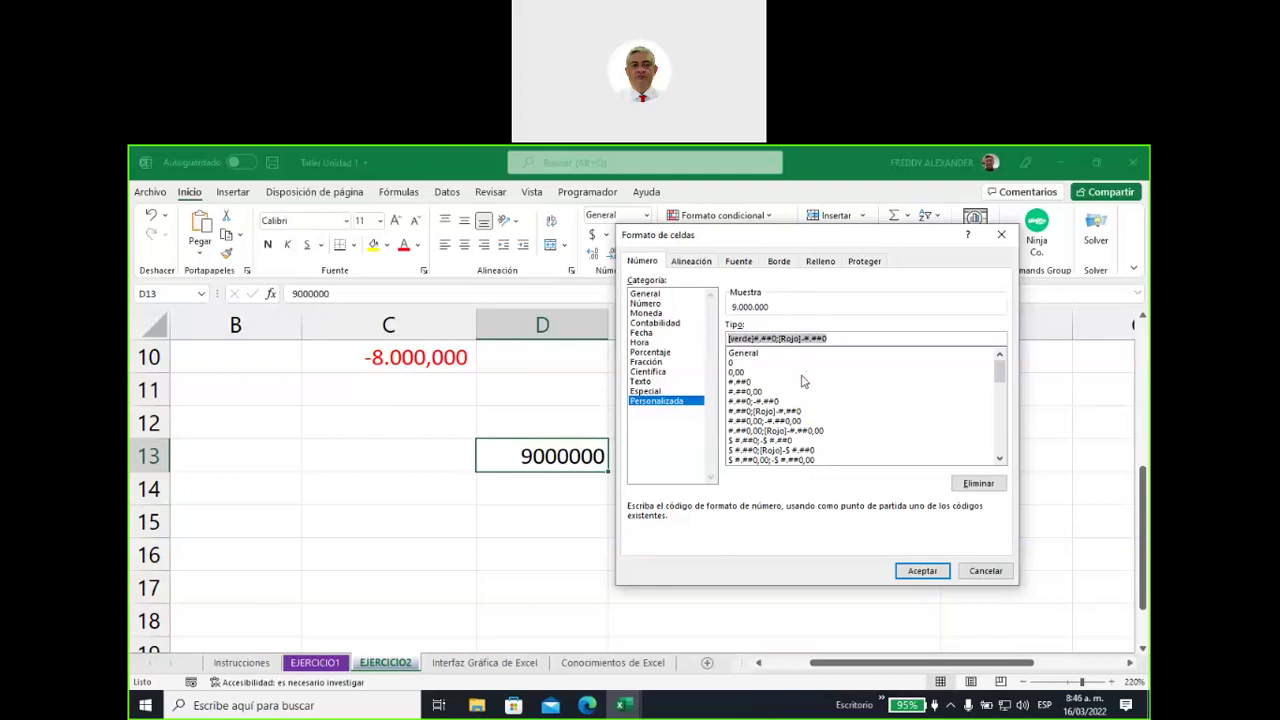
left_click(916, 571)
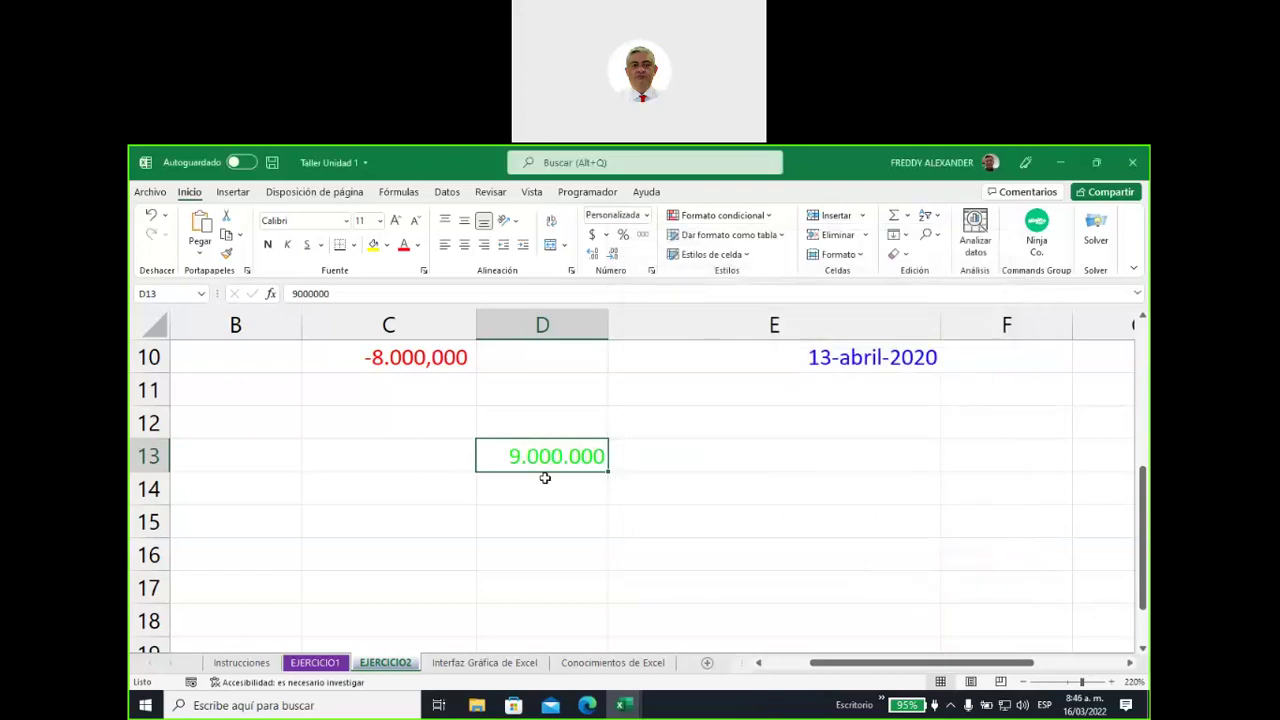
left_click(293, 293)
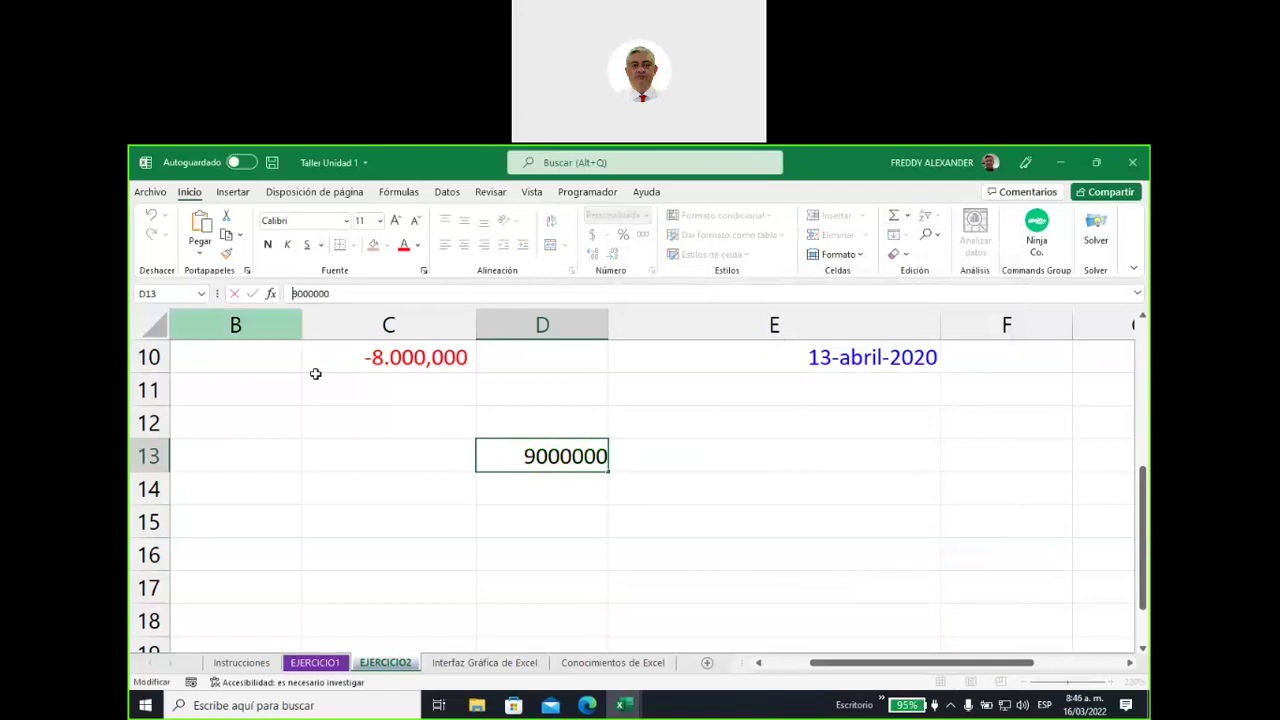
Change D13 to -9000000 so it shows red, and reopen its number format settings
type("-")
key("Return")
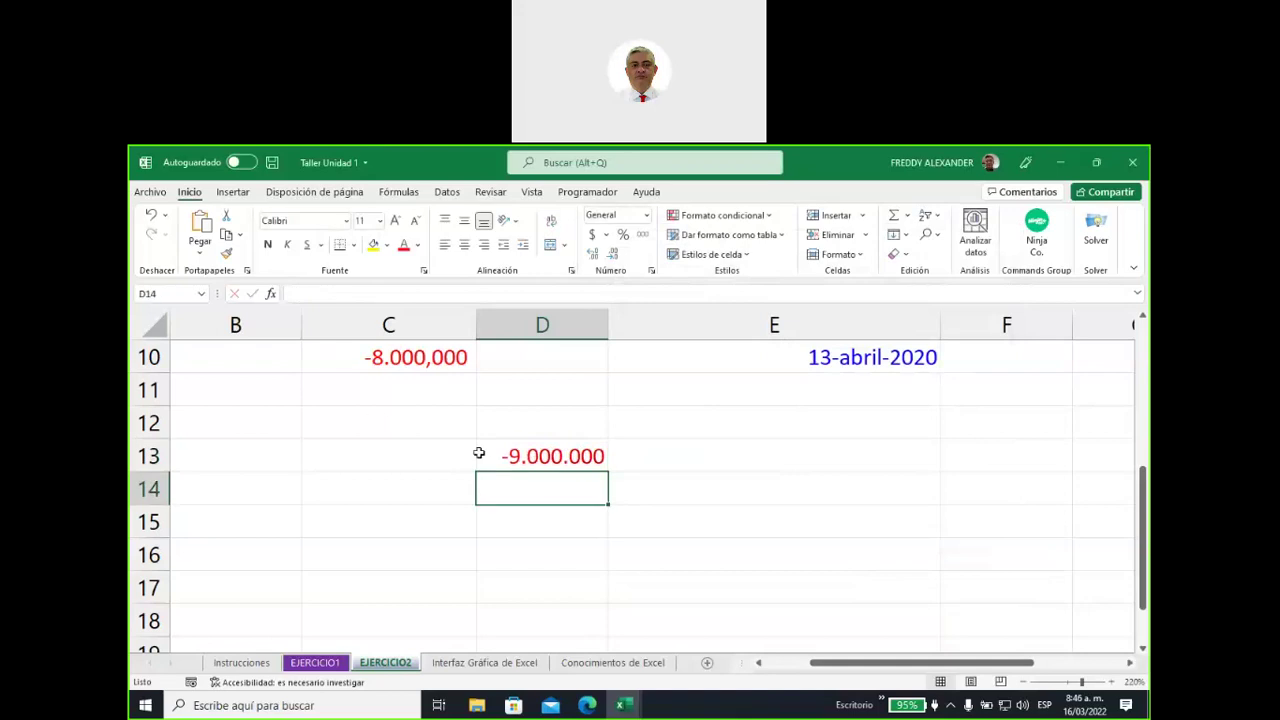
key("Up")
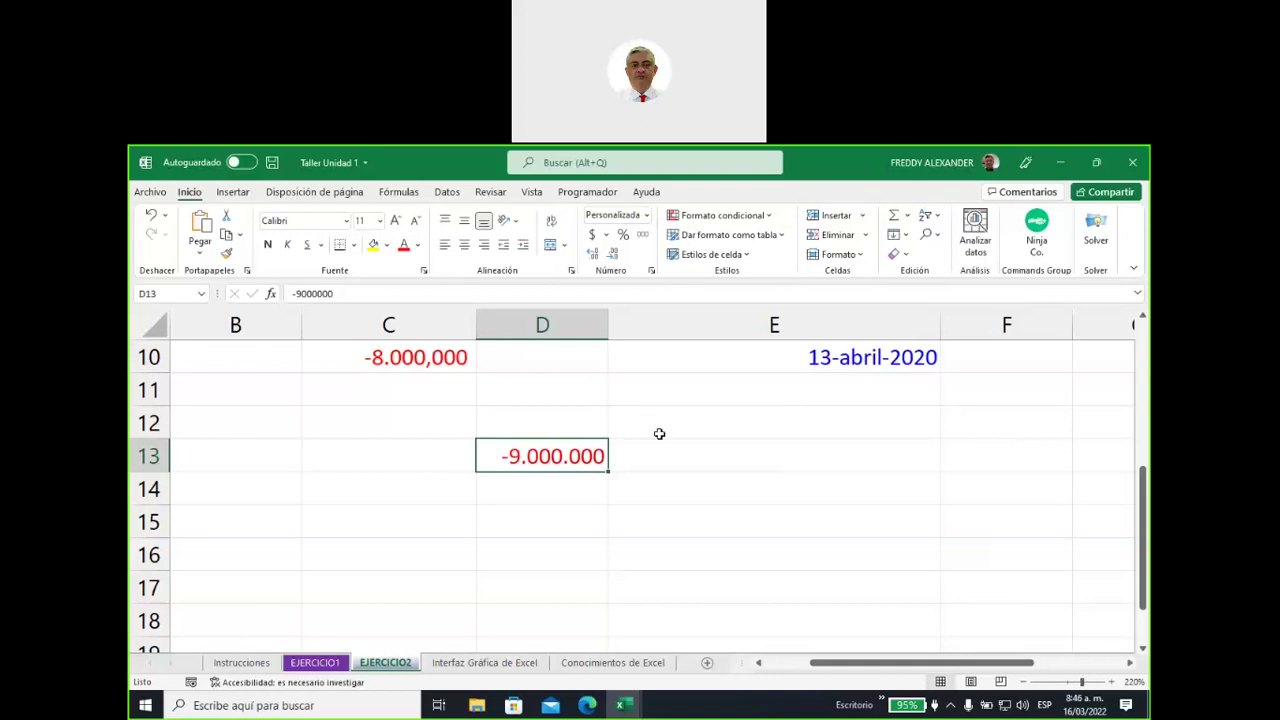
left_click(646, 215)
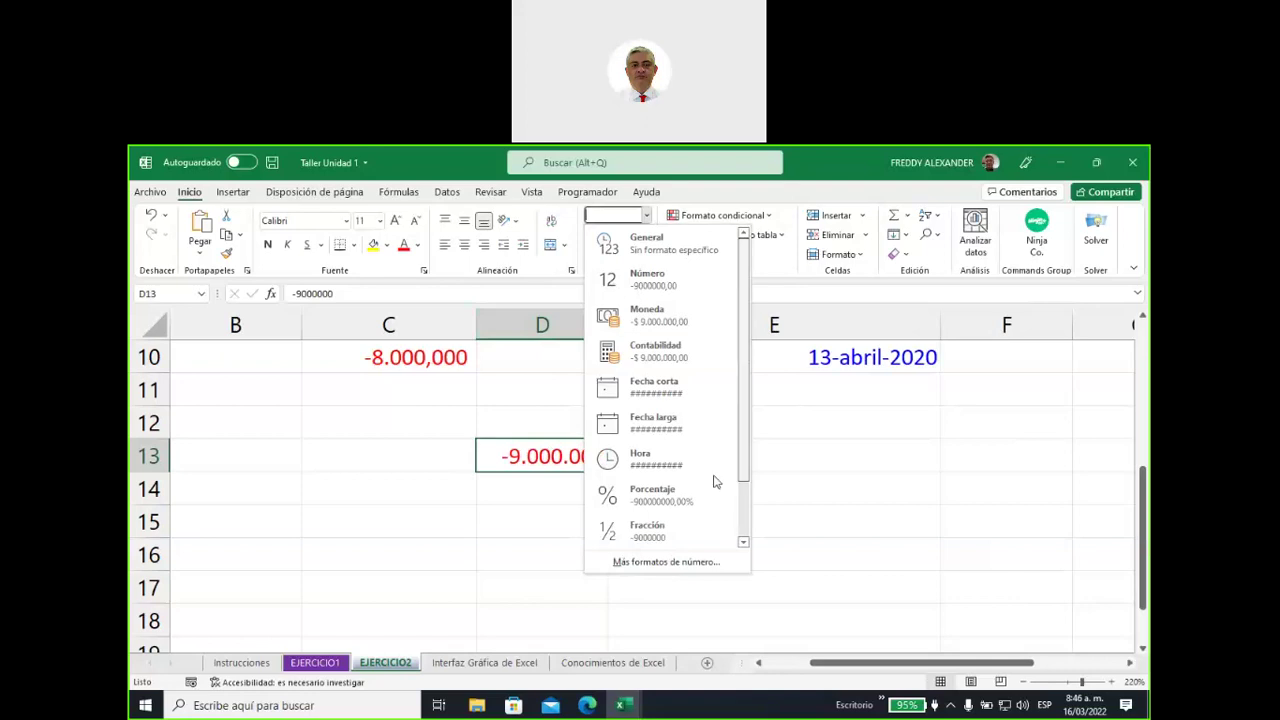
left_click(670, 561)
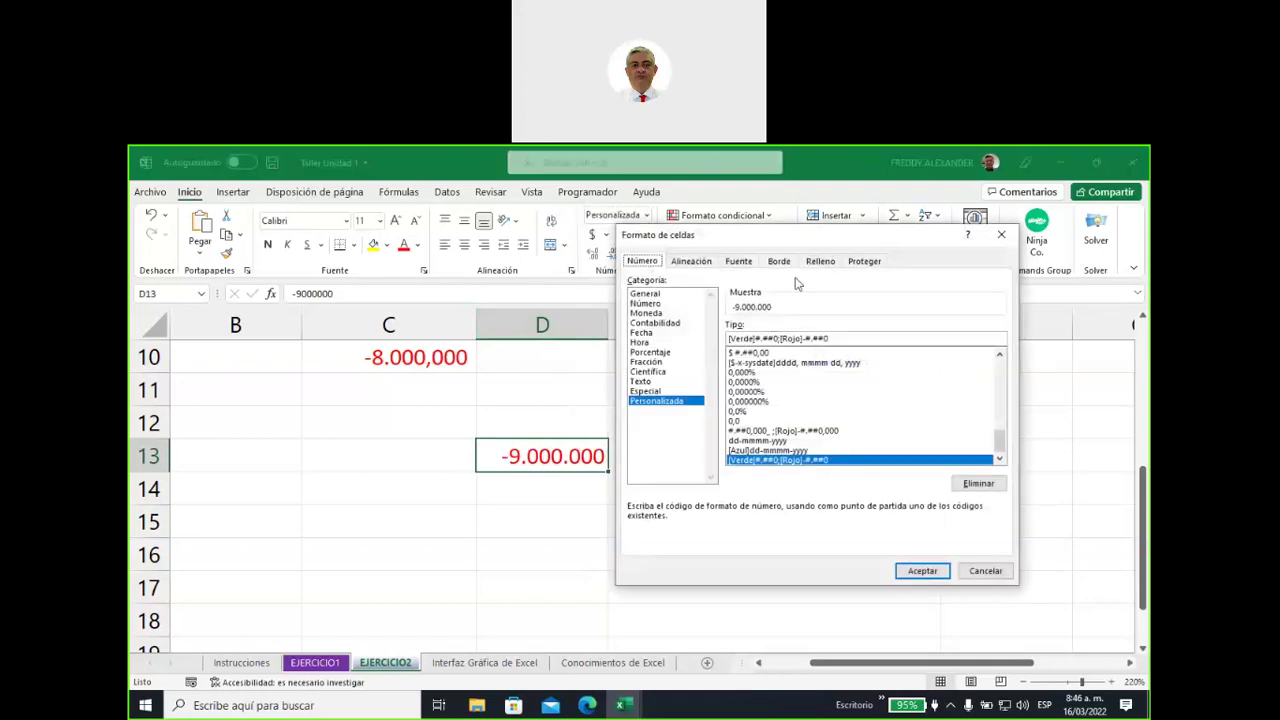
Edit D13's custom code to #.##0, so it previews in thousands as -9.000
left_click_drag(797, 240, 671, 217)
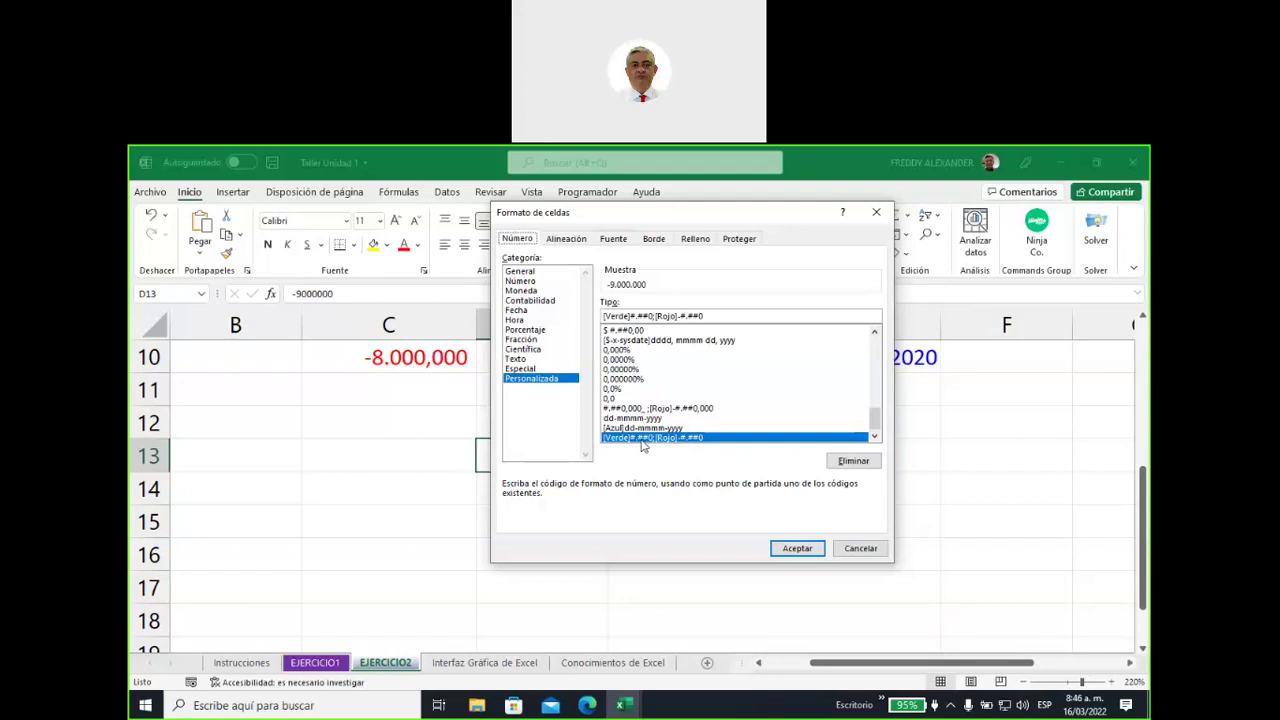
left_click_drag(874, 420, 872, 346)
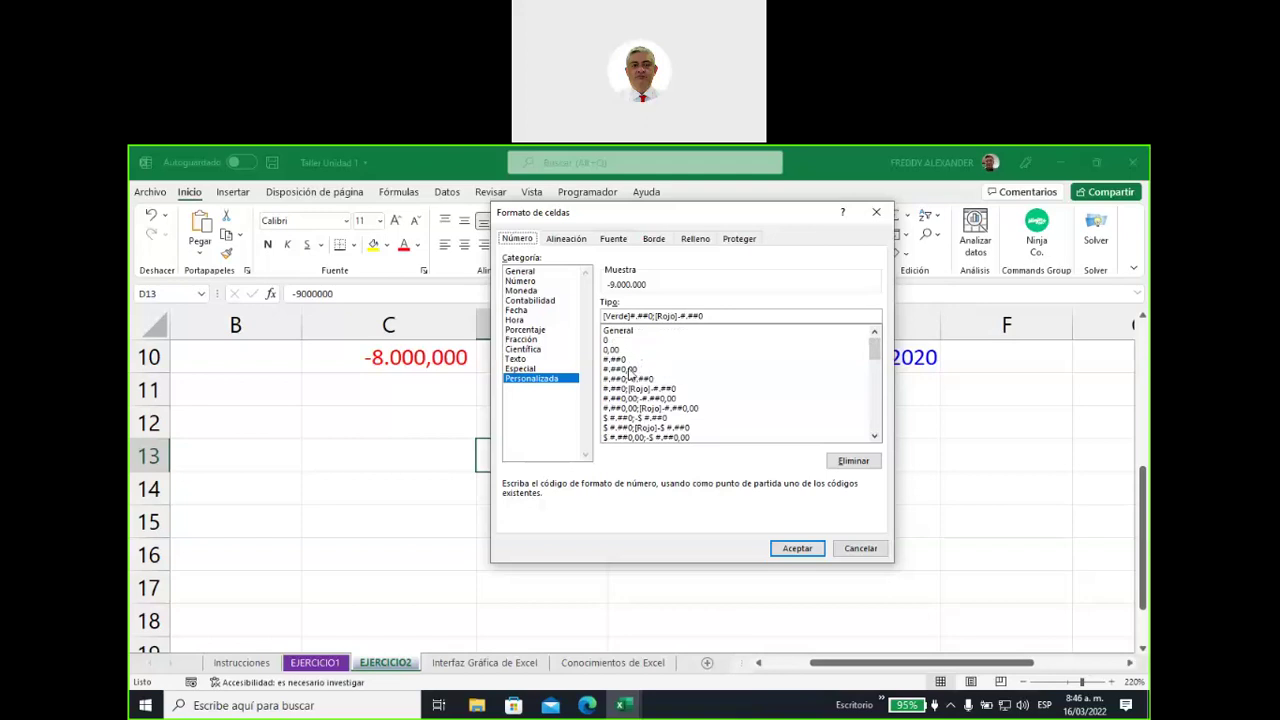
left_click(619, 360)
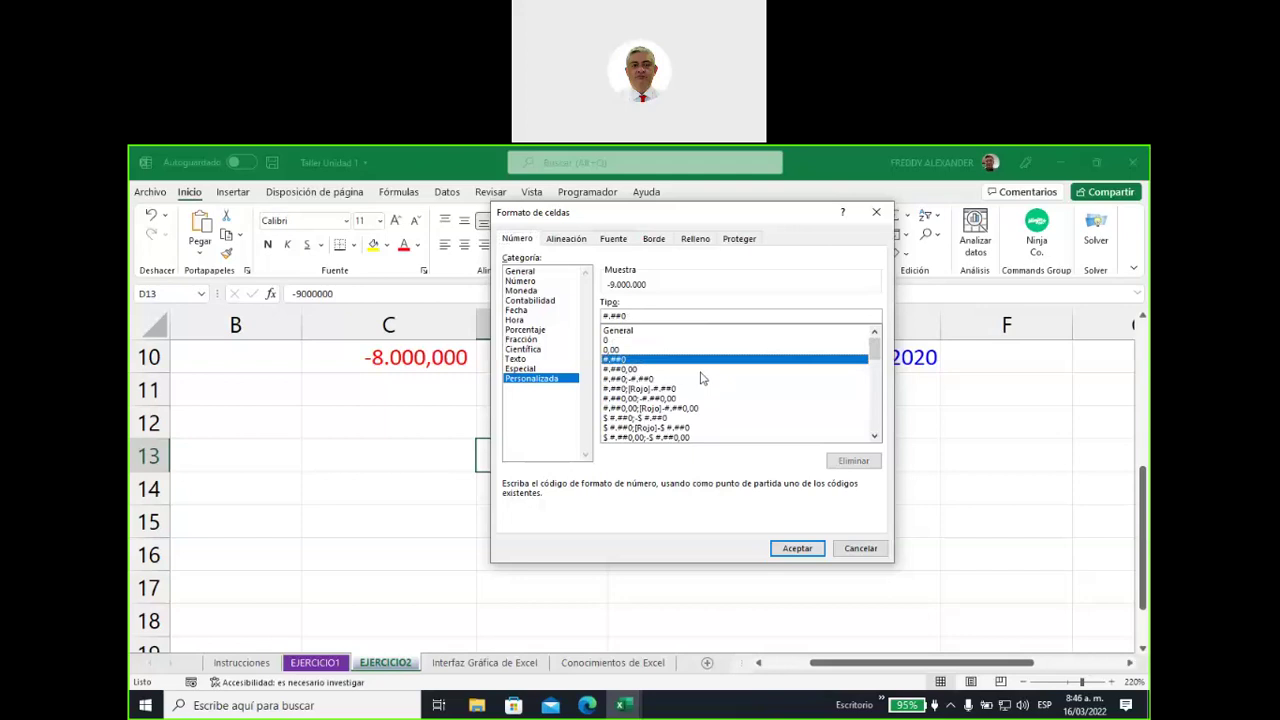
left_click(633, 316)
type(",")
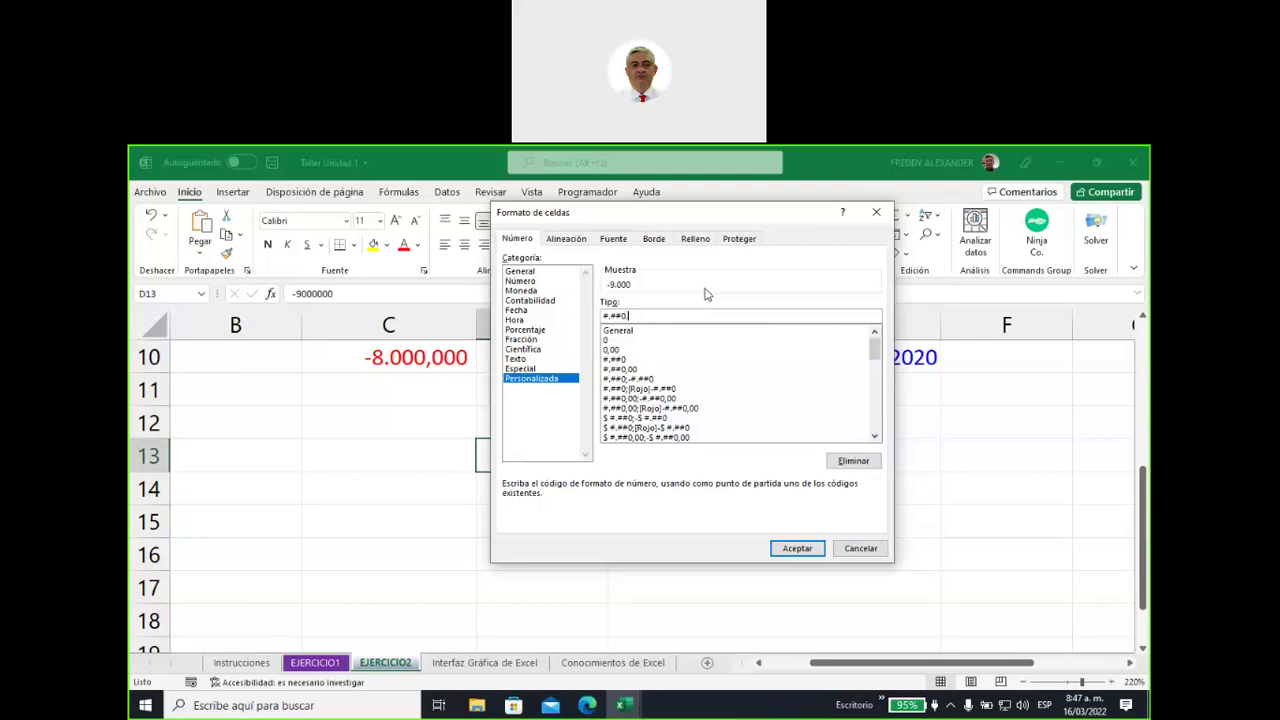
Rewrite D13's custom code as #.##0,, "M" so the preview reads -9 M
type(".")
left_click_drag(875, 352, 880, 406)
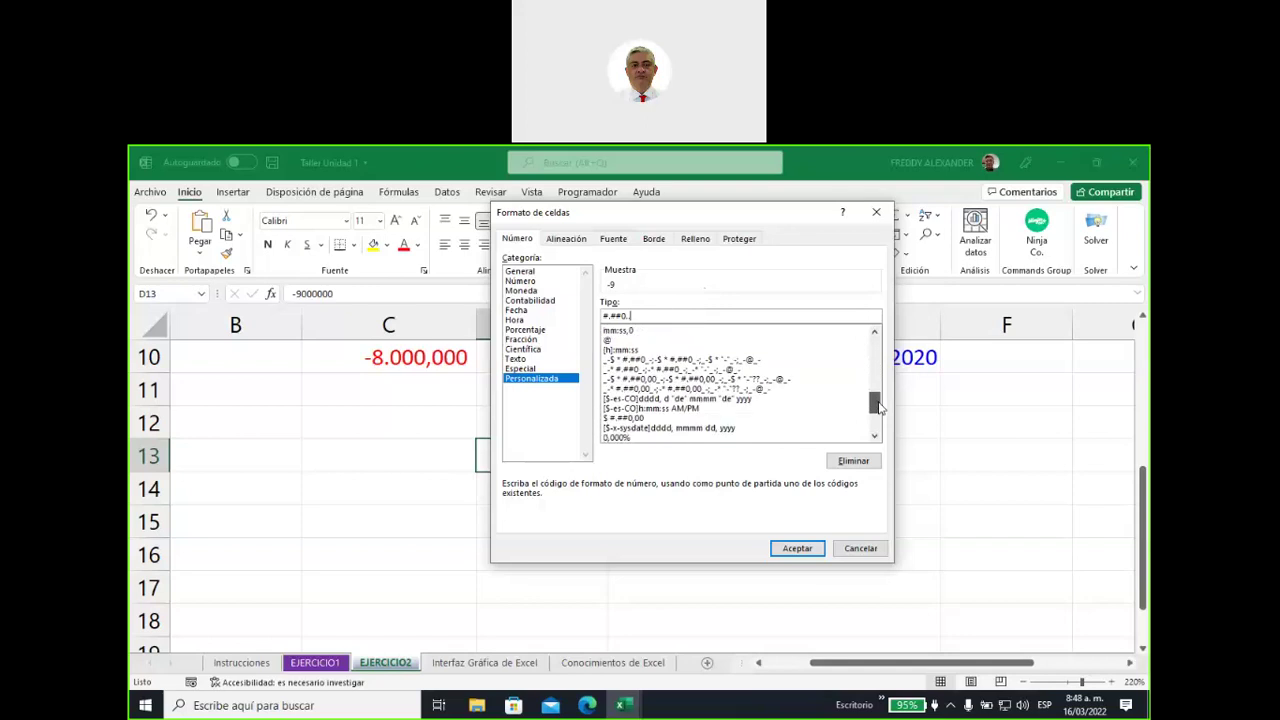
left_click_drag(880, 406, 882, 352)
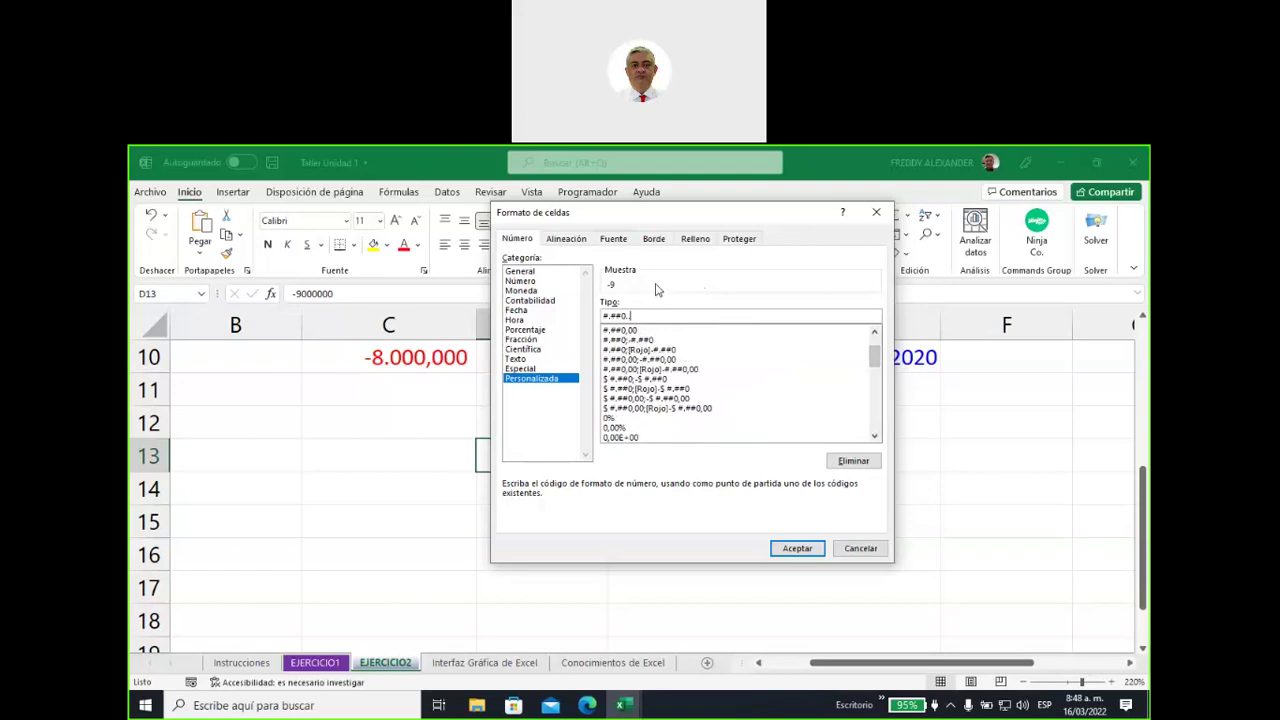
type(",")
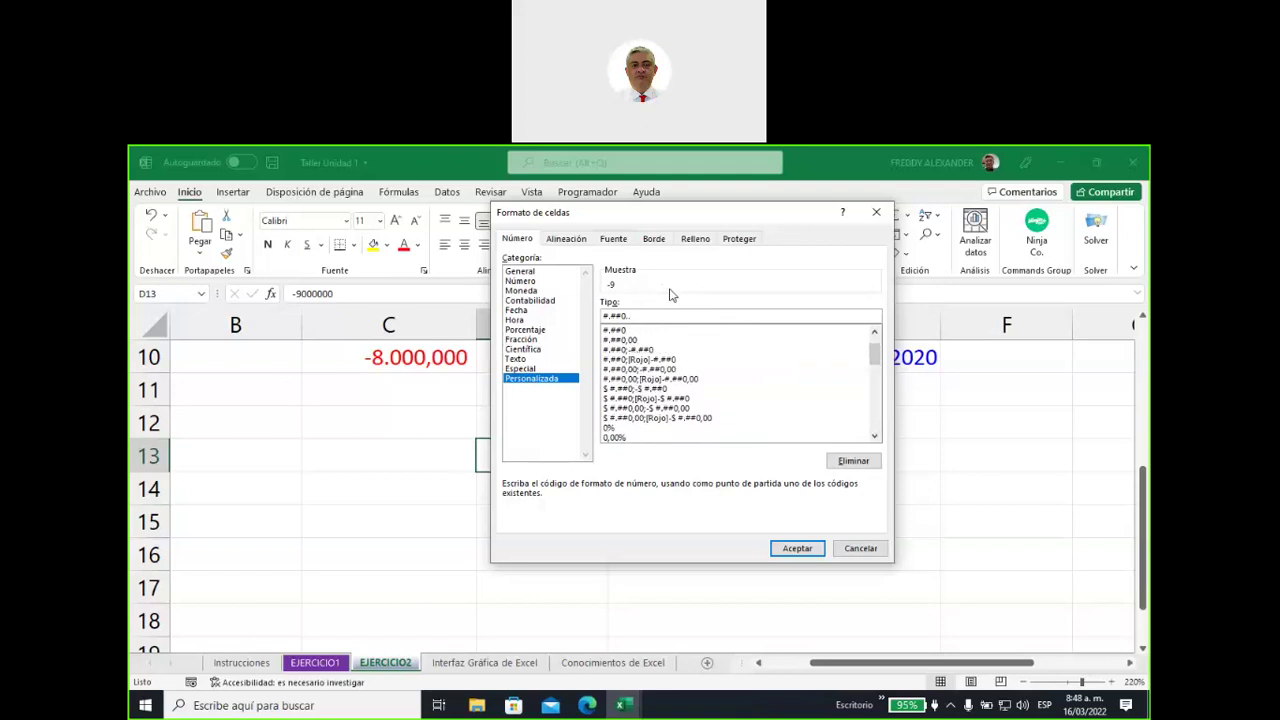
type(" M")
left_click(635, 315)
key("BackSpace")
type("\"")
type("\"")
key("Right")
type("\"")
left_click_drag(631, 217, 772, 252)
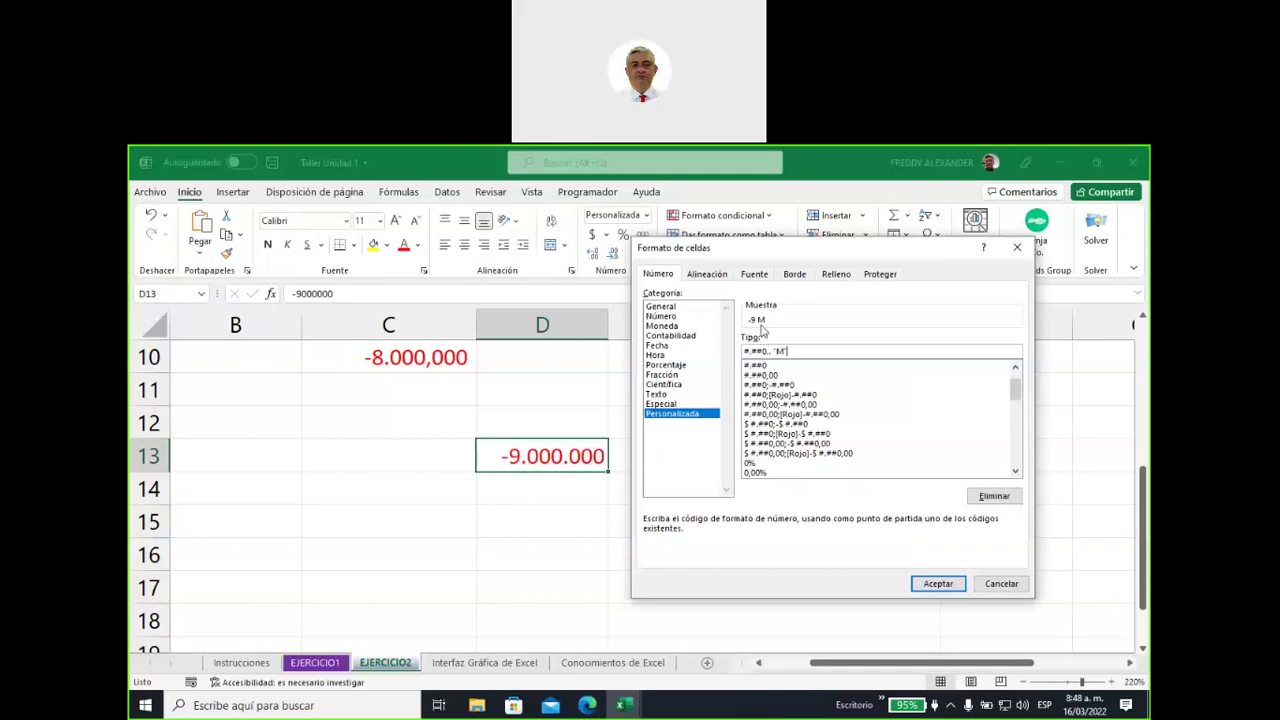
left_click_drag(852, 250, 756, 232)
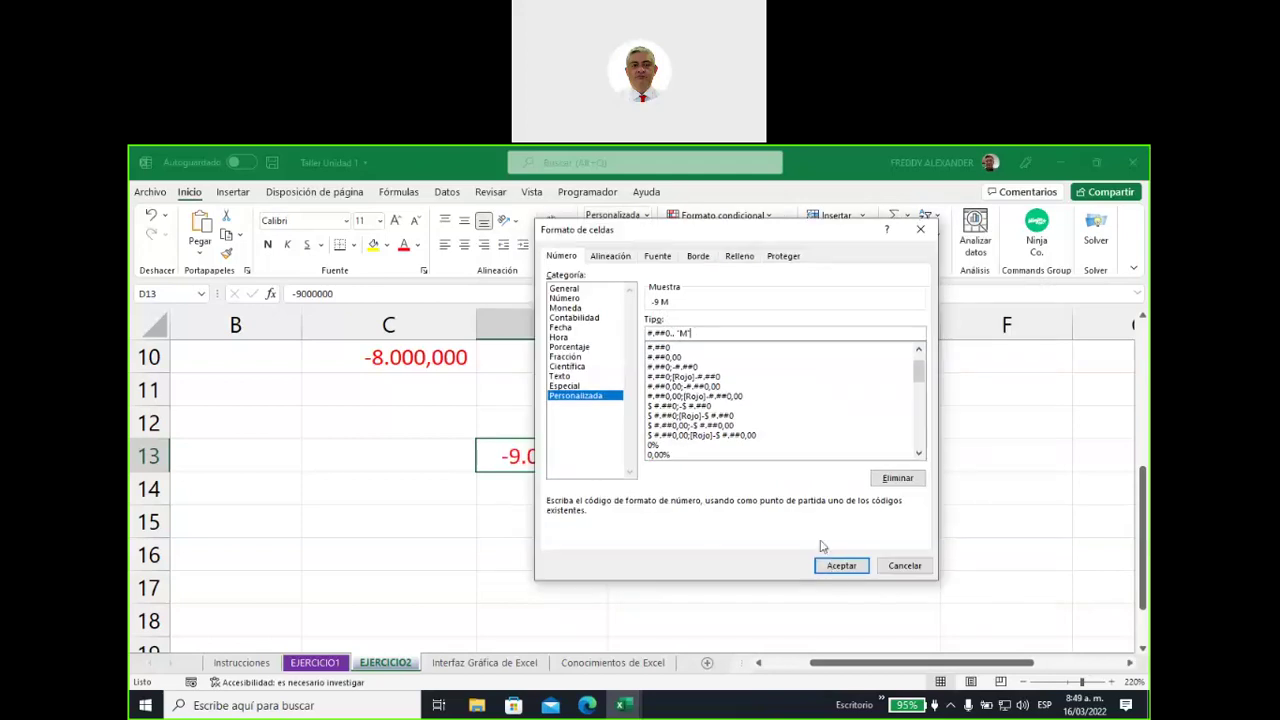
Apply the millions format to D13 and annotate that -9 M still holds -9000000
left_click(838, 566)
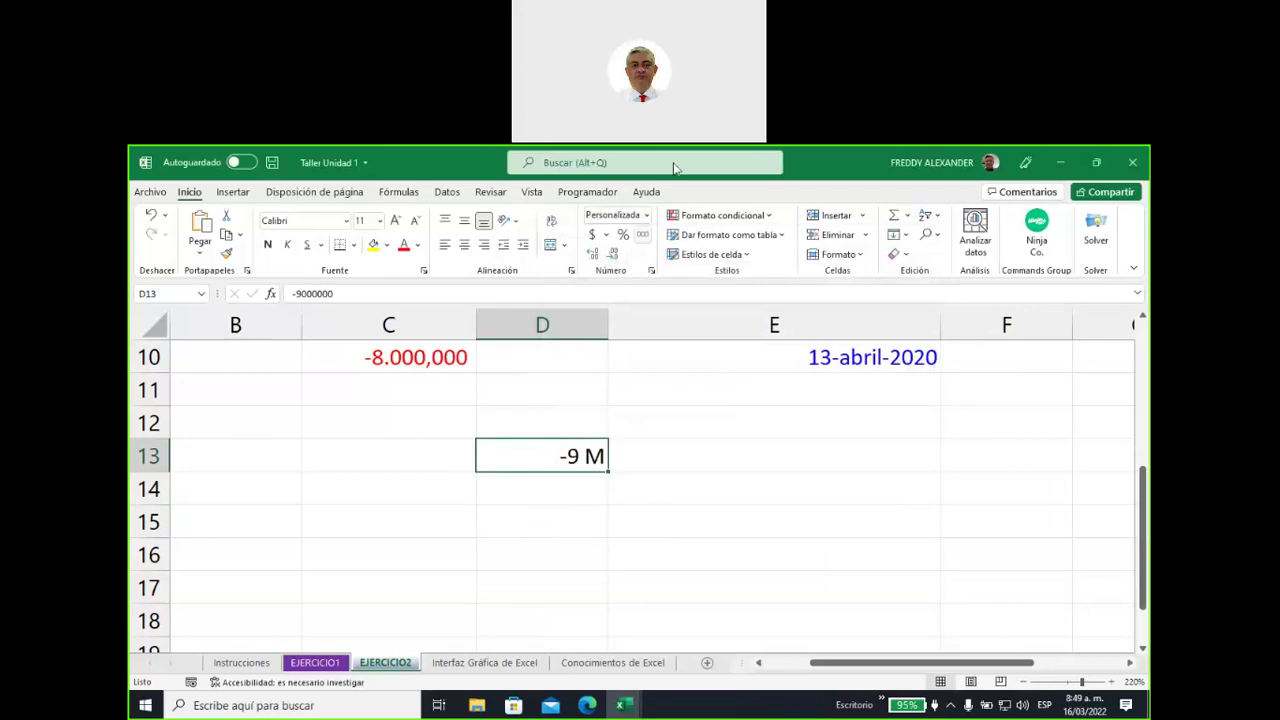
left_click(1025, 162)
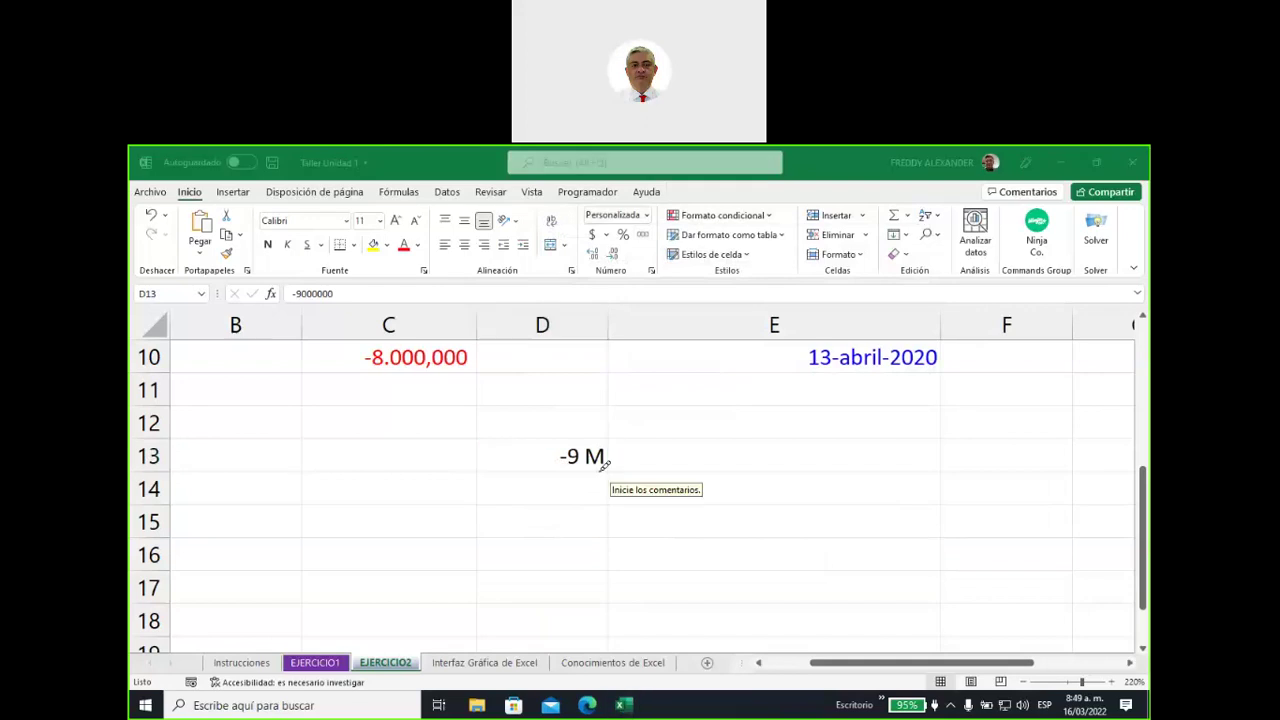
mouse_move(604, 470)
left_mouse_down()
mouse_move(549, 471)
mouse_move(516, 402)
mouse_move(342, 332)
mouse_move(410, 298)
mouse_move(318, 270)
mouse_move(350, 290)
left_mouse_up()
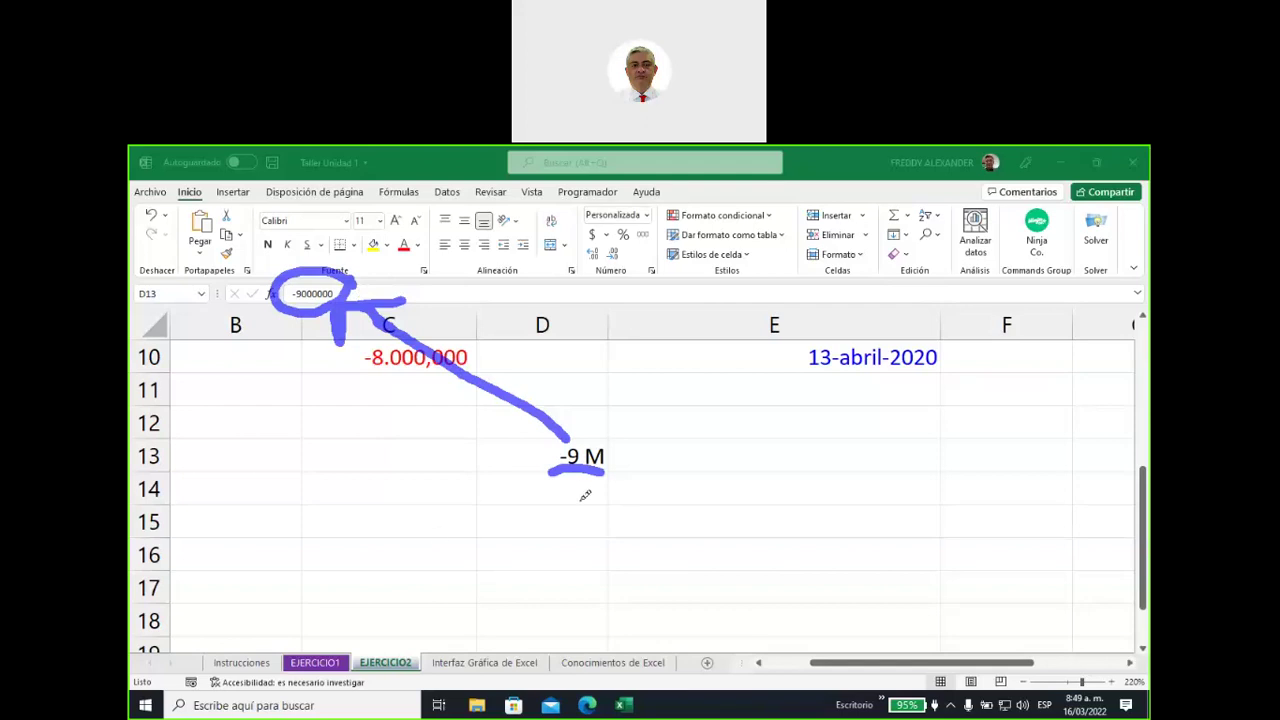
mouse_move(650, 400)
left_mouse_down()
mouse_move(612, 430)
mouse_move(648, 428)
left_mouse_up()
key("Escape")
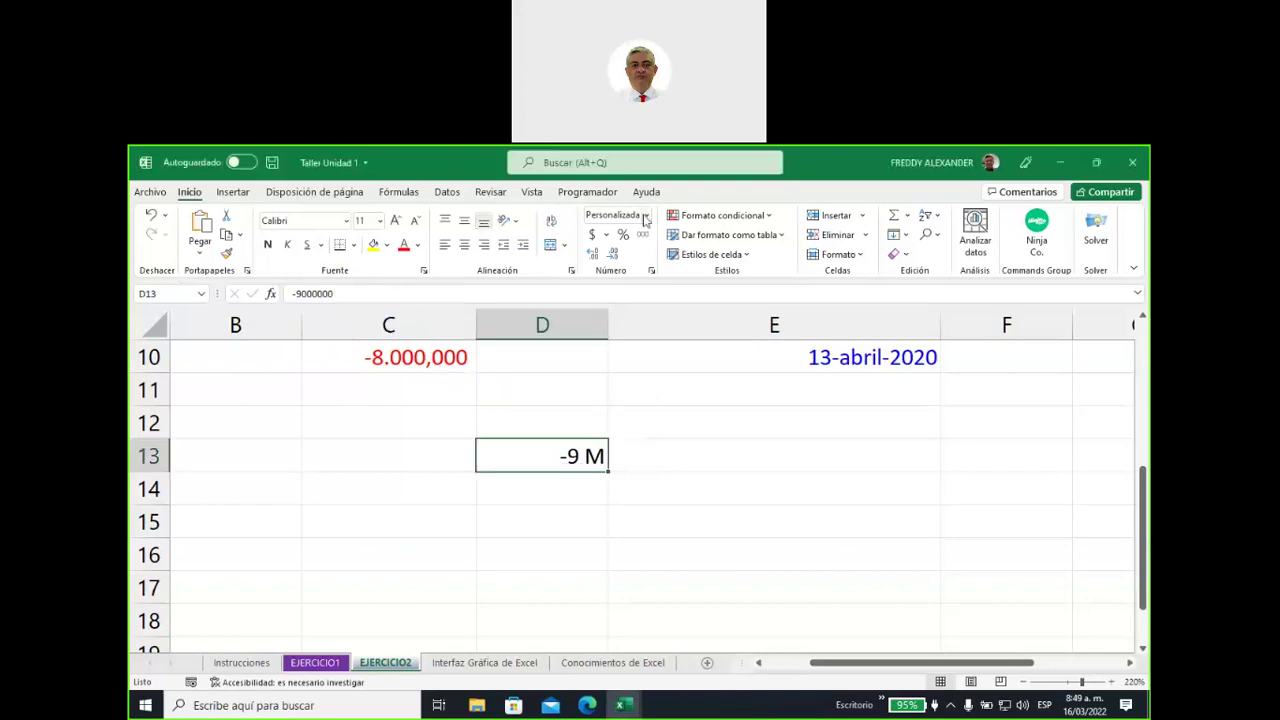
left_click(646, 215)
Browse the saved Personalizada format codes and cancel without changes
scroll(720, 470, "down", 1)
scroll(690, 520, "down", 1)
left_click(680, 538)
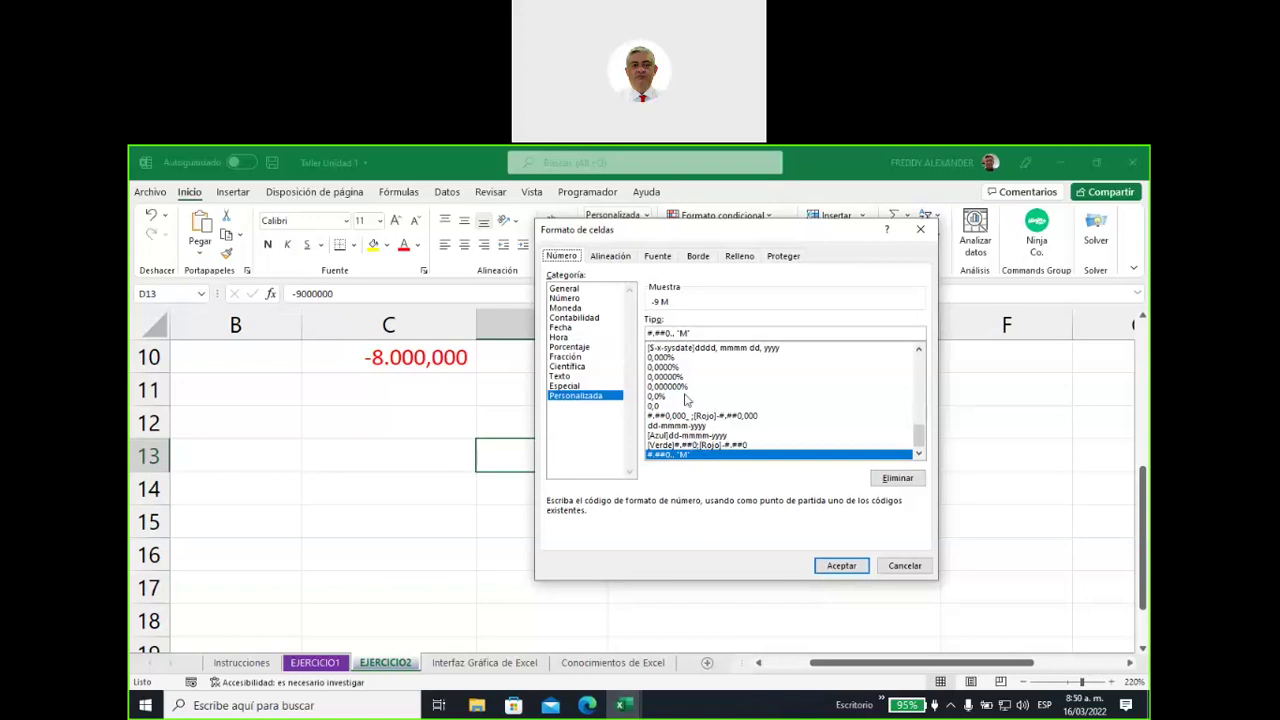
scroll(686, 399, "up", 1)
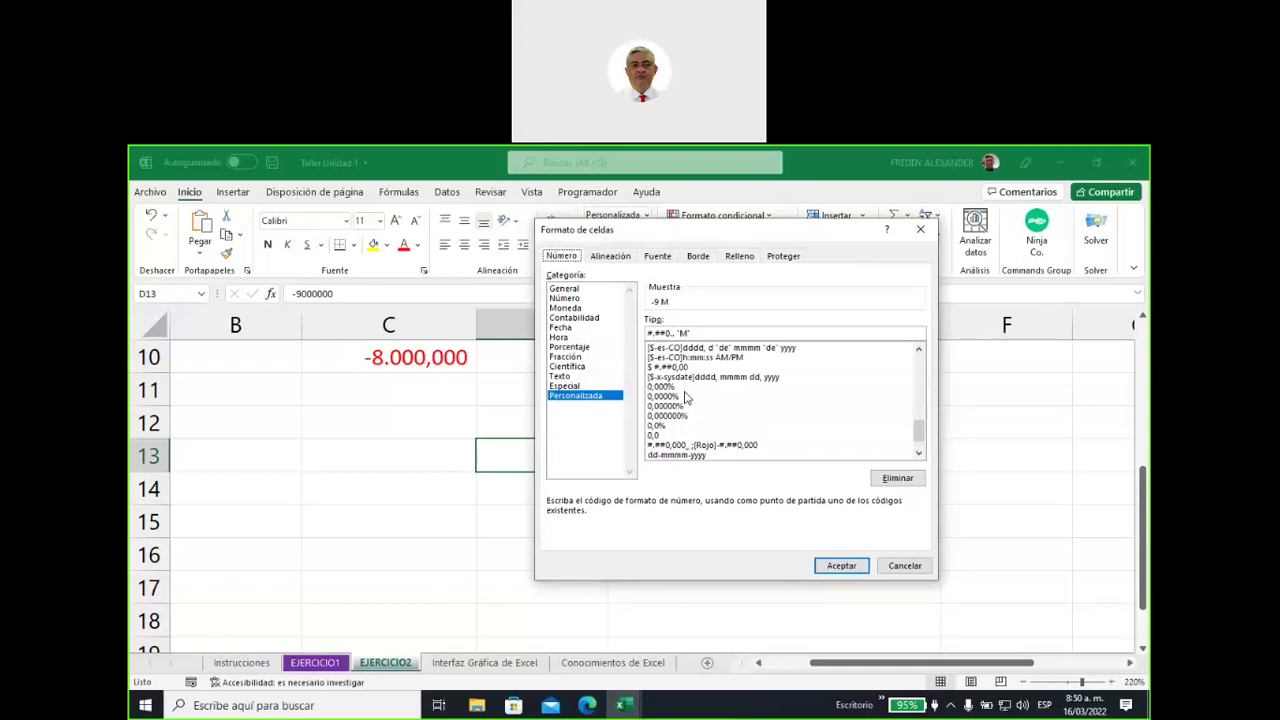
scroll(686, 399, "up", 2)
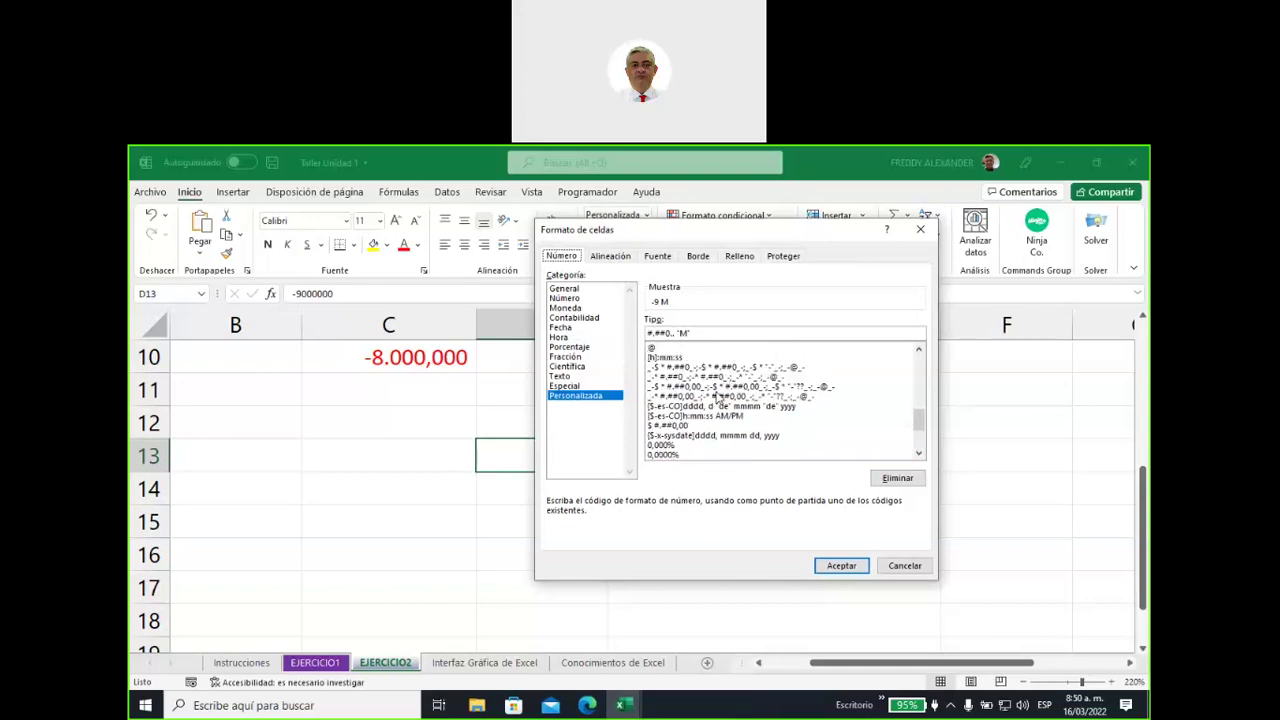
scroll(718, 398, "up", 1)
scroll(716, 398, "up", 1)
scroll(715, 398, "up", 1)
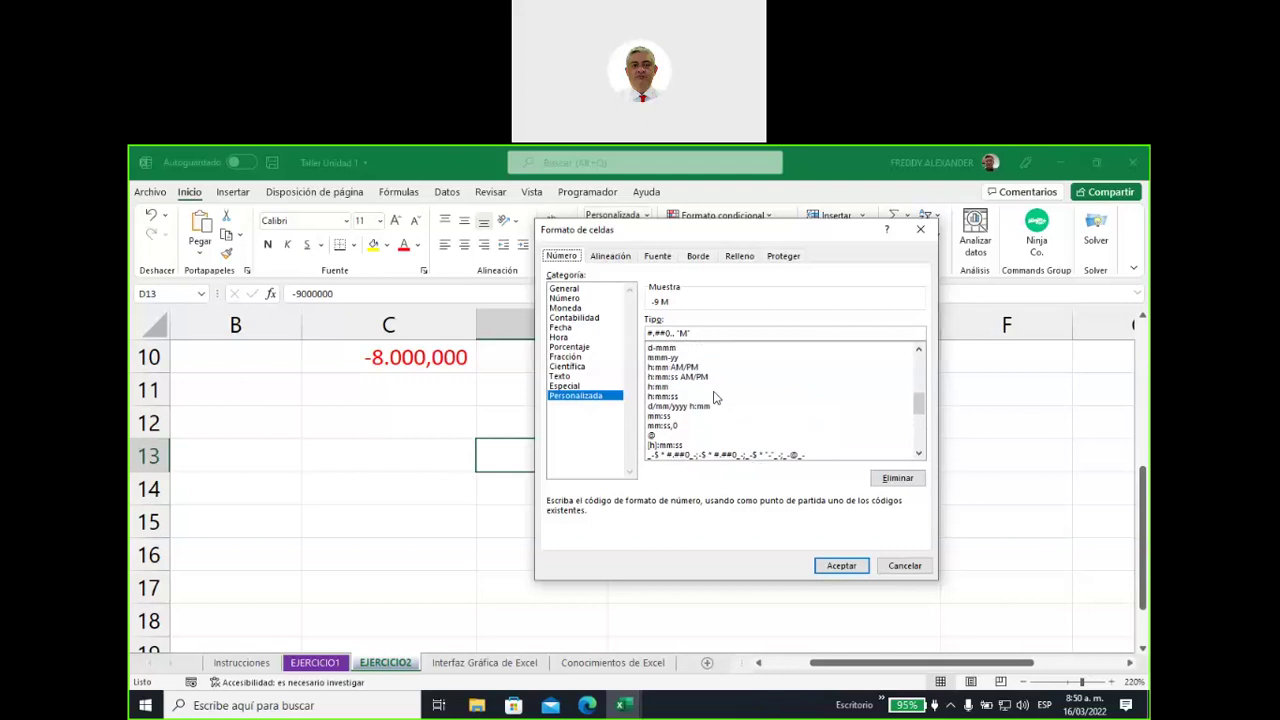
scroll(715, 398, "up", 2)
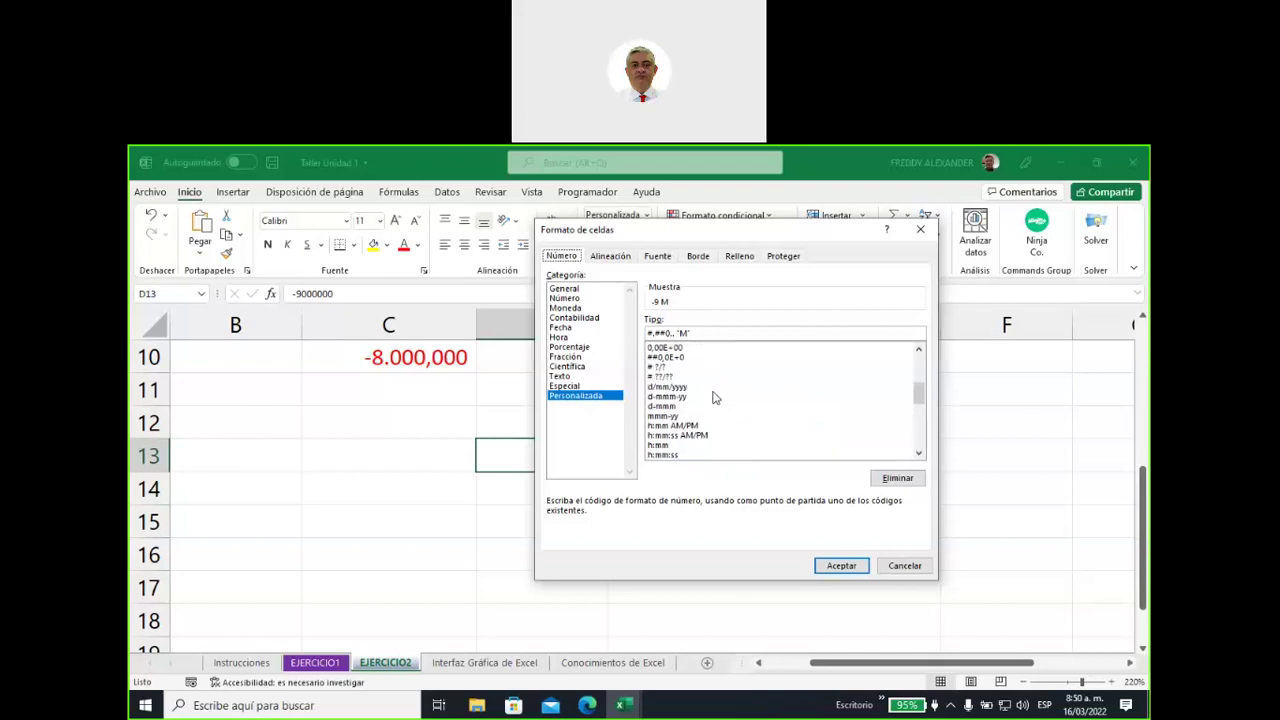
scroll(688, 424, "up", 1)
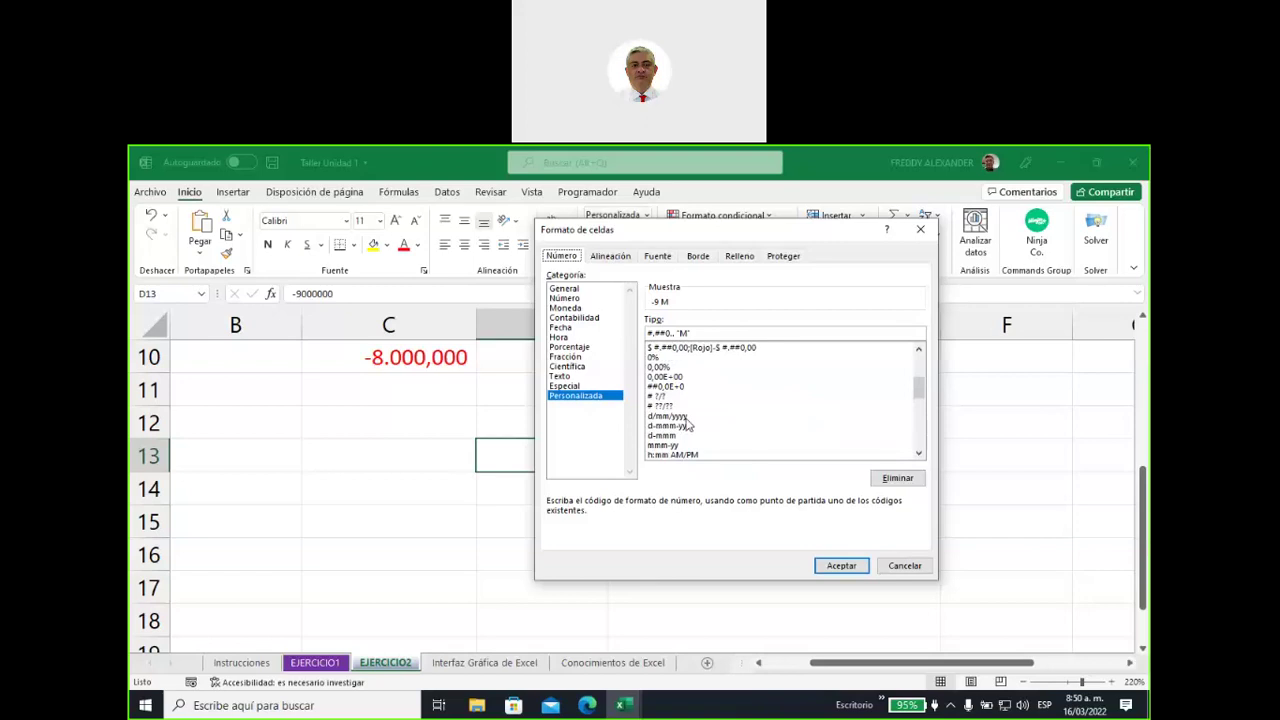
scroll(688, 424, "up", 3)
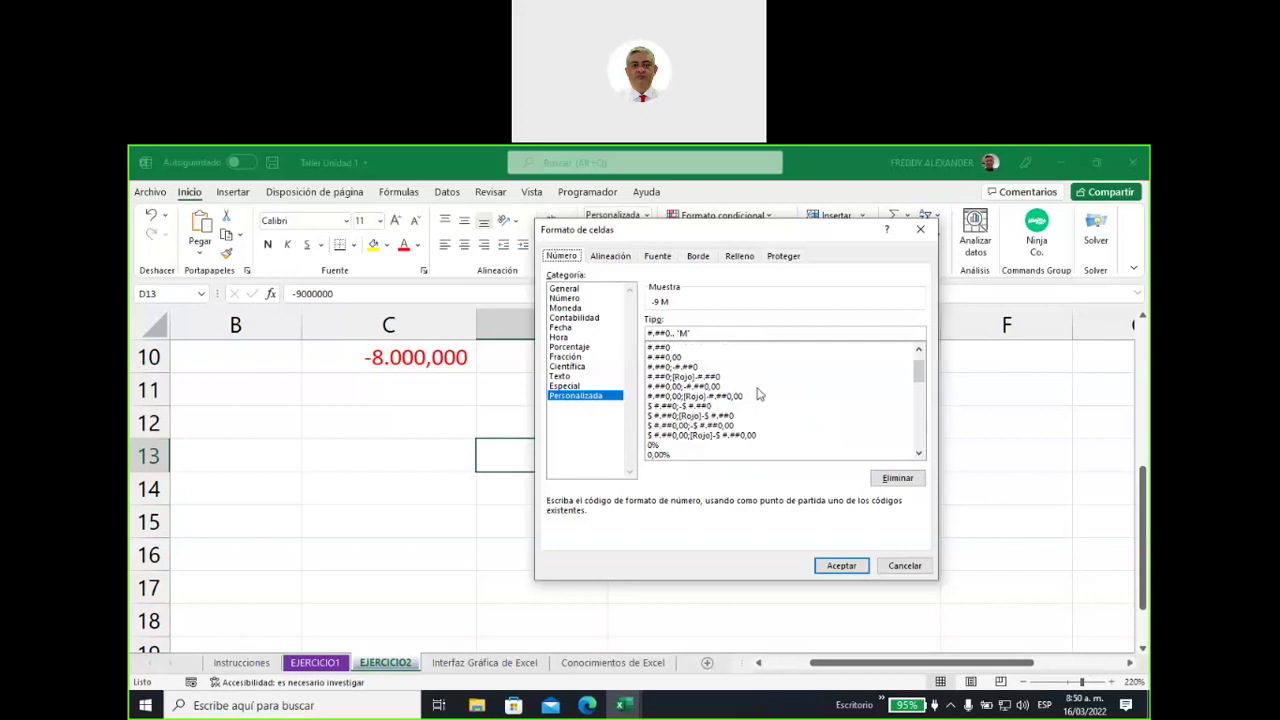
scroll(713, 400, "up", 1)
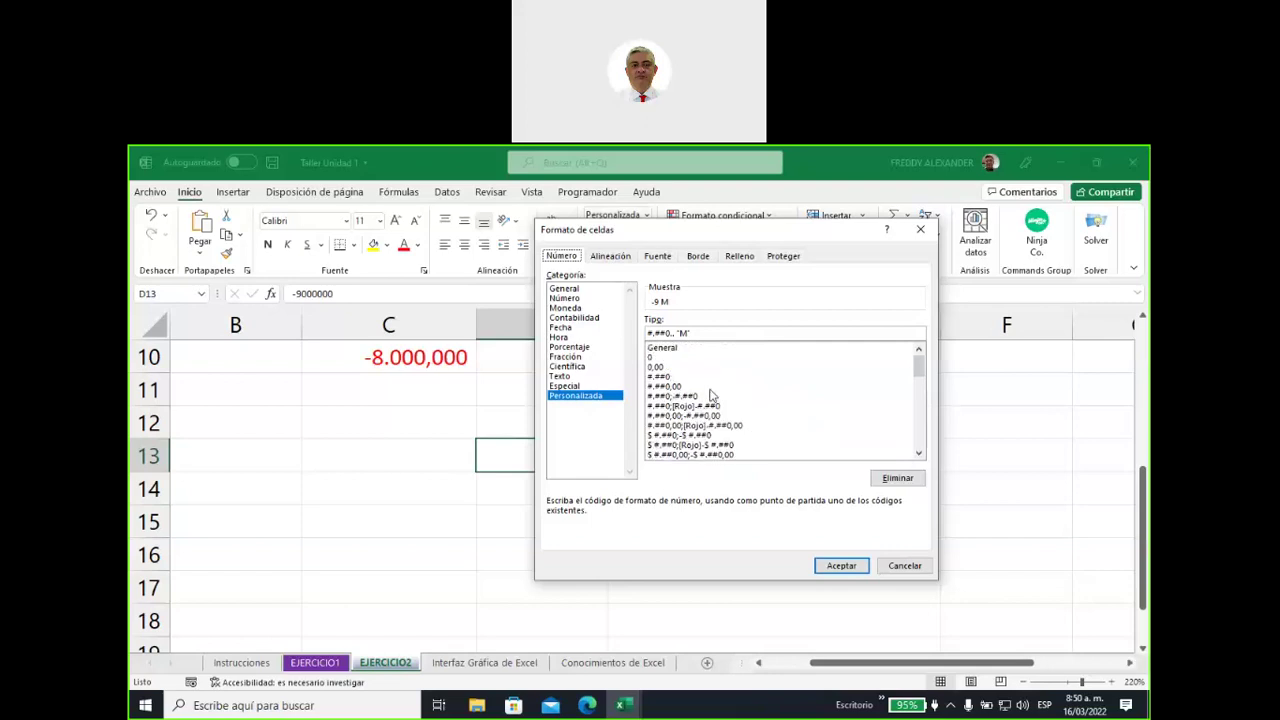
left_click(905, 566)
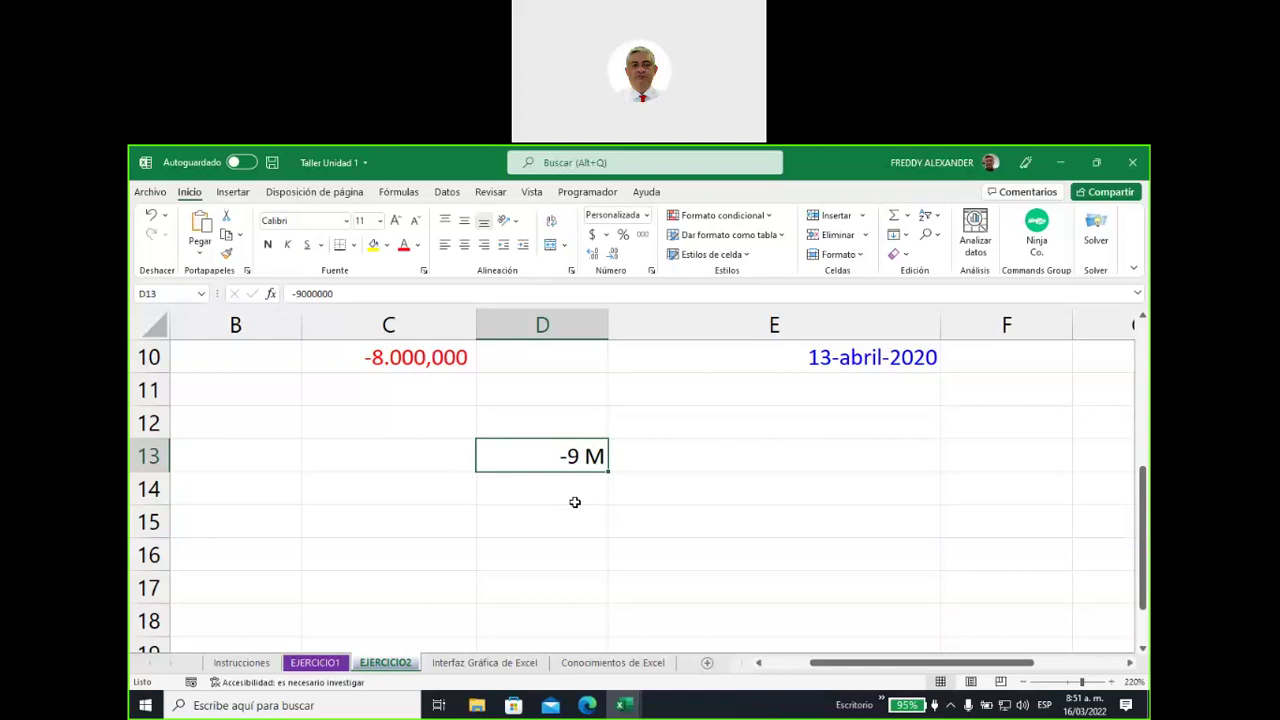
Reselect D13 and bring up the number format list
left_click(576, 503)
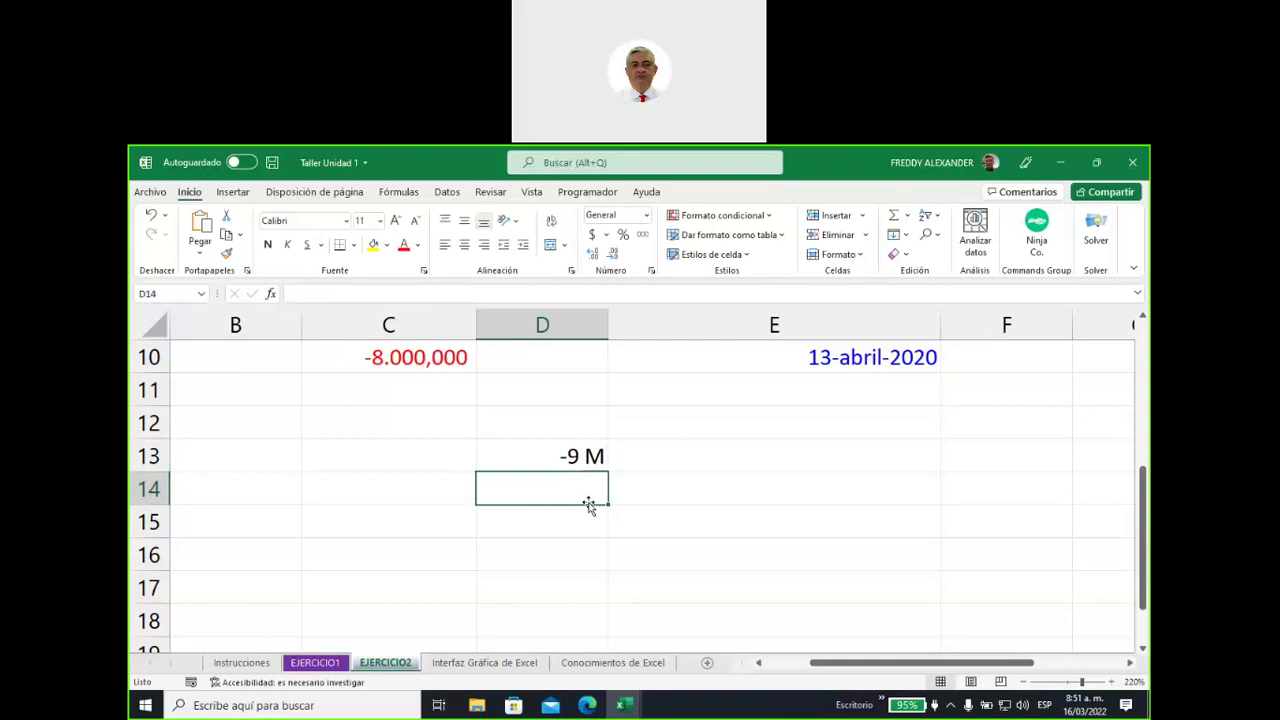
left_click(580, 456)
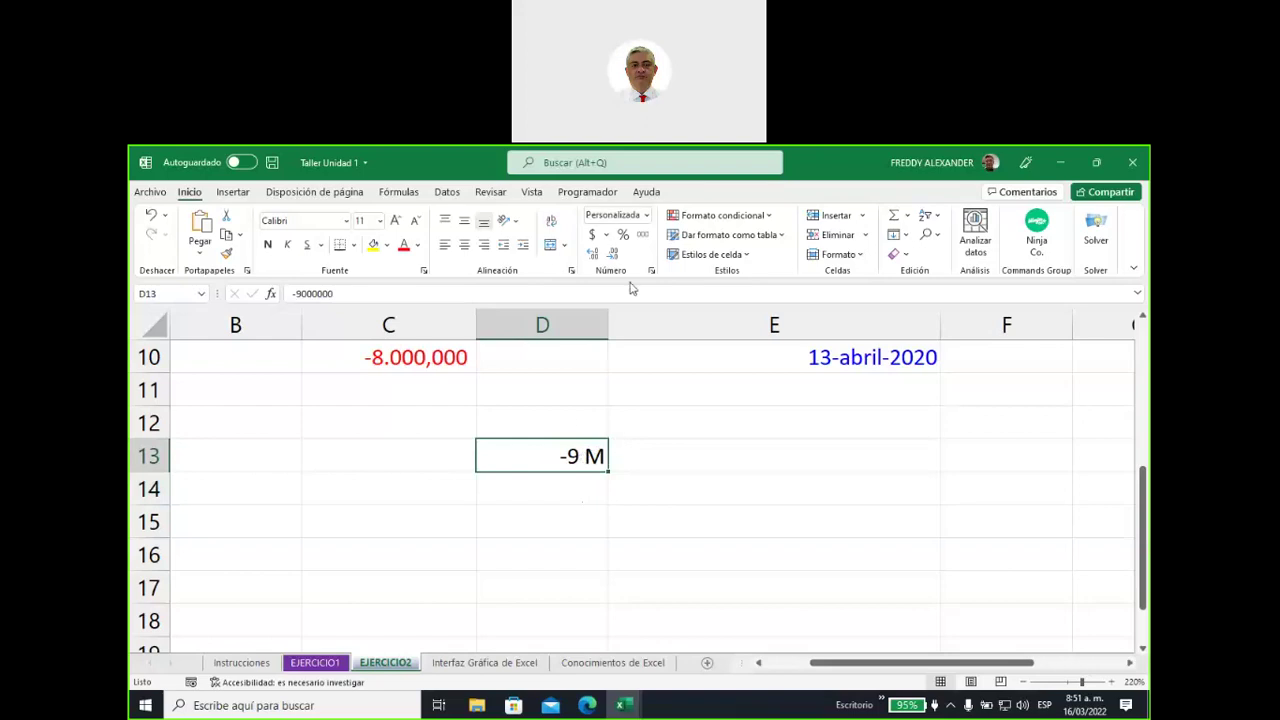
left_click(647, 215)
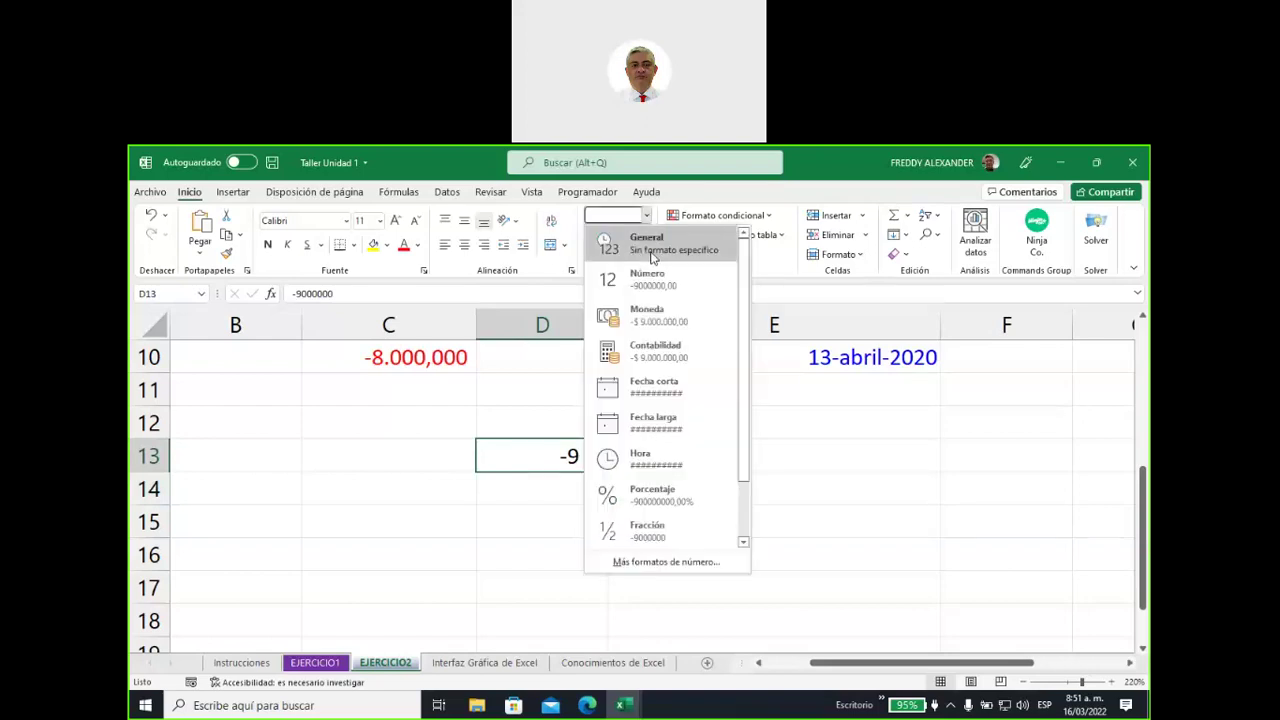
Set D13 to General so it displays -9000000, then annotate the change
left_click(650, 250)
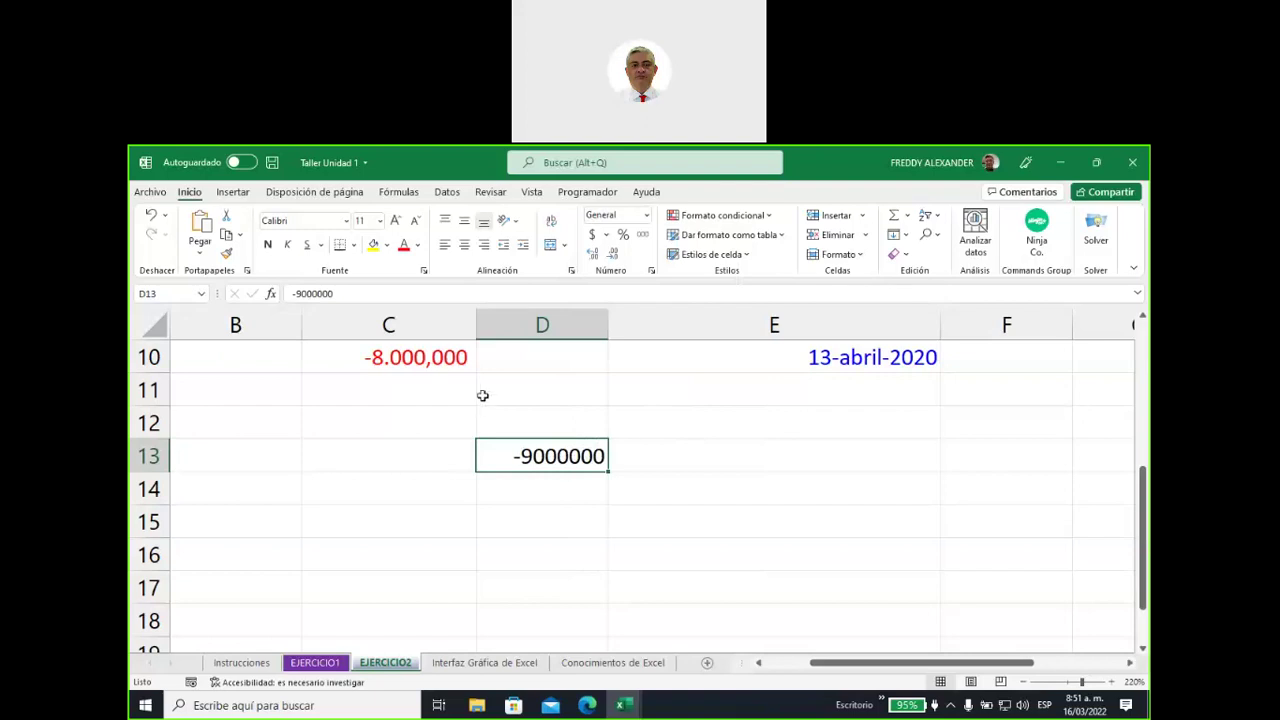
left_click(646, 221)
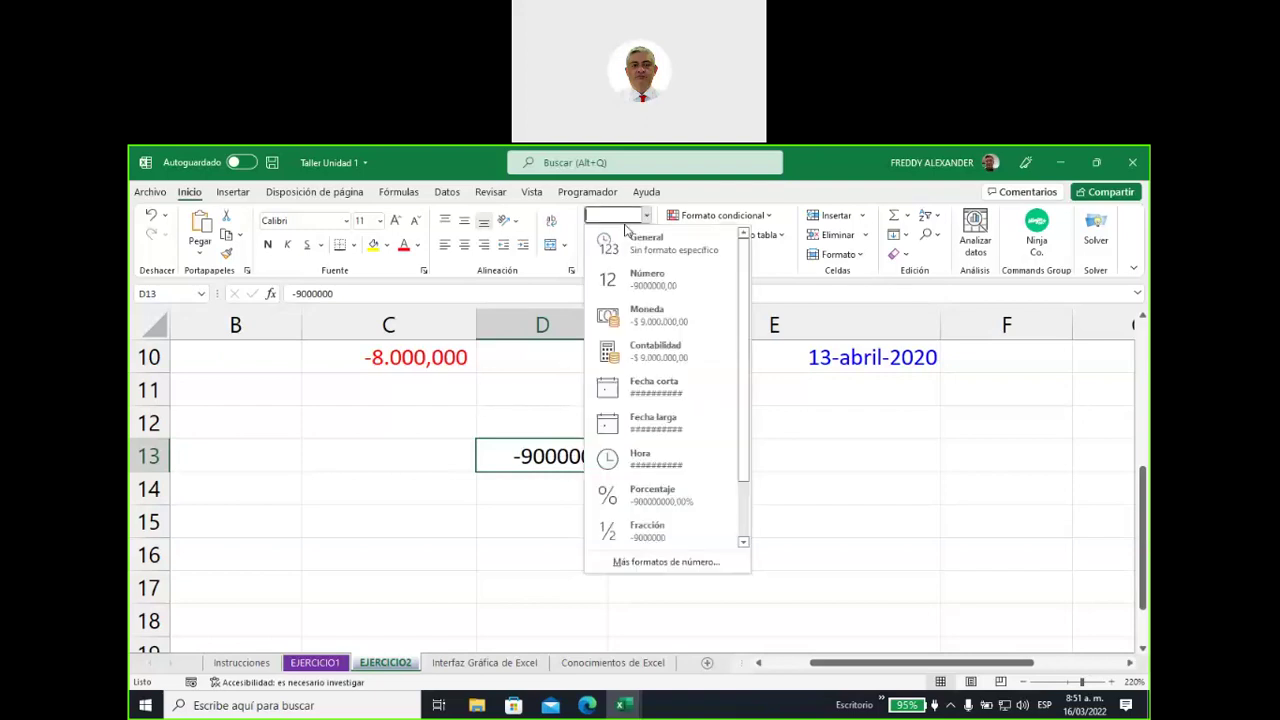
left_click(694, 419)
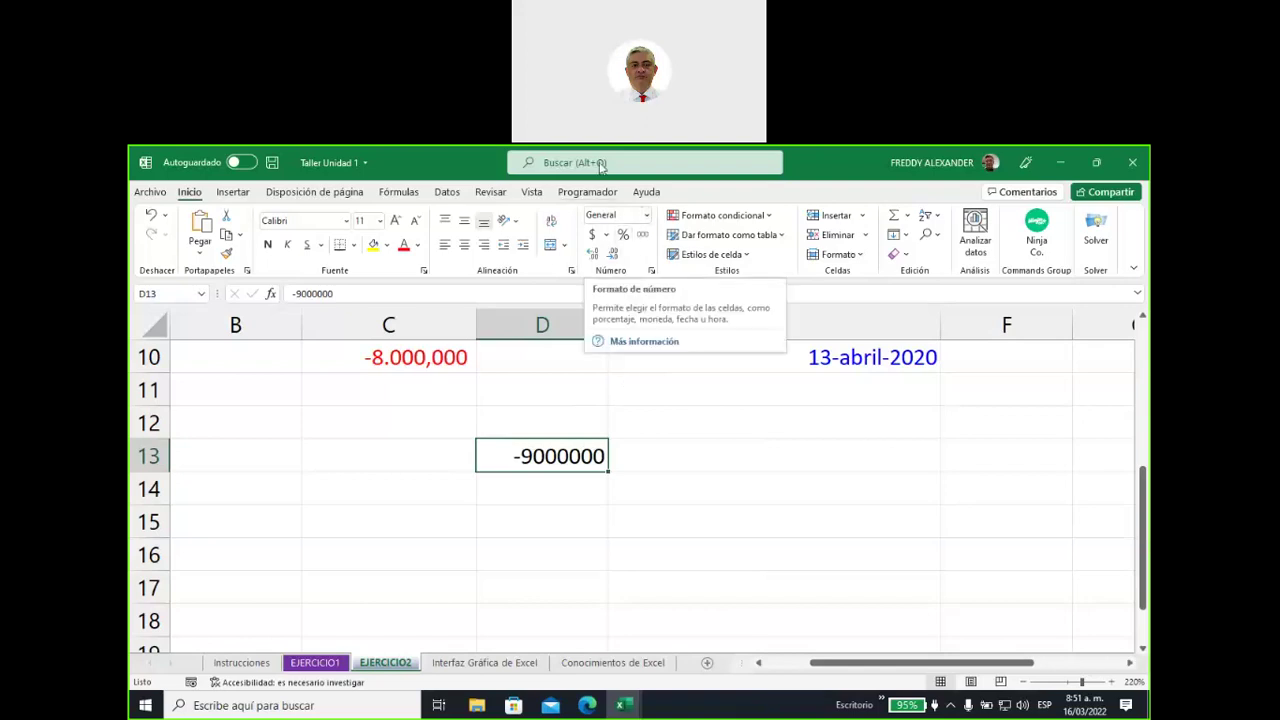
mouse_move(602, 238)
left_mouse_down()
mouse_move(650, 260)
mouse_move(638, 262)
left_mouse_up()
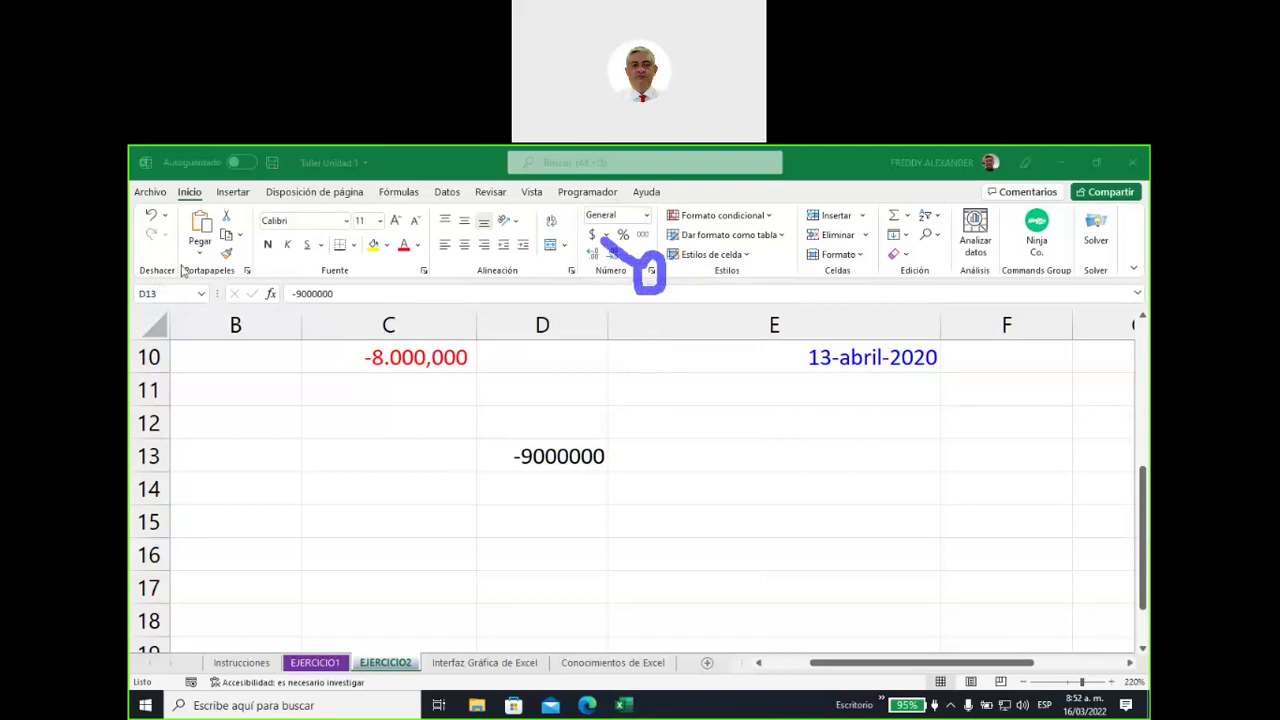
key("Escape")
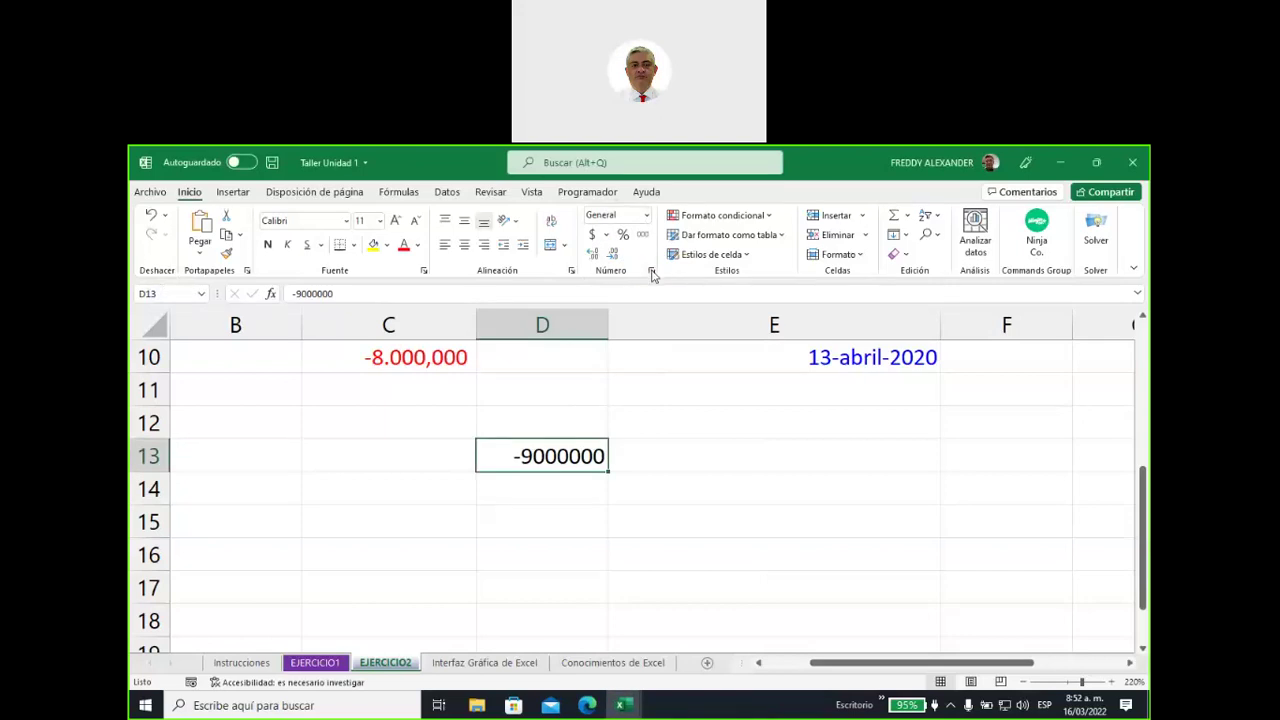
Fill cell D13 with the purple swatch from the bottom row of the Relleno colours
left_click(651, 271)
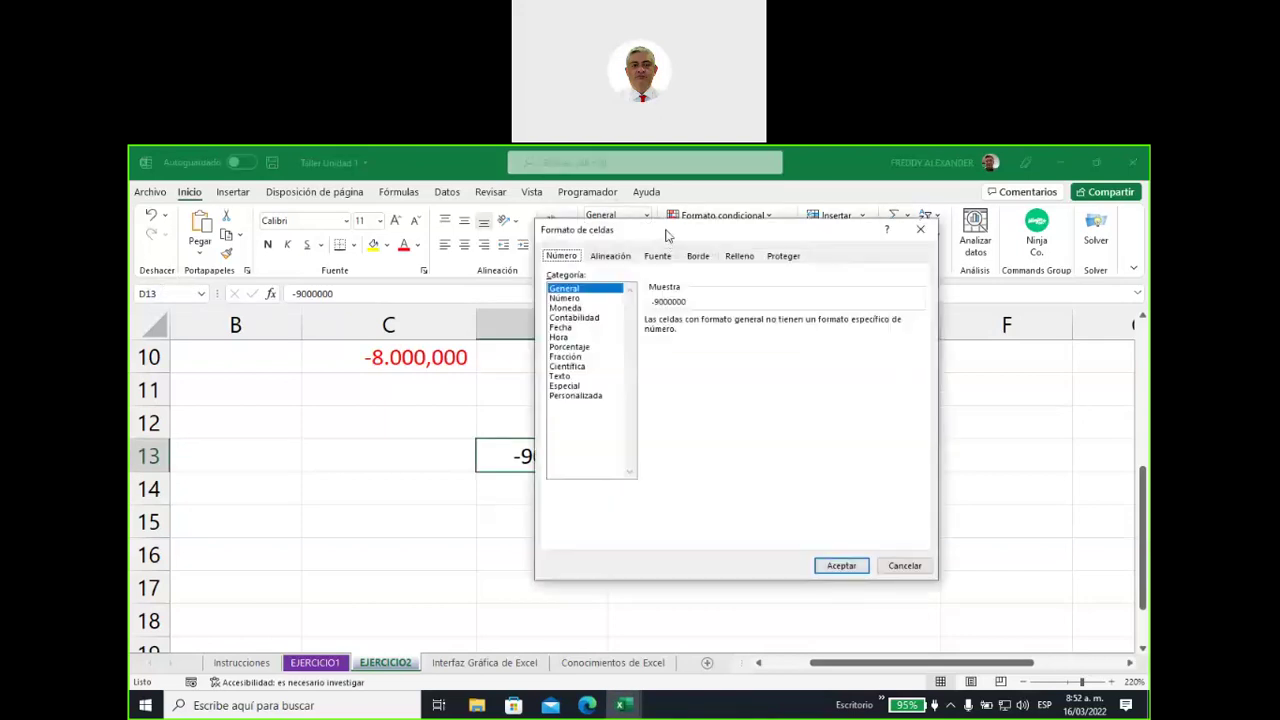
left_click_drag(667, 235, 669, 329)
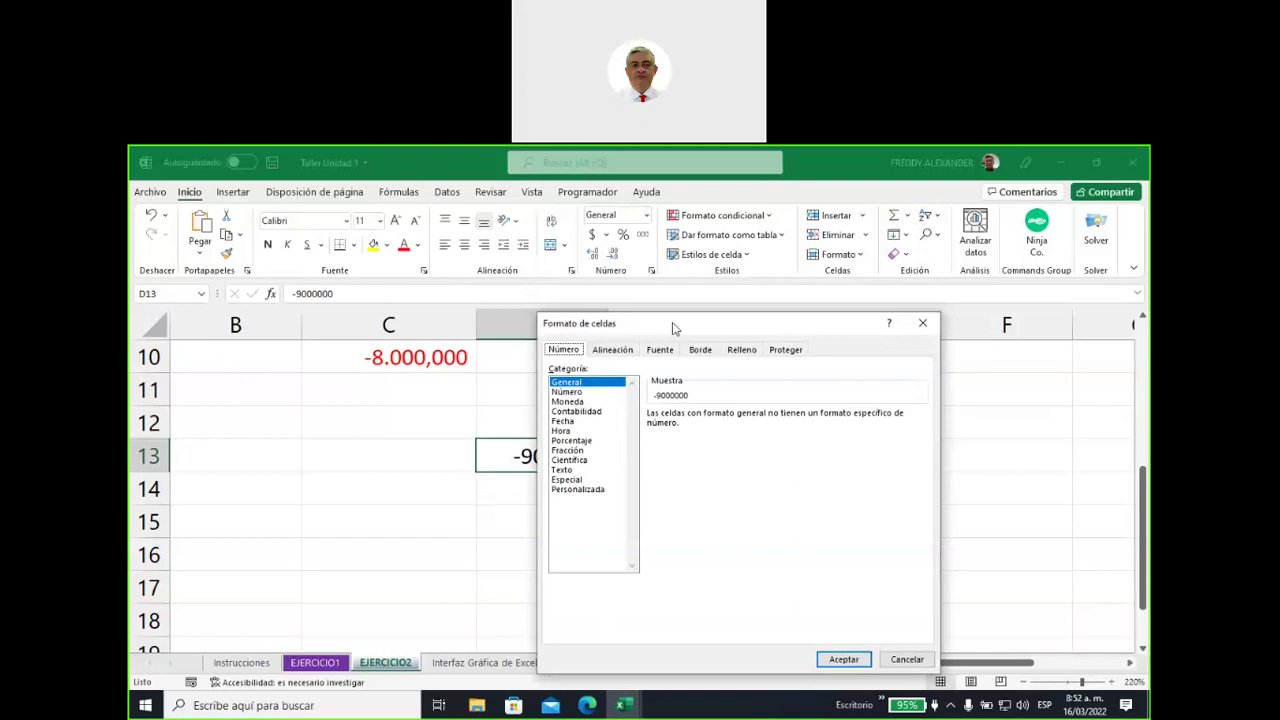
left_click_drag(673, 328, 643, 341)
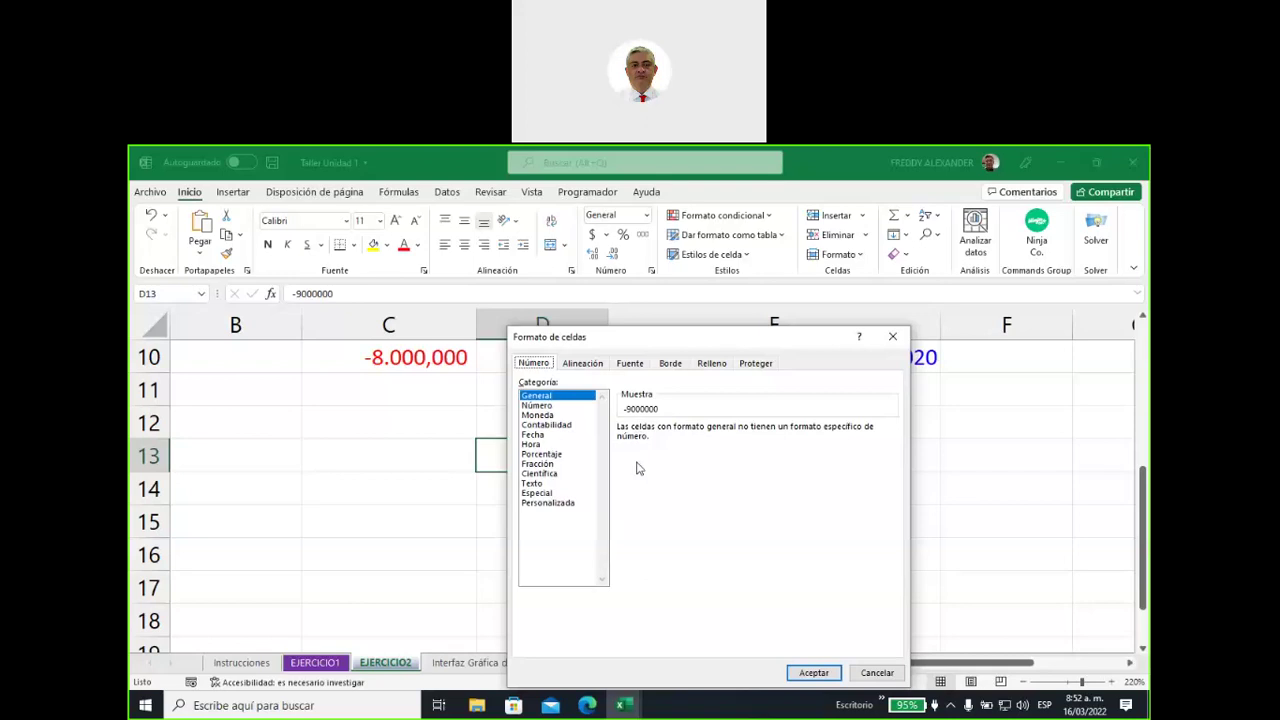
left_click(713, 365)
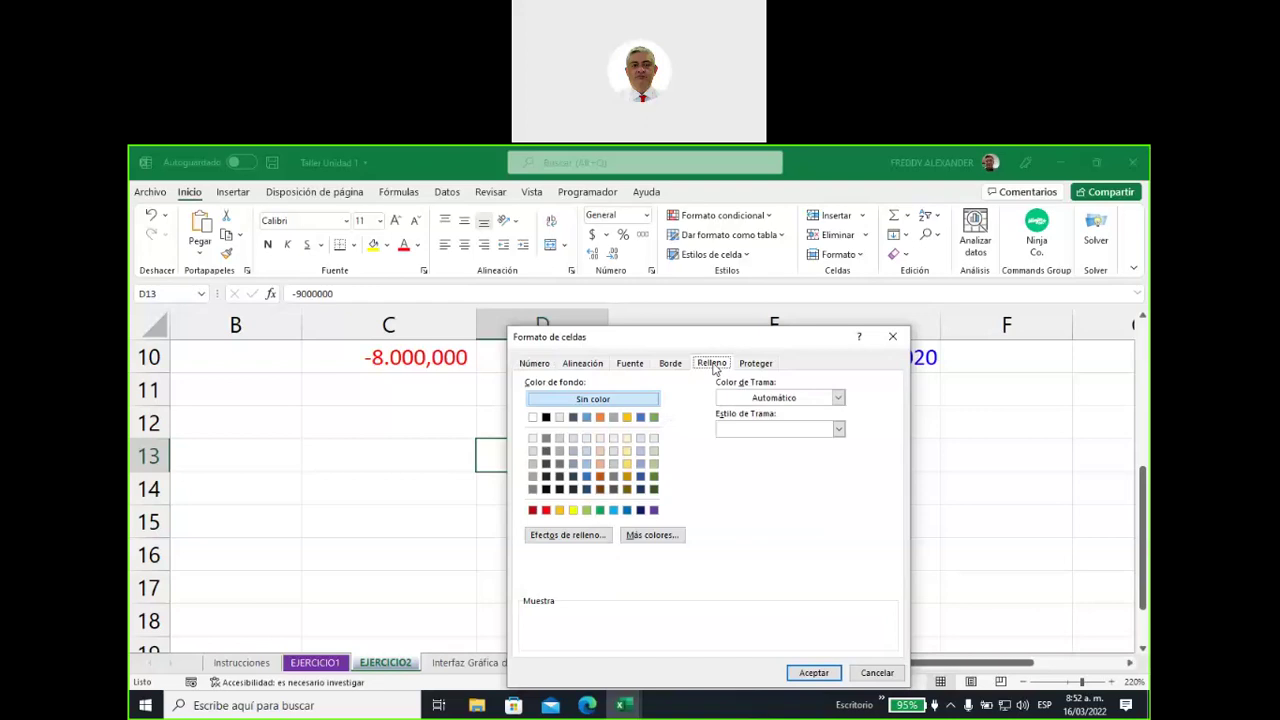
left_click(654, 510)
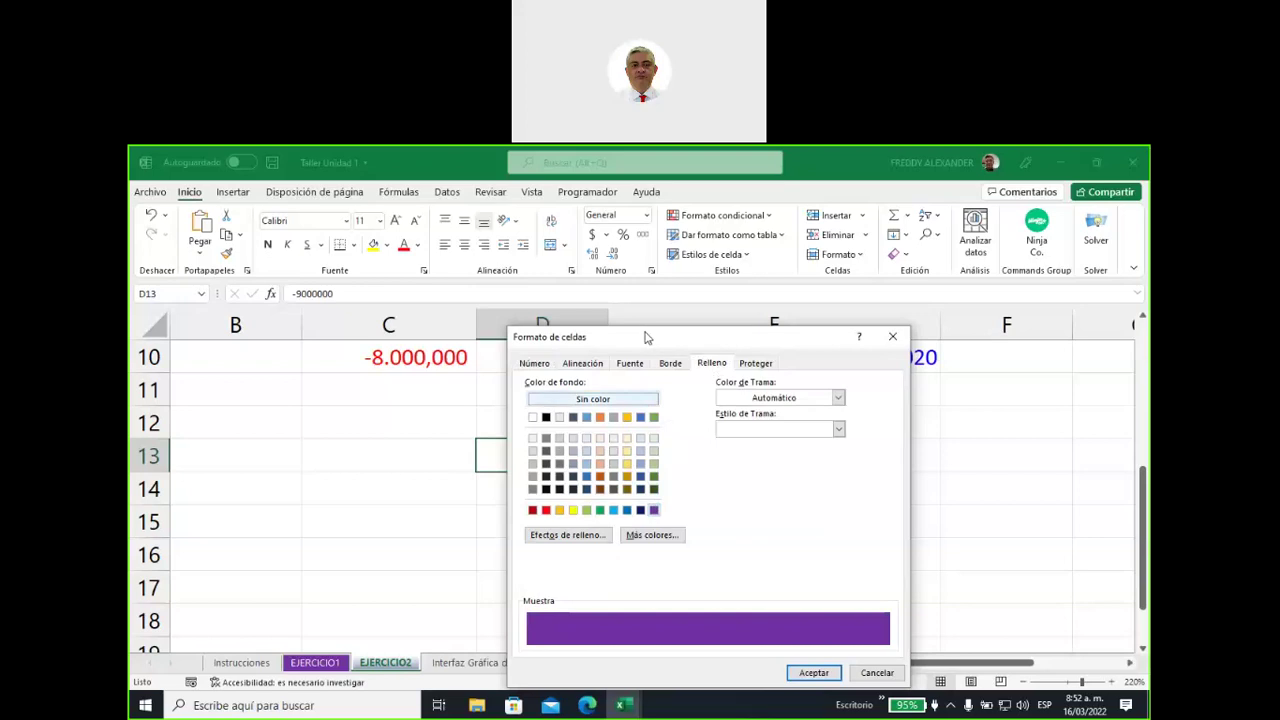
left_click_drag(646, 337, 766, 183)
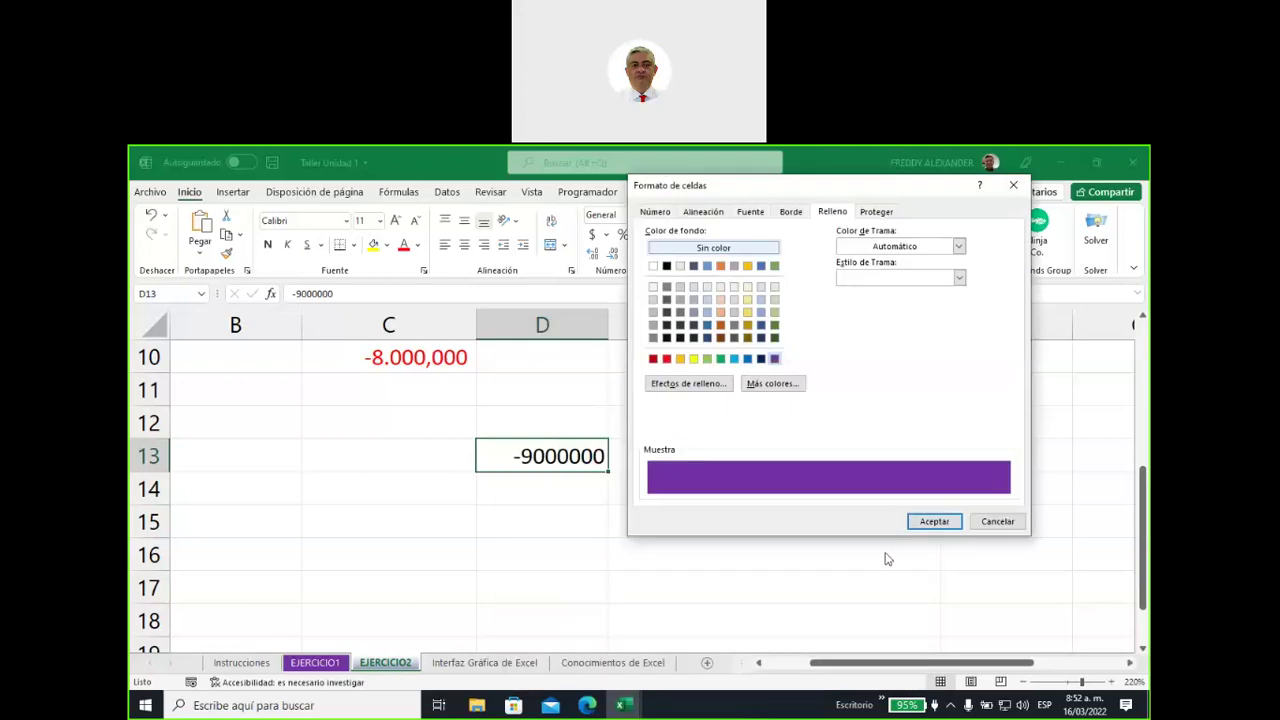
left_click(932, 518)
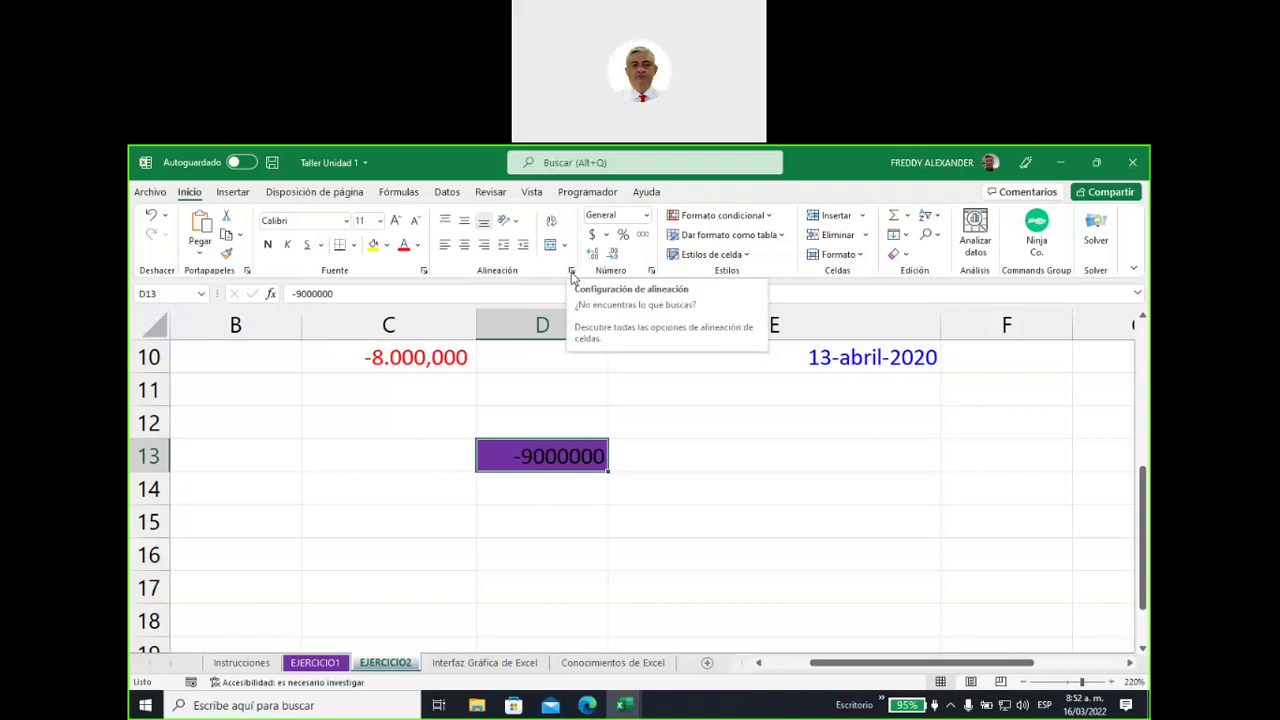
Open D13's Alineación settings and keep horizontal alignment set to General
left_click(572, 271)
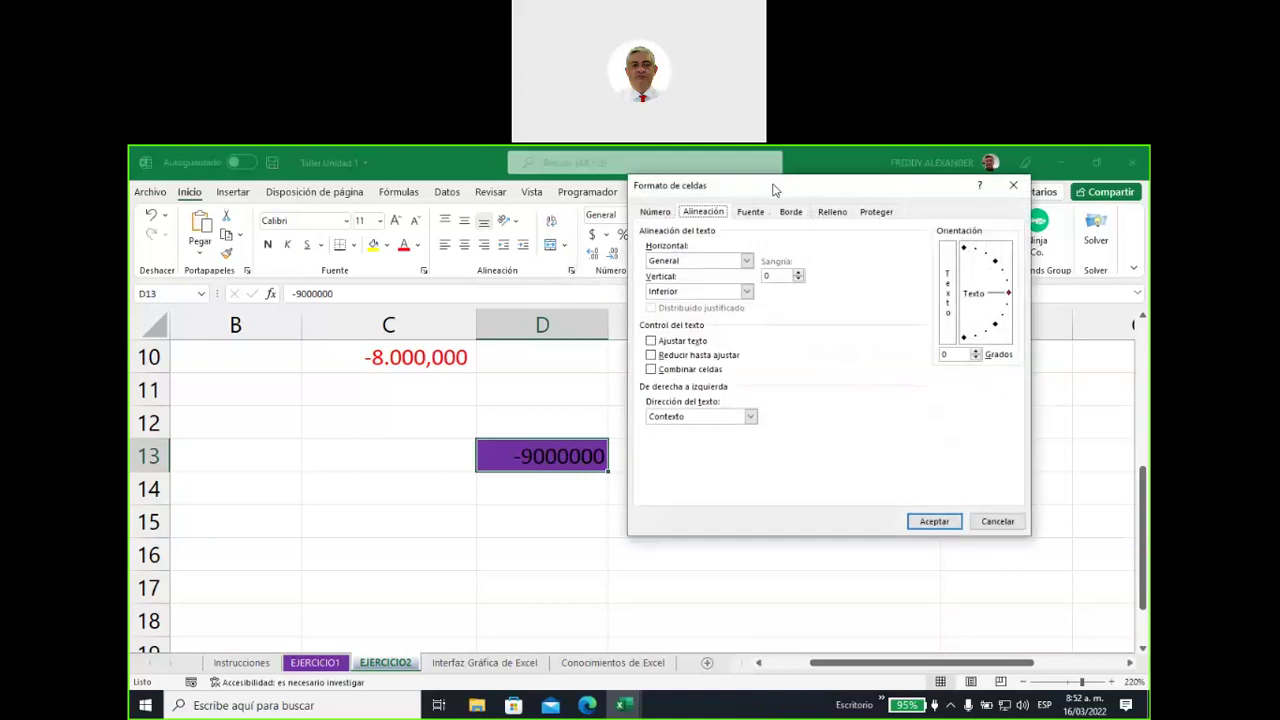
left_click_drag(773, 190, 704, 408)
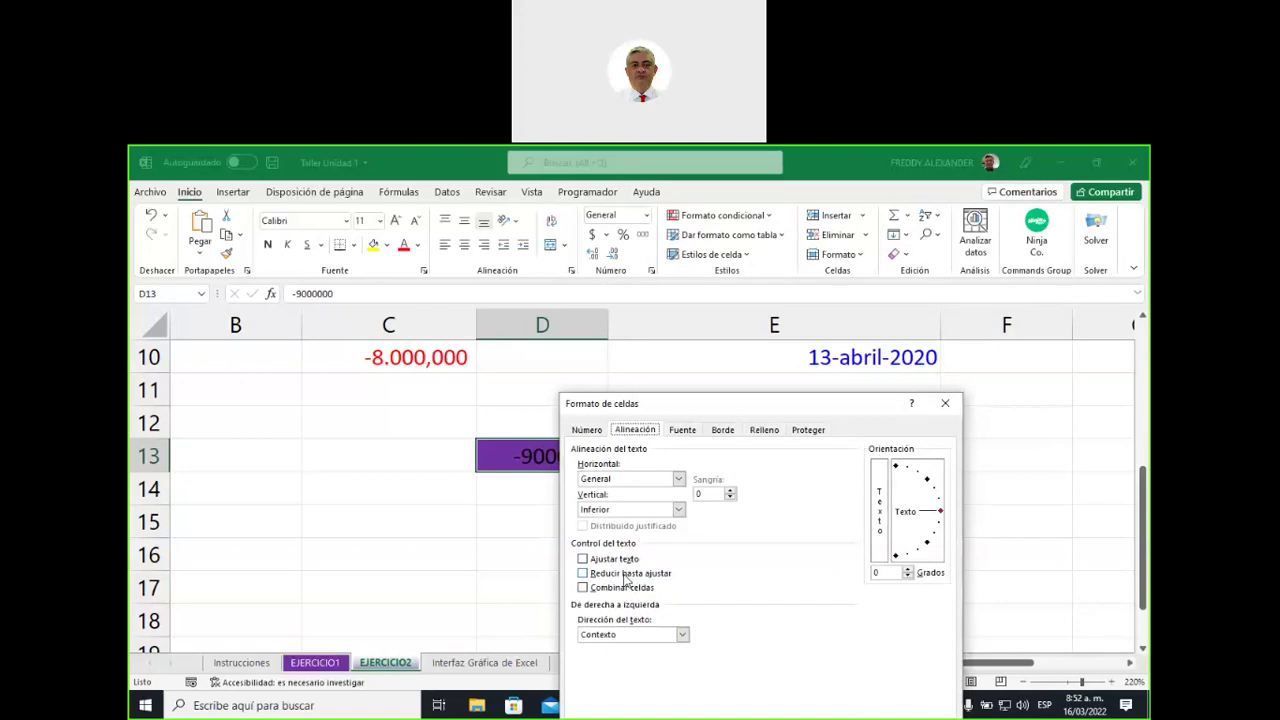
left_click(678, 479)
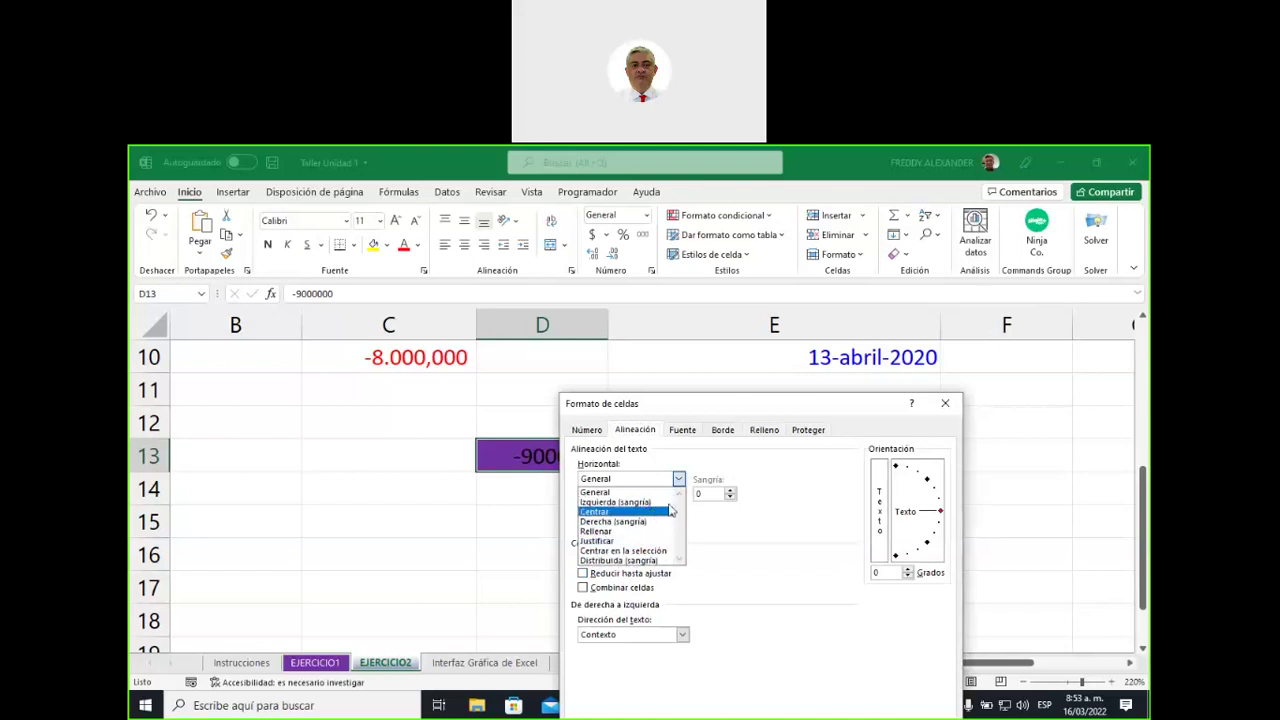
left_click(710, 528)
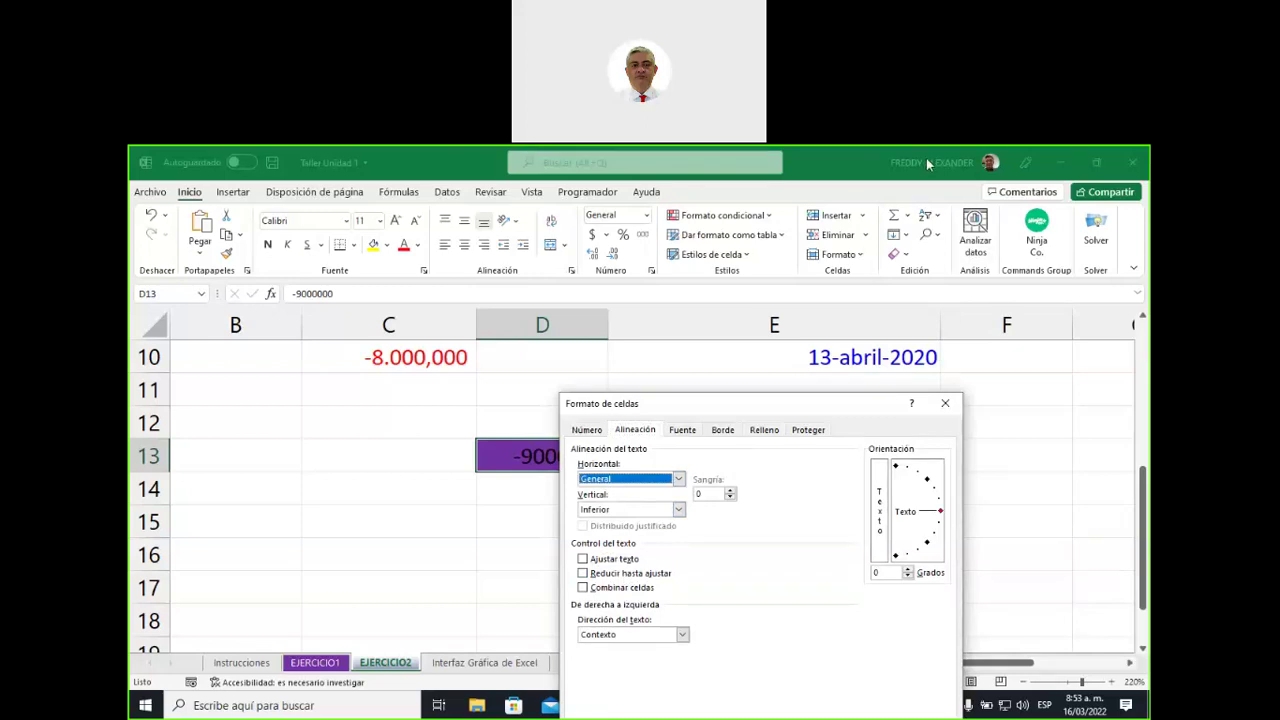
left_click_drag(580, 481, 405, 390)
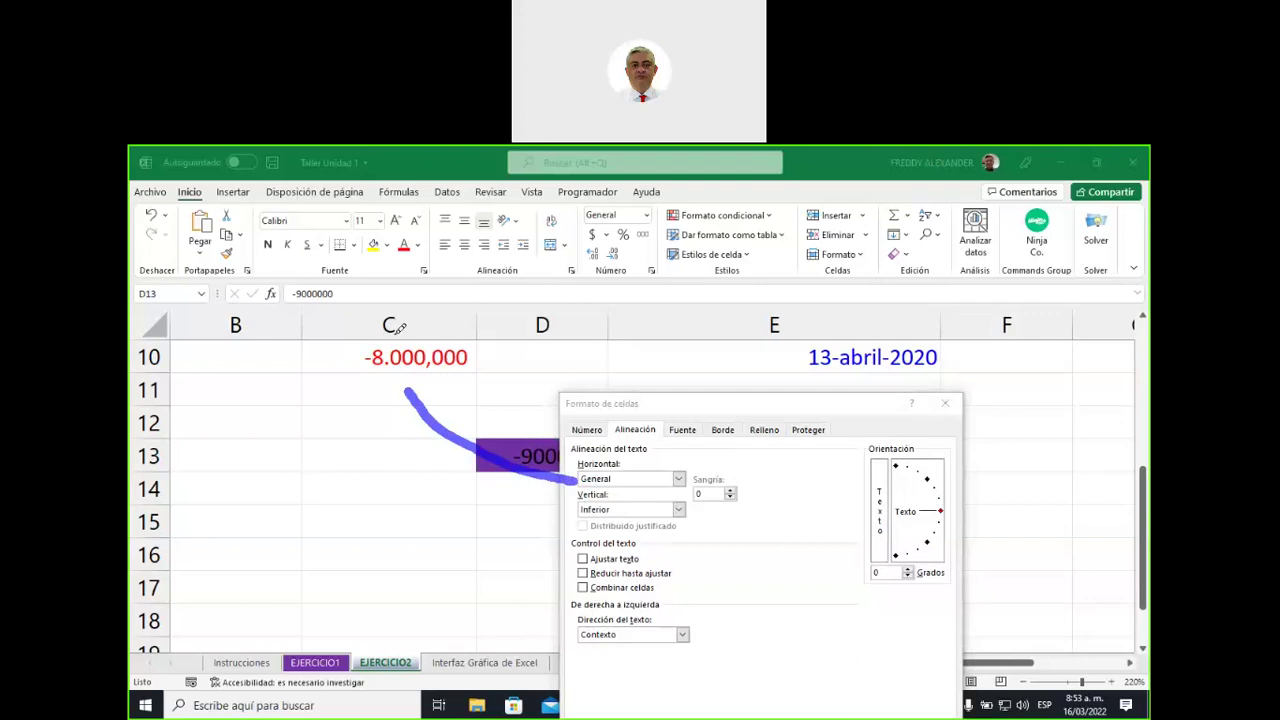
left_click_drag(399, 326, 441, 220)
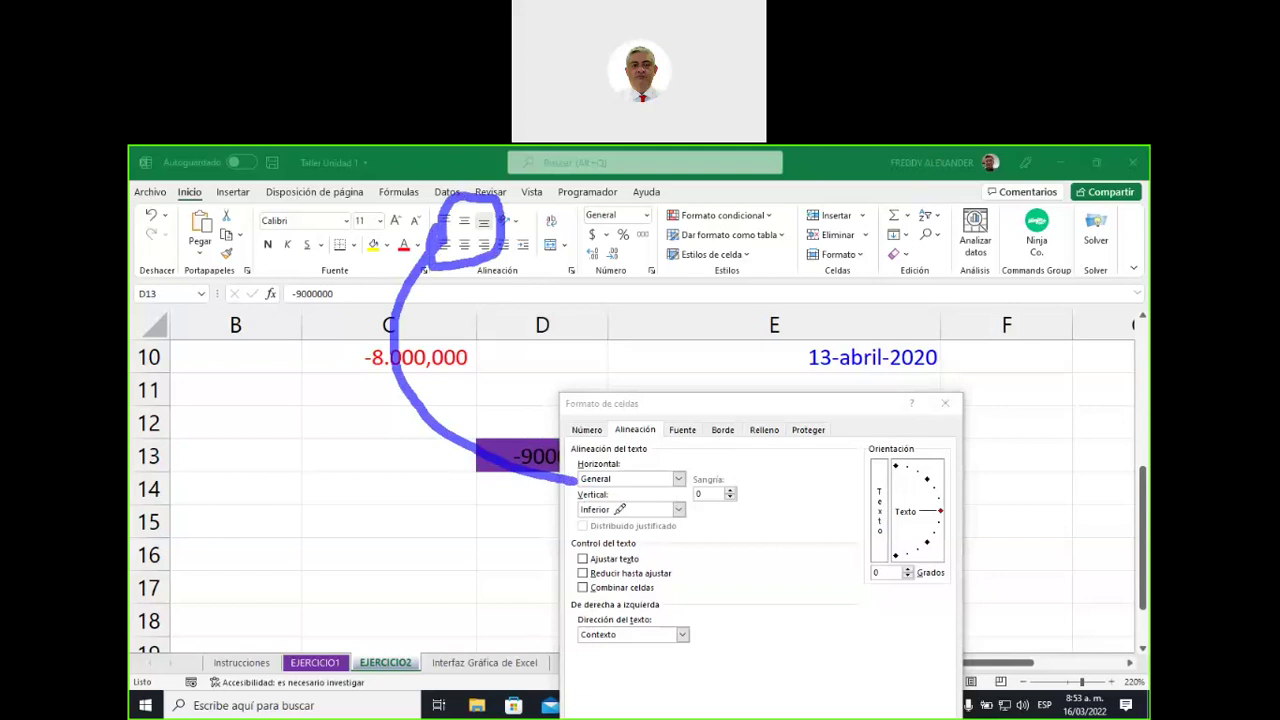
mouse_move(776, 461)
left_mouse_down()
mouse_move(738, 477)
mouse_move(752, 482)
left_mouse_up()
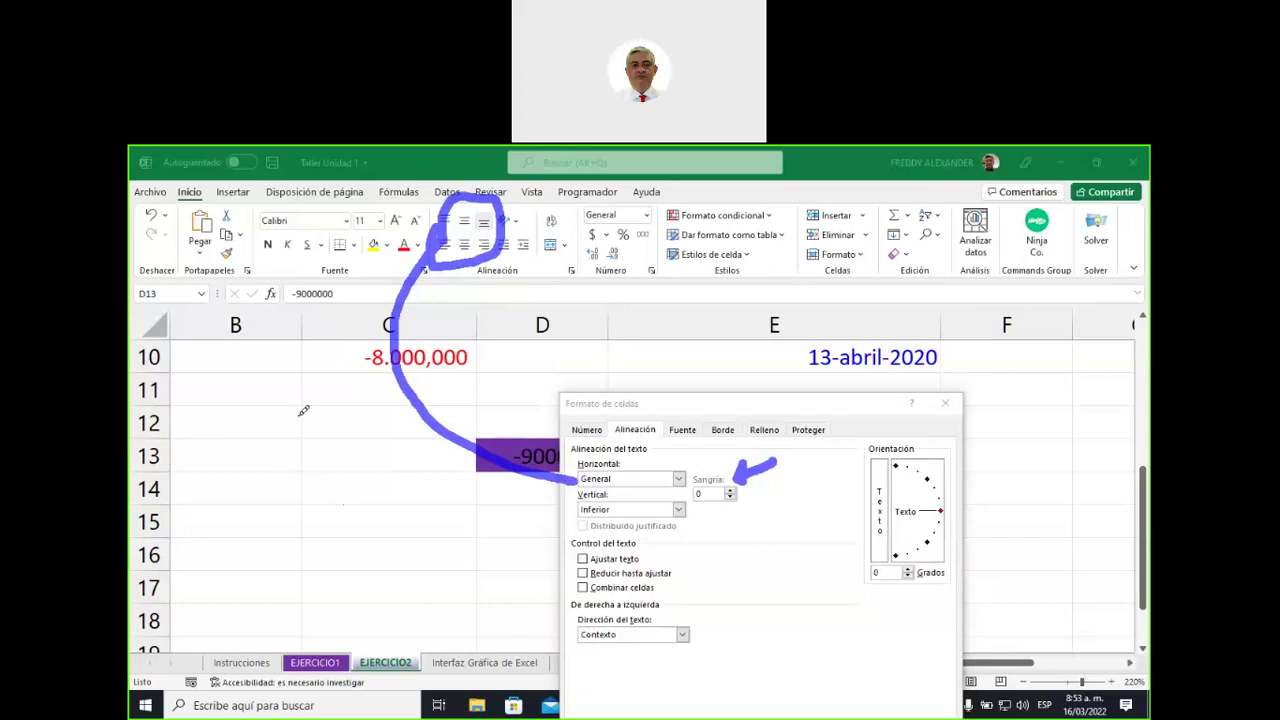
left_click_drag(300, 398, 301, 637)
mouse_move(326, 434)
left_mouse_down()
mouse_move(326, 472)
mouse_move(358, 426)
mouse_move(370, 447)
mouse_move(360, 478)
mouse_move(404, 470)
mouse_move(376, 480)
left_mouse_up()
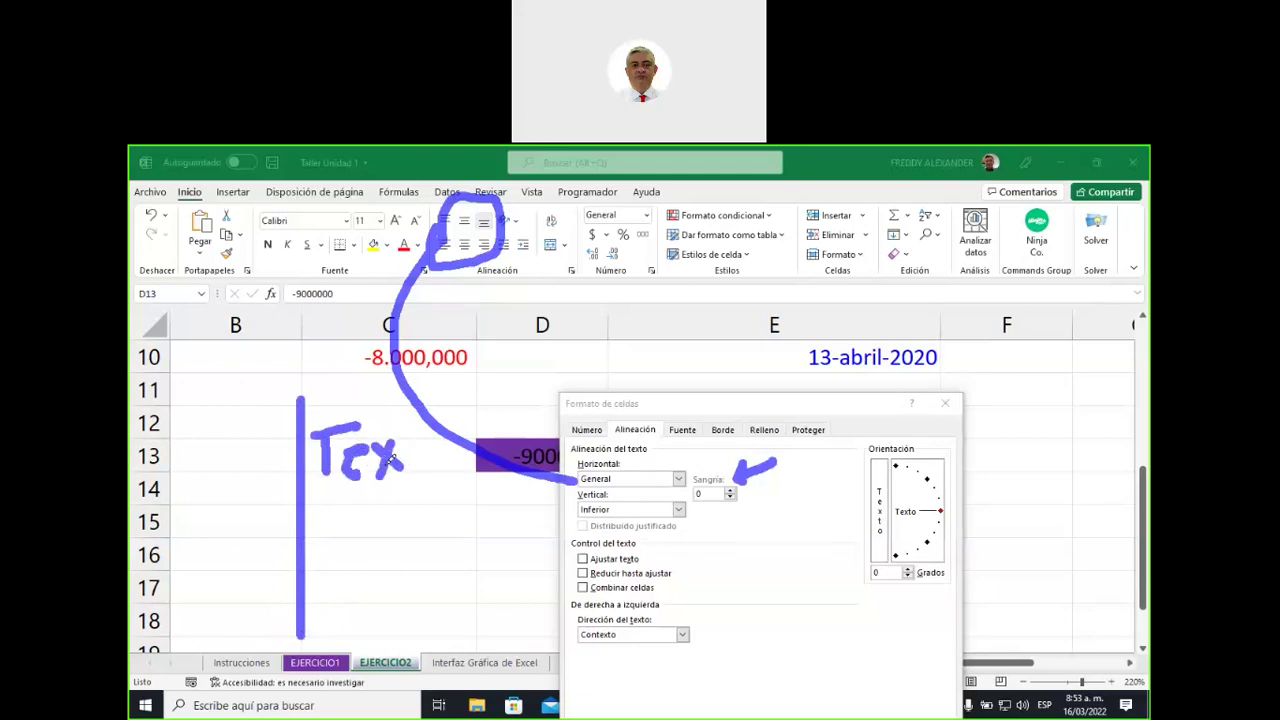
mouse_move(418, 414)
left_mouse_down()
mouse_move(408, 462)
mouse_move(432, 418)
mouse_move(452, 456)
mouse_move(438, 430)
left_mouse_up()
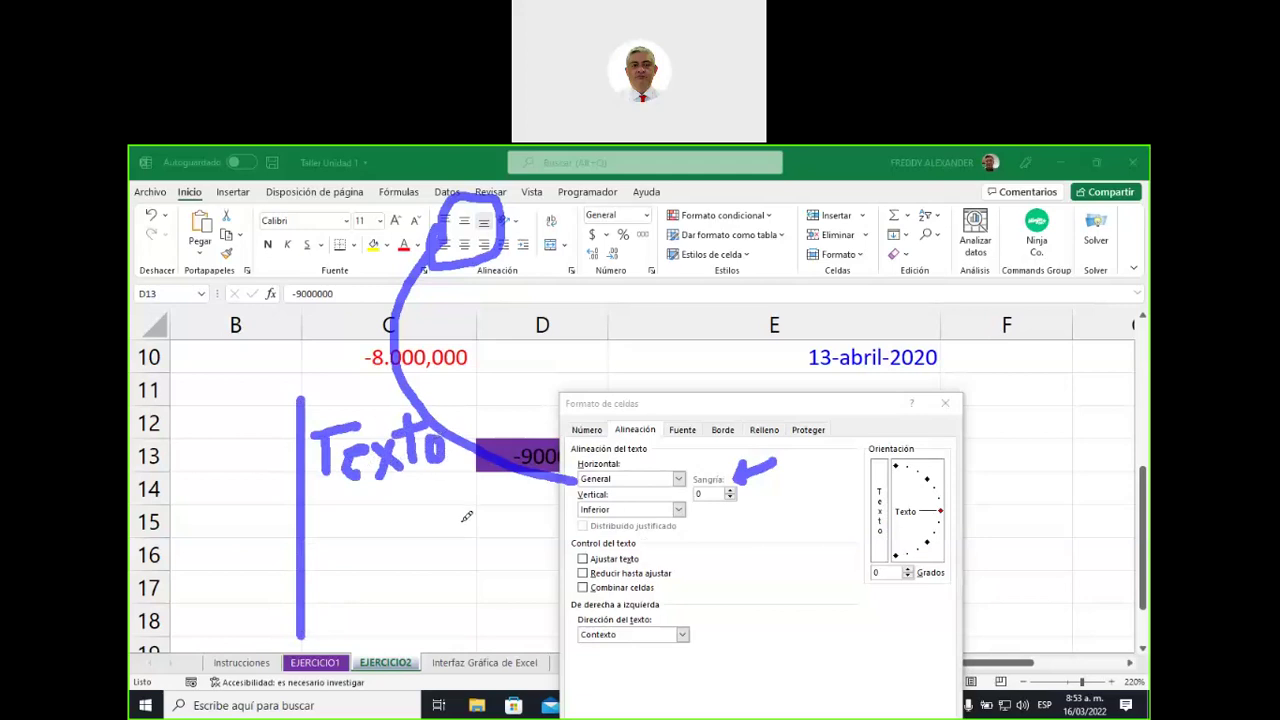
mouse_move(308, 530)
left_mouse_down()
mouse_move(354, 521)
mouse_move(340, 537)
left_mouse_up()
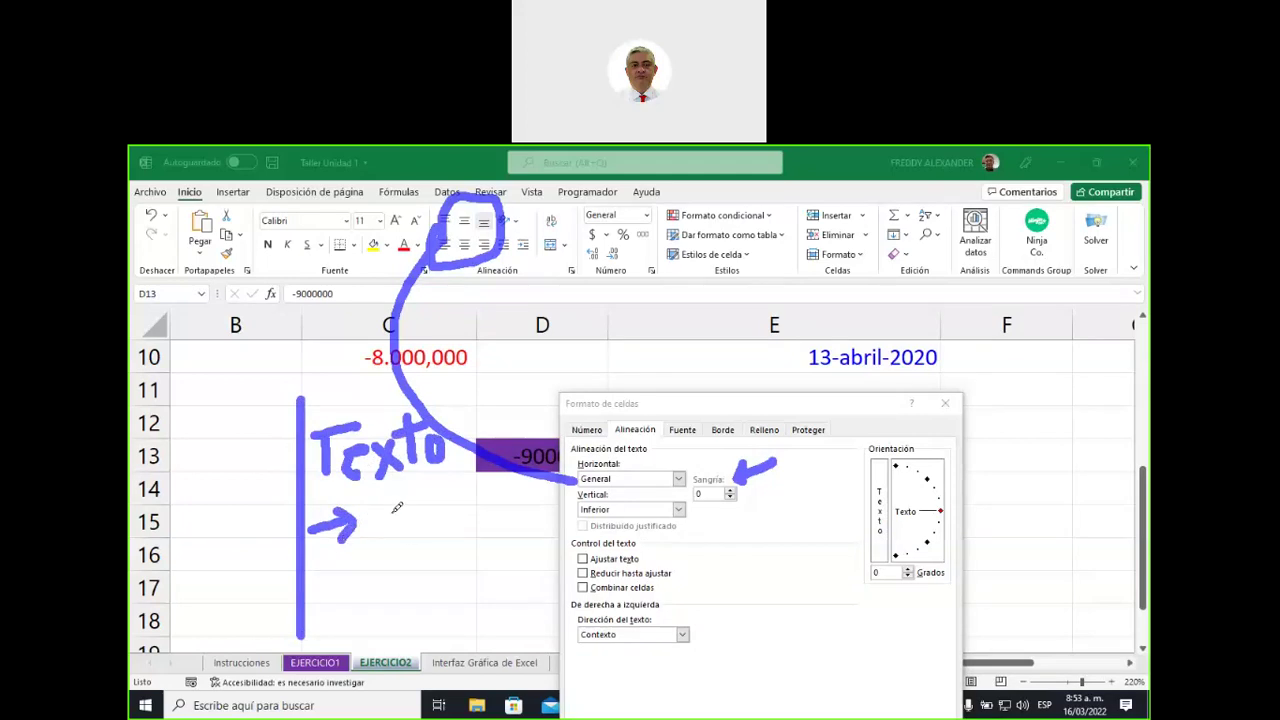
mouse_move(385, 512)
left_mouse_down()
mouse_move(391, 547)
mouse_move(403, 502)
mouse_move(412, 537)
mouse_move(442, 546)
mouse_move(420, 550)
left_mouse_up()
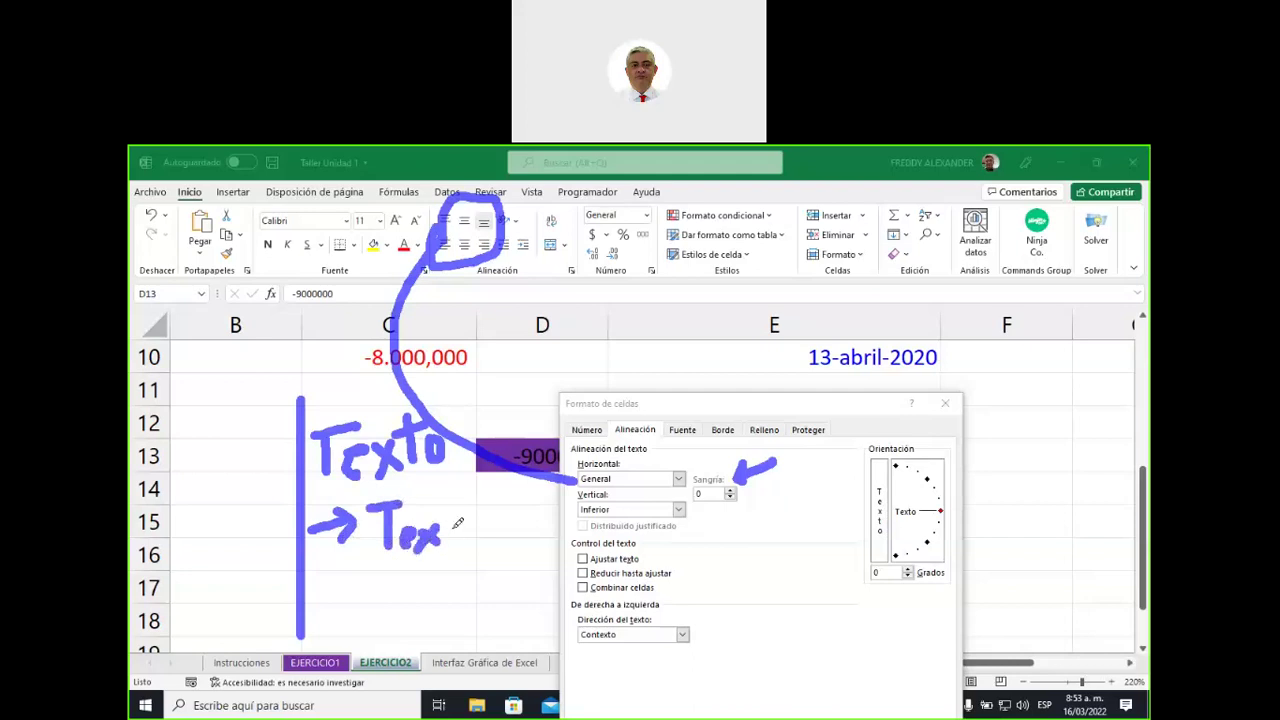
mouse_move(451, 502)
left_mouse_down()
mouse_move(455, 544)
mouse_move(472, 506)
mouse_move(486, 522)
left_mouse_up()
left_click(475, 523)
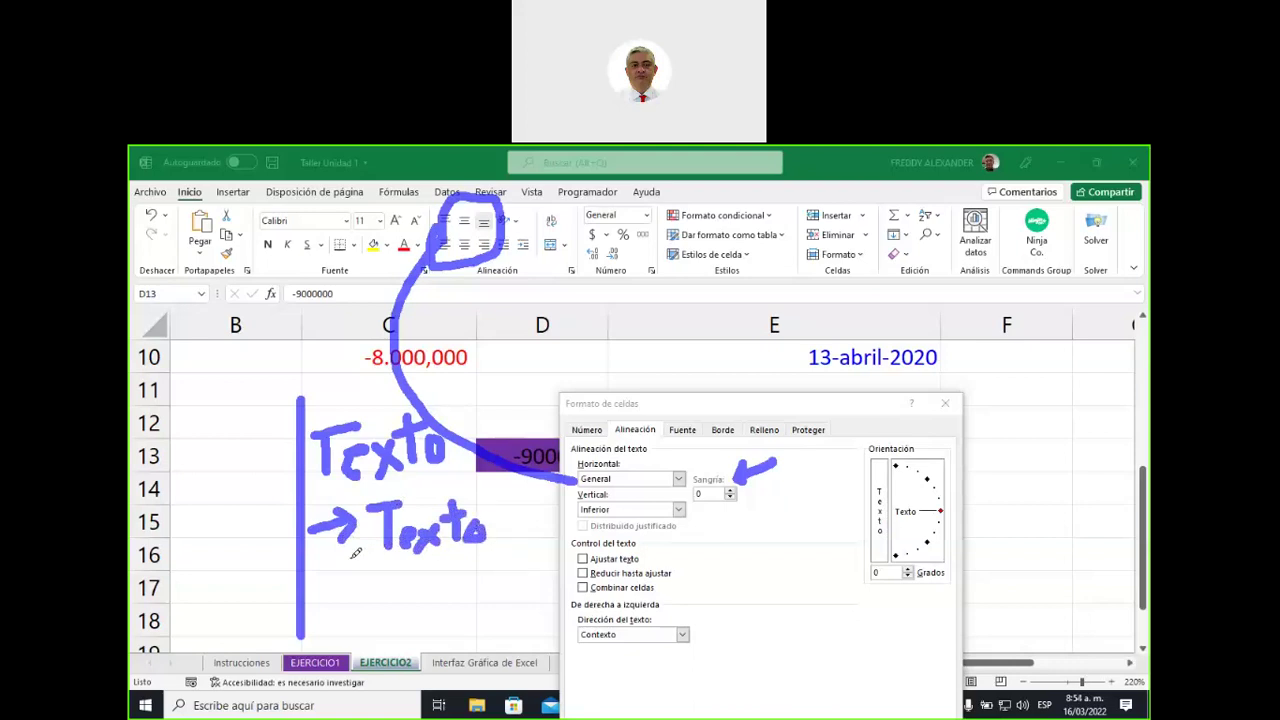
mouse_move(308, 565)
left_mouse_down()
mouse_move(372, 553)
mouse_move(368, 569)
left_mouse_up()
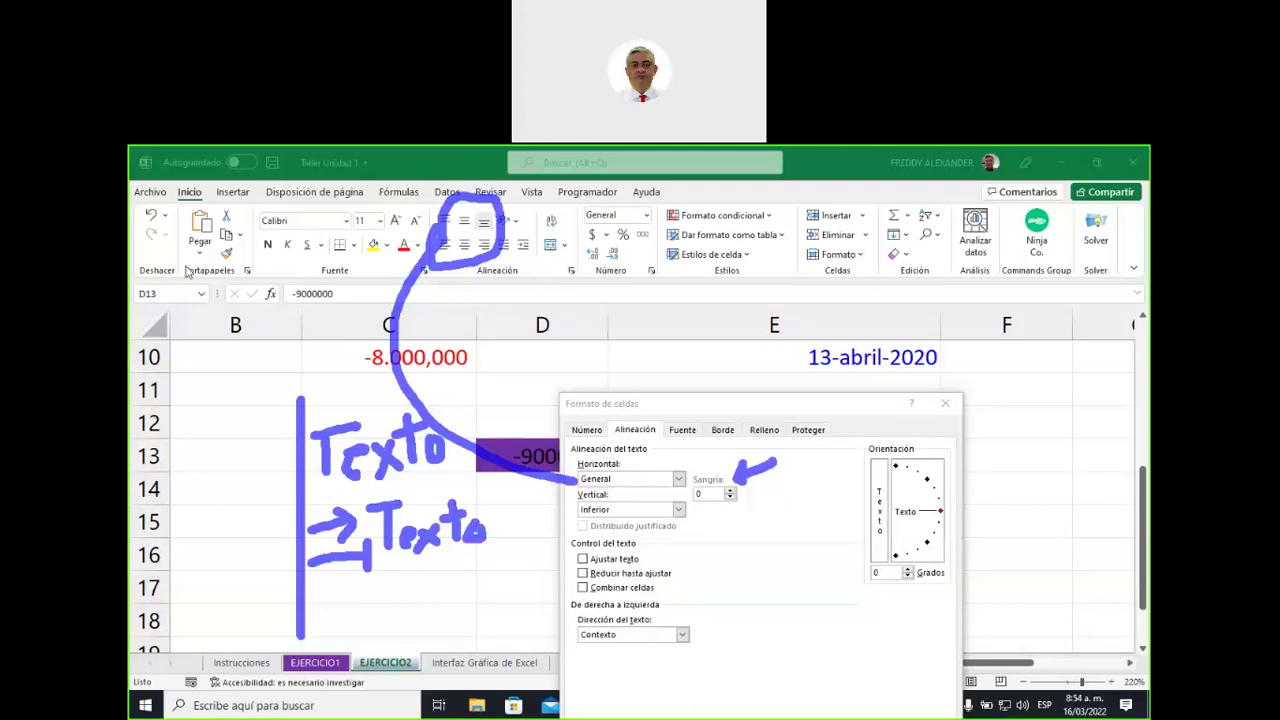
key("Escape")
left_click_drag(667, 410, 590, 323)
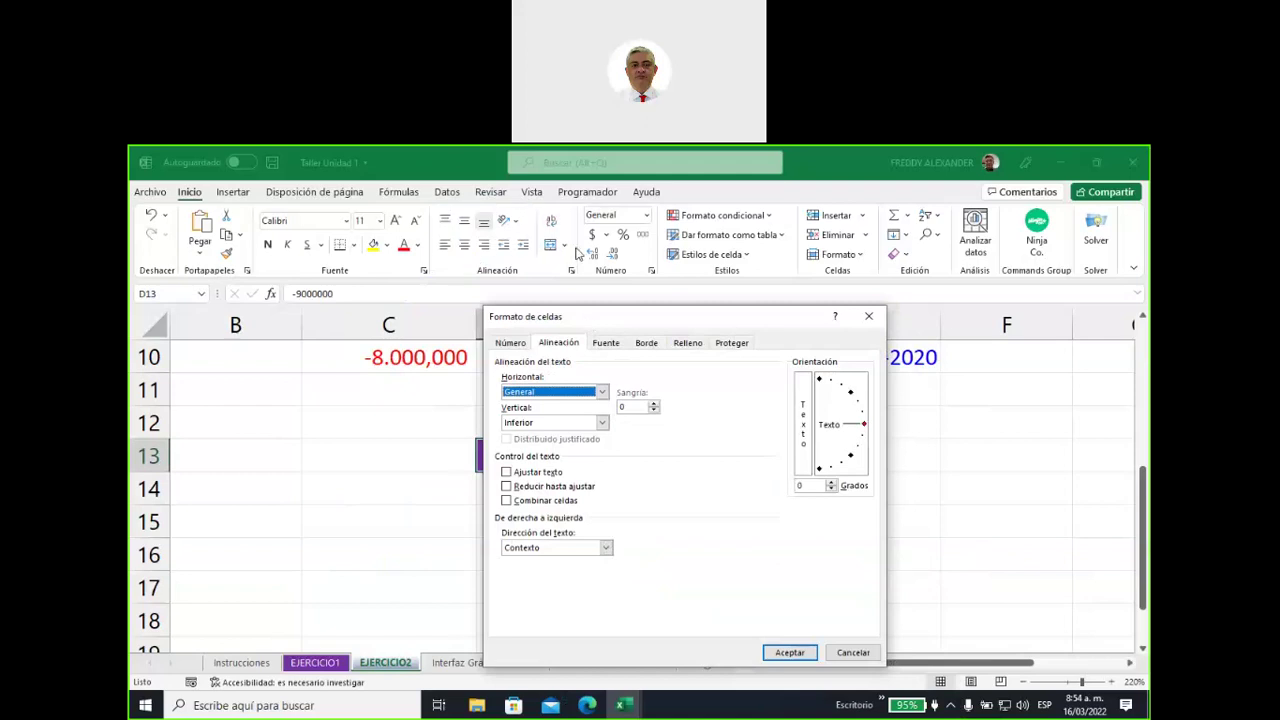
Check D13's Fuente settings, close Formato de celdas, and show the font name list
left_click(605, 345)
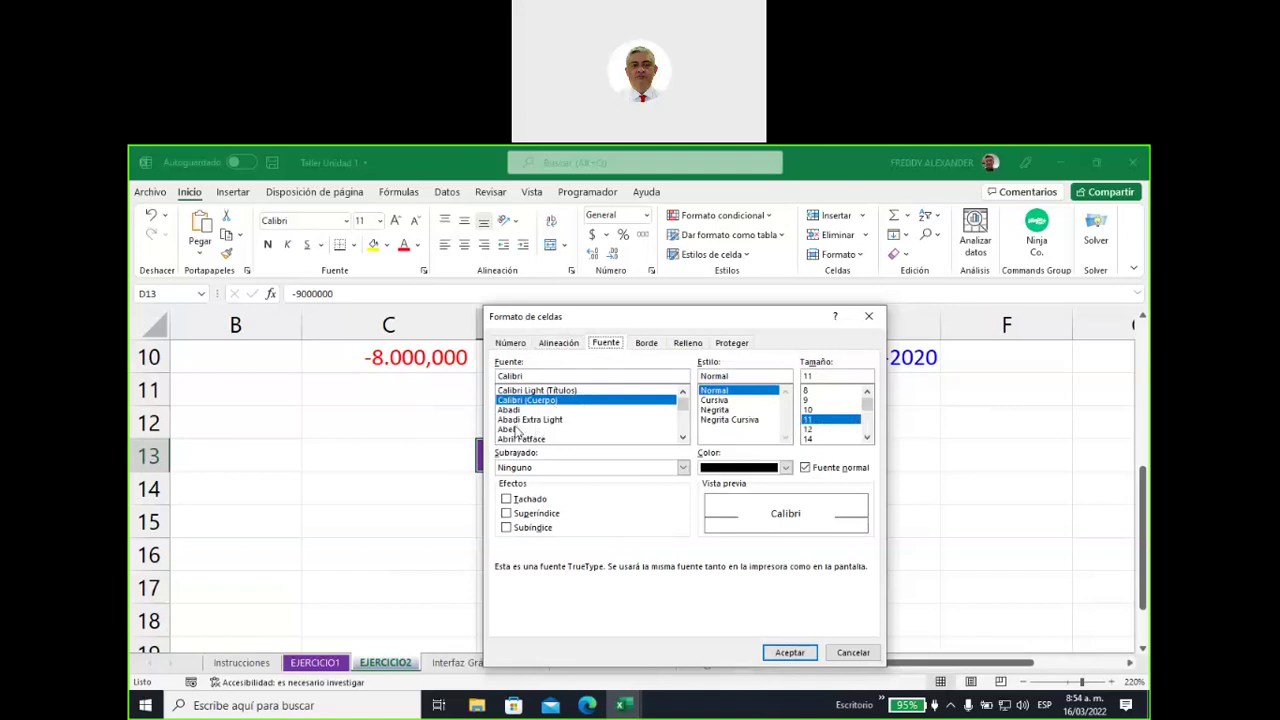
left_click(869, 317)
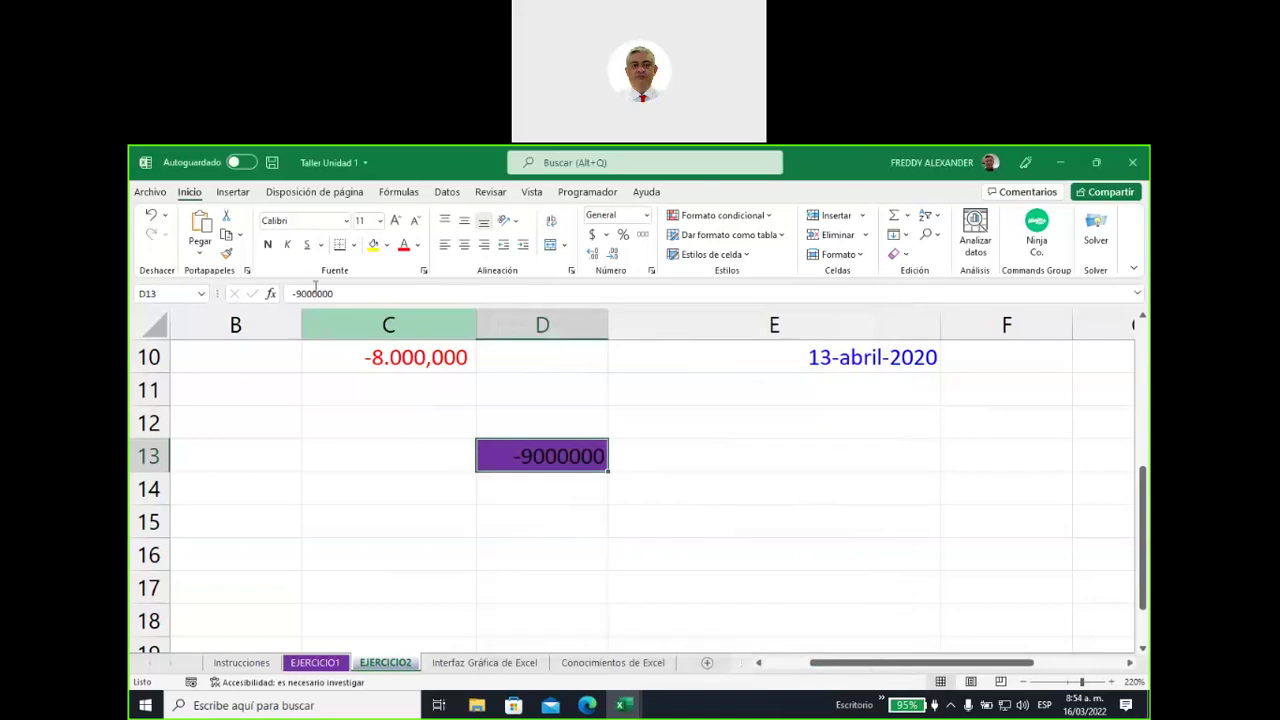
left_click(346, 221)
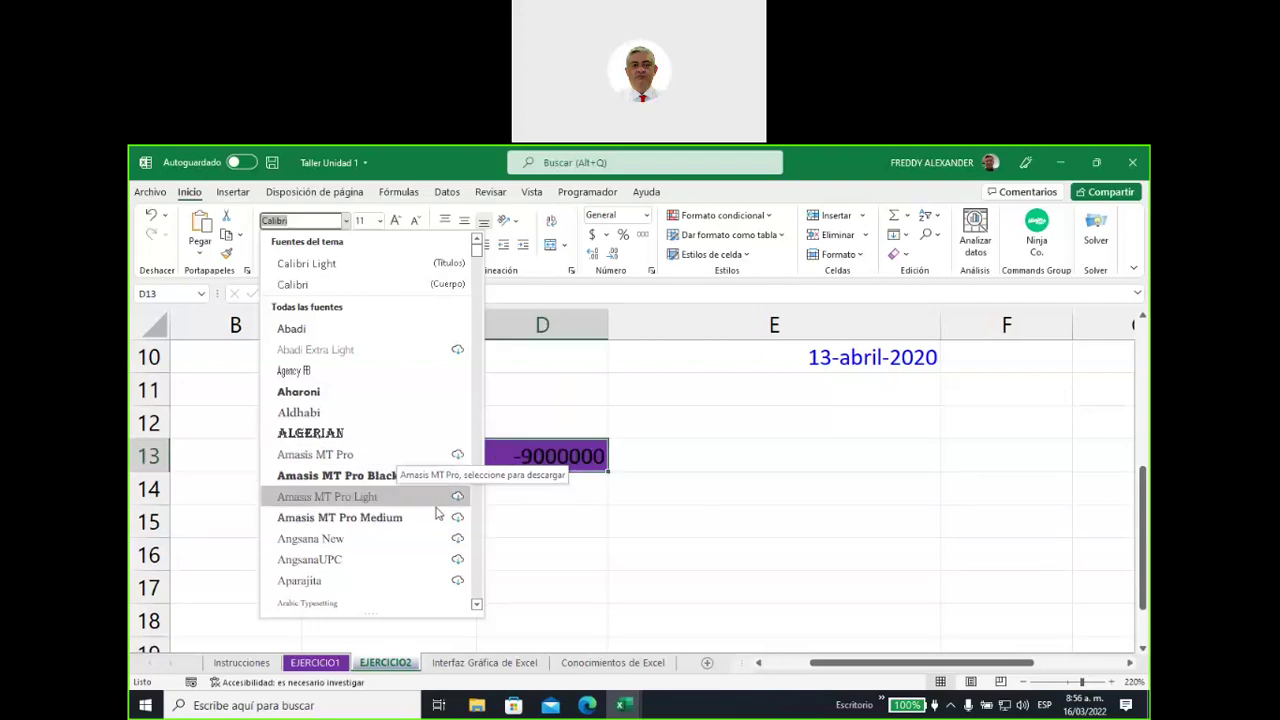
Dismiss the font list without choosing and select the empty cell E12
scroll(440, 505, "down", 1)
scroll(435, 510, "down", 1)
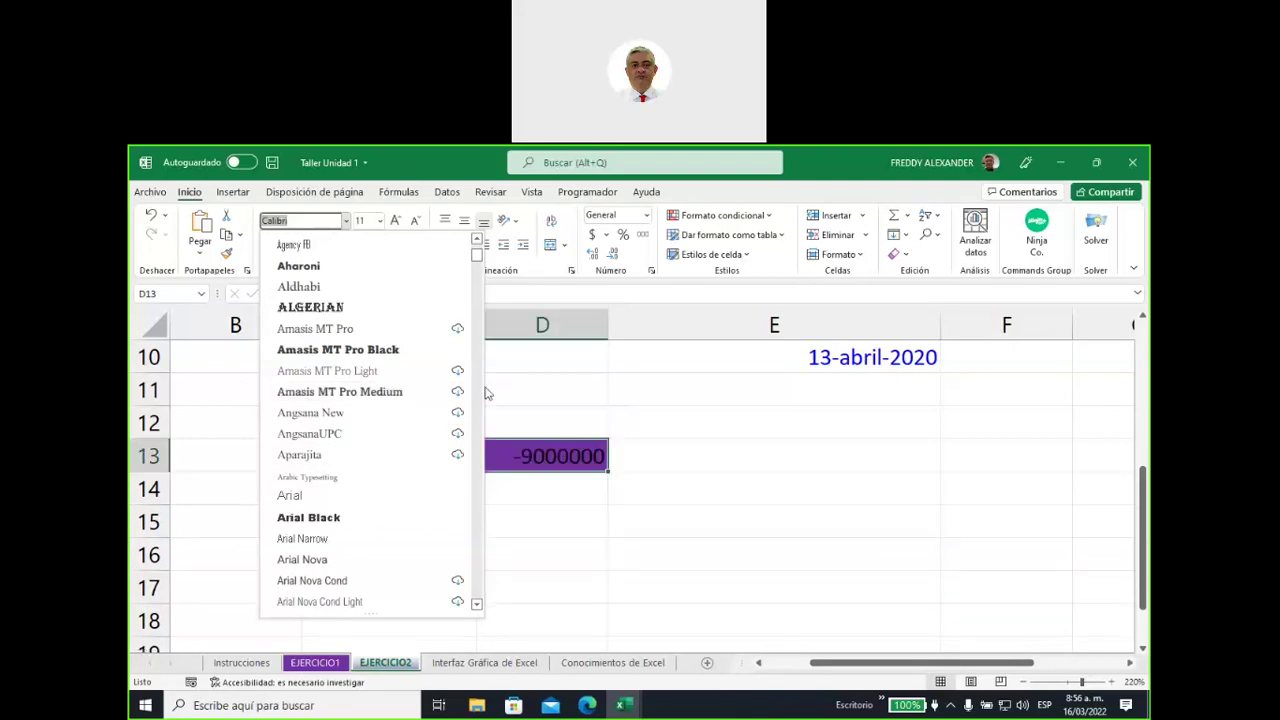
left_click(620, 403)
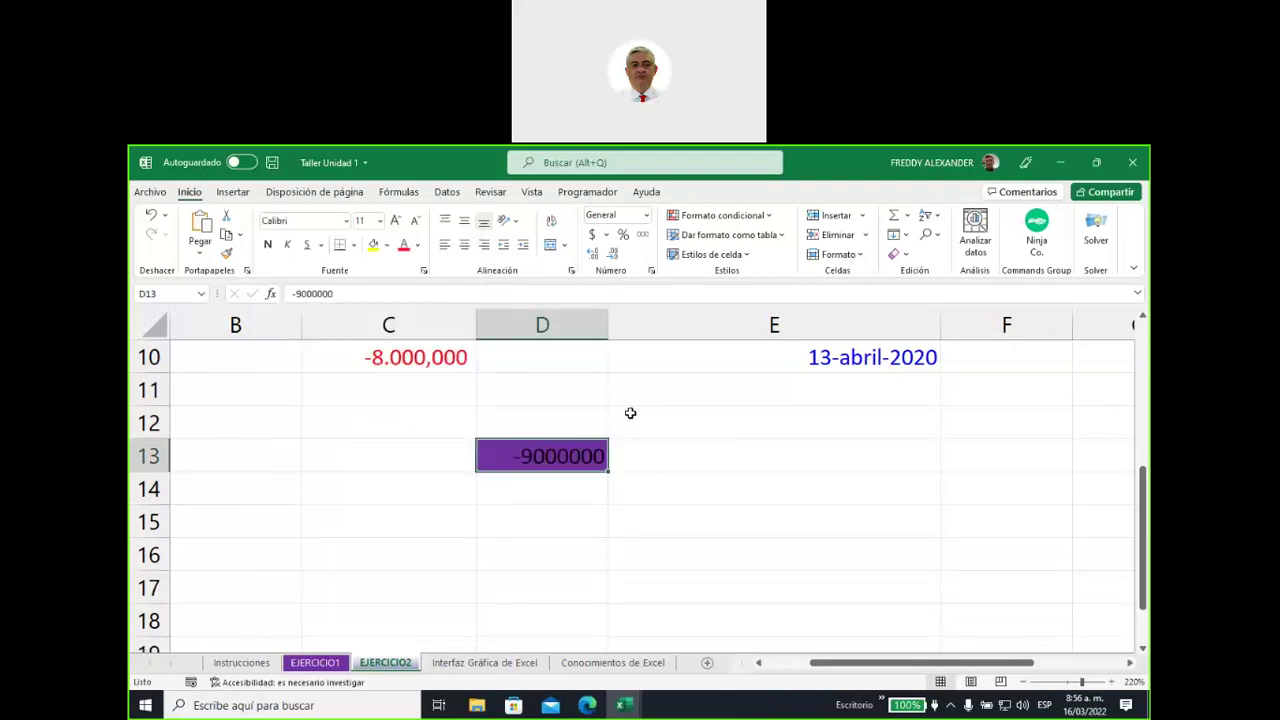
left_click(658, 428)
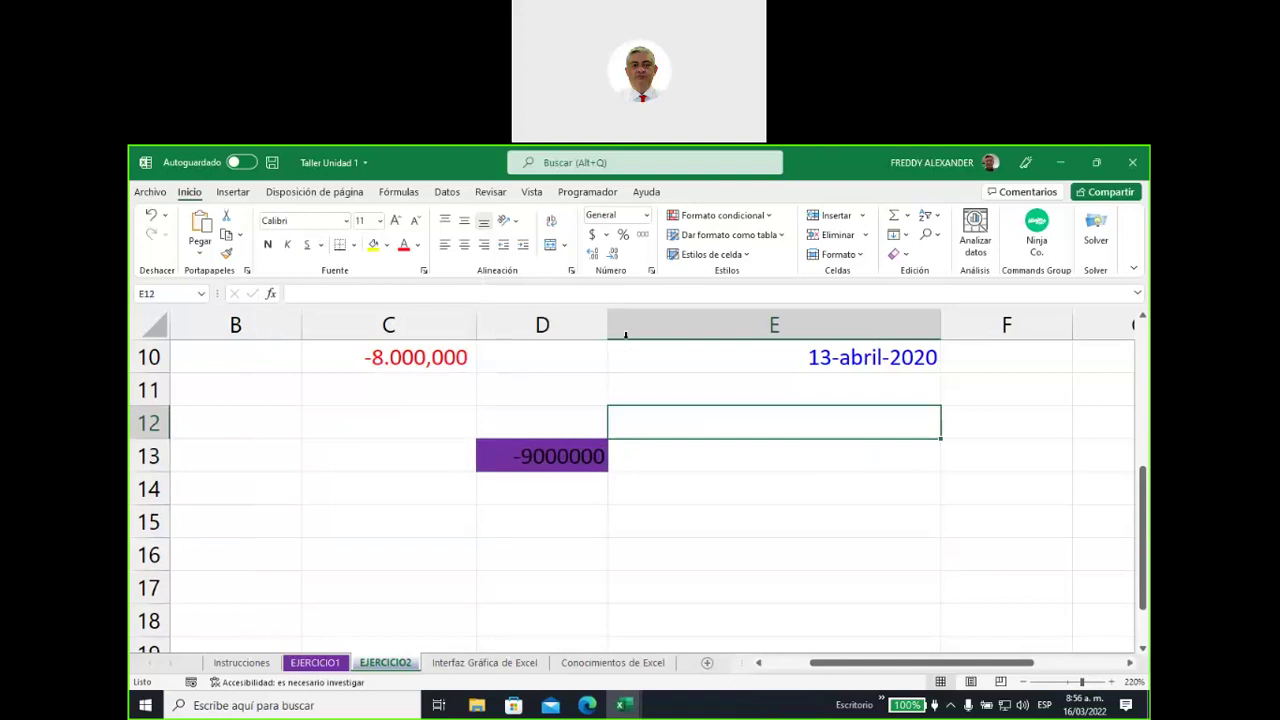
Browse E12's Fuente, Proteger, Relleno and Borde settings, then close without changes
left_click(651, 271)
left_click_drag(687, 320, 712, 237)
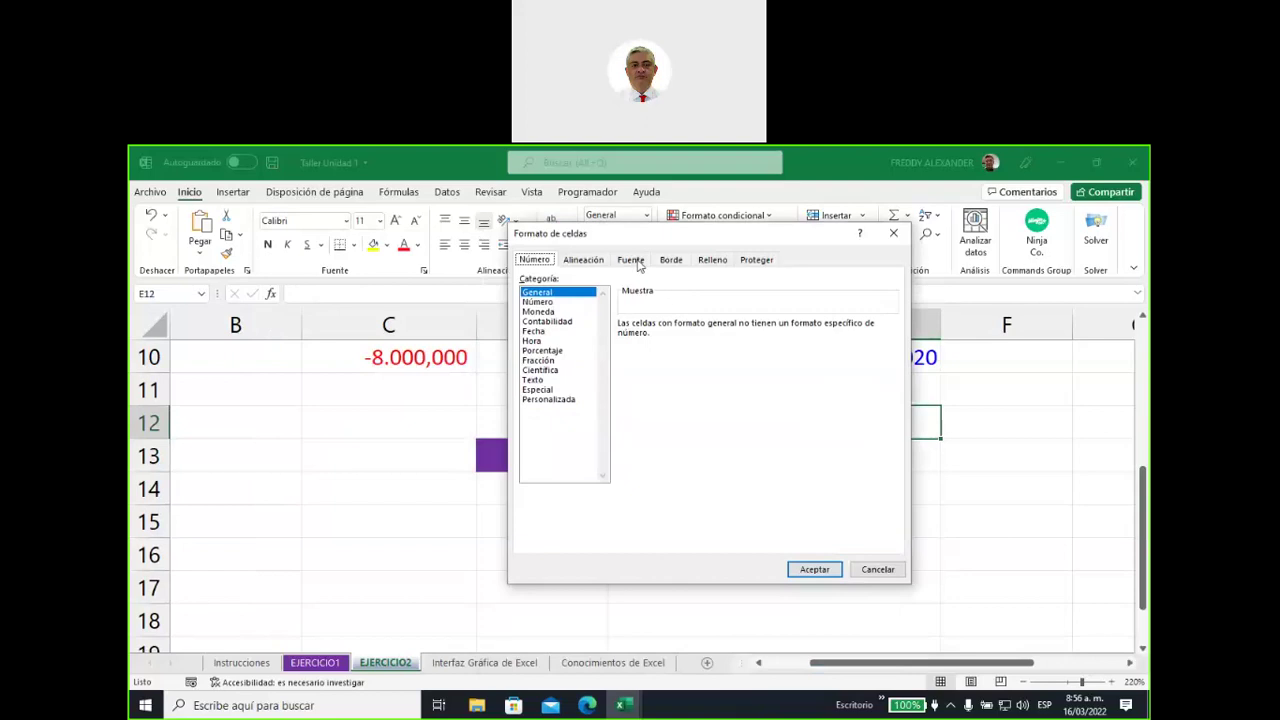
left_click(630, 261)
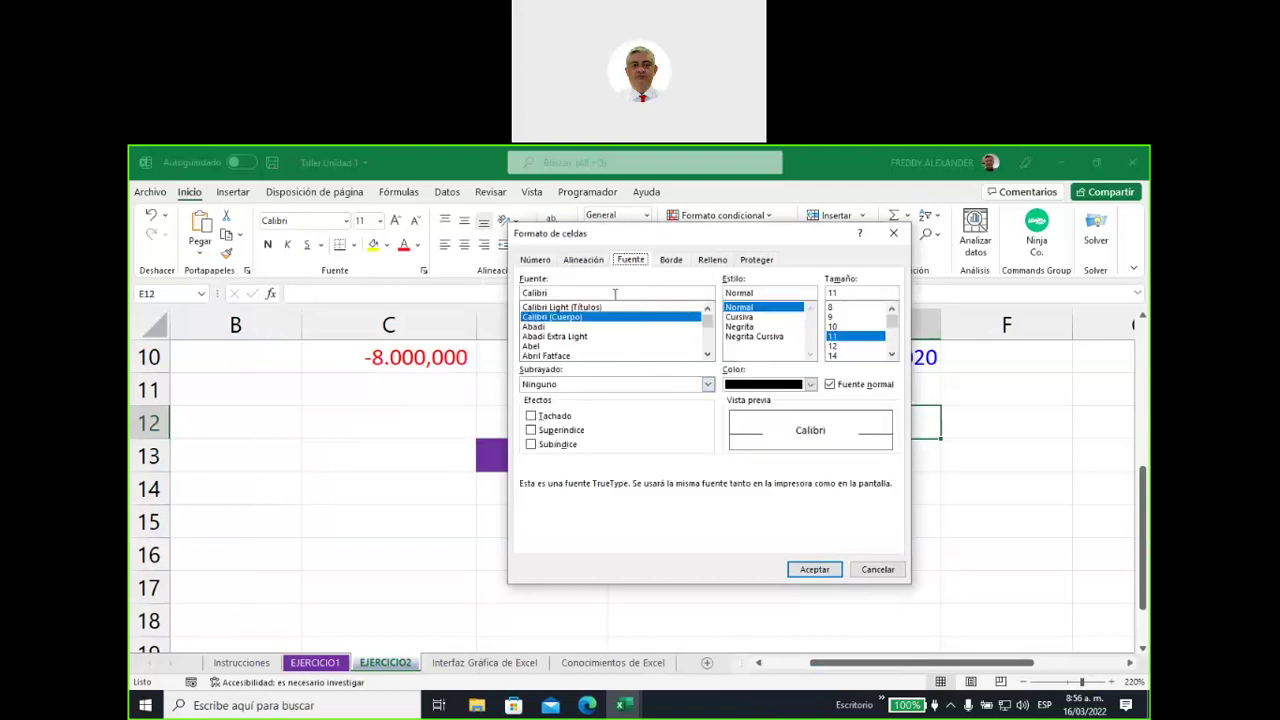
left_click_drag(643, 240, 548, 379)
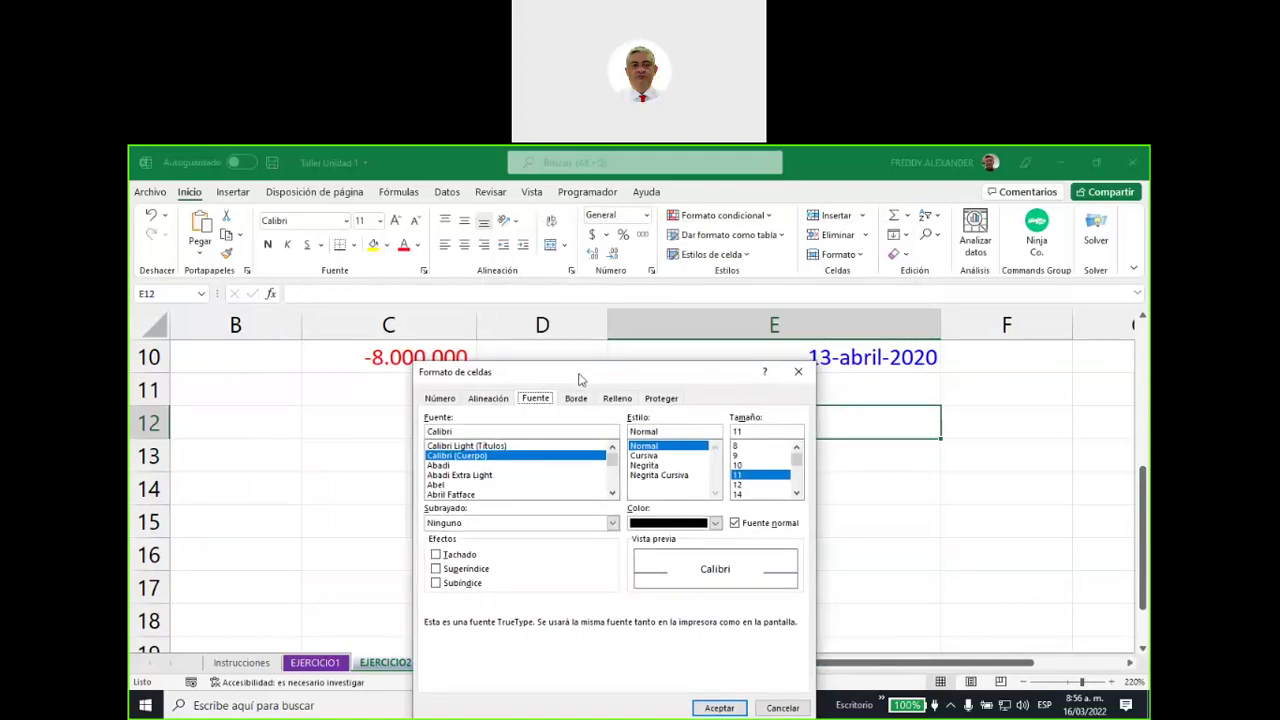
left_click(660, 399)
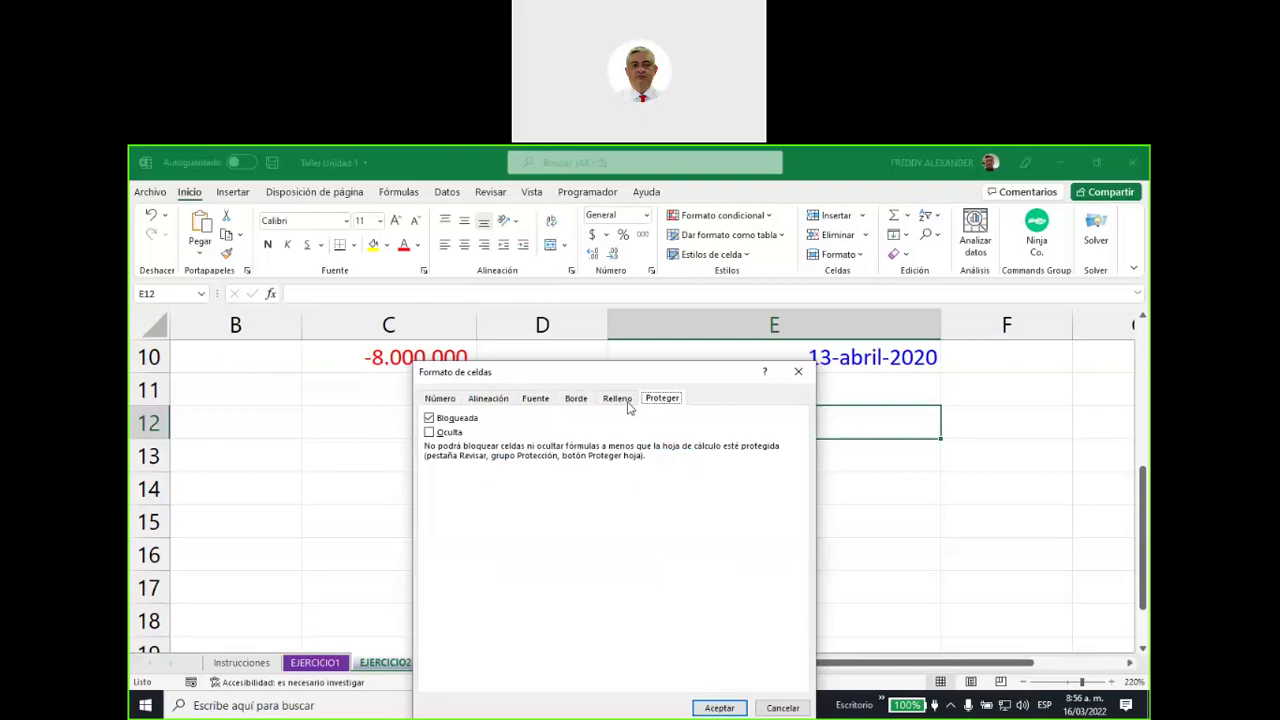
left_click(627, 400)
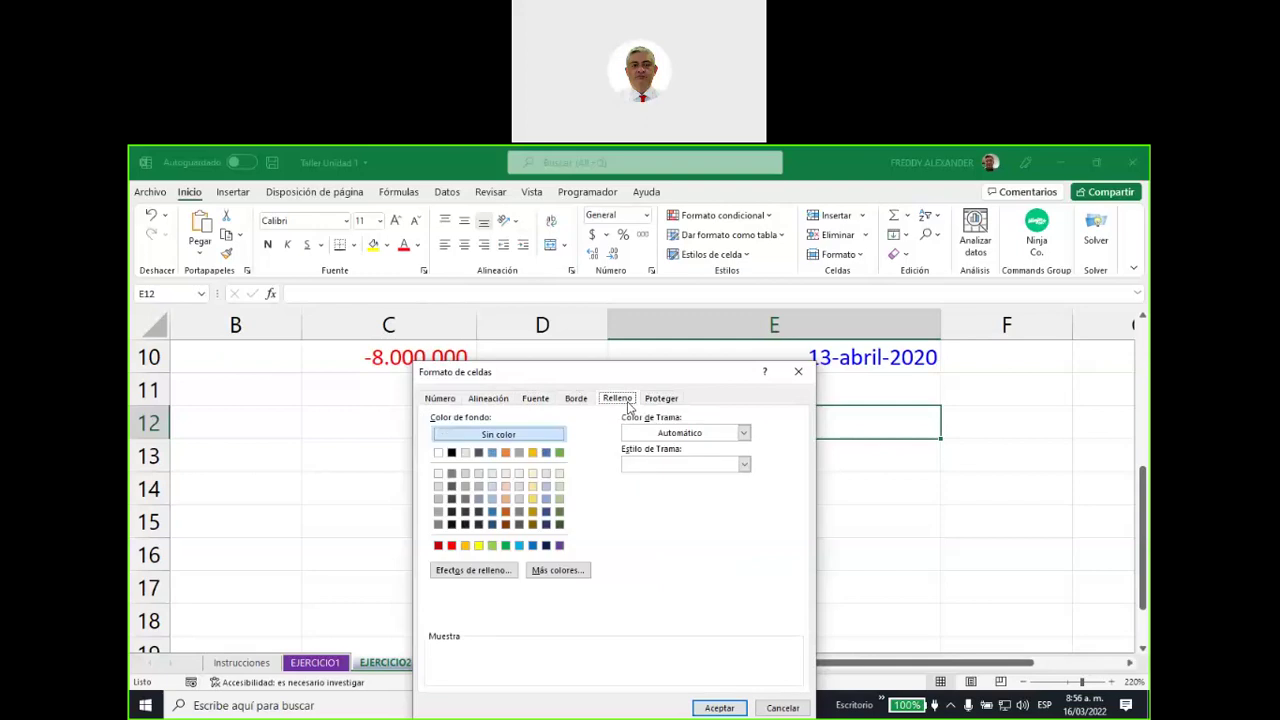
left_click(576, 400)
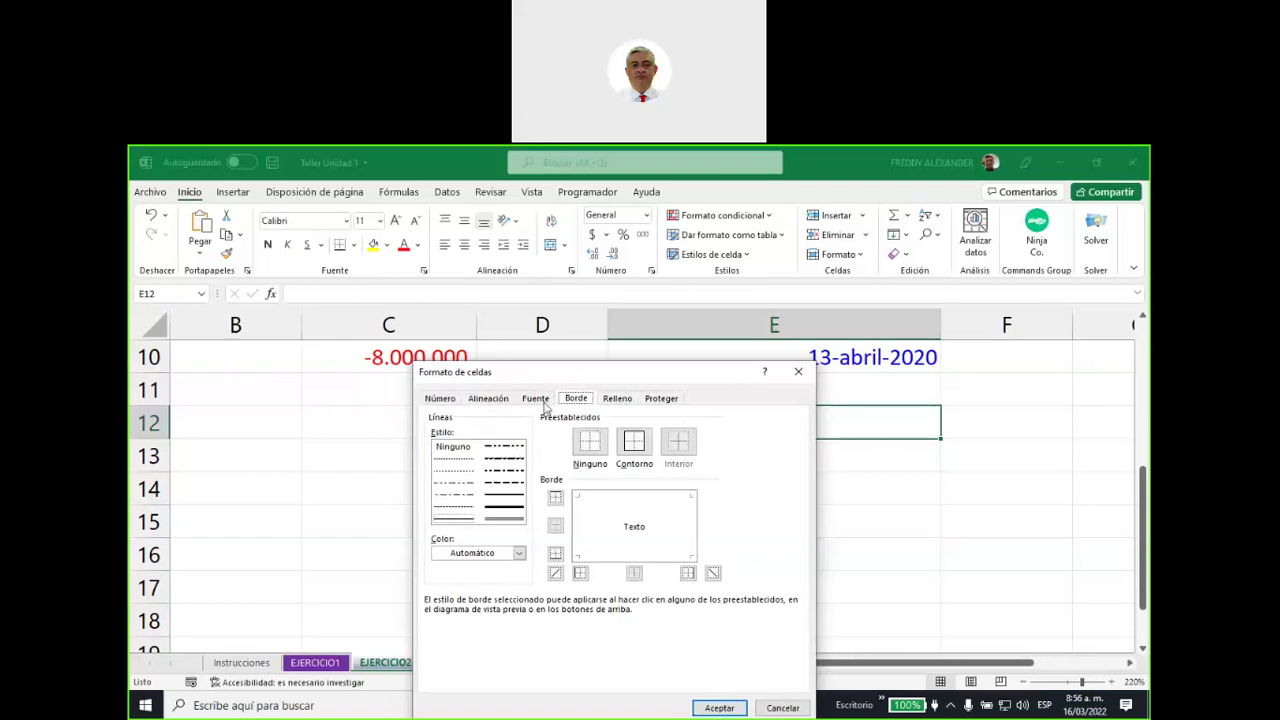
left_click_drag(557, 373, 560, 372)
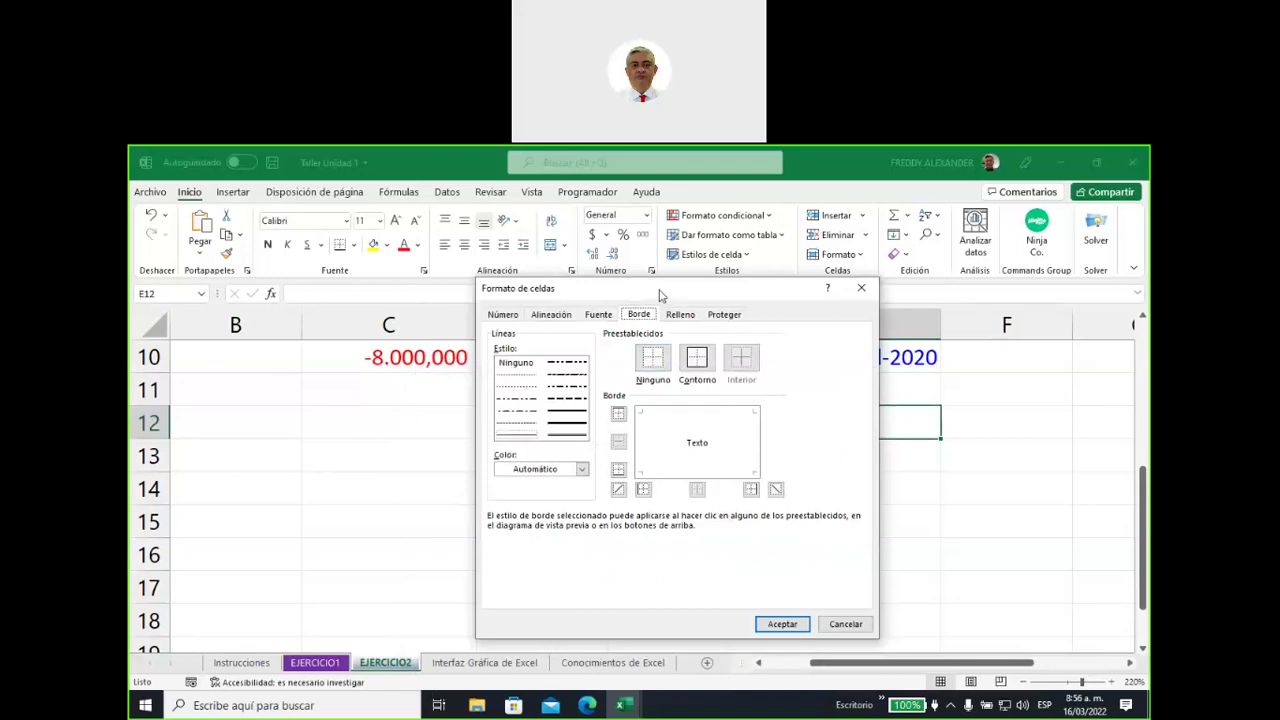
left_click_drag(660, 295, 664, 422)
left_click(865, 418)
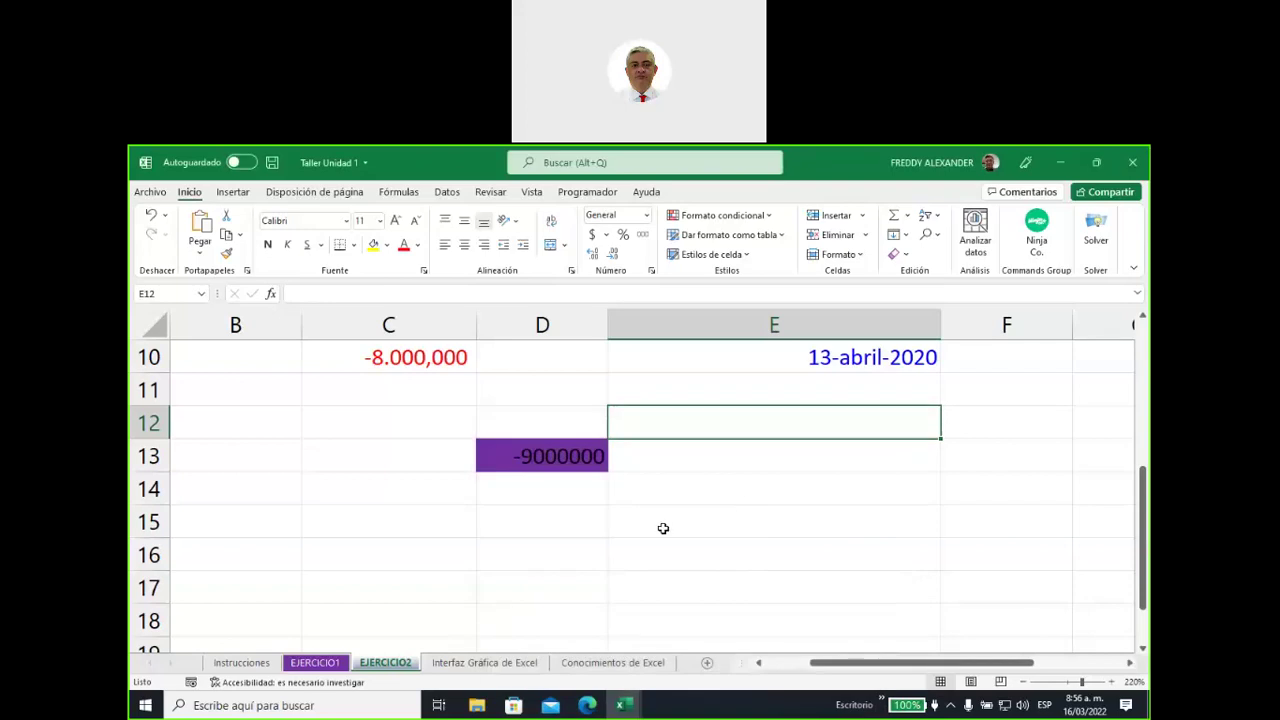
Select cell D21 and open its Formato de celdas dialog
scroll(663, 528, "down", 3)
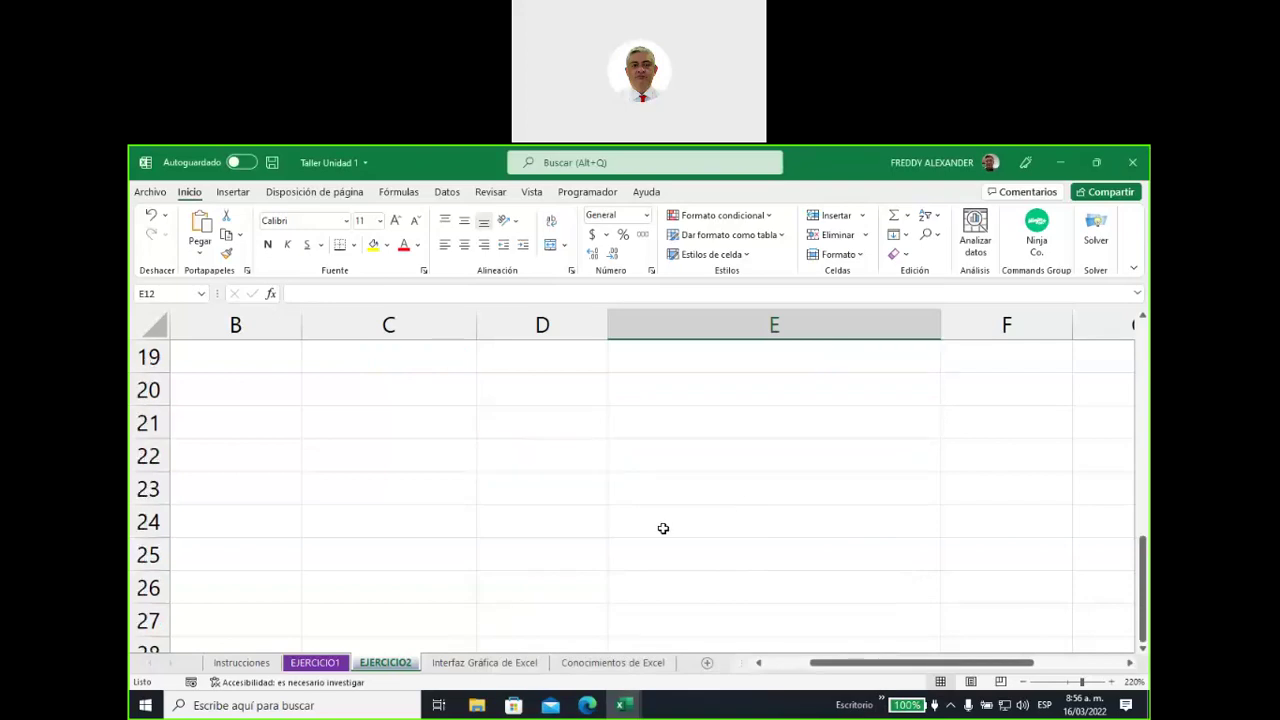
left_click(525, 425)
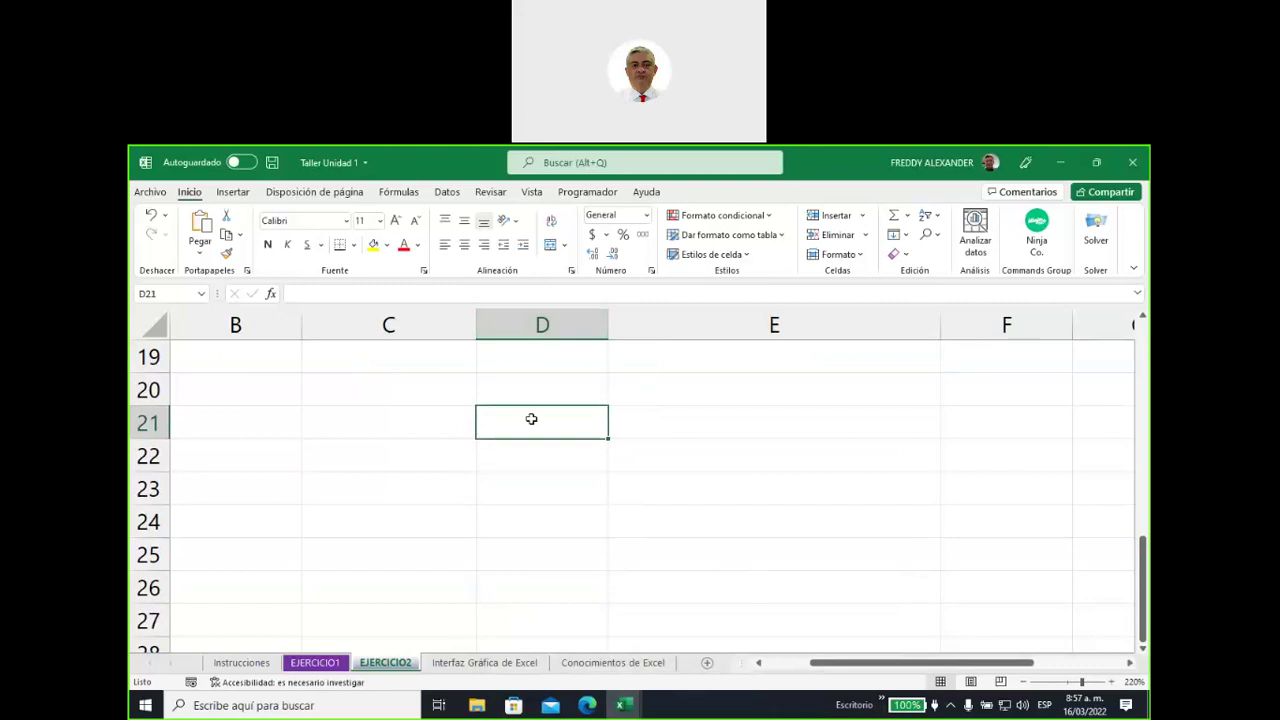
left_click(571, 270)
On the Borde tab for D21, add then remove all four preview edges
left_click(642, 362)
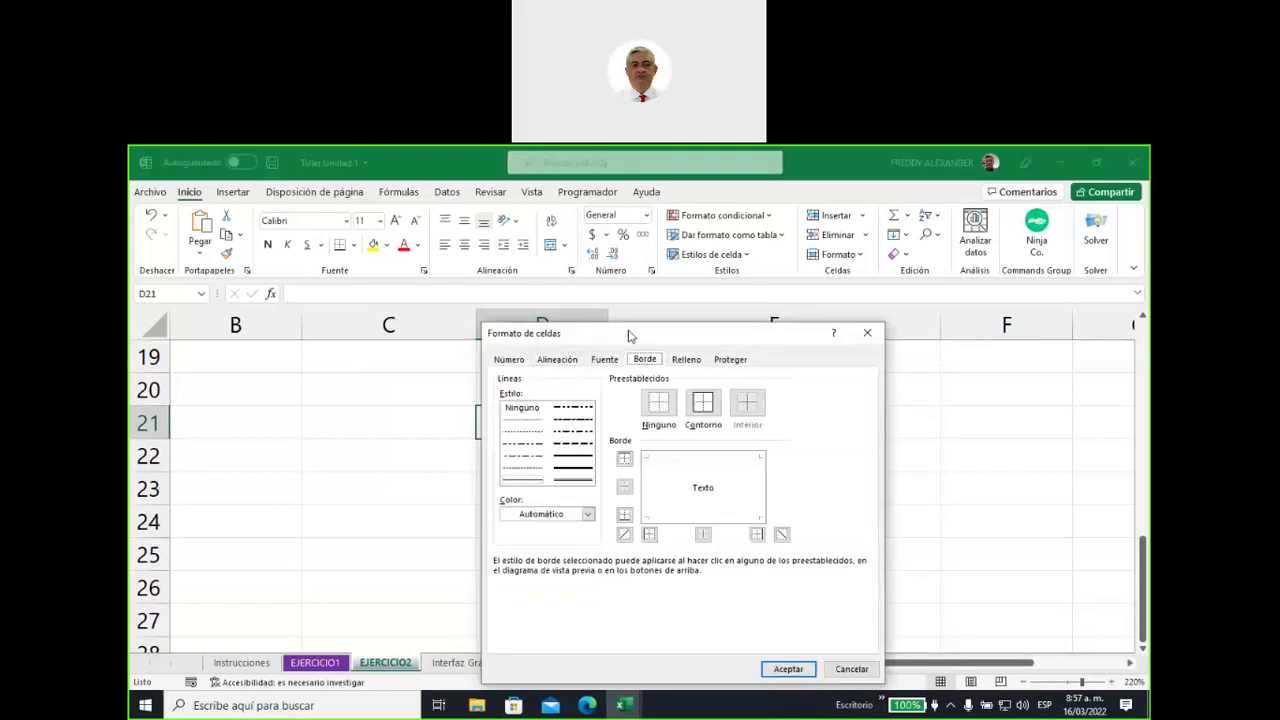
left_click_drag(630, 336, 807, 282)
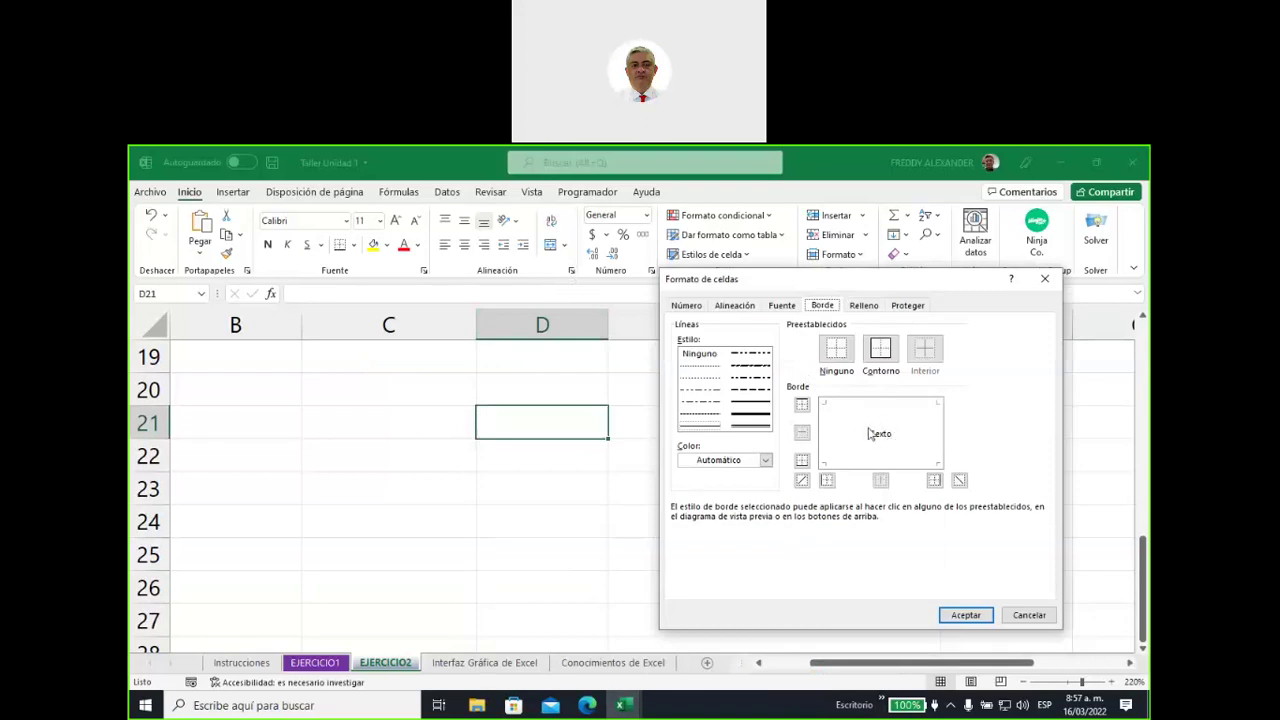
left_click(828, 431)
left_click(939, 434)
left_click(878, 406)
left_click(882, 464)
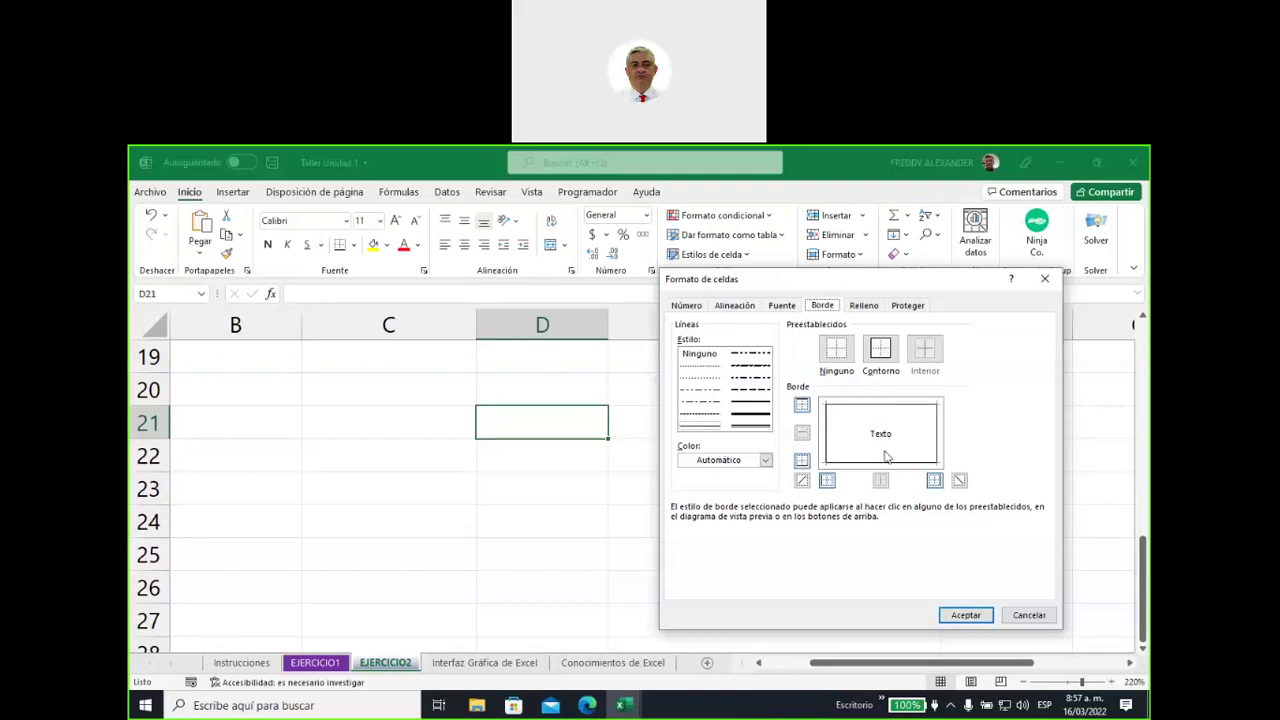
left_click(875, 406)
left_click(938, 435)
left_click(884, 464)
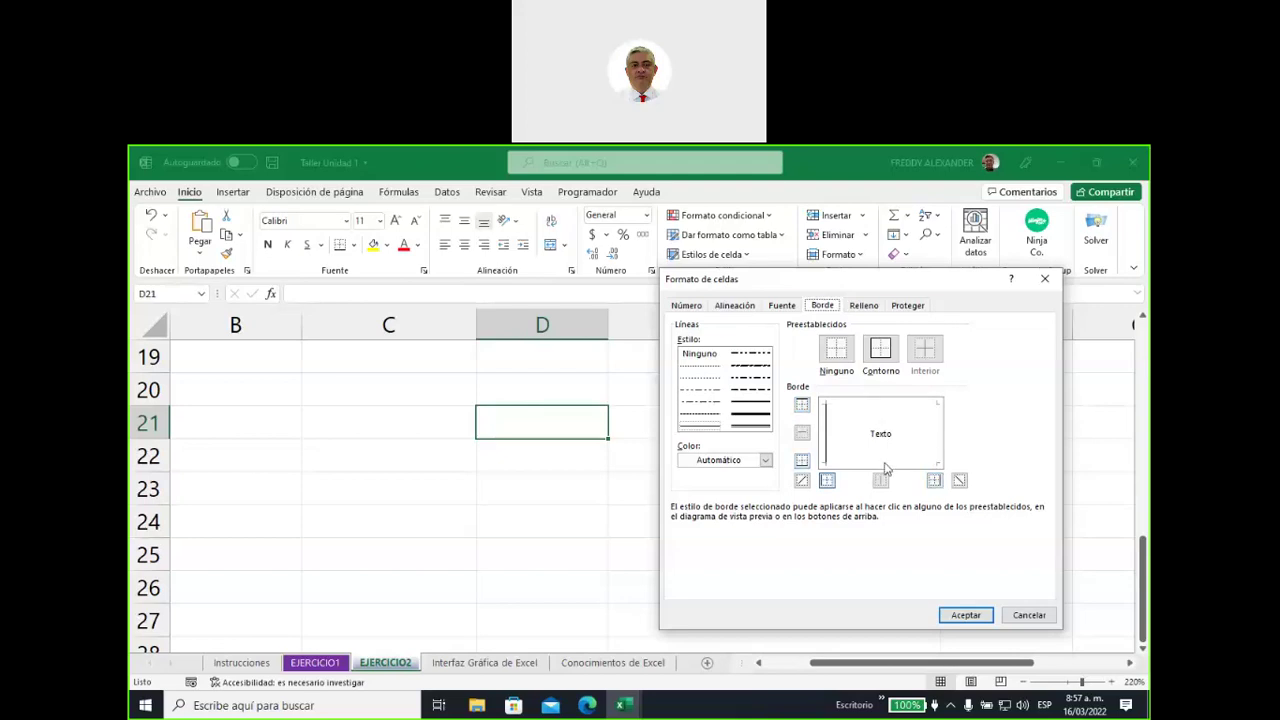
left_click(827, 440)
Choose the double line style and a dark orange border colour
left_click(744, 420)
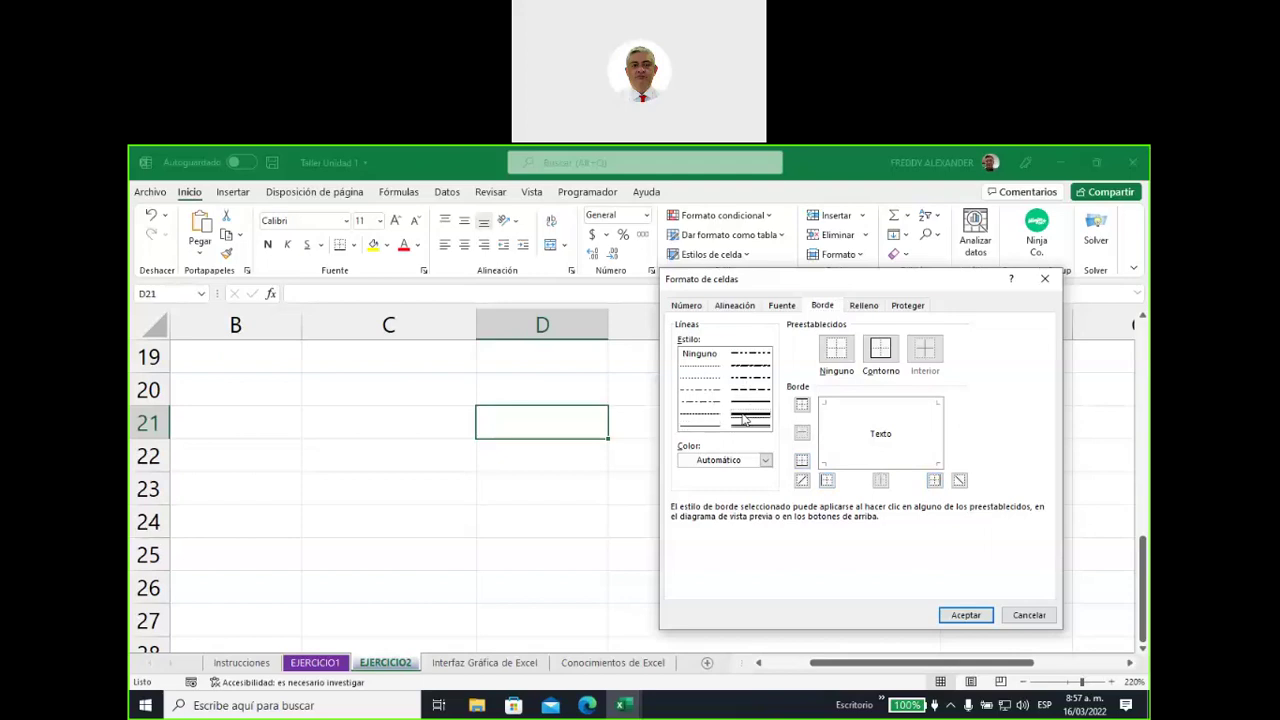
left_click(749, 429)
left_click(765, 460)
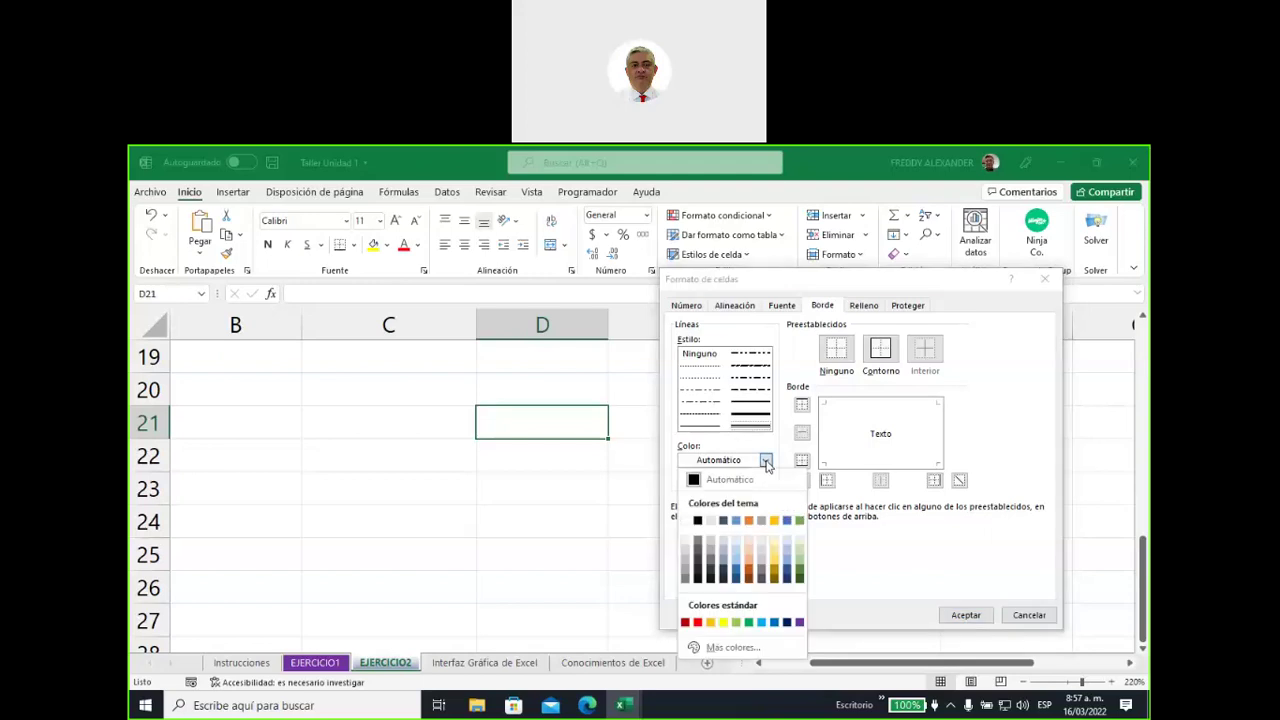
left_click(750, 573)
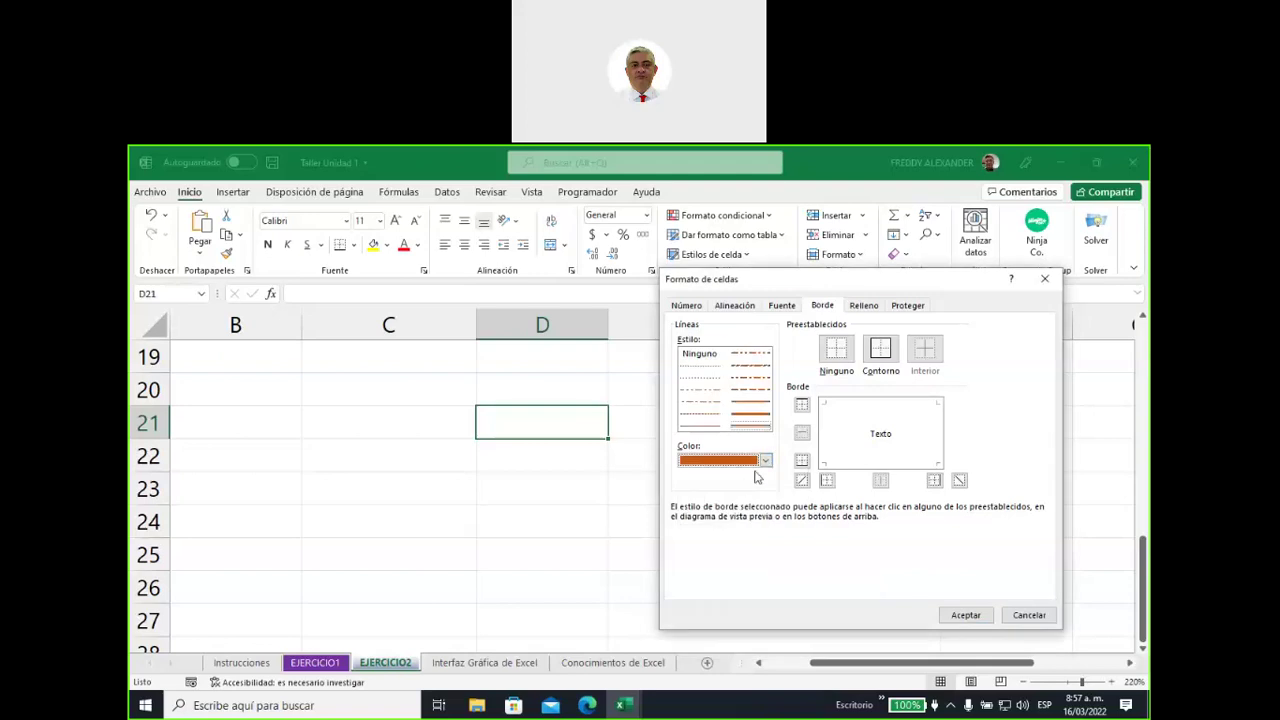
Apply the dark orange border to all four sides of D21 and check the result
left_click(832, 434)
left_click(882, 404)
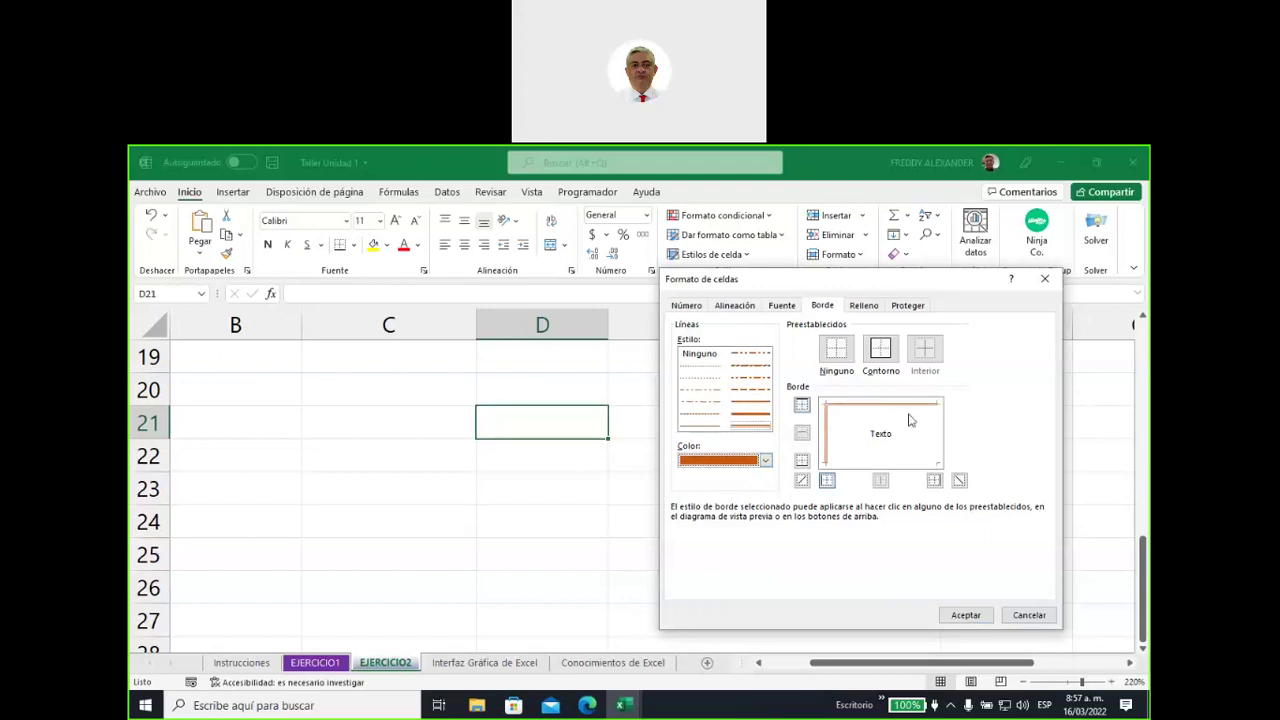
left_click(938, 434)
left_click(881, 465)
left_click(962, 617)
left_click(640, 500)
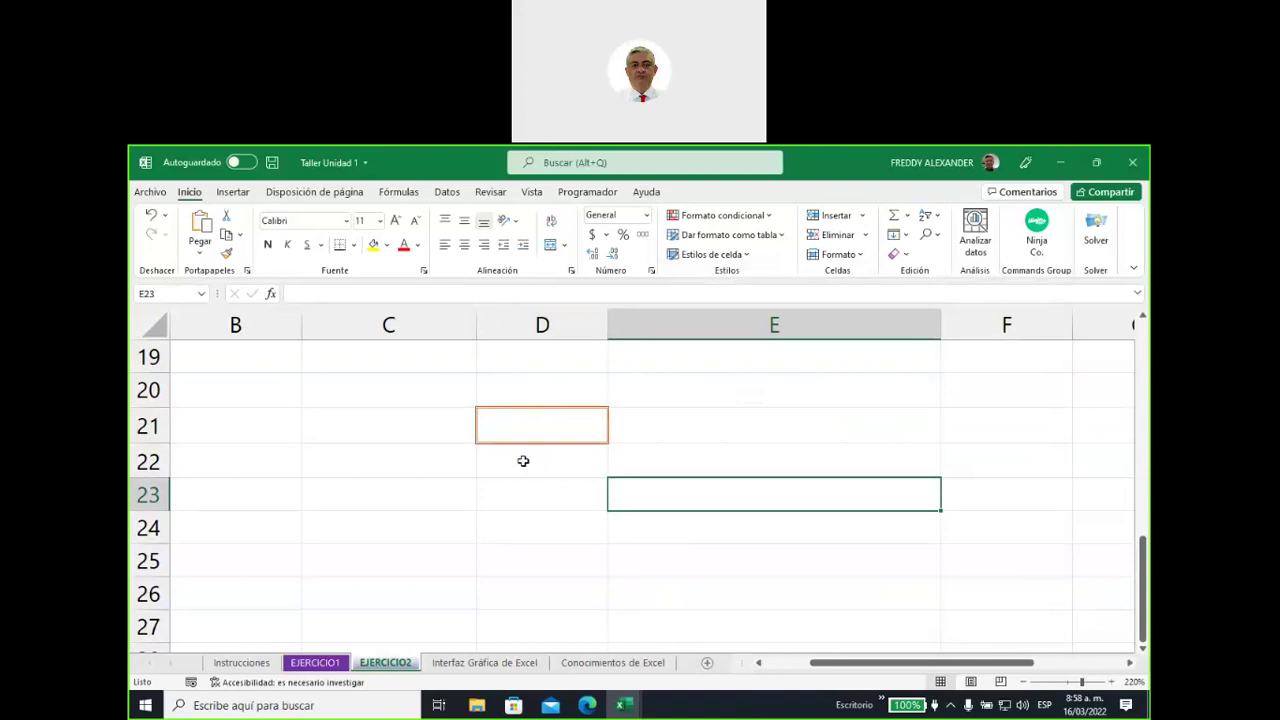
left_click(520, 430)
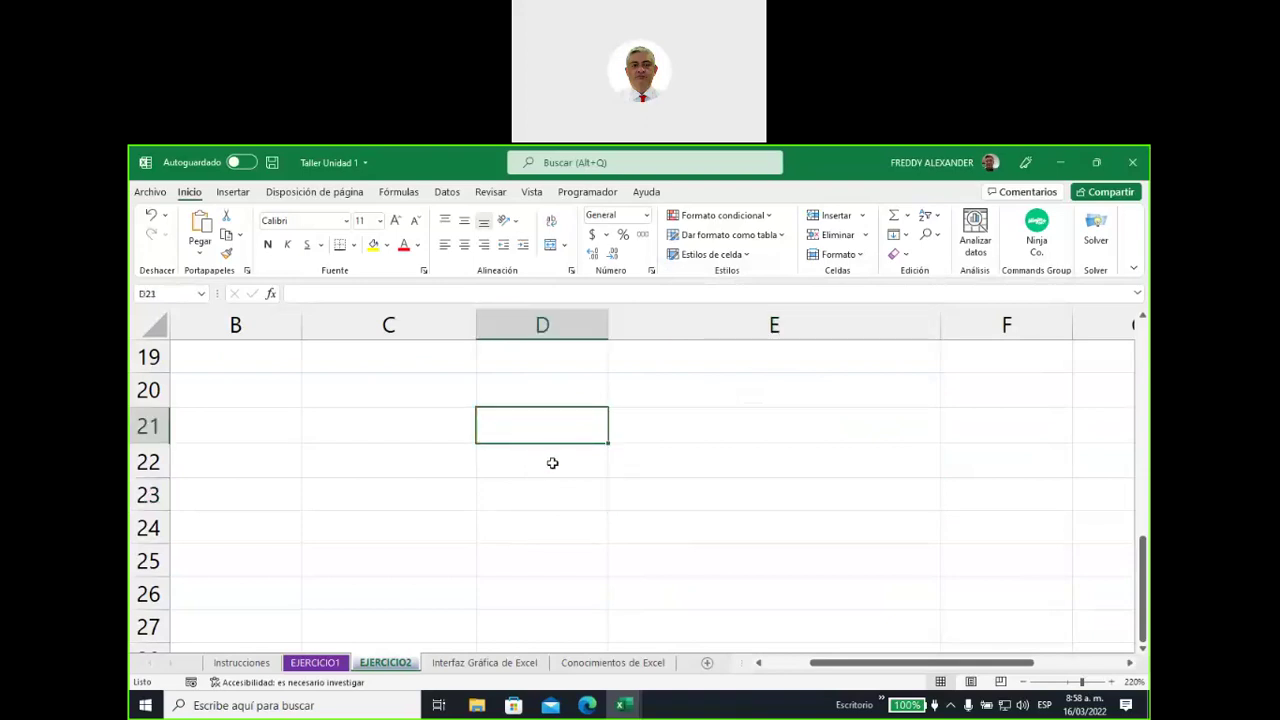
left_click(552, 463)
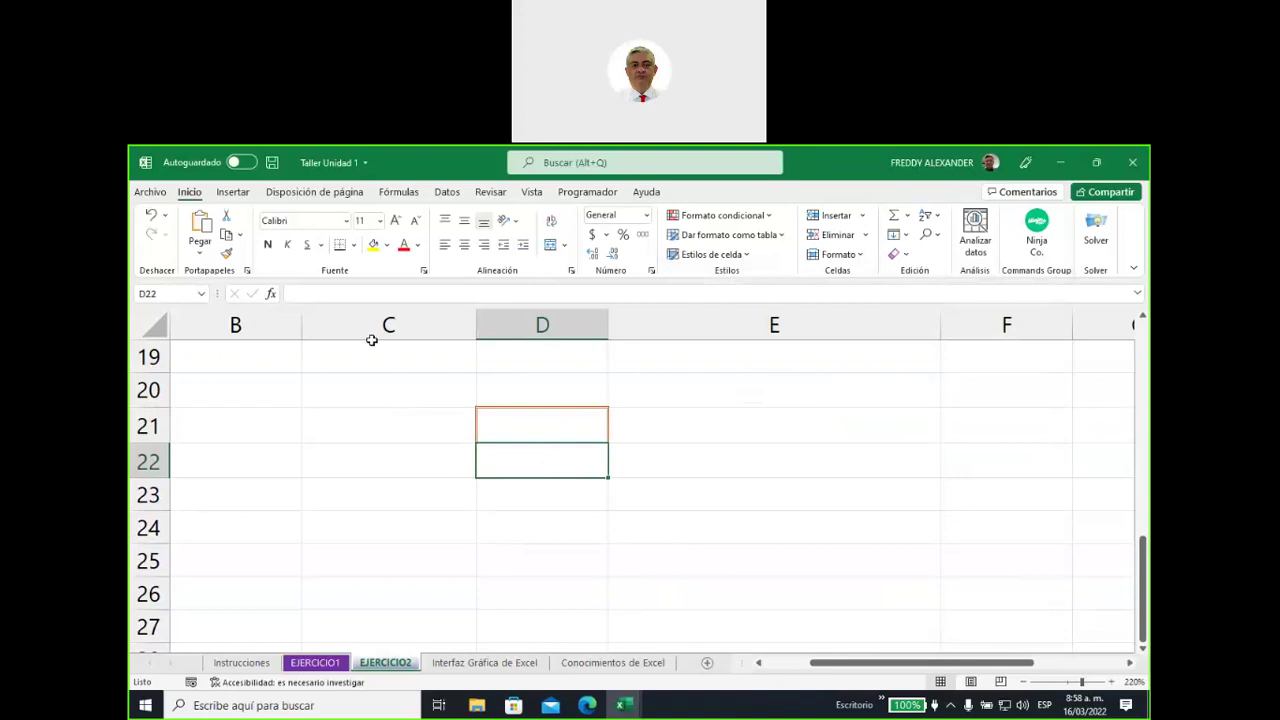
left_click(354, 246)
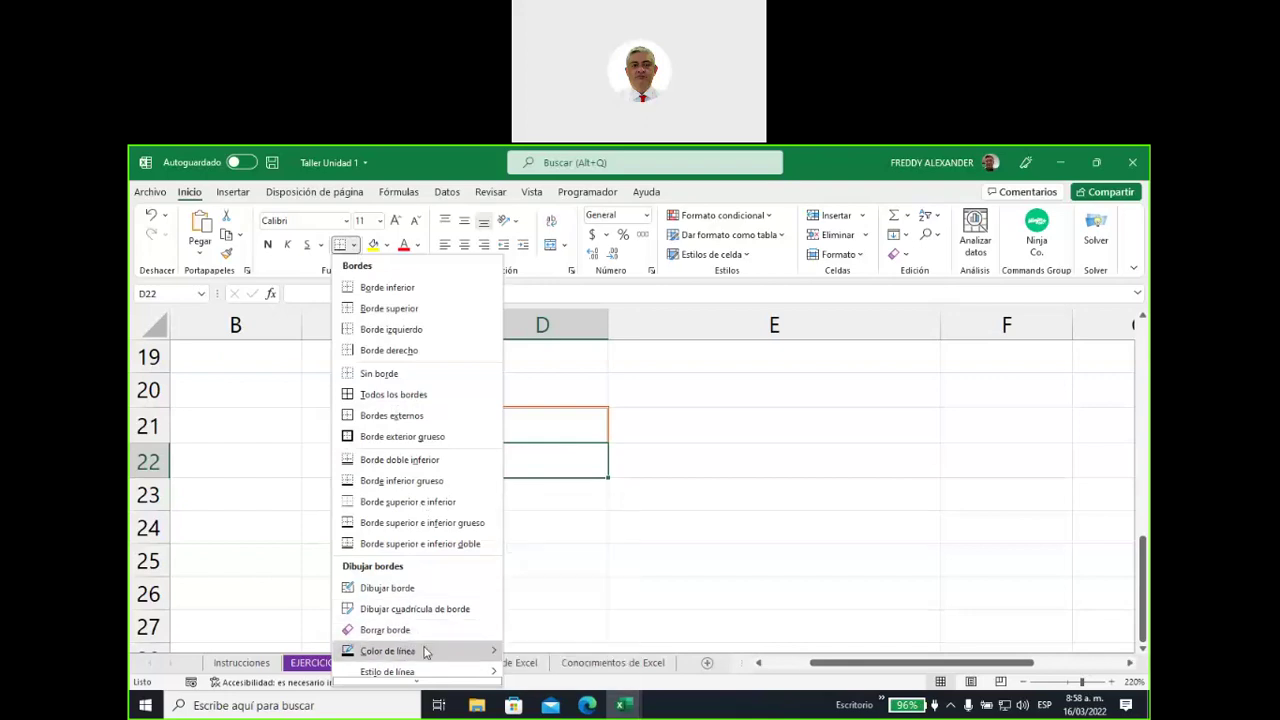
mouse_move(428, 653)
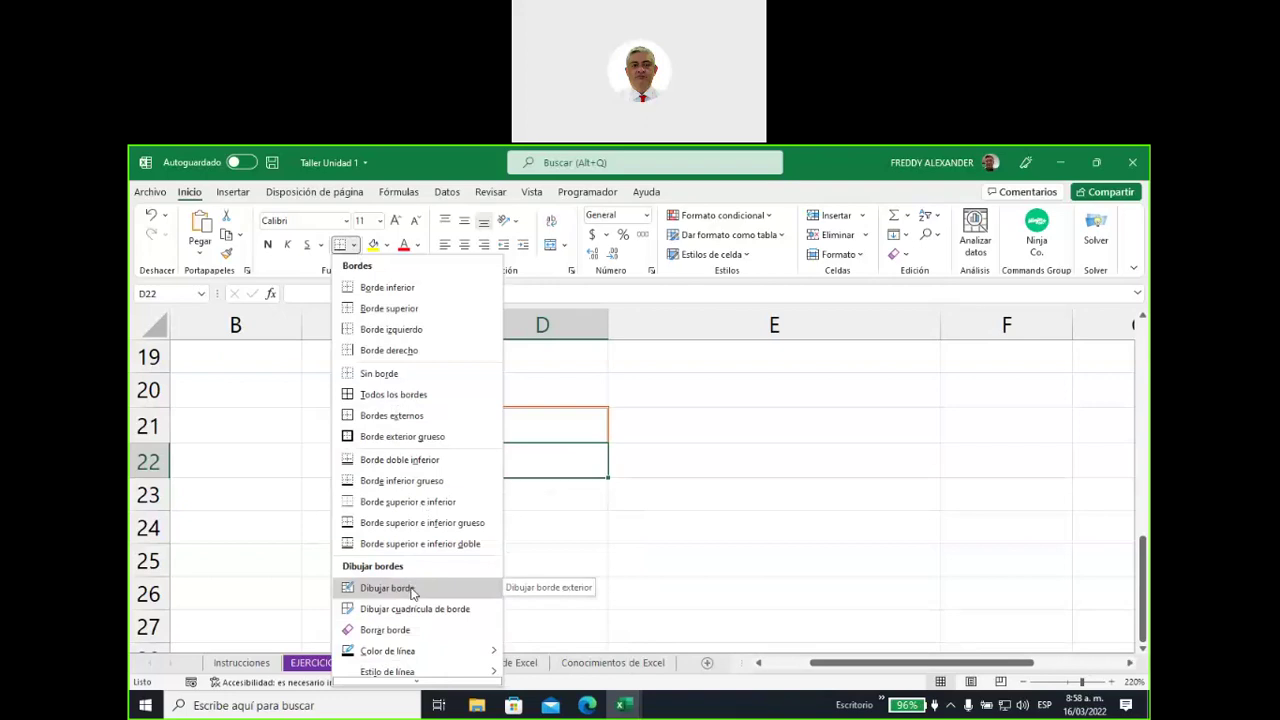
left_click(618, 522)
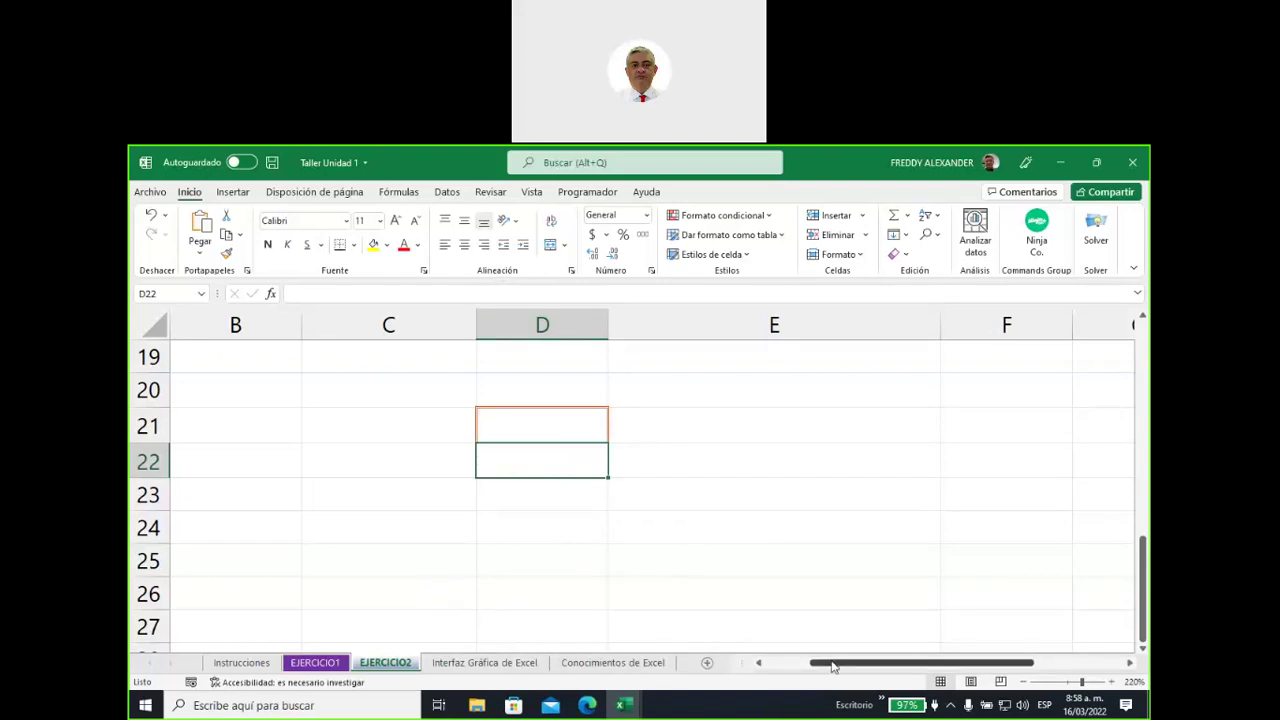
Select cell E24 and move the selection back and forth along row 24
left_click(737, 530)
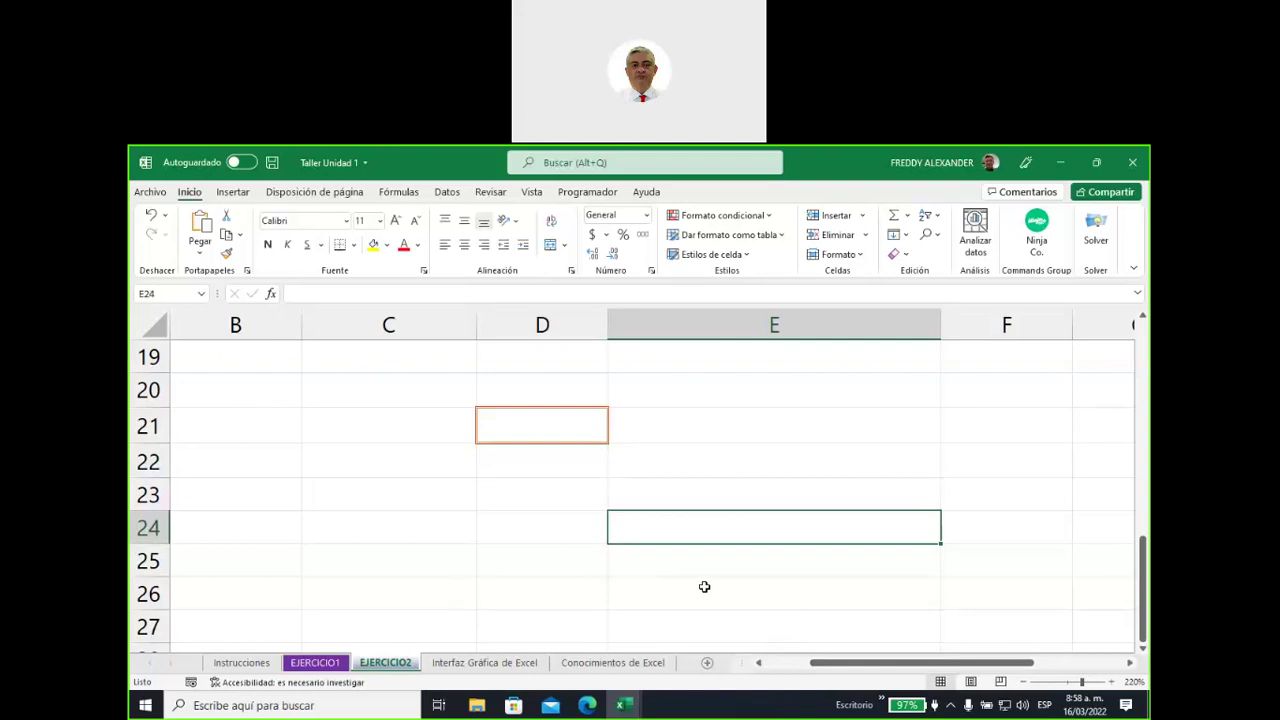
key("Right")
key("Right")
key("Right")
key("Right")
key("Right")
key("Left")
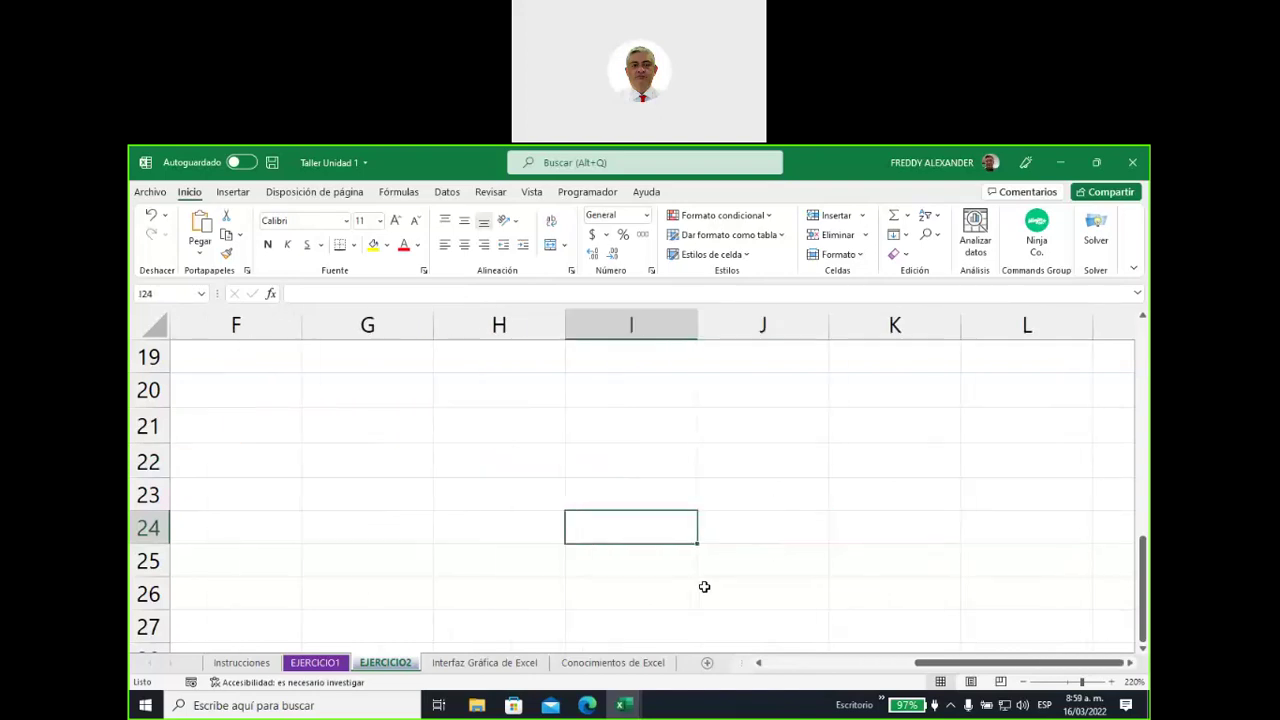
key("Left")
key("Left")
key("Left")
key("Left")
key("Right")
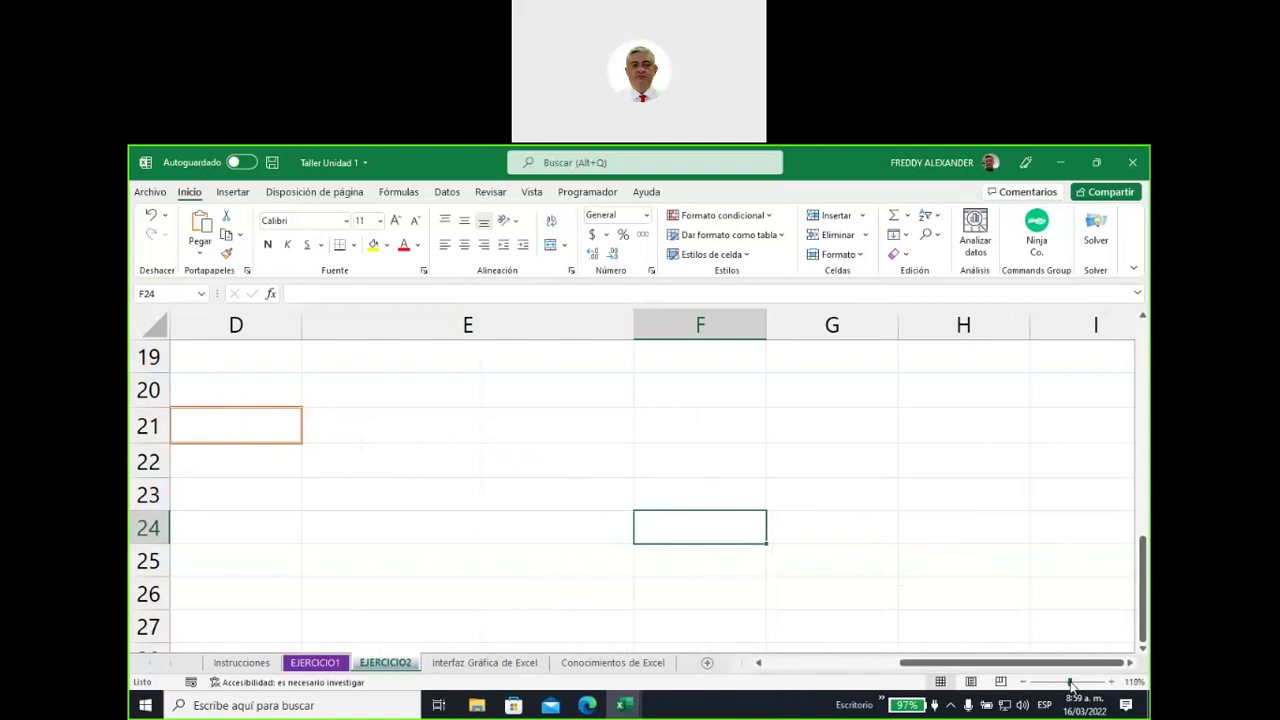
Zoom EJERCICIO2 out from 220% to 110% and scroll up to the top
left_click_drag(1080, 682, 1070, 684)
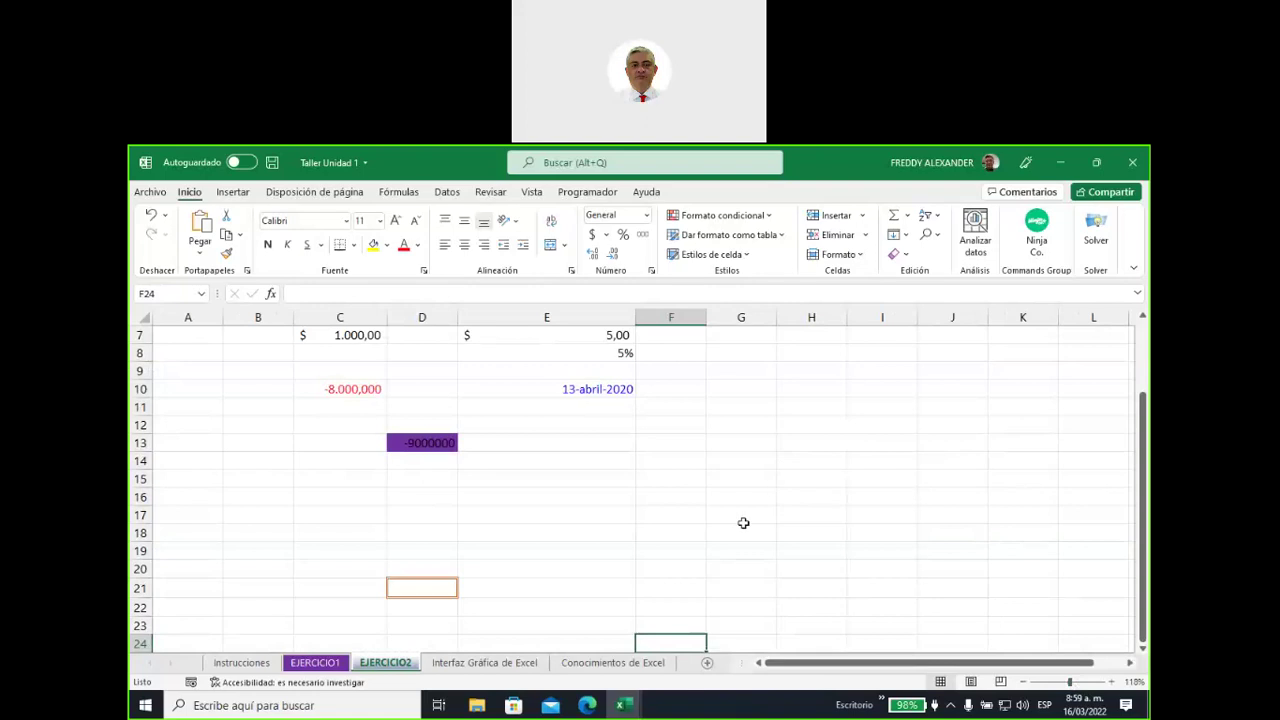
left_click(725, 474)
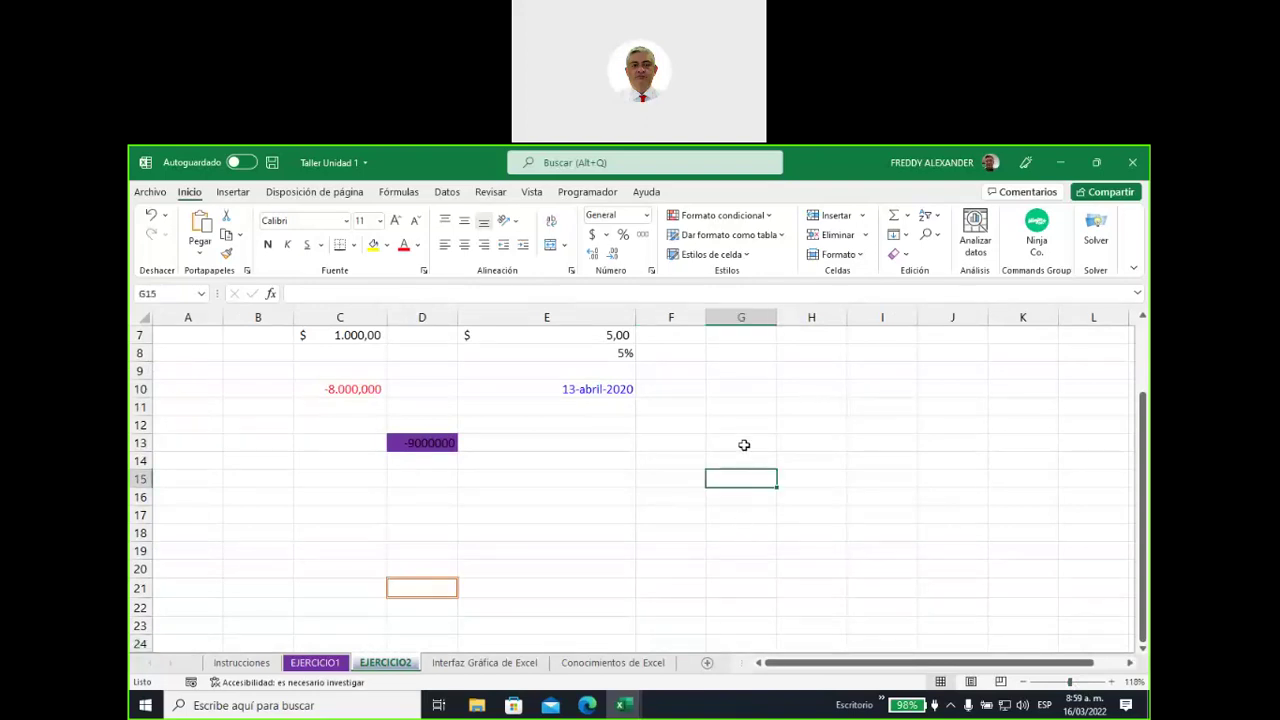
scroll(744, 445, "up", 2)
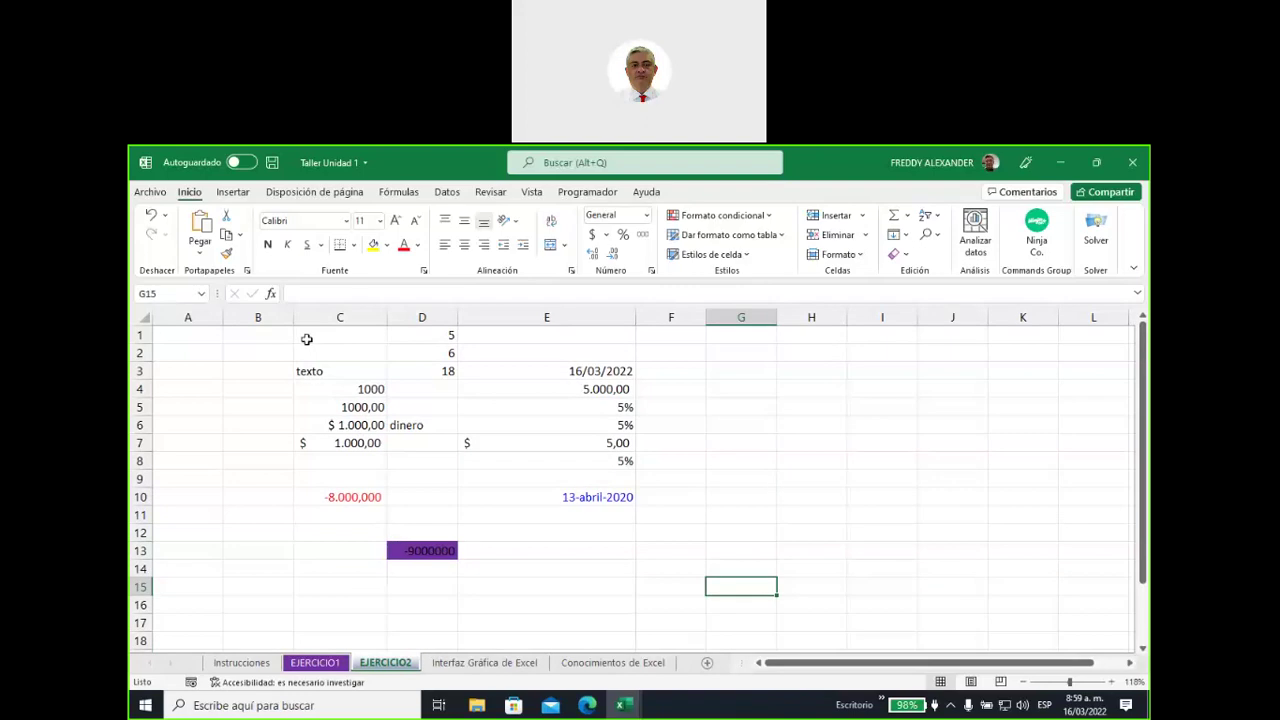
left_click_drag(306, 337, 560, 568)
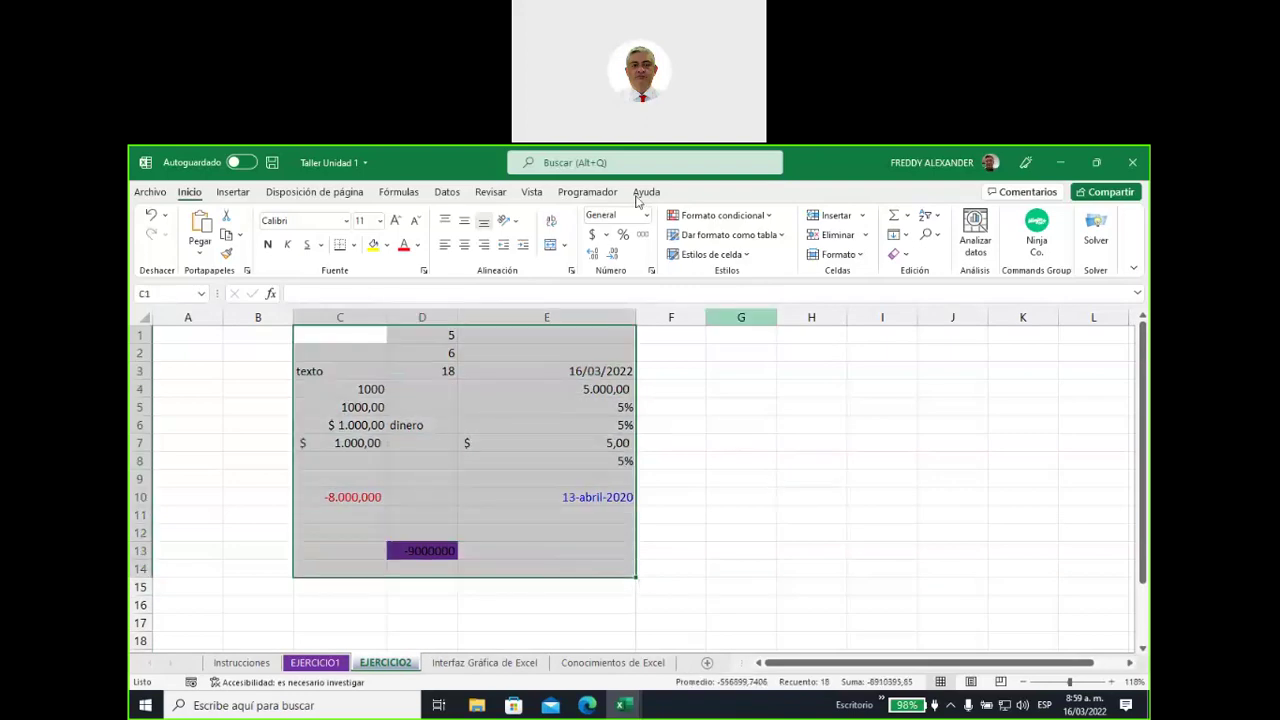
mouse_move(740, 400)
left_mouse_down()
mouse_move(697, 326)
mouse_move(730, 340)
left_mouse_up()
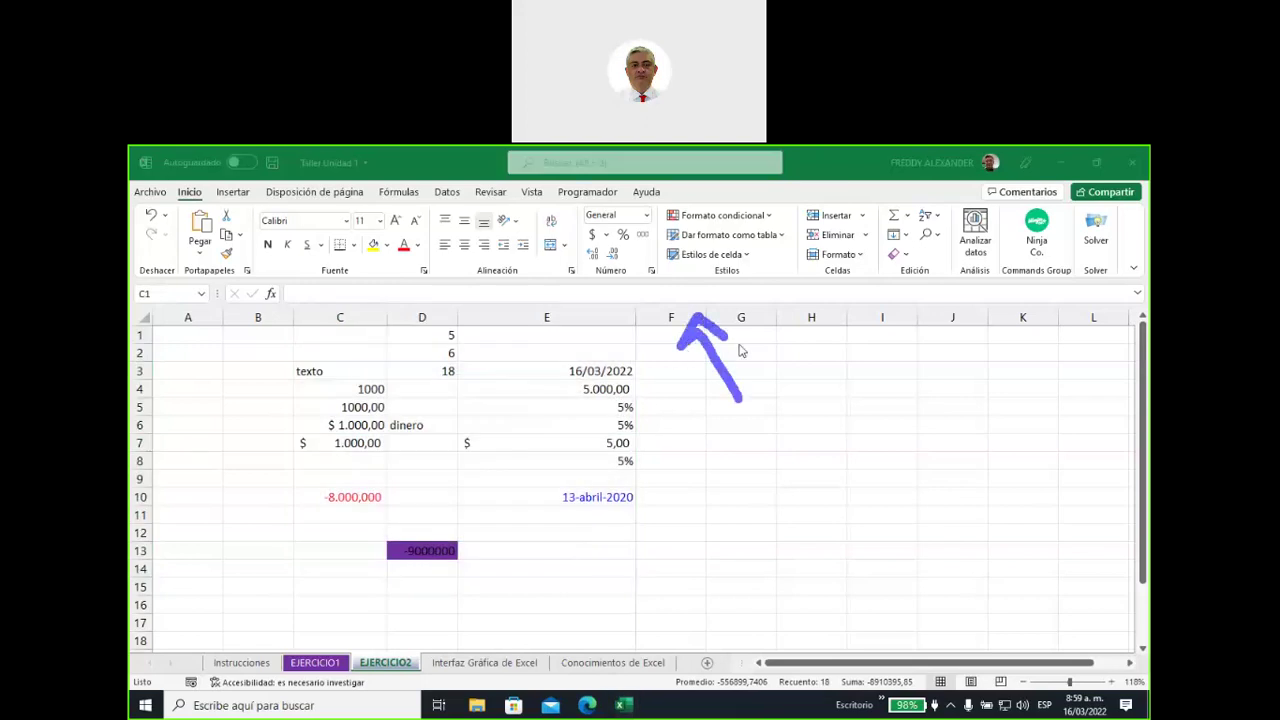
mouse_move(252, 413)
left_mouse_down()
mouse_move(172, 437)
mouse_move(200, 456)
left_mouse_up()
mouse_move(890, 574)
left_mouse_down()
mouse_move(948, 660)
mouse_move(988, 657)
mouse_move(1022, 684)
left_mouse_up()
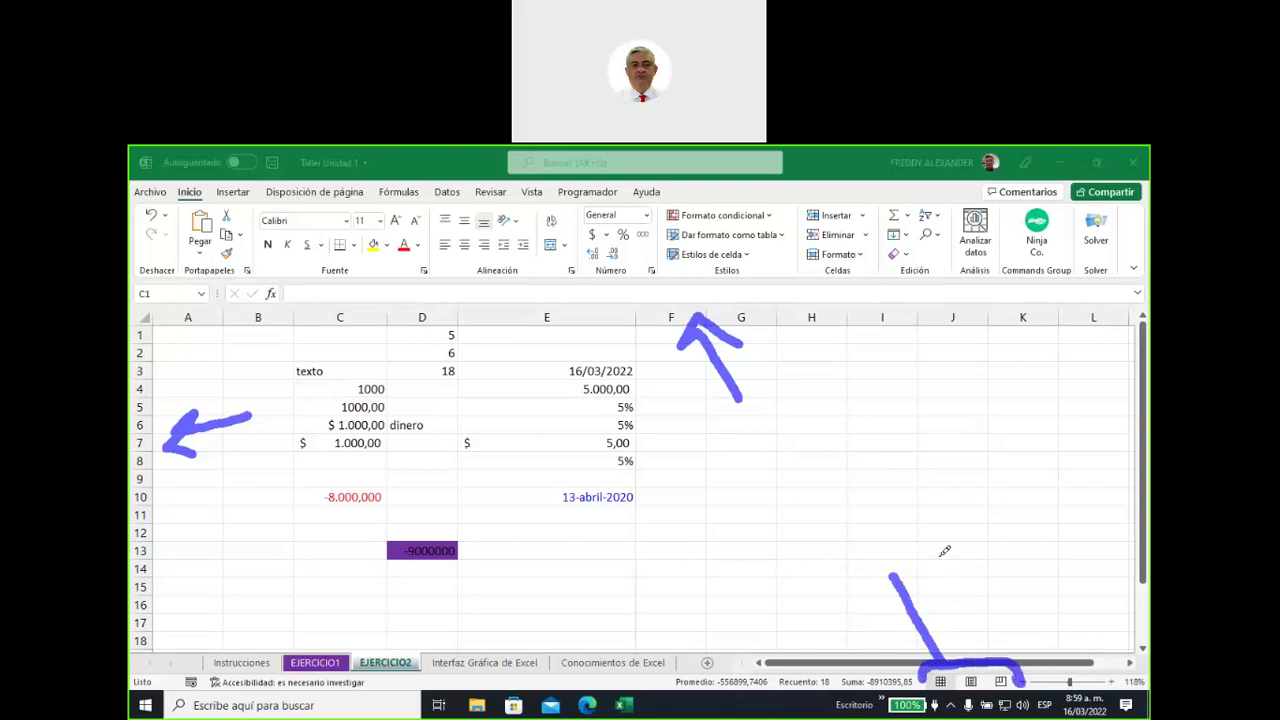
left_click_drag(938, 506, 962, 614)
left_click_drag(932, 566, 960, 616)
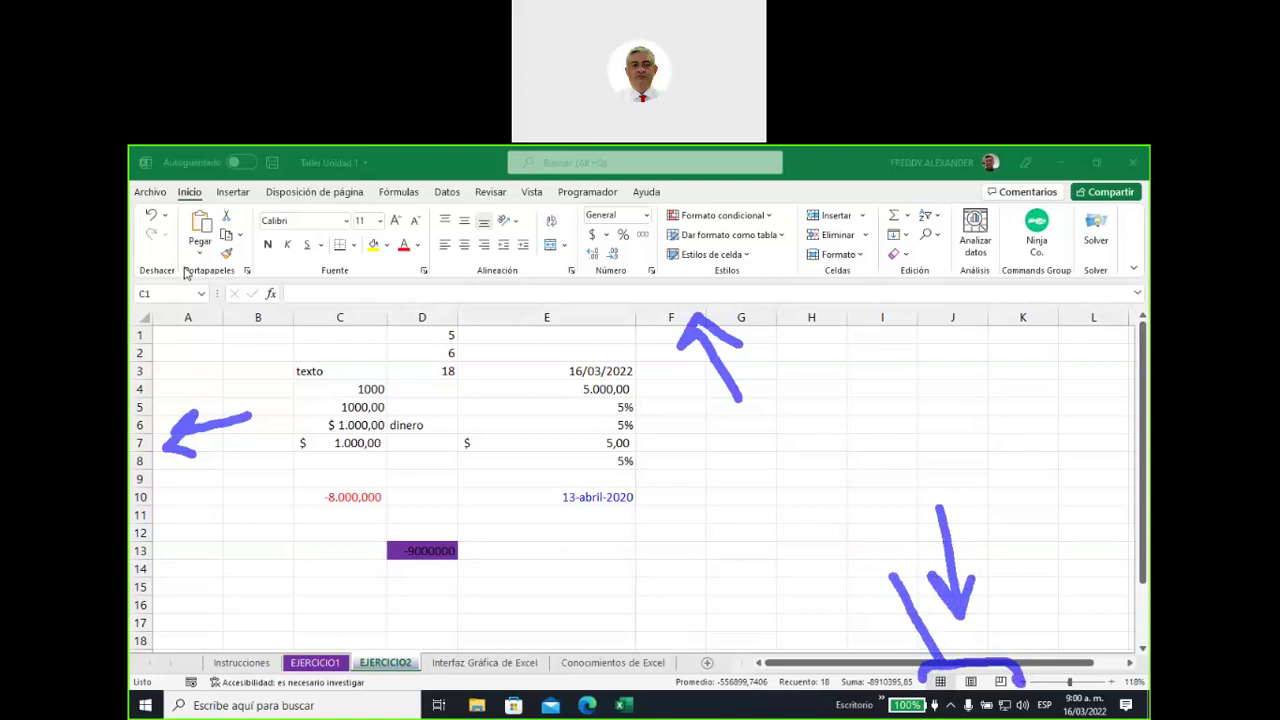
key("Escape")
left_click(786, 572)
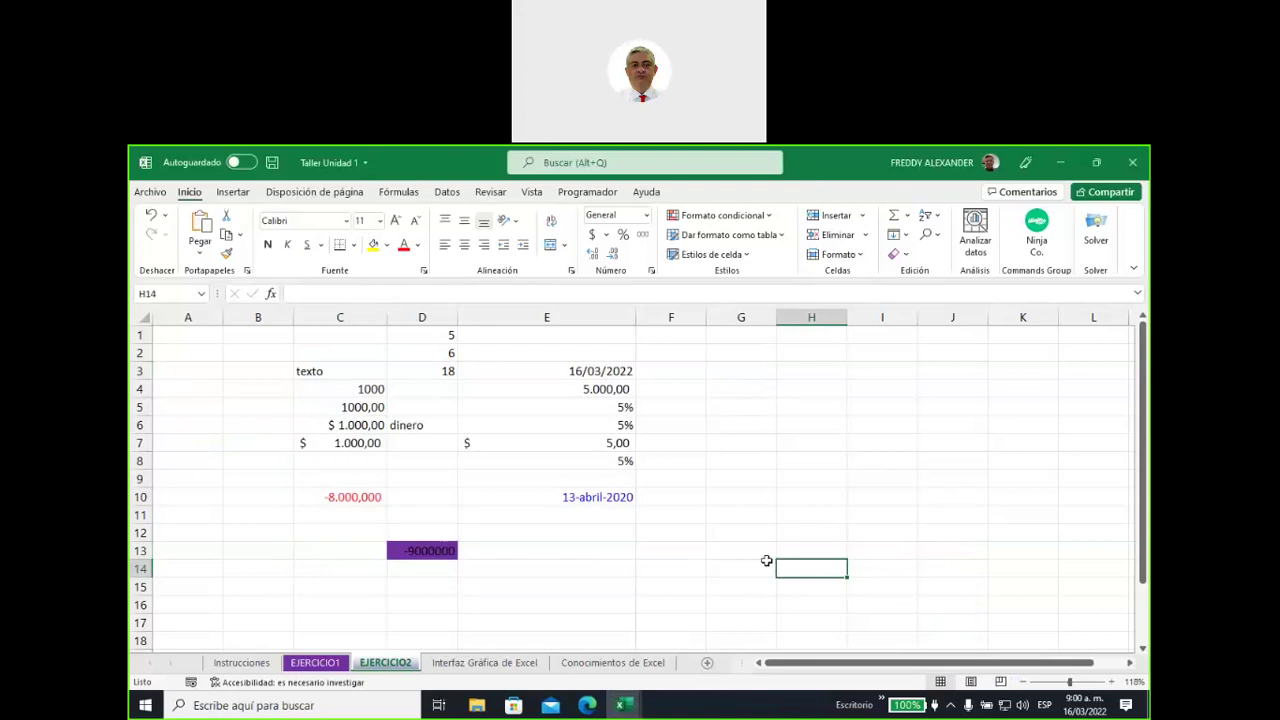
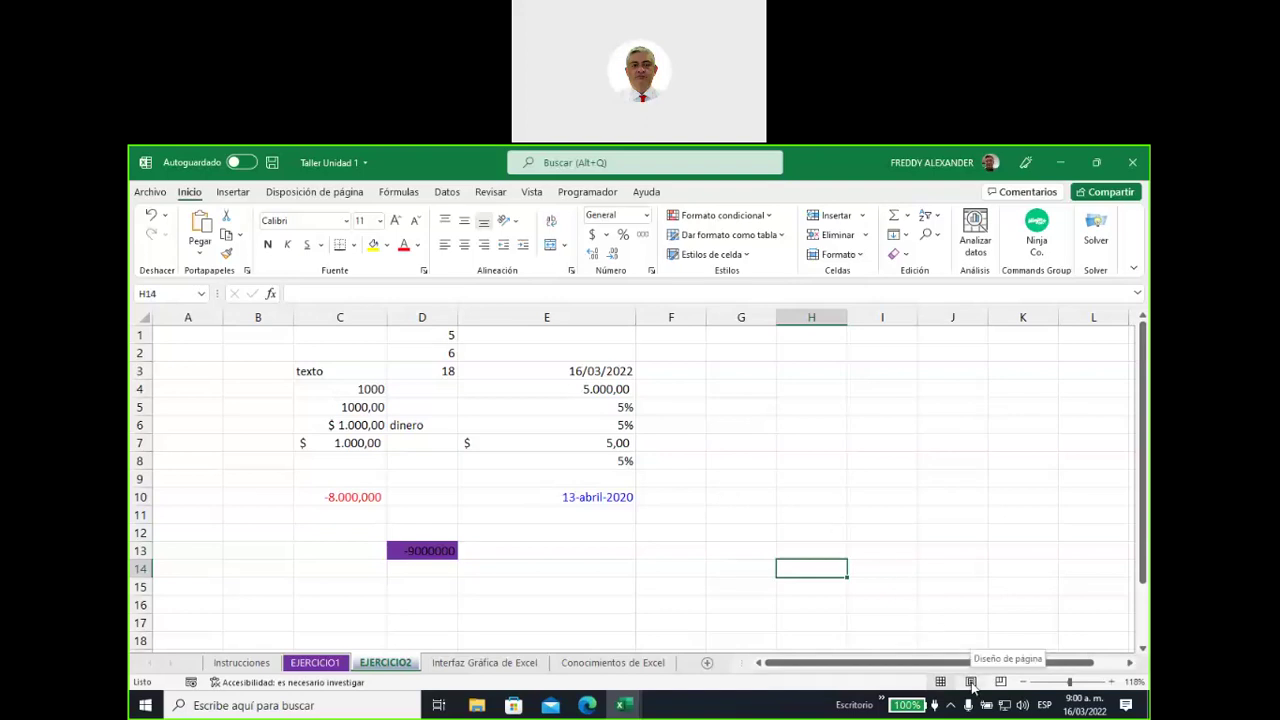
Switch EJERCICIO2 to Page Layout view and ink-mark the header area and page edges
left_click(971, 682)
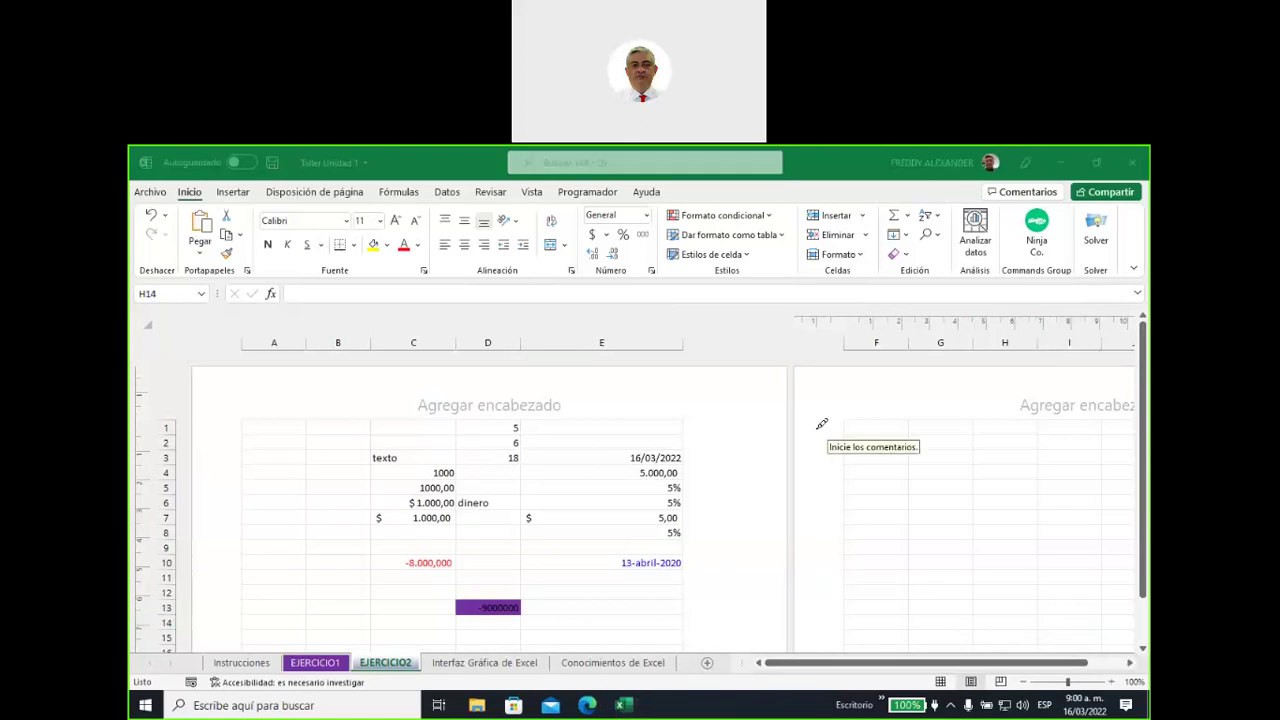
mouse_move(322, 375)
left_mouse_down()
mouse_move(403, 404)
mouse_move(372, 421)
left_mouse_up()
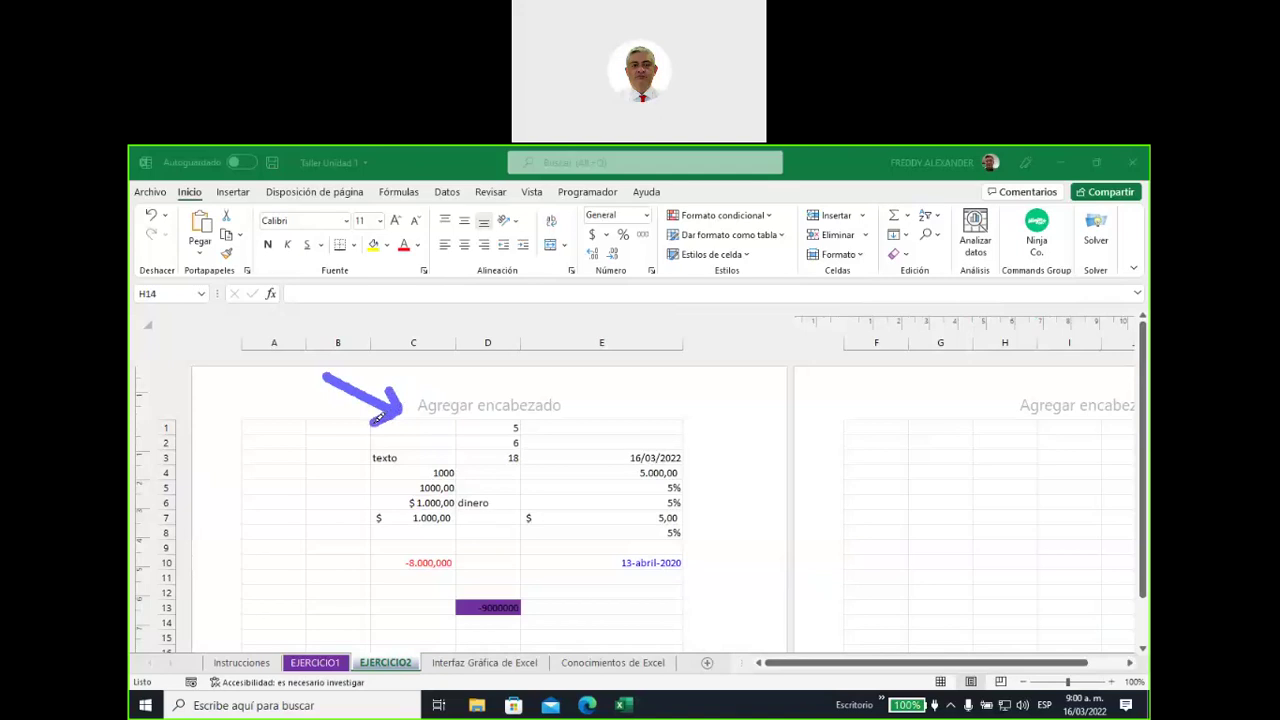
left_click_drag(791, 371, 798, 633)
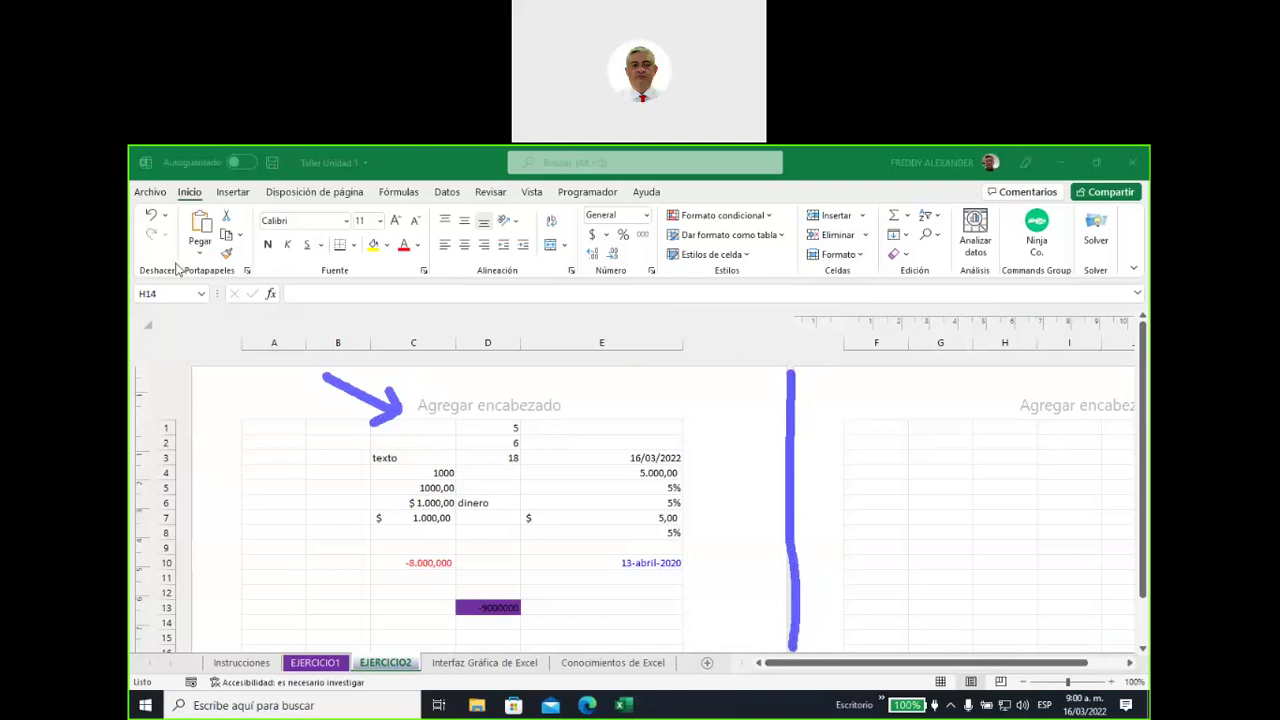
mouse_move(259, 389)
left_mouse_down()
mouse_move(160, 404)
mouse_move(158, 648)
left_mouse_up()
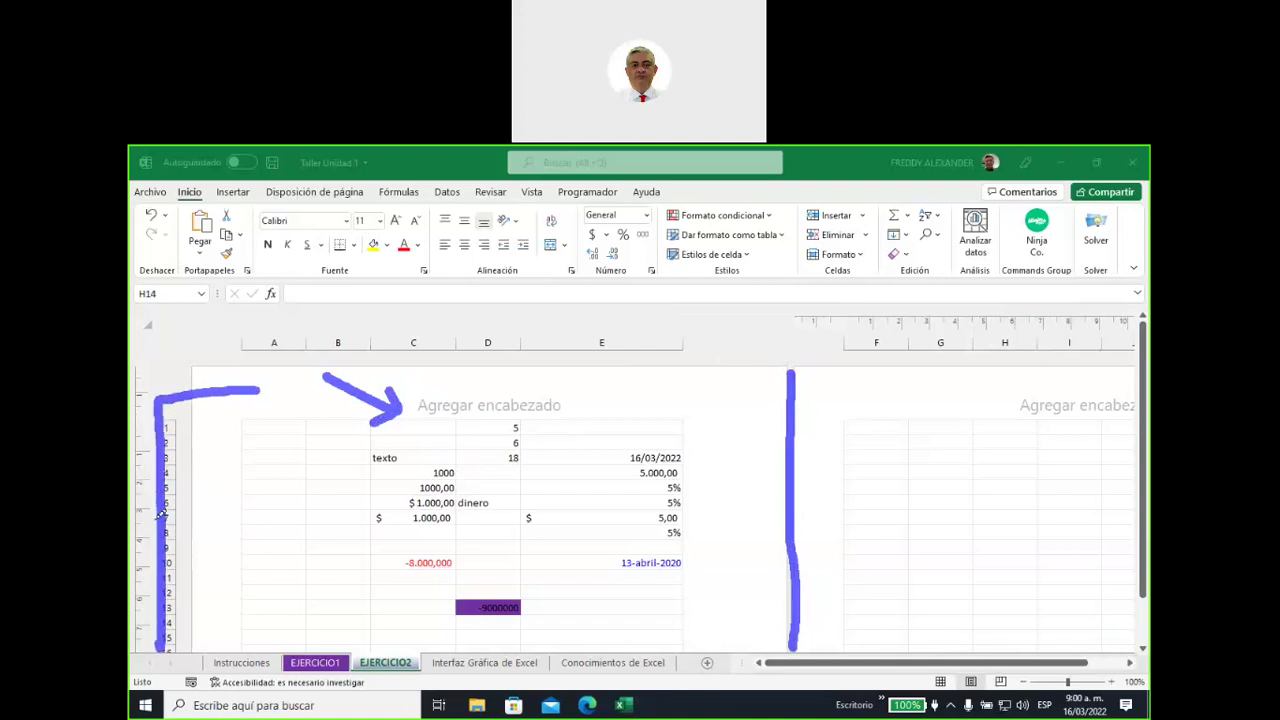
left_click_drag(160, 398, 143, 353)
Annotate the ruler above the second page with a circle, an I mark and arrows
mouse_move(763, 309)
left_mouse_down()
mouse_move(946, 316)
mouse_move(765, 310)
left_mouse_up()
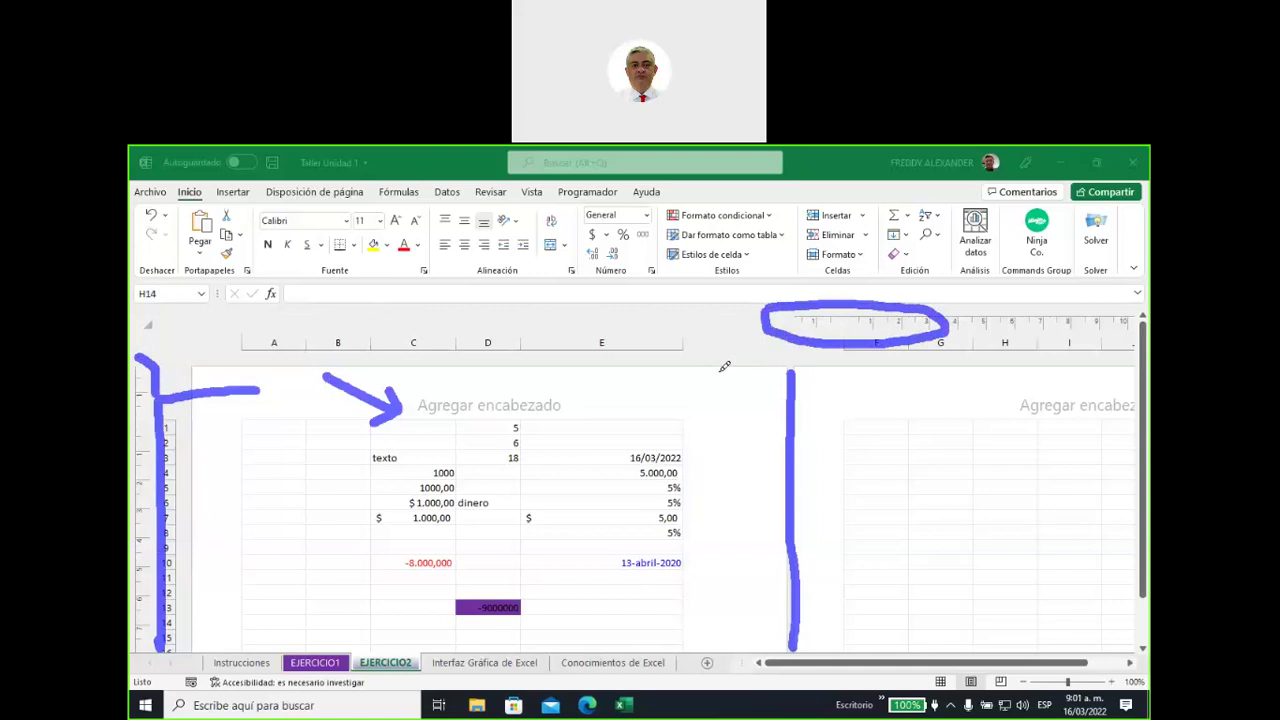
left_click_drag(719, 316, 723, 369)
left_click_drag(696, 315, 738, 316)
left_click_drag(710, 362, 738, 365)
mouse_move(866, 432)
left_mouse_down()
mouse_move(866, 352)
mouse_move(880, 368)
left_mouse_up()
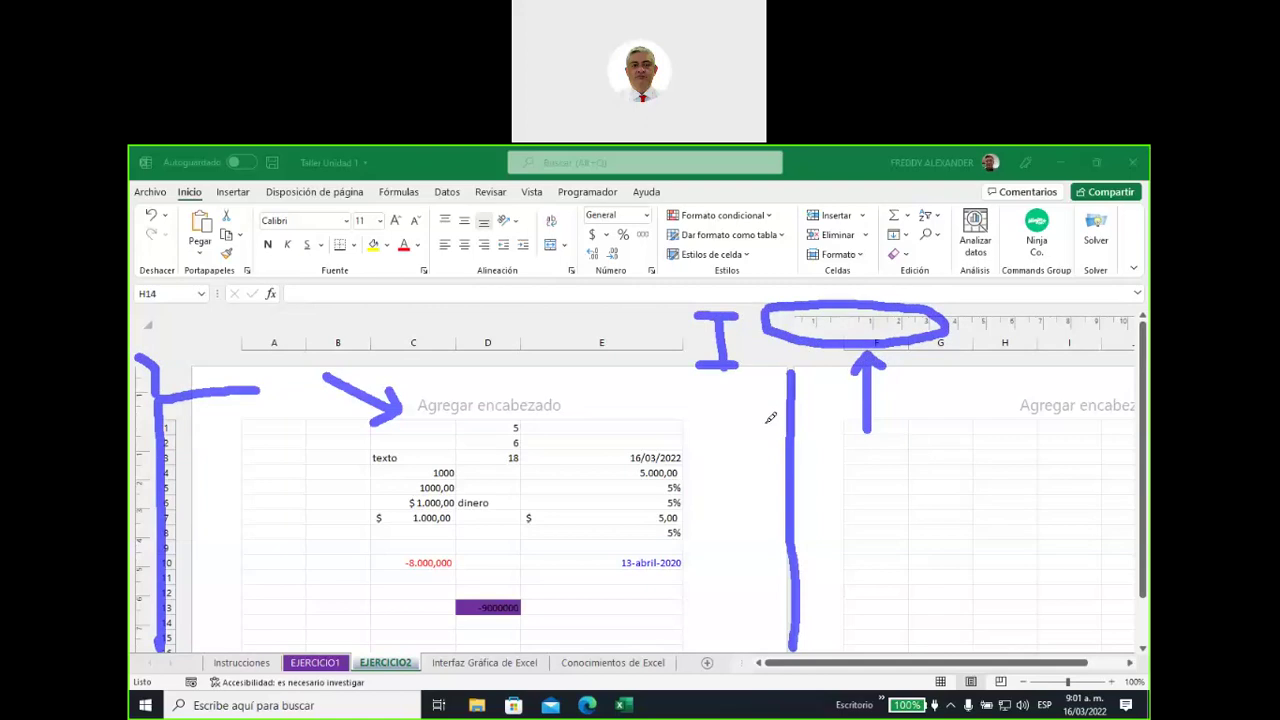
mouse_move(712, 450)
left_mouse_down()
mouse_move(776, 496)
mouse_move(765, 500)
left_mouse_up()
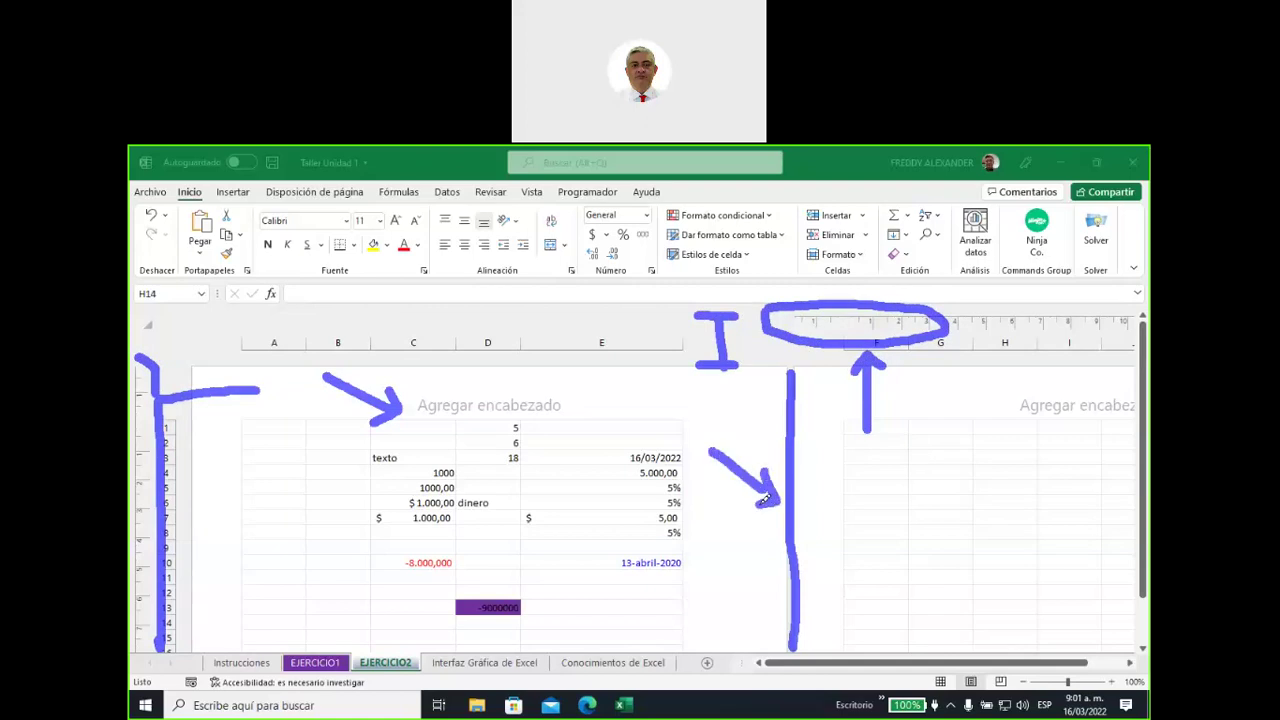
Mark the Agregar encabezado header placeholder with an arrow, underline and I stroke
mouse_move(634, 352)
left_mouse_down()
mouse_move(580, 392)
mouse_move(612, 396)
left_mouse_up()
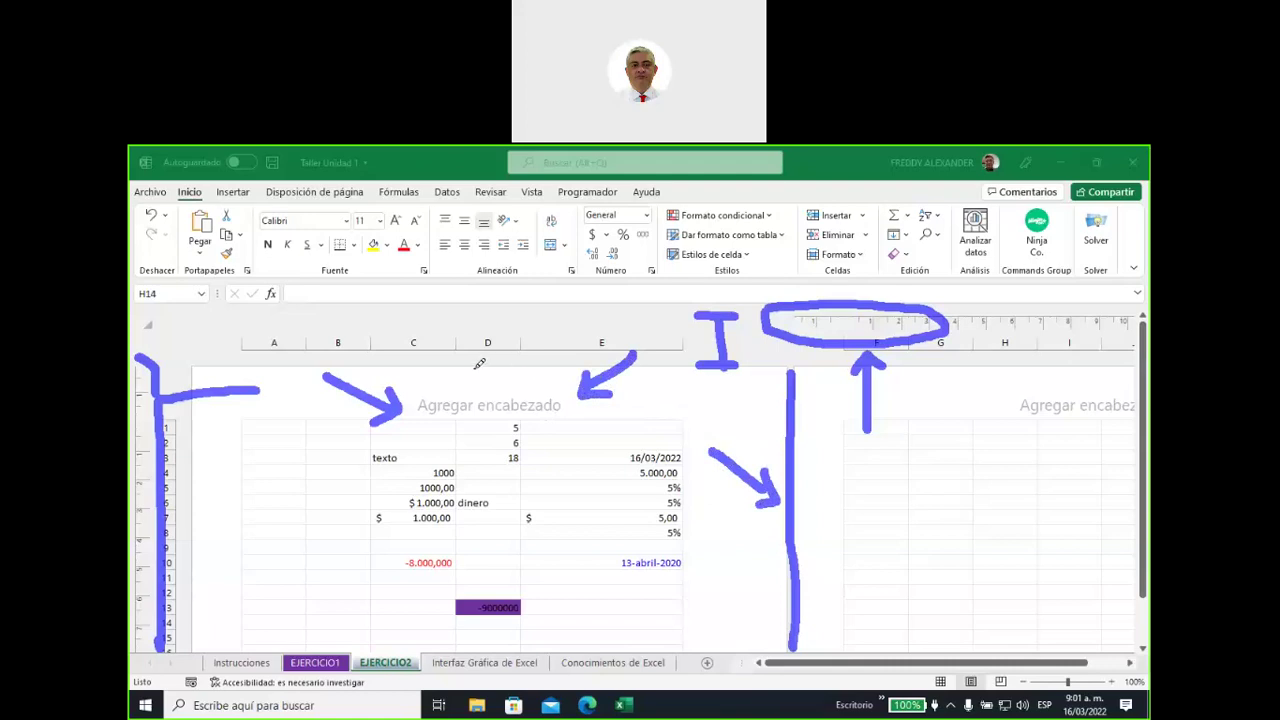
left_click_drag(470, 366, 536, 366)
left_click_drag(477, 420, 548, 419)
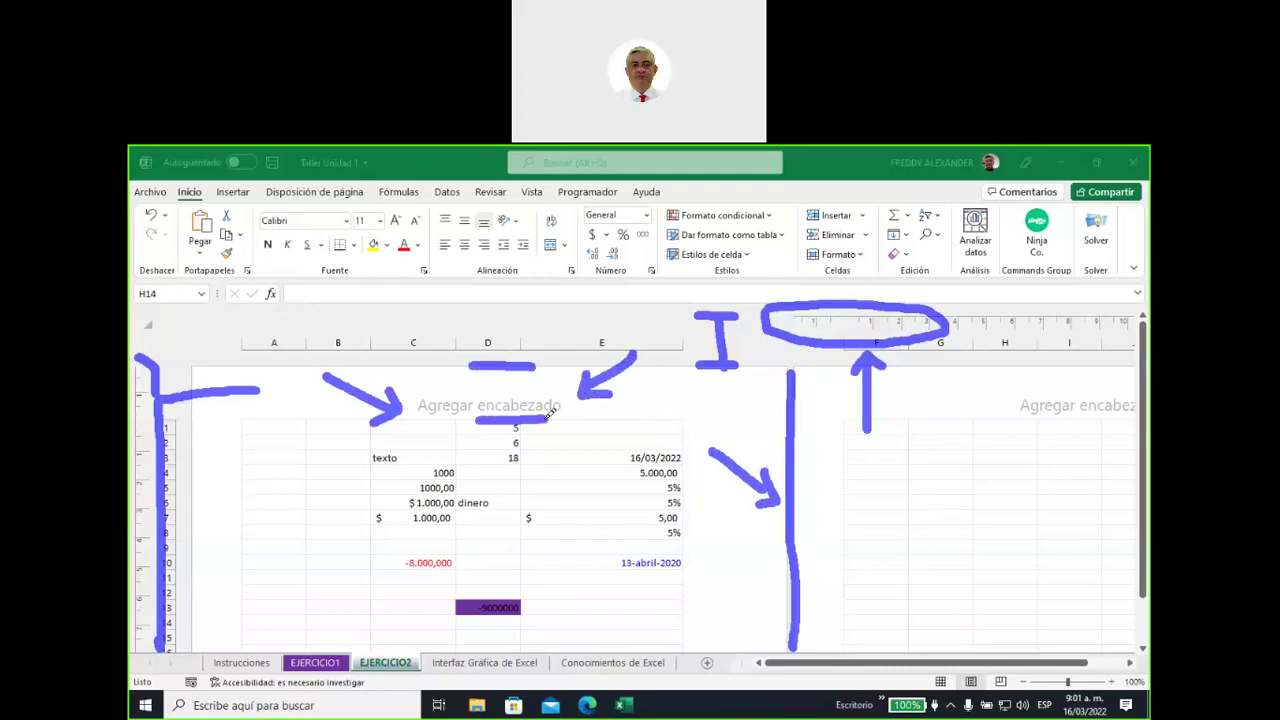
left_click_drag(504, 370, 505, 412)
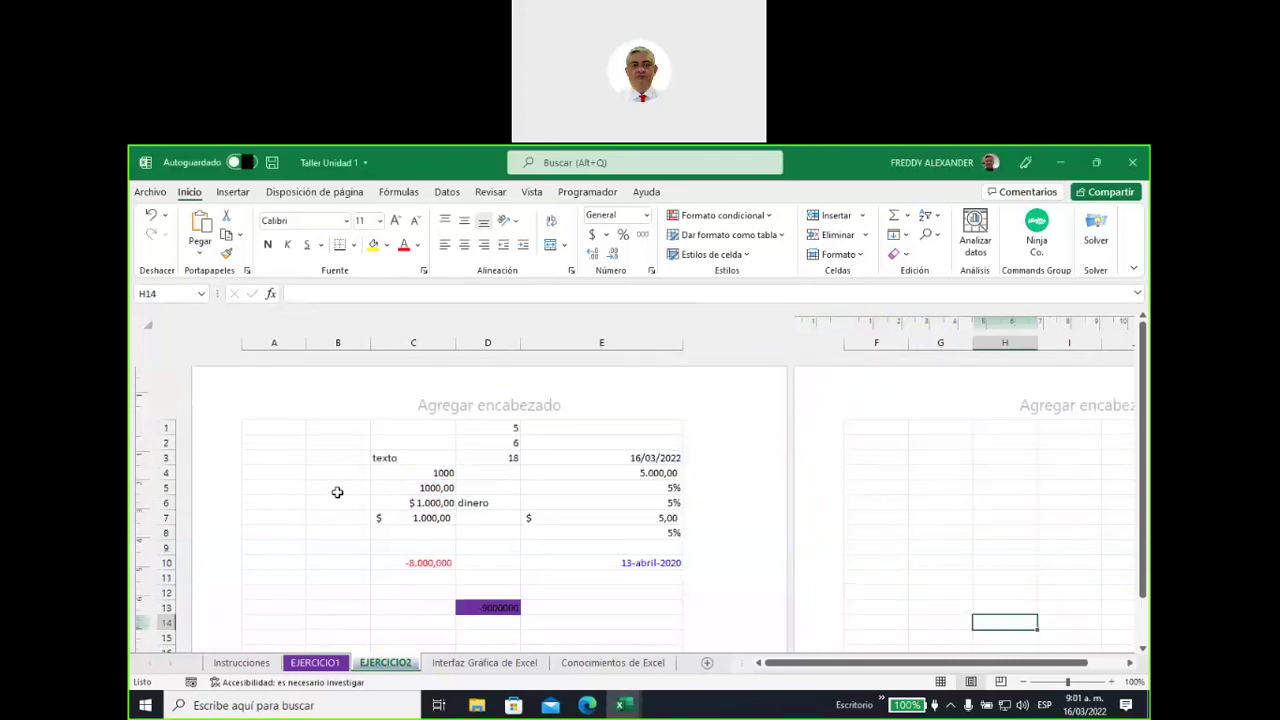
scroll(337, 491, "down", 3)
scroll(337, 491, "down", 3)
scroll(337, 491, "down", 1)
scroll(337, 491, "down", 1)
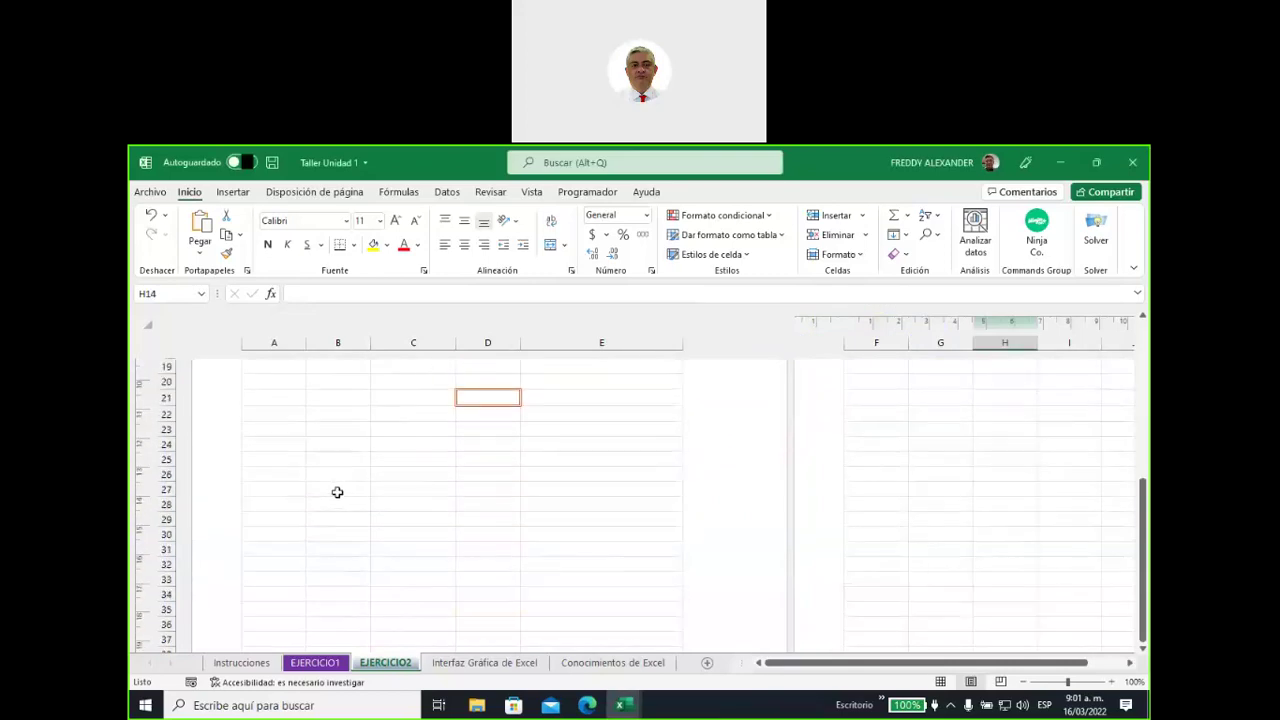
scroll(338, 492, "down", 1)
scroll(338, 492, "down", 4)
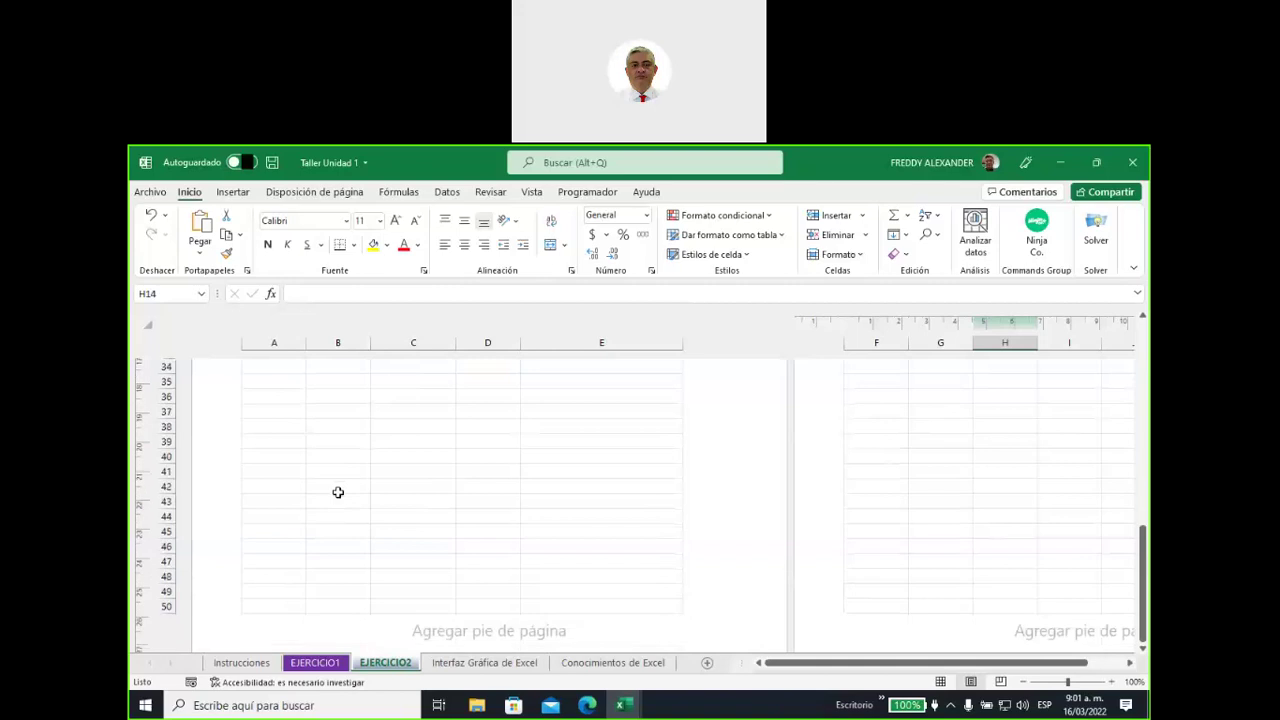
scroll(338, 493, "down", 2)
scroll(338, 493, "down", 1)
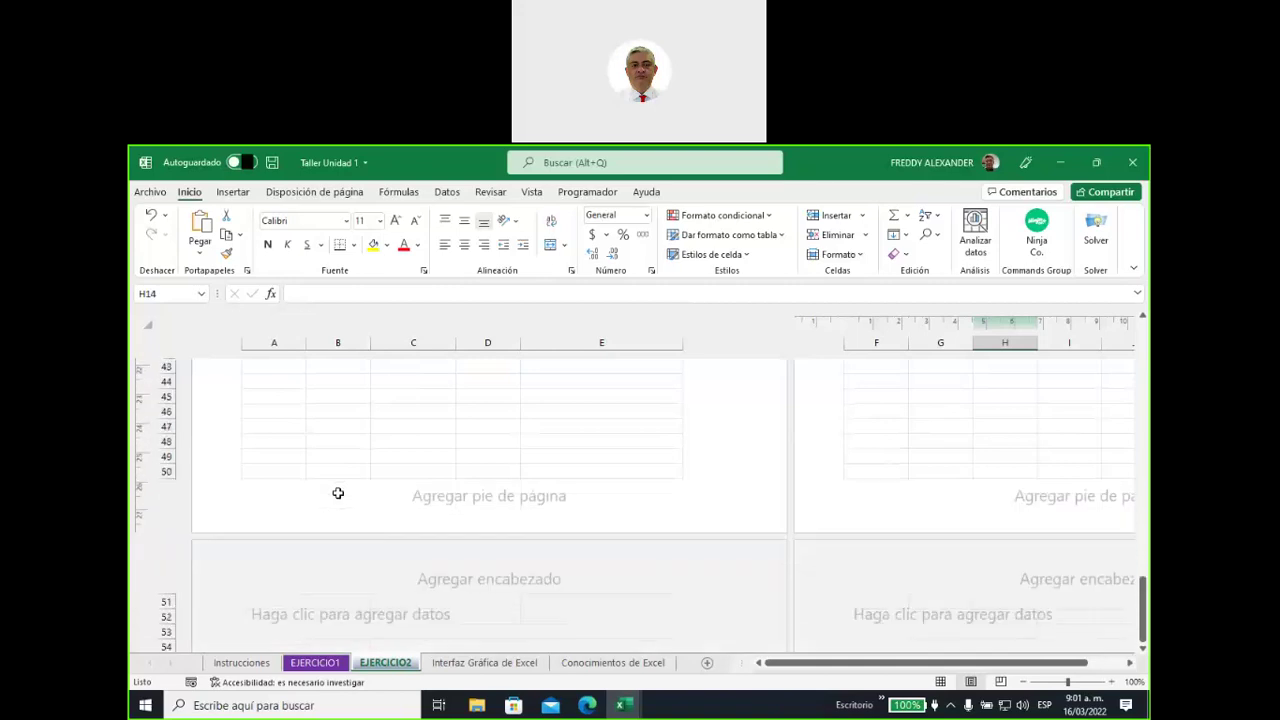
scroll(338, 493, "down", 1)
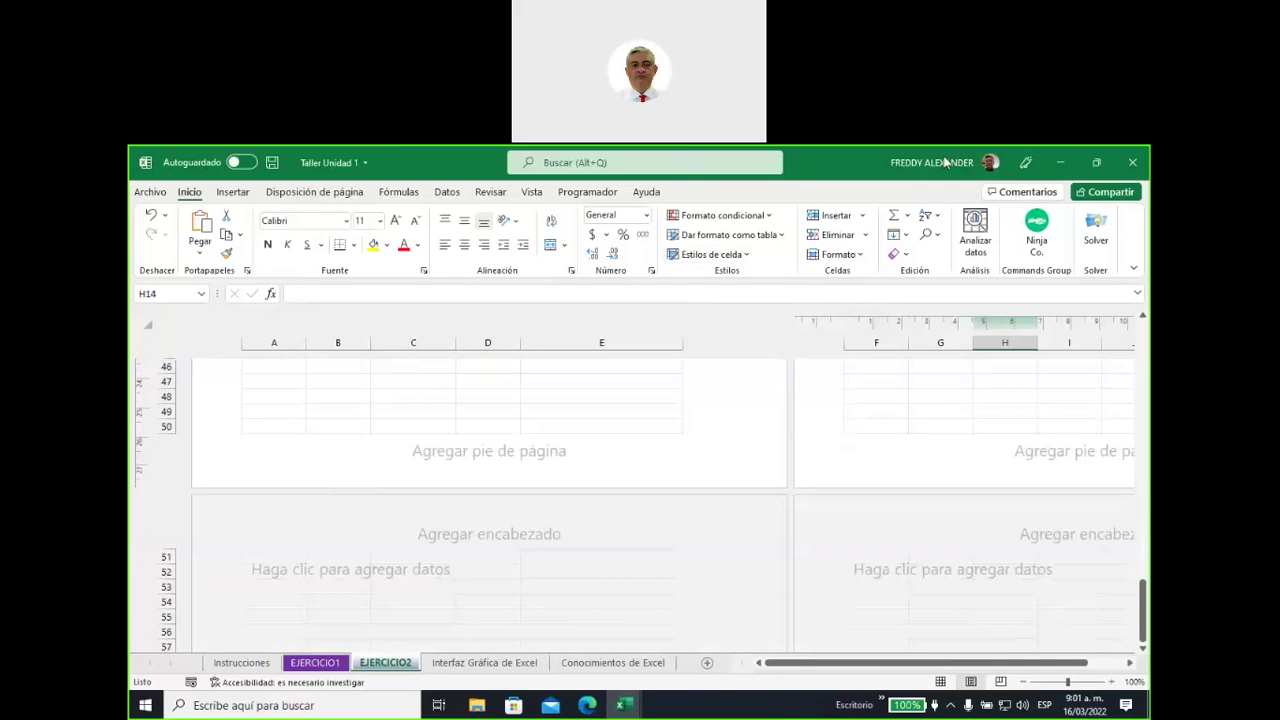
left_click(1025, 162)
mouse_move(788, 370)
left_mouse_down()
mouse_move(797, 467)
mouse_move(665, 487)
left_mouse_up()
mouse_move(726, 395)
left_mouse_down()
mouse_move(727, 432)
mouse_move(748, 433)
left_mouse_up()
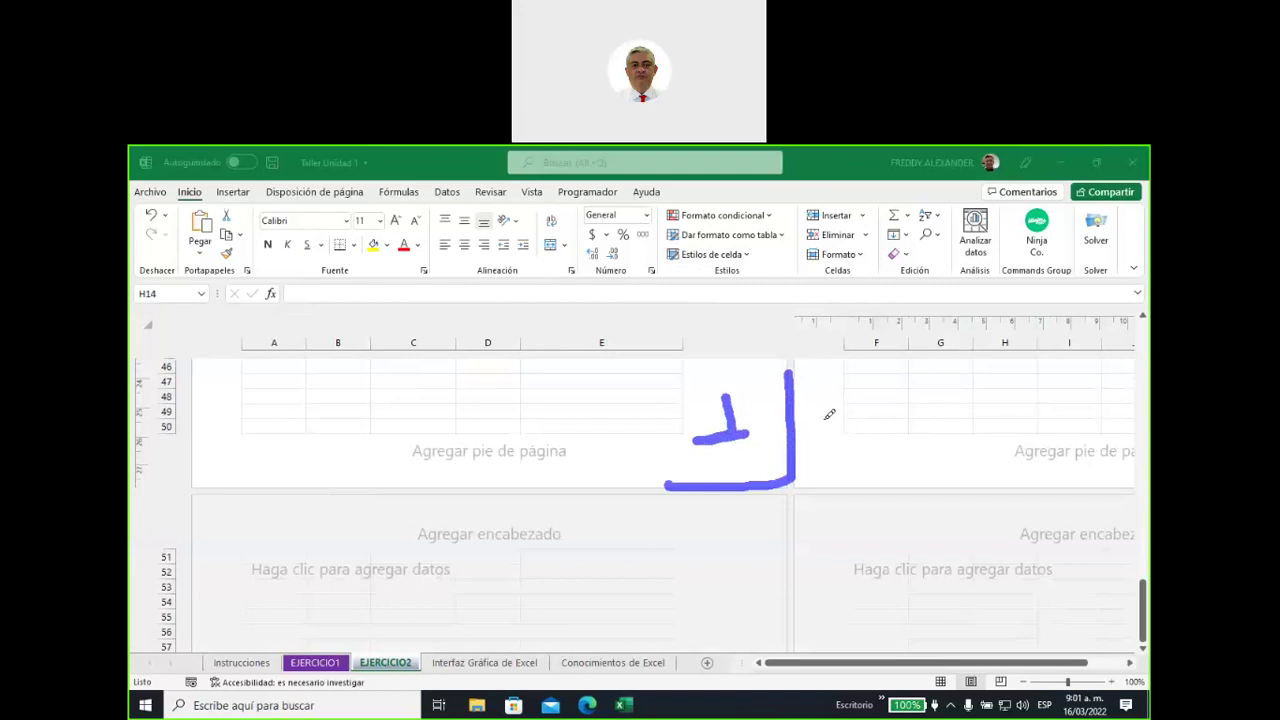
left_click_drag(868, 390, 927, 452)
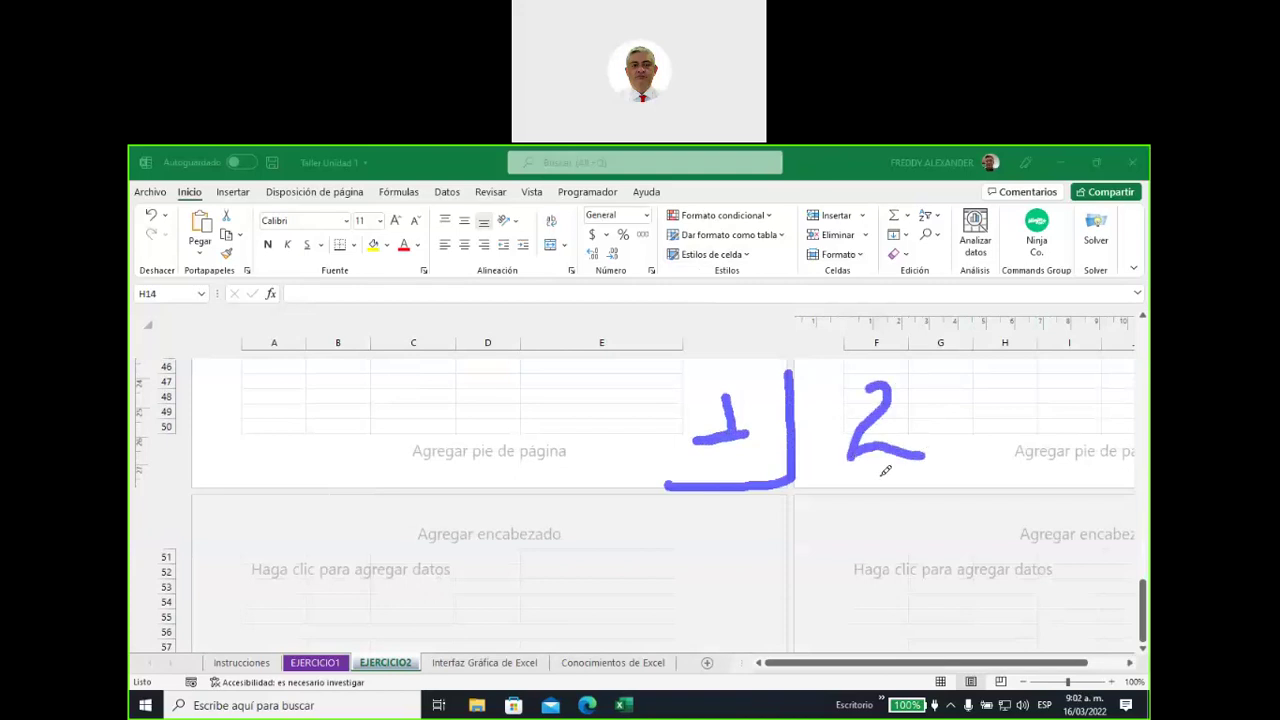
left_click_drag(808, 492, 950, 487)
left_click_drag(792, 506, 797, 627)
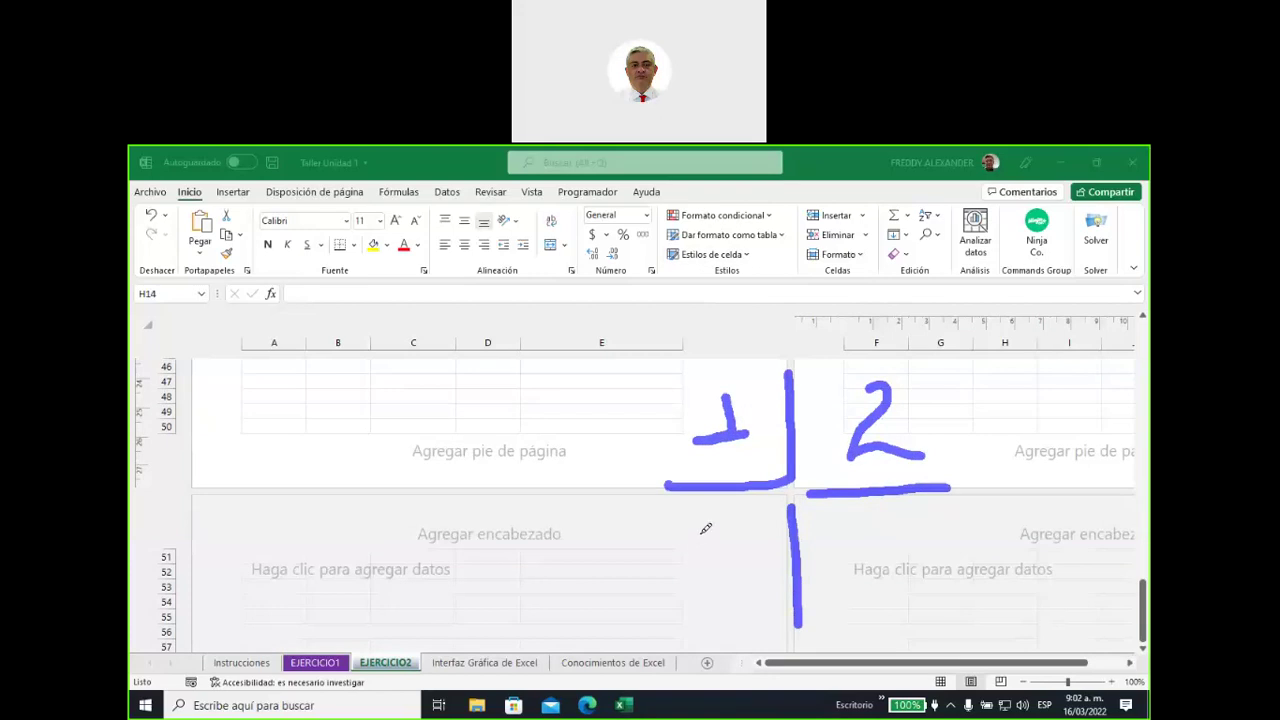
mouse_move(699, 538)
left_mouse_down()
mouse_move(738, 556)
mouse_move(702, 588)
left_mouse_up()
mouse_move(872, 533)
left_mouse_down()
mouse_move(861, 556)
mouse_move(904, 558)
mouse_move(900, 592)
left_mouse_up()
left_click_drag(482, 590, 620, 598)
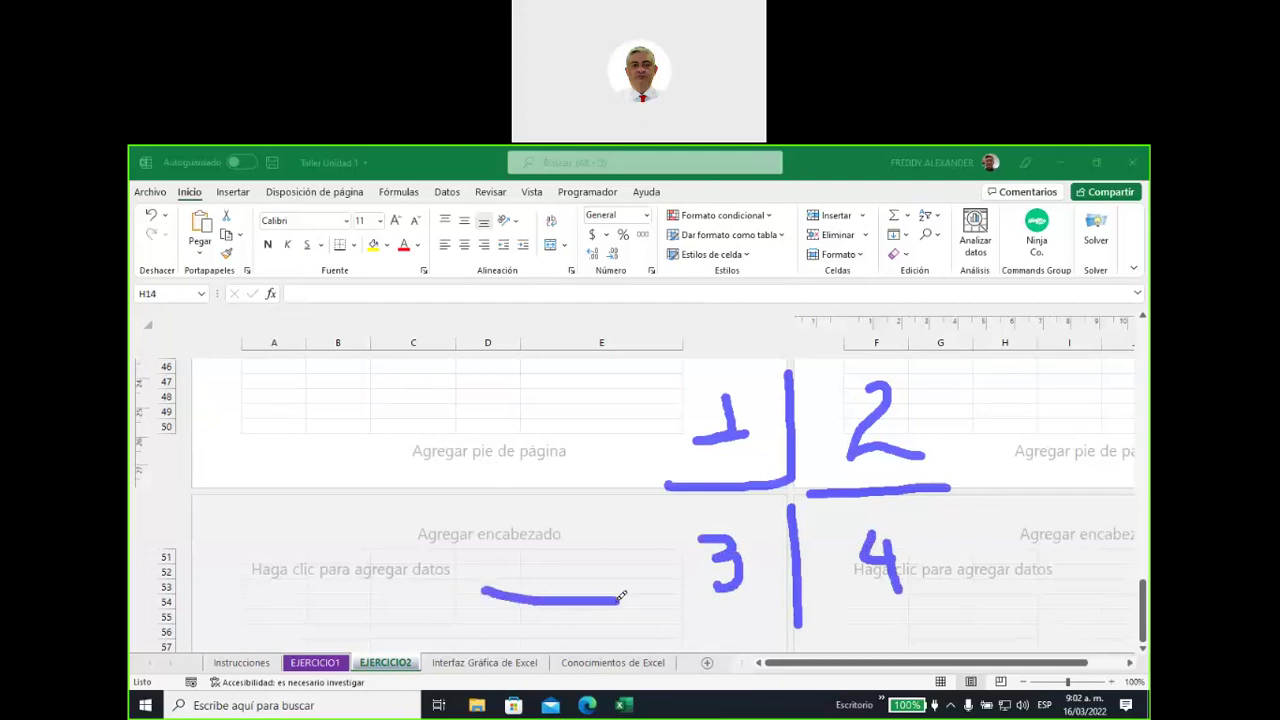
mouse_move(368, 404)
left_mouse_down()
mouse_move(402, 444)
mouse_move(388, 450)
left_mouse_up()
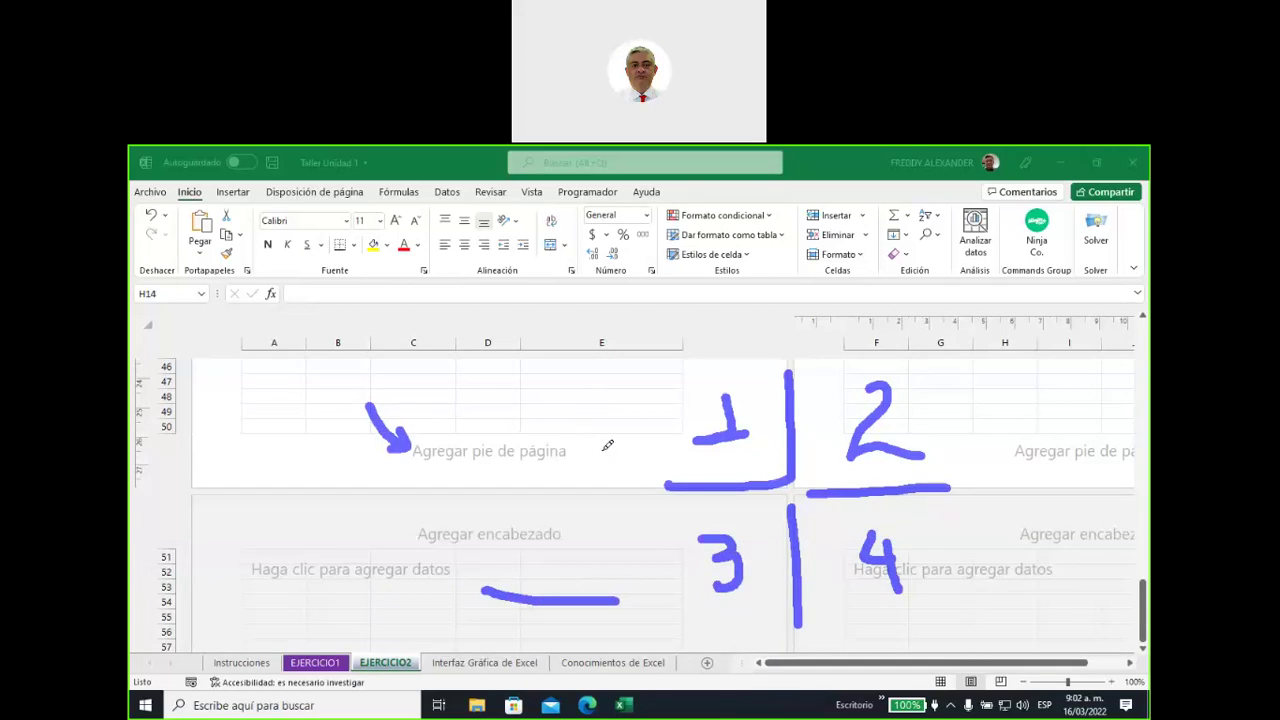
mouse_move(599, 449)
left_mouse_down()
mouse_move(600, 471)
mouse_move(621, 467)
left_mouse_up()
key("Escape")
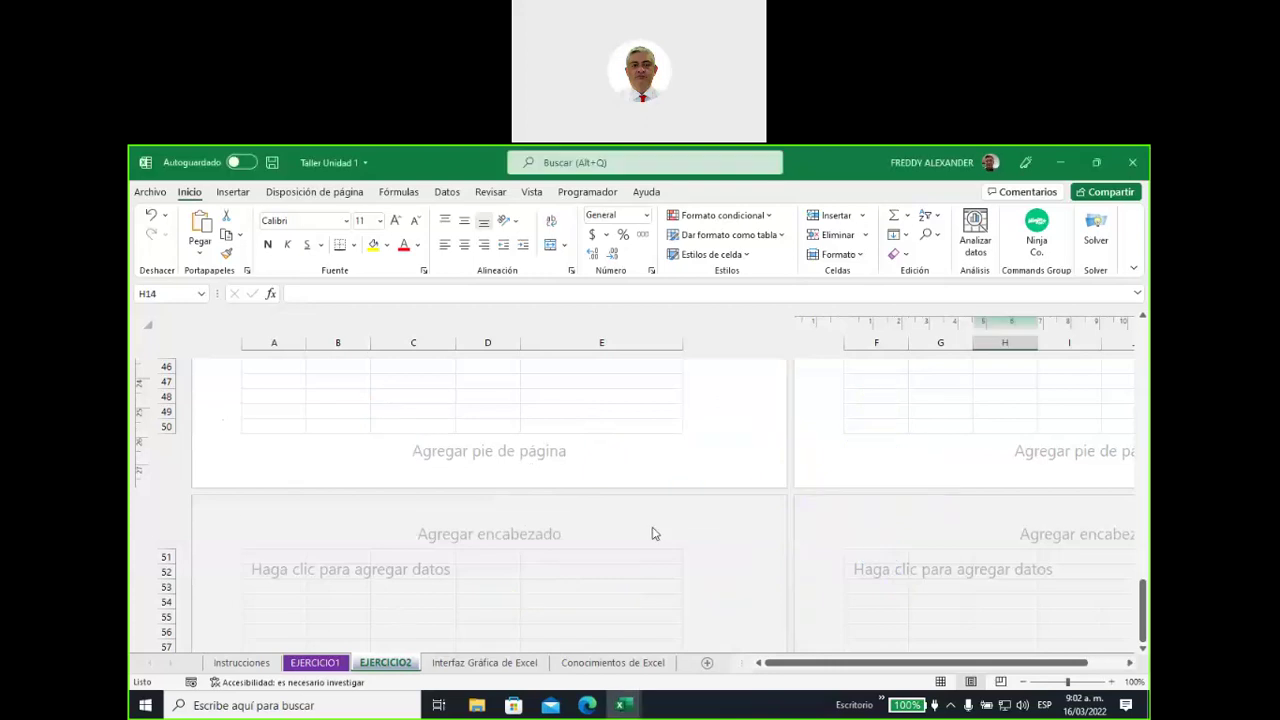
Scroll back to the top and select the values in E1:E12
scroll(652, 532, "up", 6)
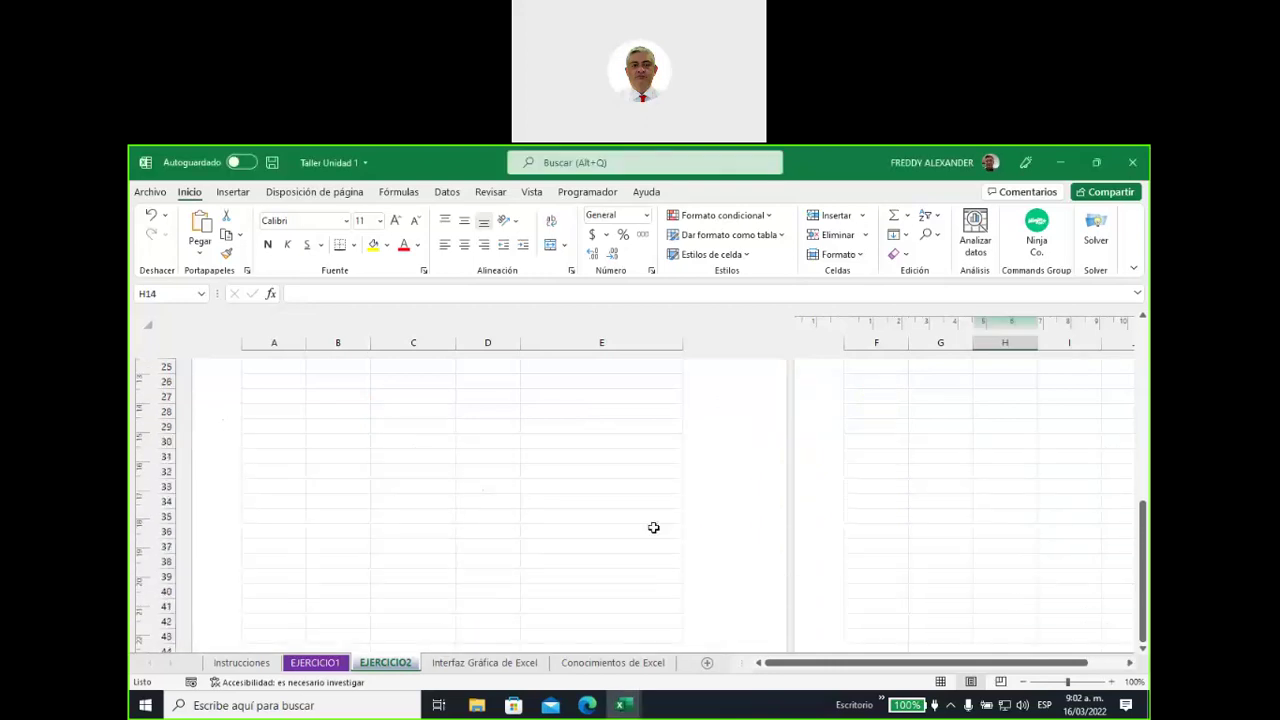
scroll(655, 533, "up", 5)
scroll(655, 533, "up", 3)
scroll(654, 528, "up", 2)
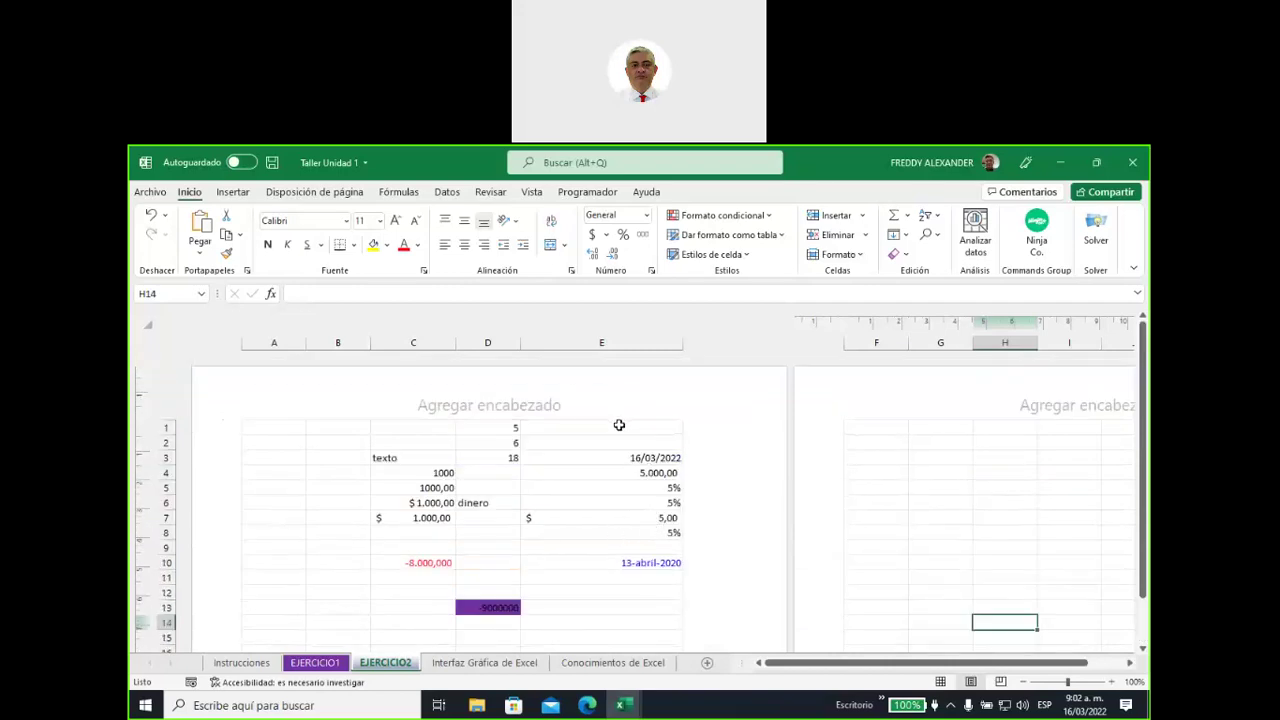
left_click_drag(618, 425, 636, 590)
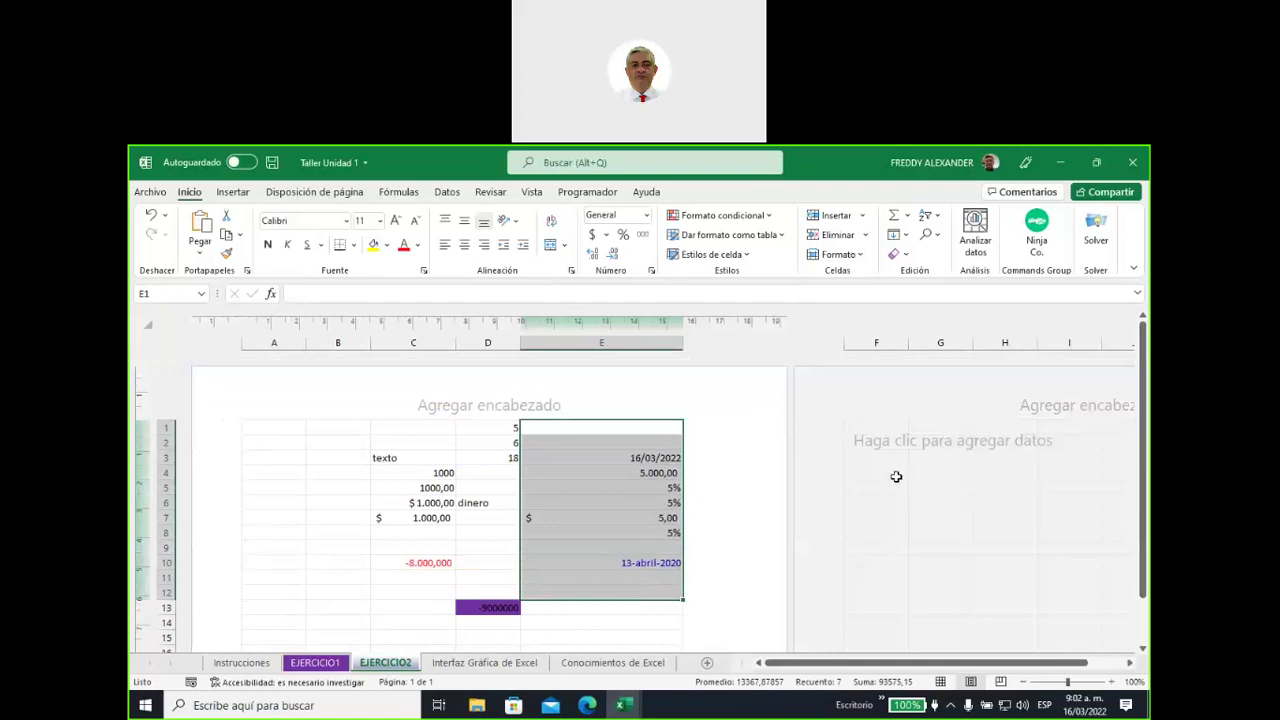
Enter texto in G4 and titulo in G8 on the second page
left_click(893, 475)
left_click(921, 476)
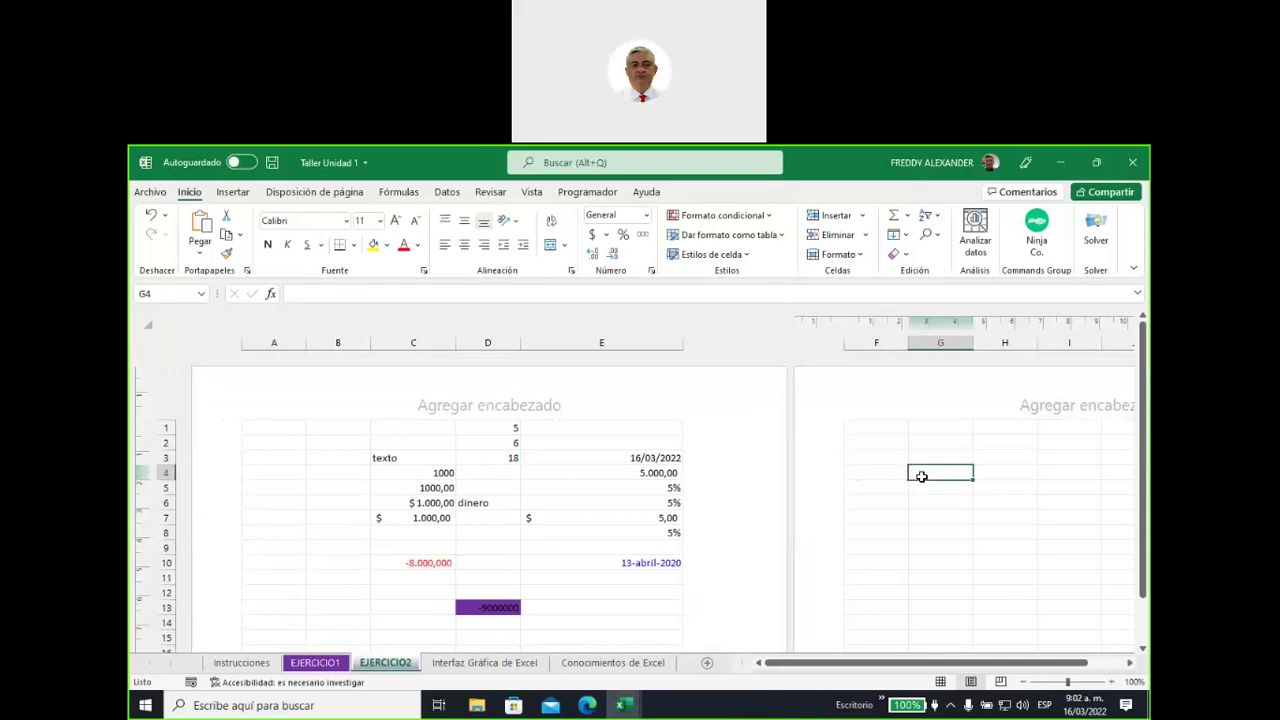
type("texto")
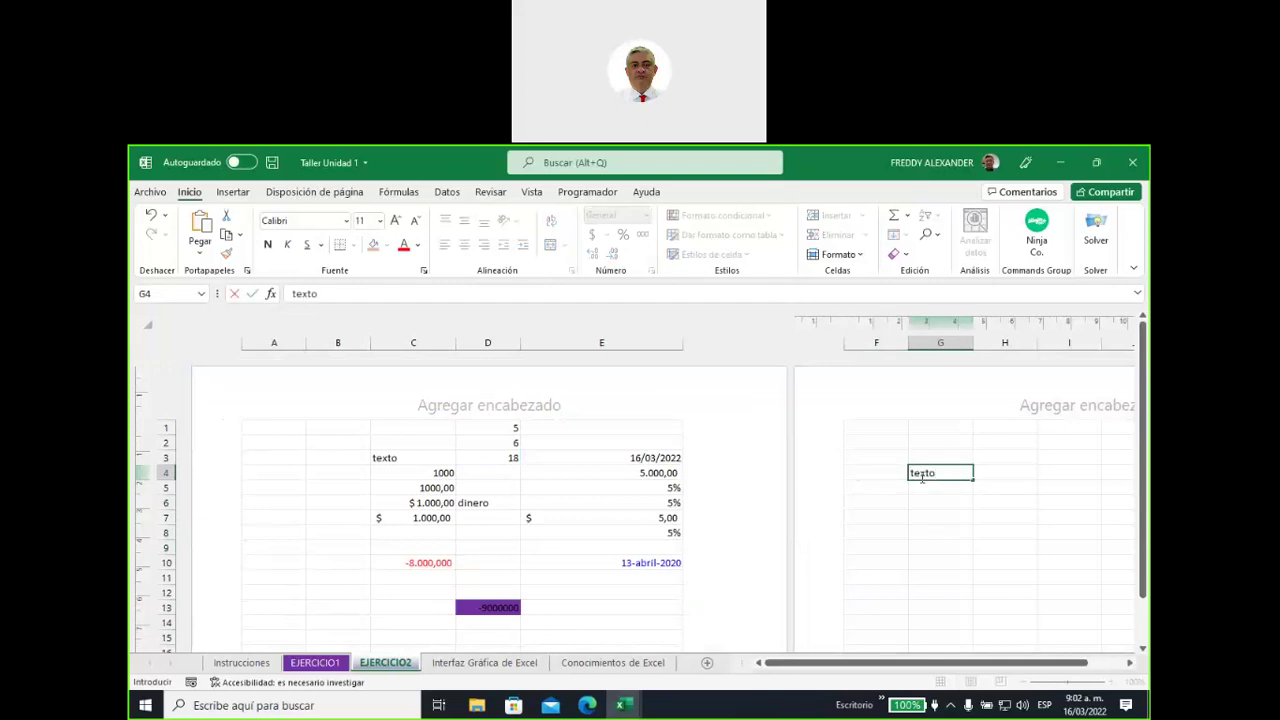
left_click(925, 535)
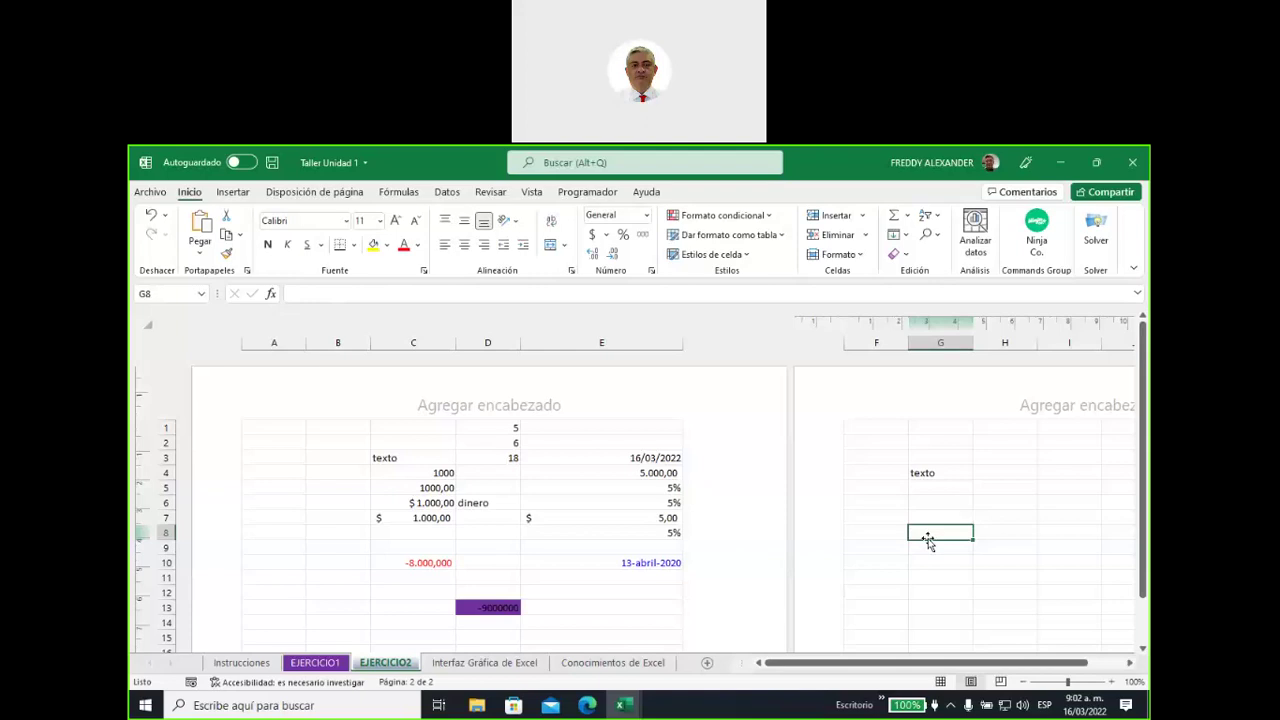
type("titulo")
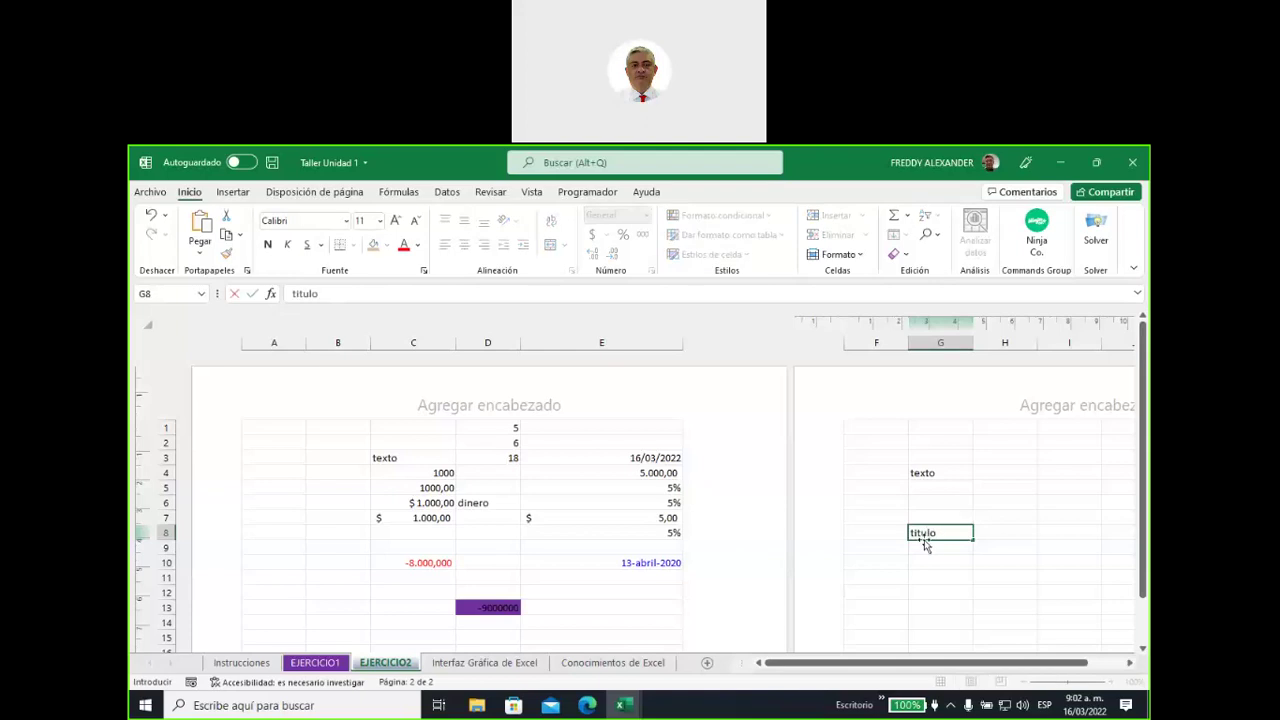
left_click(928, 562)
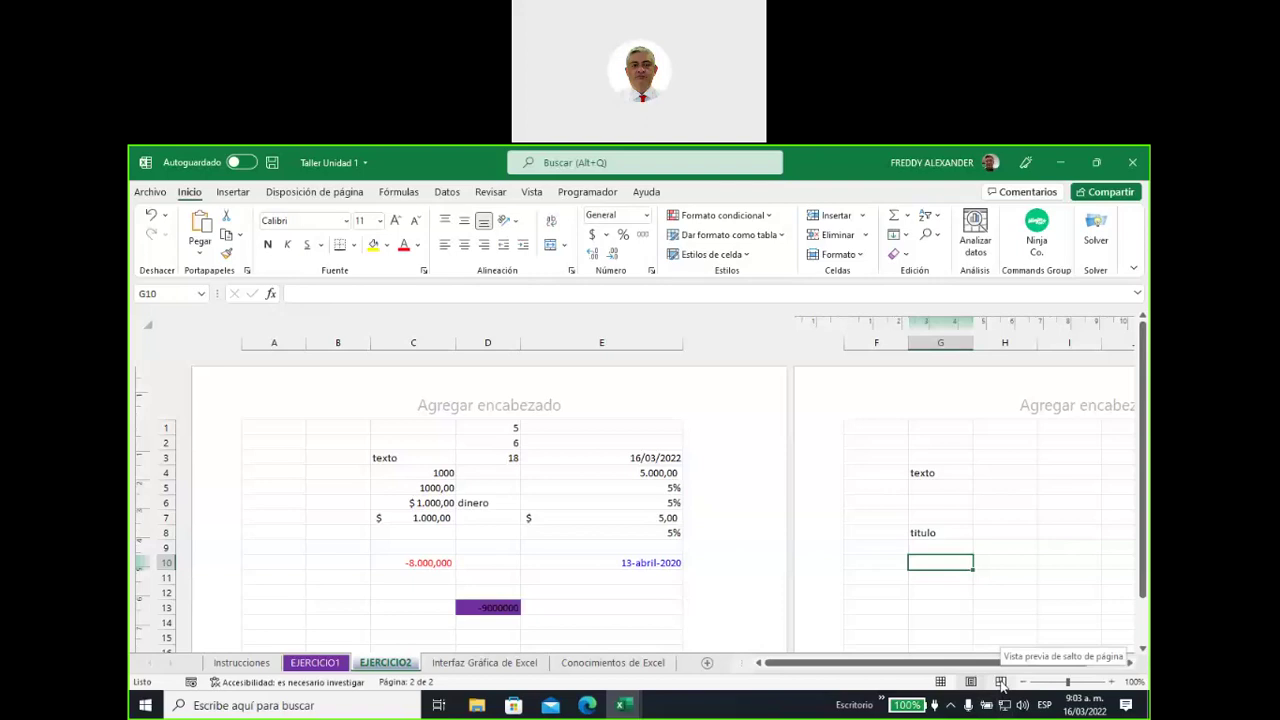
Show Page Break Preview and trace the break between columns E and F in ink
left_click(1001, 682)
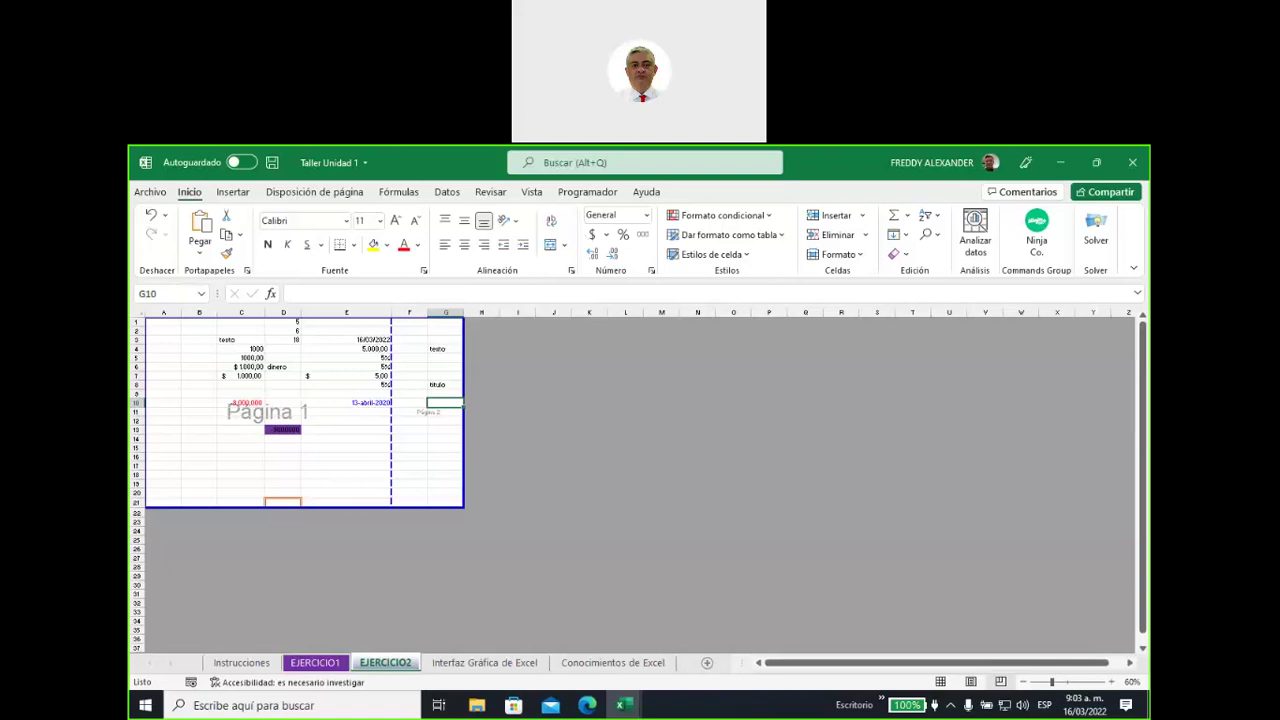
left_click(931, 166)
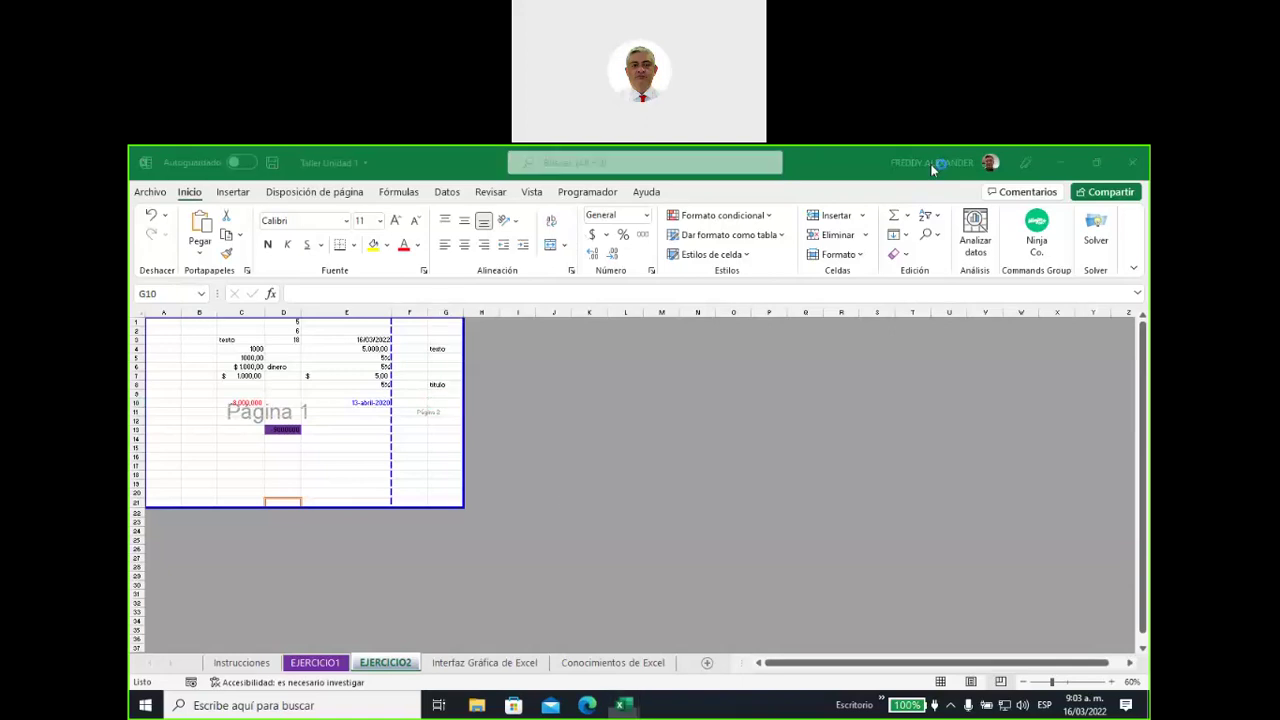
mouse_move(162, 453)
left_mouse_down()
mouse_move(300, 482)
mouse_move(347, 456)
left_mouse_up()
left_click_drag(392, 322, 395, 492)
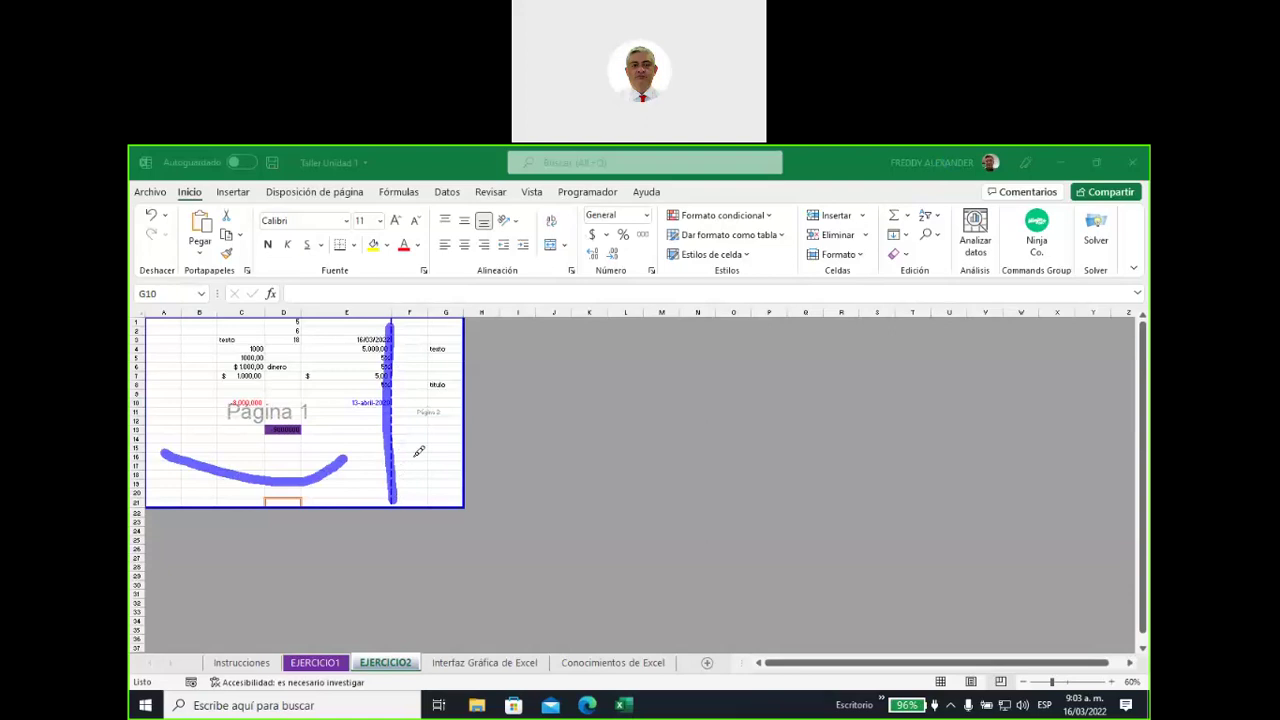
Ink-mark the Página 2 area and print area, then clear the ink and restore Normal view
left_click_drag(410, 424, 451, 424)
mouse_move(343, 480)
left_mouse_down()
mouse_move(344, 560)
mouse_move(362, 533)
left_mouse_up()
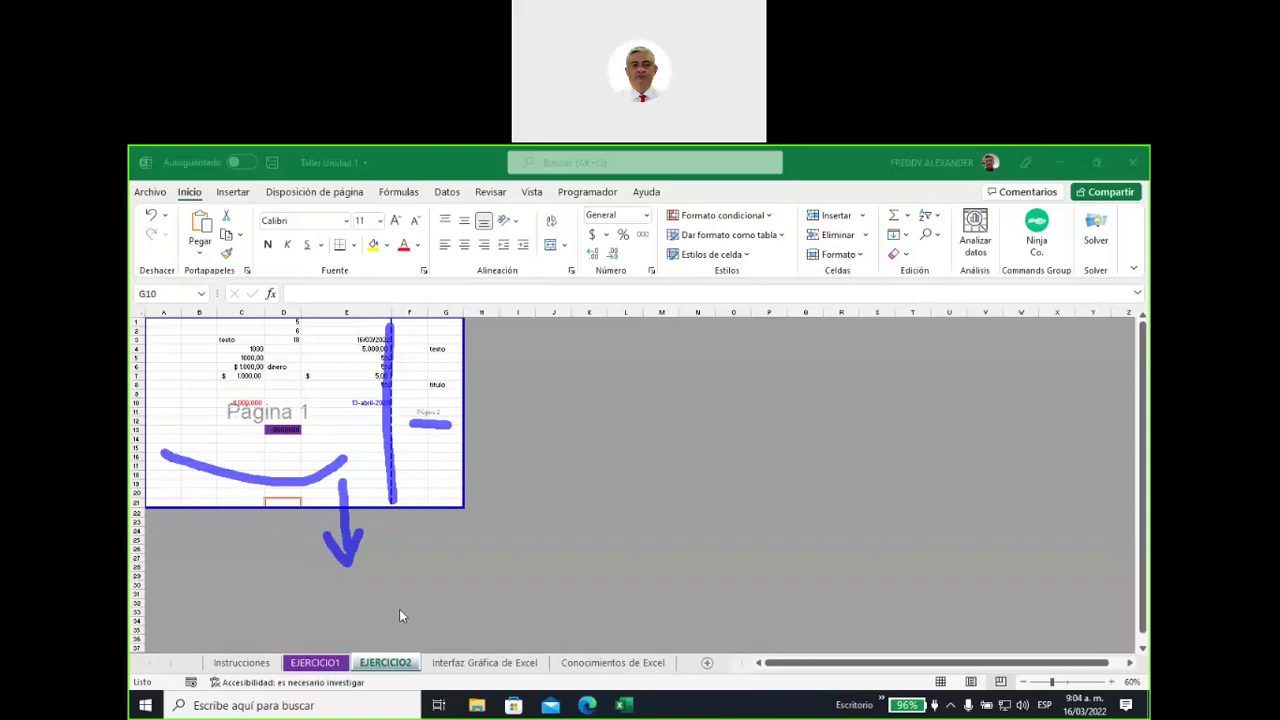
key("Escape")
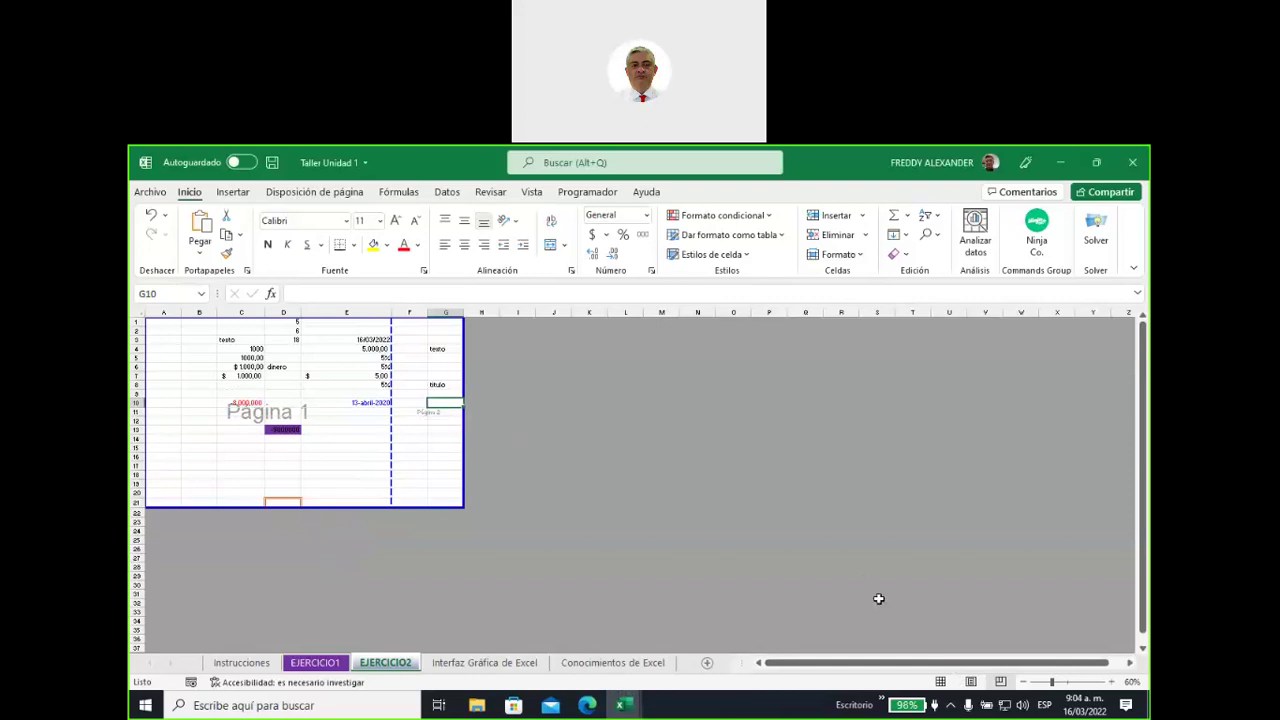
left_click(940, 682)
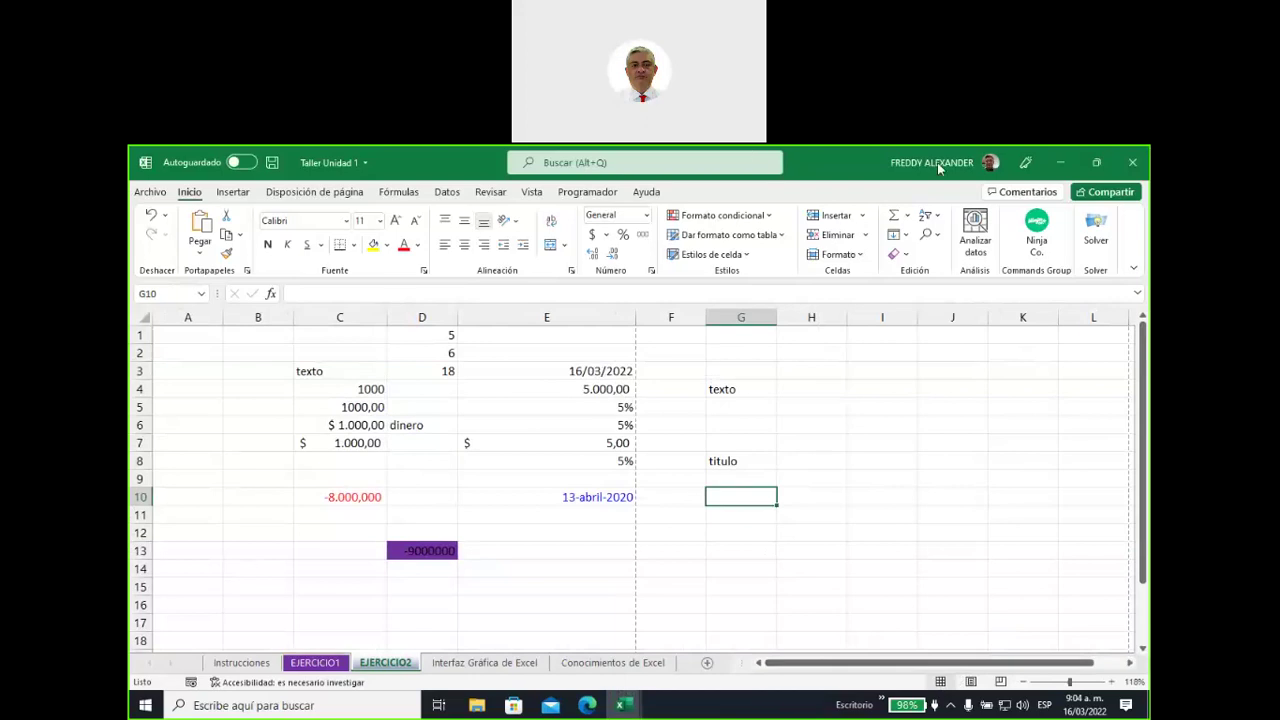
mouse_move(735, 344)
left_mouse_down()
mouse_move(655, 346)
mouse_move(628, 642)
mouse_move(660, 362)
left_mouse_up()
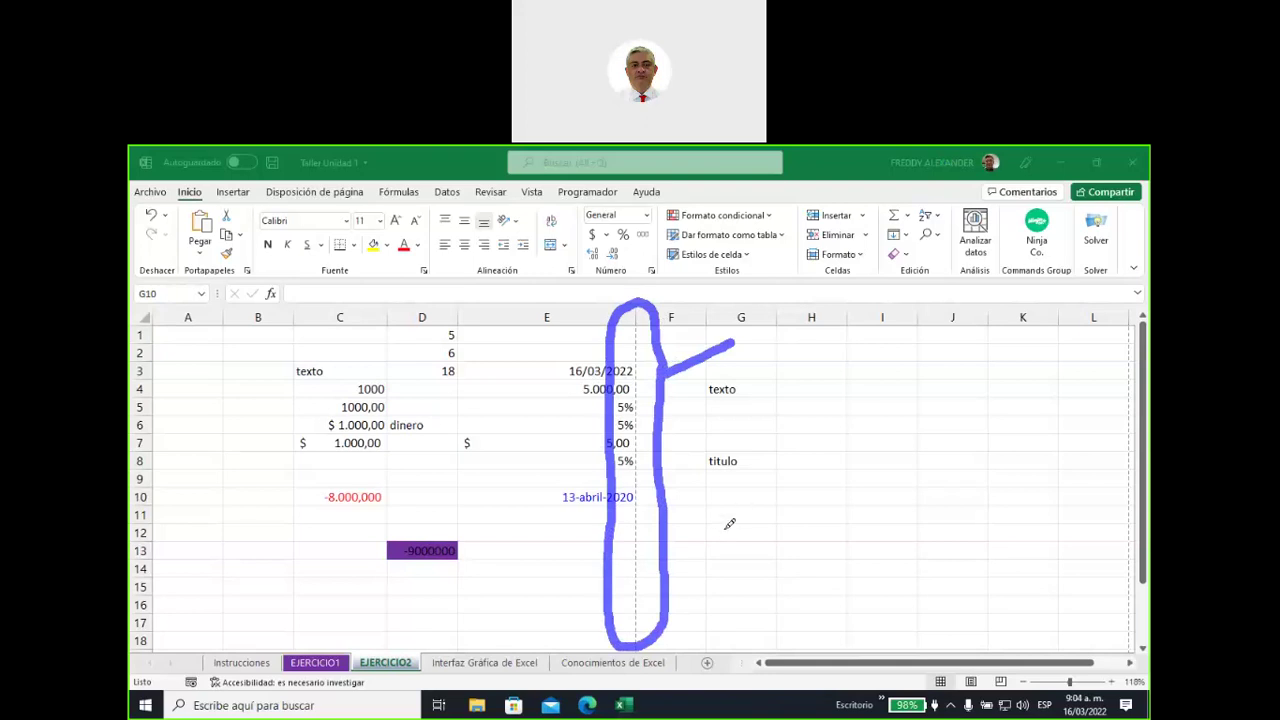
mouse_move(529, 240)
left_mouse_down()
mouse_move(577, 300)
mouse_move(601, 300)
left_mouse_up()
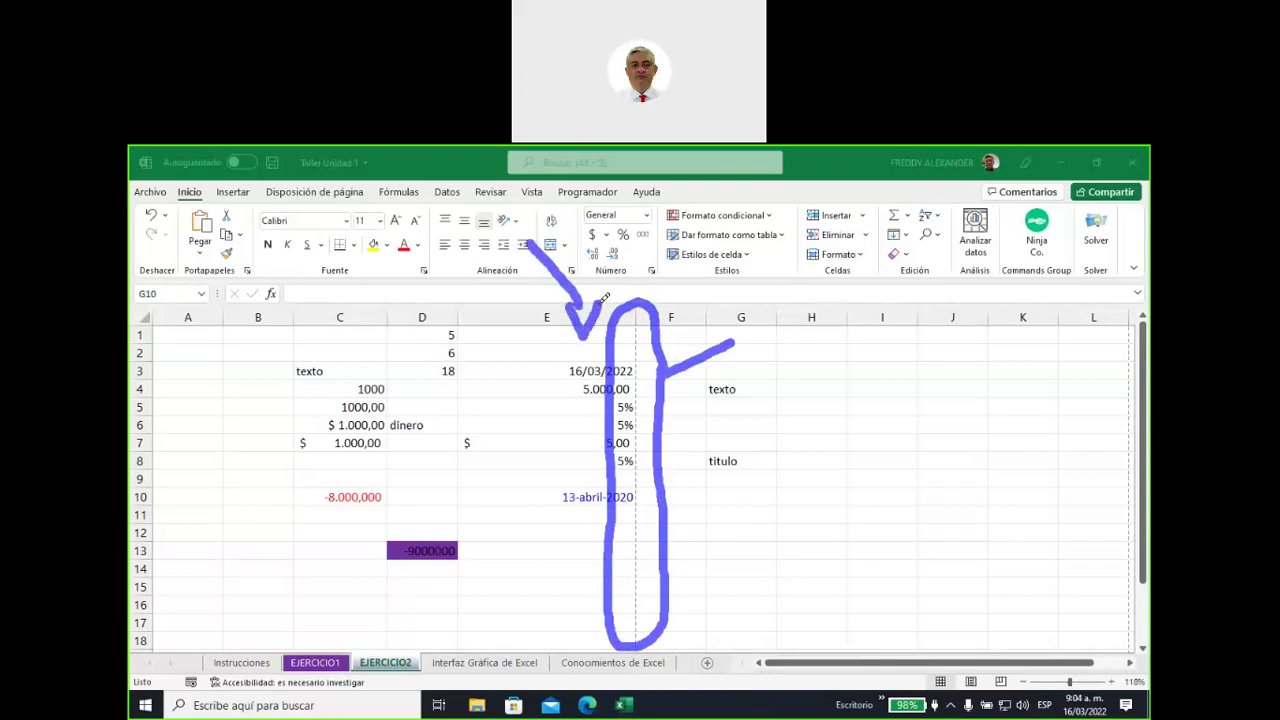
mouse_move(783, 238)
left_mouse_down()
mouse_move(694, 318)
mouse_move(712, 323)
left_mouse_up()
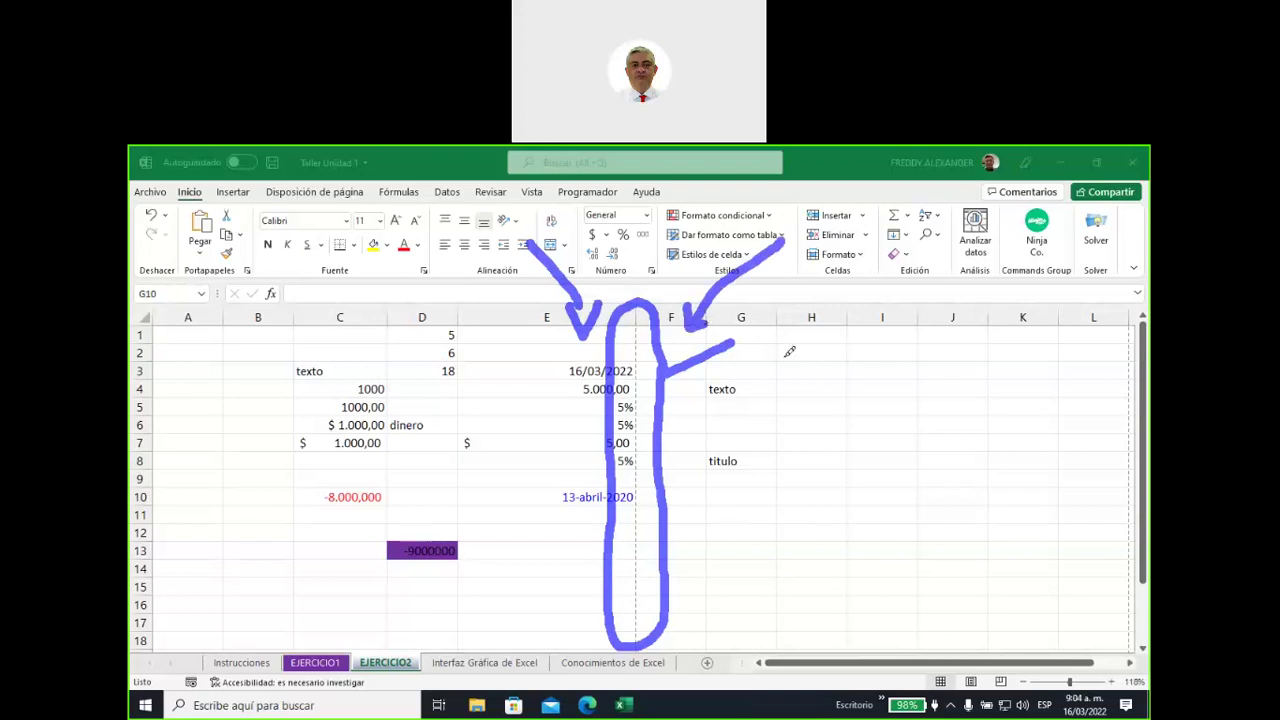
left_click(806, 207)
left_click_drag(806, 214, 846, 287)
mouse_move(480, 234)
left_mouse_down()
mouse_move(458, 281)
mouse_move(505, 283)
left_mouse_up()
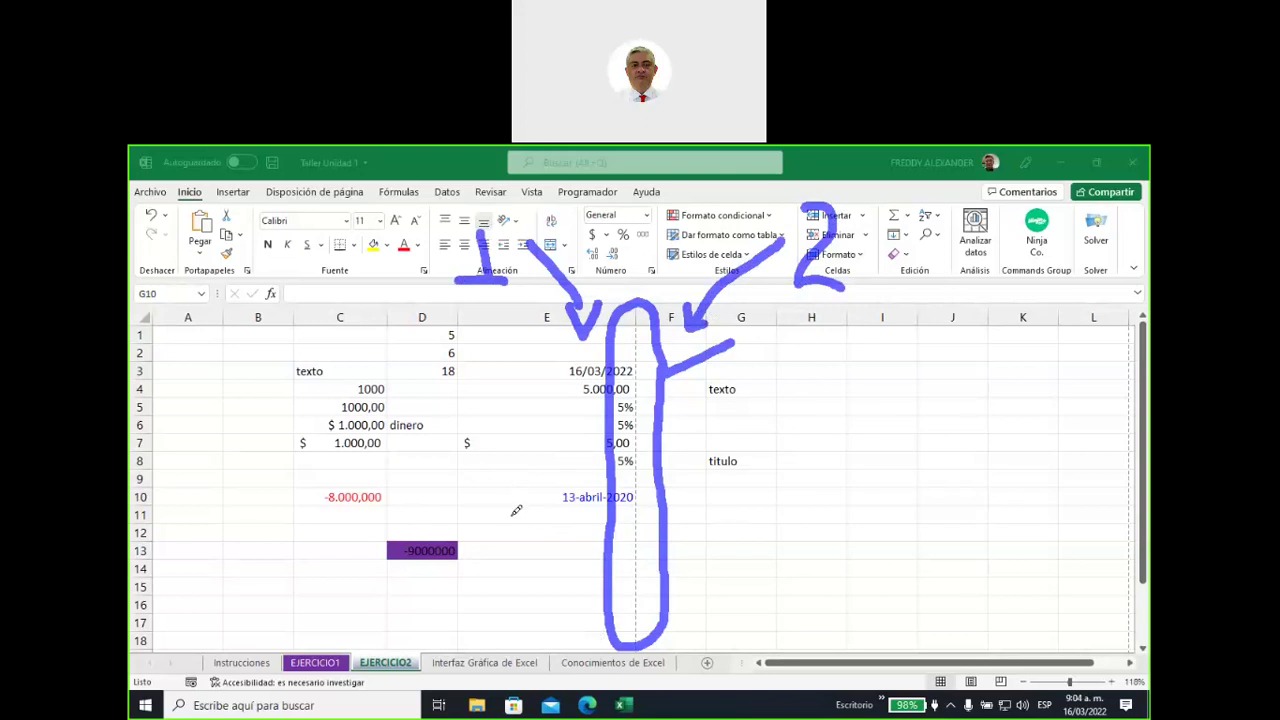
left_click_drag(922, 615, 966, 682)
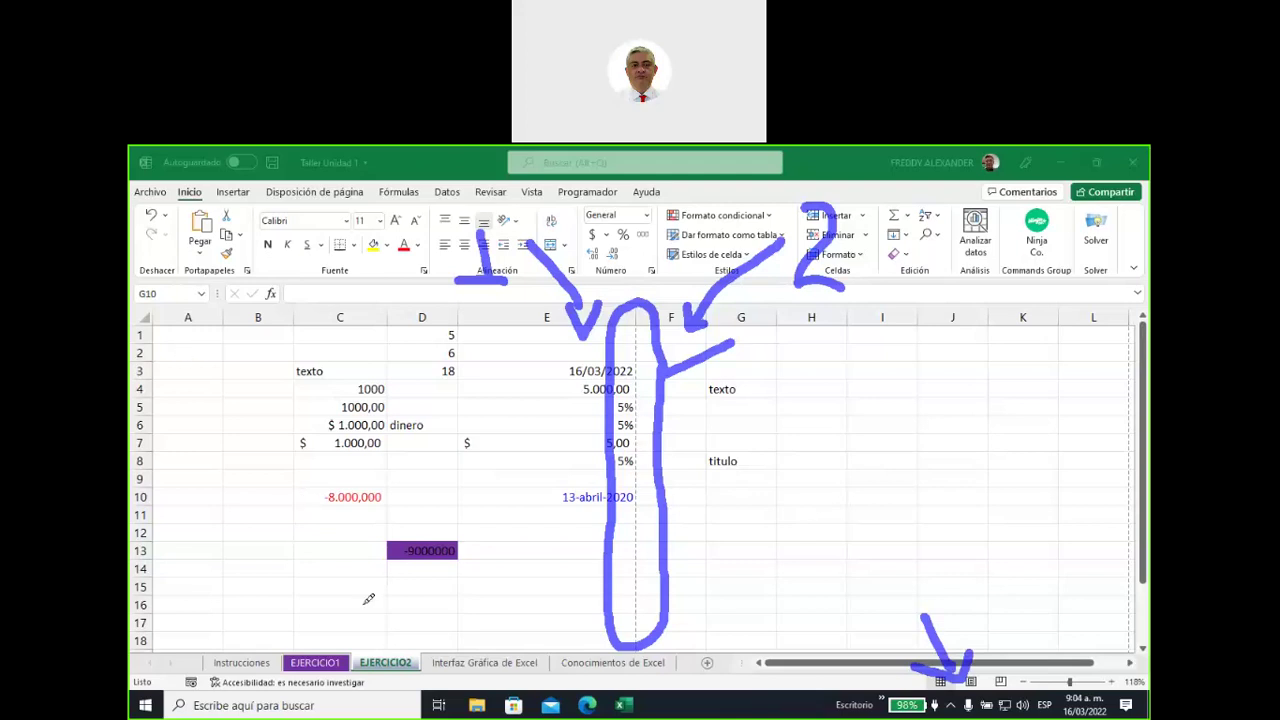
key("Escape")
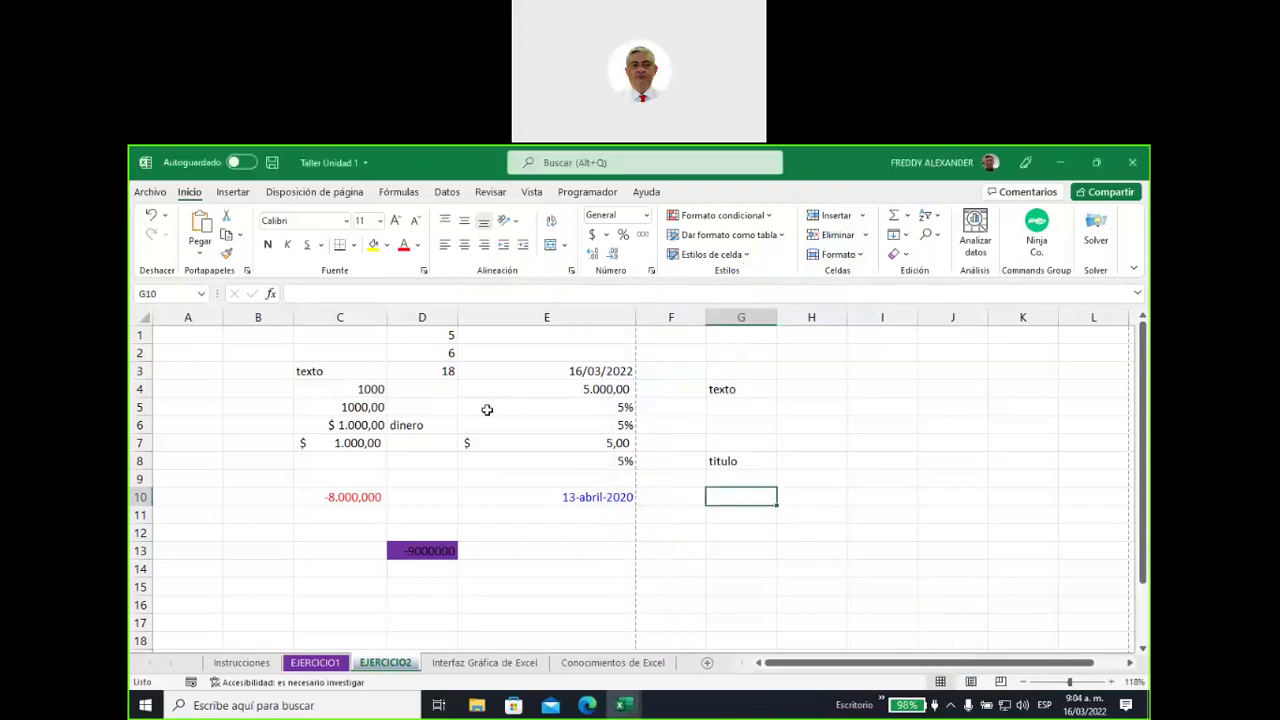
left_click_drag(191, 339, 544, 604)
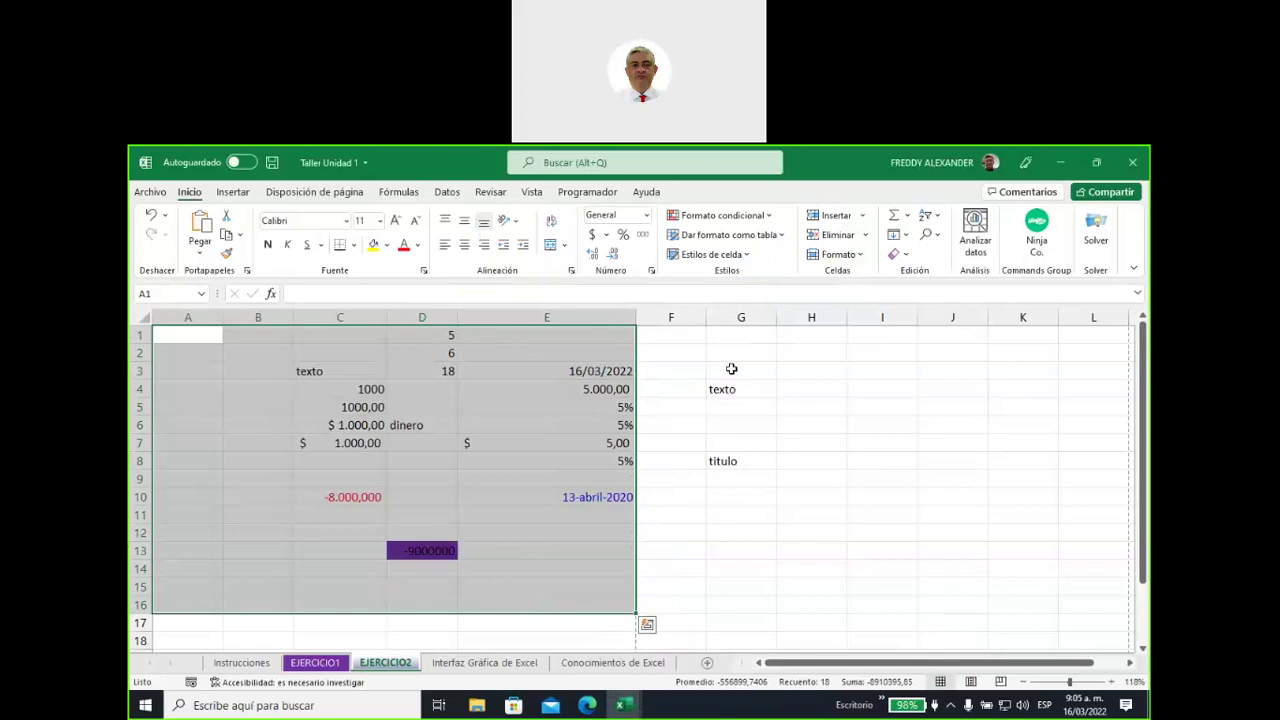
left_click(676, 334)
left_click_drag(743, 336, 927, 623)
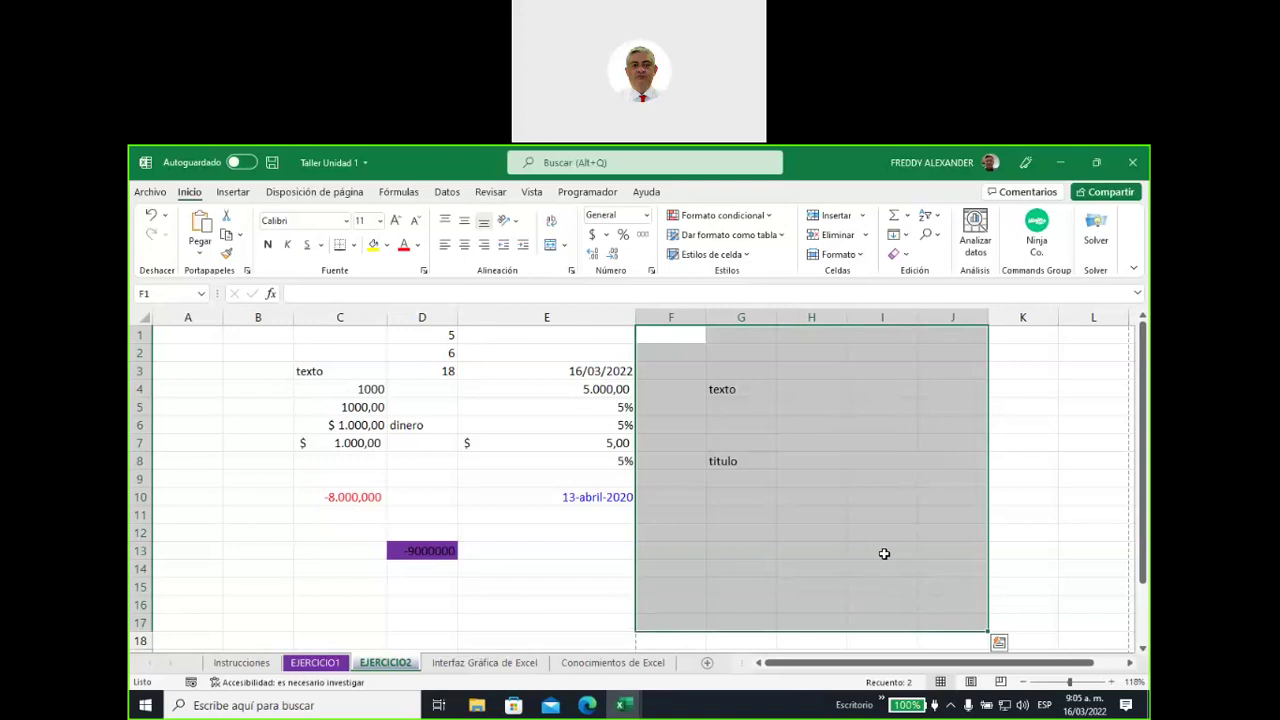
mouse_move(255, 377)
left_mouse_down()
mouse_move(553, 383)
mouse_move(548, 514)
left_mouse_up()
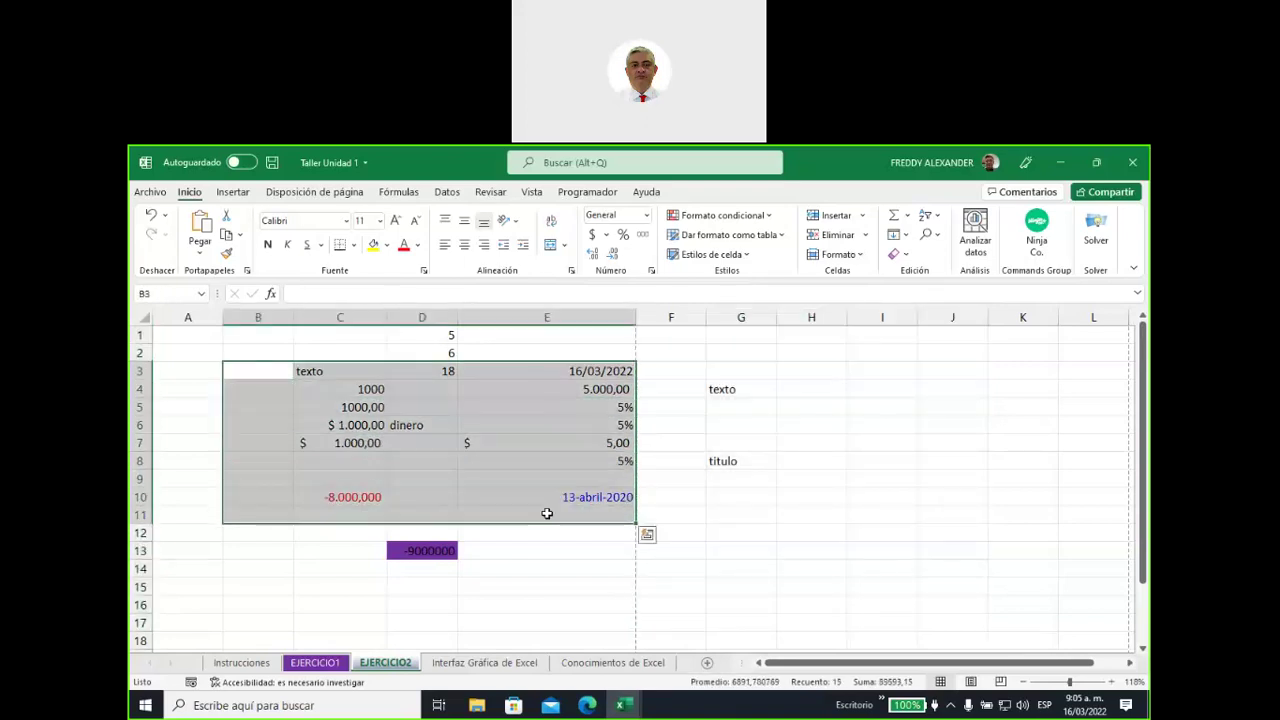
left_click_drag(666, 371, 791, 495)
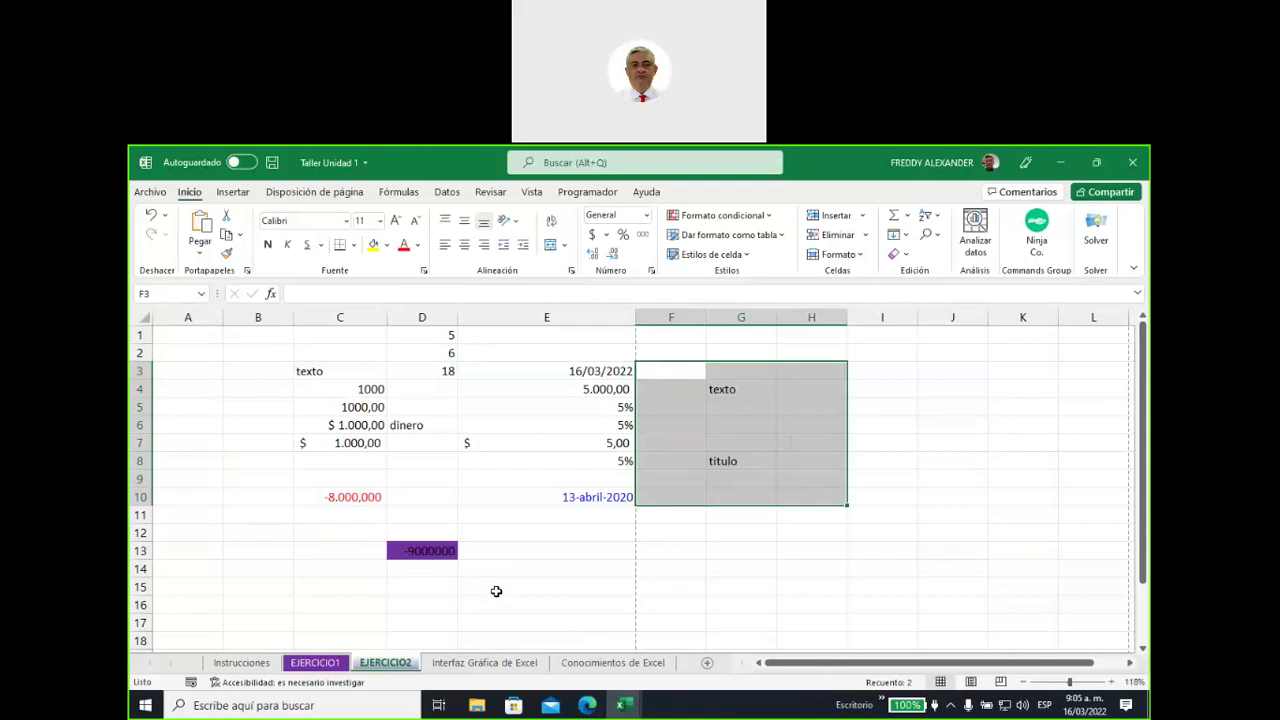
left_click(528, 567)
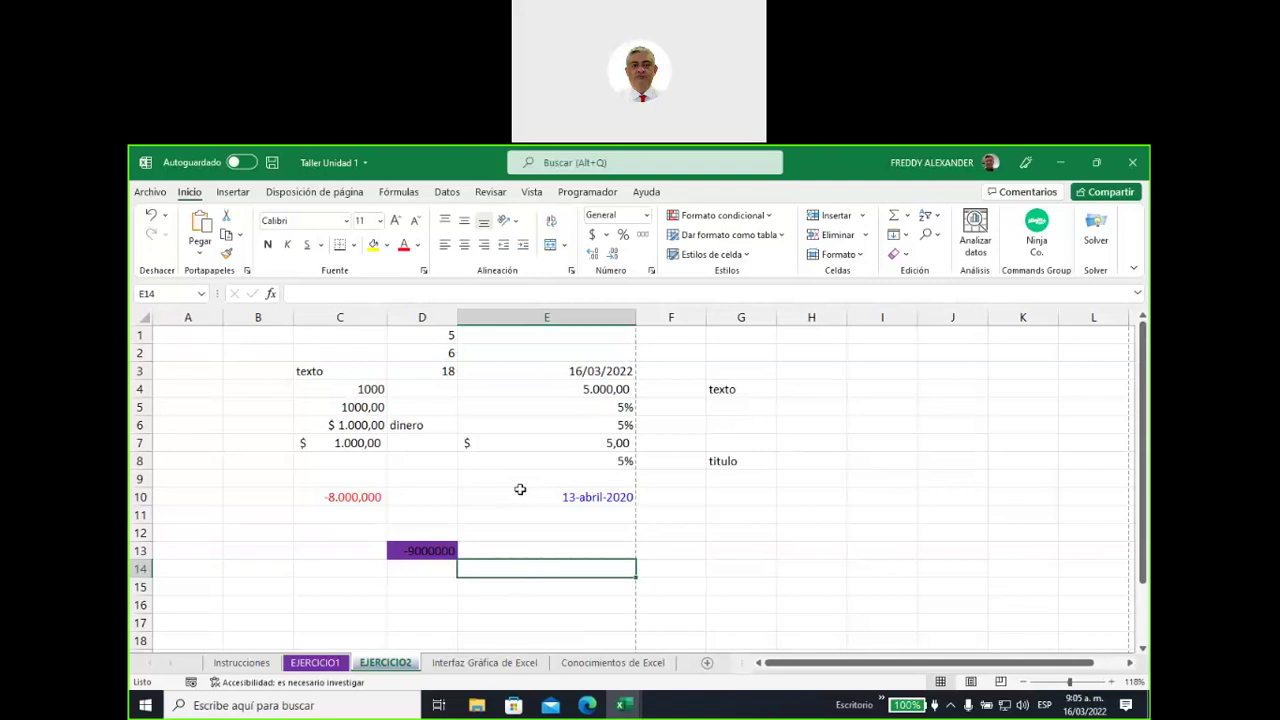
Go to the Brightspace course in Edge and open the 2. Fundamentación section
left_click(587, 705)
scroll(345, 485, "down", 2)
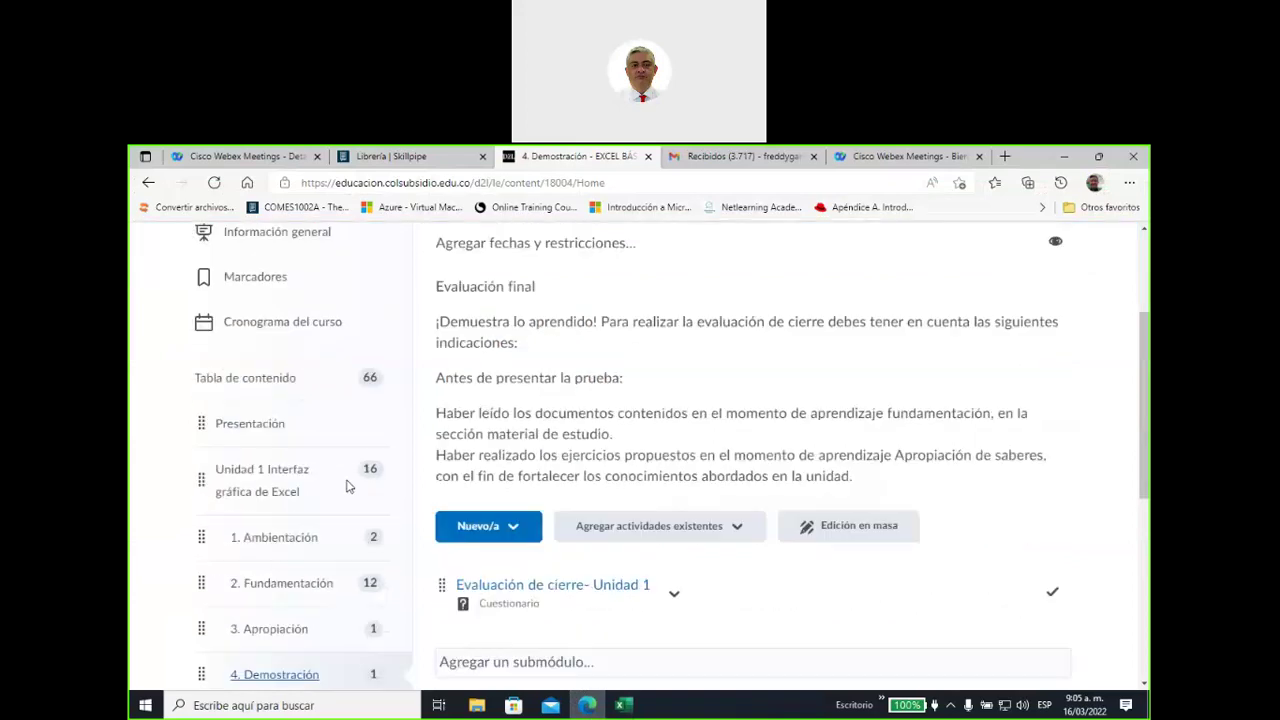
left_click(288, 510)
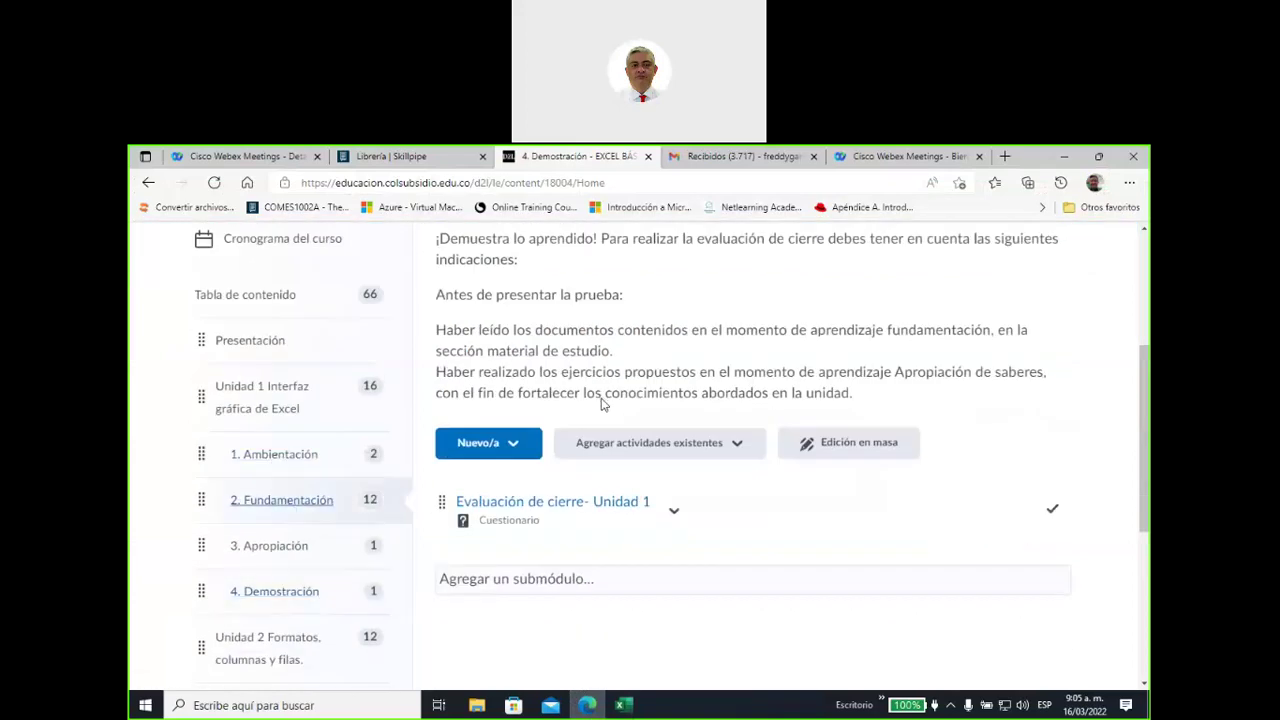
Scroll through the Fundamentación materials, then bring the Taller Unidad 1 workbook back
scroll(660, 437, "down", 2)
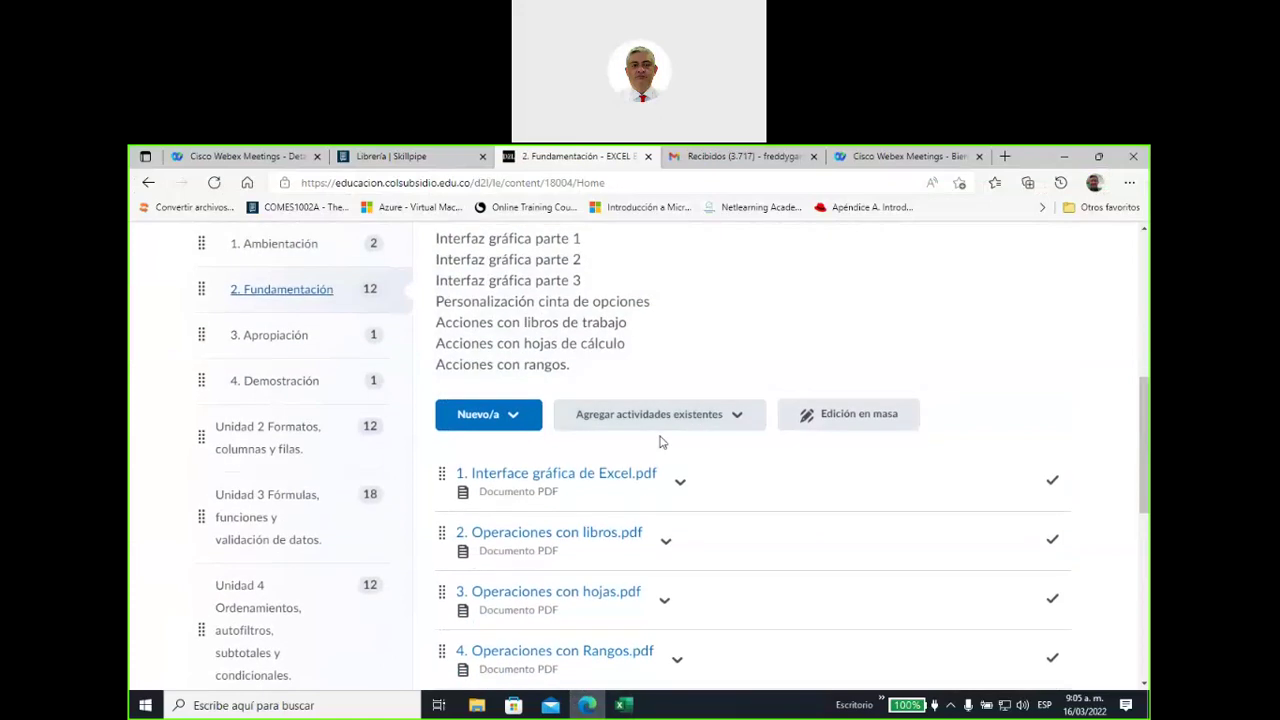
scroll(660, 440, "down", 2)
scroll(660, 440, "down", 1)
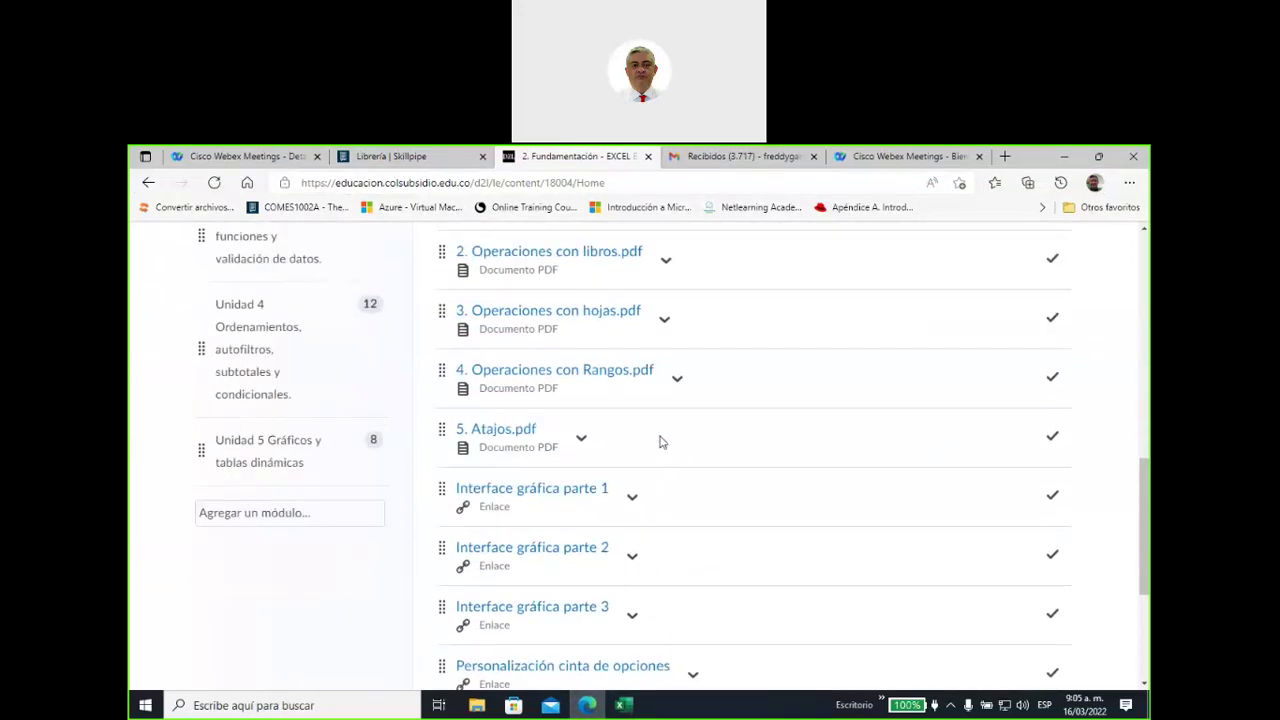
scroll(660, 441, "up", 1)
scroll(660, 443, "up", 4)
scroll(660, 446, "up", 1)
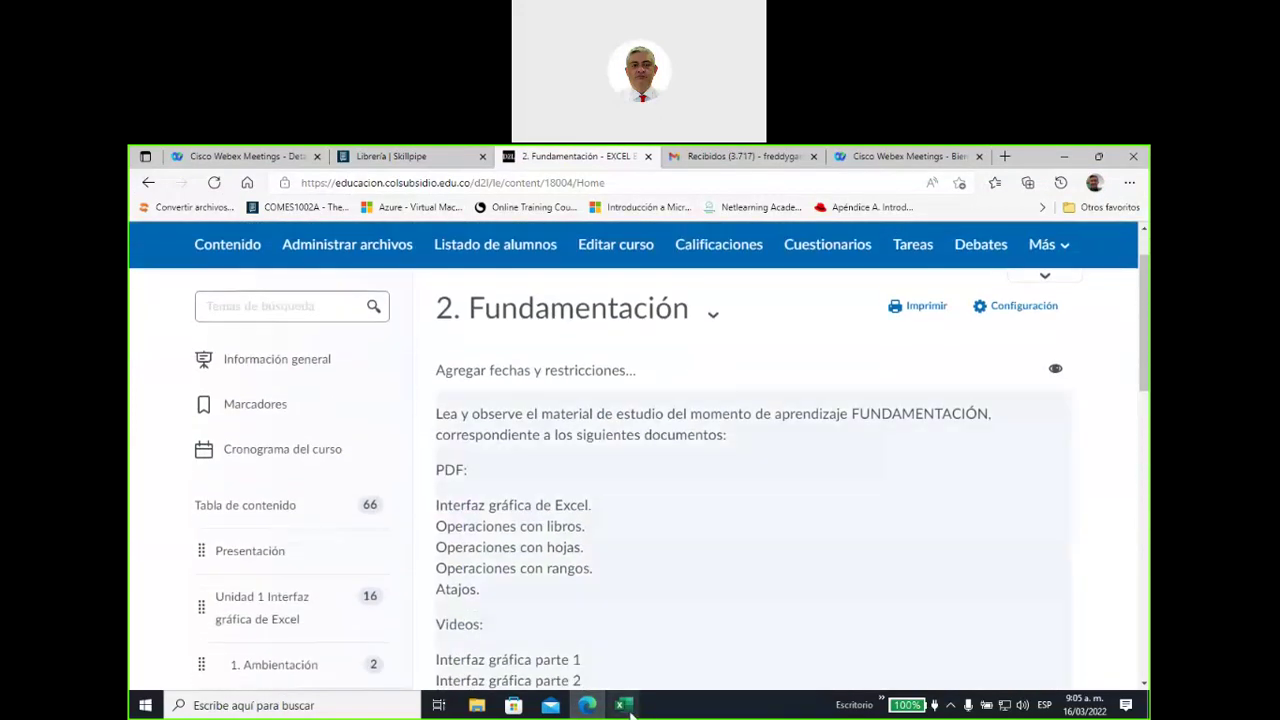
mouse_move(623, 705)
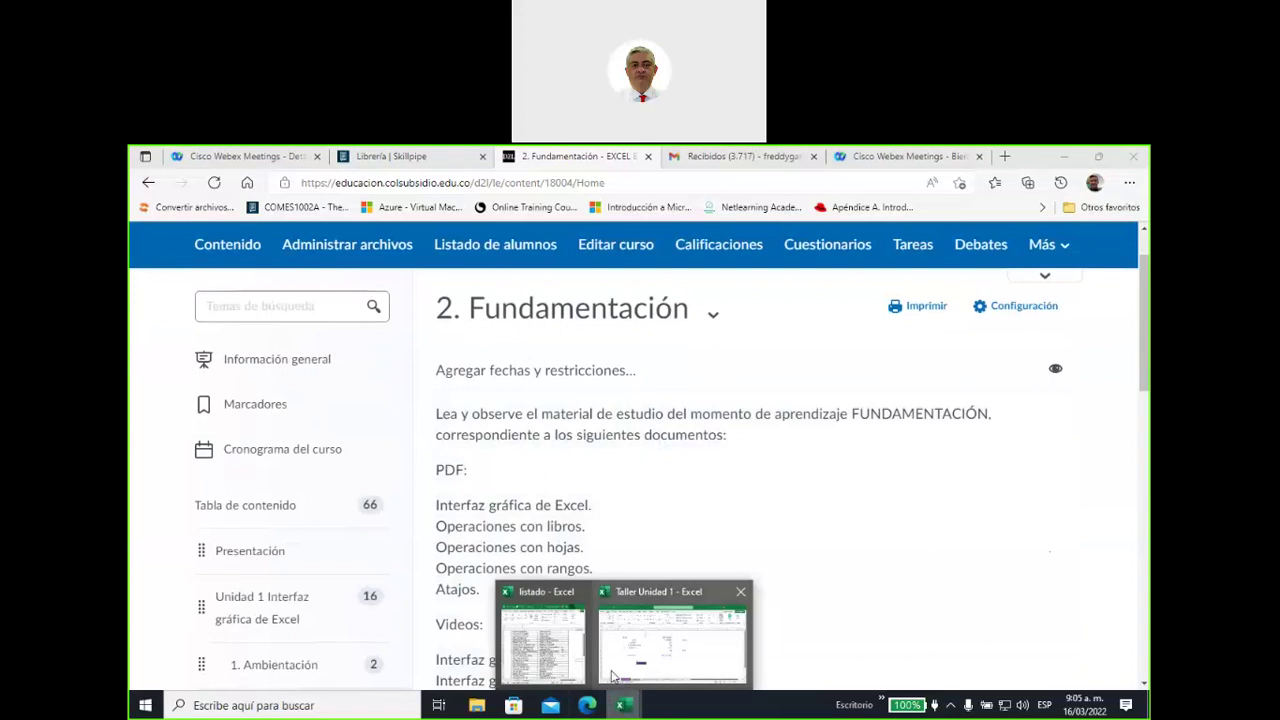
left_click(613, 677)
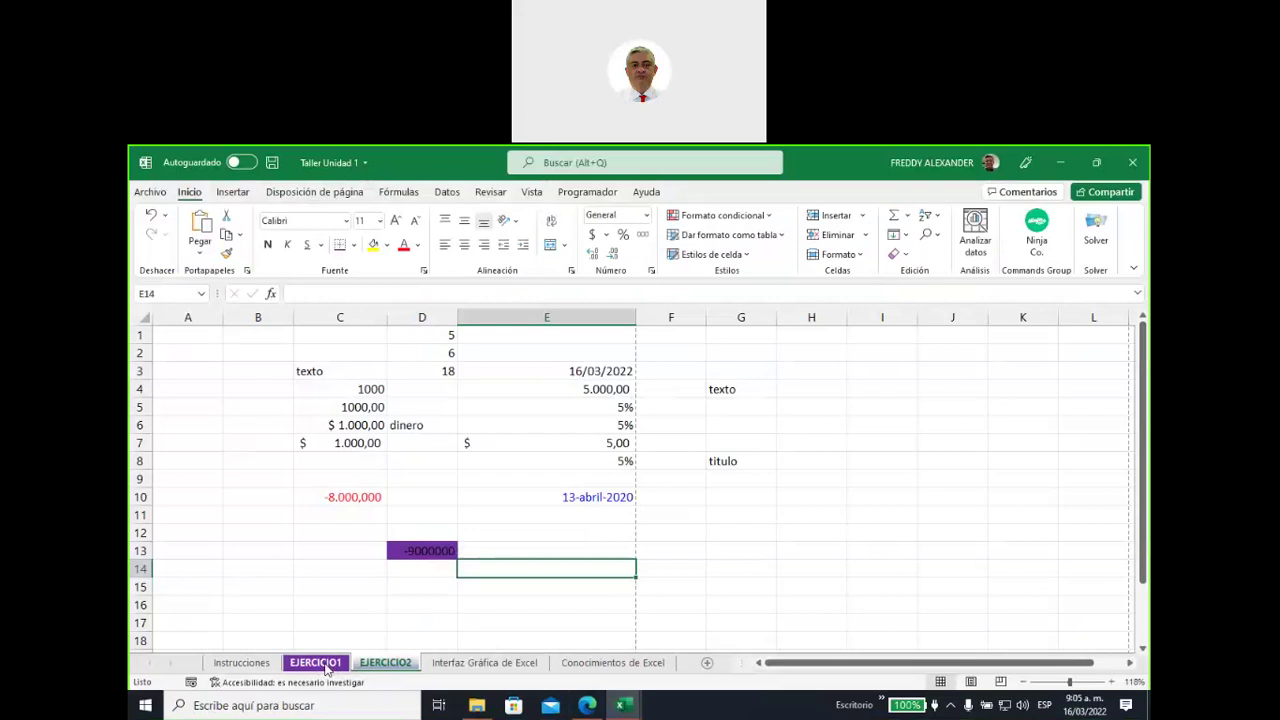
Switch to the EJERCICIO1 sheet, zoom in four steps and scroll right
left_click(326, 666)
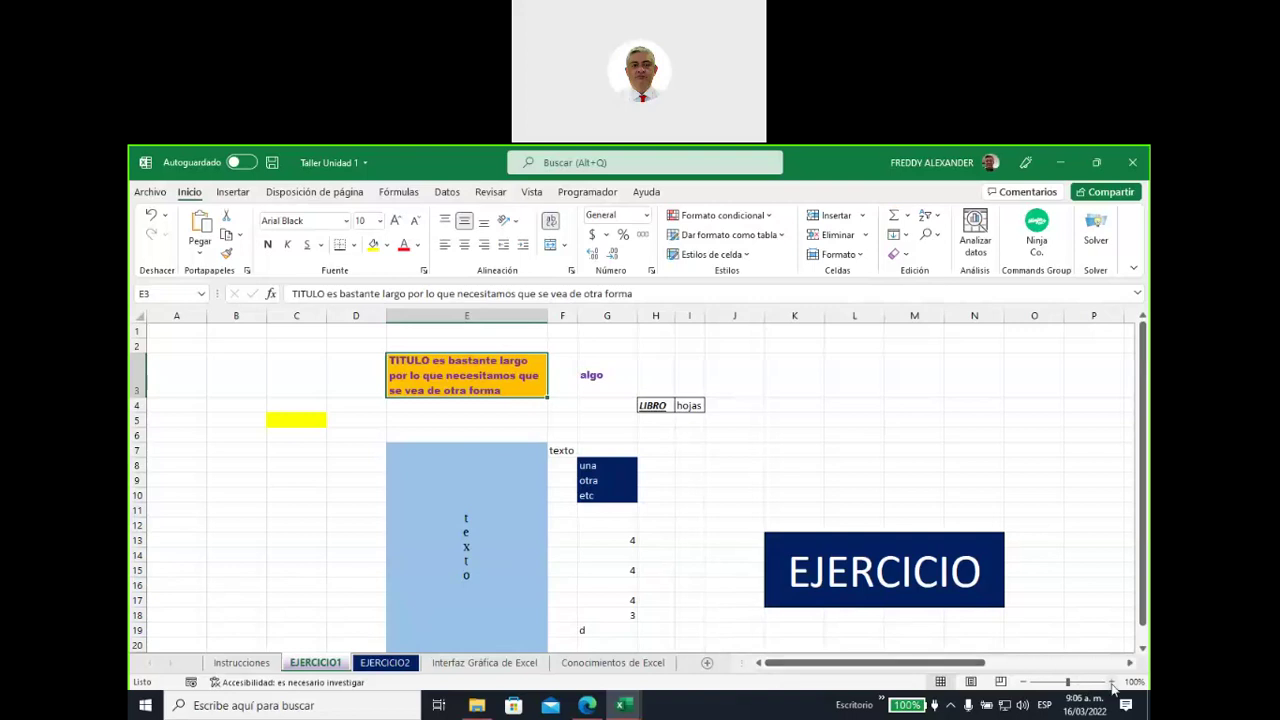
left_click(1110, 681)
left_click(1110, 681)
left_click(1110, 681)
left_click(1110, 681)
left_click(1110, 681)
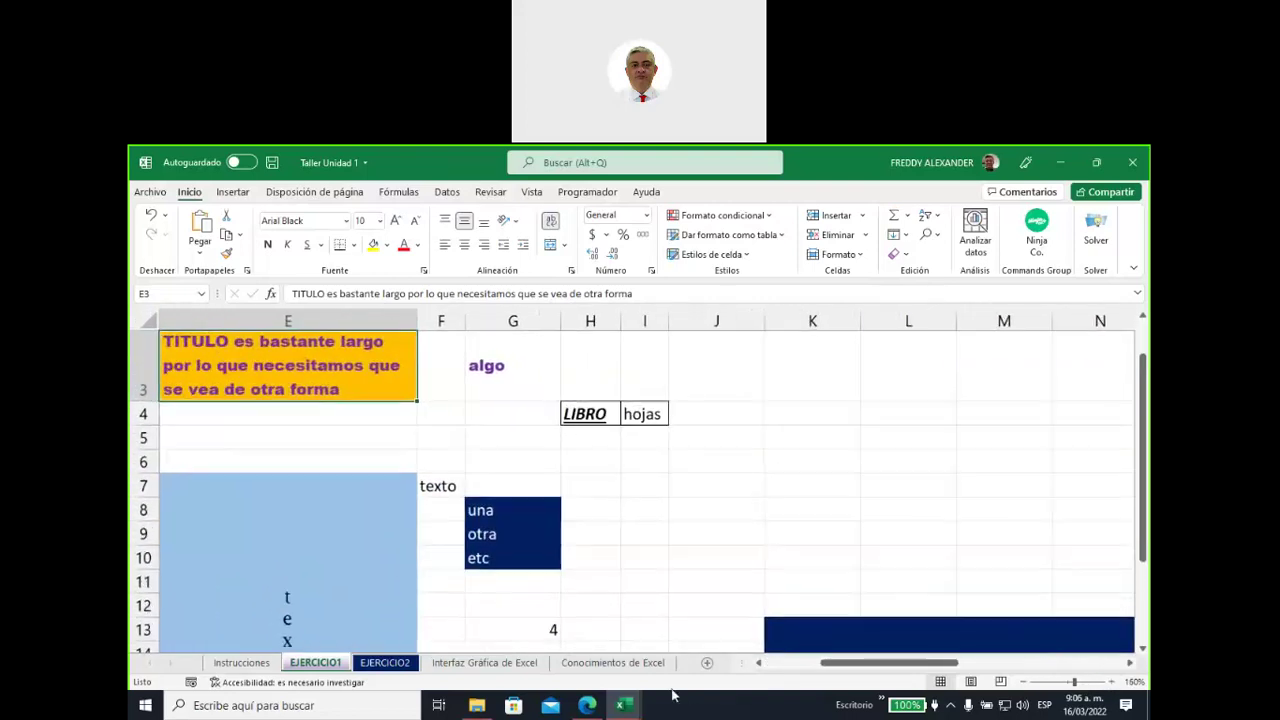
left_click_drag(850, 663, 899, 666)
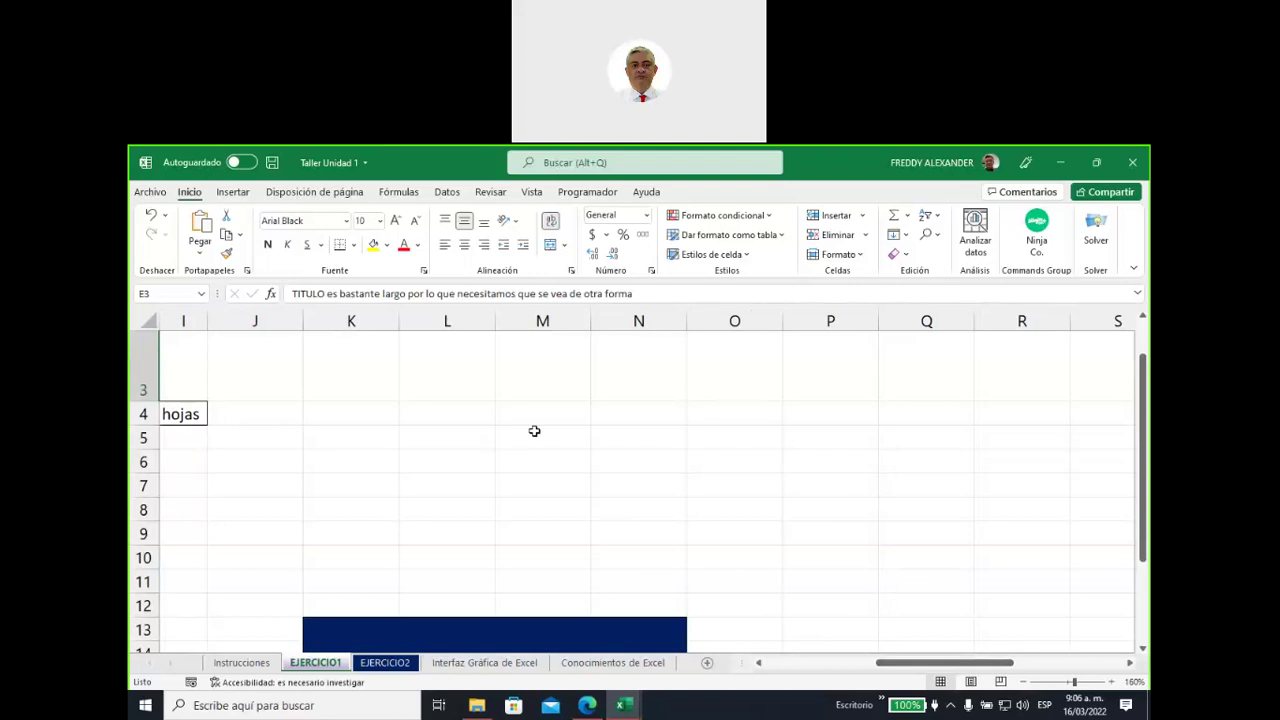
Enter texto in cell M5 and reselect it to check
left_click(534, 436)
type("texto")
left_click(515, 521)
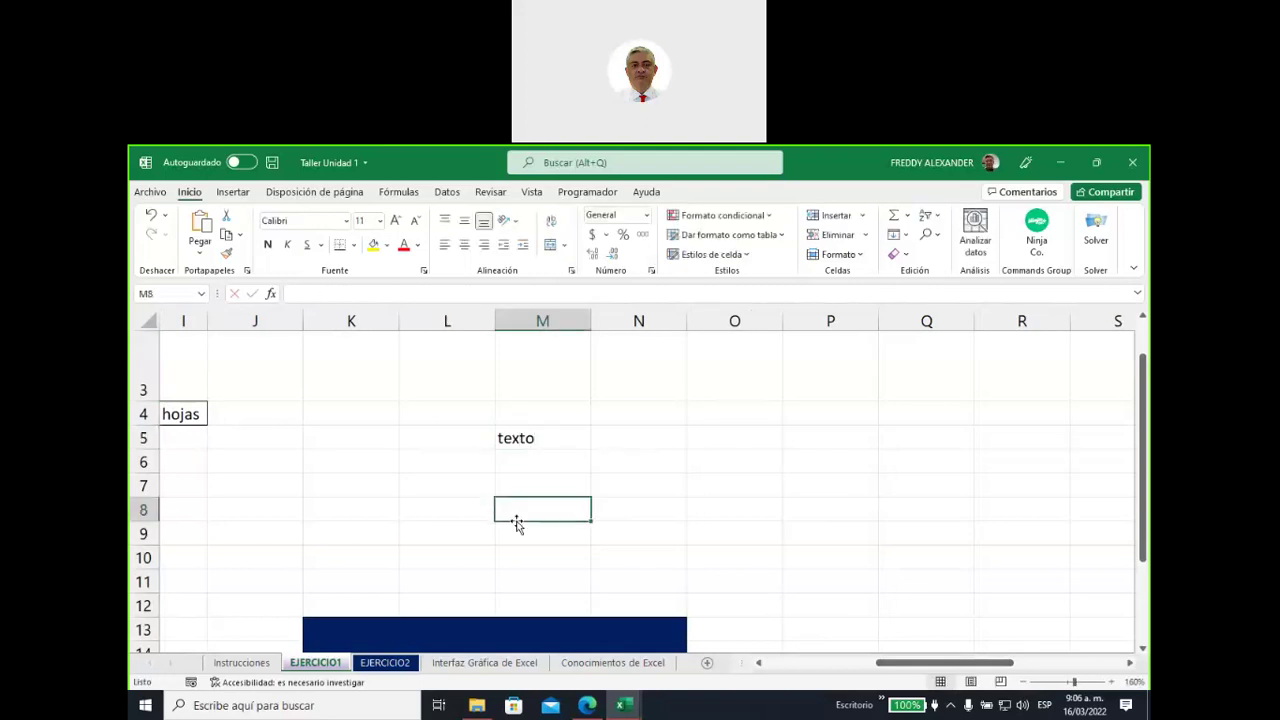
left_click(511, 440)
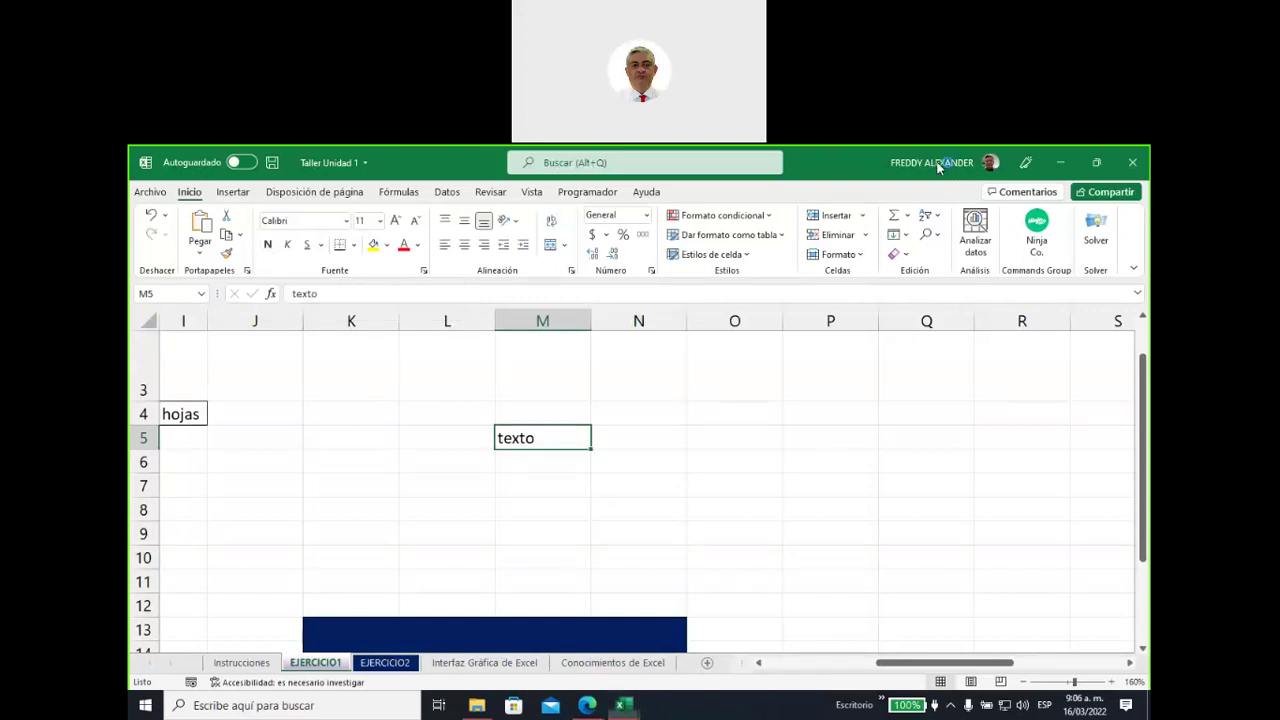
Sketch ink lines, boxes and a handwritten shortcut label around the texto cell
mouse_move(592, 352)
left_mouse_down()
mouse_move(615, 438)
mouse_move(893, 600)
left_mouse_up()
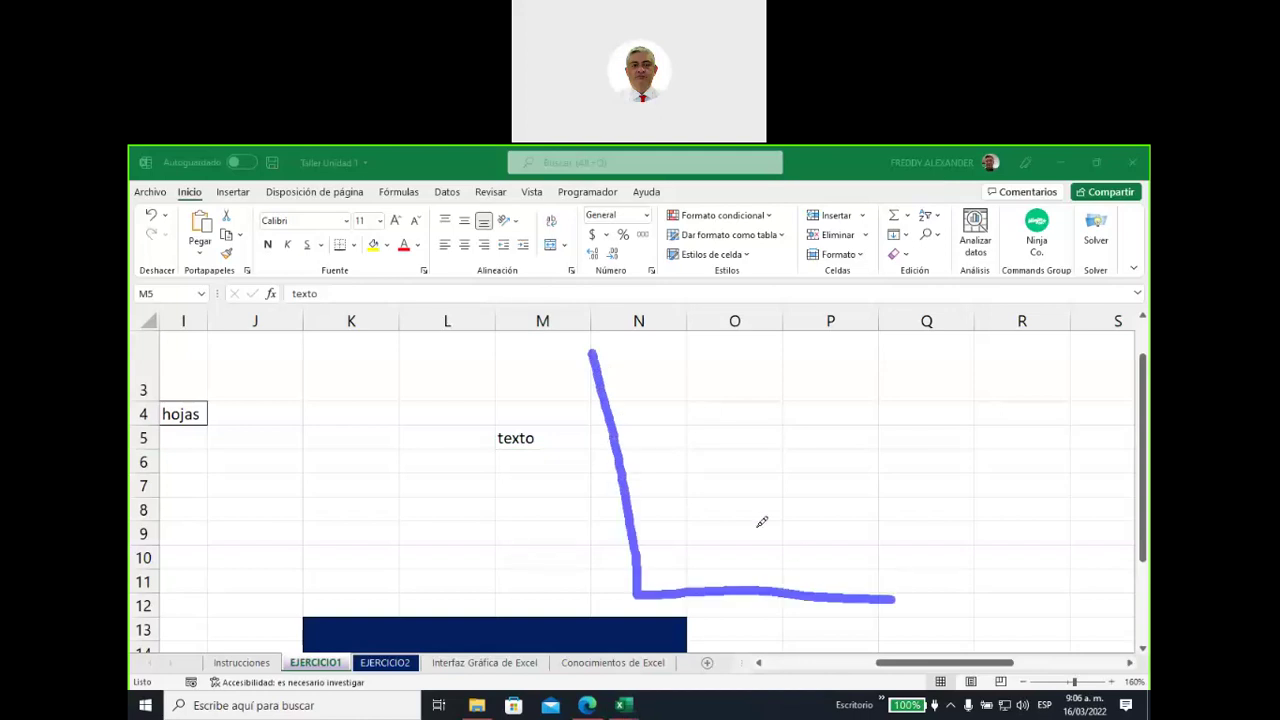
mouse_move(652, 533)
left_mouse_down()
mouse_move(670, 520)
mouse_move(644, 522)
left_mouse_up()
left_click_drag(505, 526, 512, 572)
mouse_move(527, 512)
left_mouse_down()
mouse_move(537, 566)
mouse_move(557, 532)
mouse_move(580, 556)
mouse_move(592, 528)
mouse_move(615, 552)
left_mouse_up()
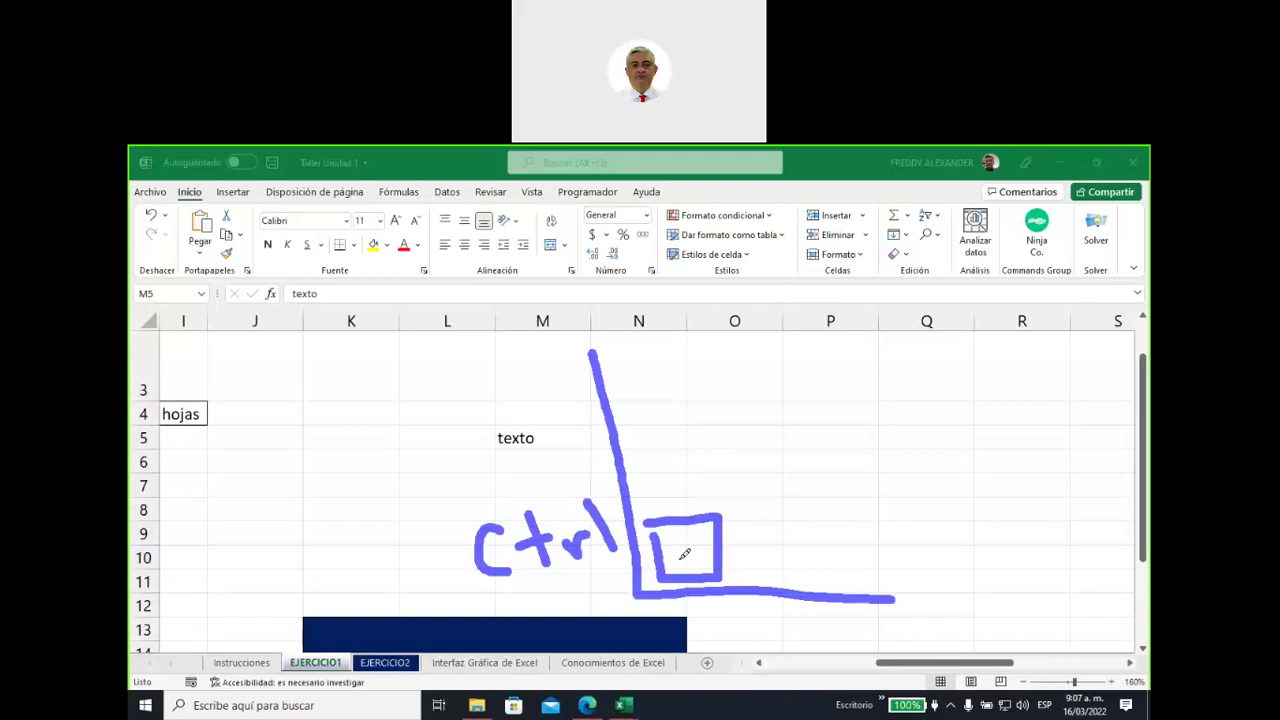
mouse_move(866, 388)
left_mouse_down()
mouse_move(877, 429)
mouse_move(934, 446)
mouse_move(946, 389)
mouse_move(878, 380)
mouse_move(881, 426)
mouse_move(916, 388)
left_mouse_up()
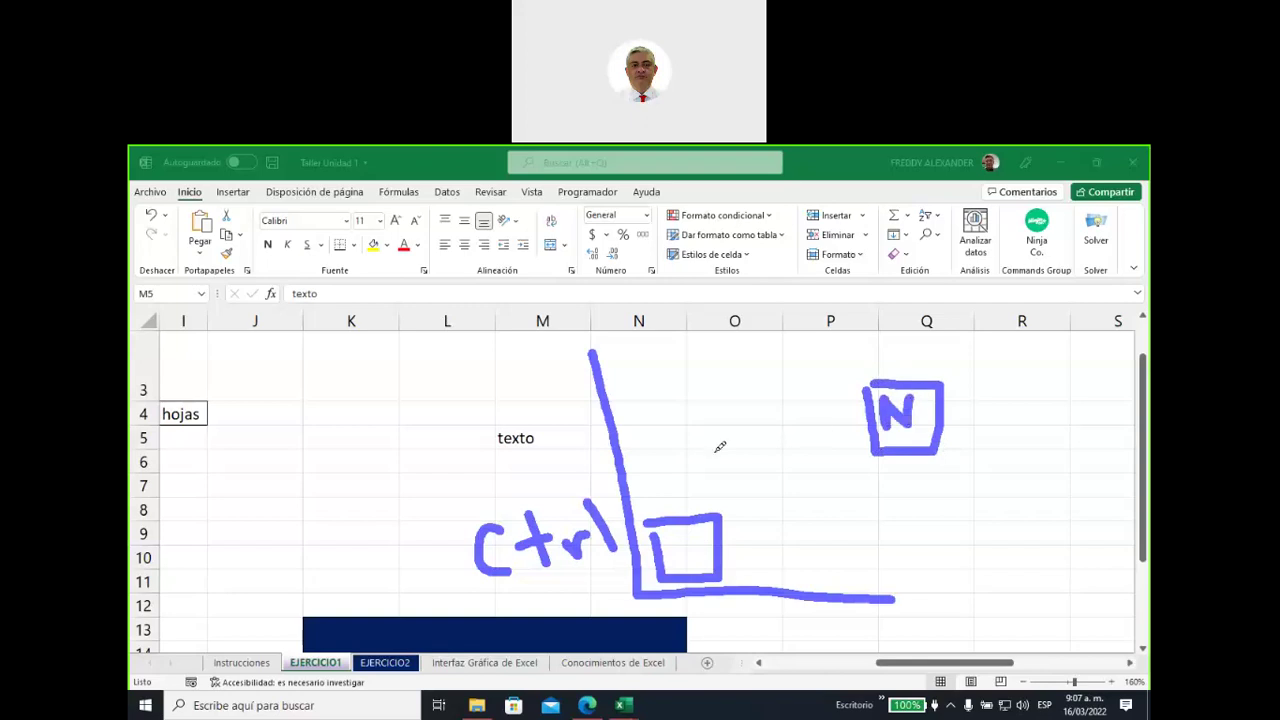
Draw arrows to the handwritten Ctrl and boxed N, box texto, then clear the ink
mouse_move(404, 430)
left_mouse_down()
mouse_move(476, 503)
mouse_move(416, 503)
left_mouse_up()
mouse_move(752, 326)
left_mouse_down()
mouse_move(852, 392)
mouse_move(834, 395)
left_mouse_up()
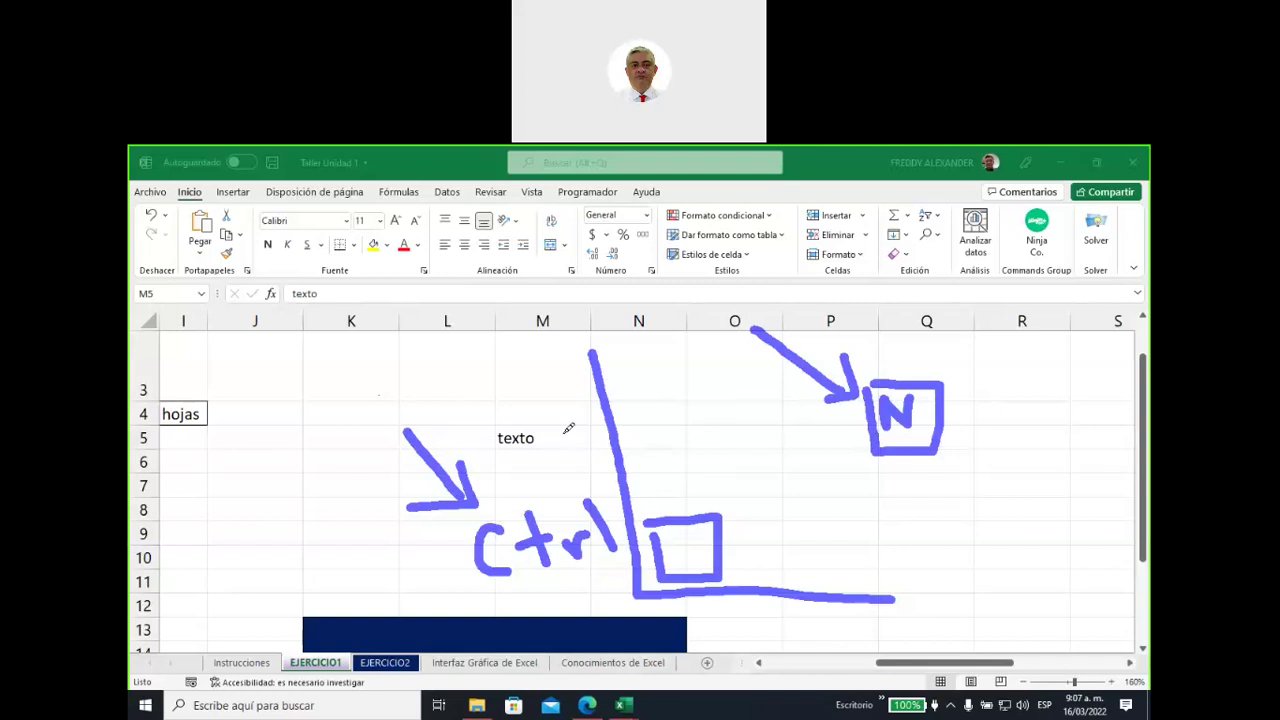
mouse_move(591, 418)
left_mouse_down()
mouse_move(497, 424)
mouse_move(595, 424)
left_mouse_up()
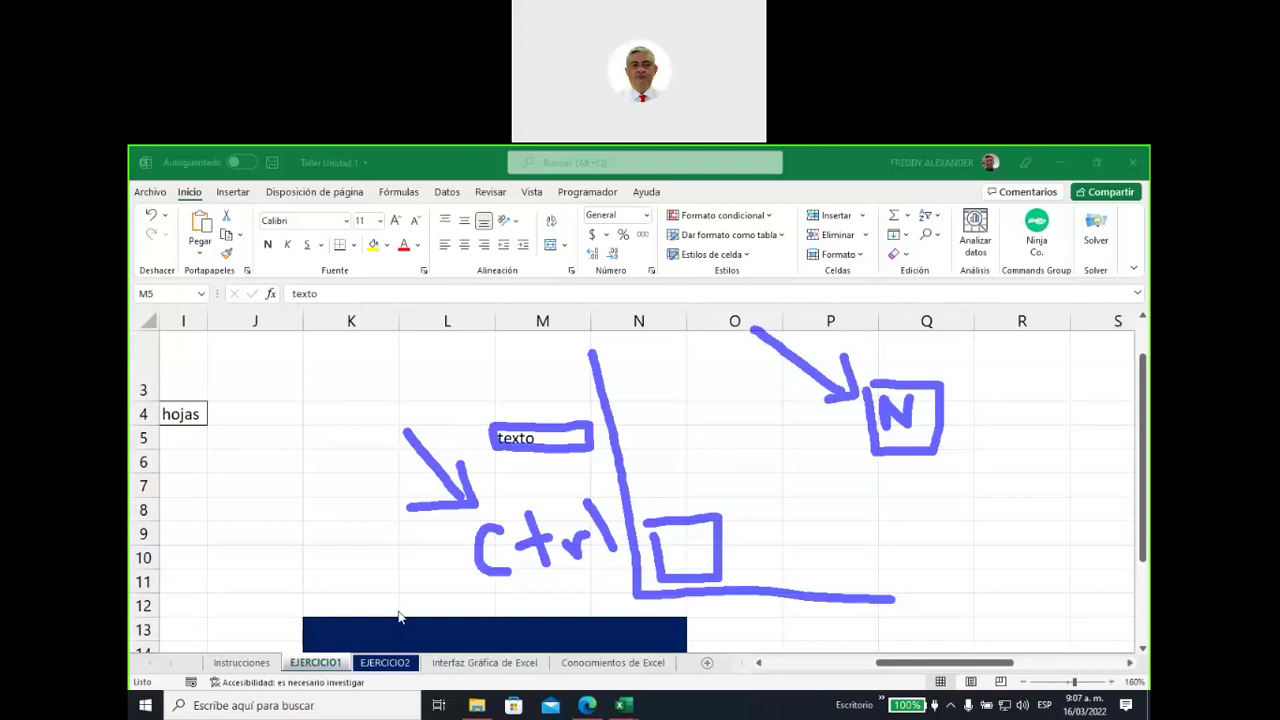
key("Escape")
Toggle texto in M5 between bold and plain using the Bold (N) button and Ctrl+N
left_click(673, 510)
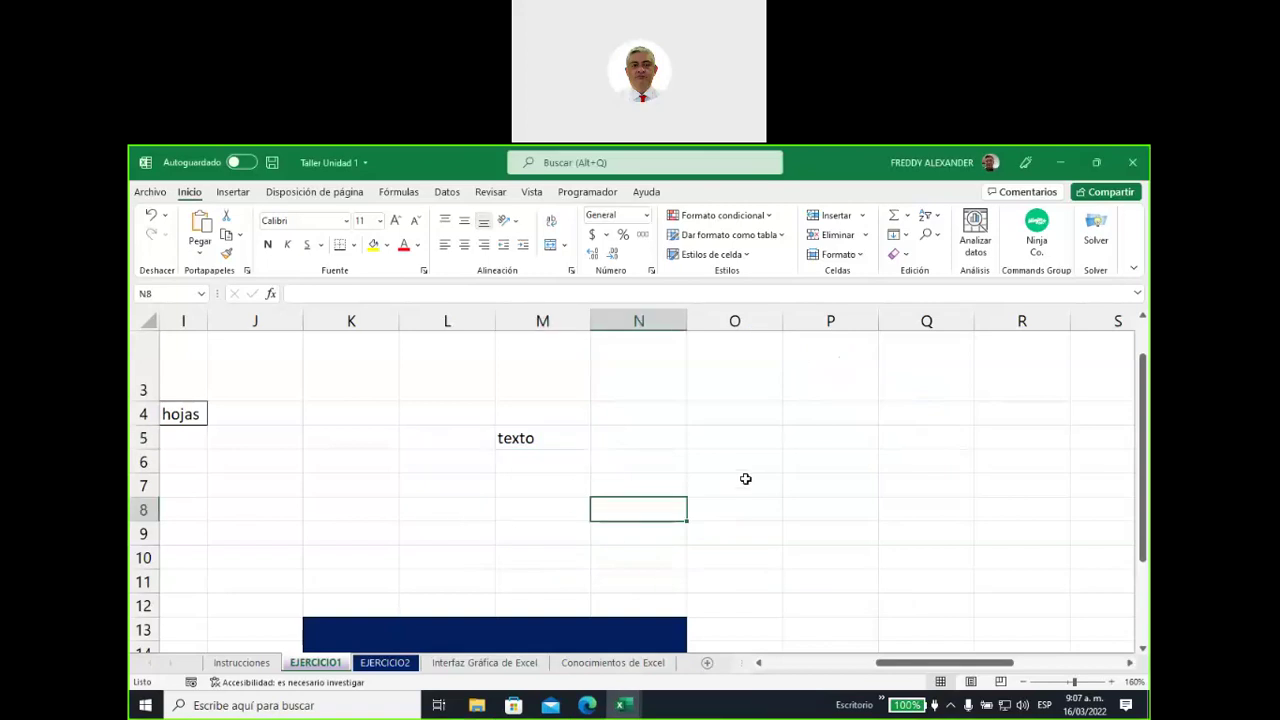
left_click(545, 438)
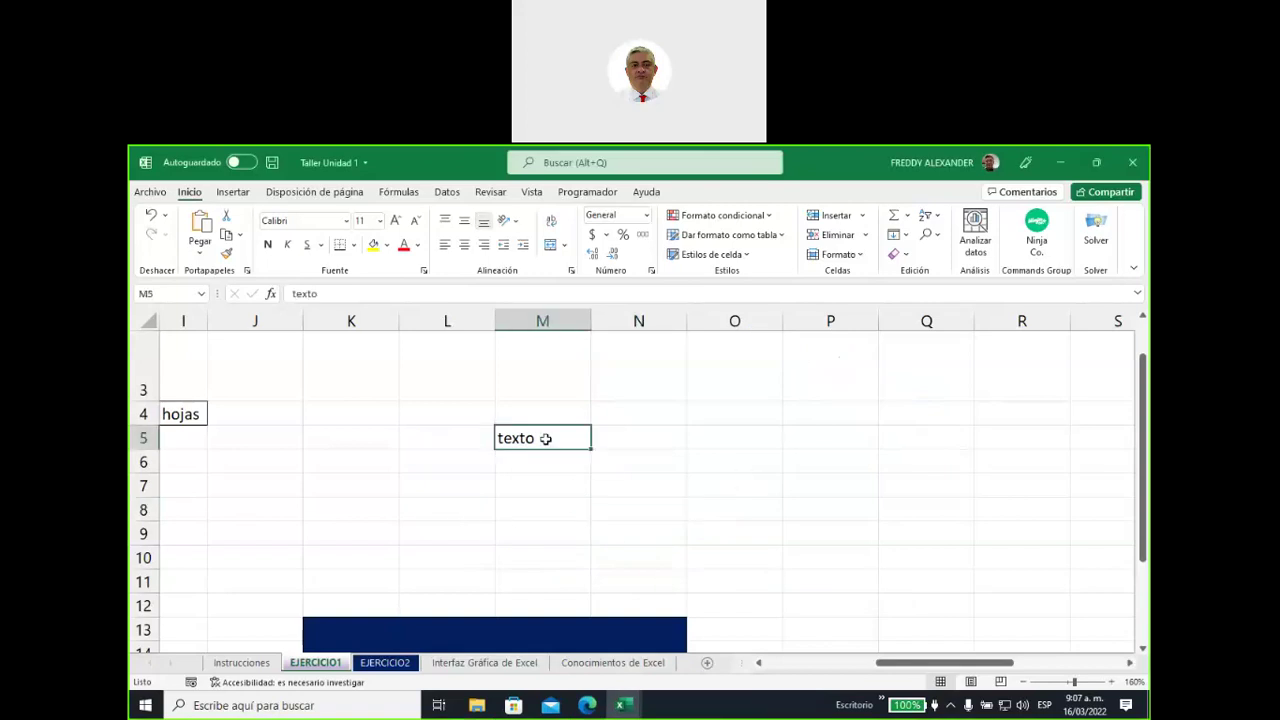
left_click(268, 245)
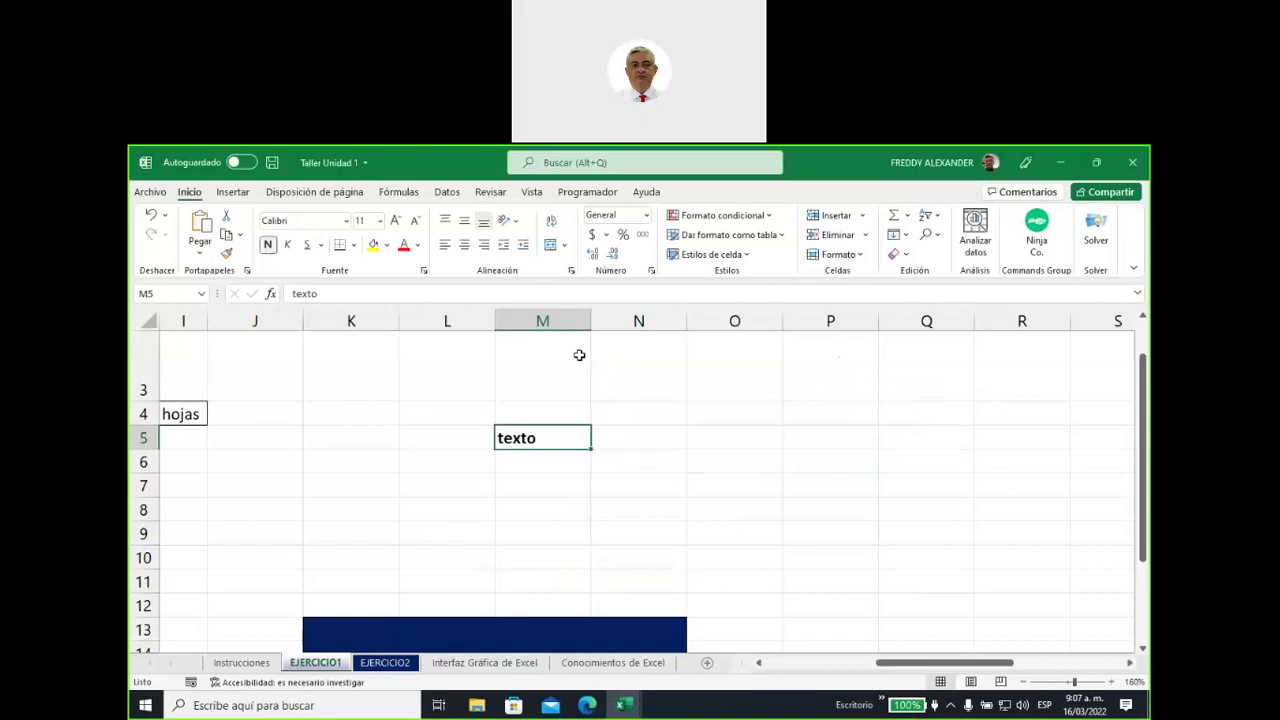
left_click(612, 443)
left_click(528, 436)
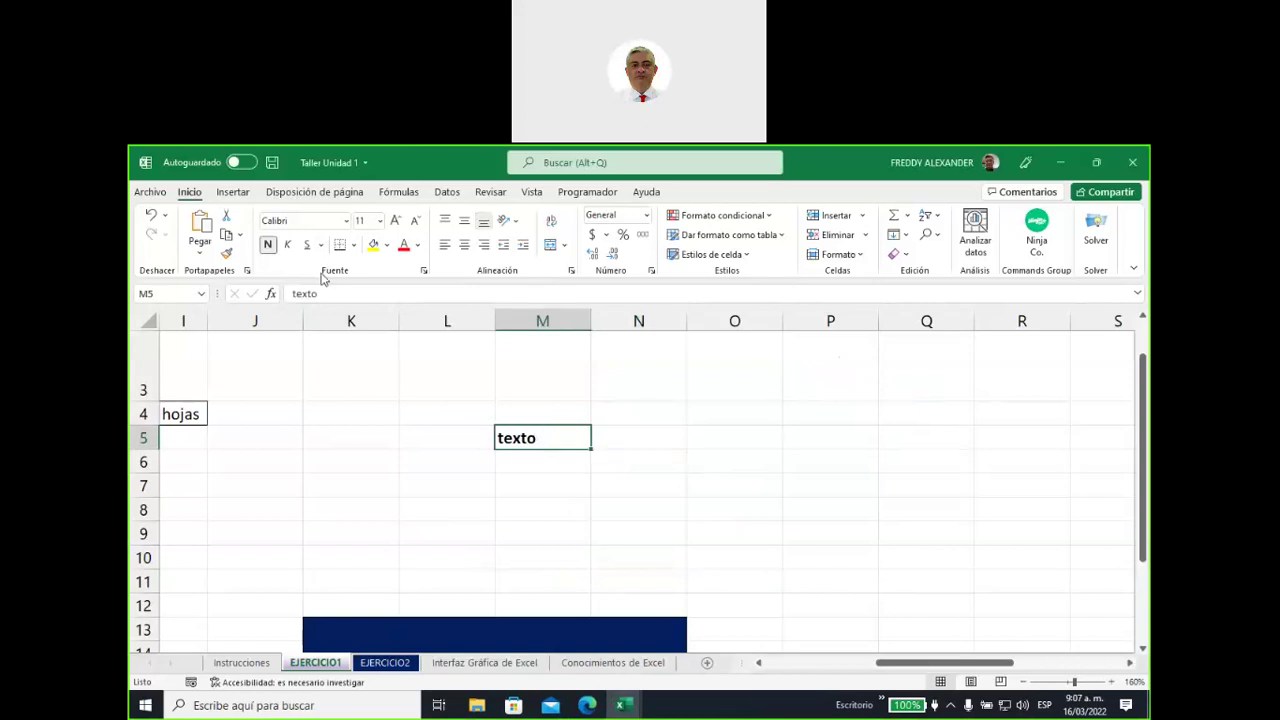
left_click(268, 245)
left_click(652, 435)
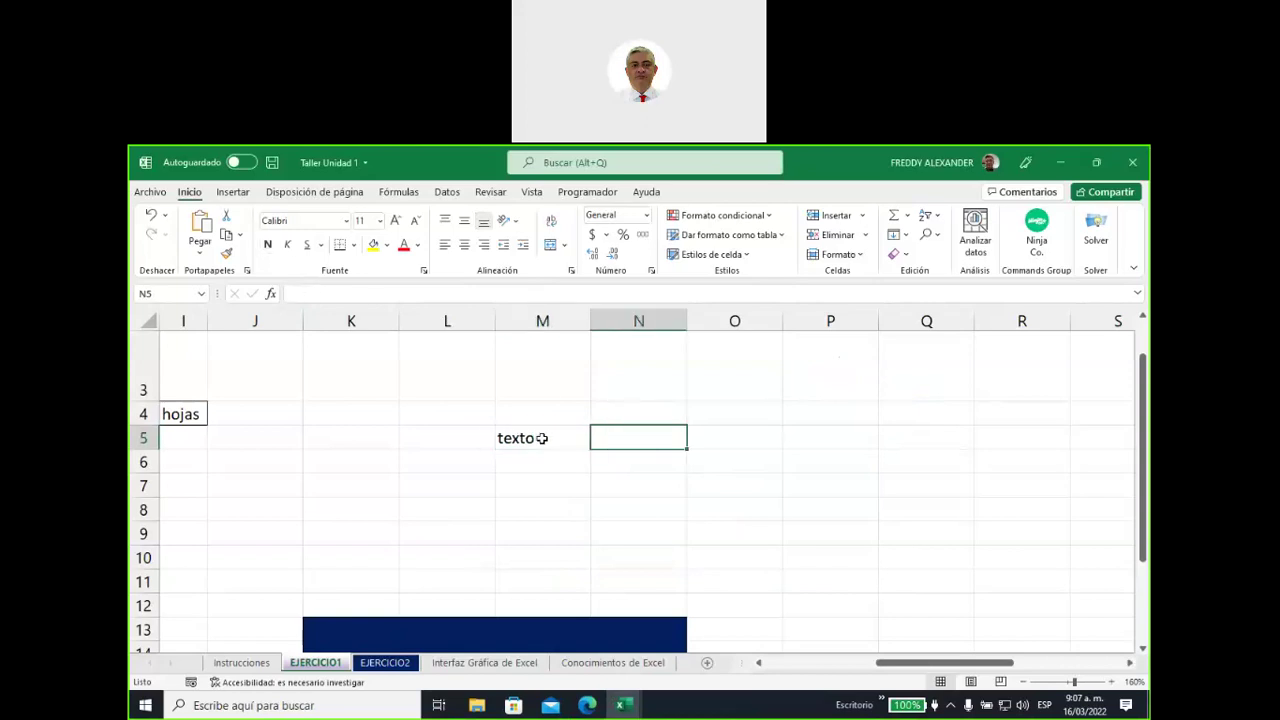
left_click(542, 437)
left_click(268, 246)
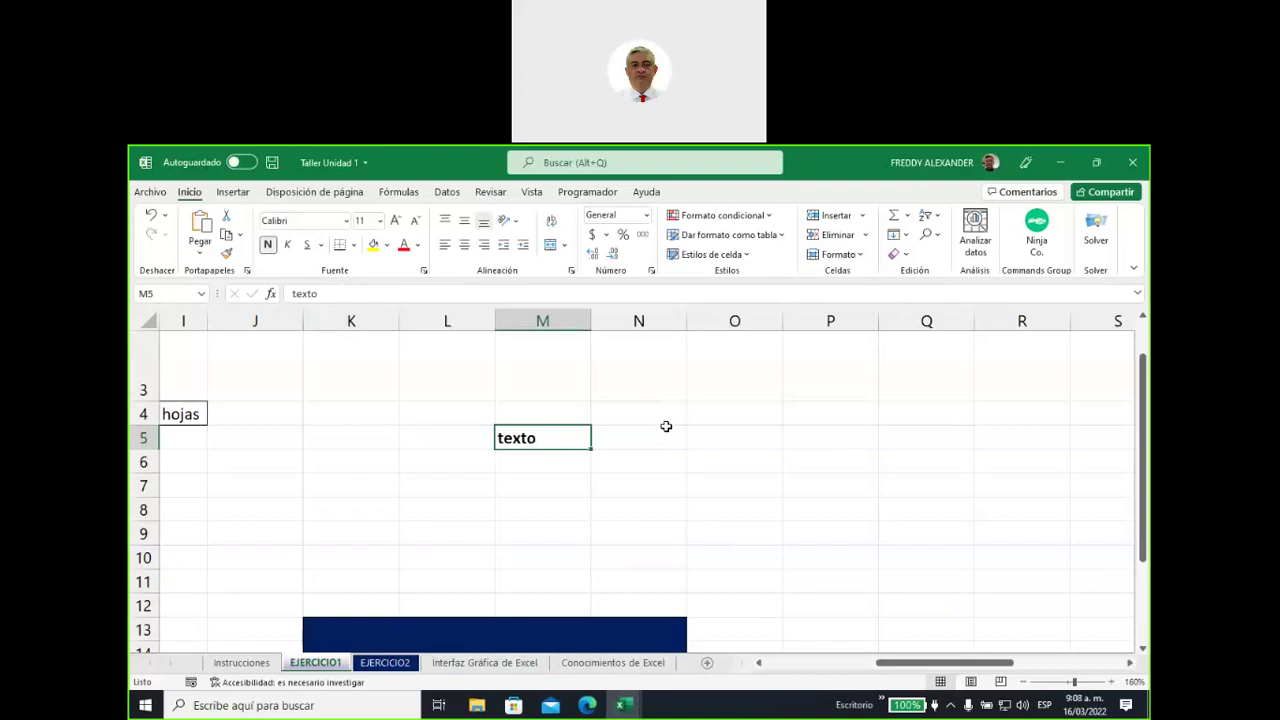
left_click(268, 245)
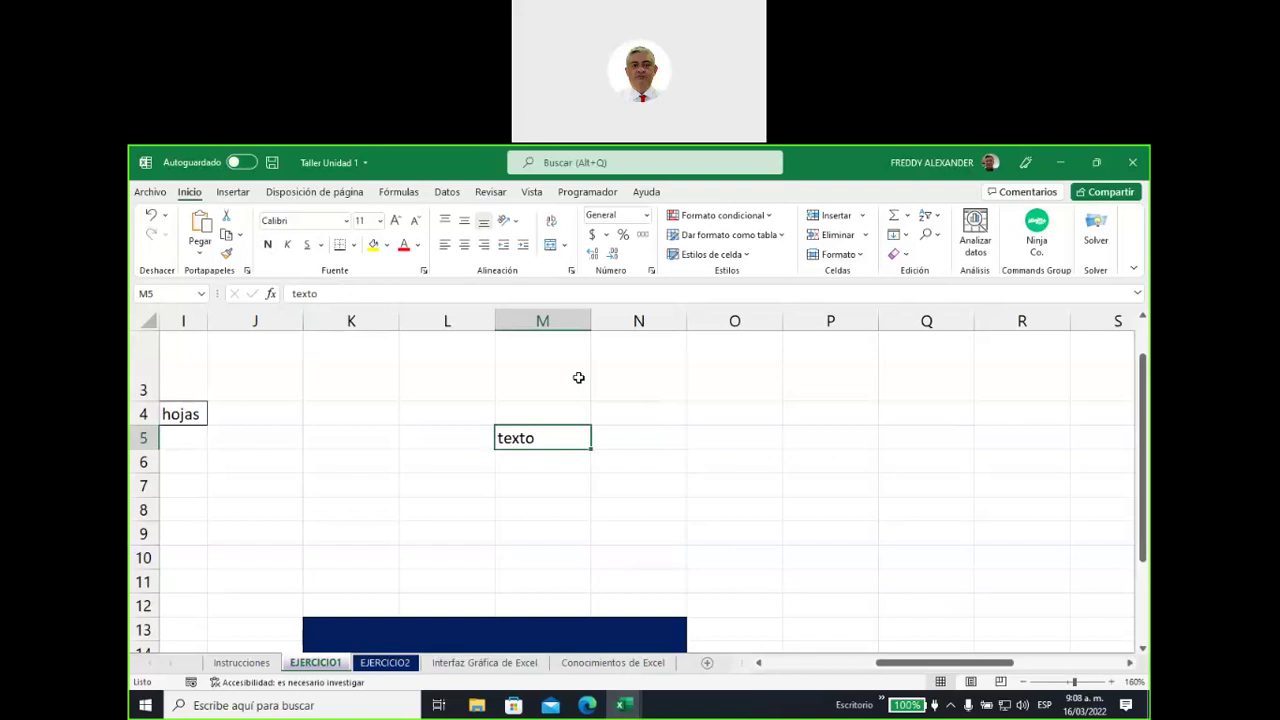
key("ctrl+n")
key("ctrl+n")
key("ctrl+n")
key("ctrl+n")
key("ctrl+n")
key("ctrl+n")
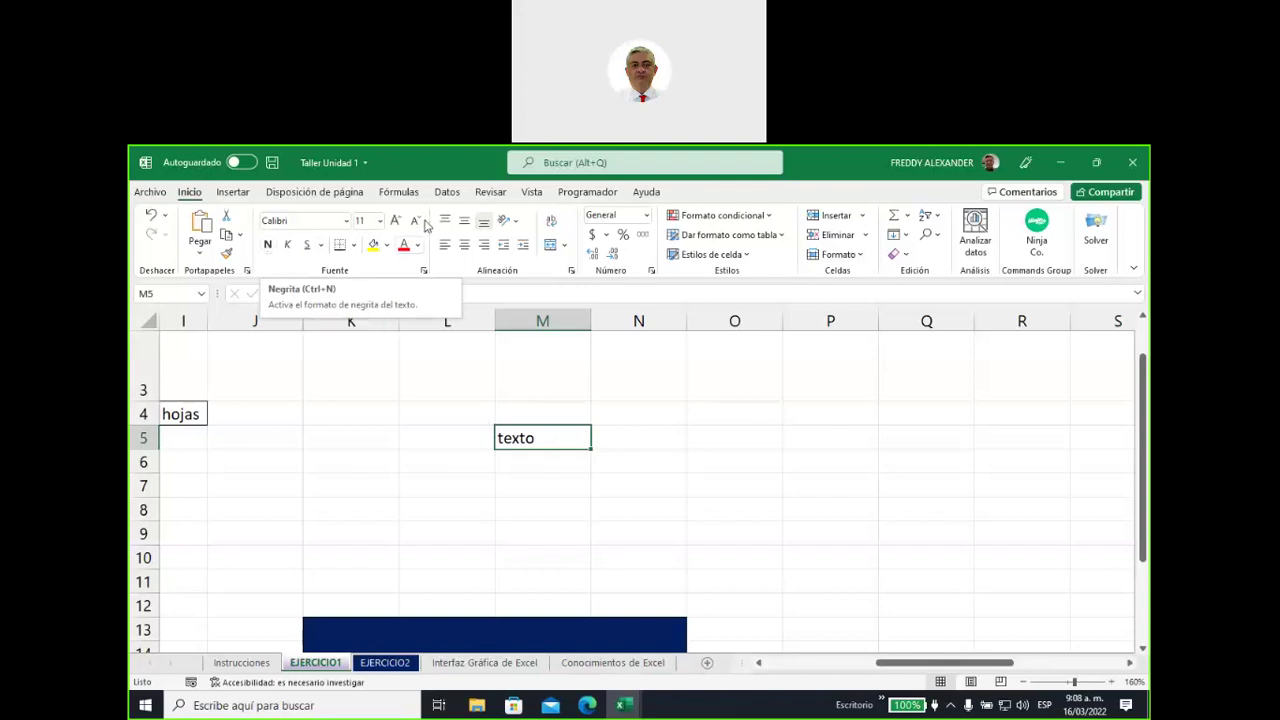
Show the Datos tab's sorting and filtering tools, then click back into the sheet
left_click(447, 196)
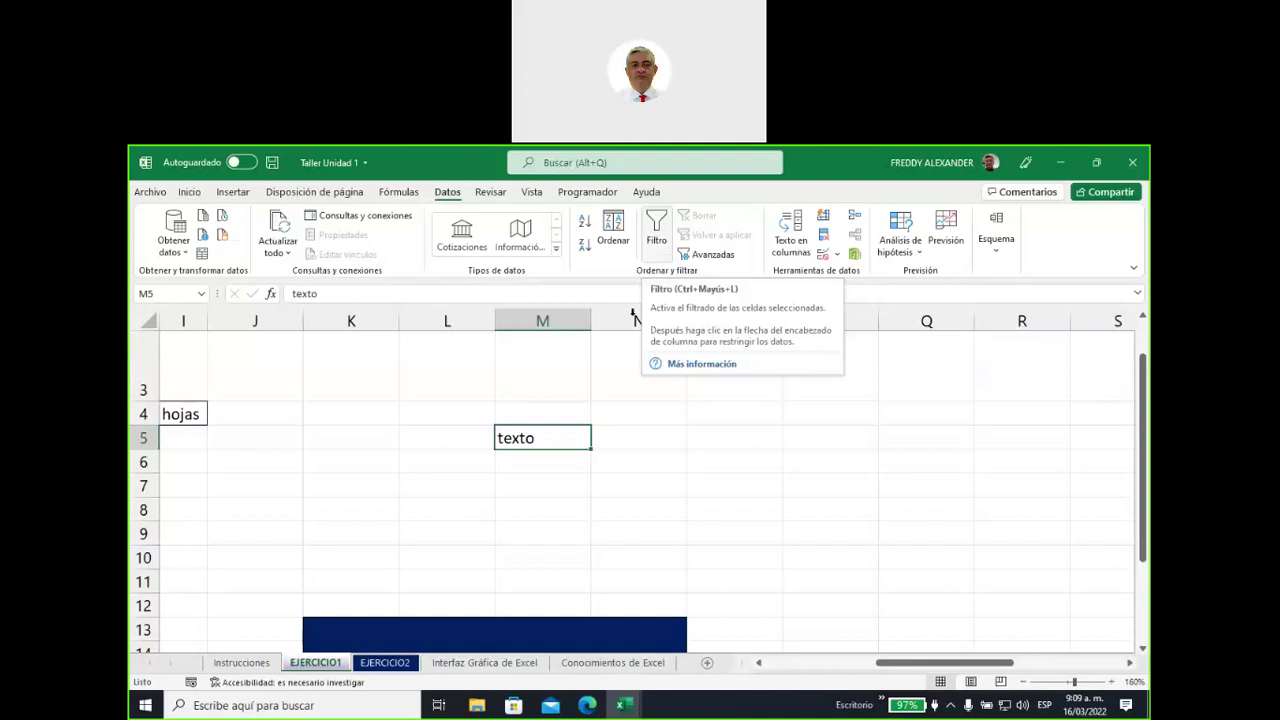
left_click(628, 427)
left_click(550, 433)
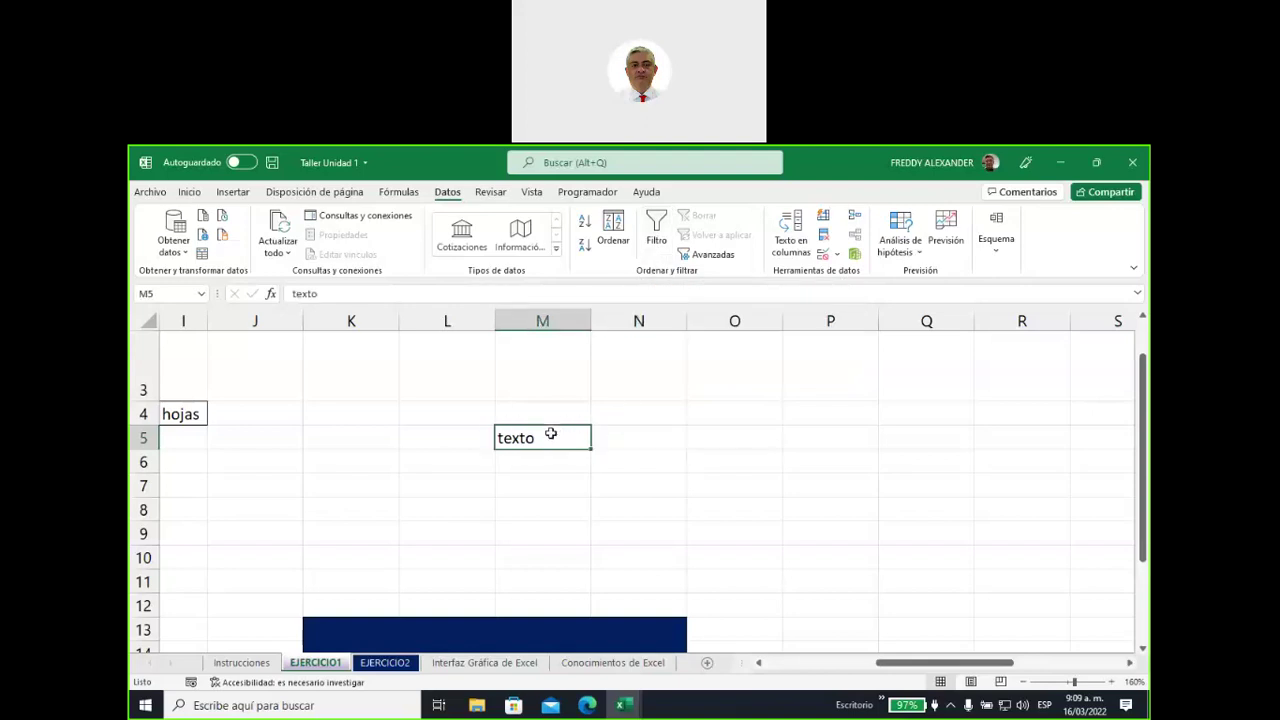
In Edge, add a new tab, scroll the Fundamentación PDFs, then switch to the blank tab
left_click(587, 707)
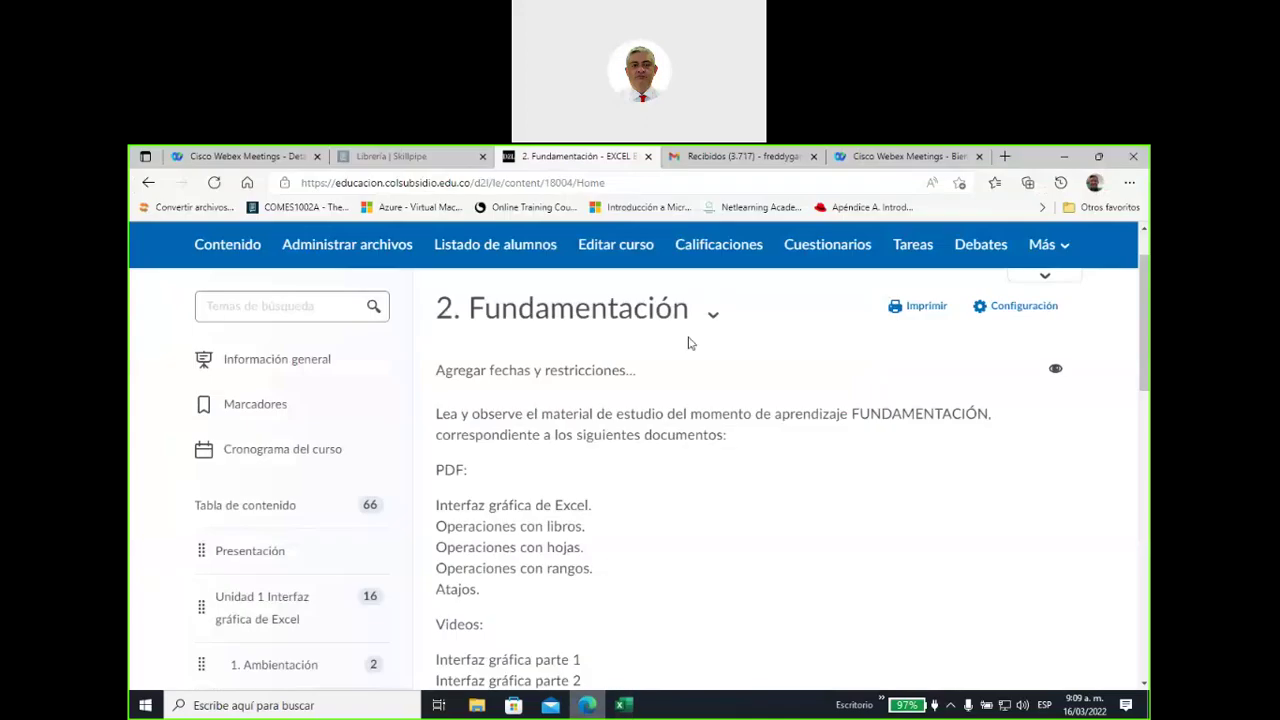
left_click(1005, 156)
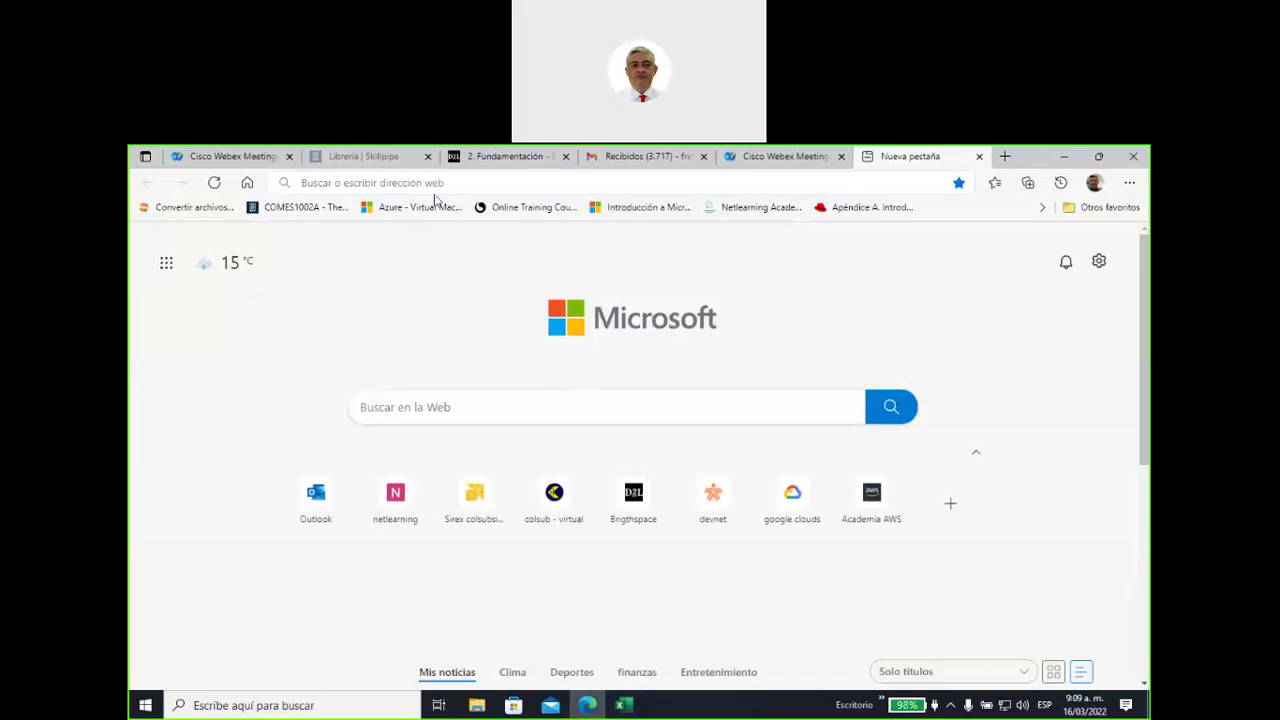
left_click(493, 165)
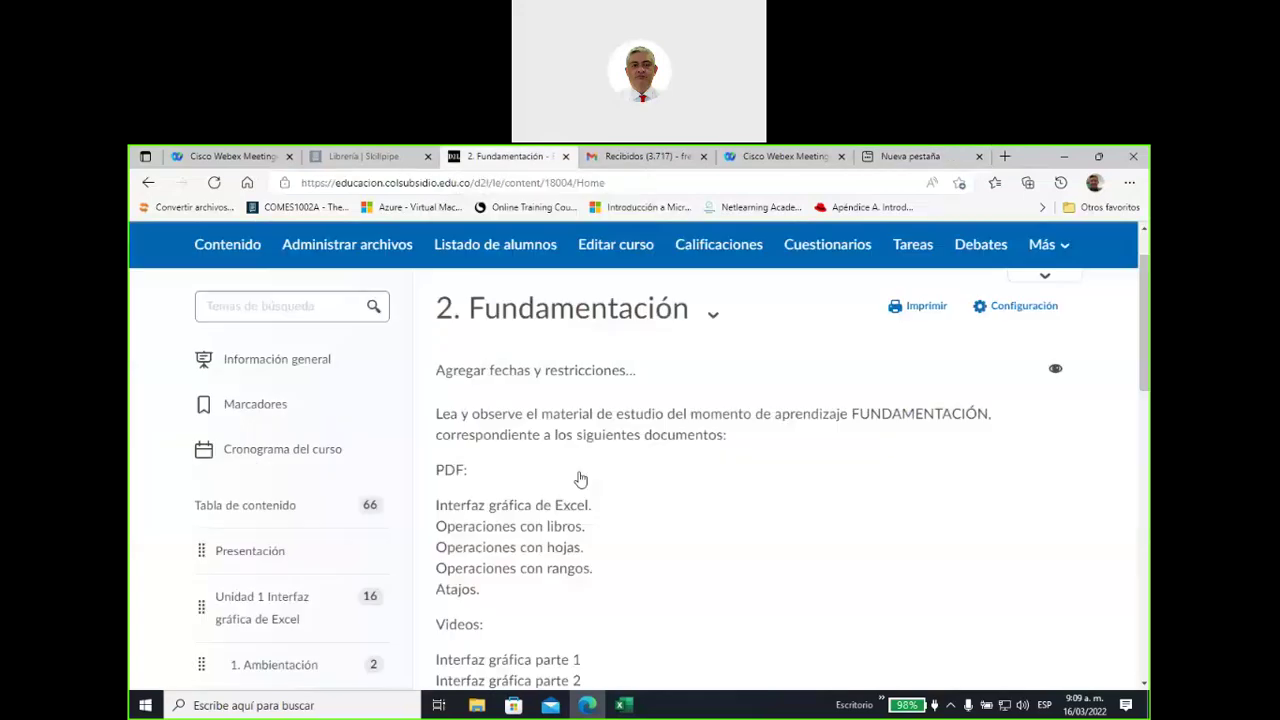
scroll(584, 484, "down", 3)
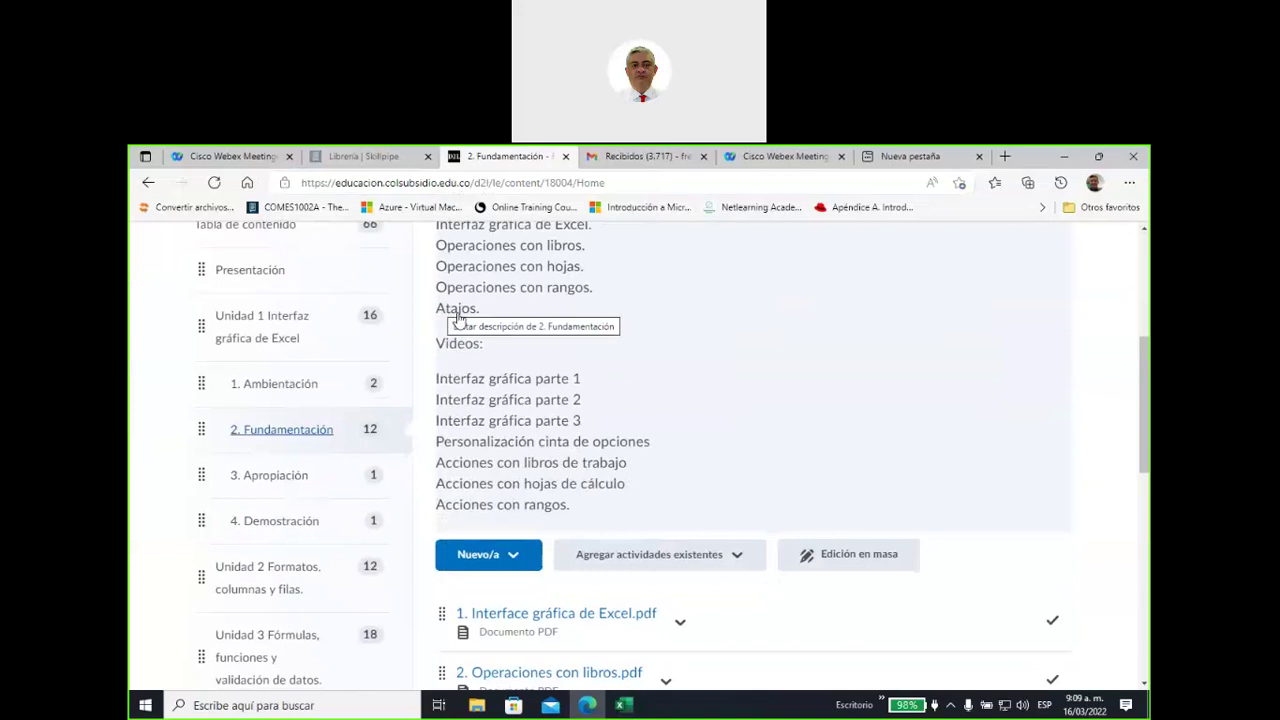
scroll(609, 366, "down", 4)
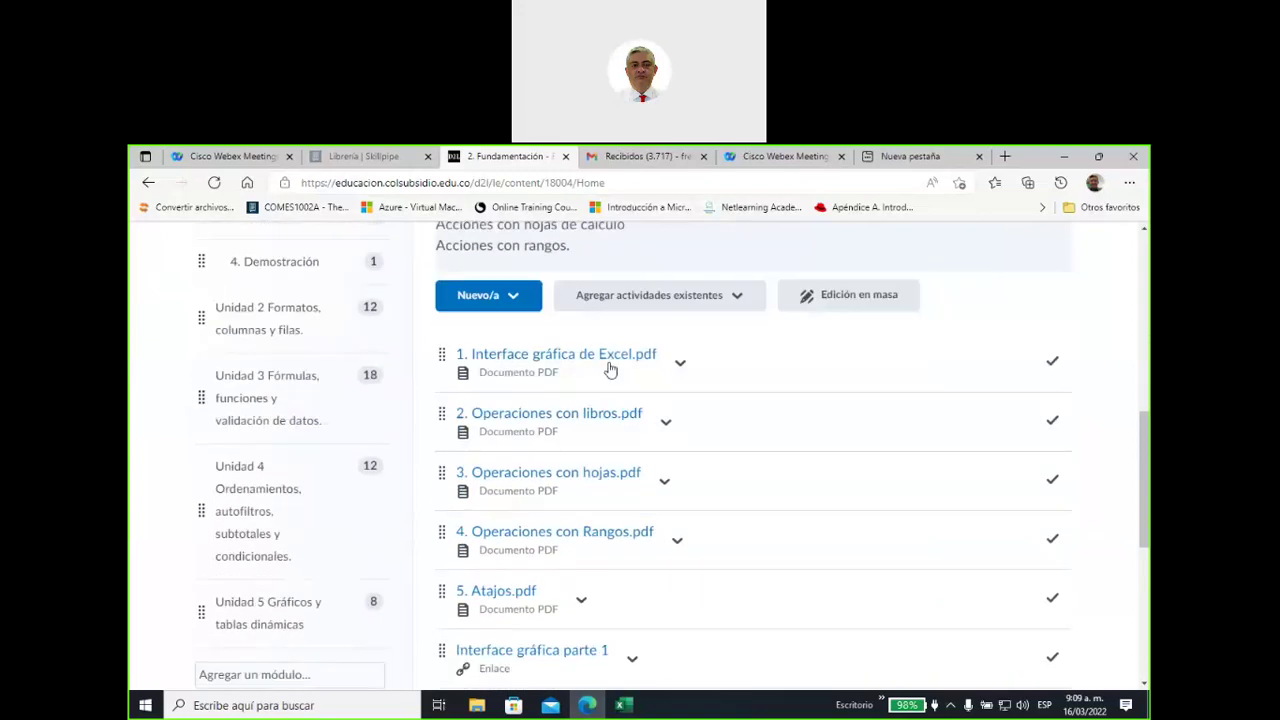
scroll(609, 370, "down", 1)
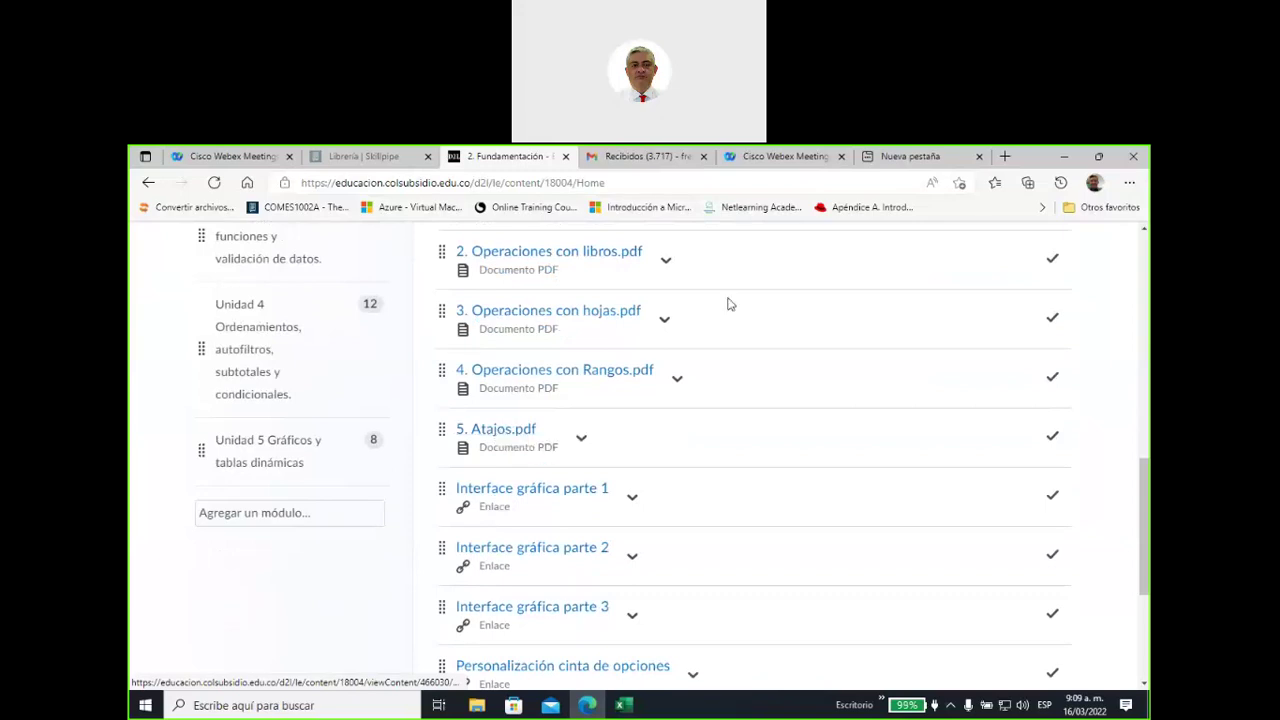
left_click(903, 163)
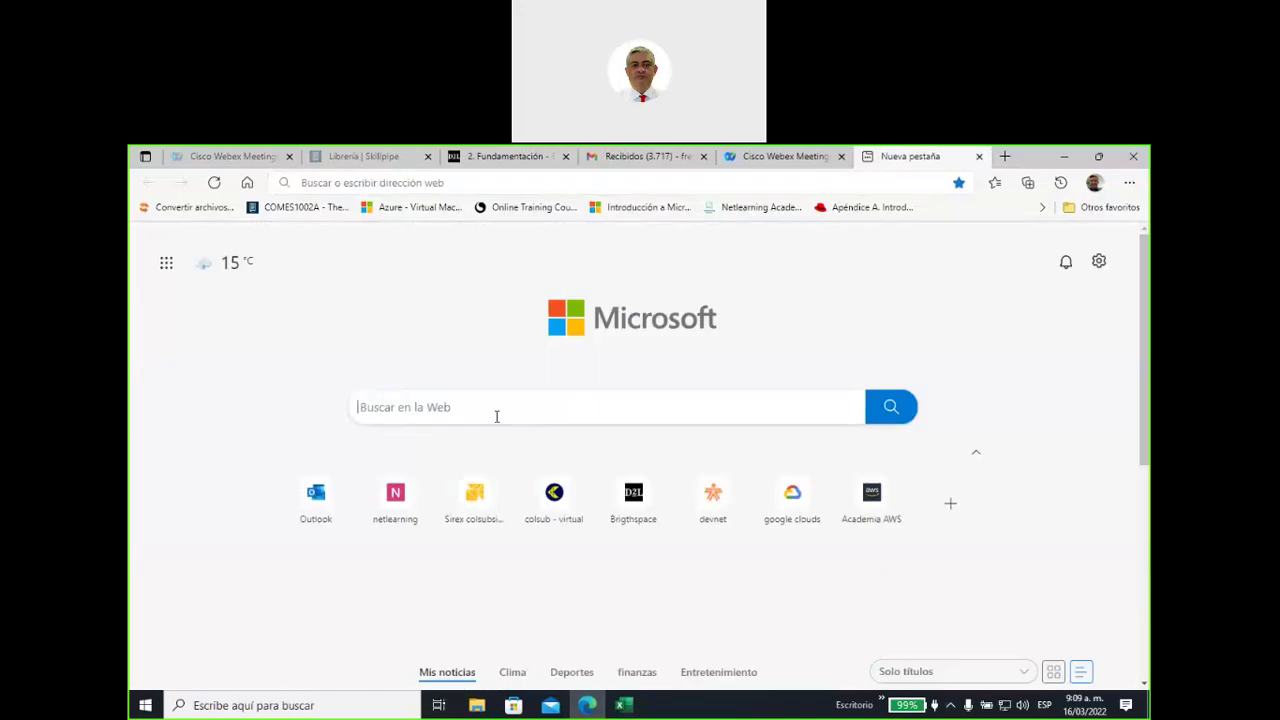
Search for 'metodo abreviado del teclado en excel' and scroll the results
type("metodo ")
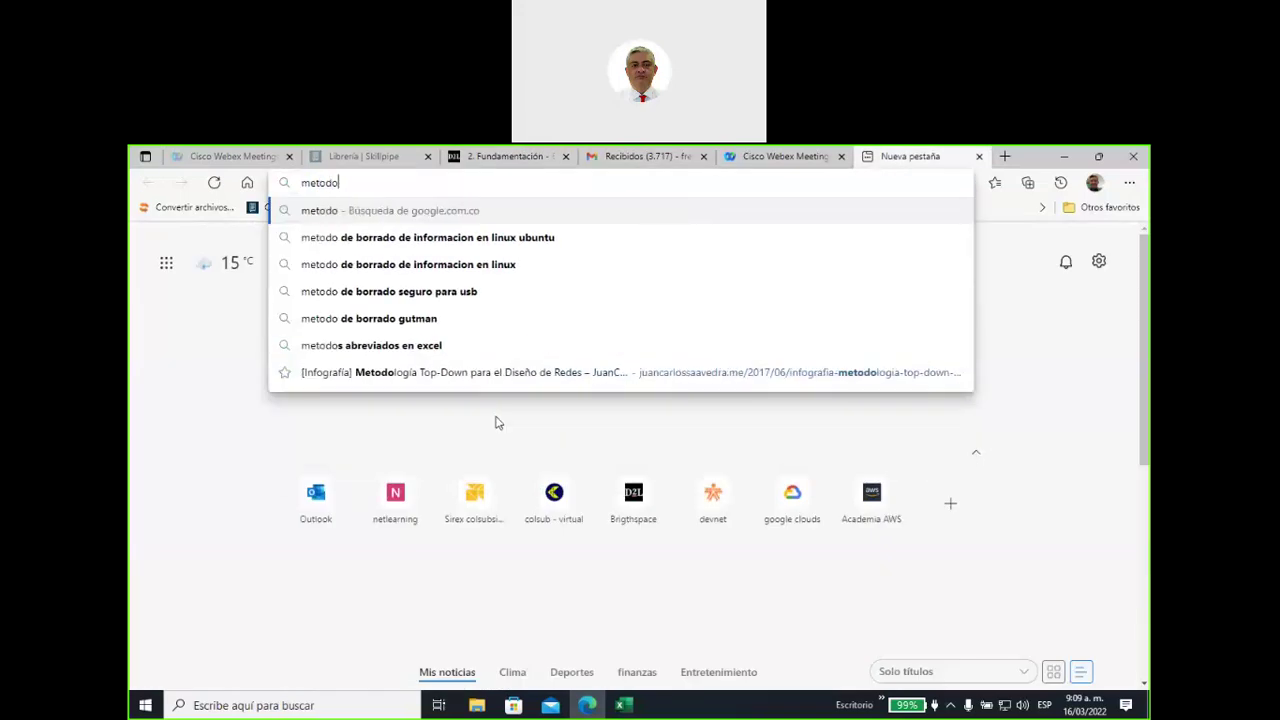
type("abreviado ")
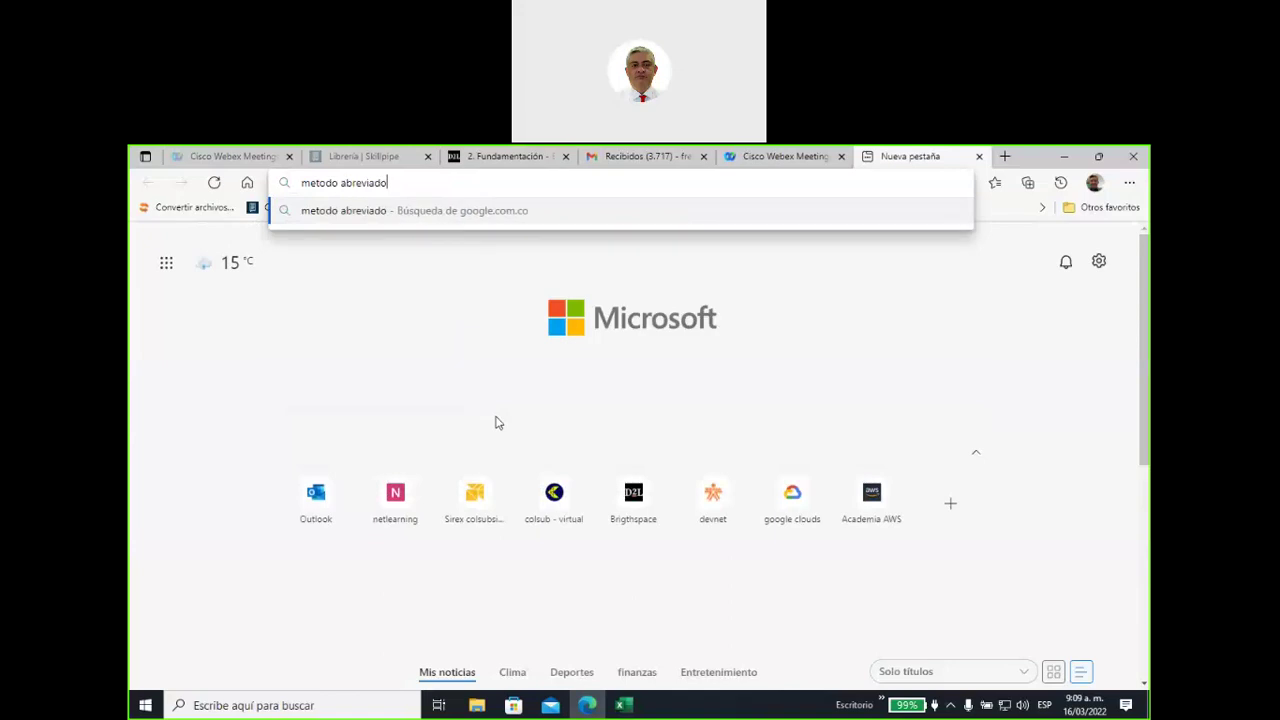
type("del teclado")
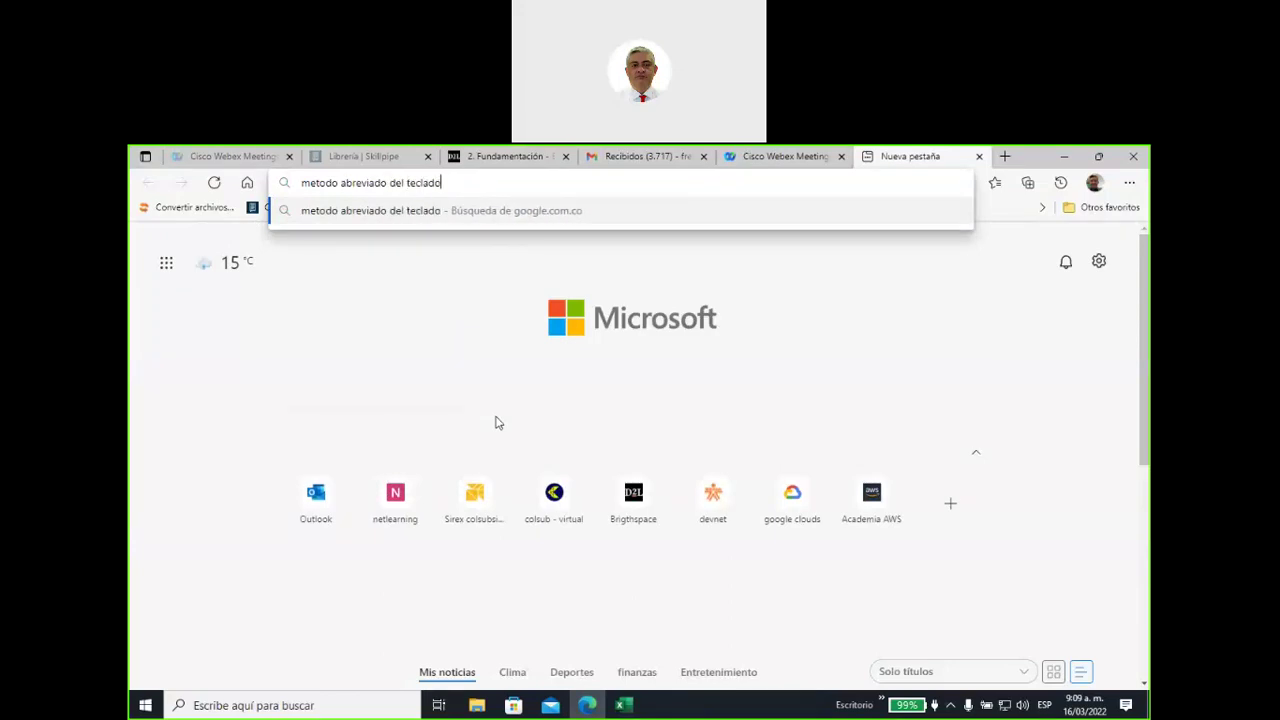
type(" en excel")
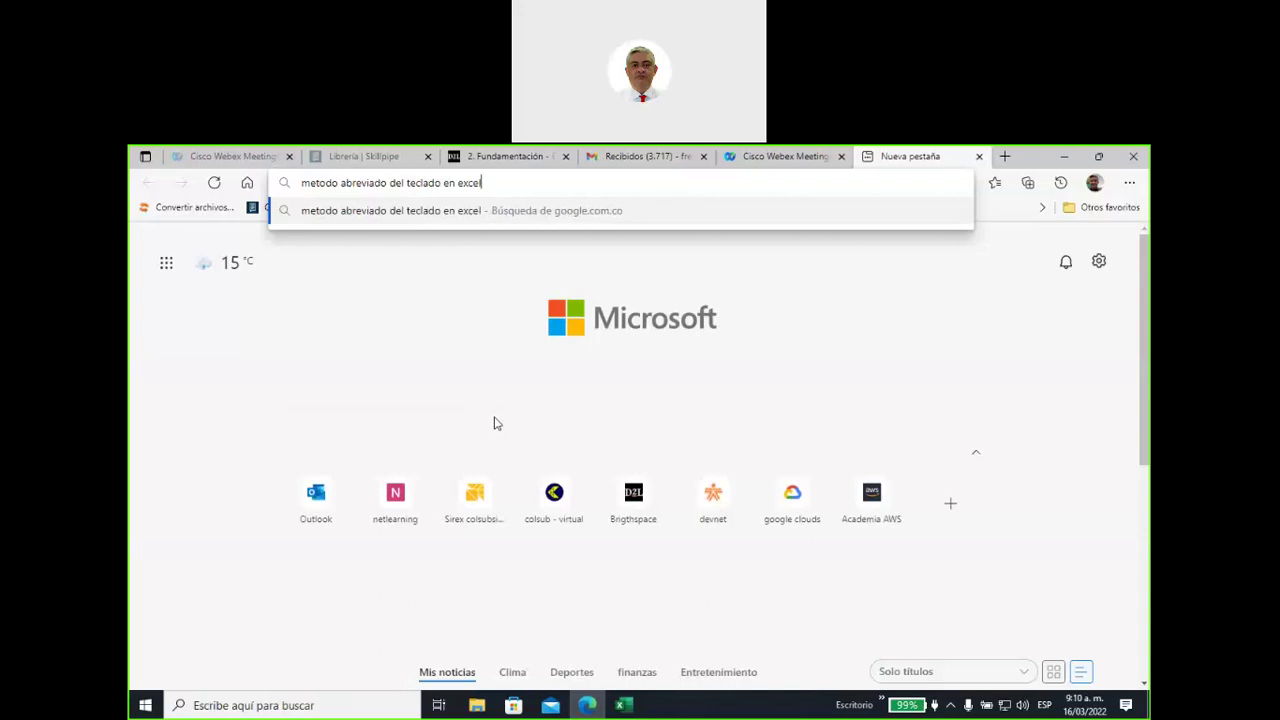
key("Return")
scroll(447, 370, "down", 1)
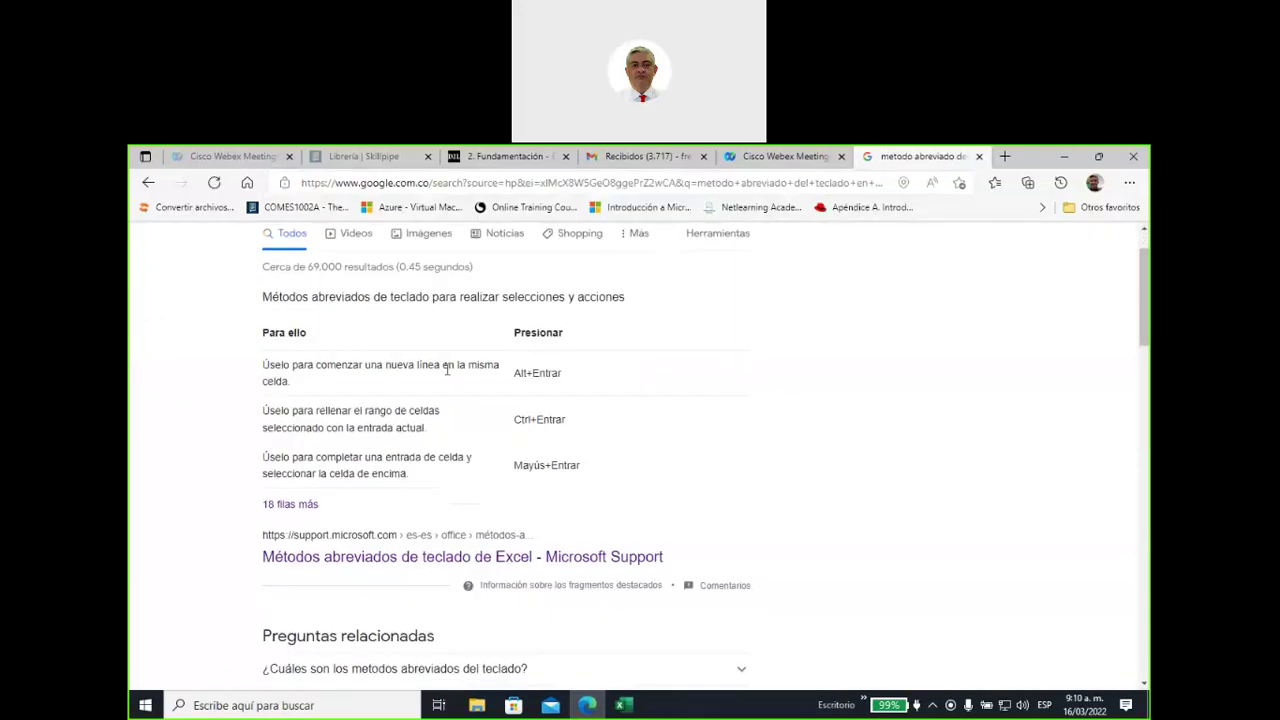
scroll(447, 370, "down", 2)
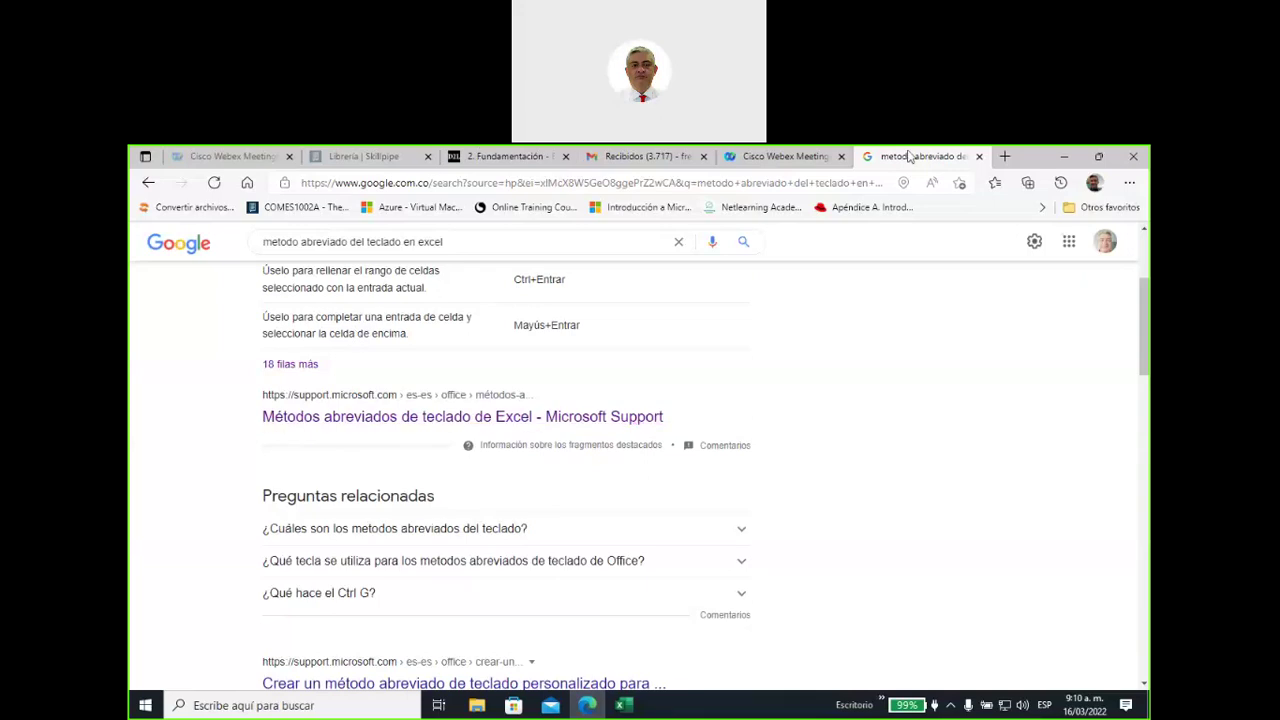
Ink-mark the Microsoft Support keyboard shortcuts result, then clear the ink
mouse_move(203, 350)
left_mouse_down()
mouse_move(262, 390)
mouse_move(372, 402)
left_mouse_up()
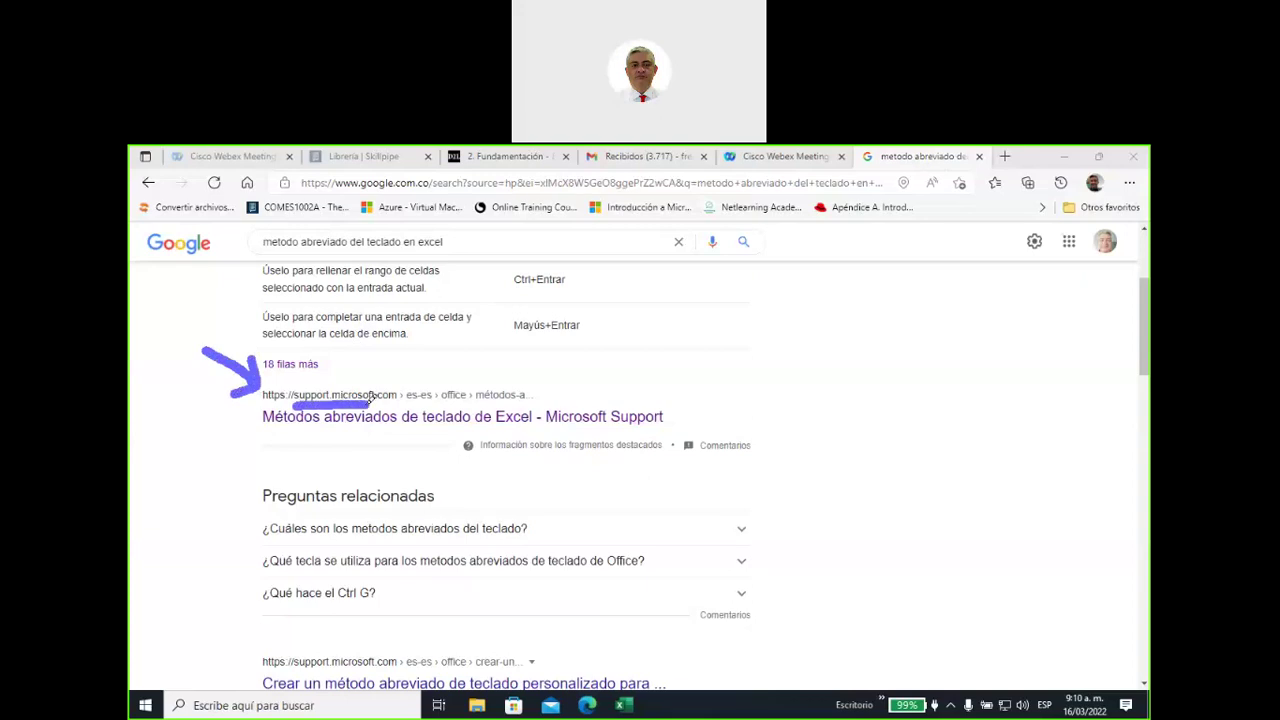
mouse_move(204, 442)
left_mouse_down()
mouse_move(246, 426)
mouse_move(244, 446)
left_mouse_up()
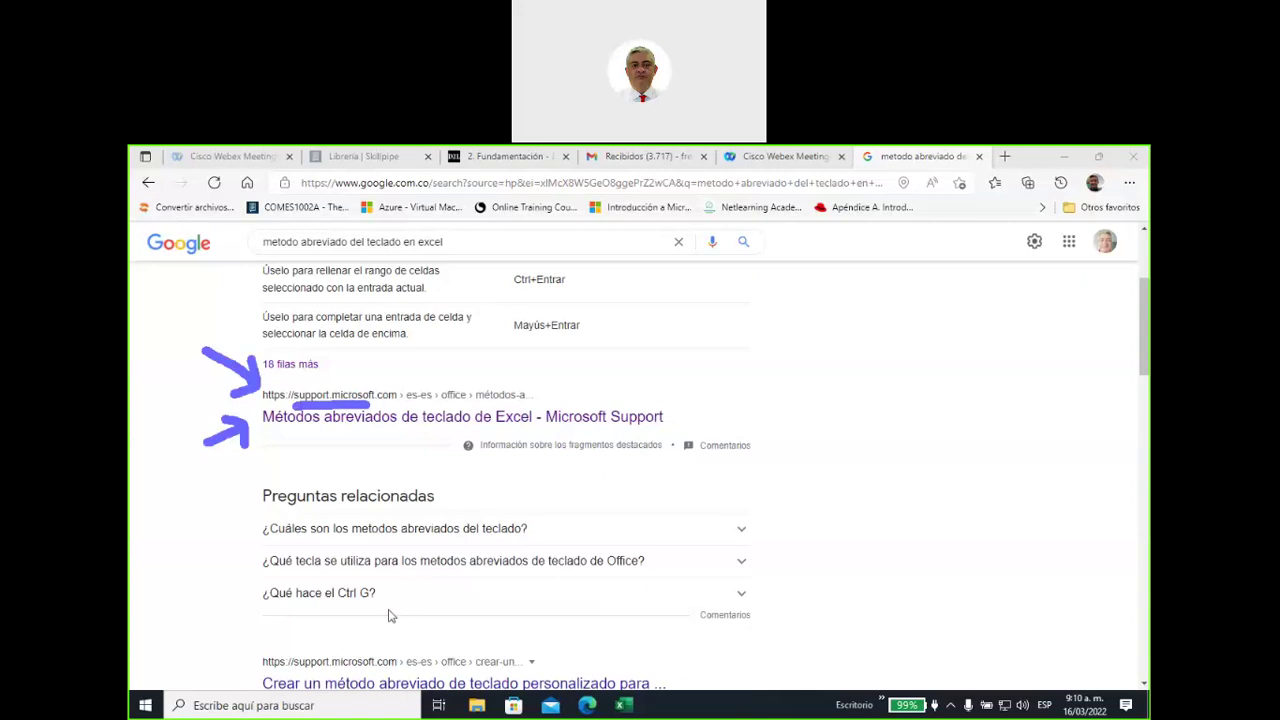
left_click(197, 332)
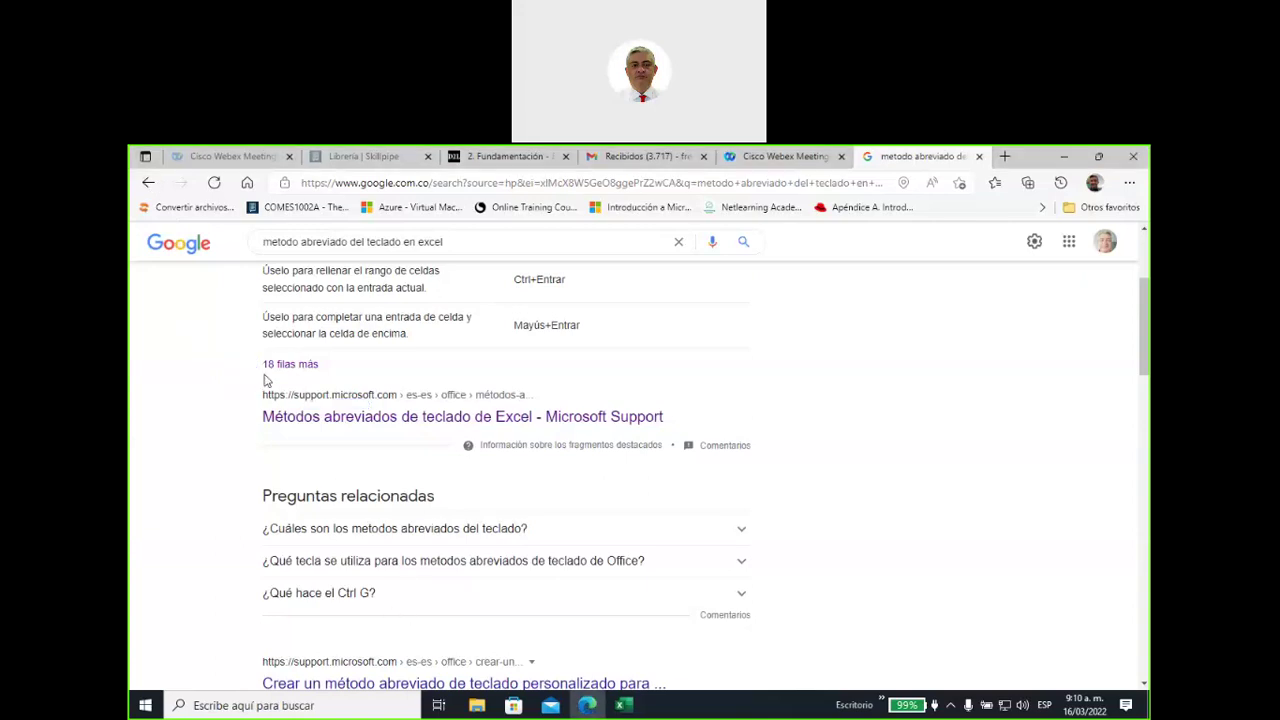
Open the Microsoft Support Excel shortcuts article and ink-mark its breadcrumb, address and title
left_click(358, 417)
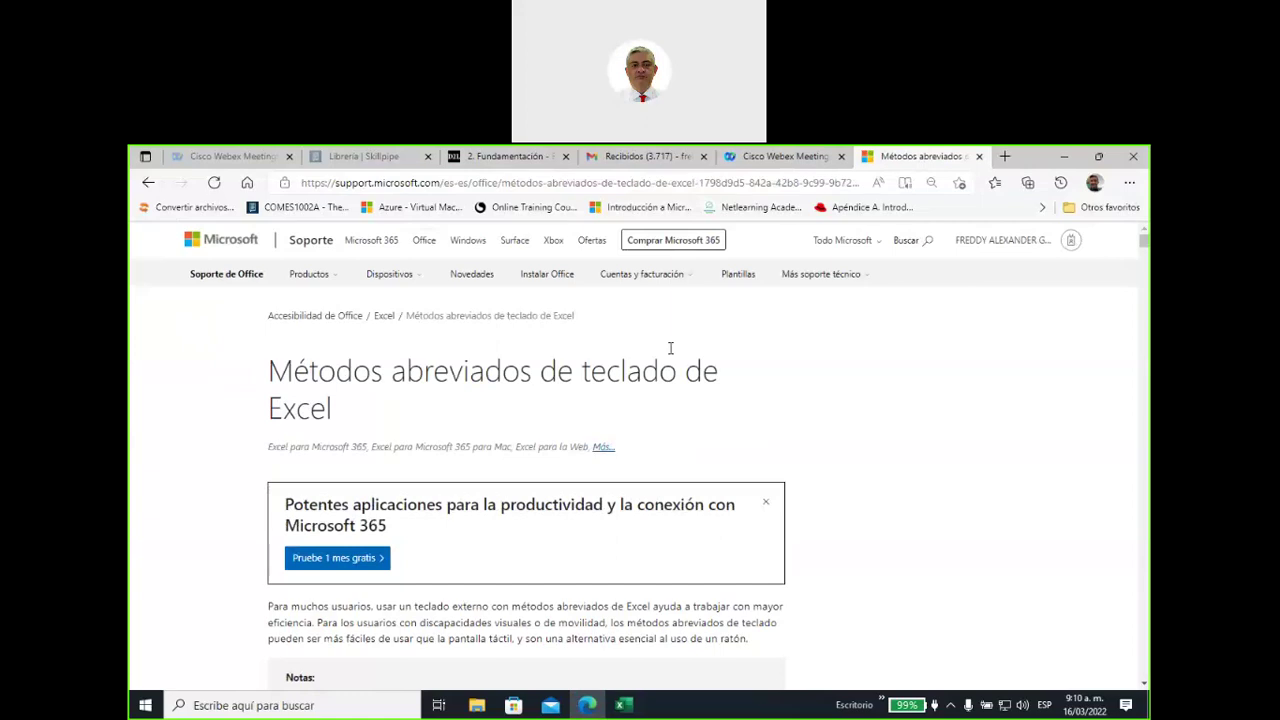
left_click_drag(337, 325, 364, 325)
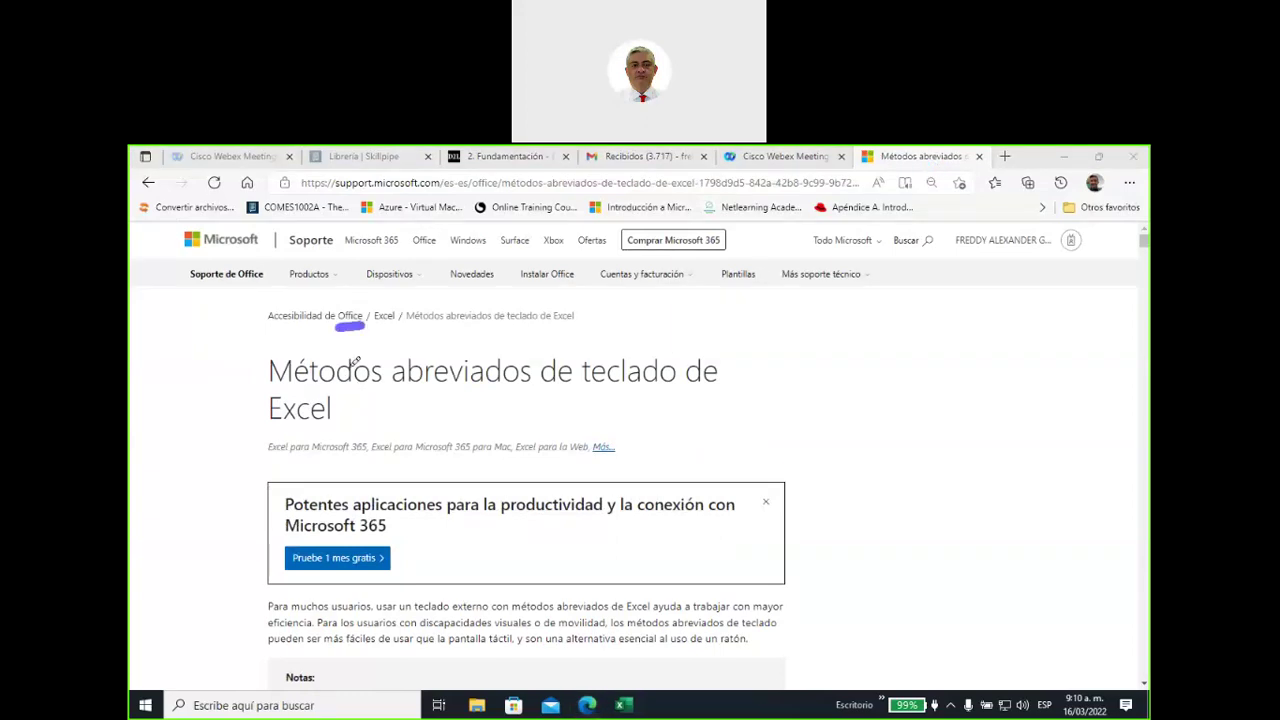
mouse_move(352, 333)
left_mouse_down()
mouse_move(386, 326)
mouse_move(390, 342)
left_mouse_up()
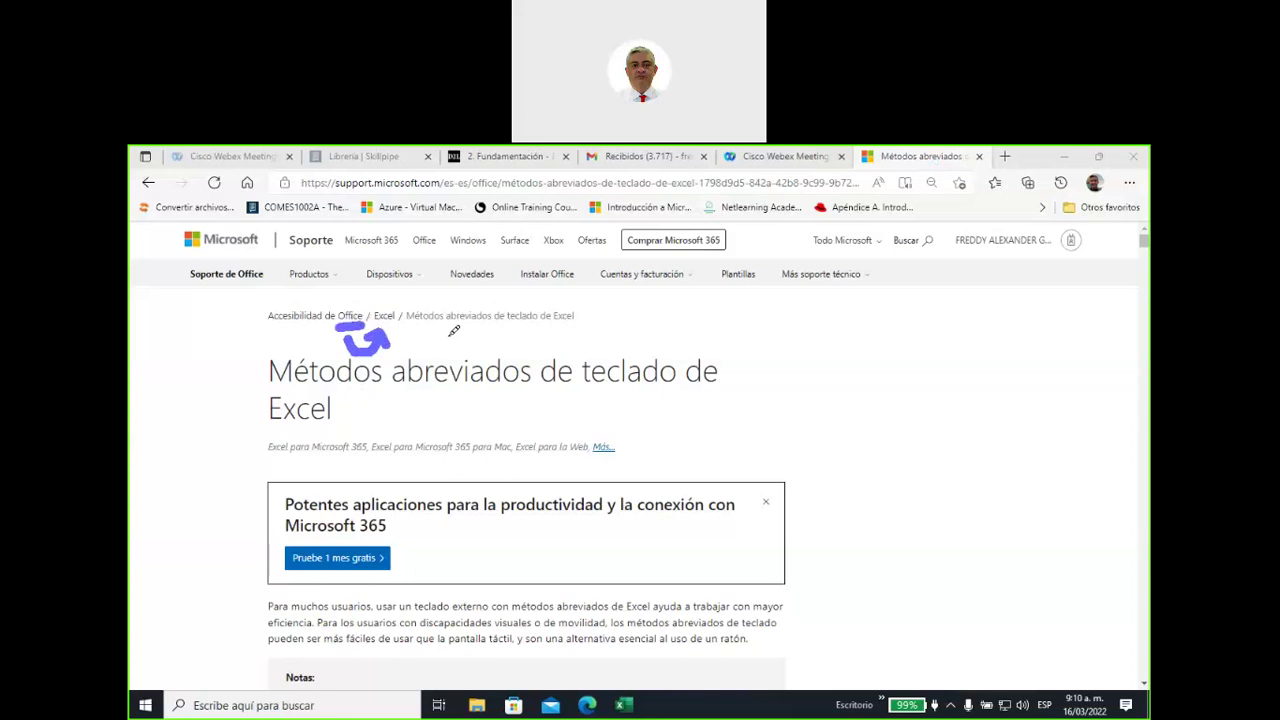
mouse_move(352, 298)
left_mouse_down()
mouse_move(341, 308)
mouse_move(271, 218)
mouse_move(272, 252)
left_mouse_up()
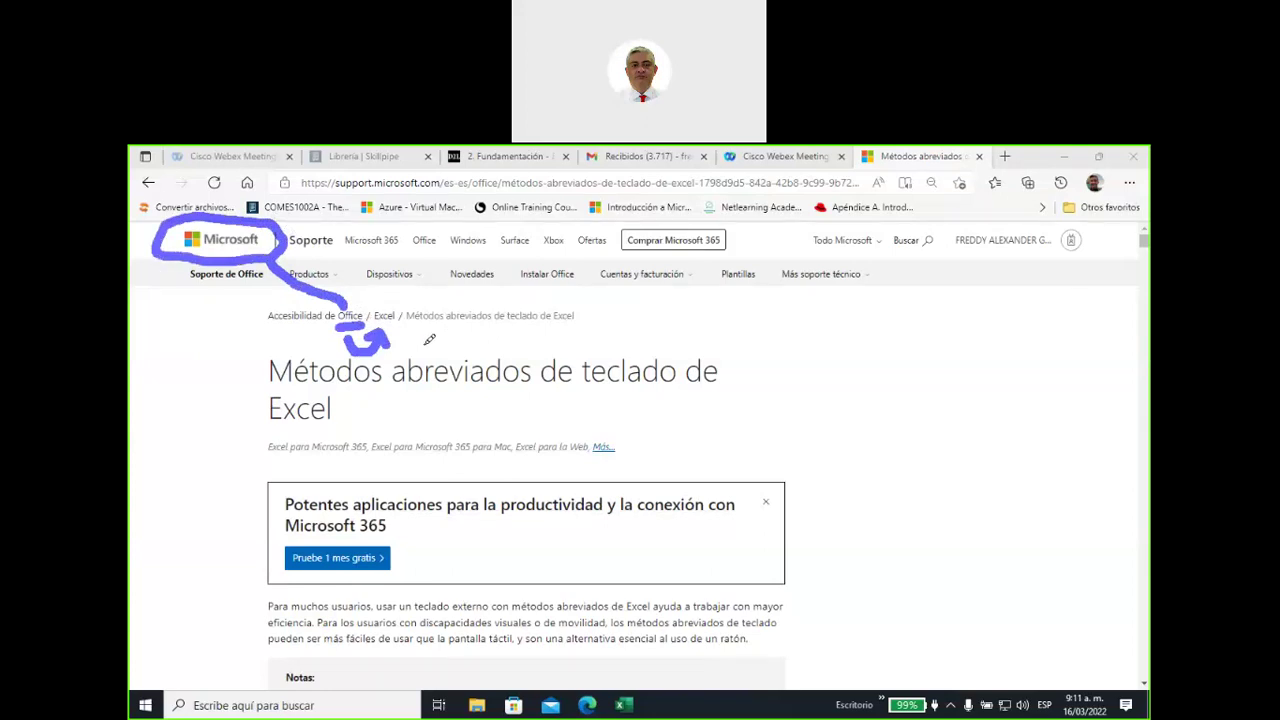
left_click_drag(334, 196, 415, 195)
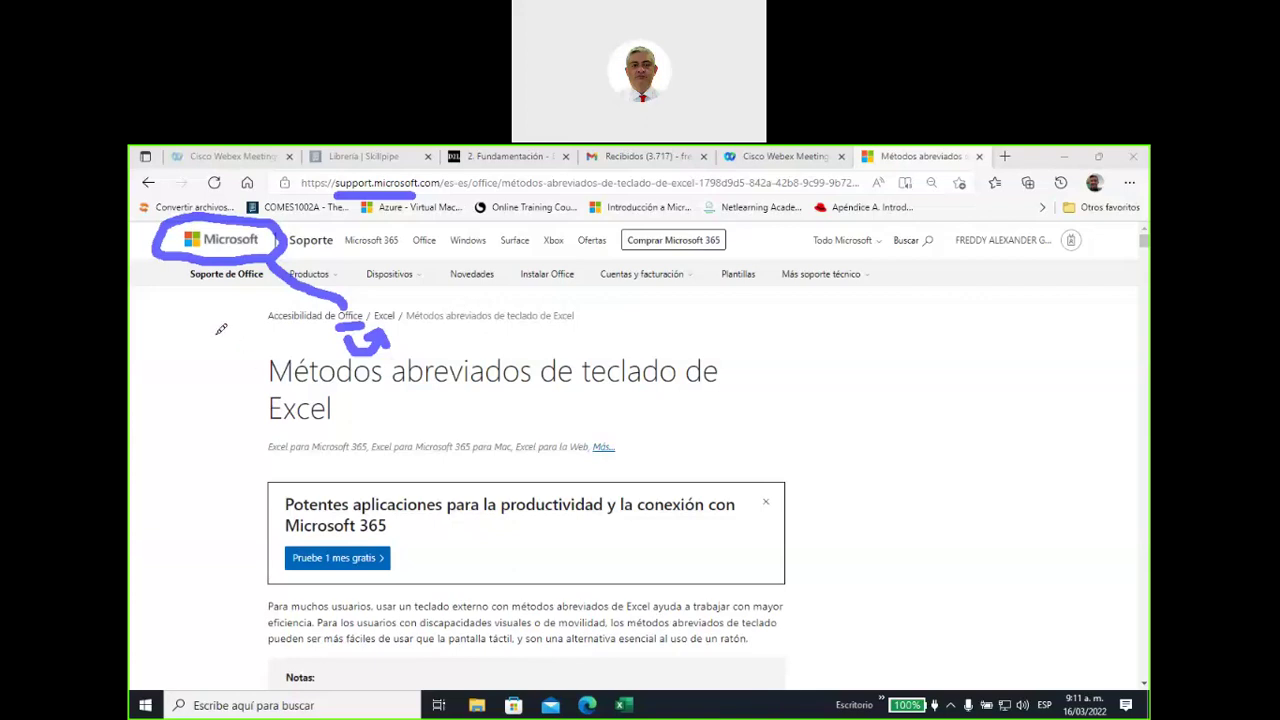
mouse_move(214, 334)
left_mouse_down()
mouse_move(262, 370)
mouse_move(244, 390)
left_mouse_up()
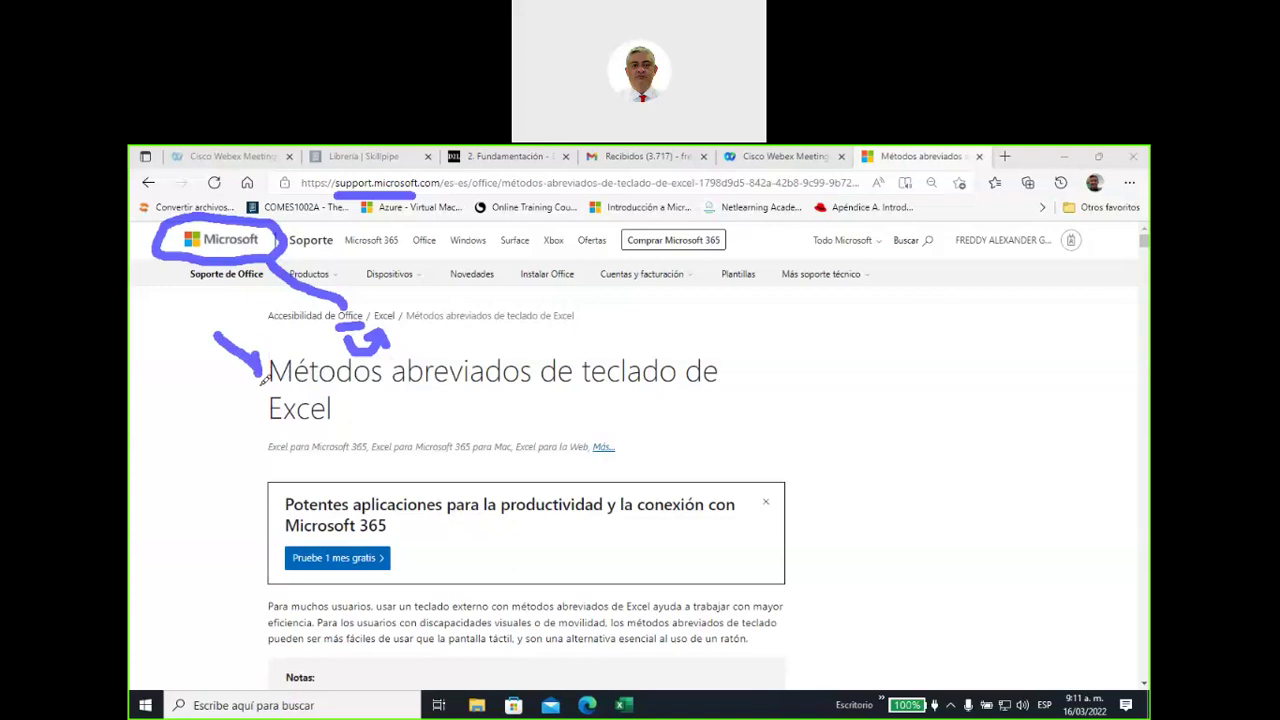
key("Escape")
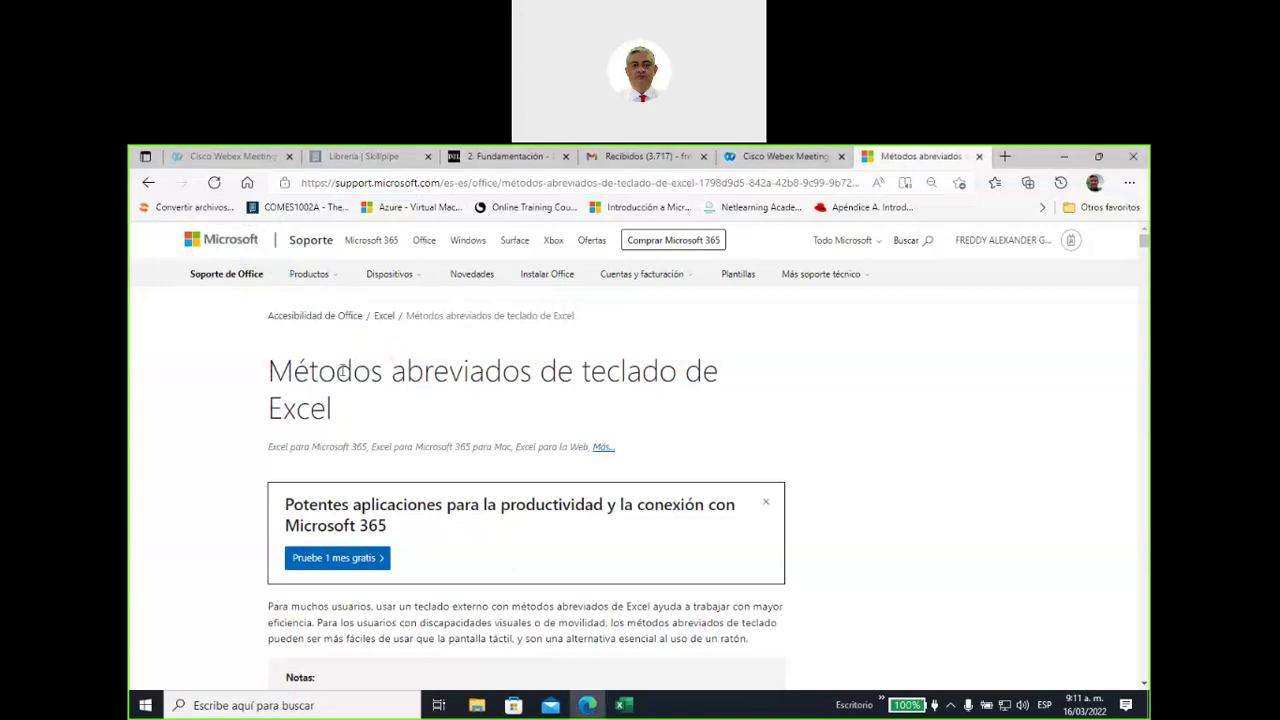
Select the page address and article title, then expand the Excel versions list
left_click(424, 184)
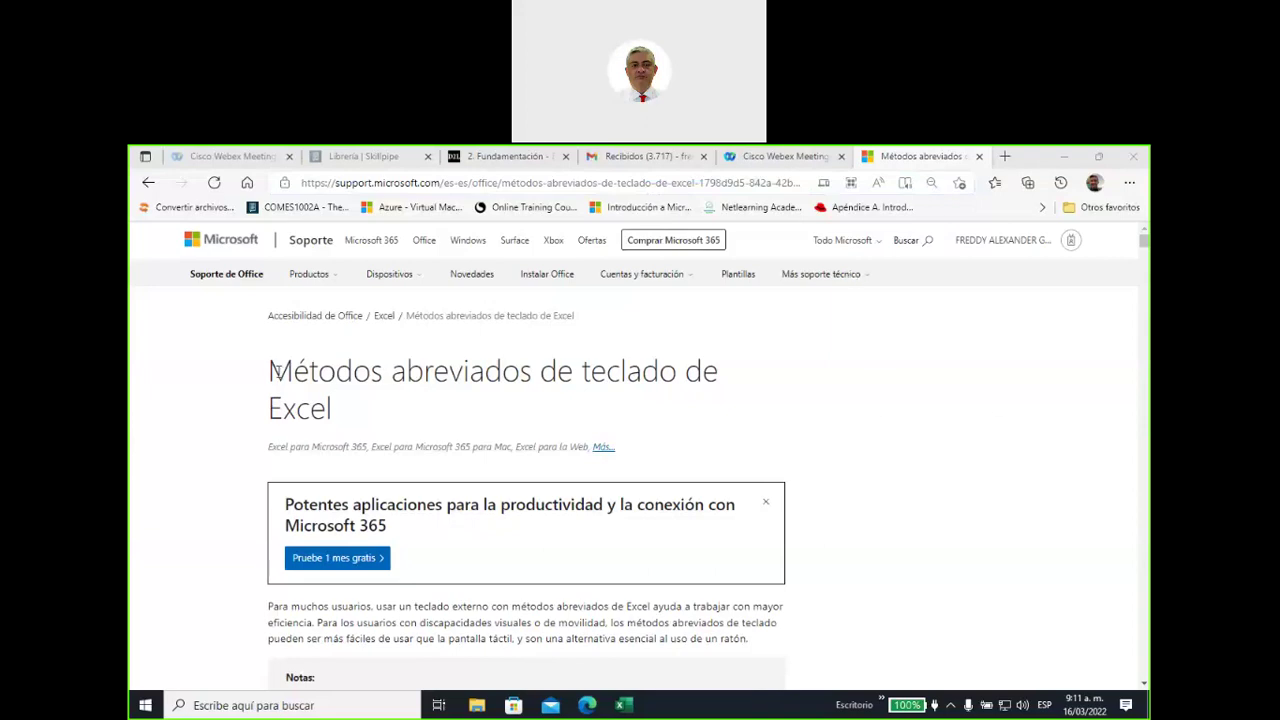
left_click_drag(271, 371, 341, 418)
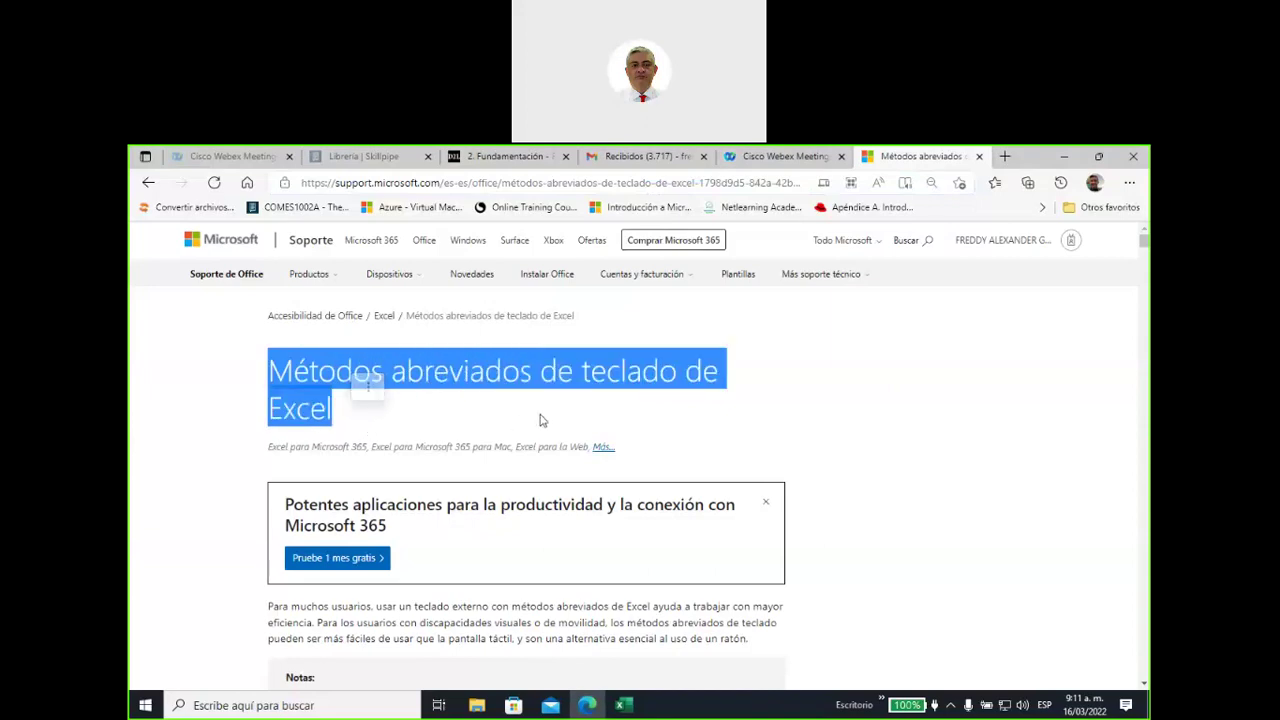
scroll(716, 414, "down", 1)
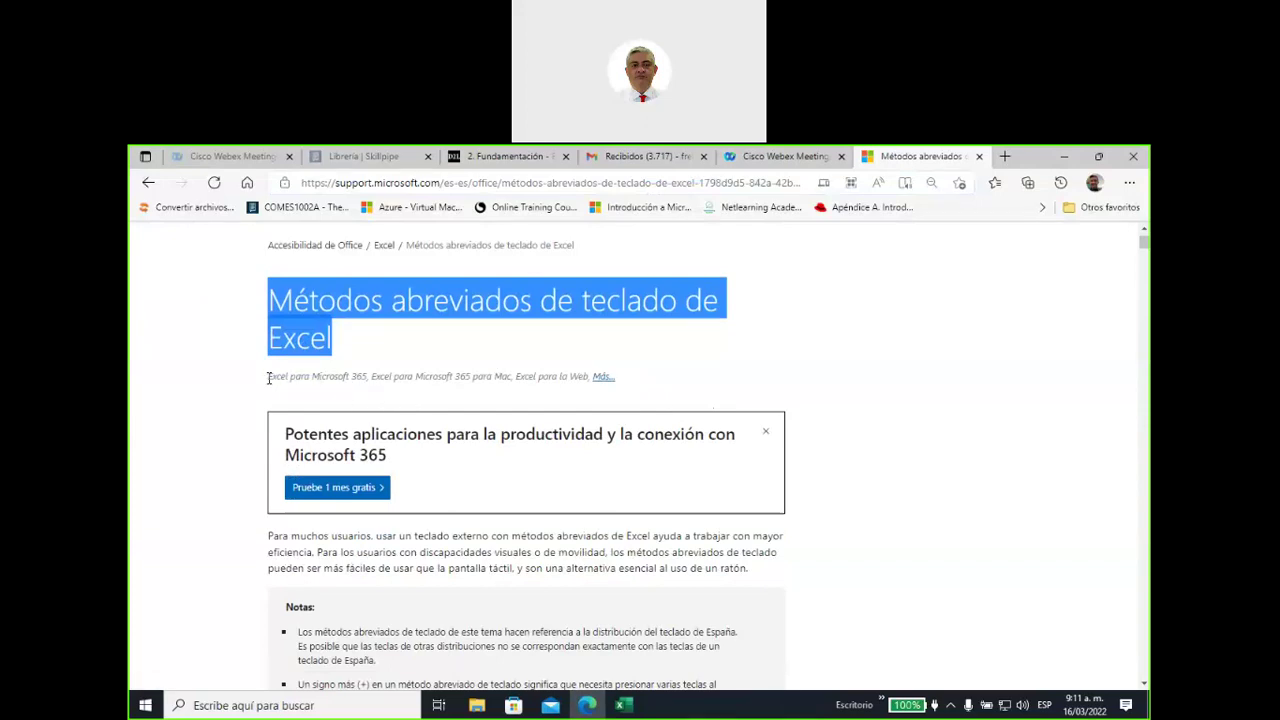
left_click_drag(268, 377, 572, 378)
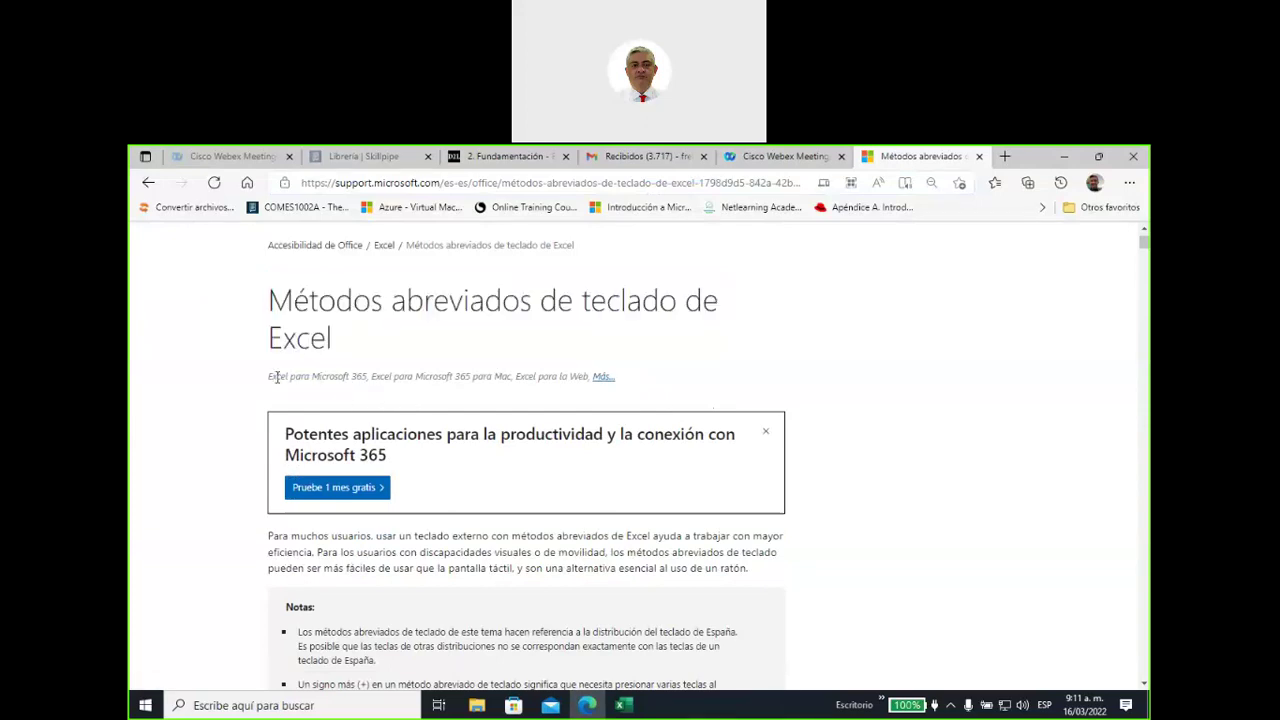
left_click(603, 379)
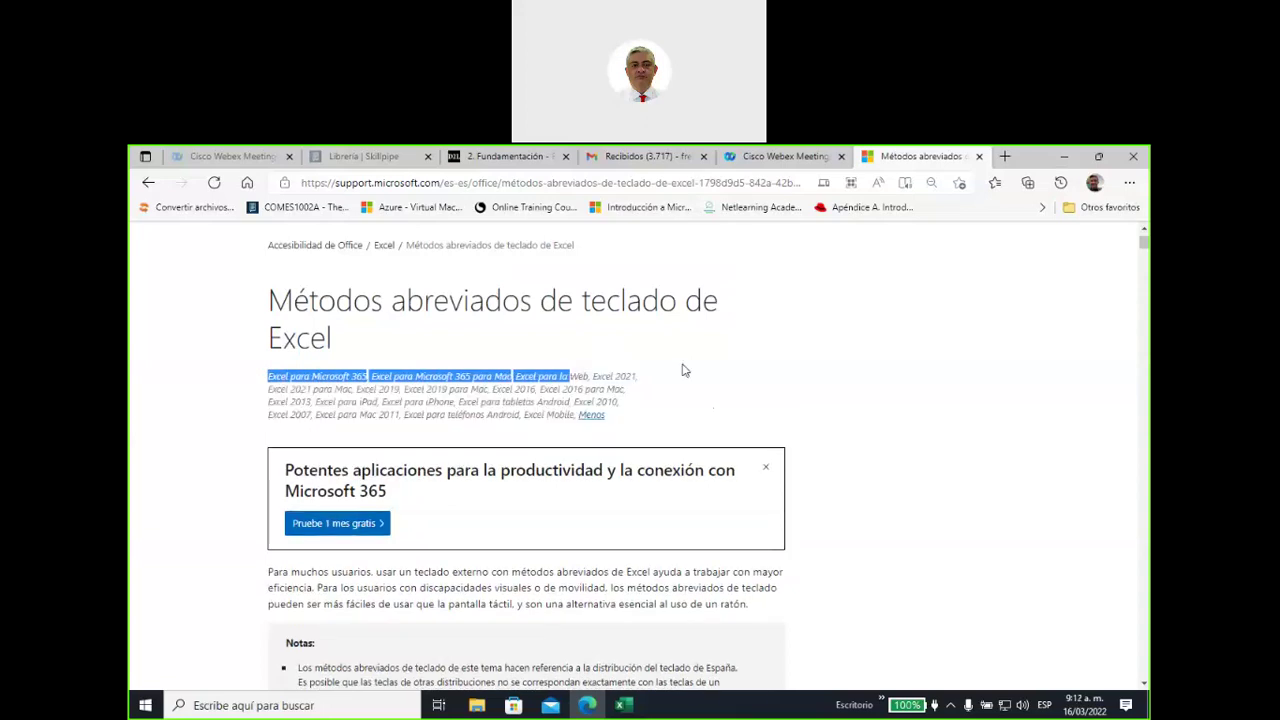
left_click(669, 421)
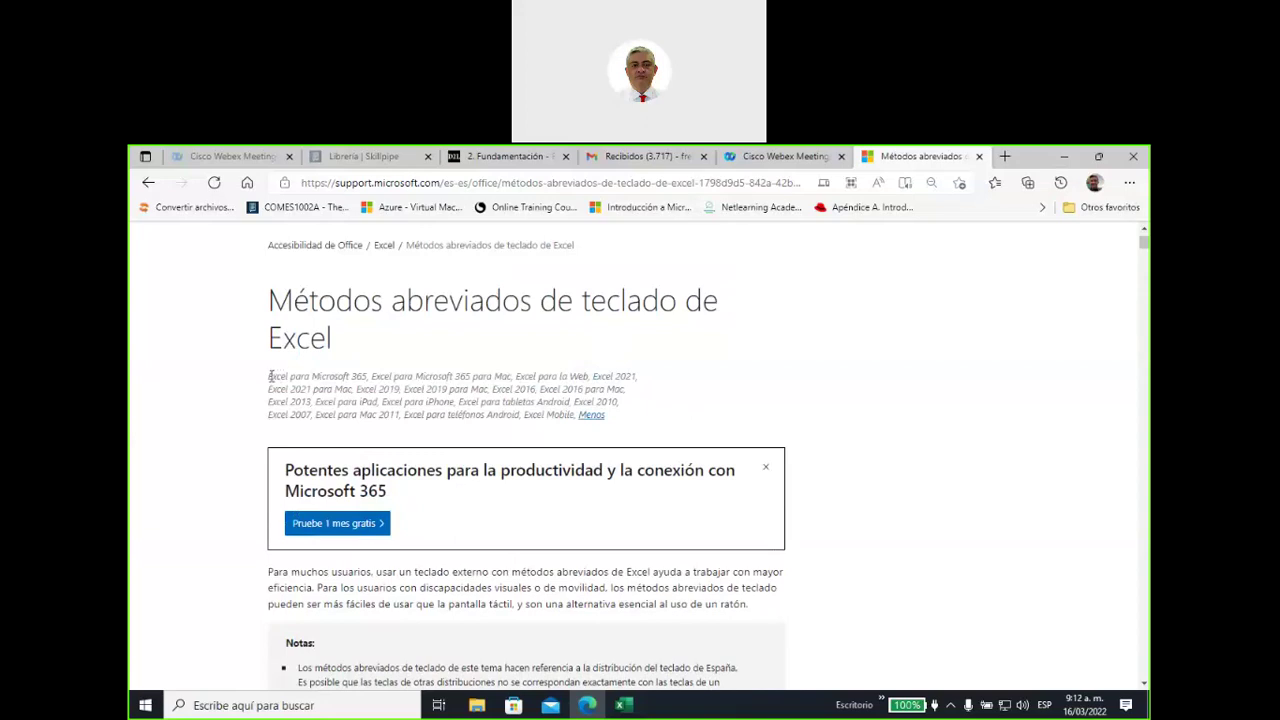
Select each listed version (365, 2021, 2019, 2016, 2013, 2010, 2007), then the whole list
double_click(357, 376)
left_click_drag(614, 376, 636, 376)
left_click_drag(379, 390, 401, 390)
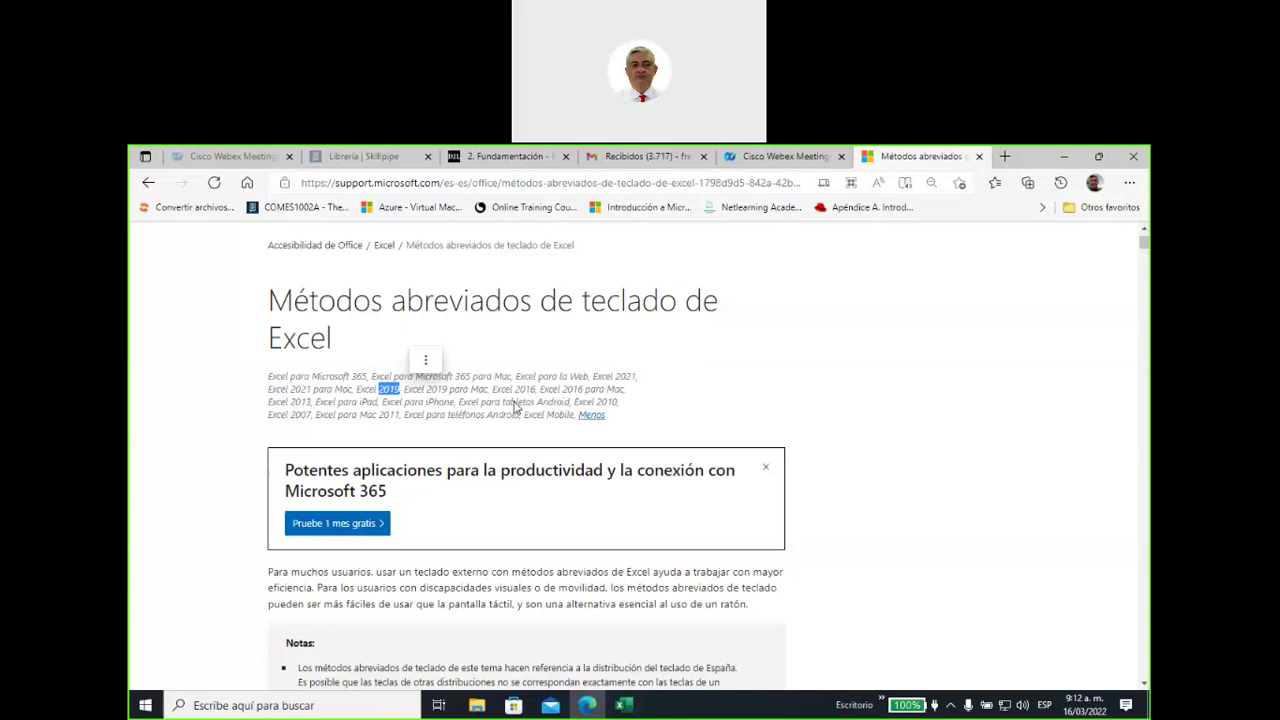
left_click_drag(515, 391, 537, 391)
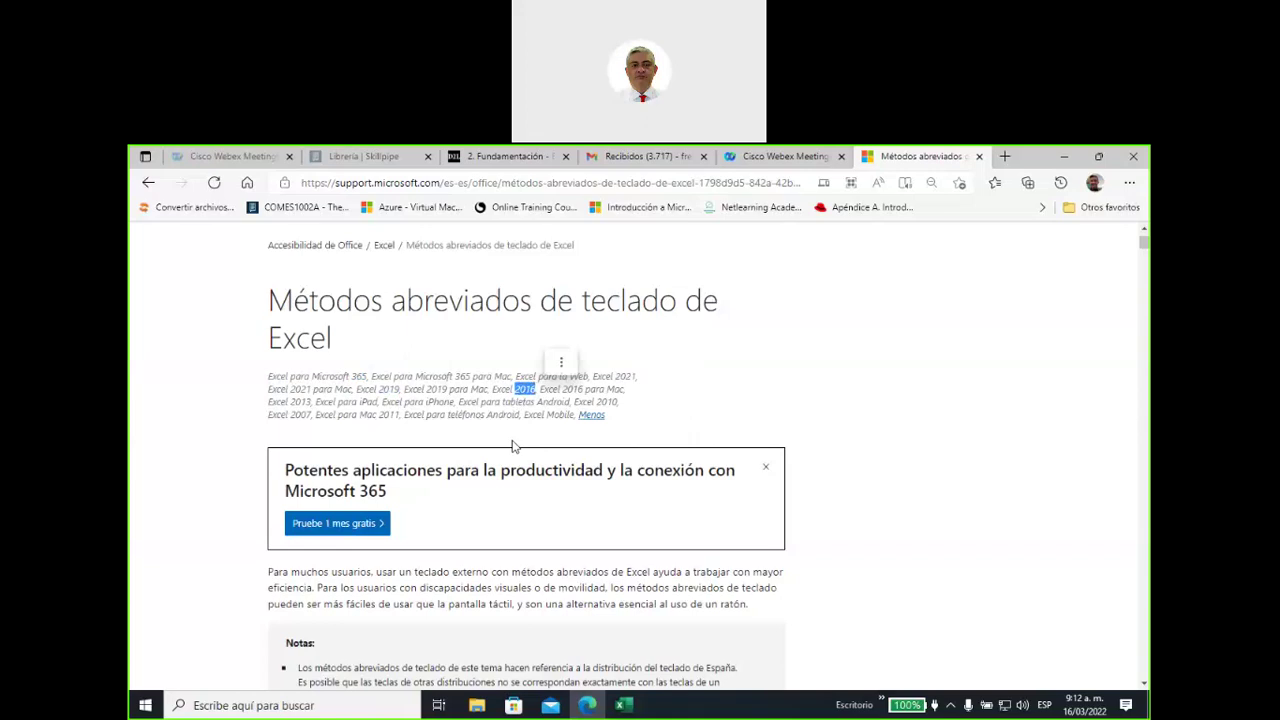
left_click_drag(291, 401, 311, 401)
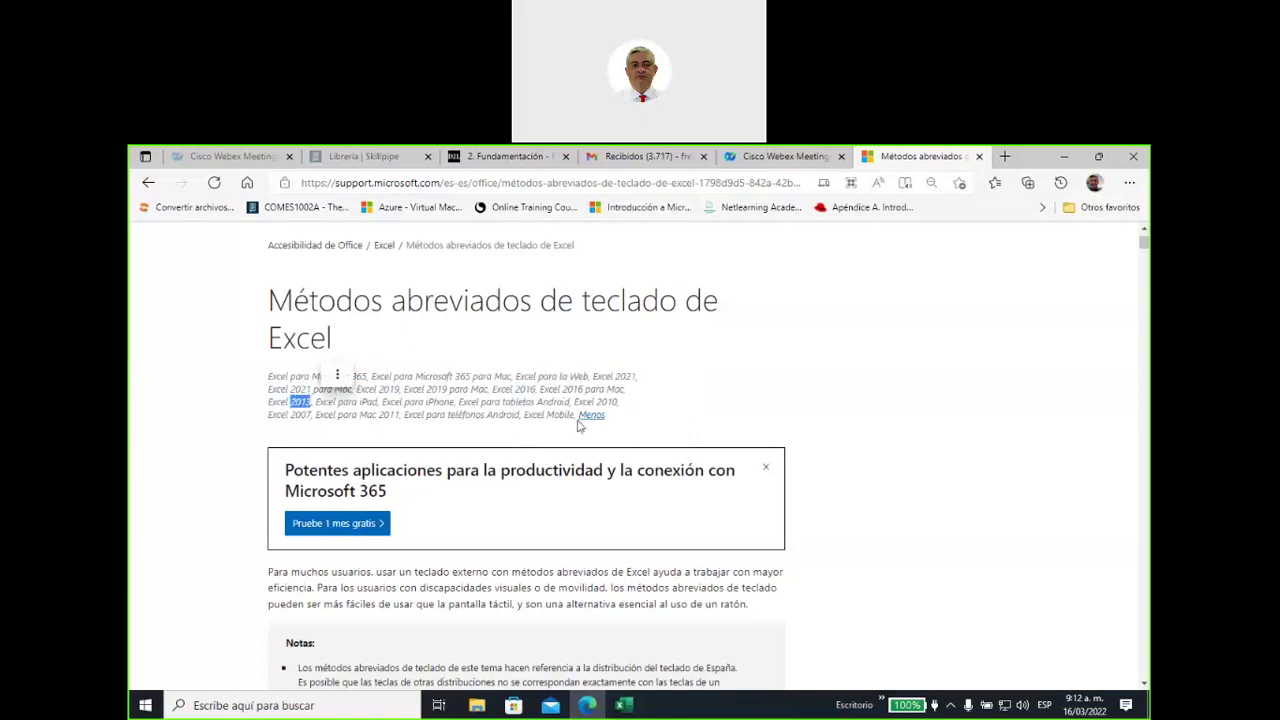
left_click_drag(596, 401, 619, 401)
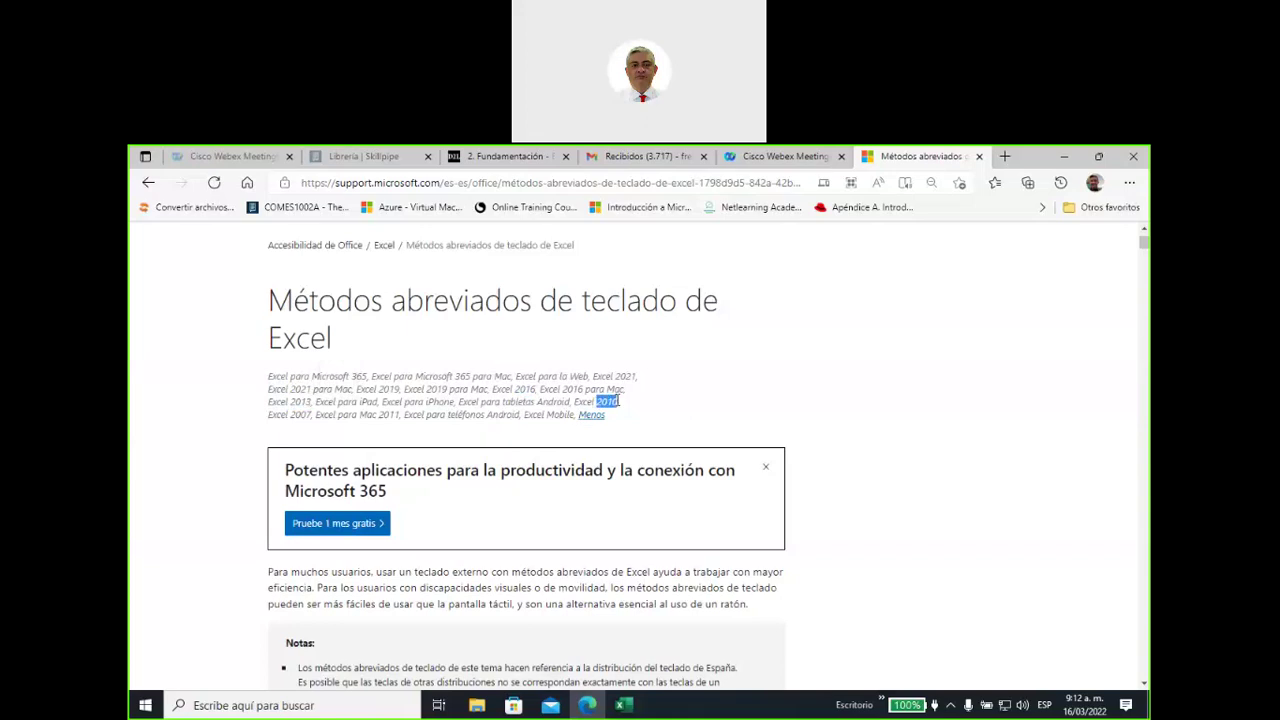
left_click_drag(290, 414, 311, 414)
left_click(270, 377)
left_click_drag(270, 377, 620, 424)
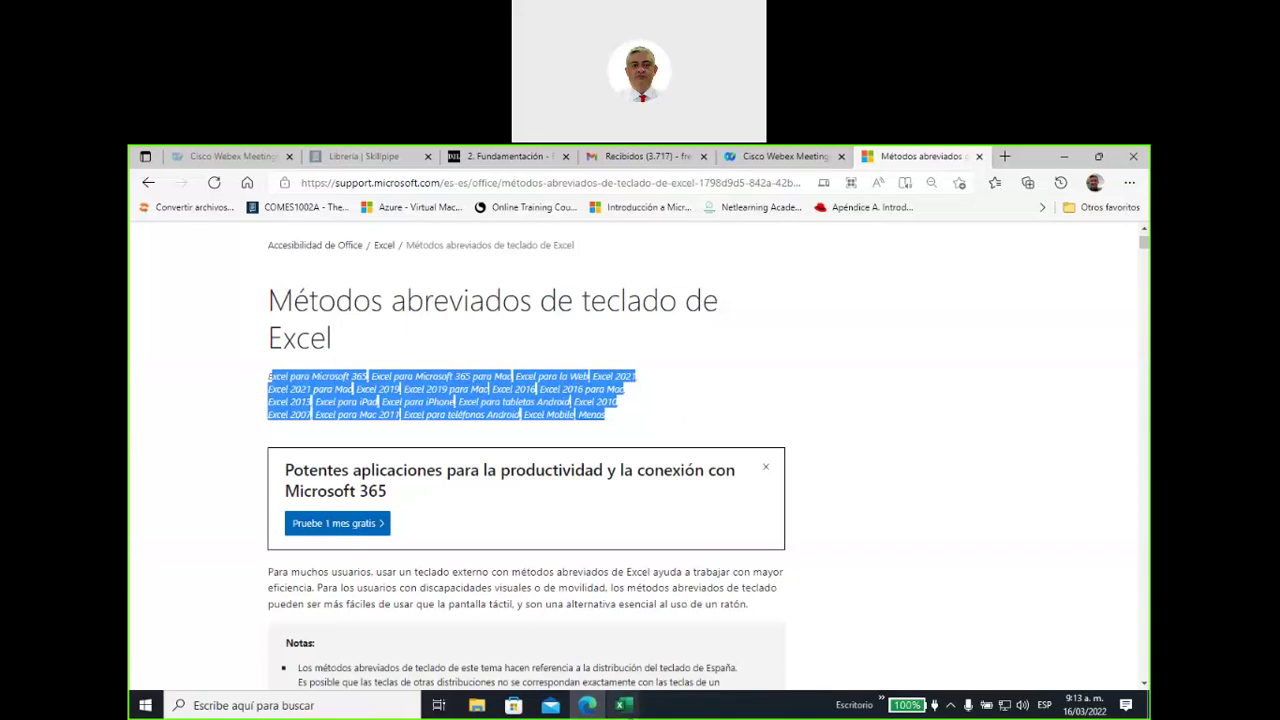
mouse_move(626, 705)
left_click(664, 645)
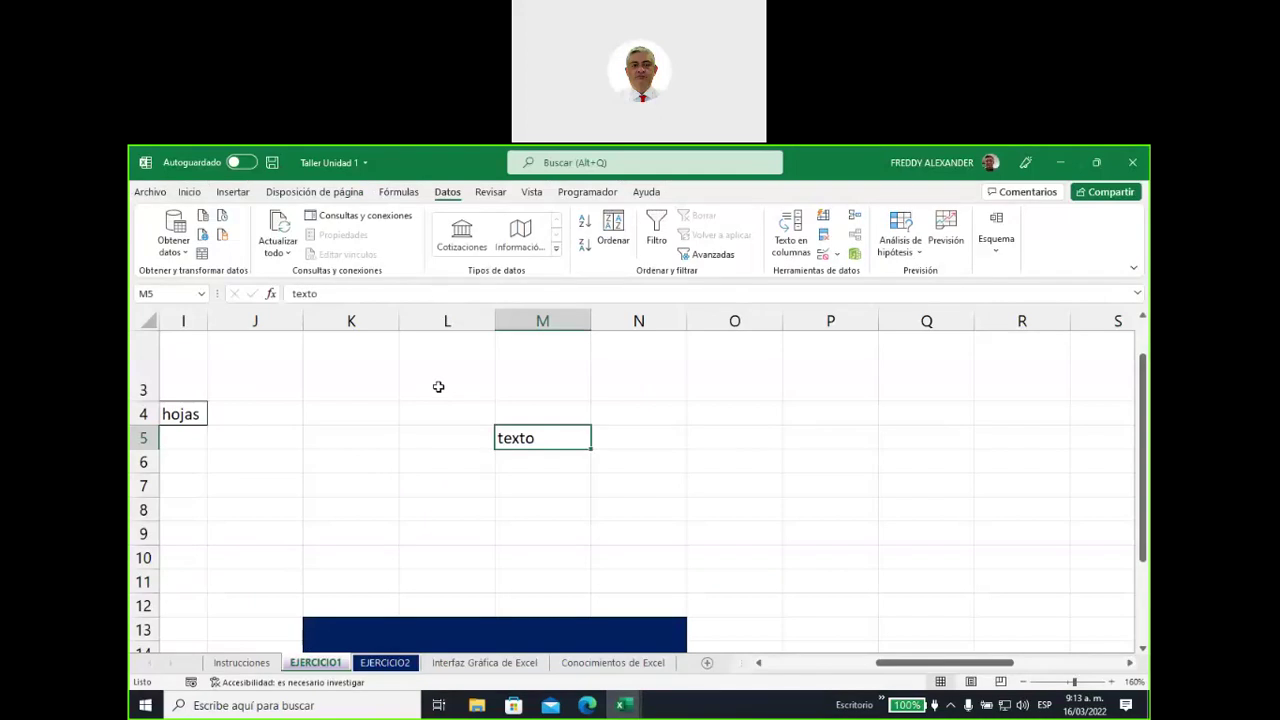
left_click(587, 705)
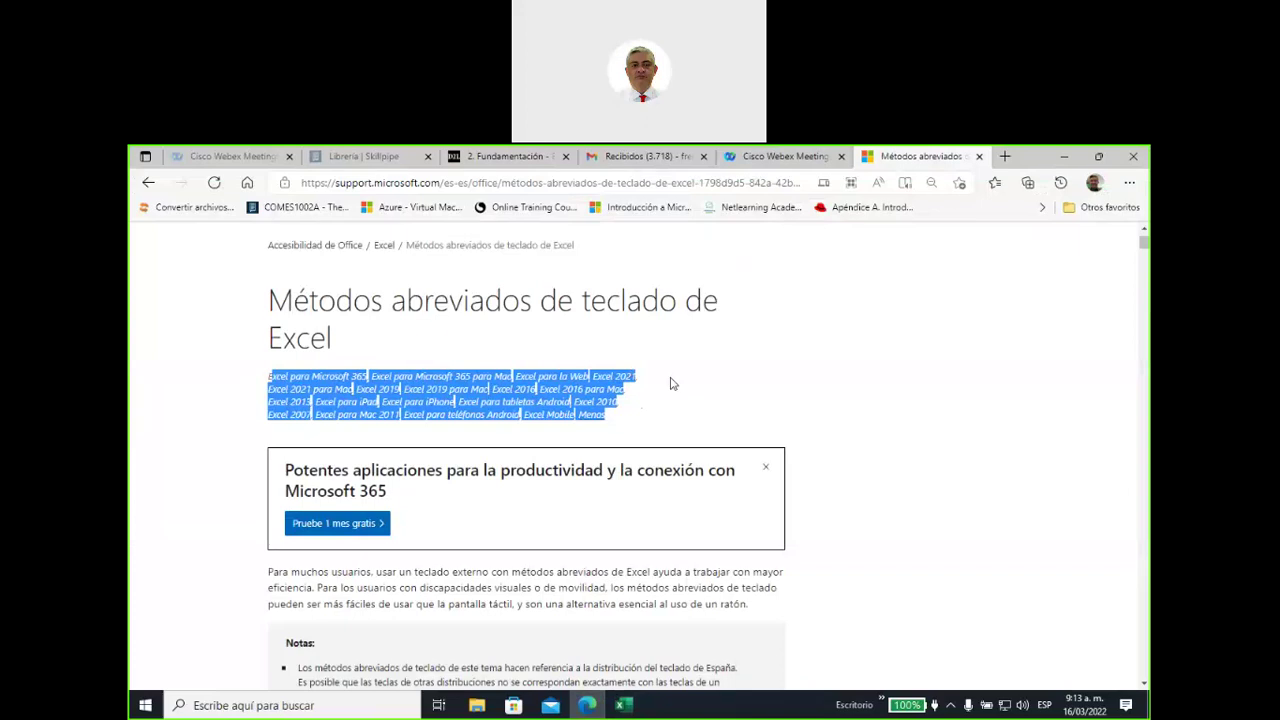
Scroll past the Notas box to reveal the Contenido list, from frequently used shortcuts to function keys
scroll(672, 384, "down", 3)
scroll(672, 384, "down", 3)
scroll(672, 377, "up", 1)
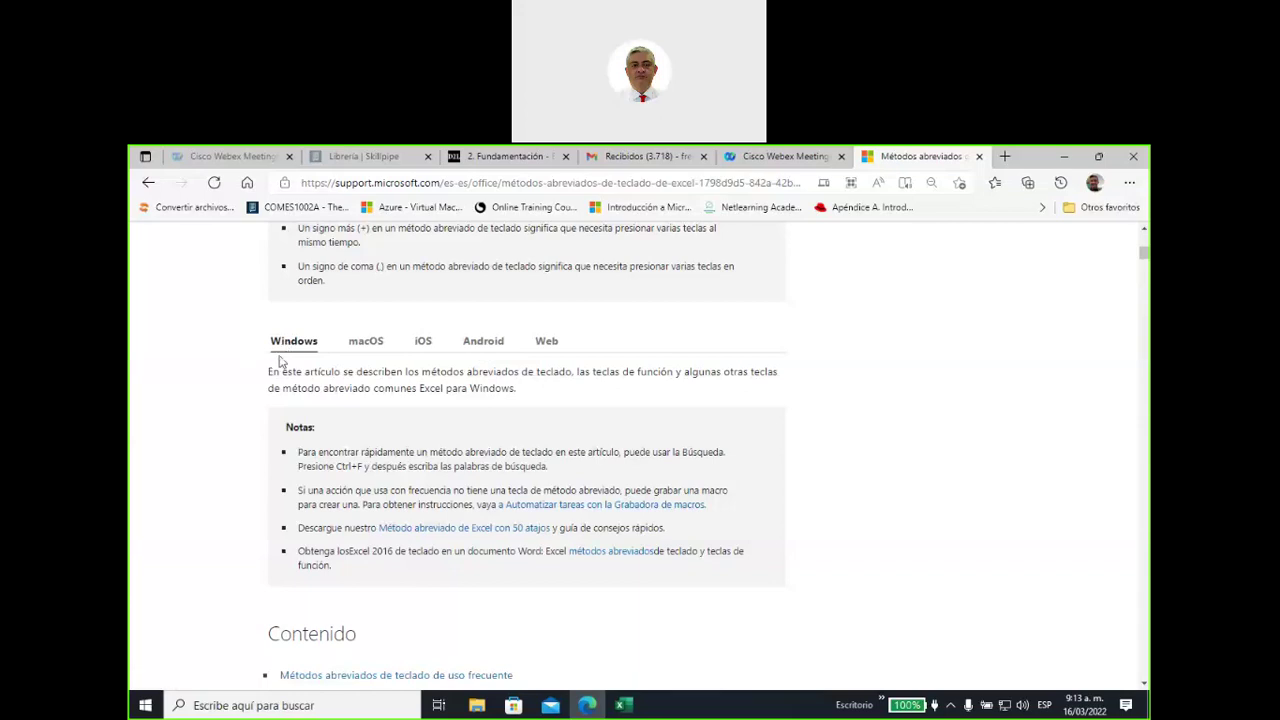
scroll(254, 394, "down", 5)
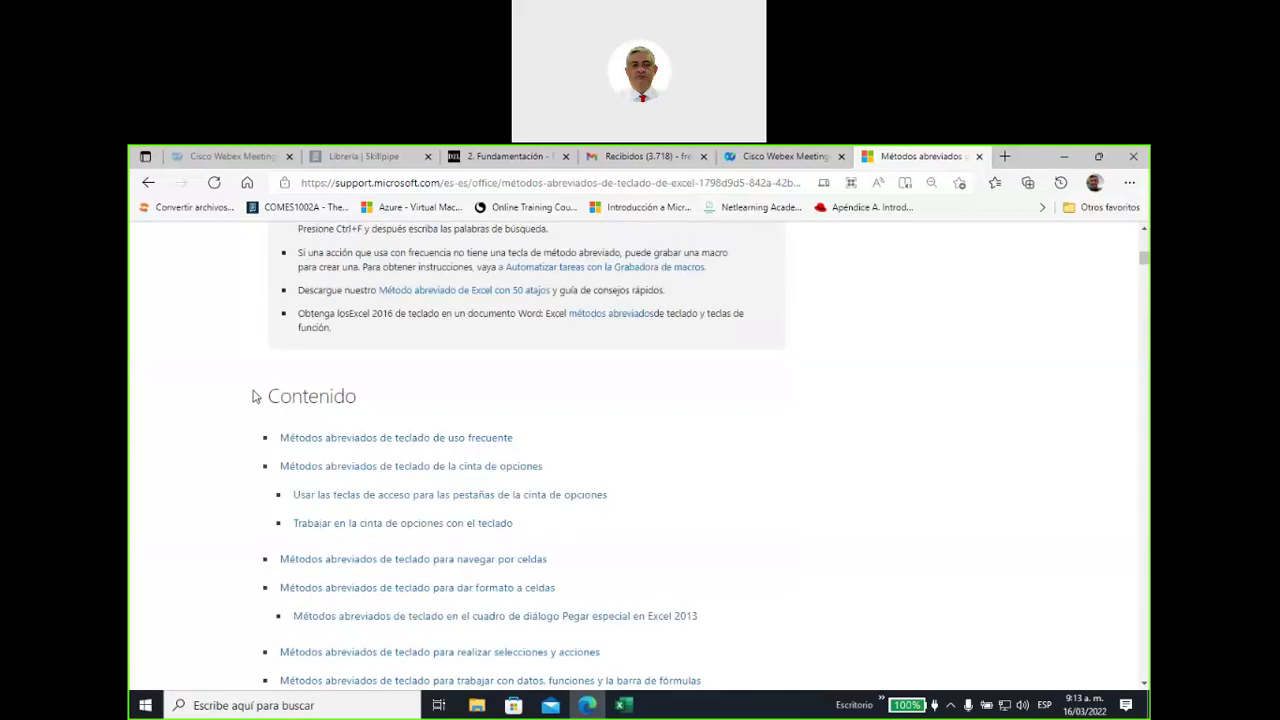
scroll(248, 401, "down", 1)
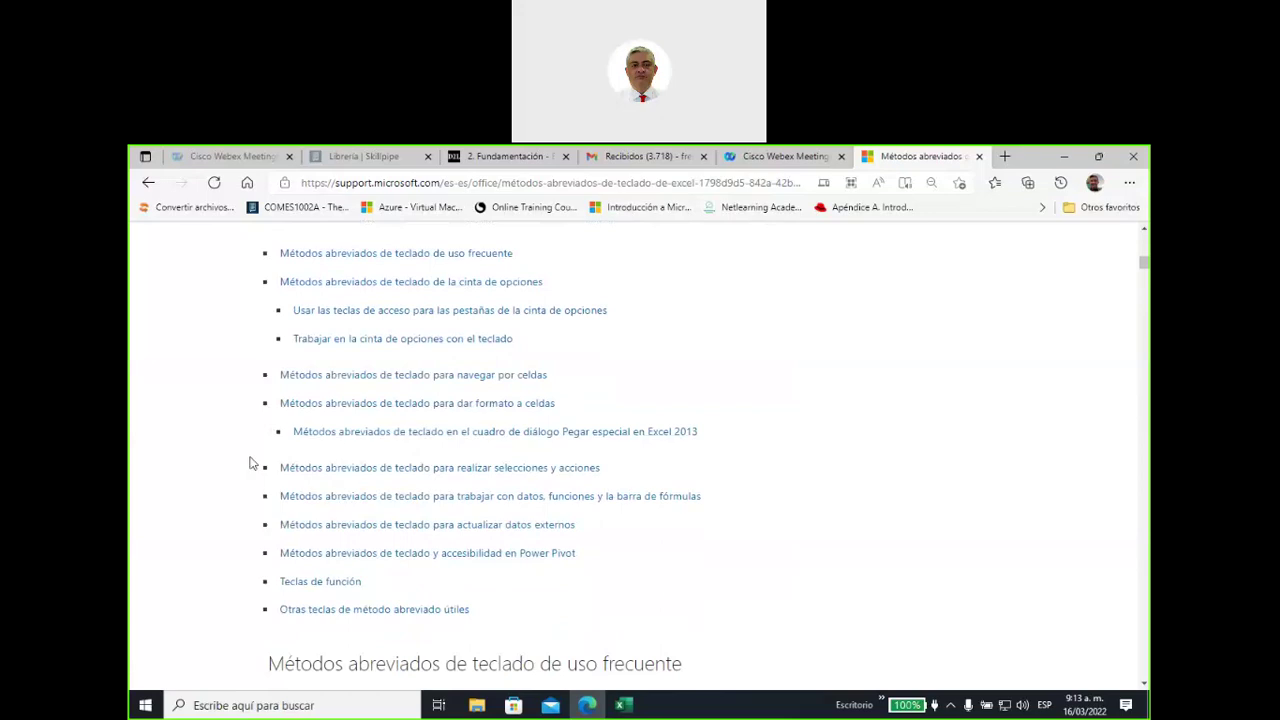
scroll(237, 452, "up", 2)
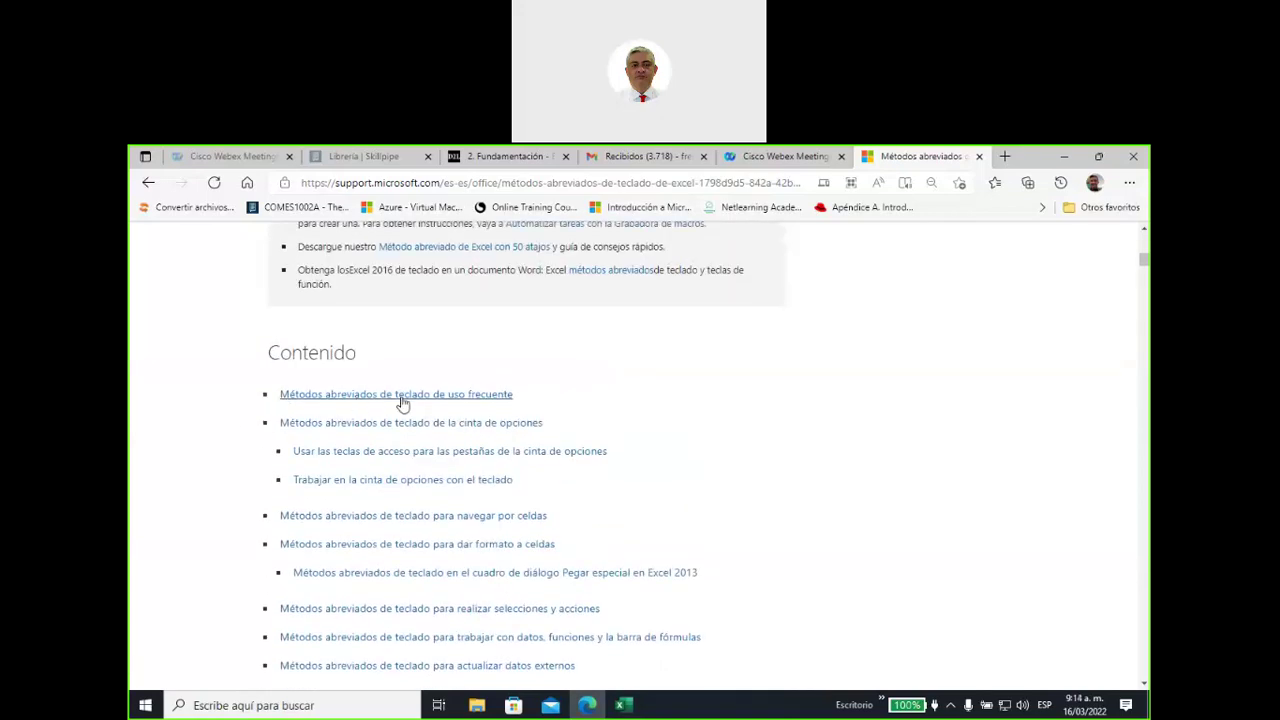
Jump to the frequently used shortcuts section and scroll through its table
left_click(451, 400)
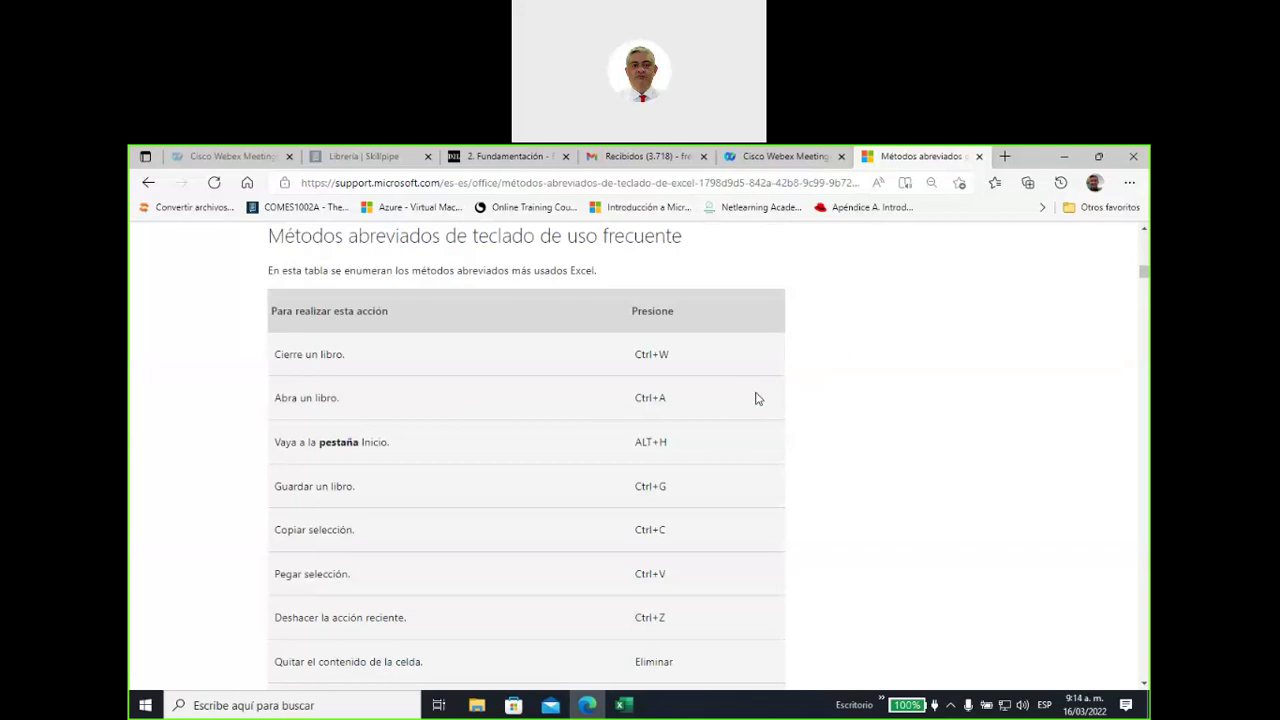
scroll(756, 398, "down", 4)
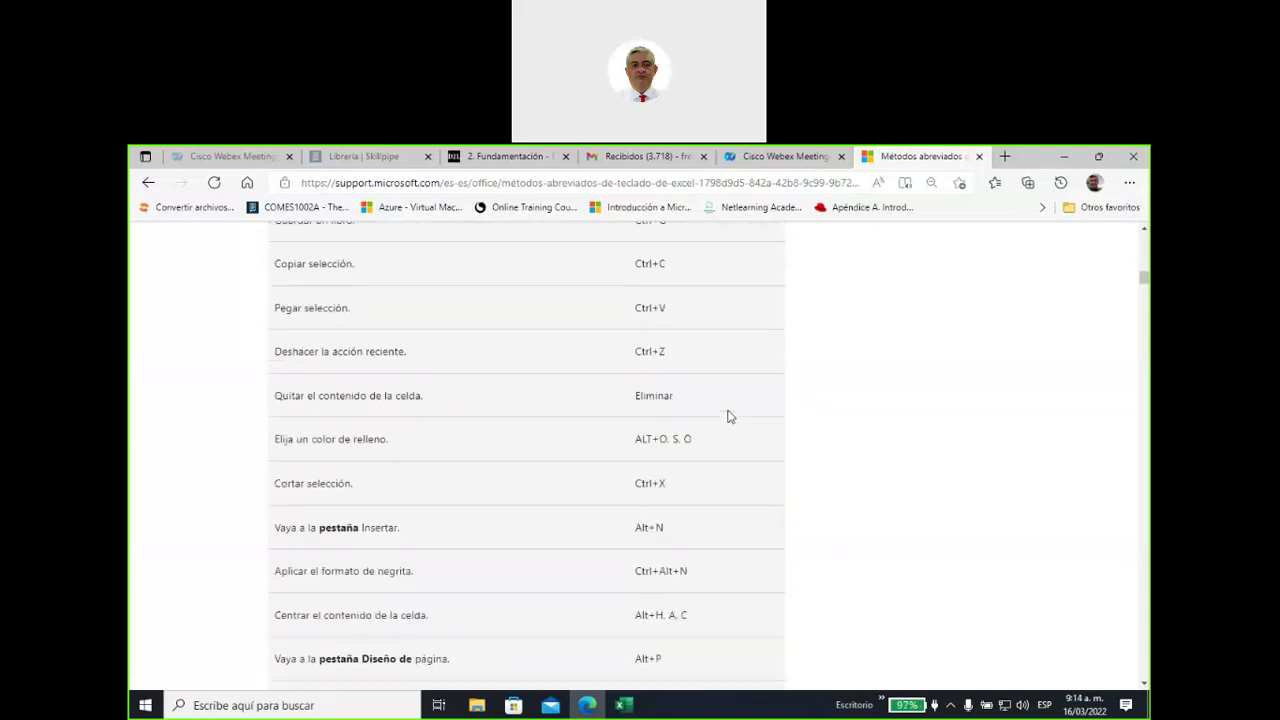
scroll(729, 416, "down", 1)
scroll(729, 416, "down", 1)
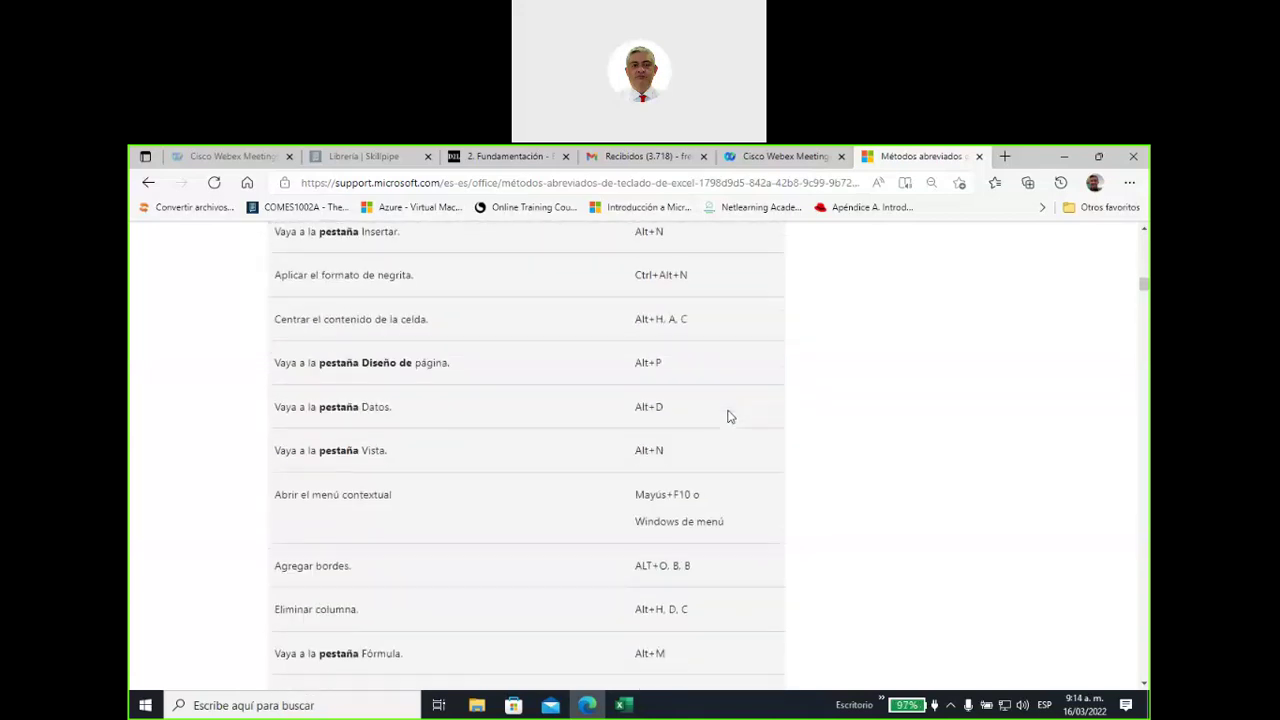
scroll(729, 416, "down", 2)
scroll(729, 417, "up", 2)
scroll(731, 423, "up", 1)
scroll(732, 424, "up", 2)
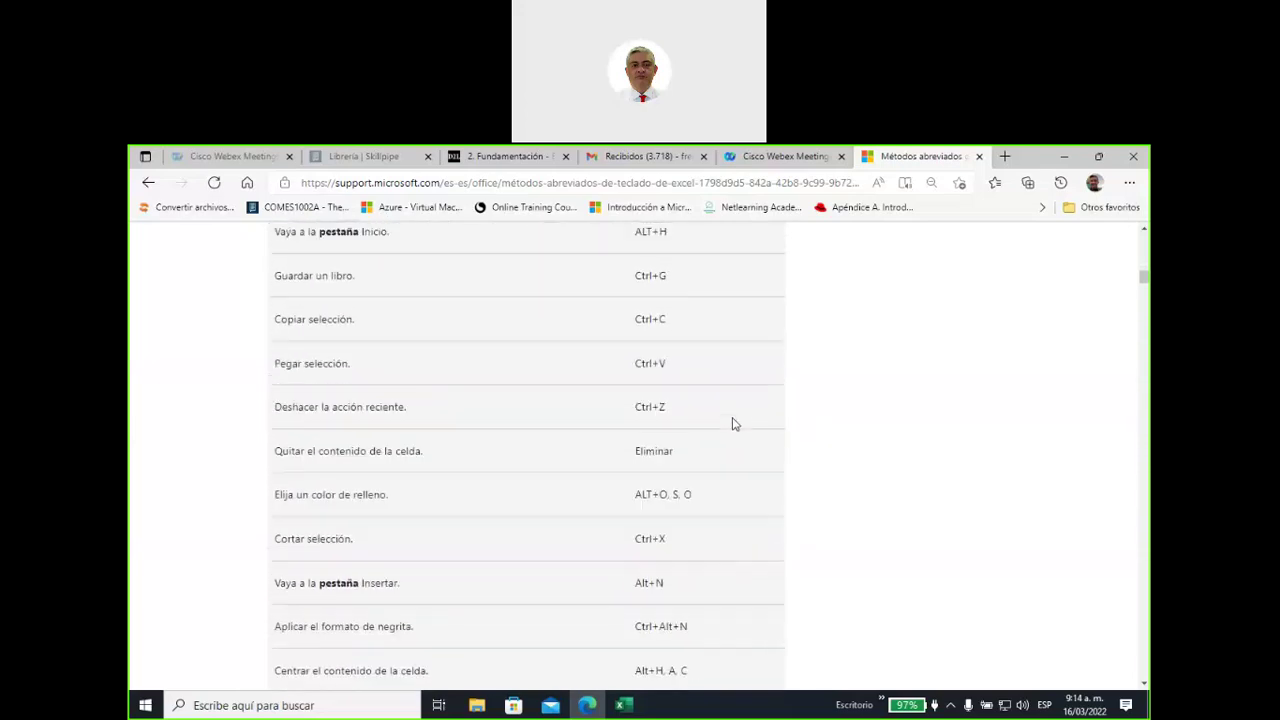
scroll(732, 424, "up", 1)
scroll(732, 424, "up", 1)
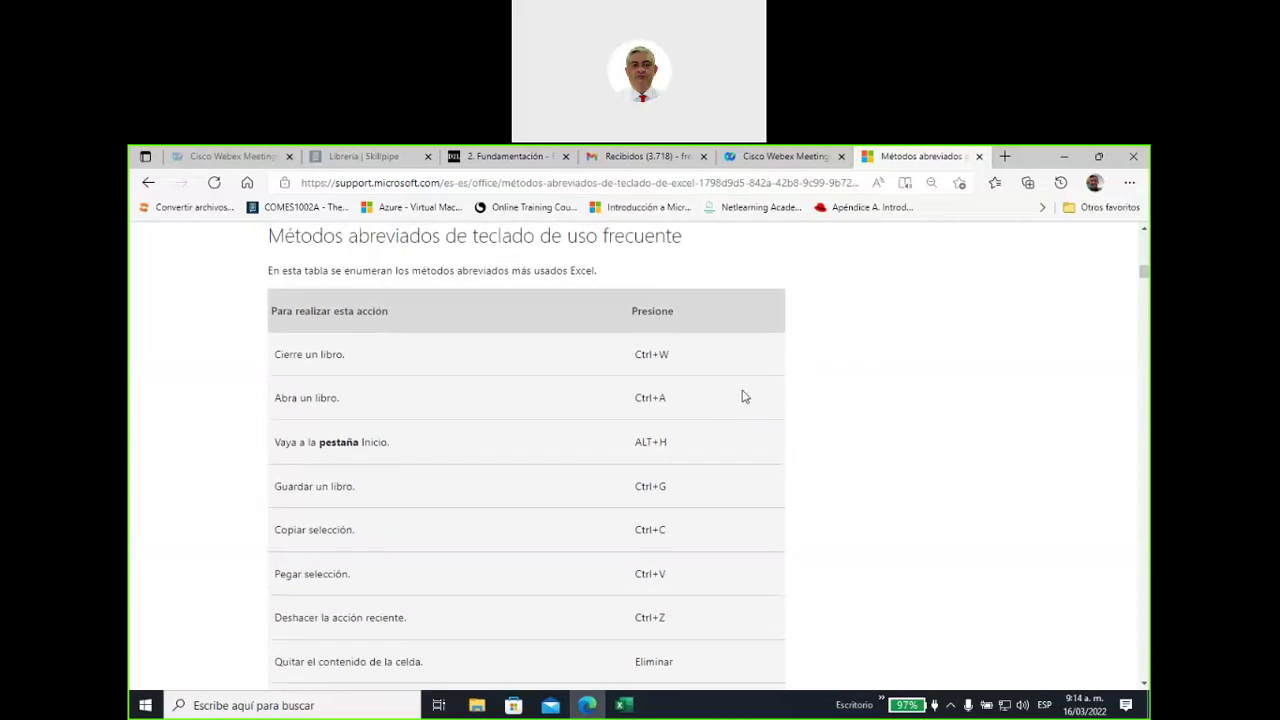
scroll(745, 394, "down", 2)
scroll(741, 404, "up", 1)
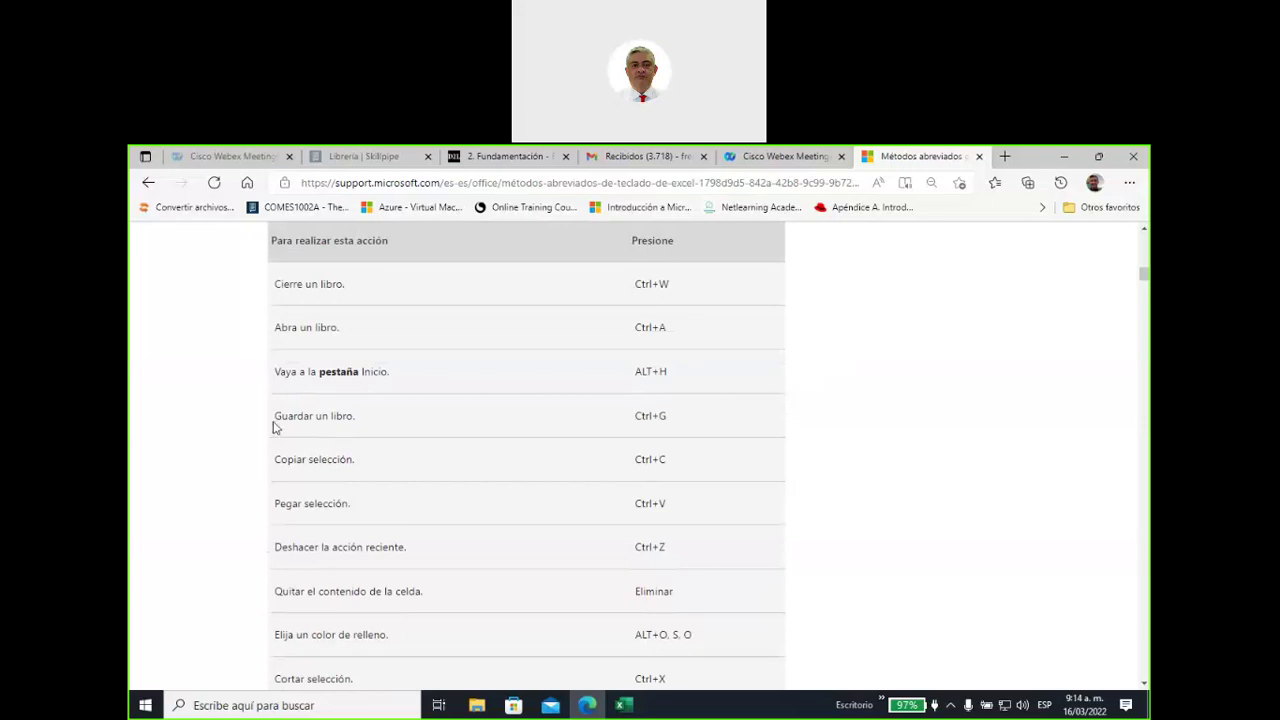
Highlight Guardar un libro (Ctrl+G), Copiar selección (Ctrl+C) and Pegar selección (Ctrl+V) in the table
left_click_drag(276, 416, 356, 416)
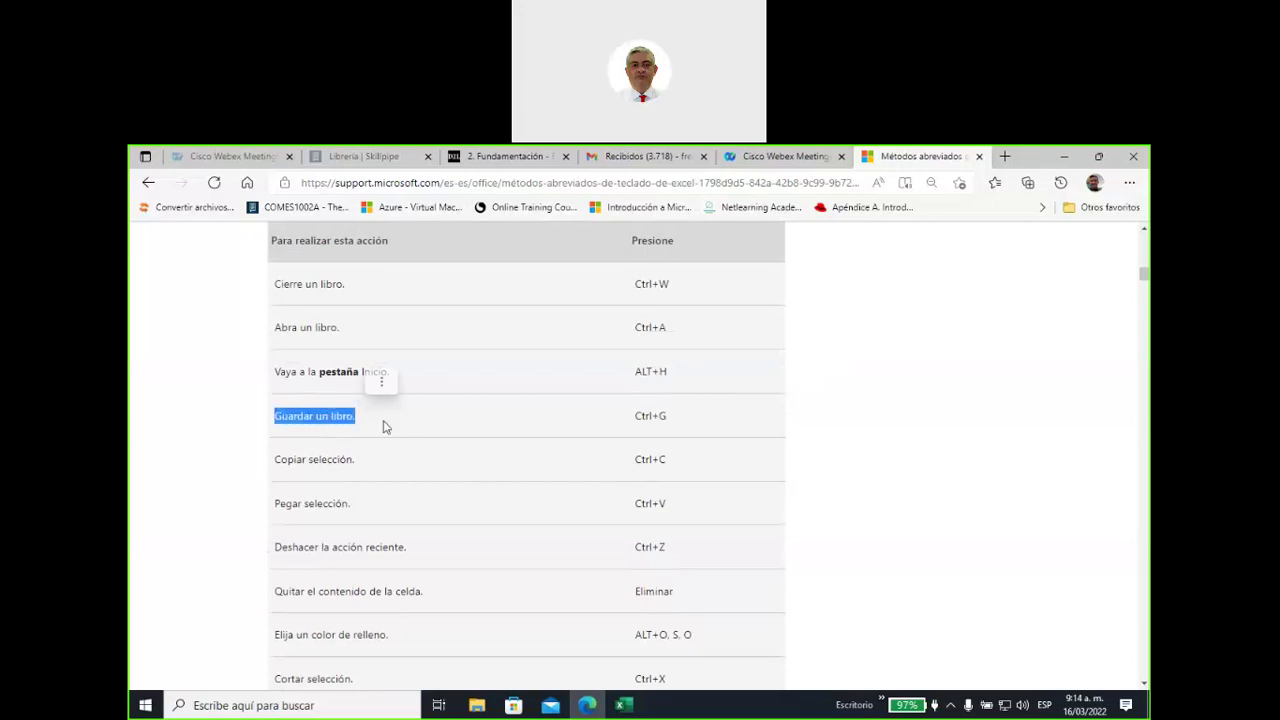
left_click_drag(634, 418, 680, 418)
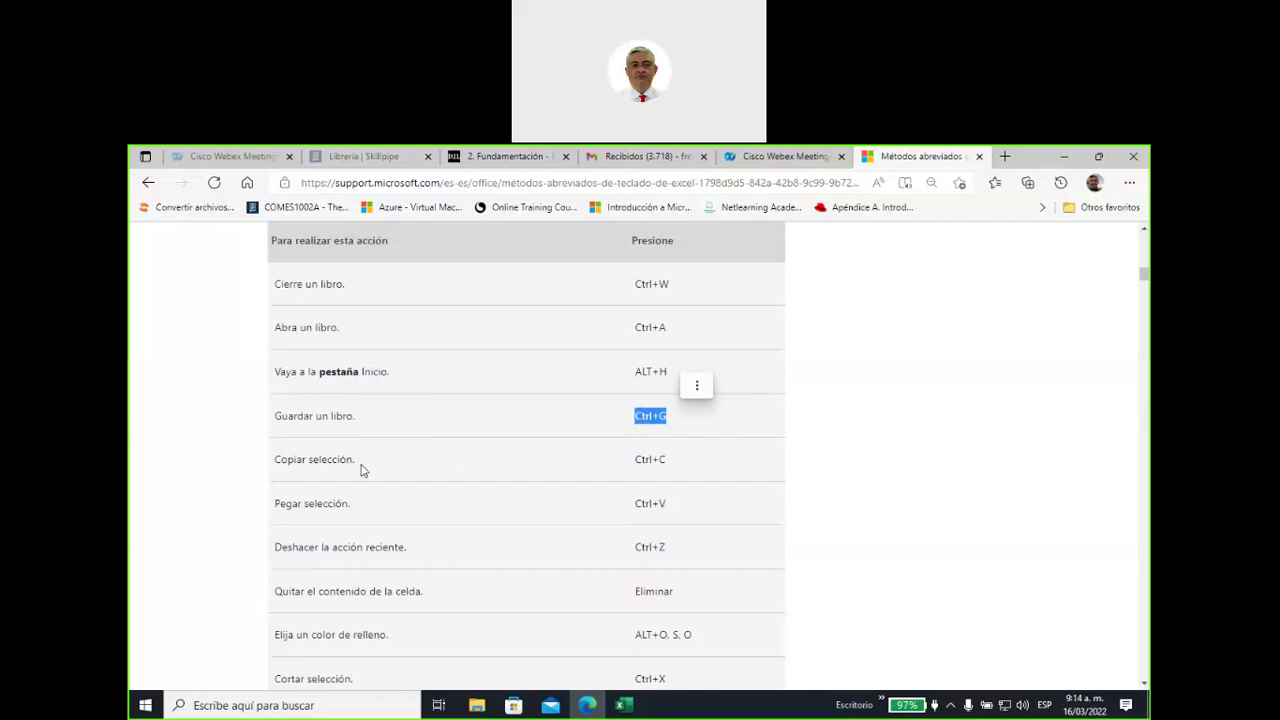
left_click(295, 454)
left_click_drag(274, 459, 357, 459)
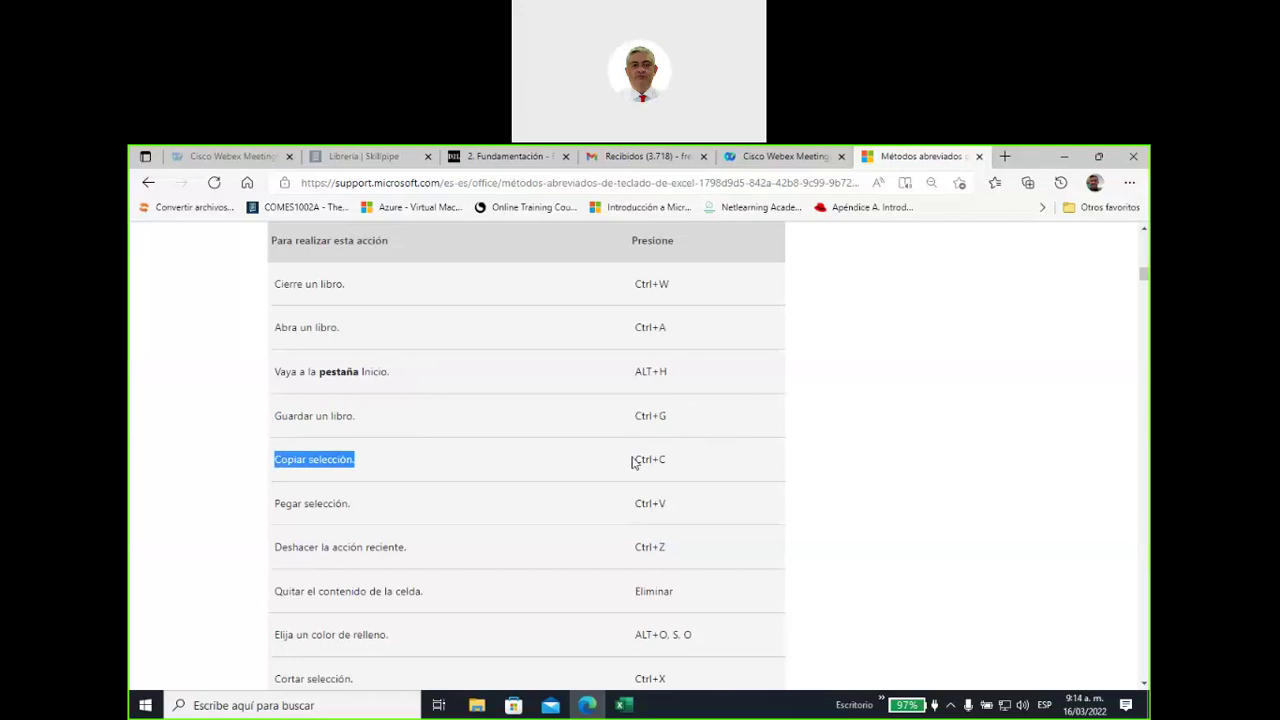
left_click_drag(634, 459, 670, 461)
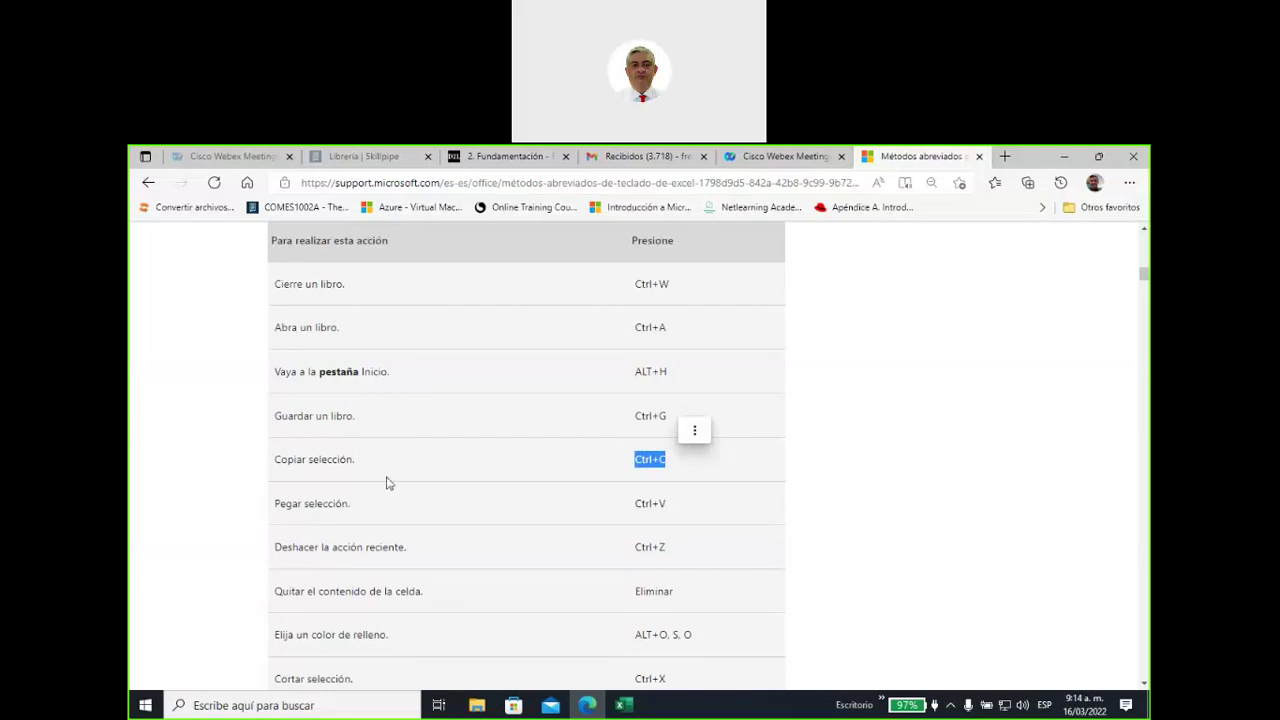
left_click_drag(275, 503, 349, 503)
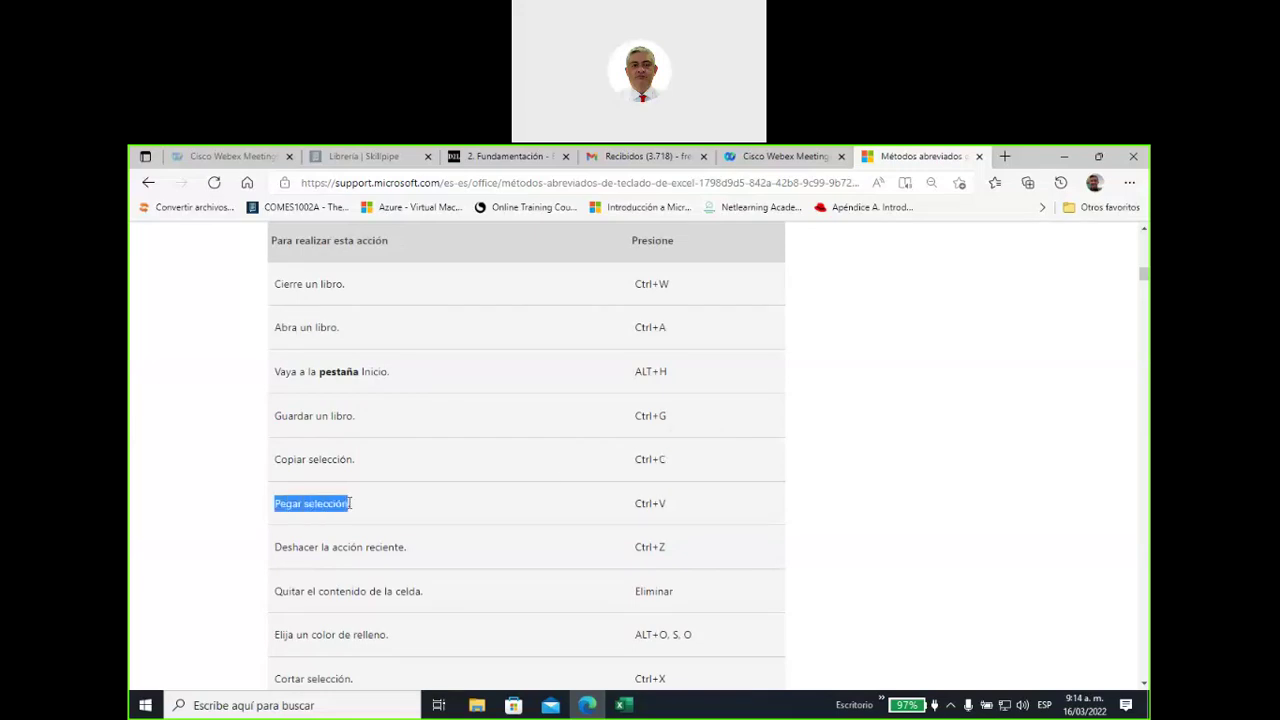
left_click(638, 503)
triple_click(653, 503)
left_click(700, 489)
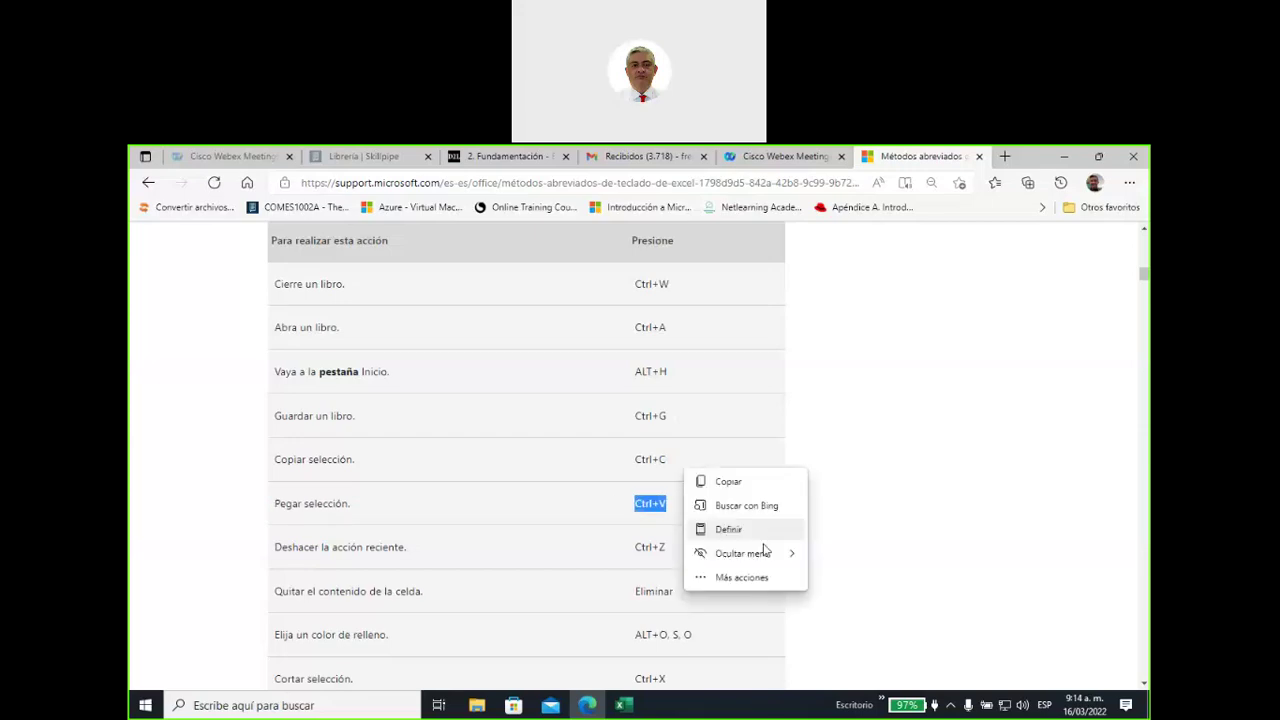
left_click(862, 458)
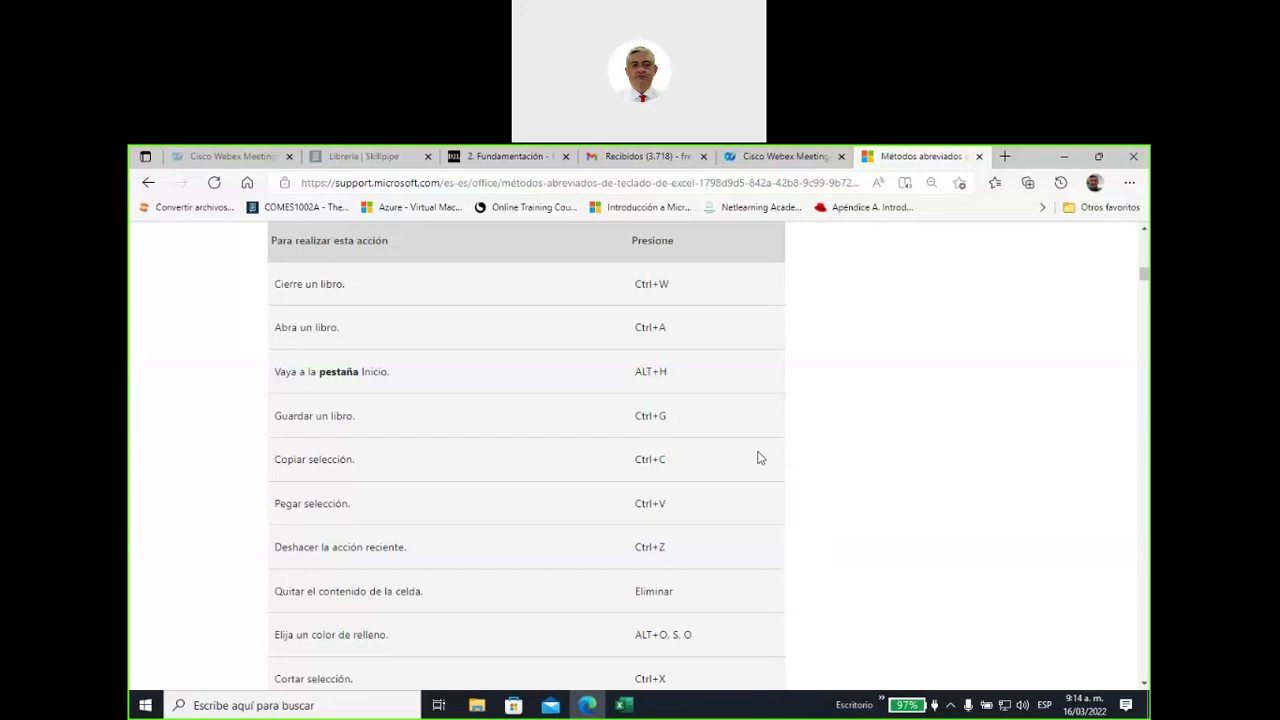
left_click_drag(636, 415, 677, 500)
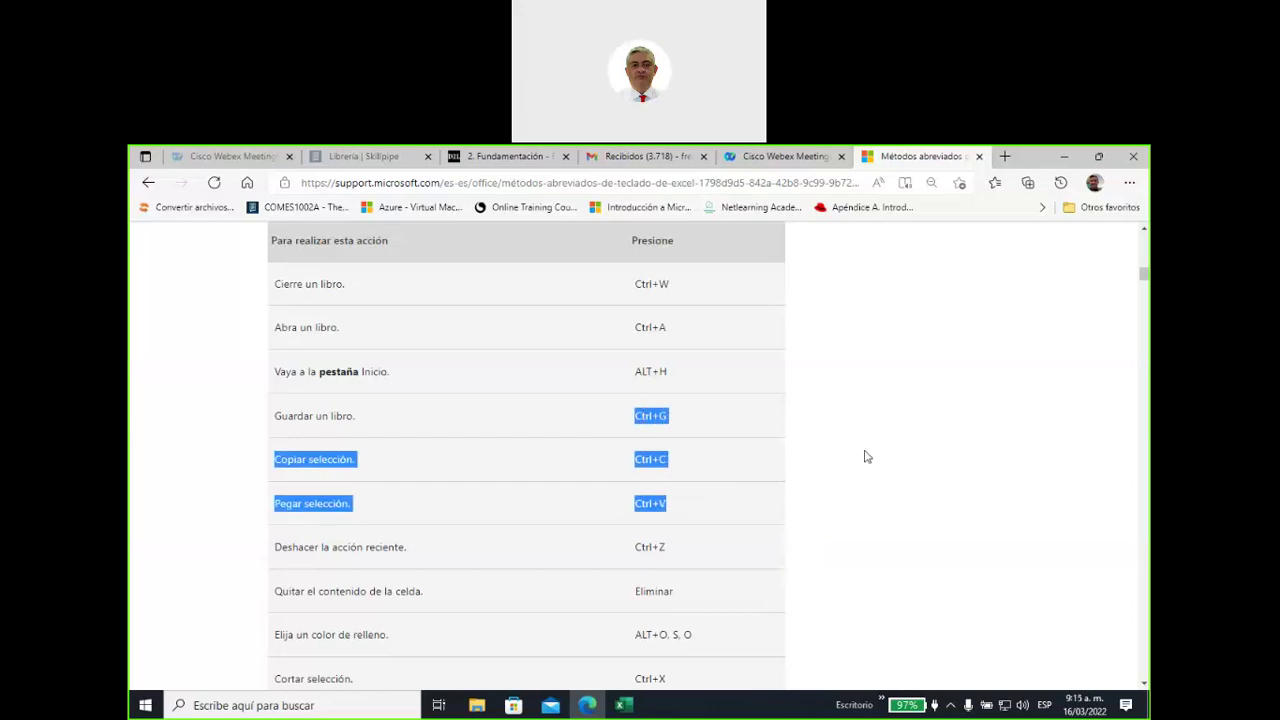
left_click(625, 706)
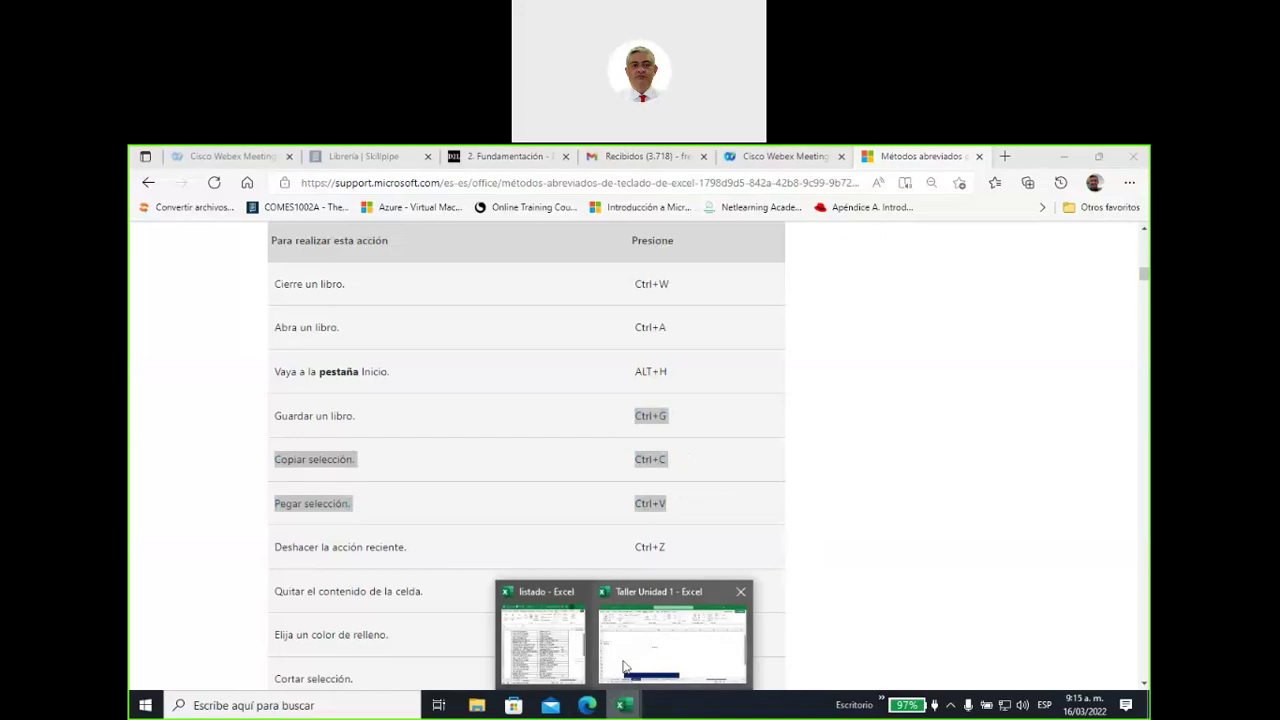
Bring up Taller Unidad 1 zoomed out on the EJERCICIO2 sheet and save the workbook
left_click(624, 666)
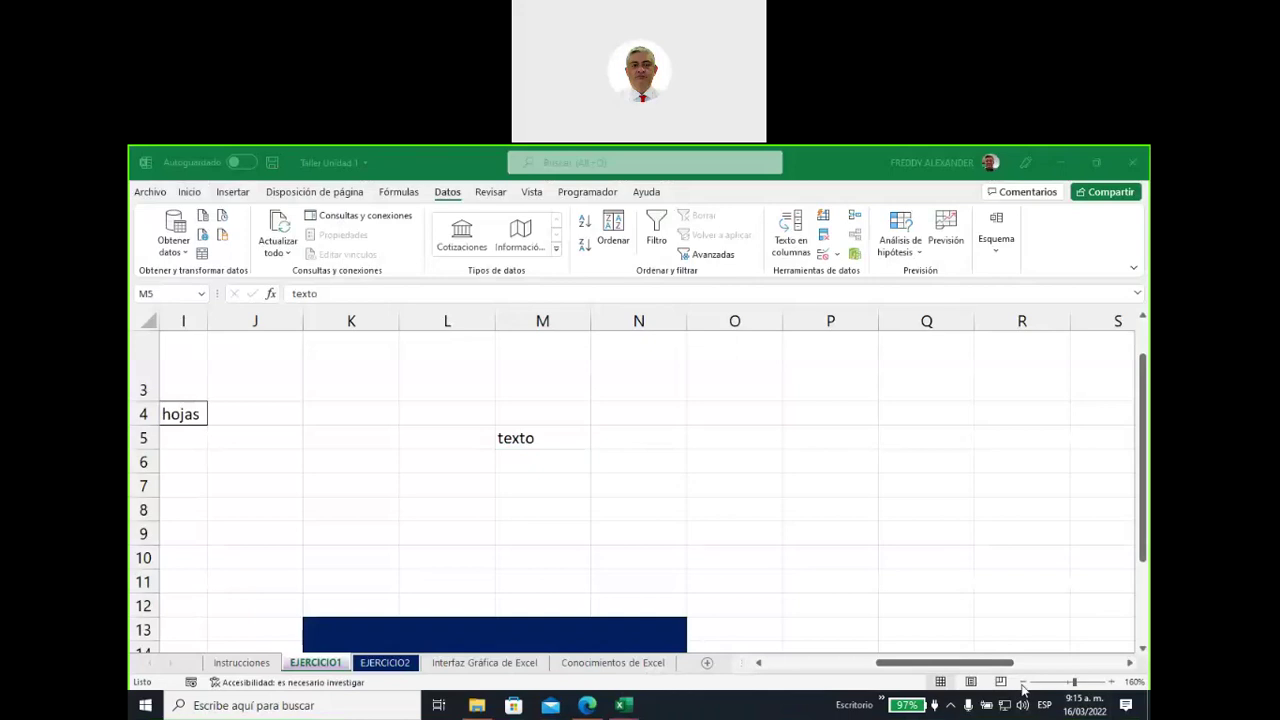
left_click(1022, 683)
left_click(1022, 683)
left_click(1022, 683)
left_click(1022, 683)
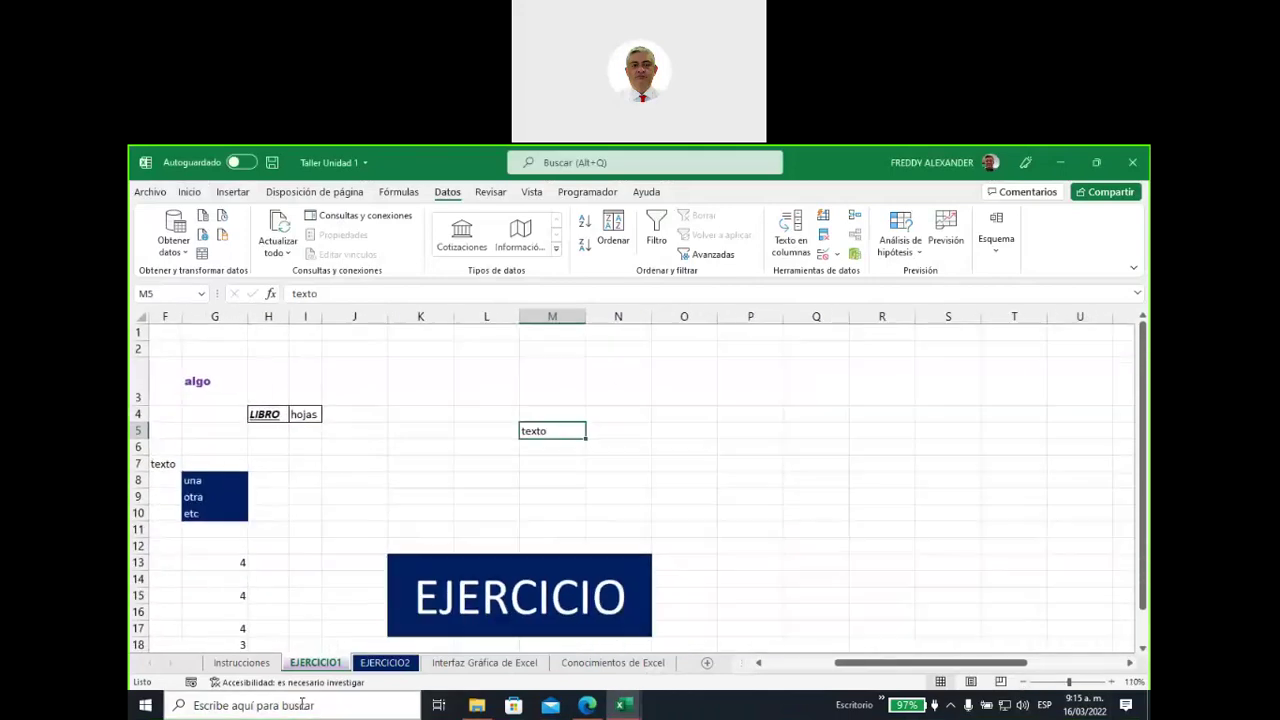
left_click(385, 662)
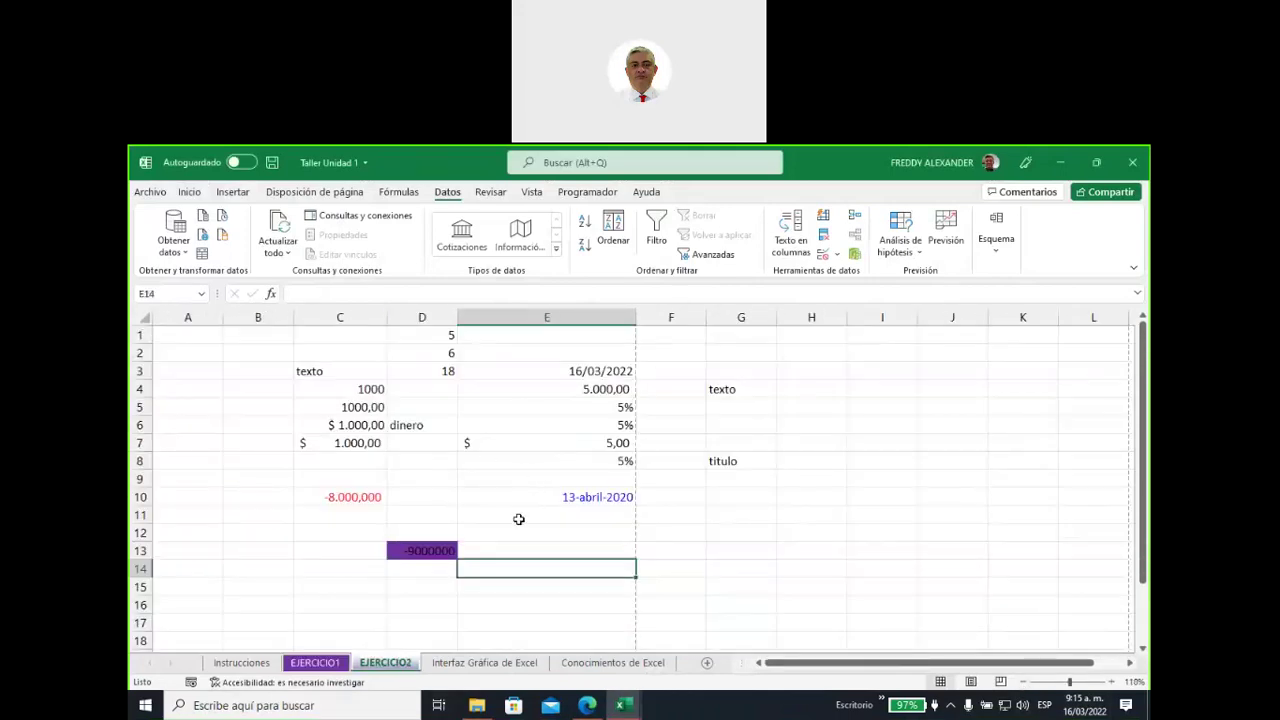
left_click(518, 520)
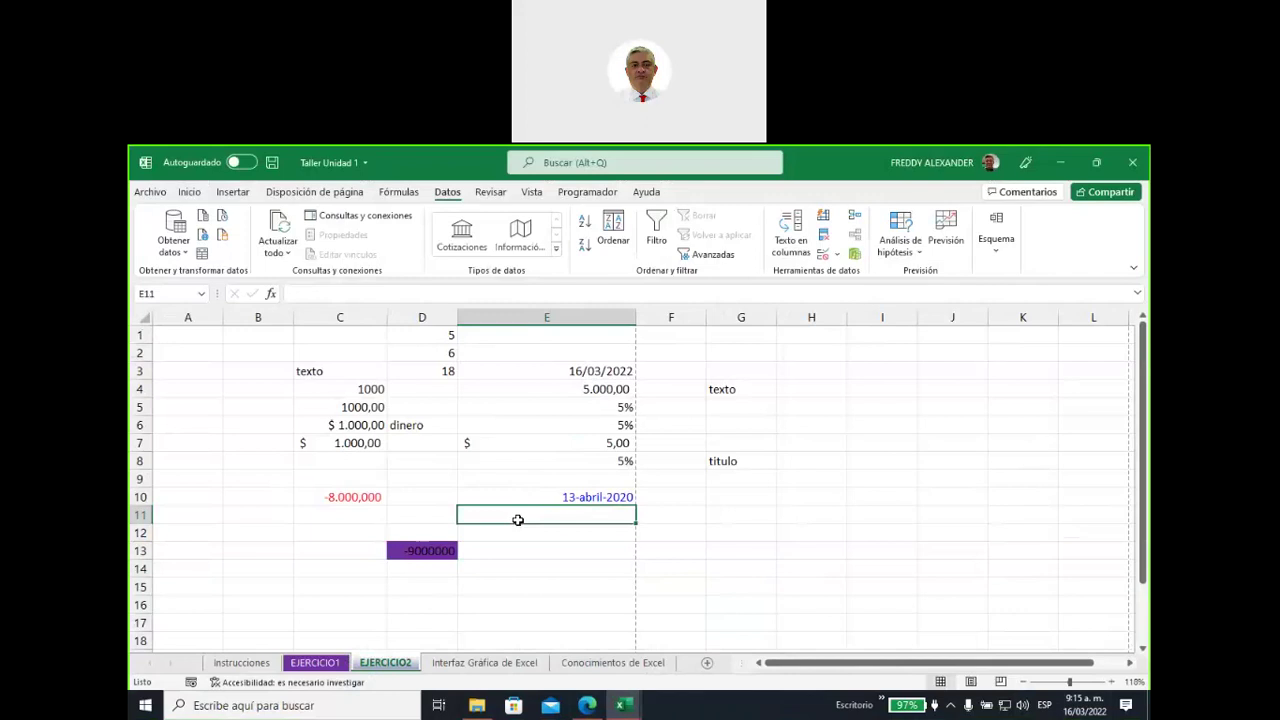
key("ctrl+s")
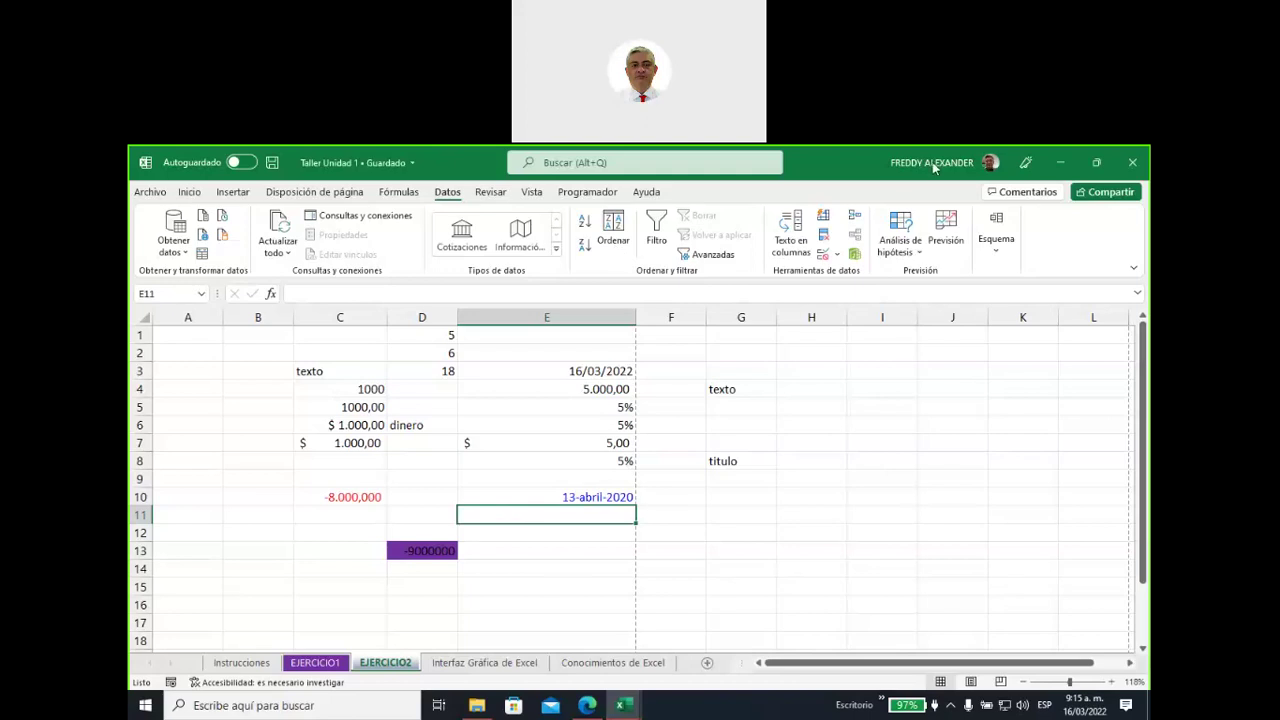
Draw an ink arrow pointing at the saved status, then clear the annotations
mouse_move(400, 385)
left_mouse_down()
mouse_move(376, 188)
mouse_move(392, 213)
left_mouse_up()
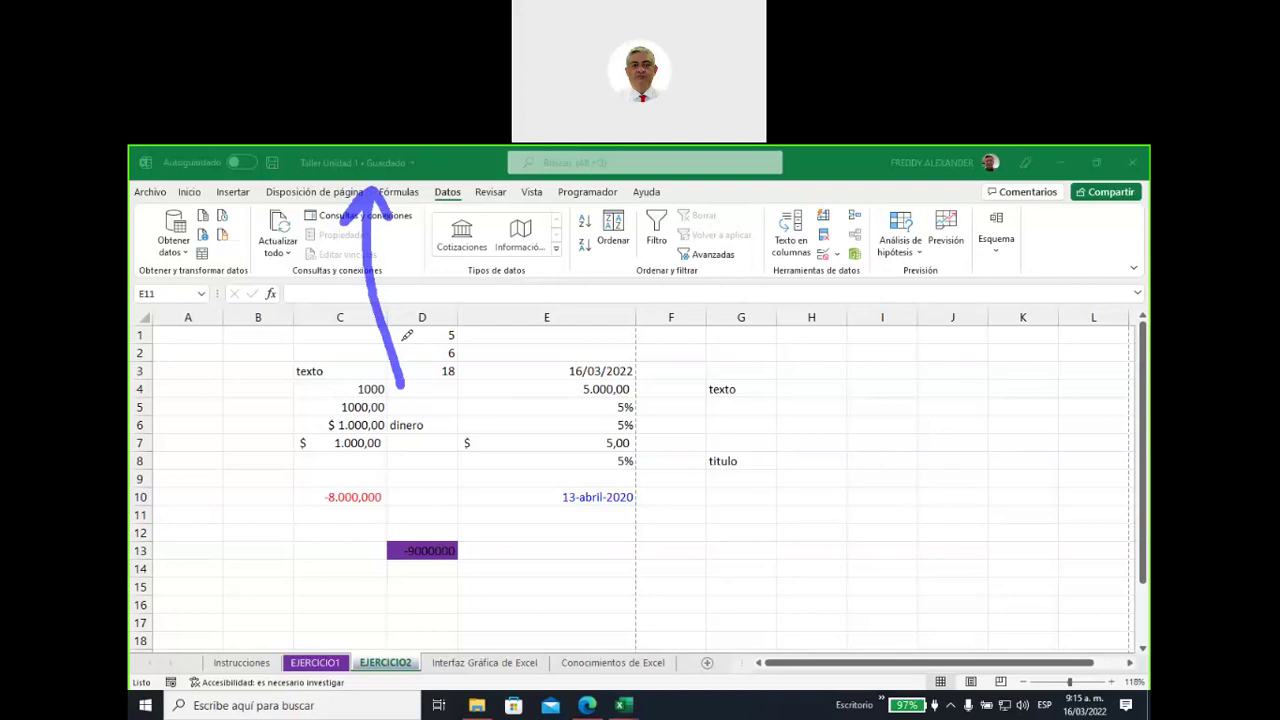
left_click_drag(361, 179, 411, 168)
key("Escape")
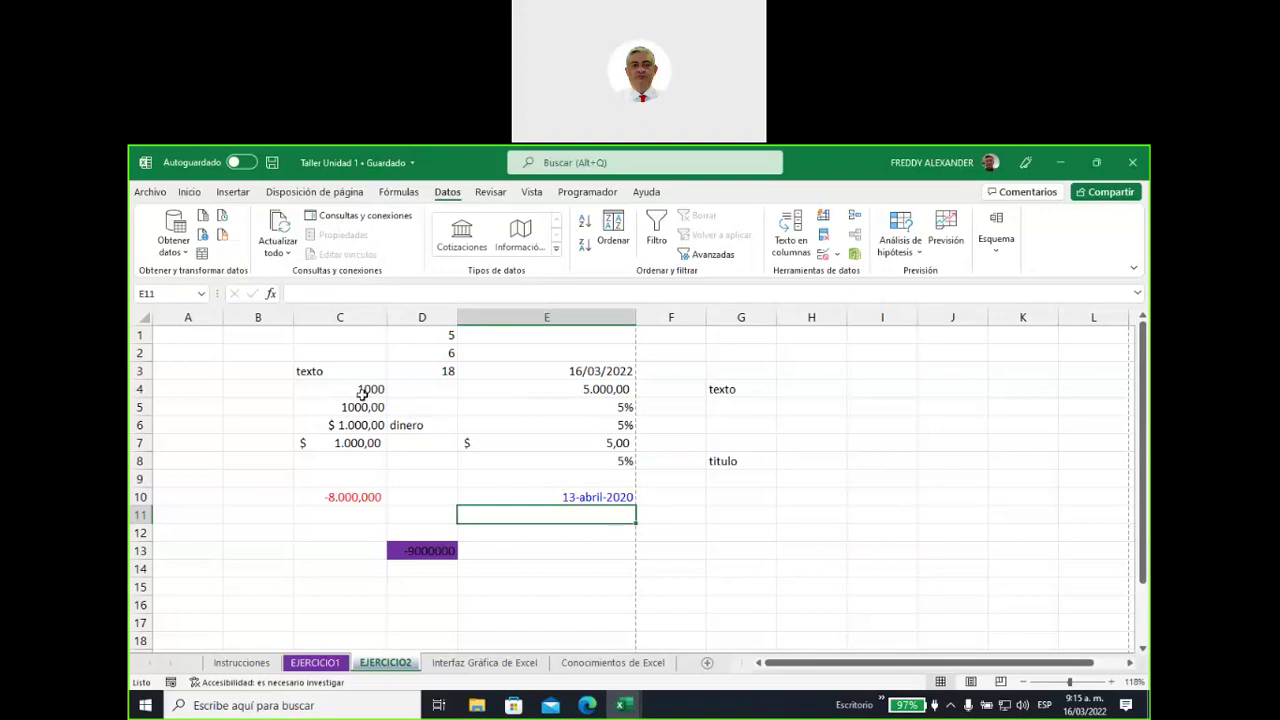
left_click(150, 192)
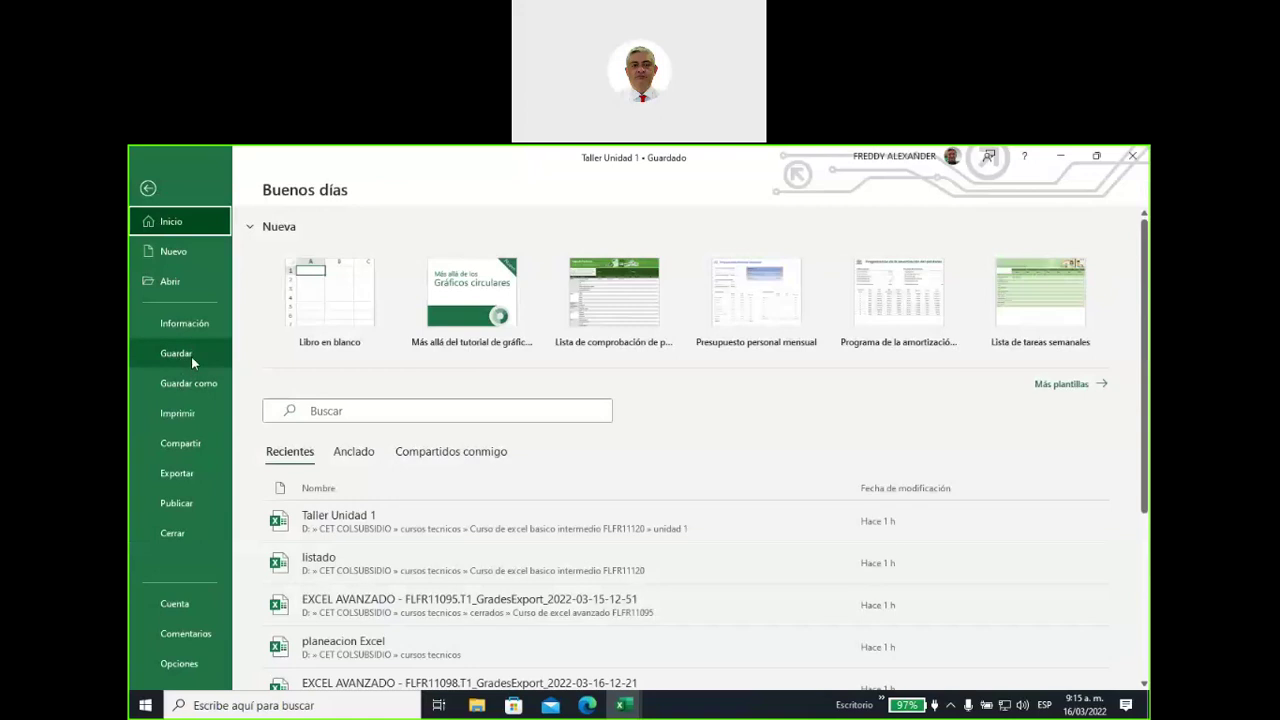
Open and close the File backstage to view Guardar, then return to the shortcuts page in Edge
left_click(148, 190)
left_click(150, 193)
left_click(148, 189)
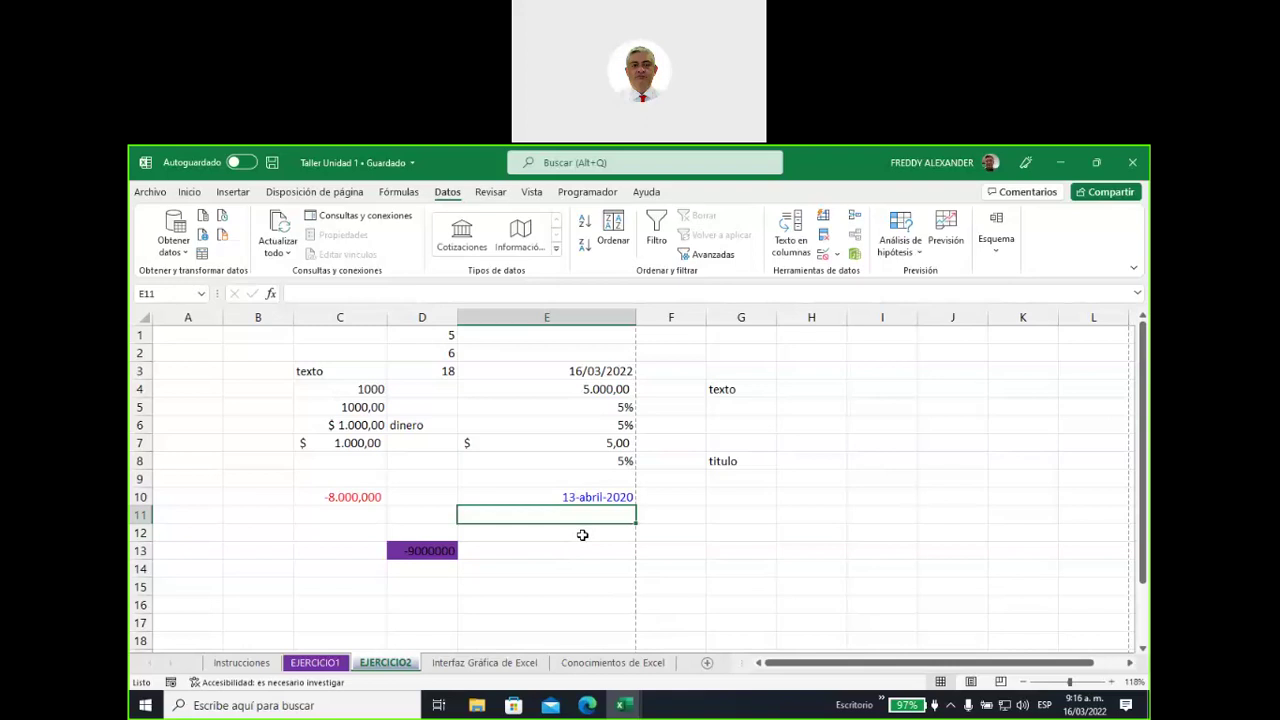
left_click(575, 530)
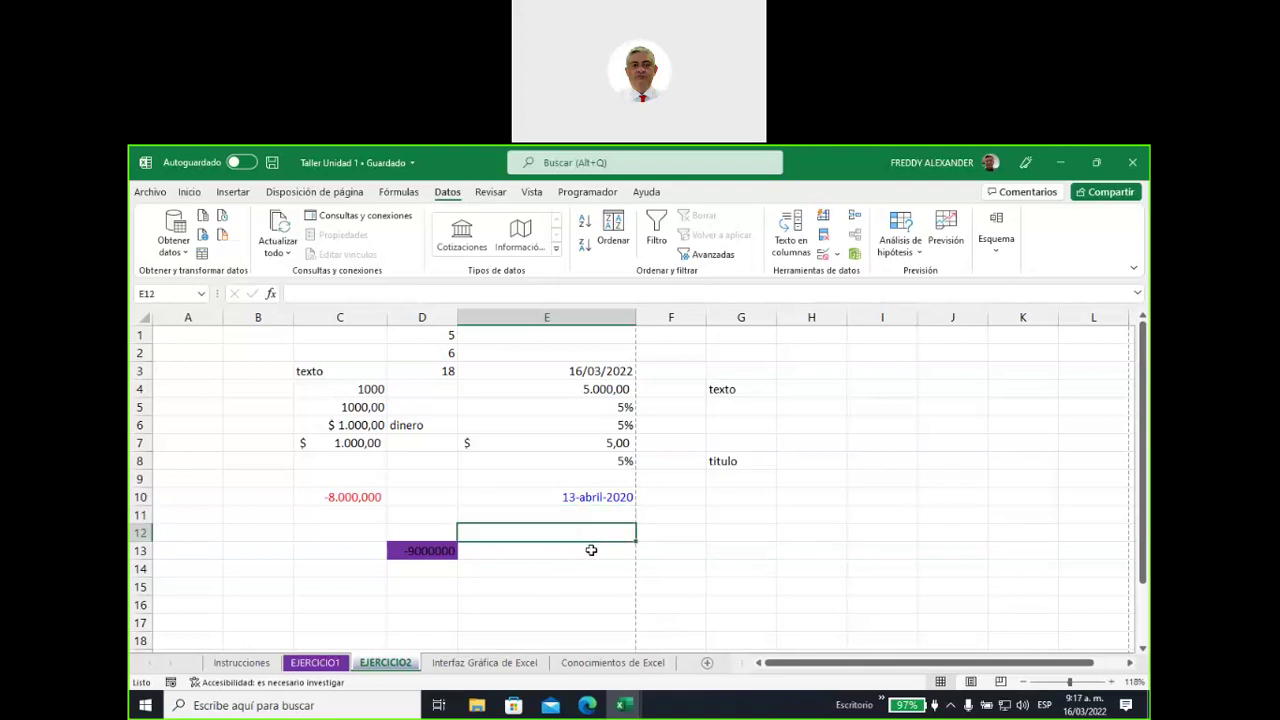
left_click(587, 705)
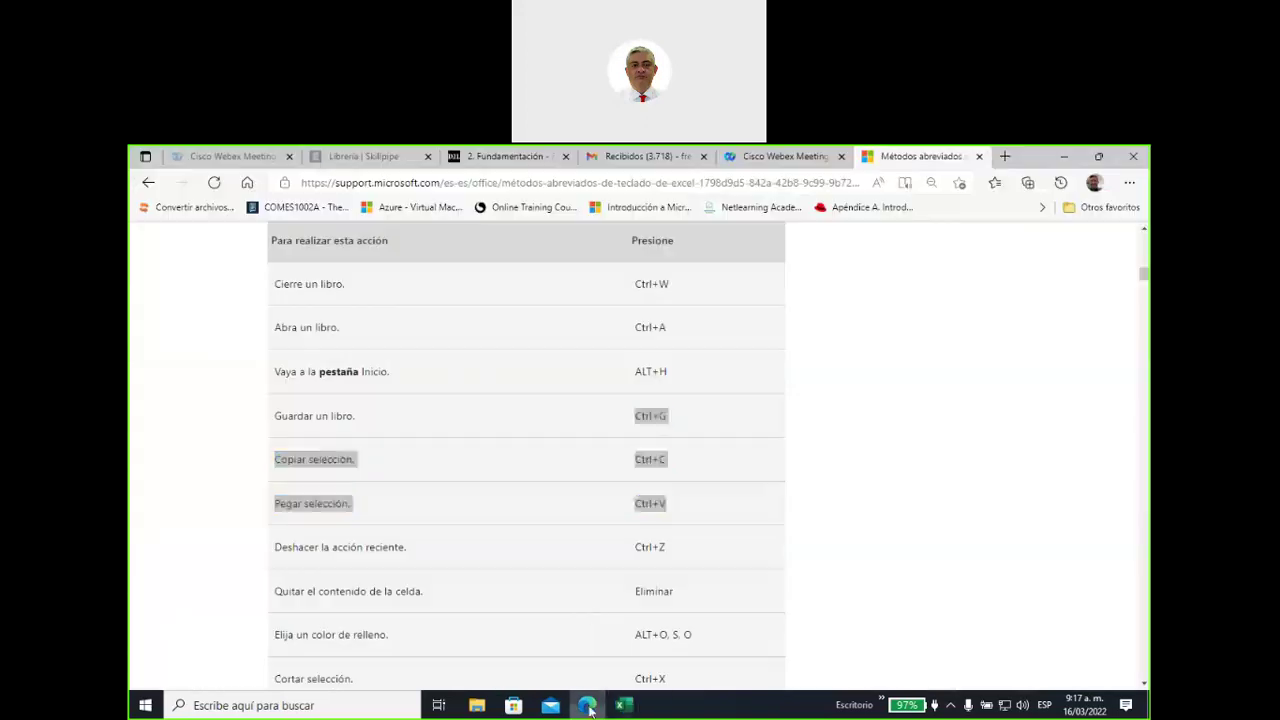
Highlight the Ctrl+G, Ctrl+C and Ctrl+V shortcuts for save, copy and paste
left_click(646, 416)
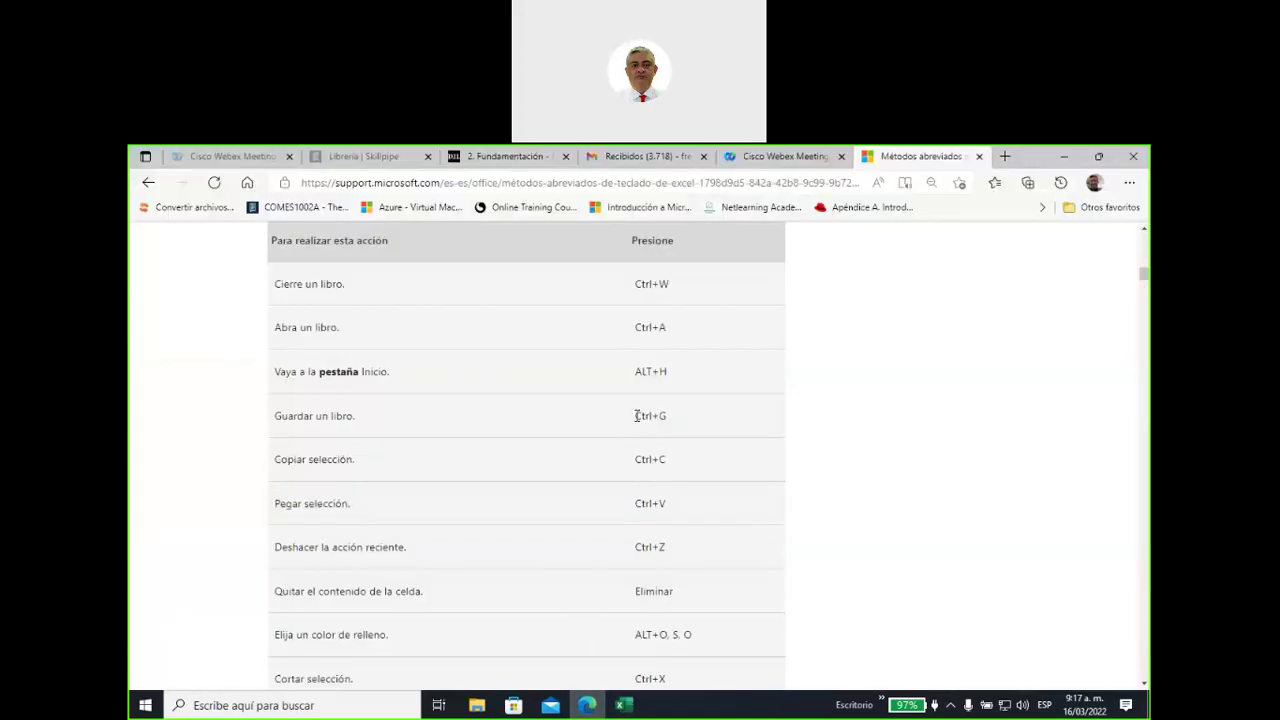
left_click_drag(636, 416, 672, 418)
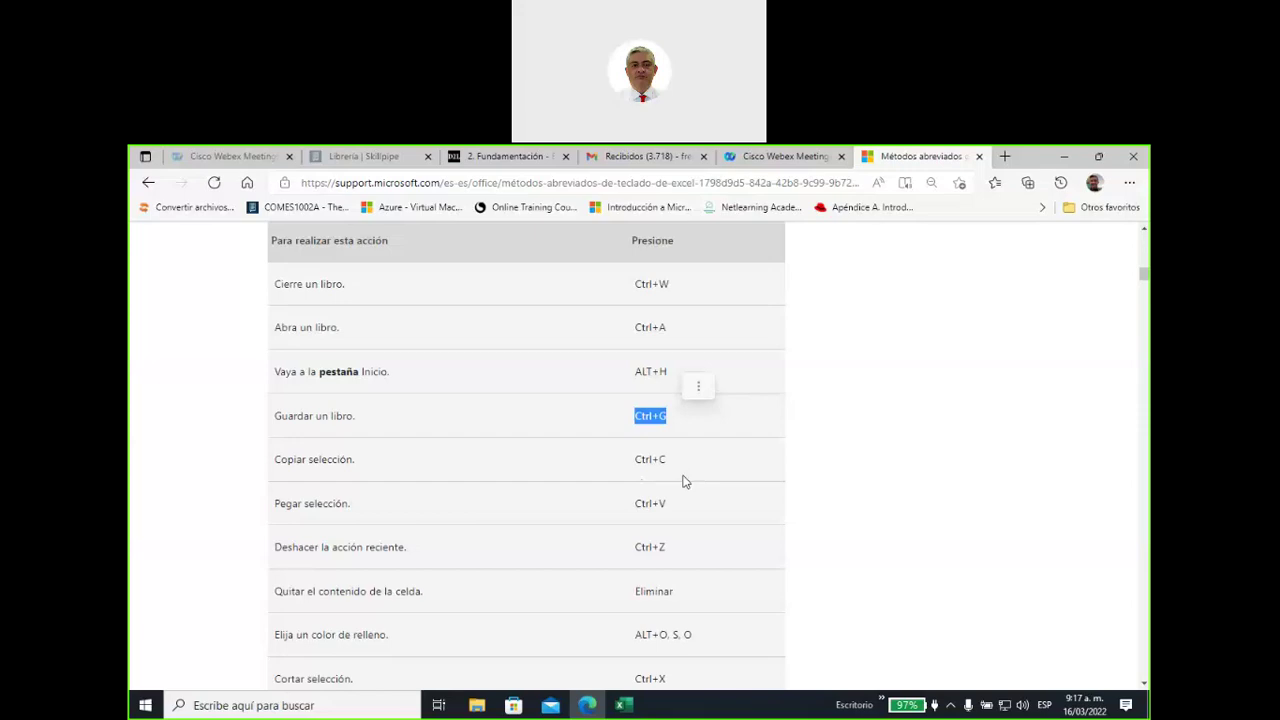
left_click_drag(635, 460, 672, 461)
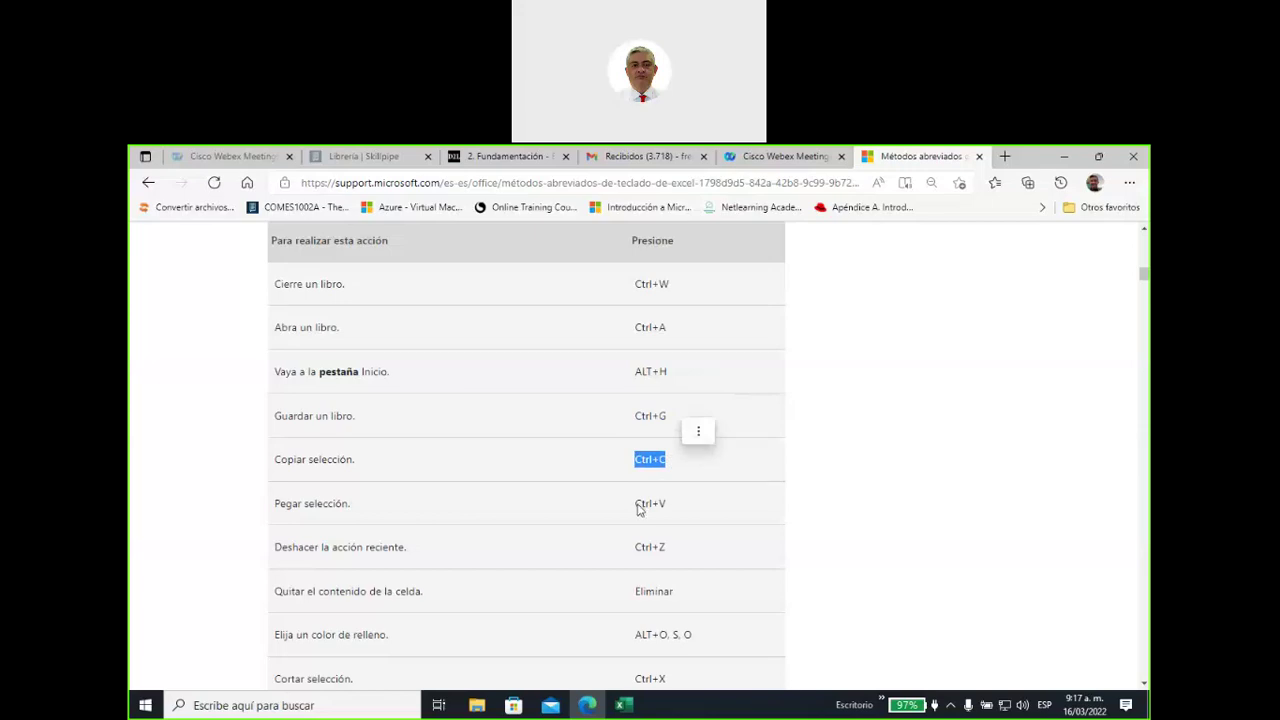
left_click_drag(636, 503, 716, 510)
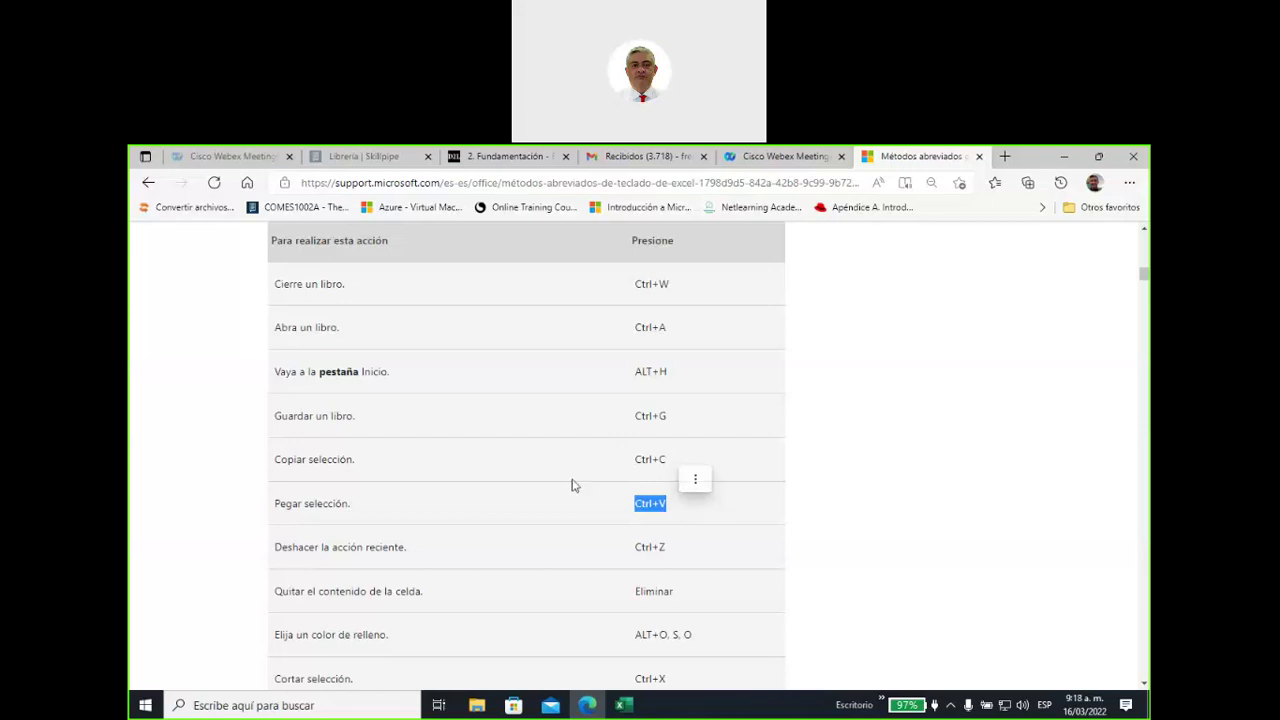
Highlight Deshacer la acción reciente and its Ctrl+Z shortcut
scroll(572, 487, "down", 2)
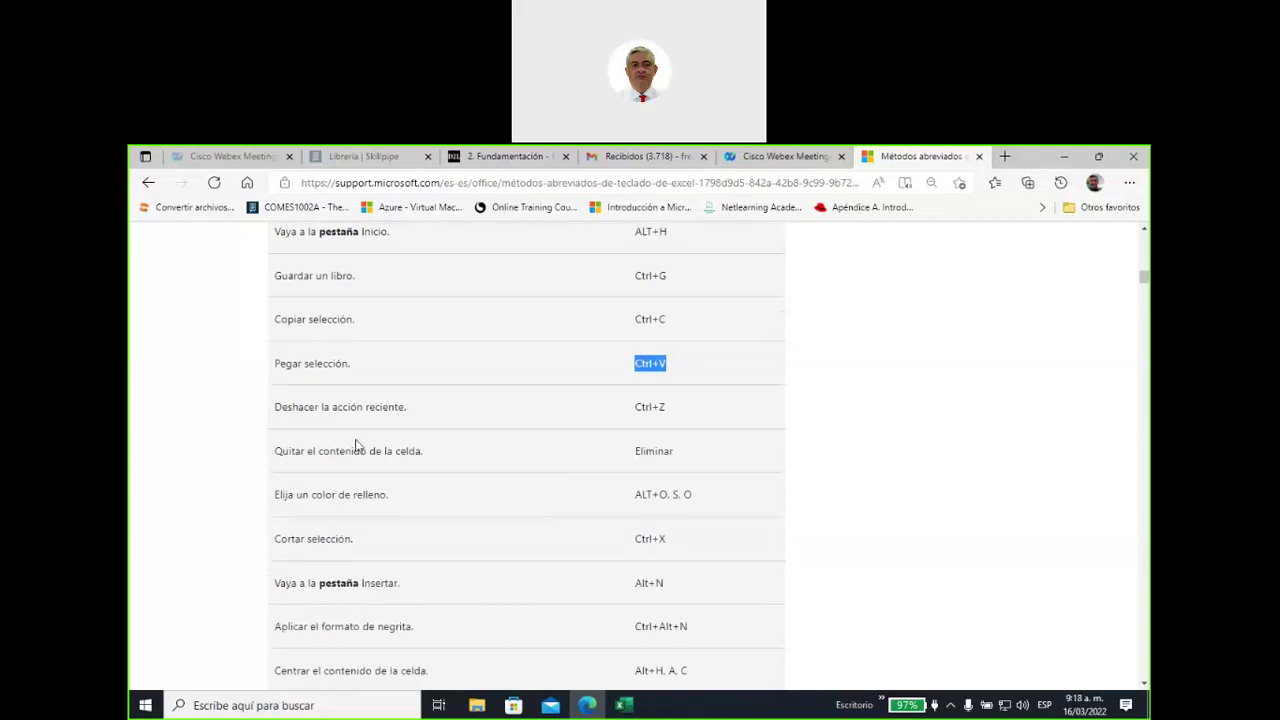
left_click(277, 407)
left_click_drag(277, 407, 408, 410)
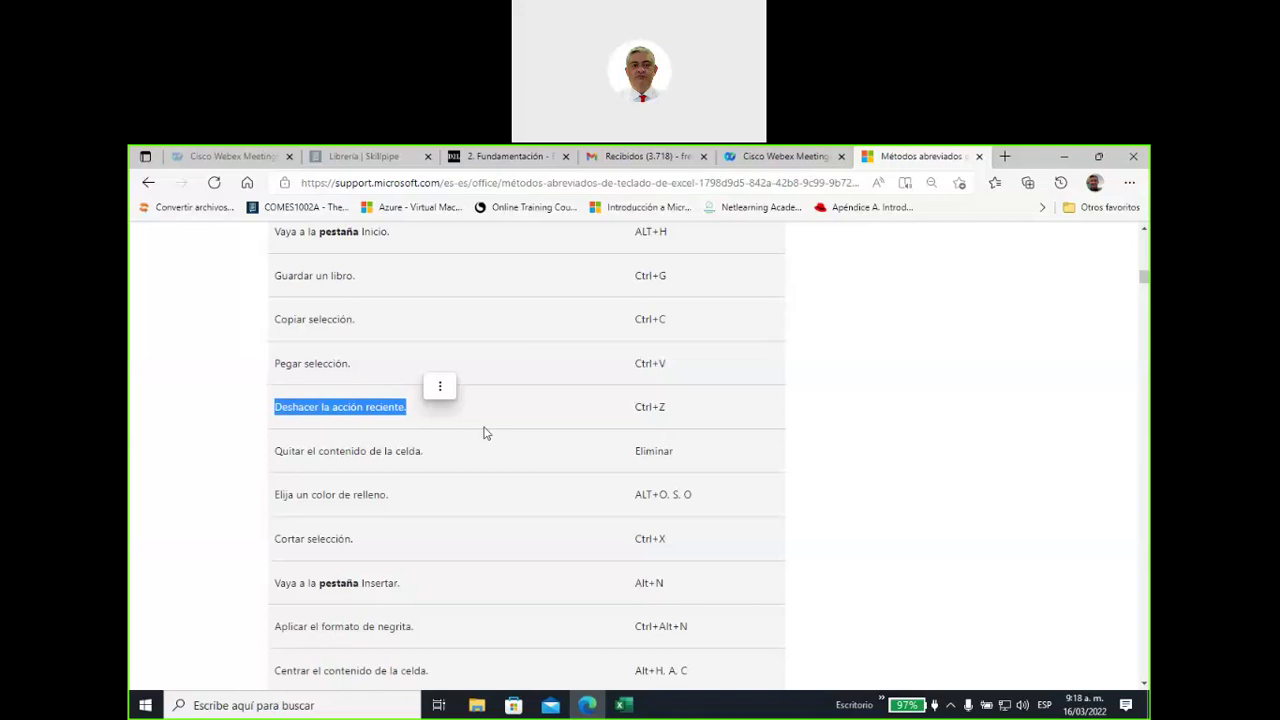
left_click_drag(634, 407, 700, 414)
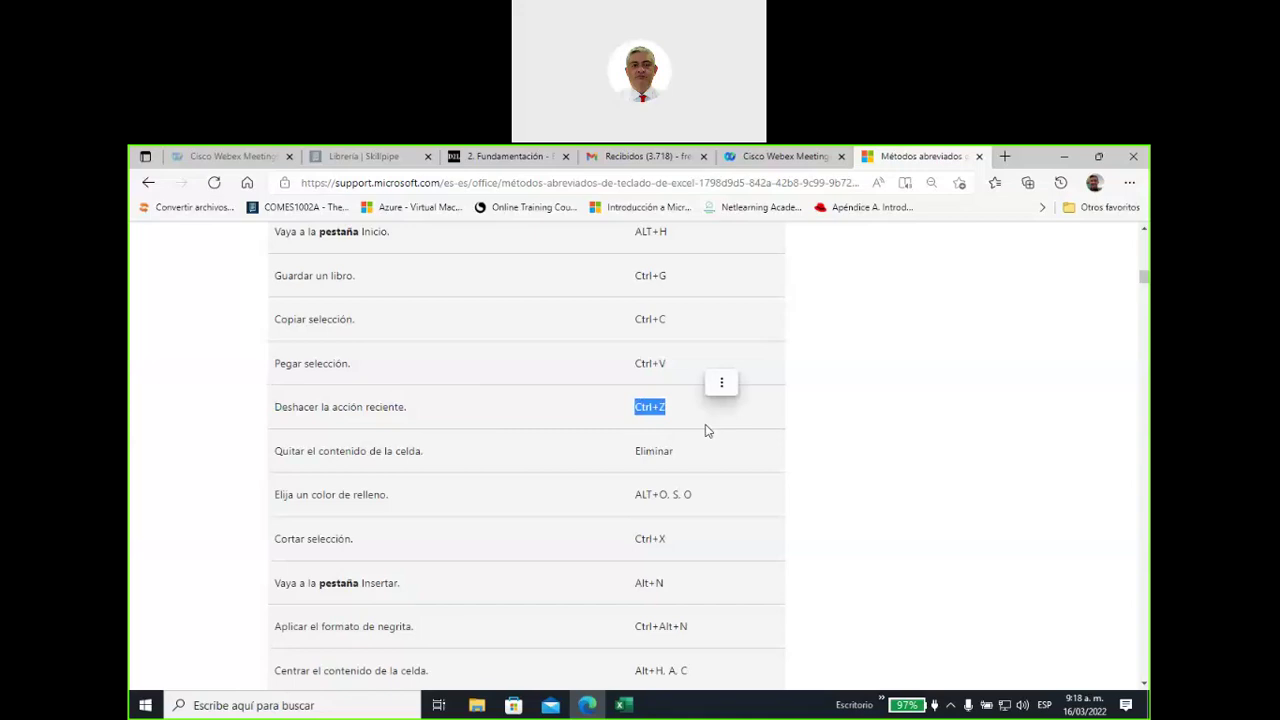
scroll(723, 443, "down", 1)
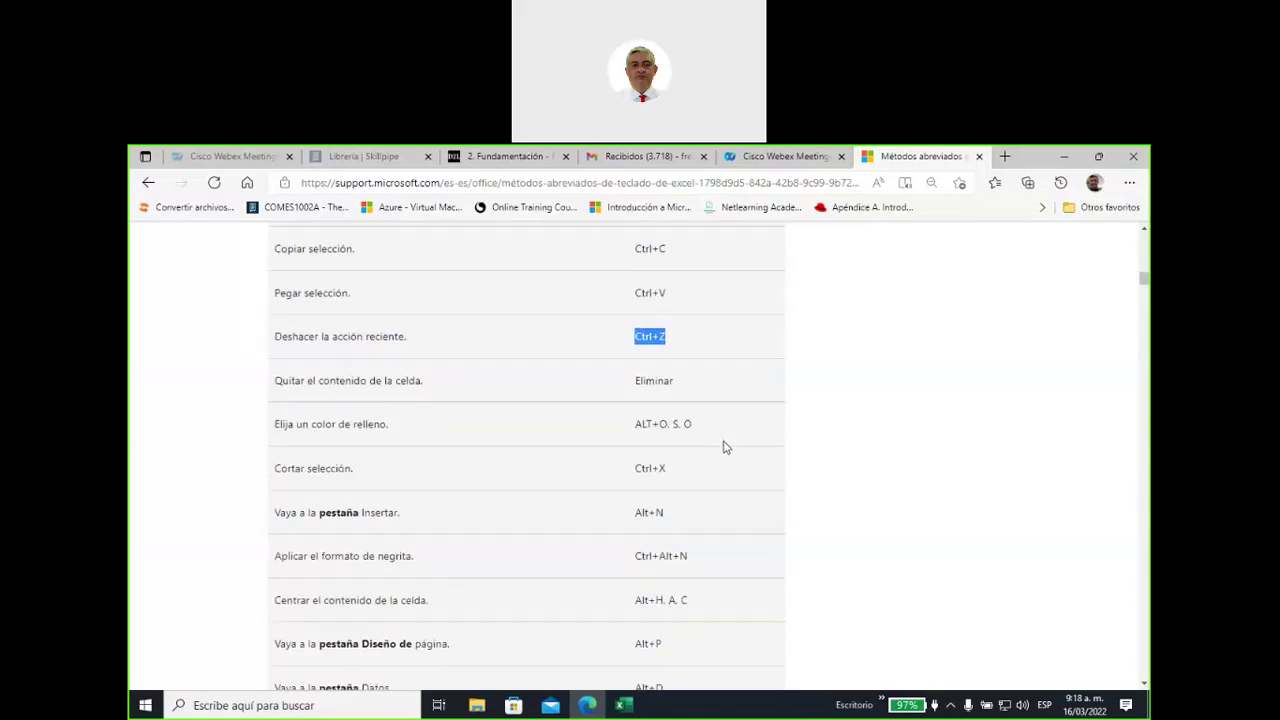
Select the Ctrl+W close and Ctrl+A open workbook shortcuts, then open the unidad 1 folder in File Explorer
scroll(726, 447, "up", 1)
scroll(726, 447, "down", 1)
scroll(726, 447, "down", 1)
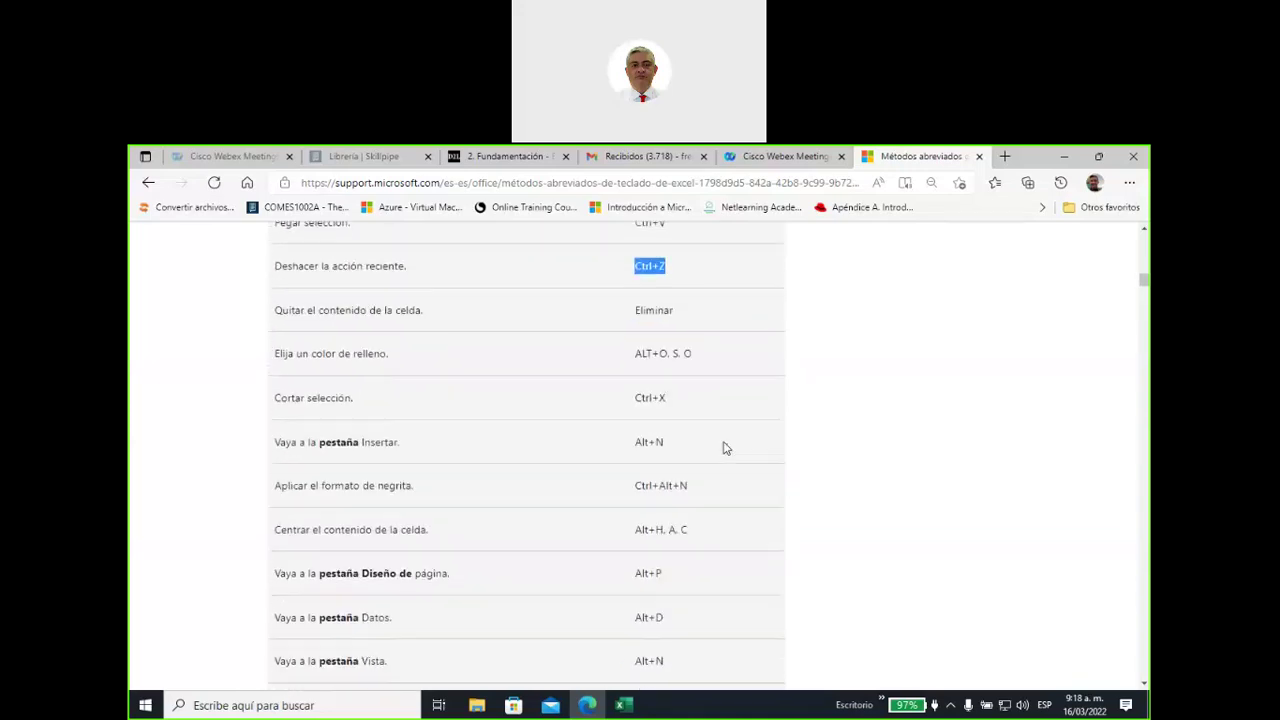
scroll(726, 447, "down", 1)
scroll(726, 448, "down", 1)
scroll(726, 448, "down", 2)
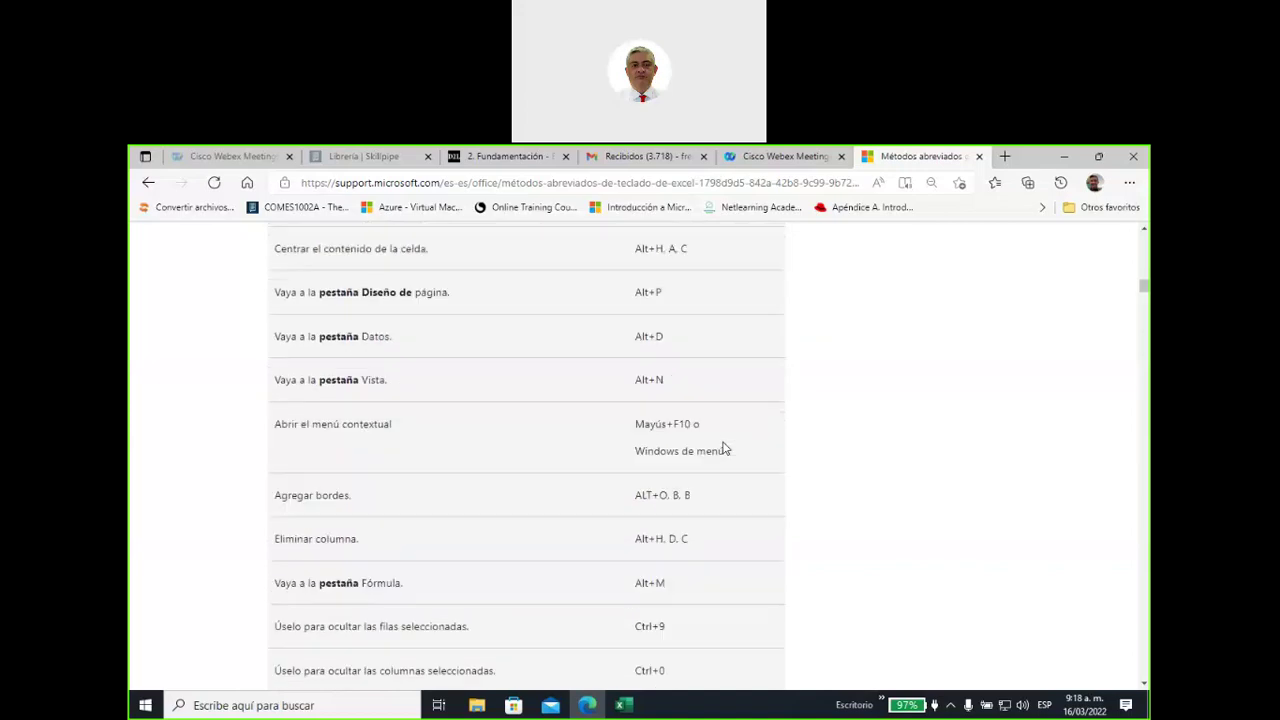
scroll(726, 449, "down", 1)
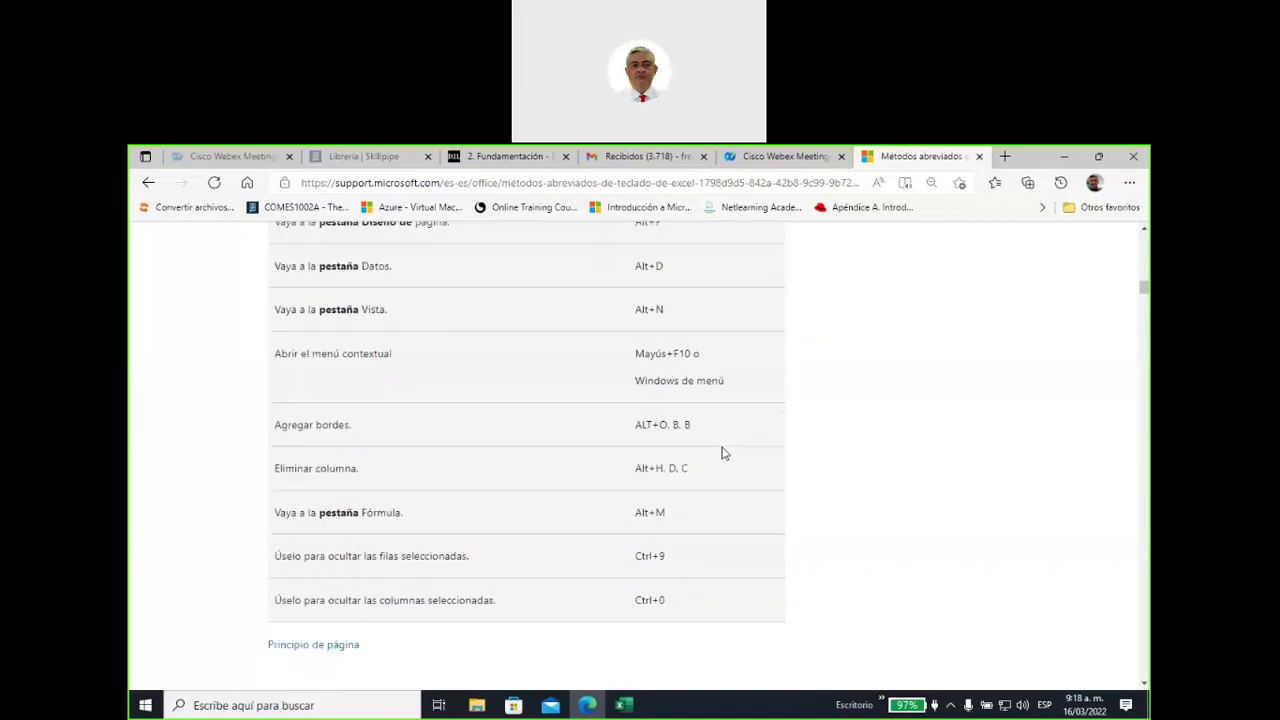
scroll(719, 459, "up", 1)
scroll(717, 459, "up", 1)
scroll(717, 459, "up", 2)
scroll(717, 459, "up", 2)
scroll(717, 459, "up", 2)
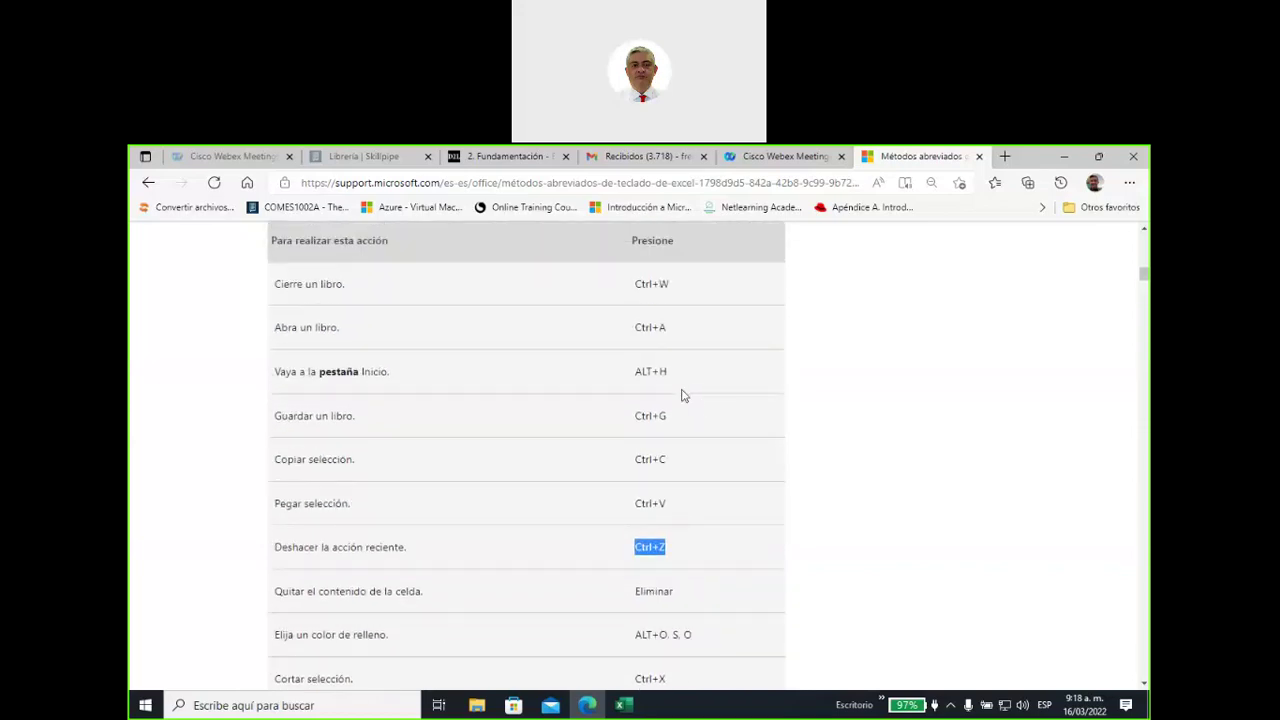
double_click(638, 284)
left_click_drag(670, 284, 672, 285)
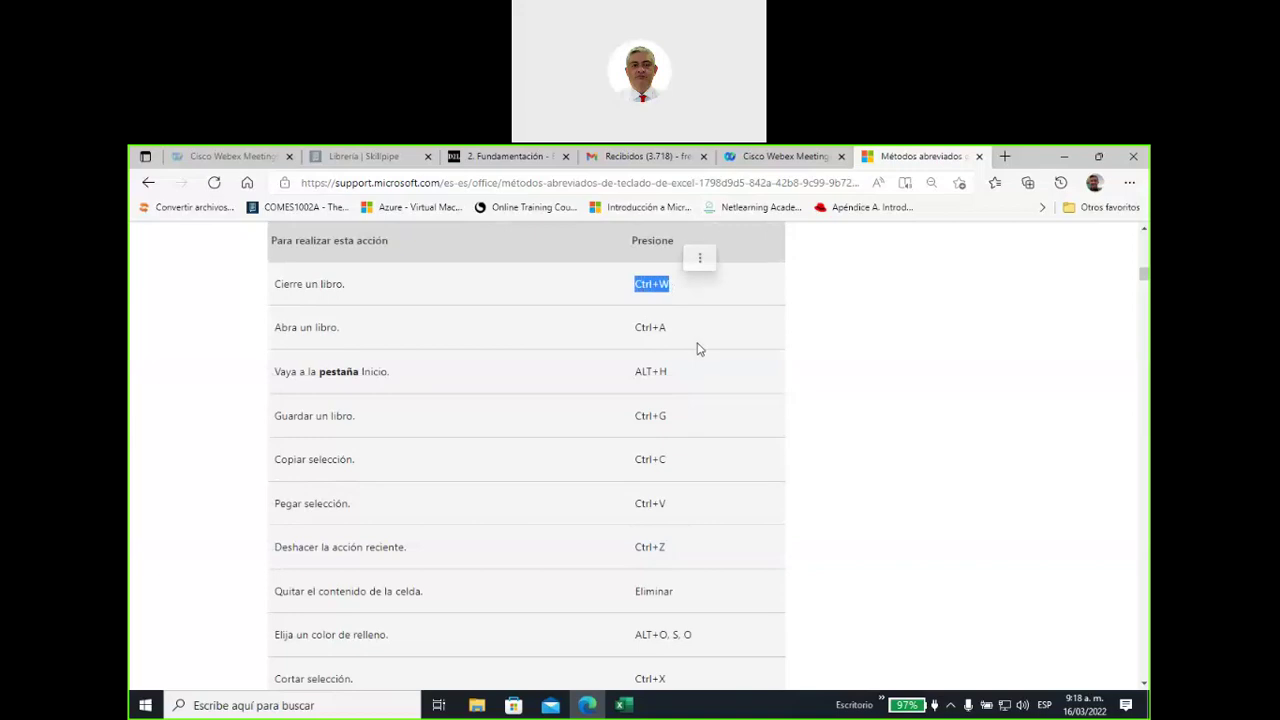
left_click_drag(635, 327, 673, 331)
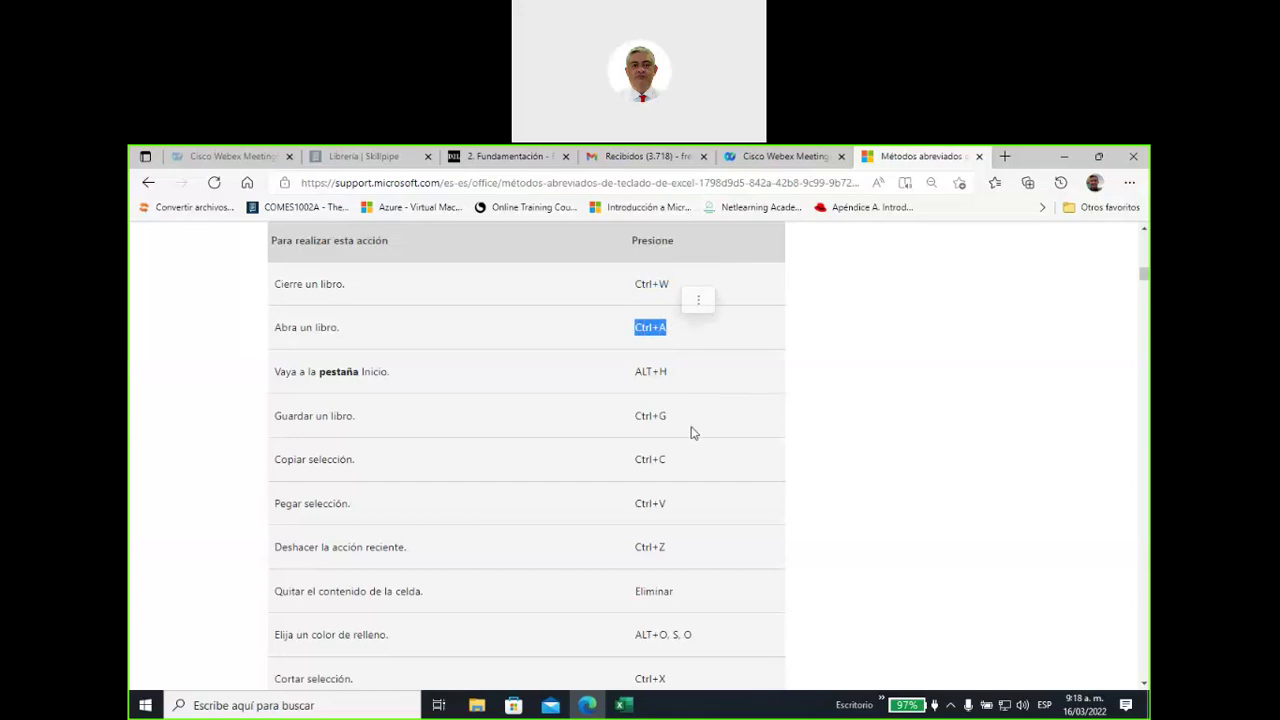
left_click(477, 705)
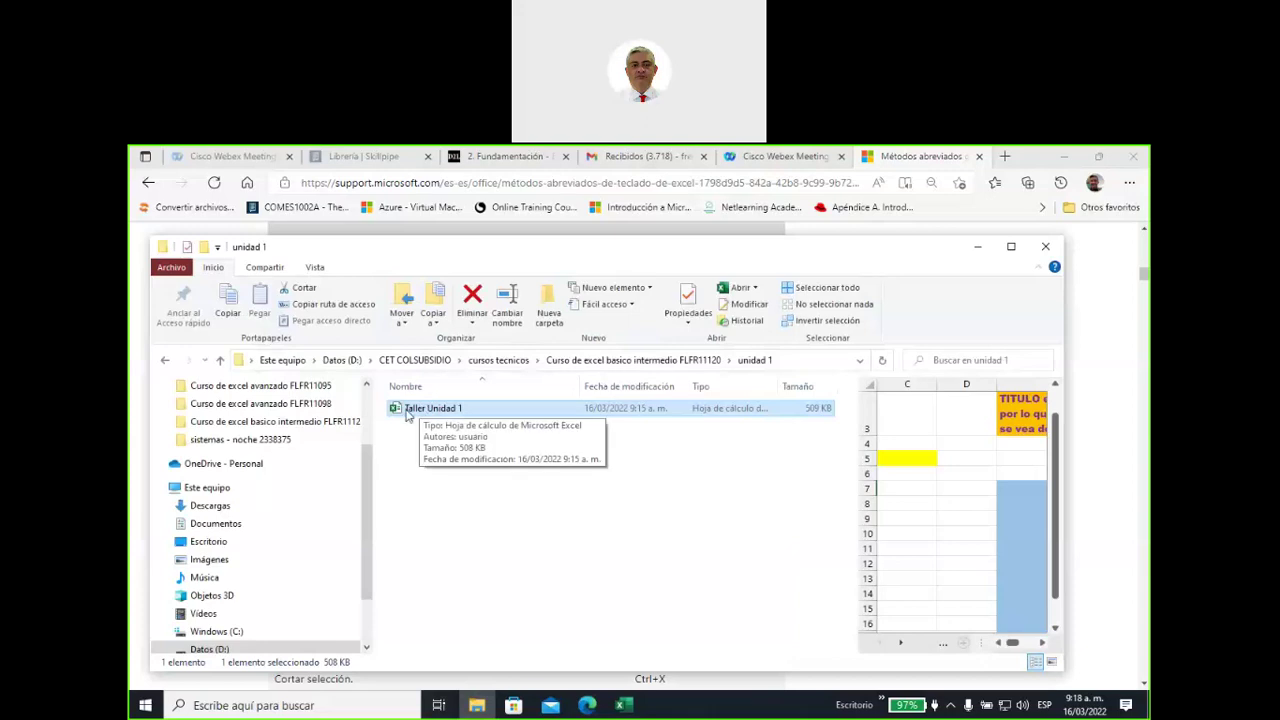
Close the unidad 1 folder window and bring the Taller Unidad 1 workbook to the front
left_click_drag(828, 257, 632, 240)
left_click(849, 229)
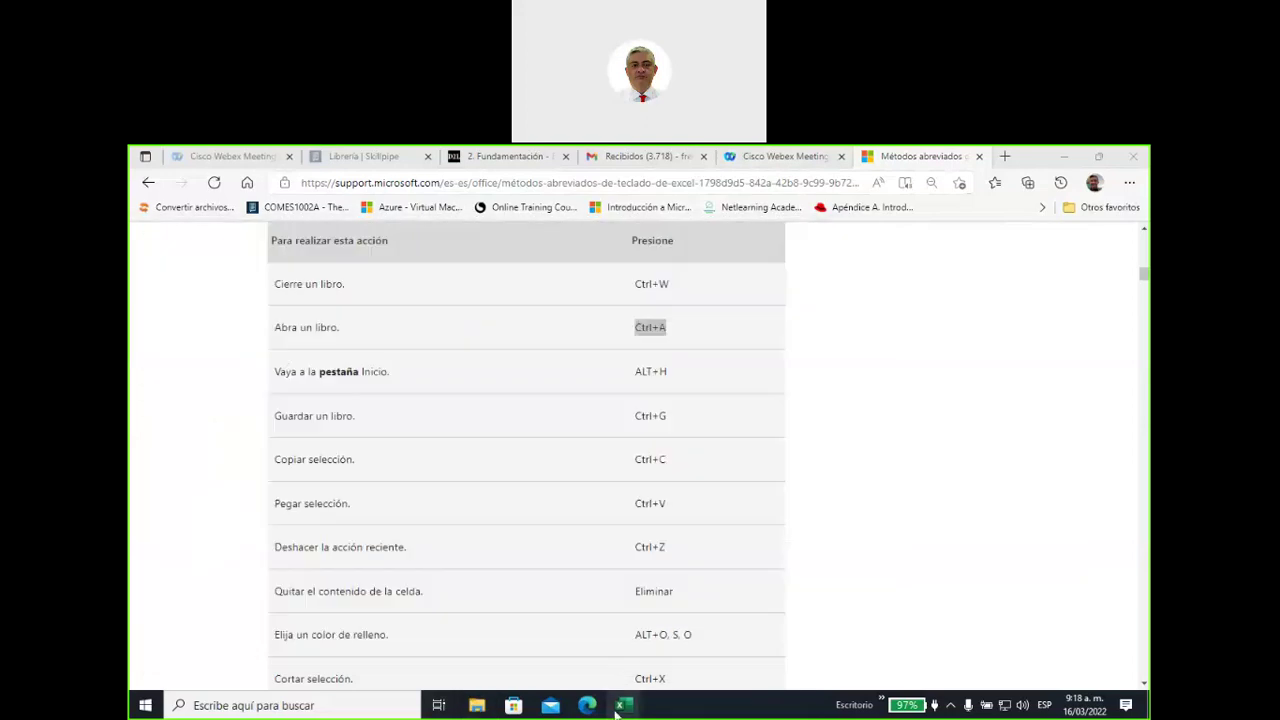
mouse_move(617, 706)
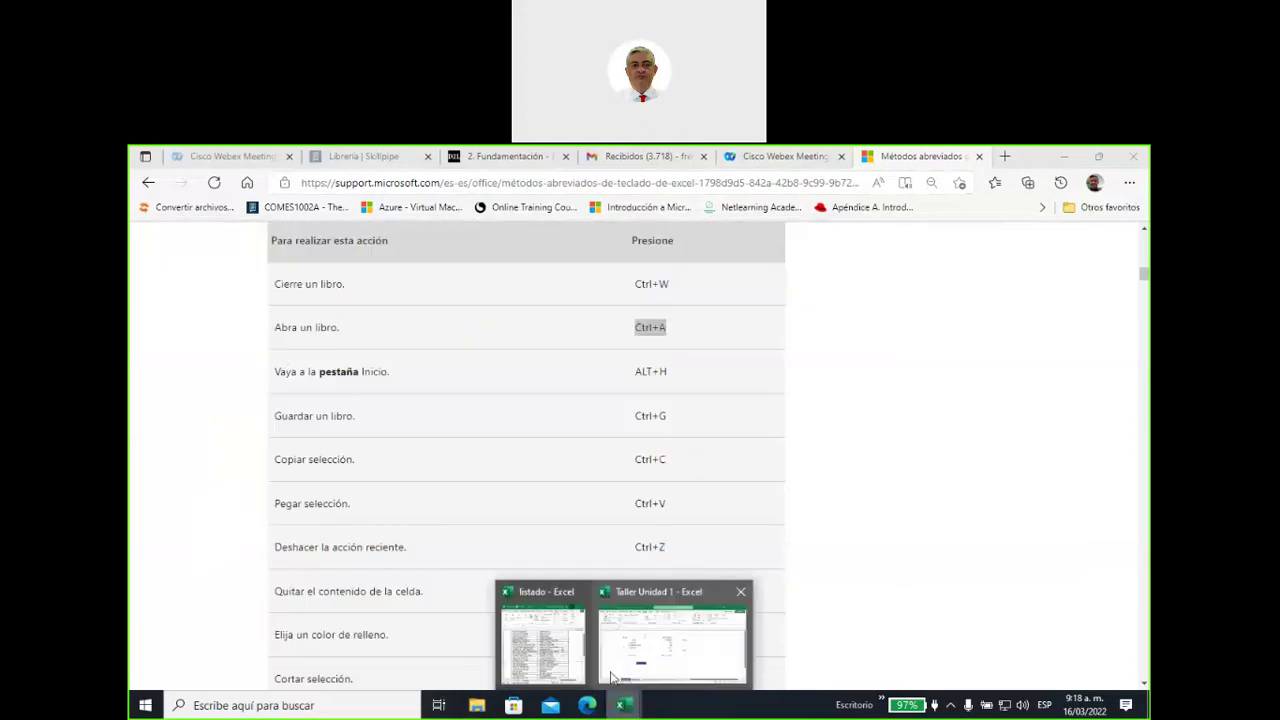
left_click(612, 678)
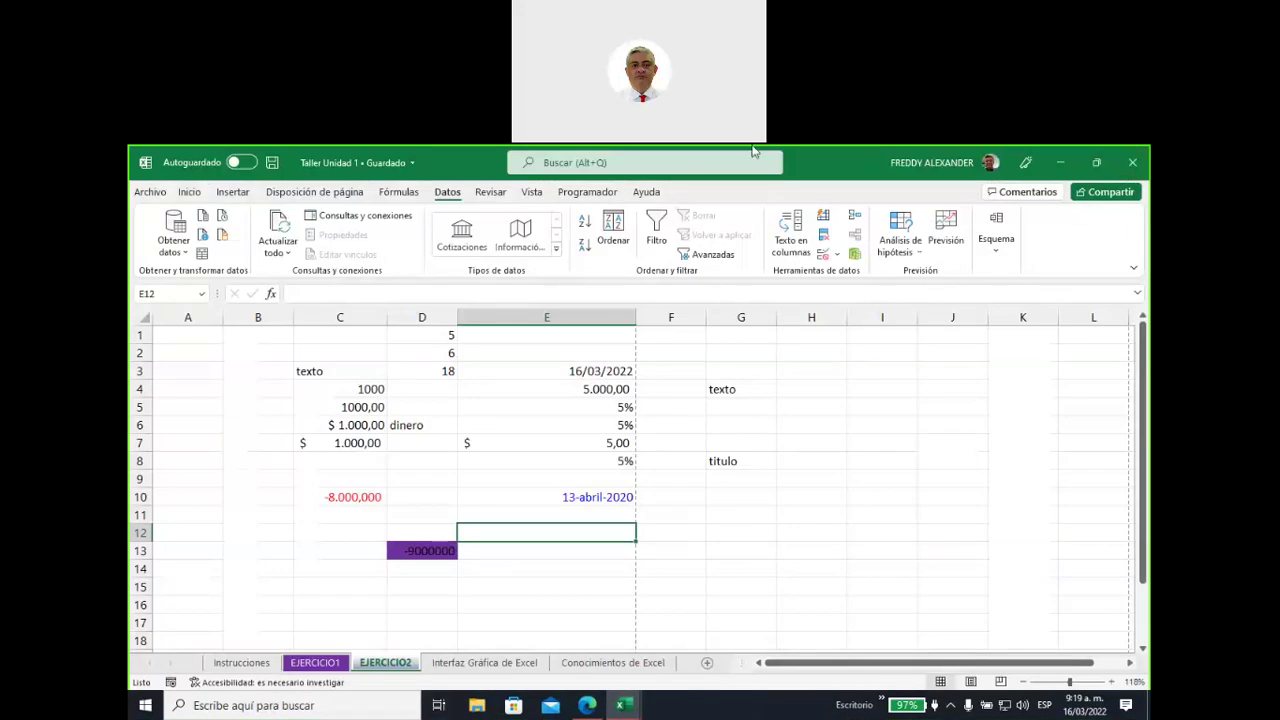
Mark up the sheet with ink, open and close the File backstage, then return to Edge
mouse_move(745, 389)
left_mouse_down()
mouse_move(1070, 195)
mouse_move(1043, 263)
left_mouse_up()
mouse_move(1127, 148)
left_mouse_down()
mouse_move(1098, 188)
mouse_move(1140, 155)
left_mouse_up()
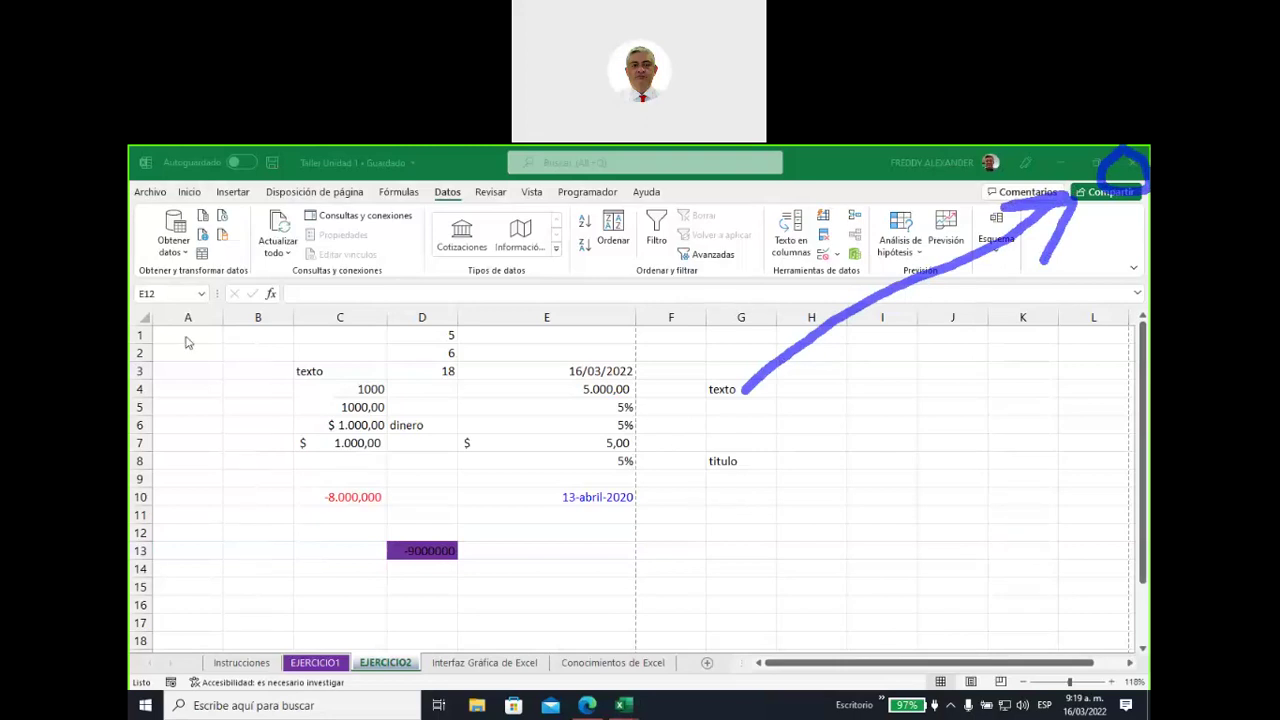
left_click(150, 191)
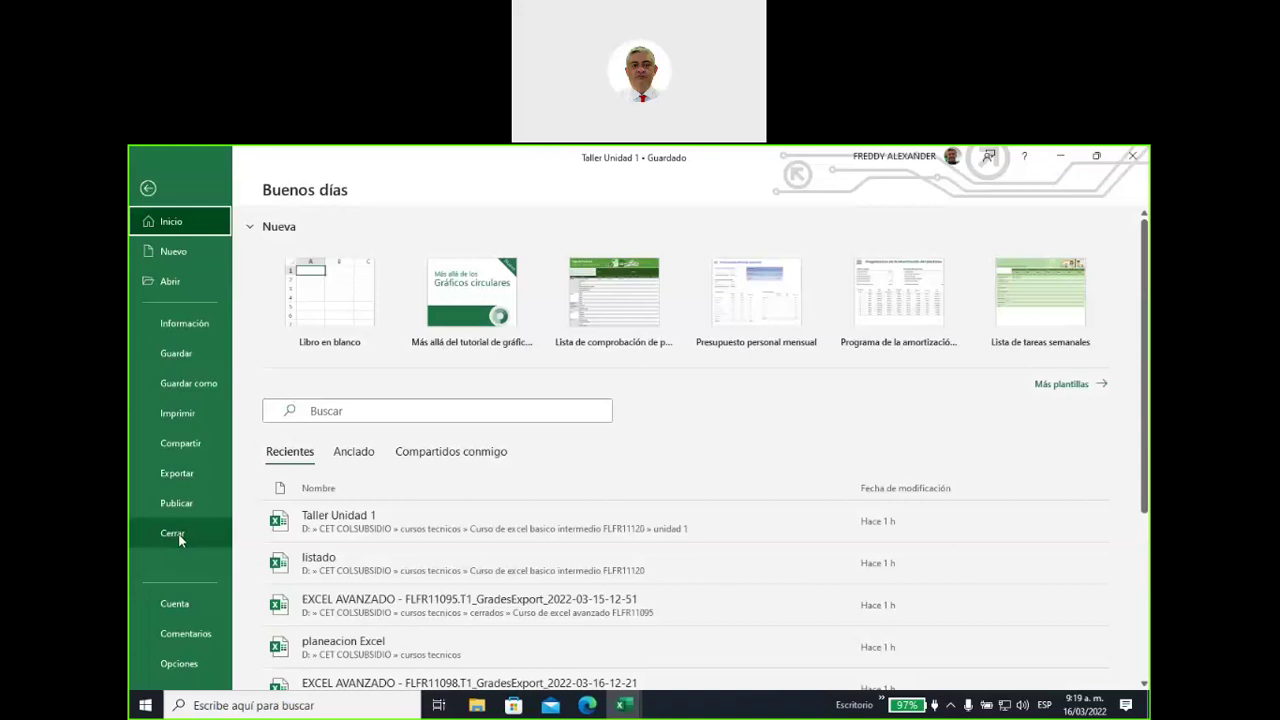
left_click(149, 189)
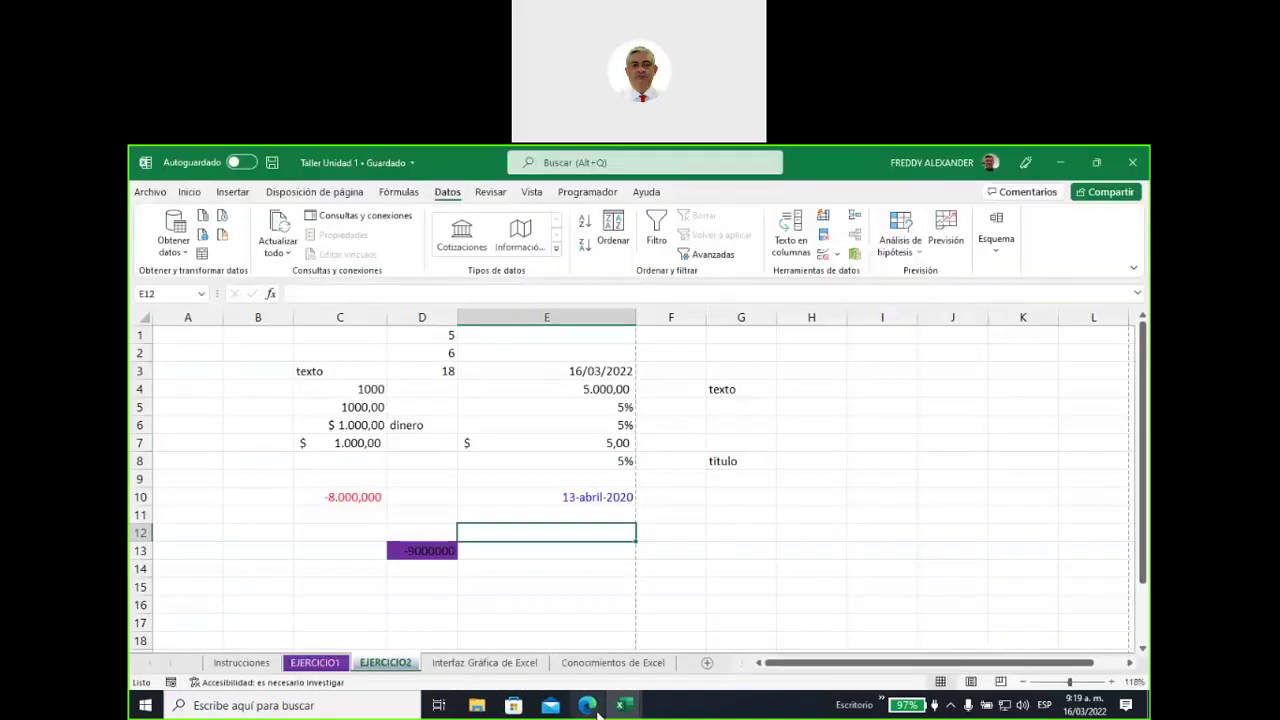
left_click(587, 705)
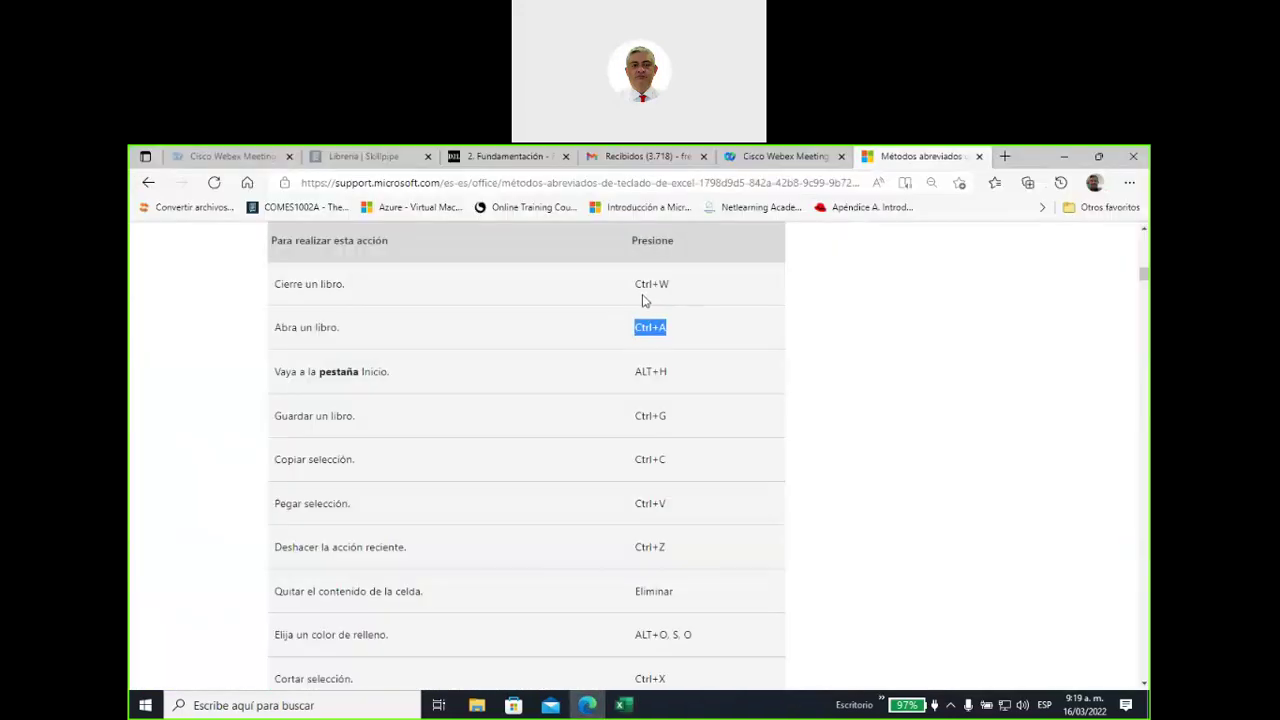
Select Ctrl+W, scroll up to the shortcut section links, then return to the Taller Unidad 1 workbook
double_click(640, 285)
scroll(680, 443, "up", 1)
scroll(683, 451, "up", 2)
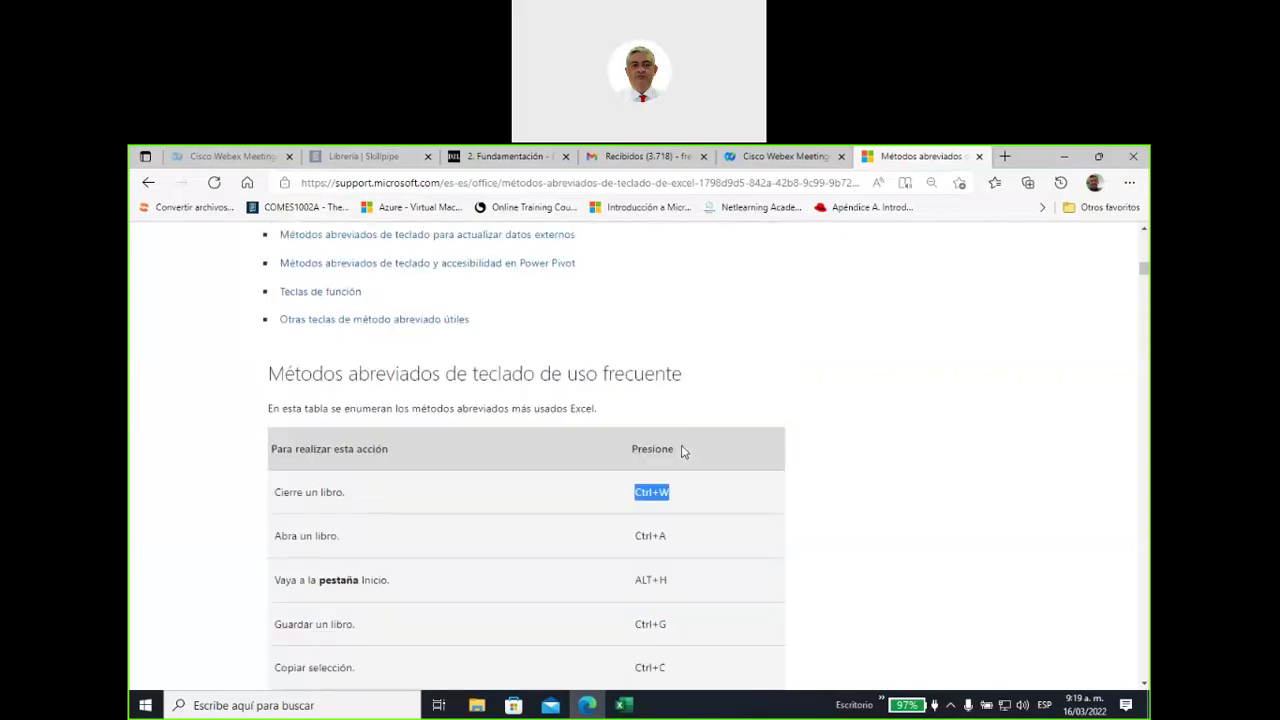
scroll(657, 451, "up", 1)
scroll(653, 463, "up", 3)
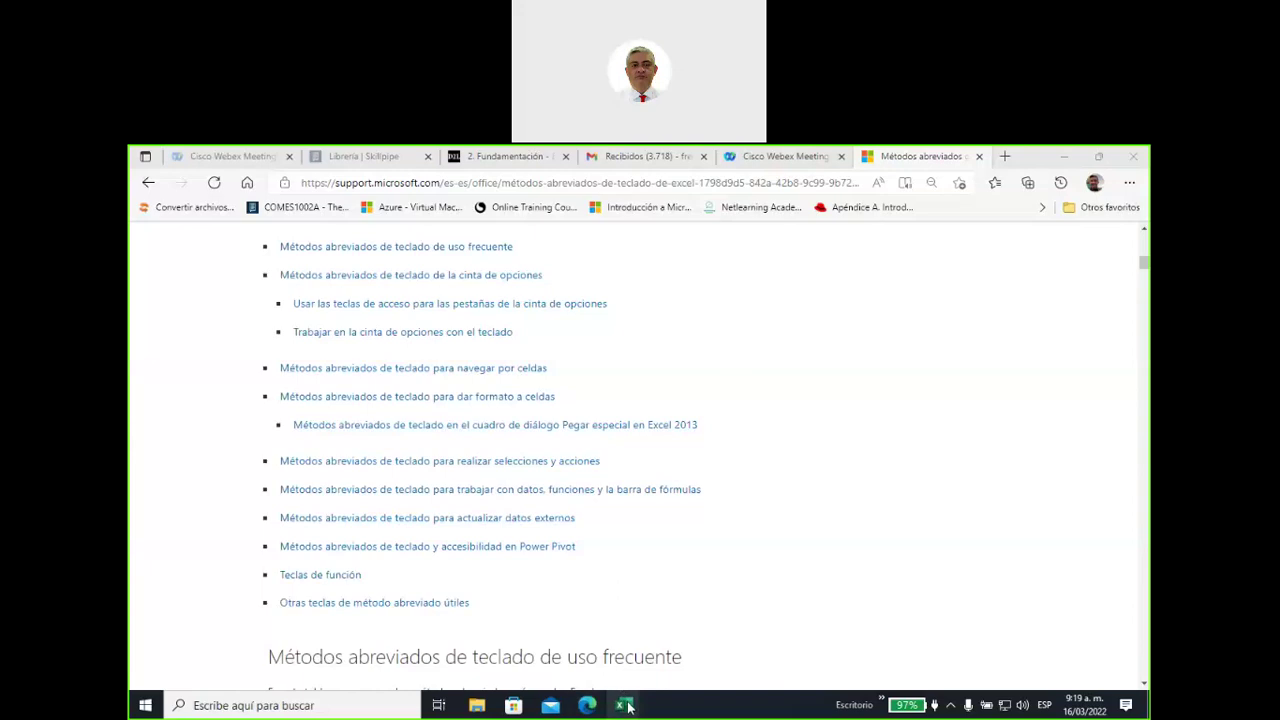
mouse_move(628, 705)
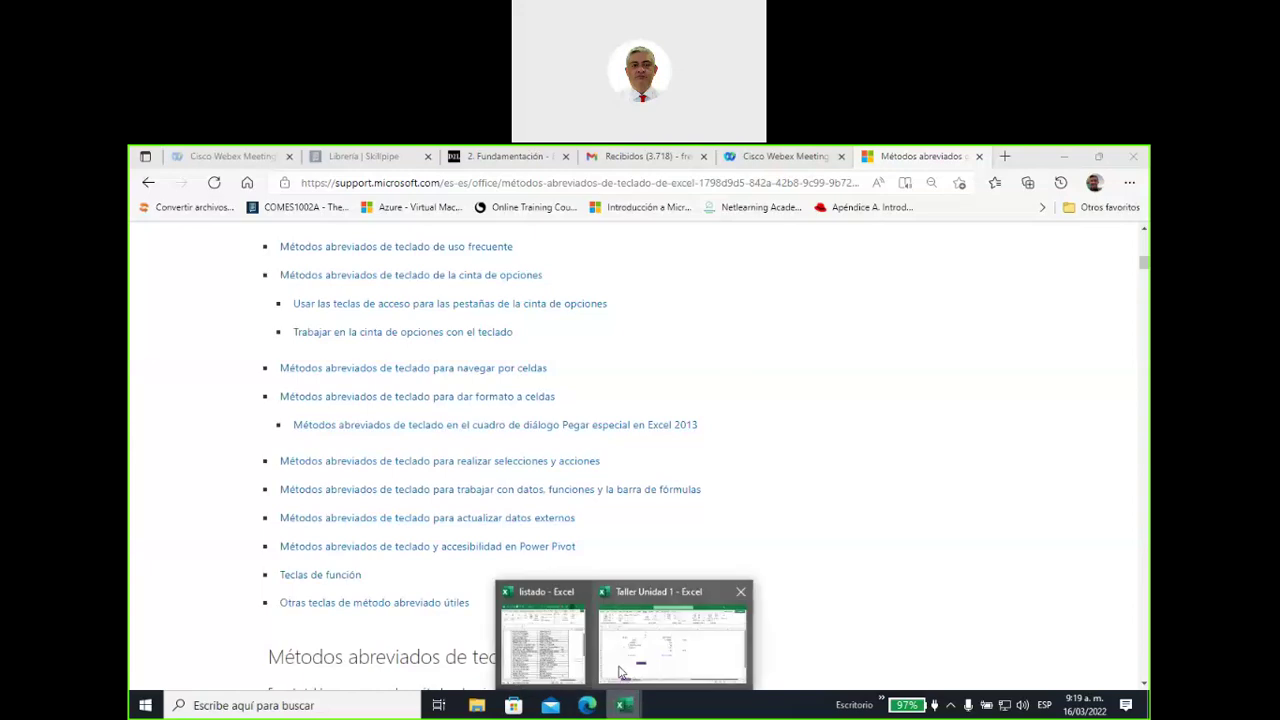
left_click(620, 670)
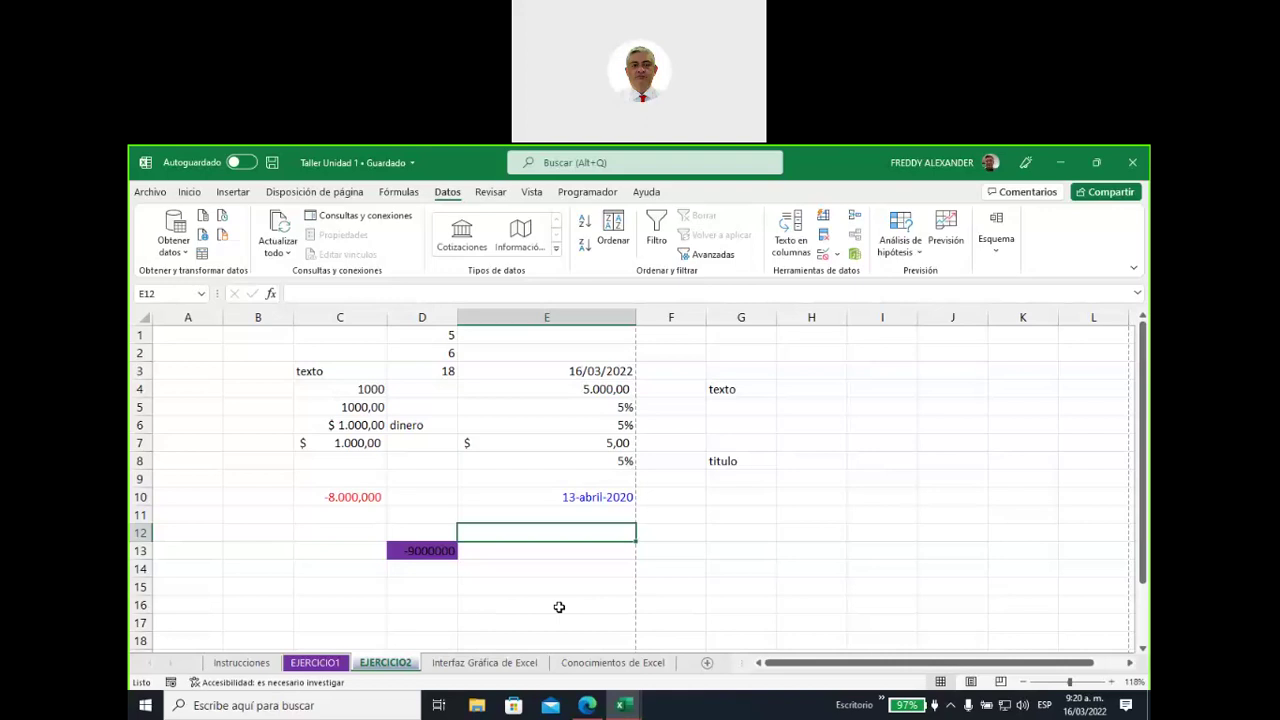
Enter texto in D28 and hola in D29 on the EJERCICIO2 sheet
left_click(634, 586)
key("Right")
key("Right")
key("Right")
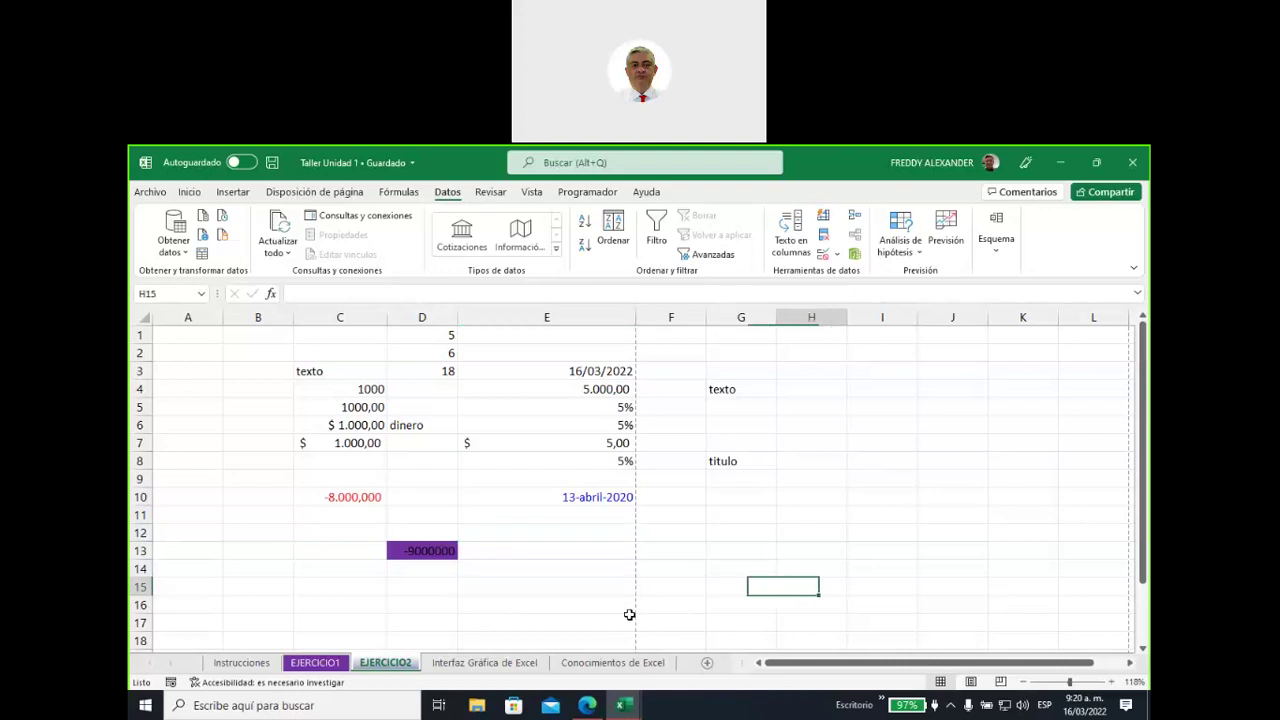
key("Right")
key("Right")
key("Right")
key("Down")
key("Down")
key("Down")
key("Down")
key("Down")
key("Down")
key("Down")
key("Down")
key("Down")
key("Down")
key("Down")
key("Down")
key("Down")
key("Down")
key("Down")
key("Down")
key("Down")
key("Down")
key("Down")
left_click(430, 447)
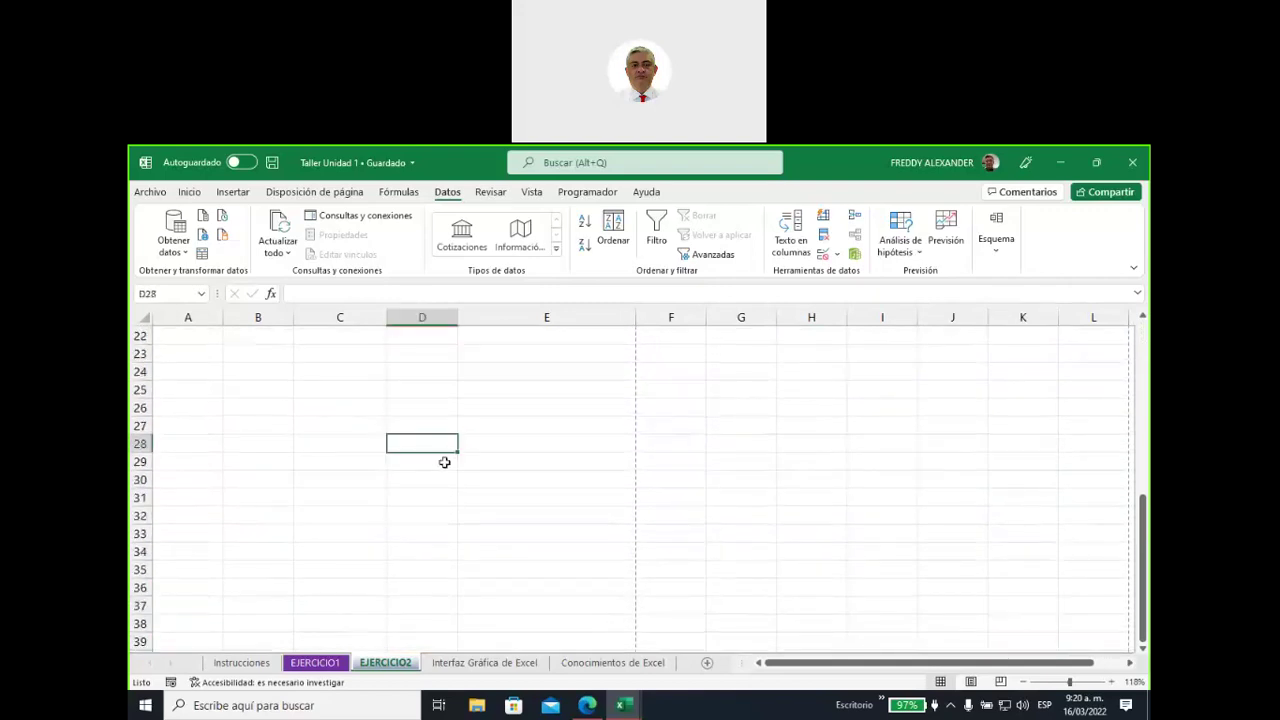
type("texto")
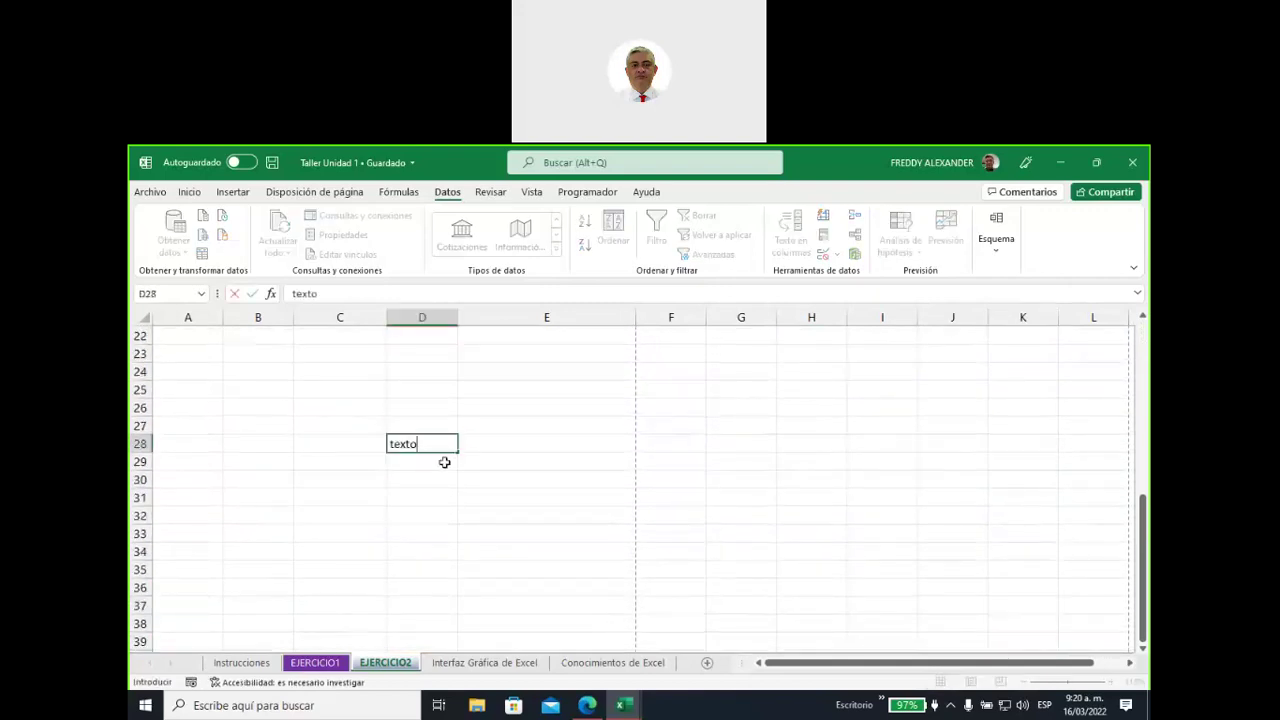
key("Return")
type("hola")
key("Return")
Format D29 with a yellow fill, red font colour and font size 26
left_click(444, 462)
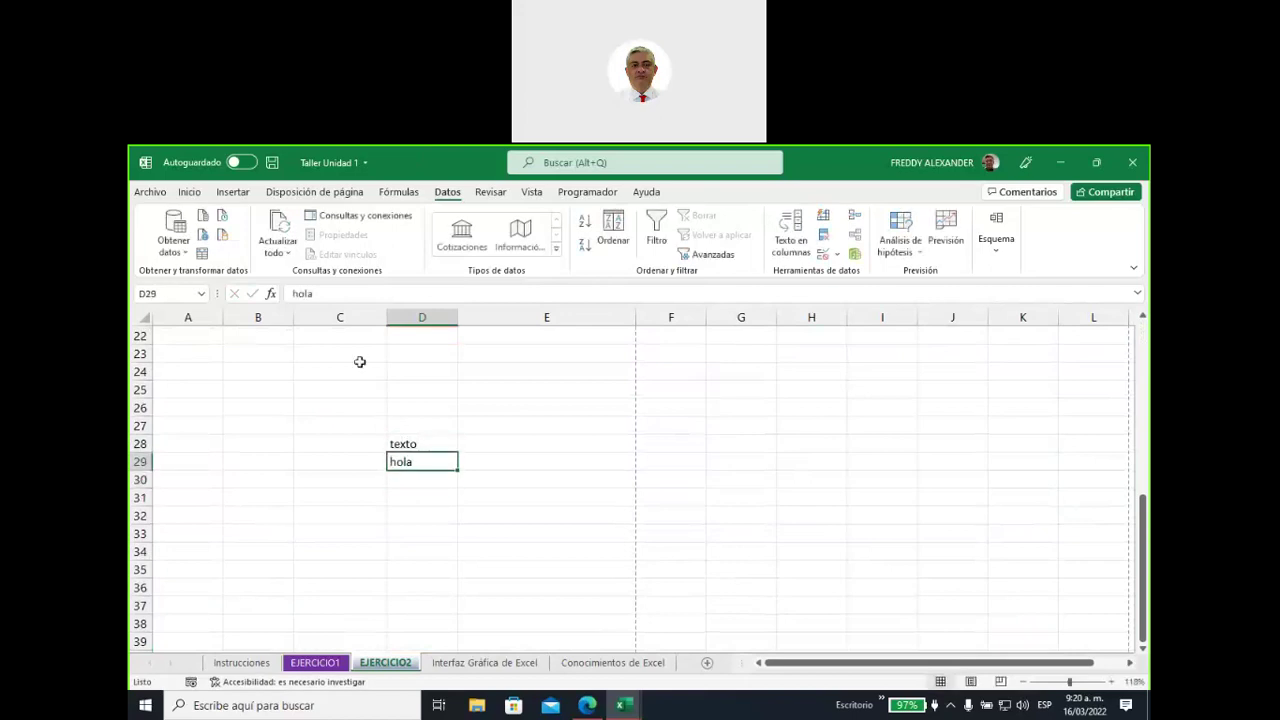
left_click(190, 193)
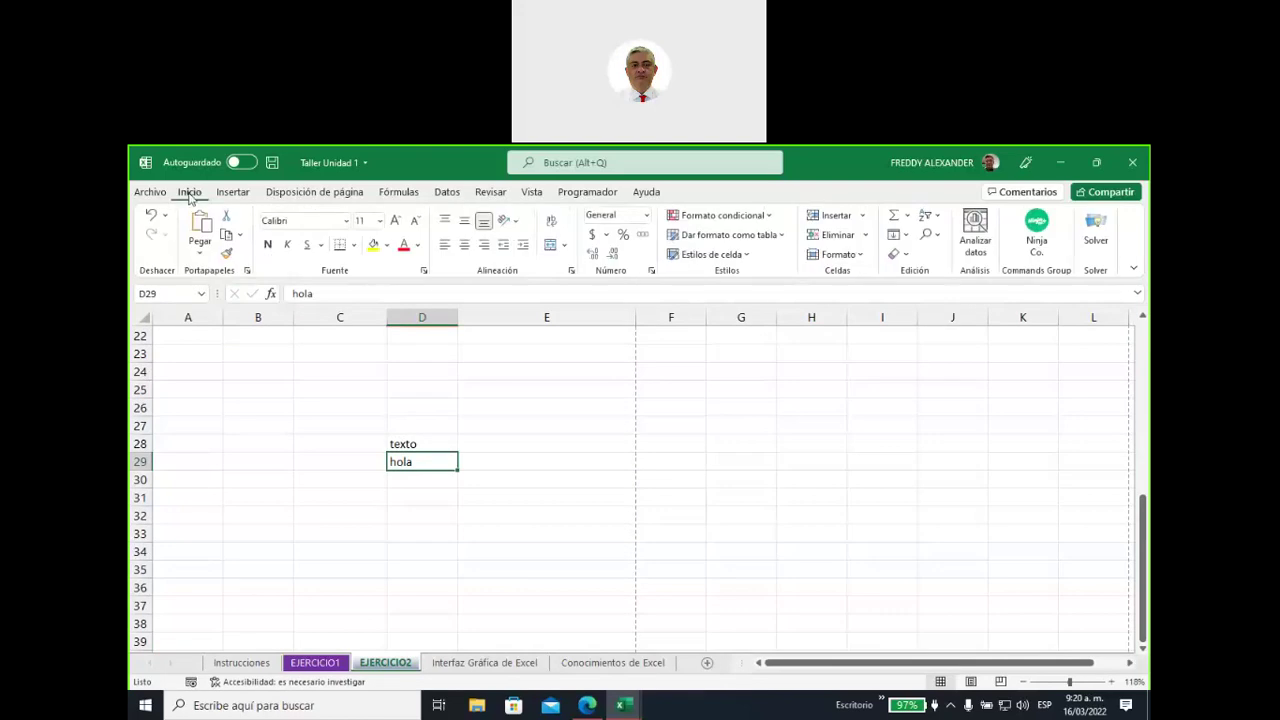
left_click(374, 246)
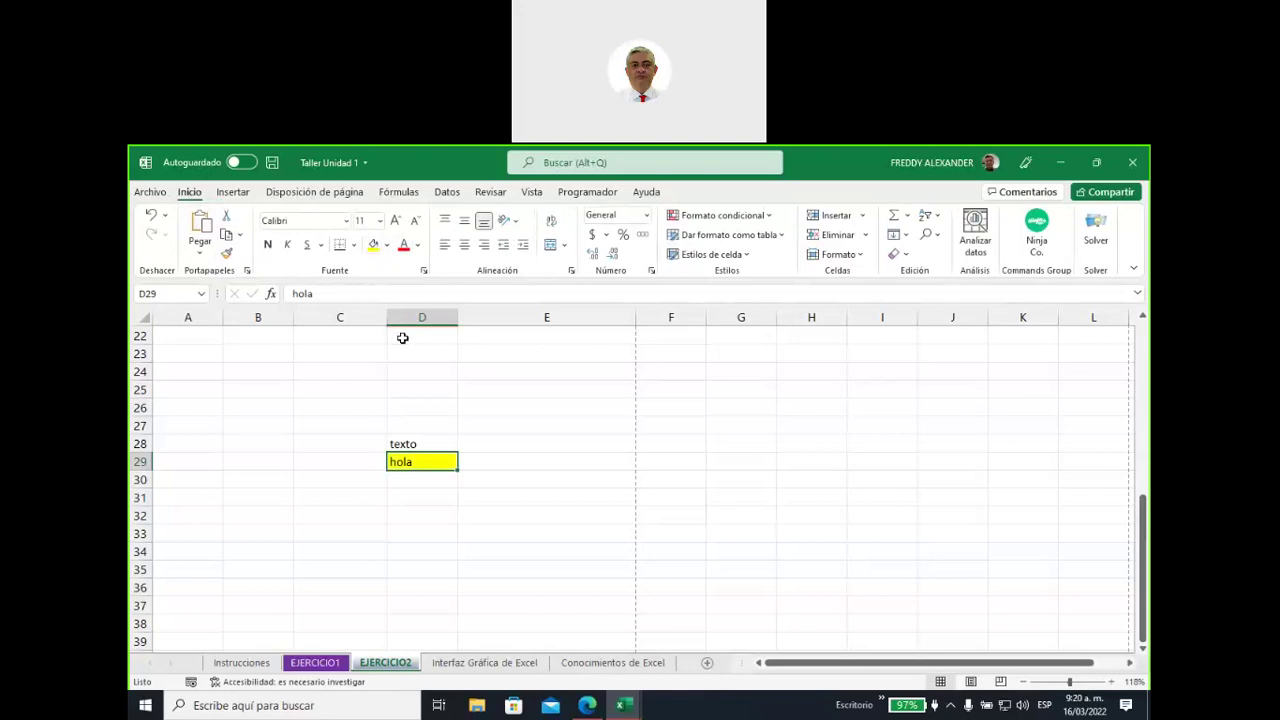
left_click(405, 250)
left_click(397, 222)
left_click(397, 222)
left_click(397, 222)
left_click(397, 222)
left_click(397, 222)
left_click(397, 222)
left_click(397, 222)
left_click(397, 222)
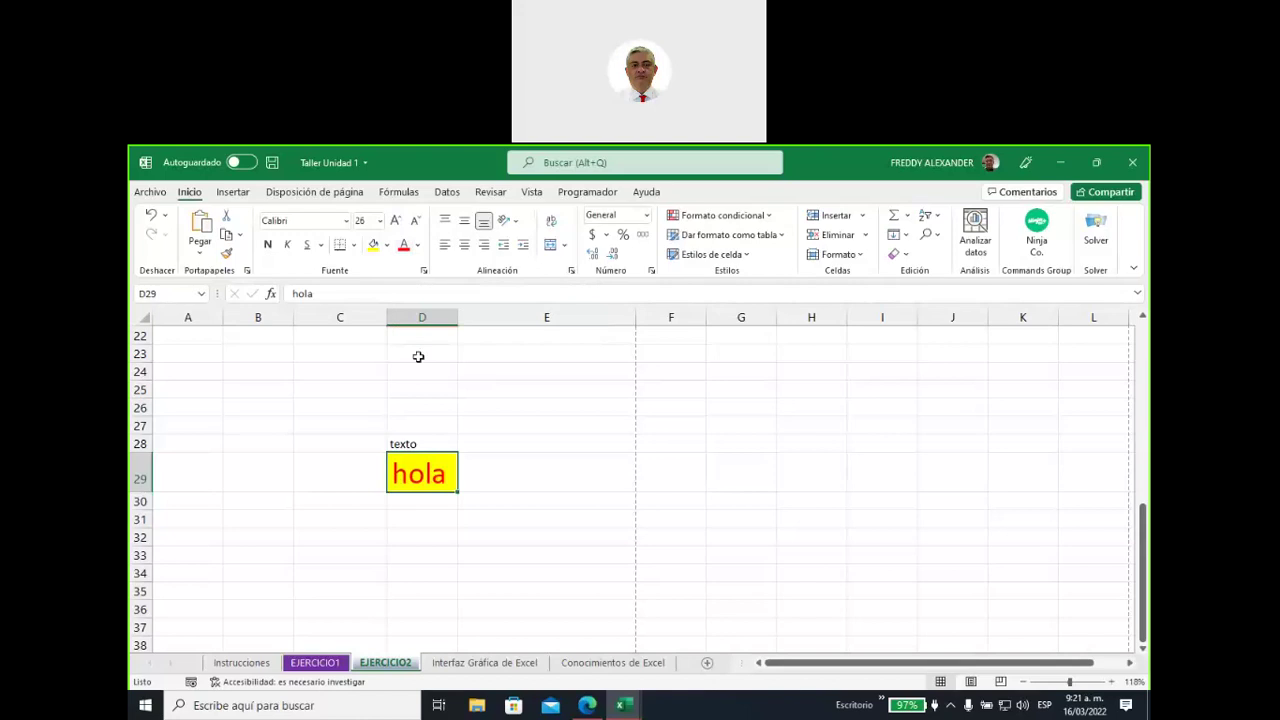
right_click(388, 668)
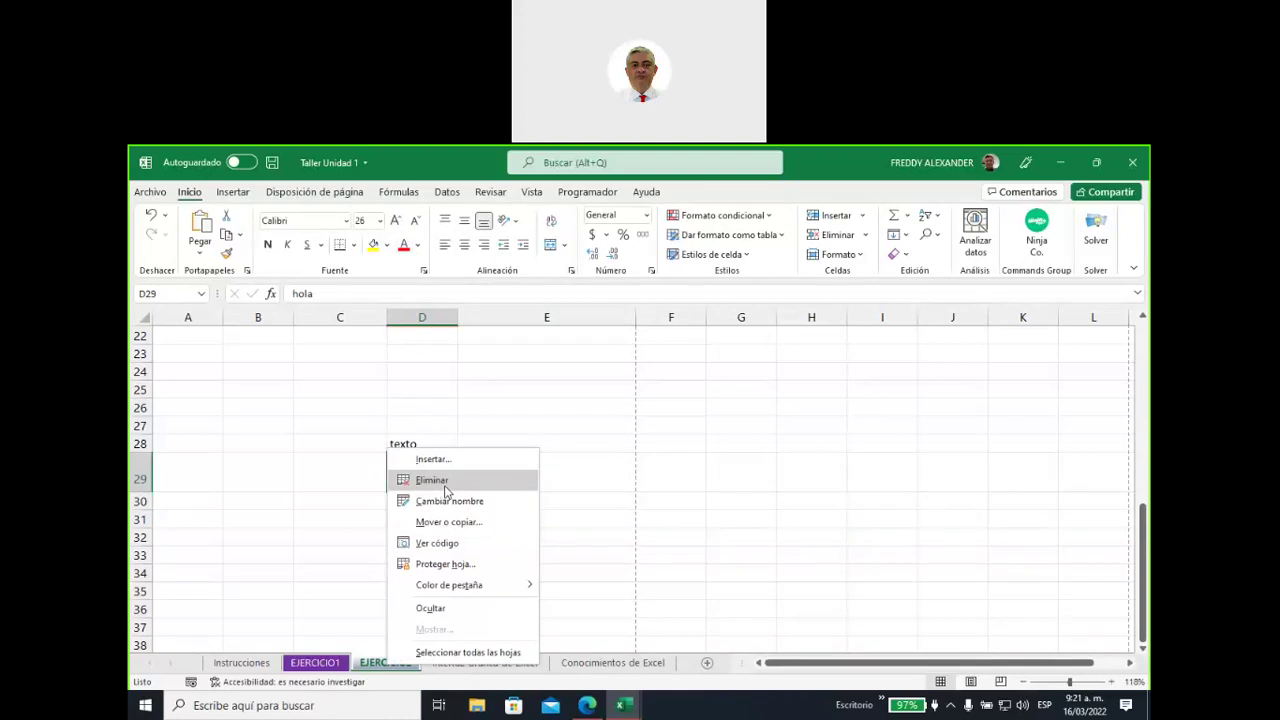
Dismiss the EJERCICIO2 tab menu and show the Instrucciones sheet with the Ejercicio 1 steps
left_click(443, 415)
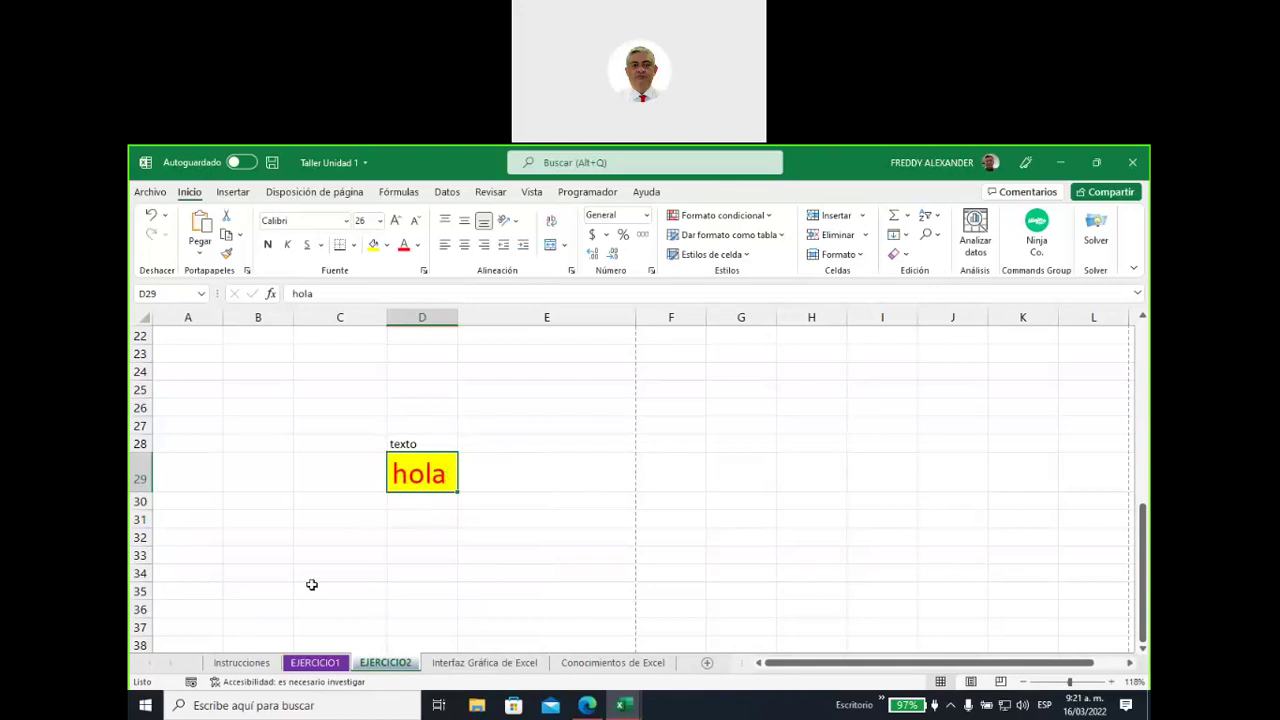
left_click(241, 662)
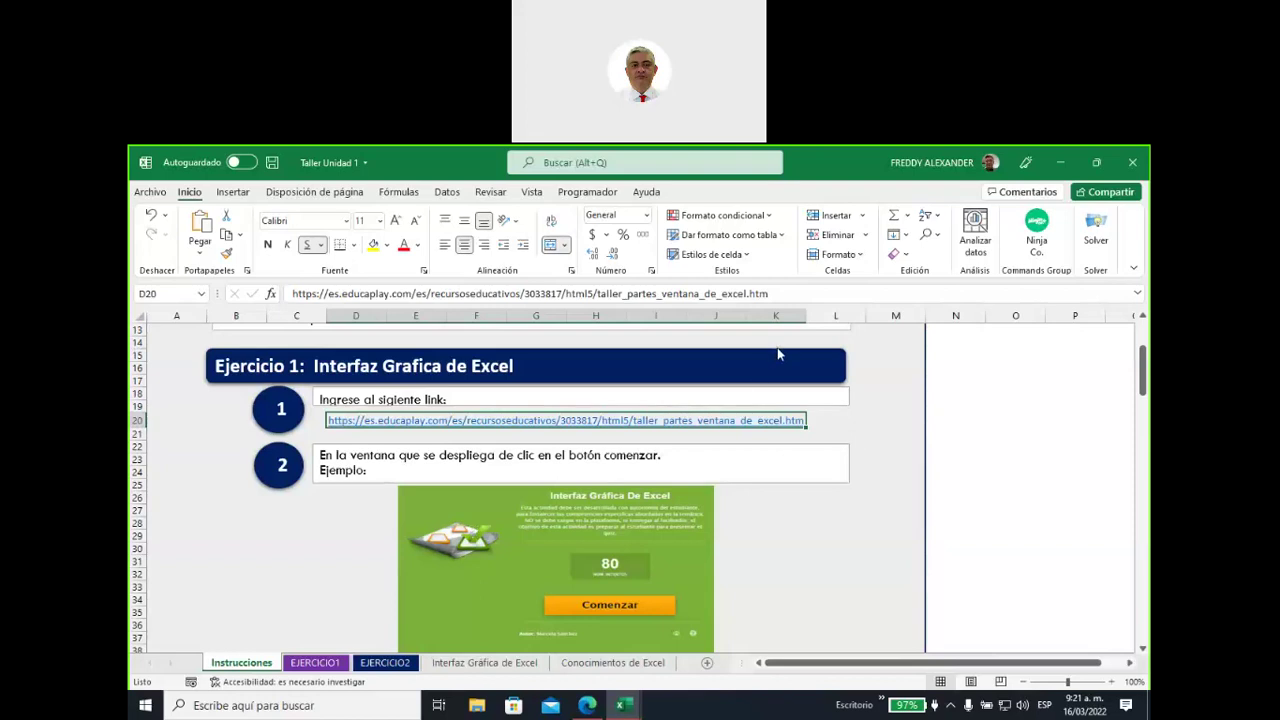
Scroll the Instrucciones sheet to Ejercicio 1's steps 3 and 4 on screenshotting and pasting the result
scroll(735, 545, "up", 1)
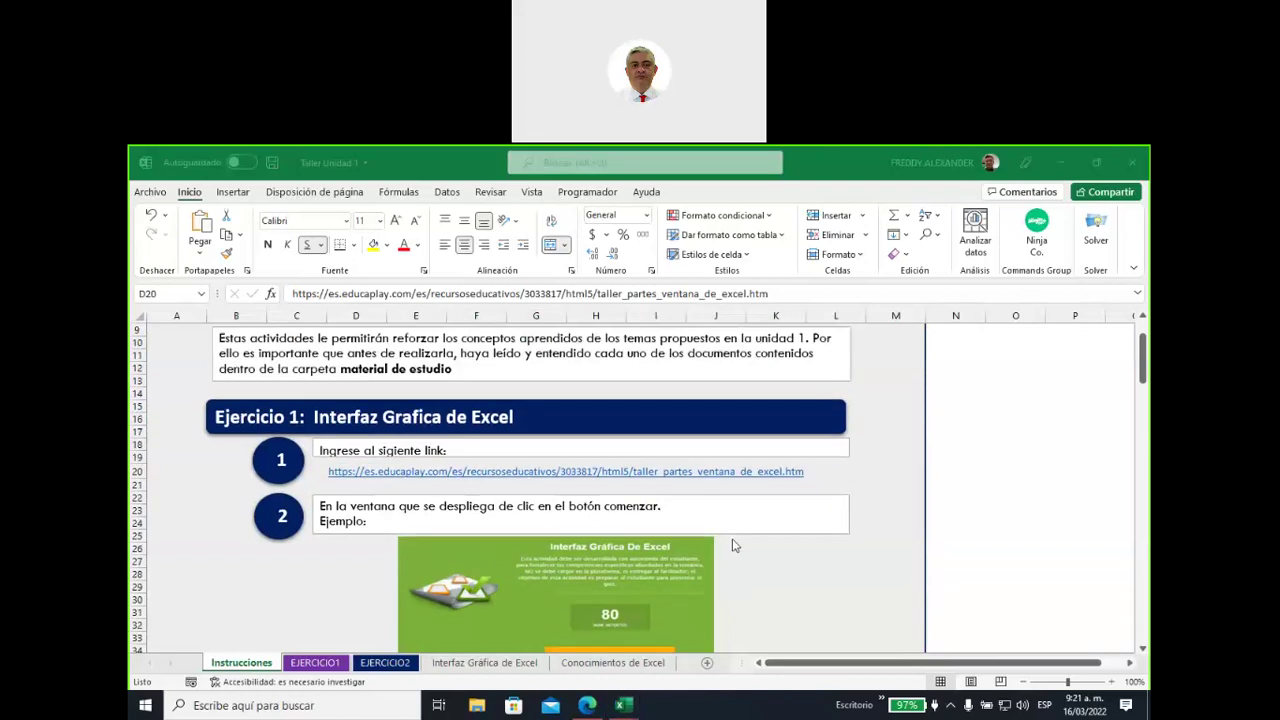
scroll(732, 545, "up", 3)
scroll(733, 545, "down", 4)
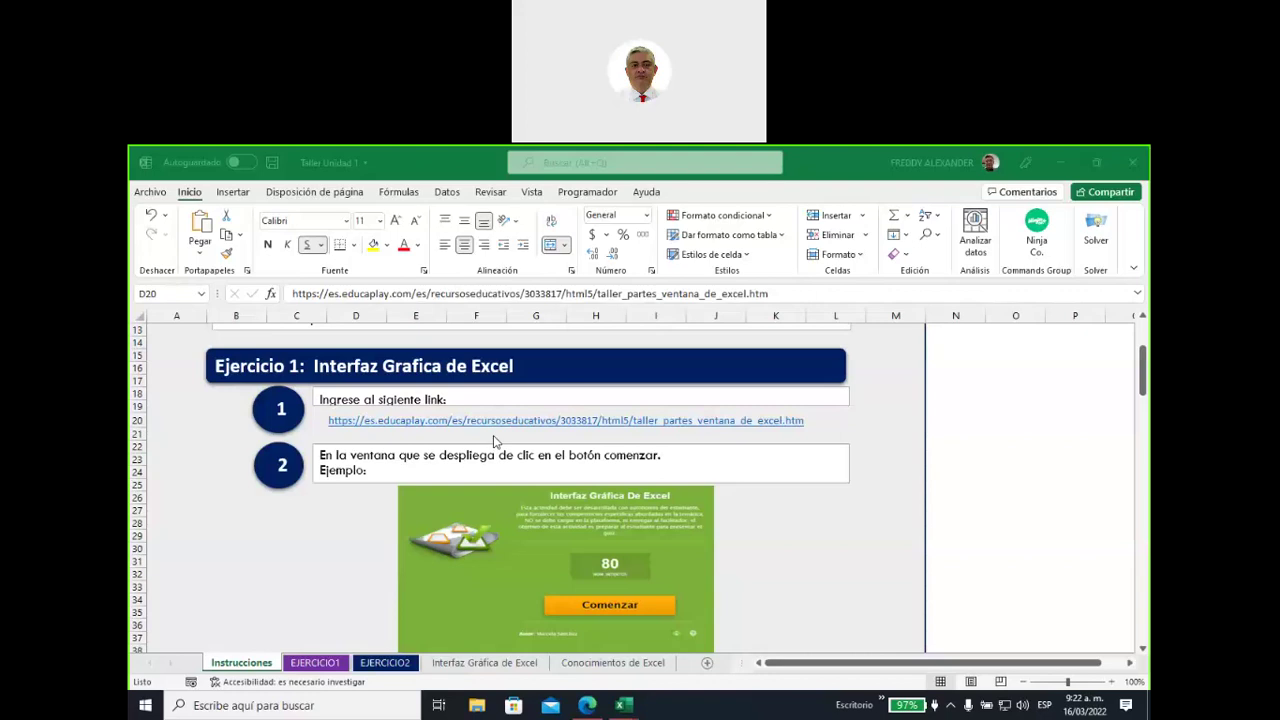
scroll(493, 440, "down", 1)
scroll(493, 440, "down", 2)
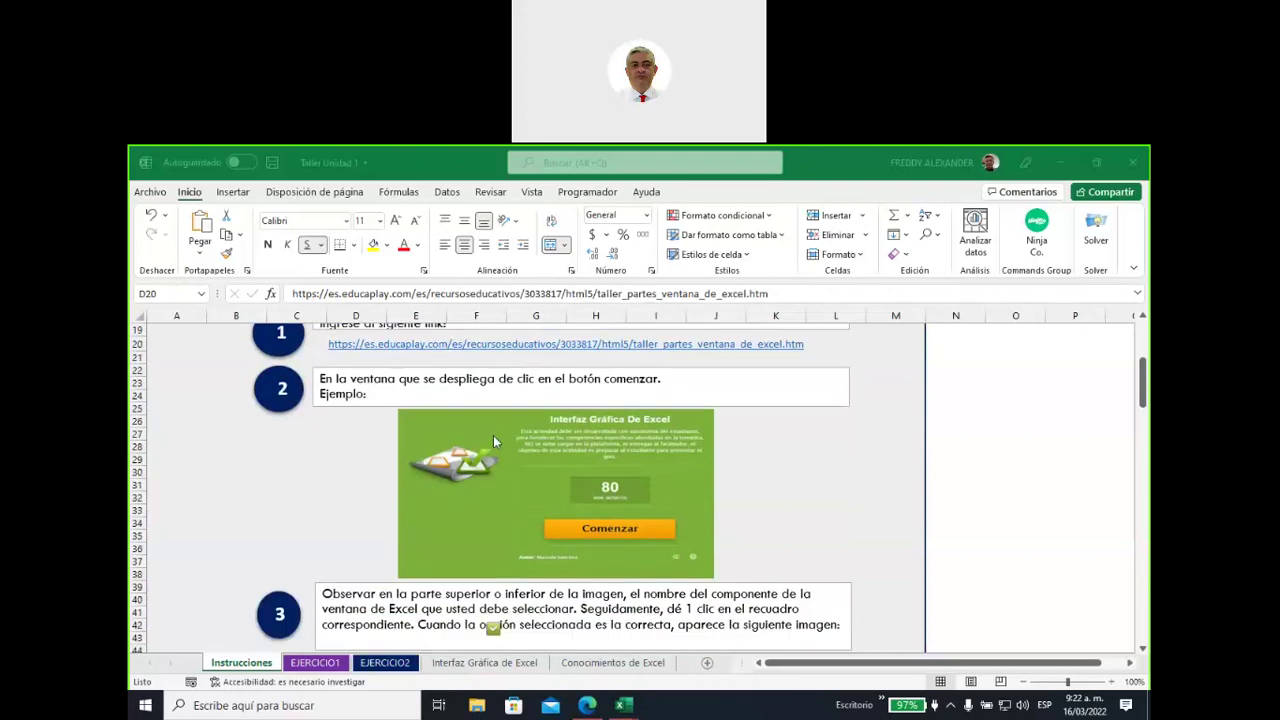
scroll(493, 440, "down", 2)
scroll(493, 440, "down", 2)
scroll(493, 438, "down", 1)
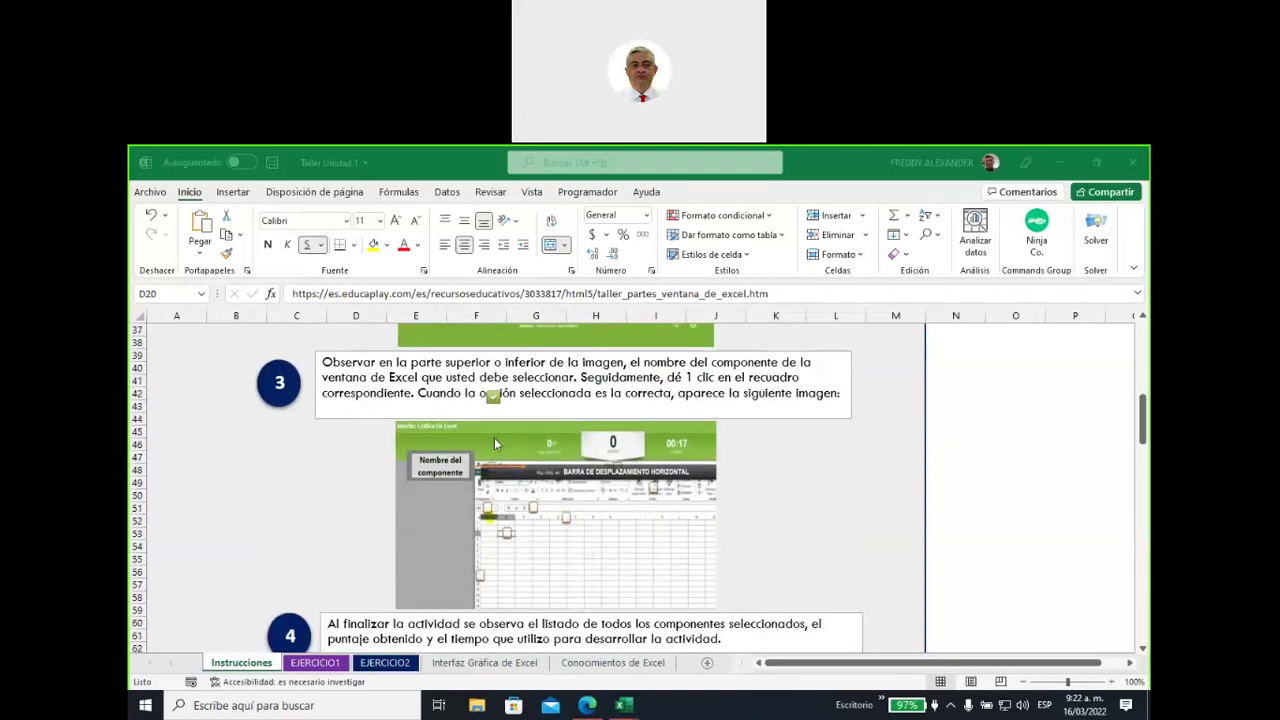
scroll(605, 516, "down", 1)
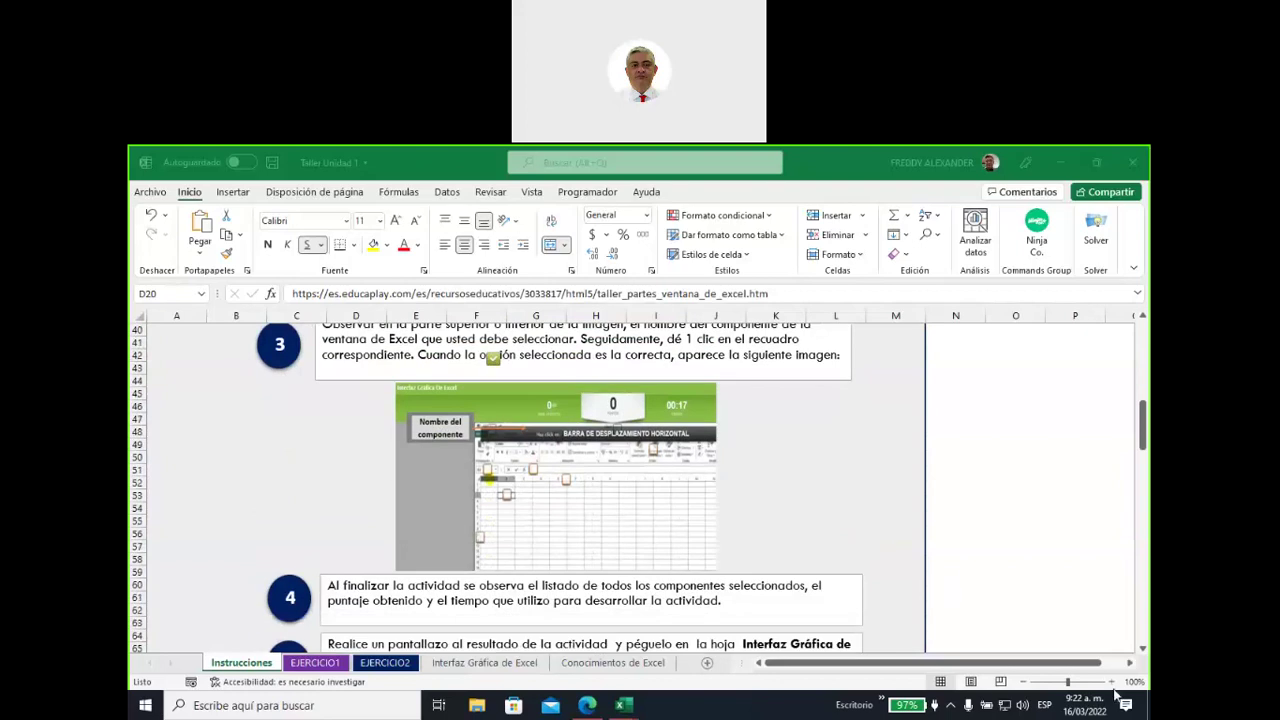
Zoom the Instrucciones sheet in to 160%
left_click(1116, 684)
left_click(1113, 682)
left_click(1113, 682)
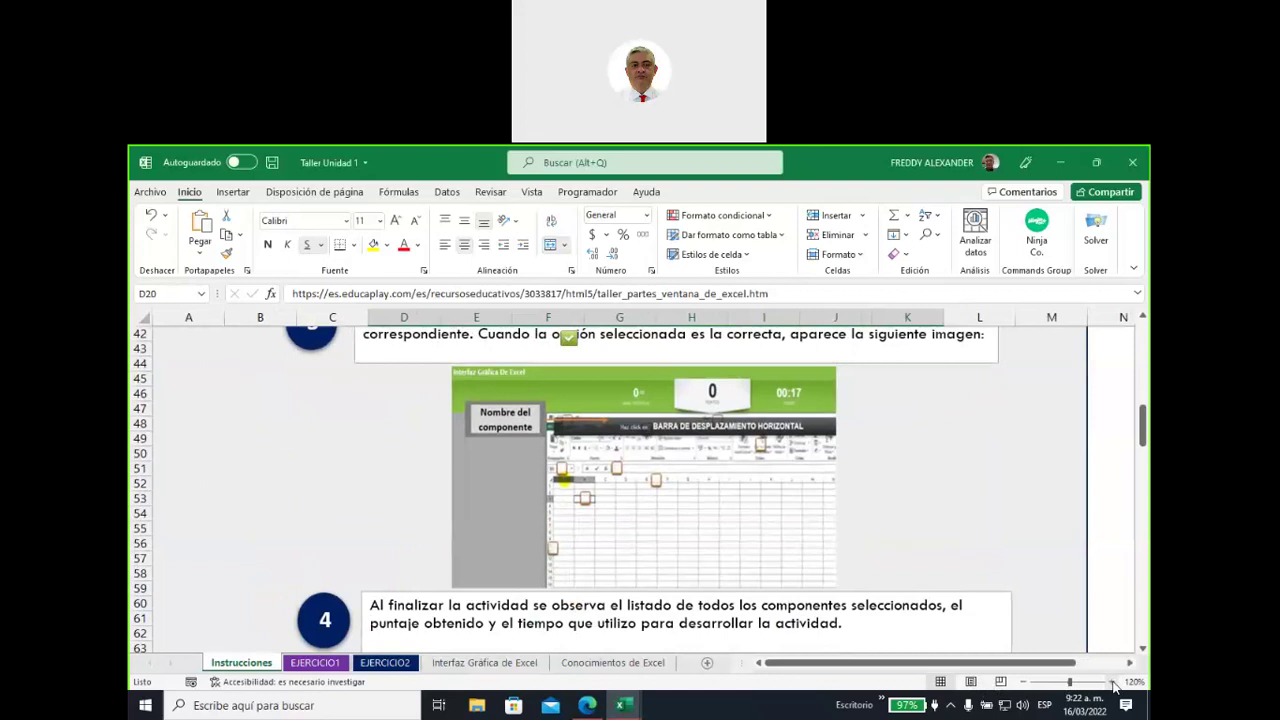
left_click(1113, 682)
left_click(1113, 682)
left_click(1113, 682)
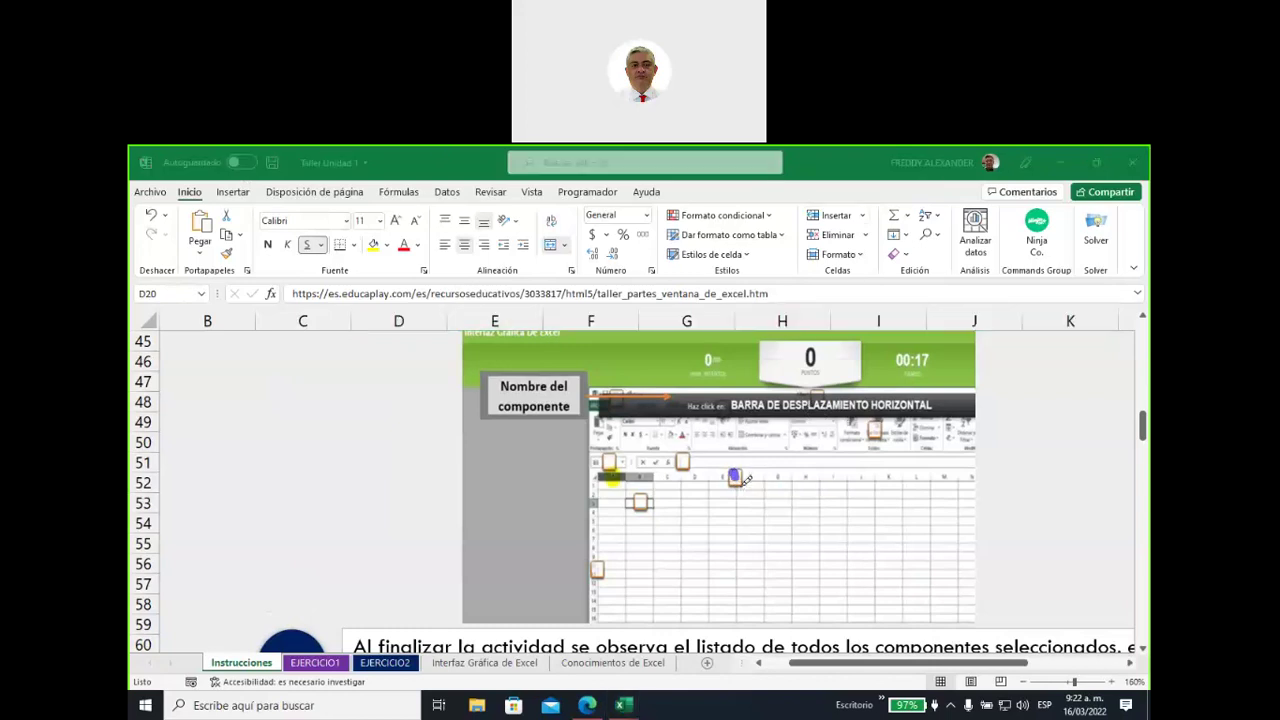
Mark the embedded Interfaz Gráfica de Excel activity example with blue ink while shifting the view sideways
left_click_drag(728, 502, 736, 472)
key("Escape")
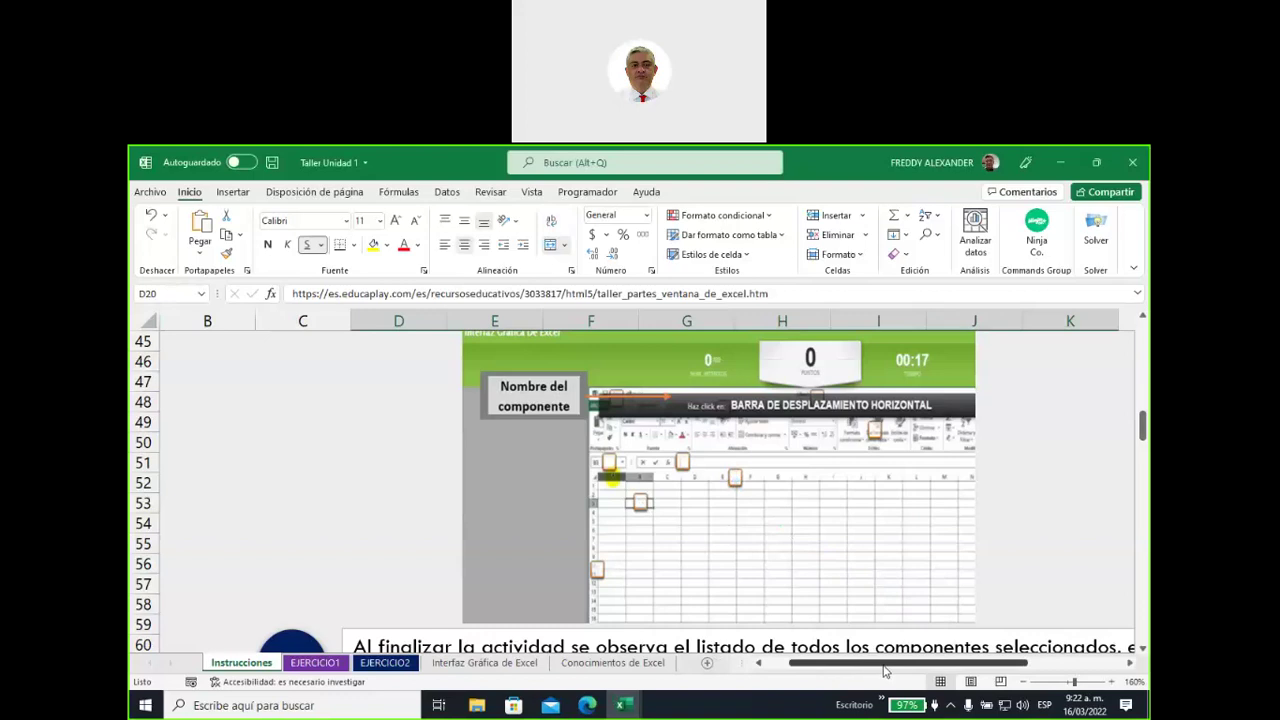
left_click_drag(787, 667, 886, 667)
scroll(741, 465, "right", 1)
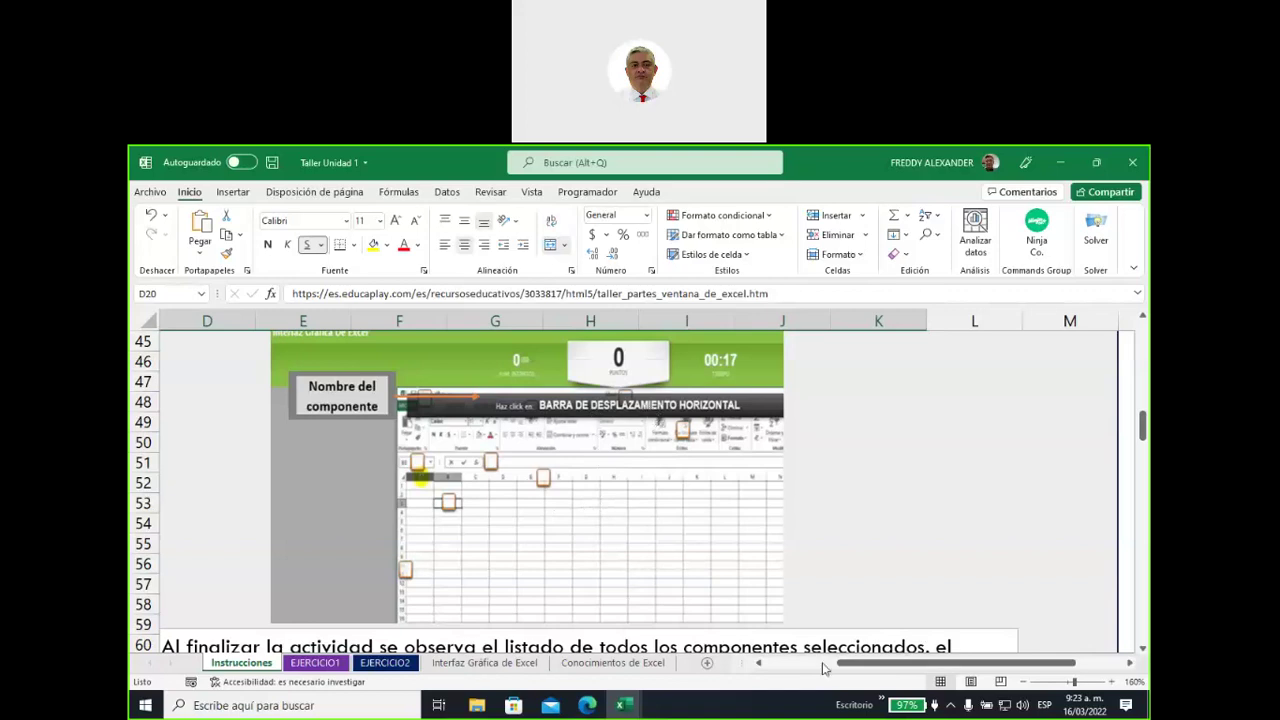
mouse_move(850, 668)
left_mouse_down()
mouse_move(883, 668)
mouse_move(810, 670)
mouse_move(848, 670)
left_mouse_up()
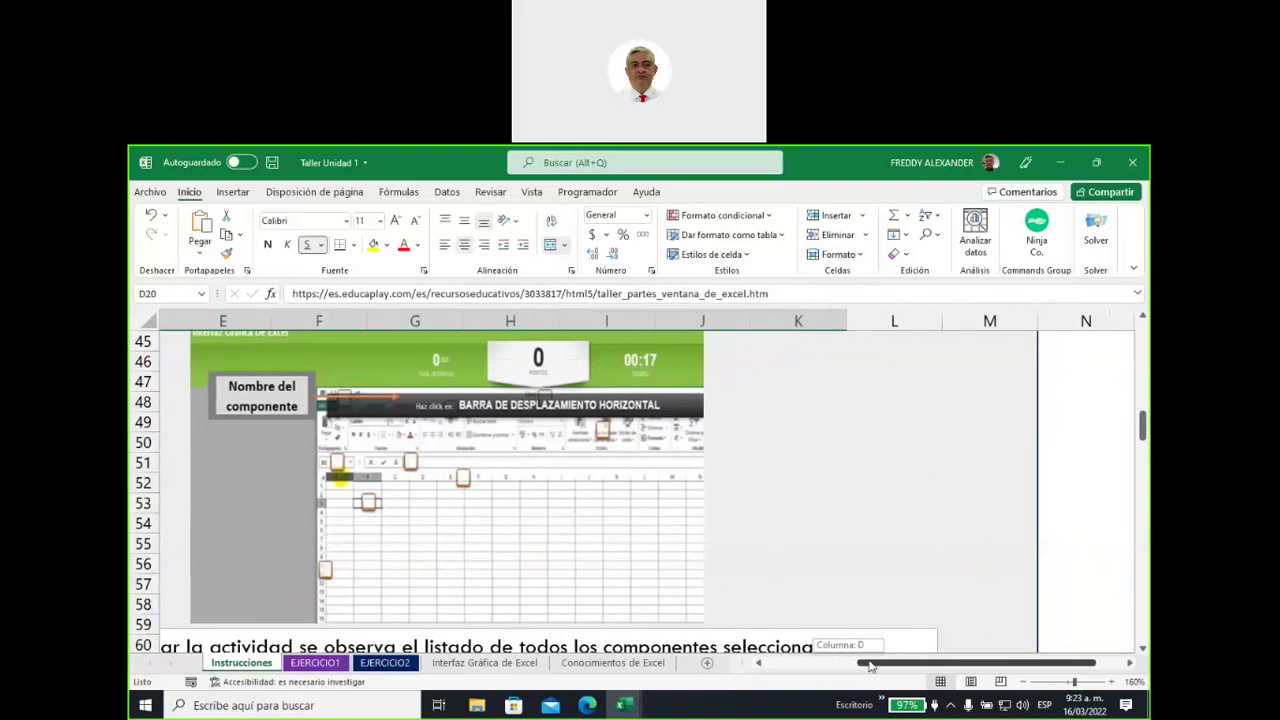
left_click_drag(848, 670, 798, 672)
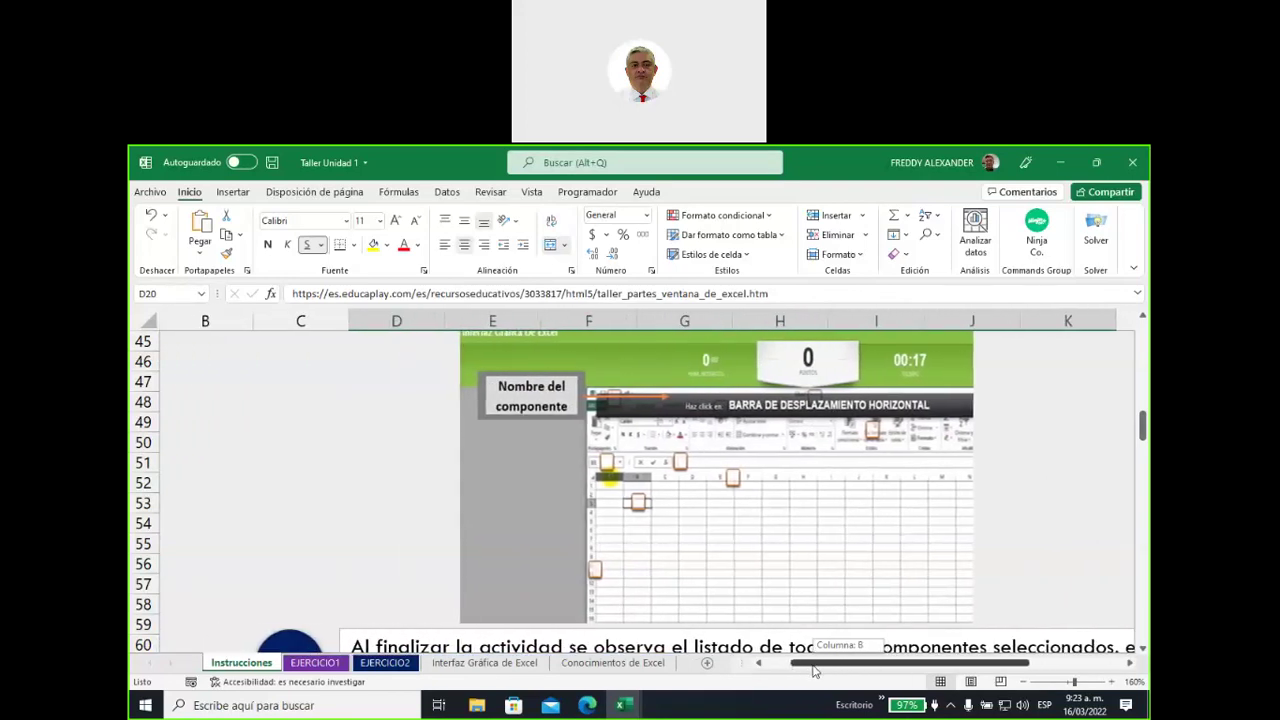
mouse_move(798, 672)
left_mouse_down()
mouse_move(820, 668)
mouse_move(803, 611)
left_mouse_up()
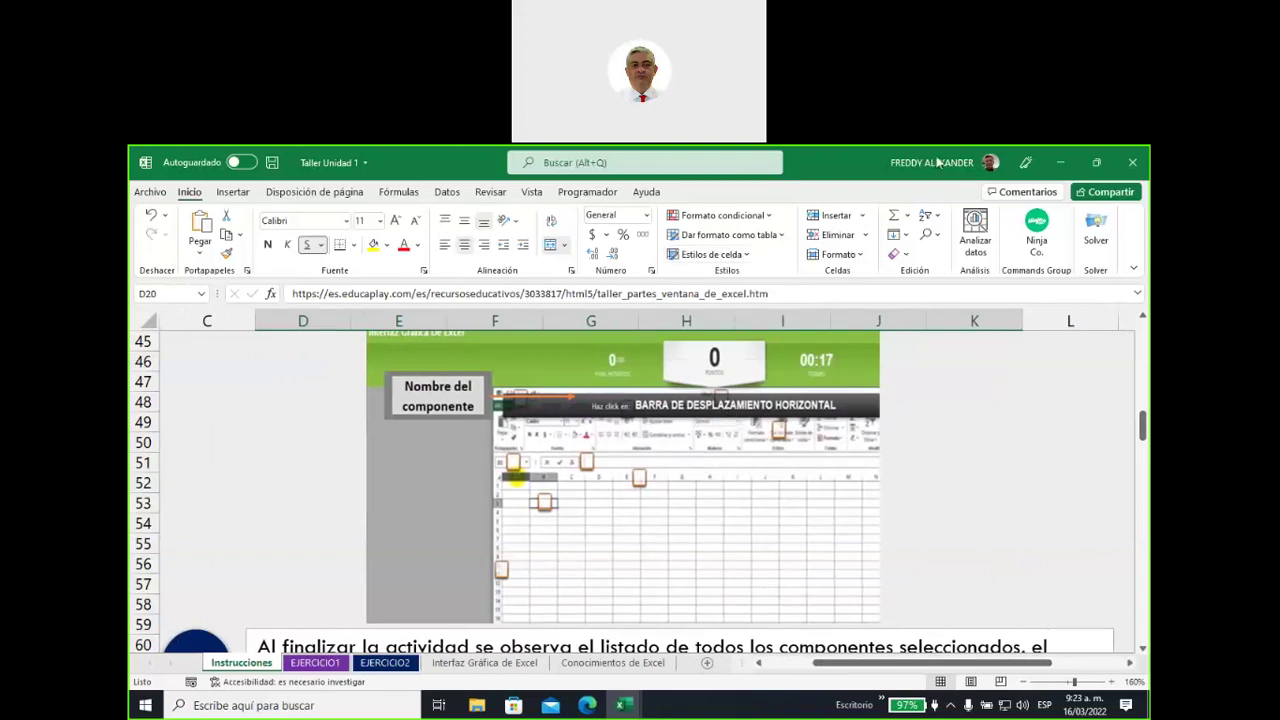
left_click_drag(786, 522, 792, 650)
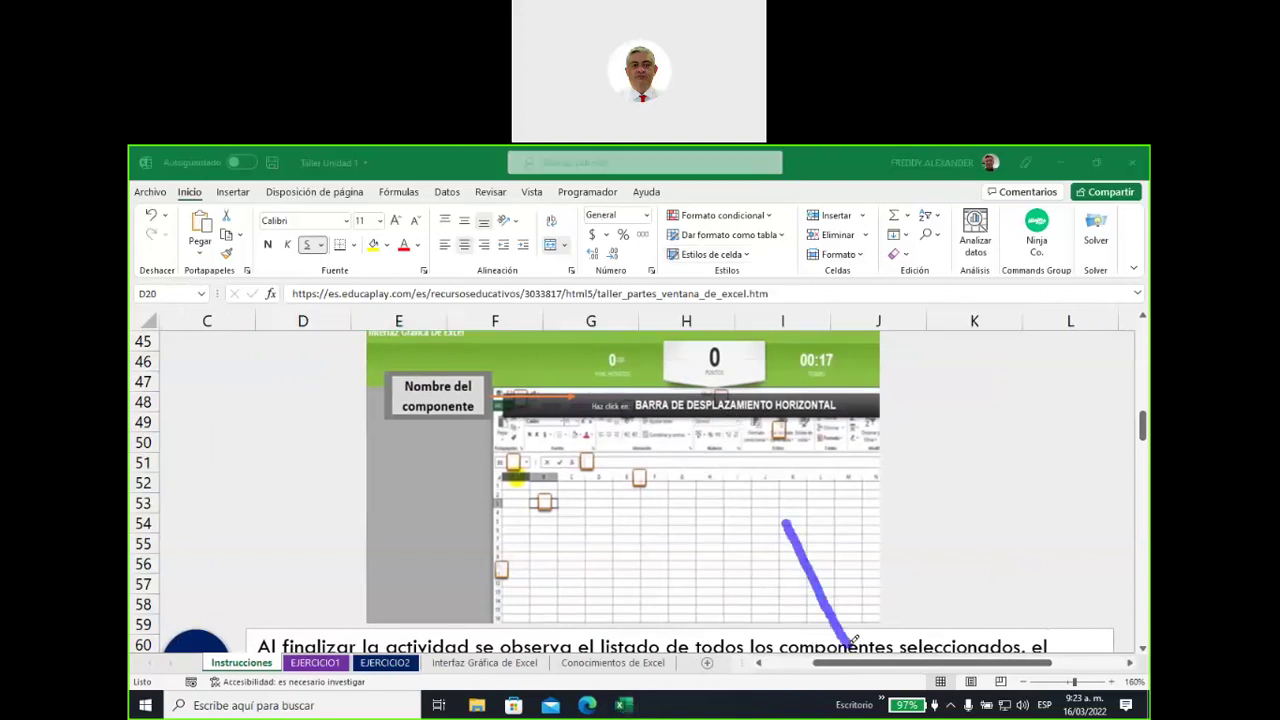
left_click_drag(799, 664, 800, 642)
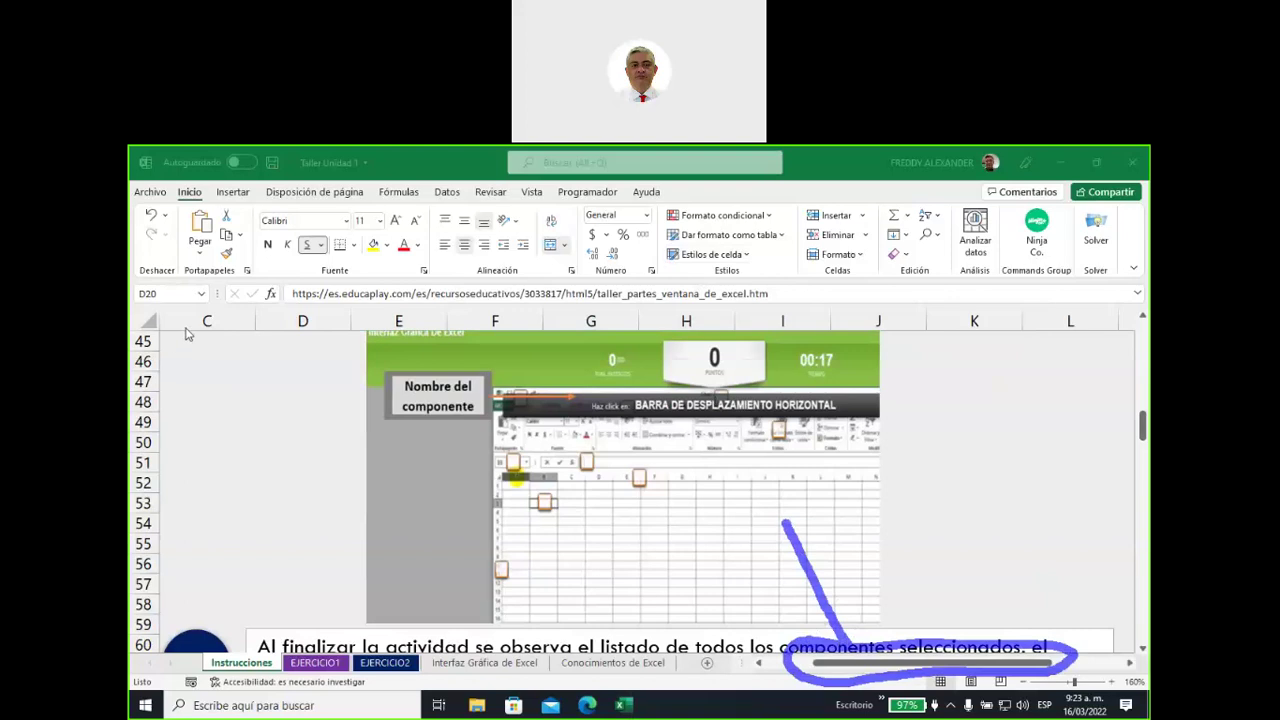
Clear the blue ink and scroll down to Ejercicio 2: Conocimientos de Excel
key("Escape")
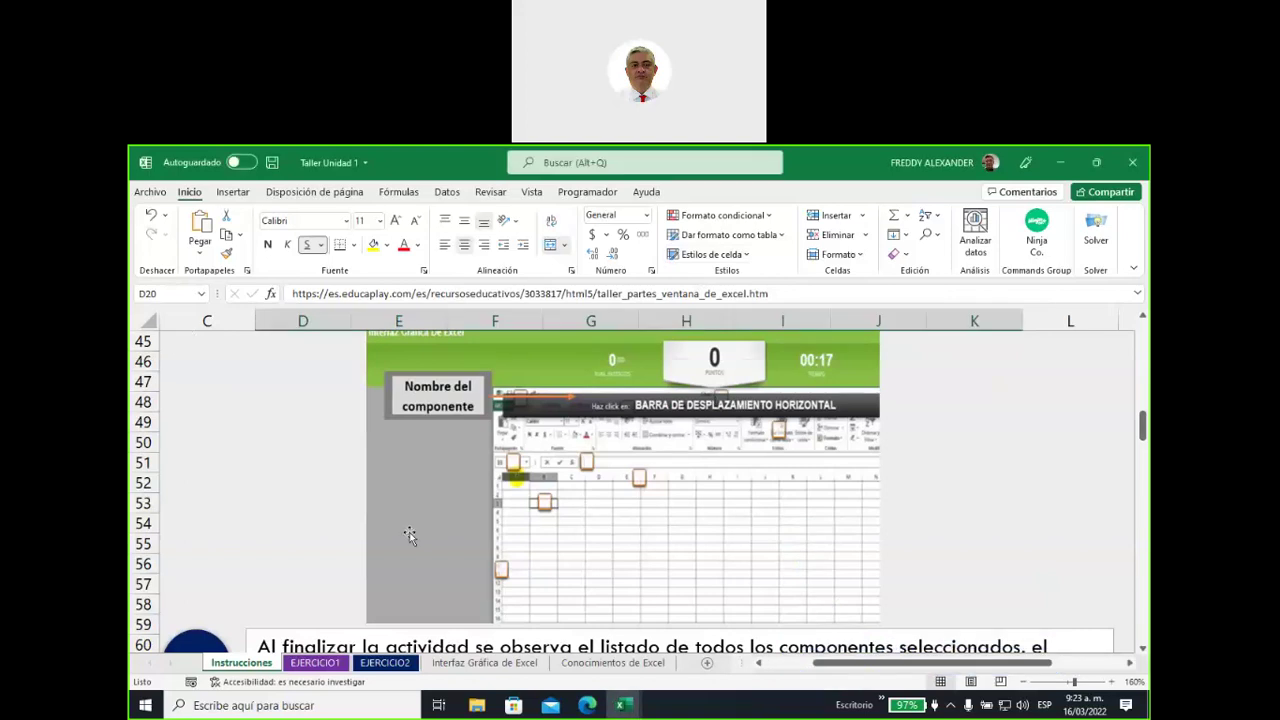
scroll(465, 537, "down", 2)
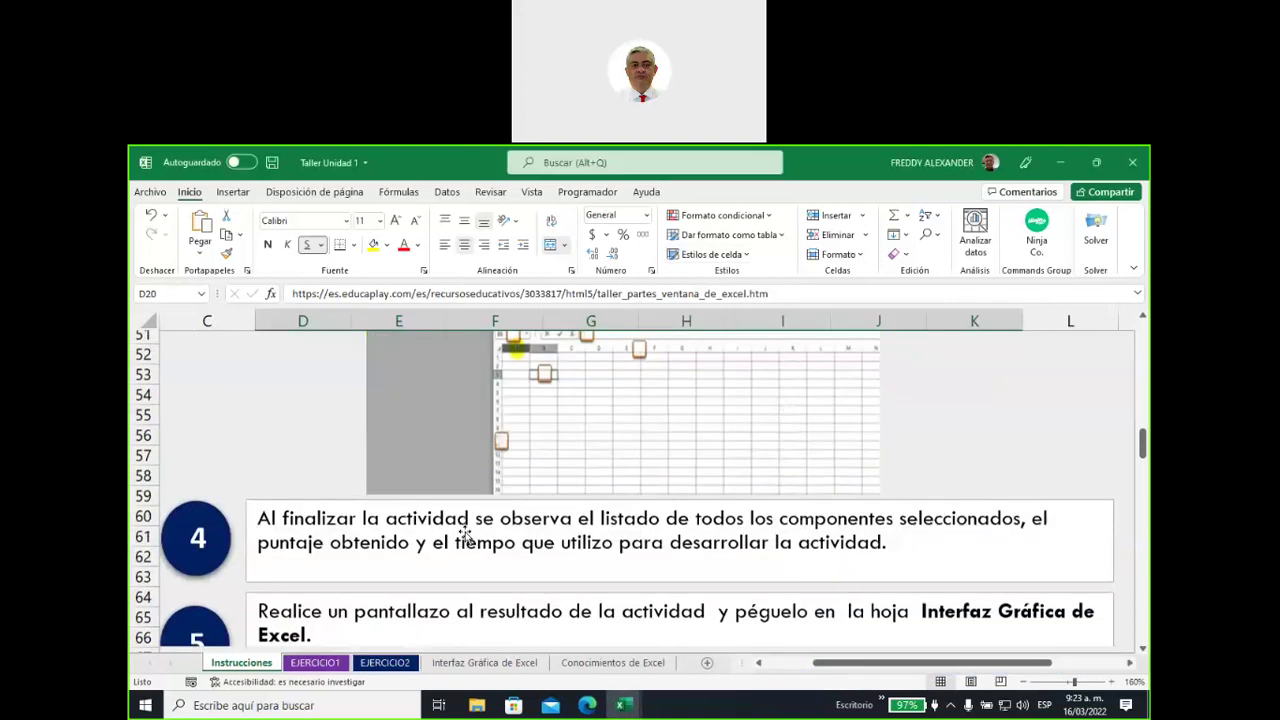
scroll(465, 537, "down", 1)
scroll(465, 535, "down", 2)
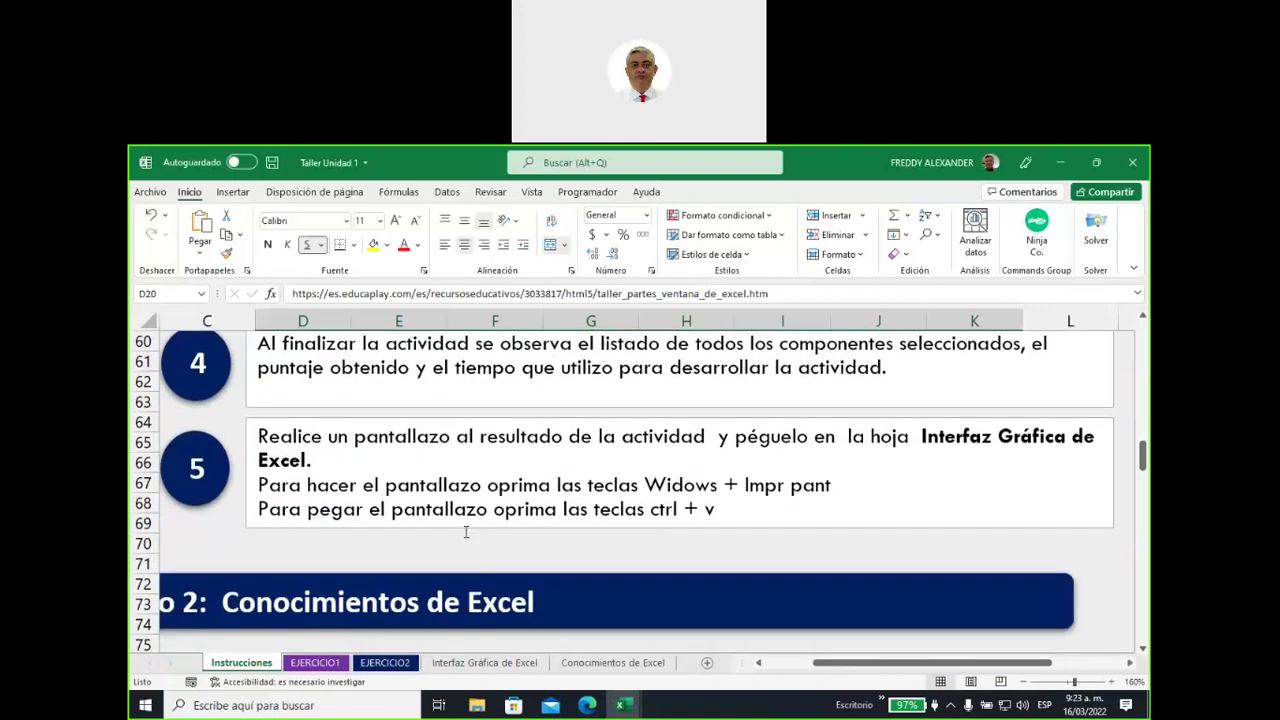
scroll(465, 535, "down", 2)
scroll(465, 535, "down", 2)
scroll(465, 532, "down", 1)
scroll(465, 532, "down", 1)
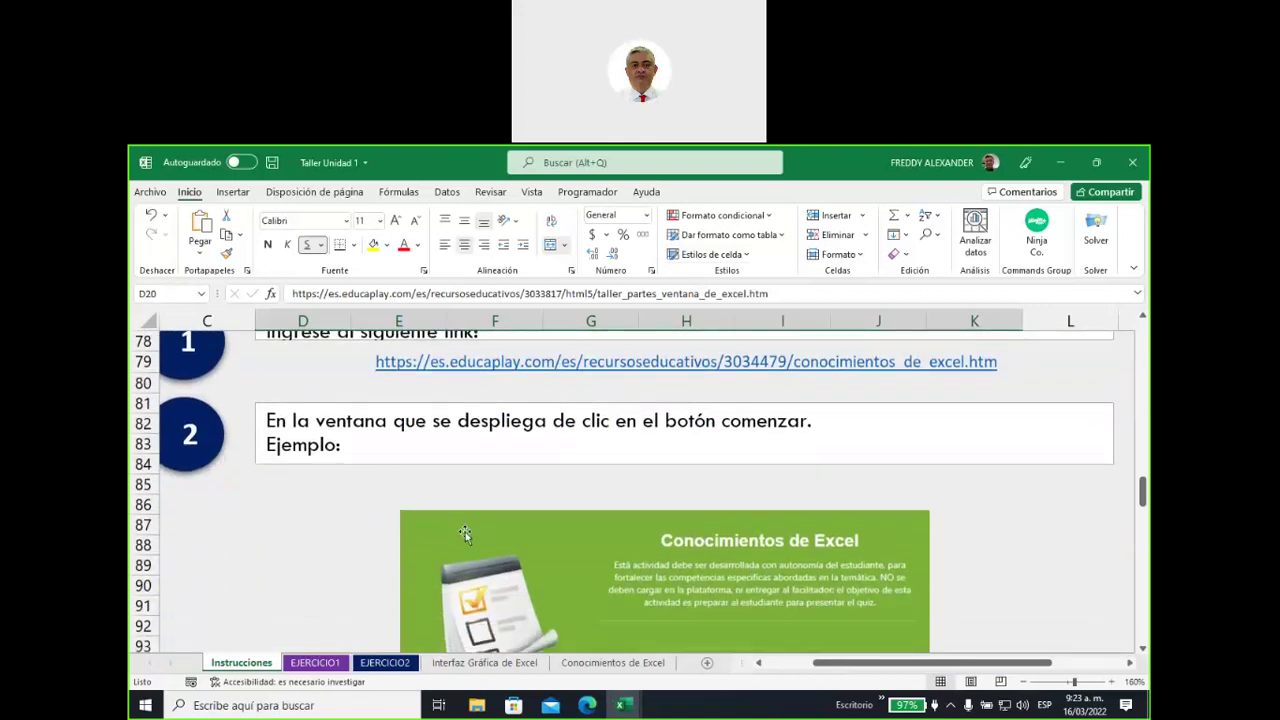
scroll(465, 532, "down", 1)
scroll(459, 463, "up", 2)
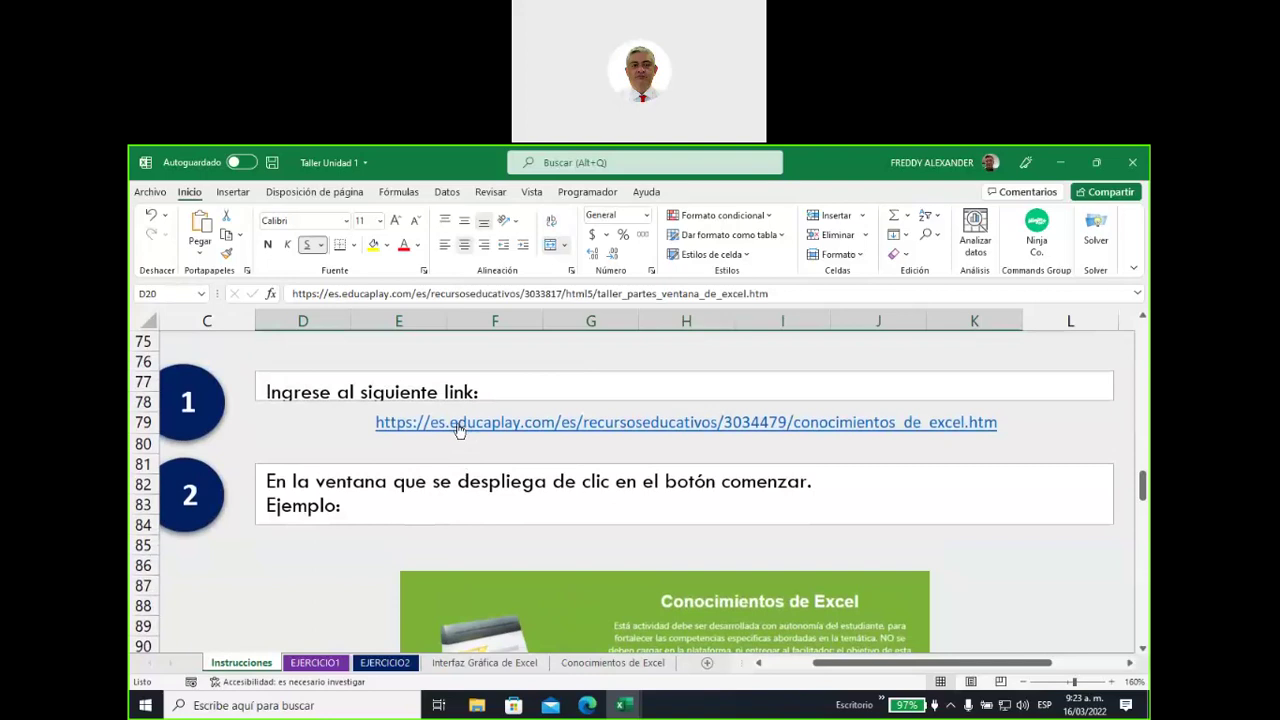
Zoom the sheet out to 140% and shift the view left
left_click(1022, 681)
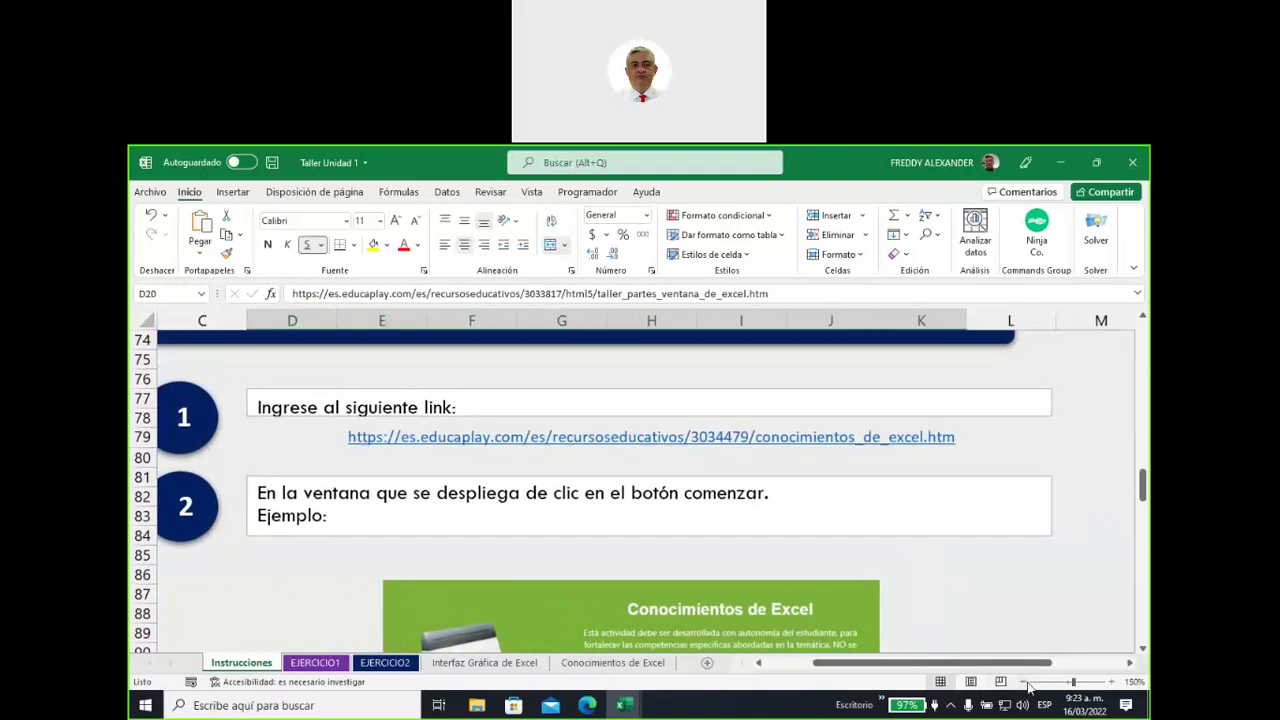
left_click(1022, 681)
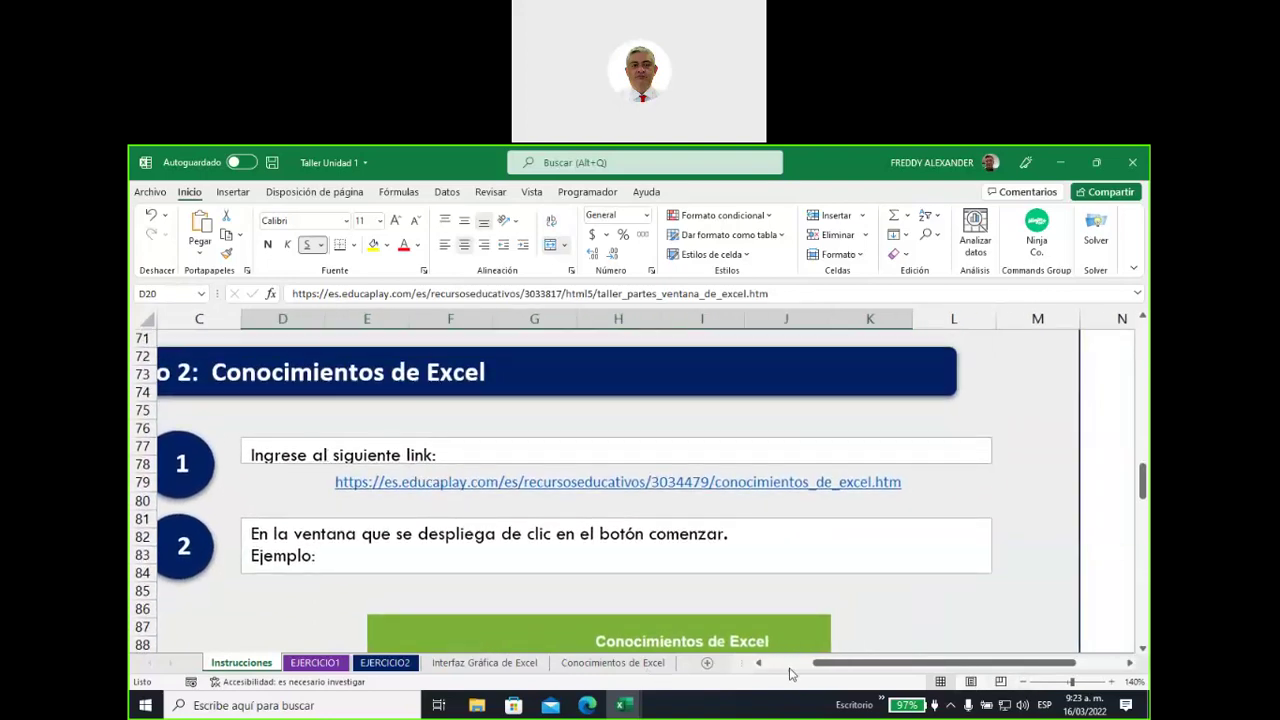
left_click_drag(832, 663, 758, 683)
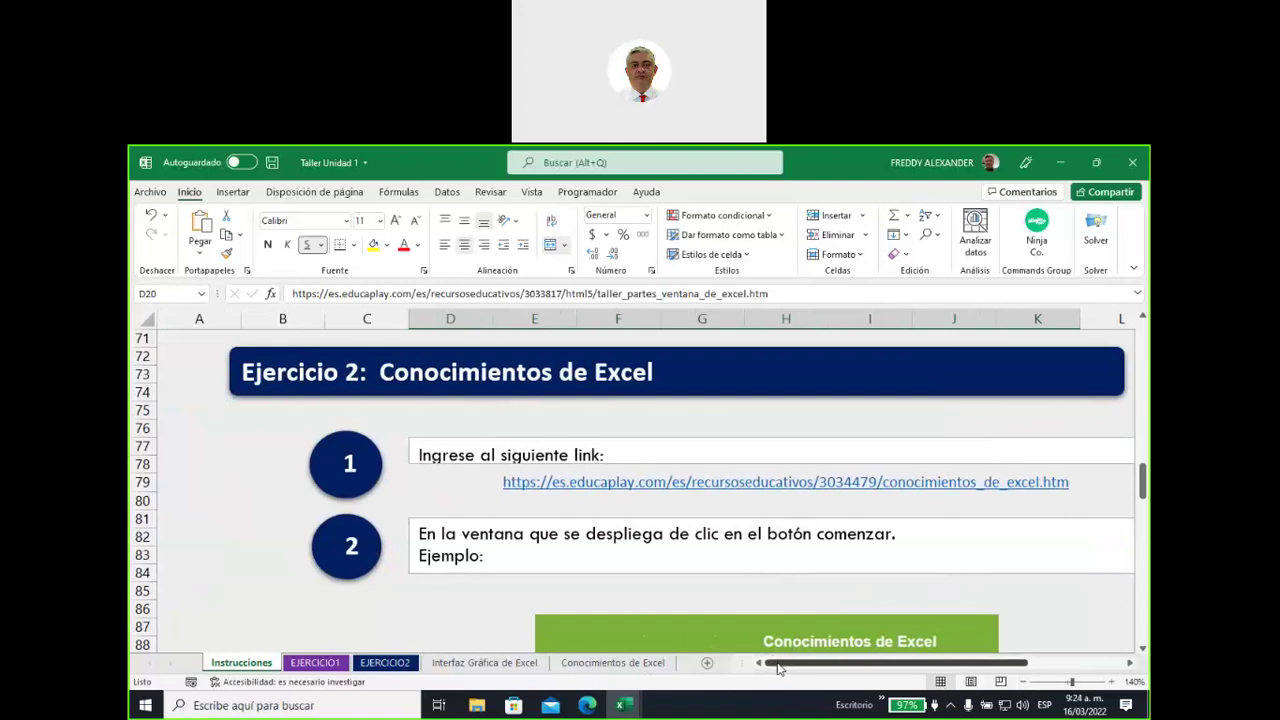
Scroll to Ejercicio 2's step 3 sample question on first-time saving, answered Guardar Como
left_click_drag(783, 670, 838, 671)
scroll(609, 532, "down", 3)
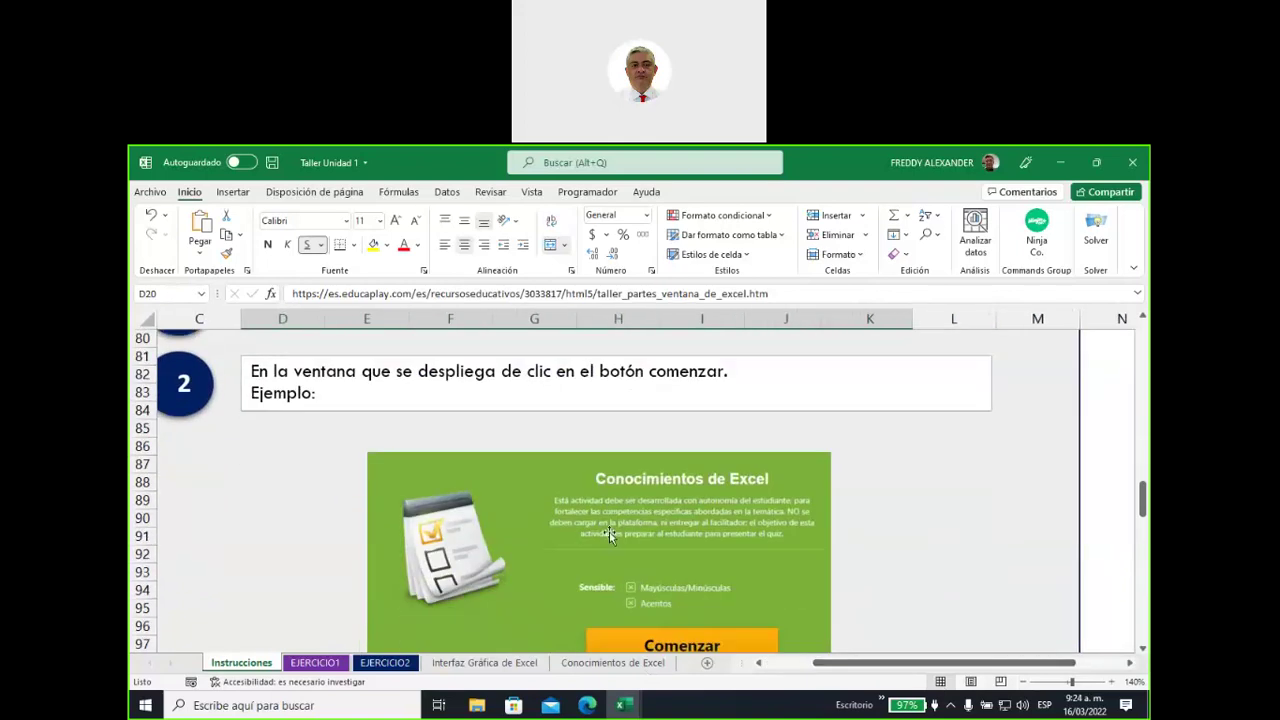
scroll(609, 532, "down", 2)
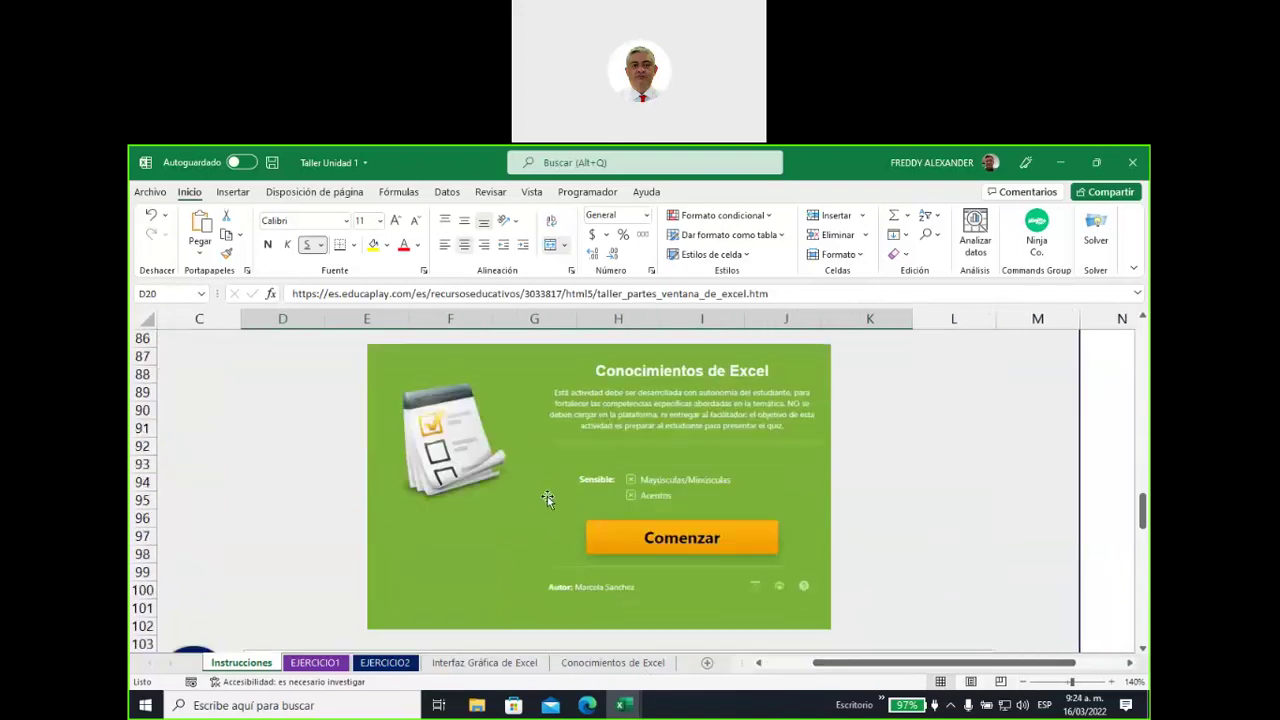
scroll(547, 496, "down", 6)
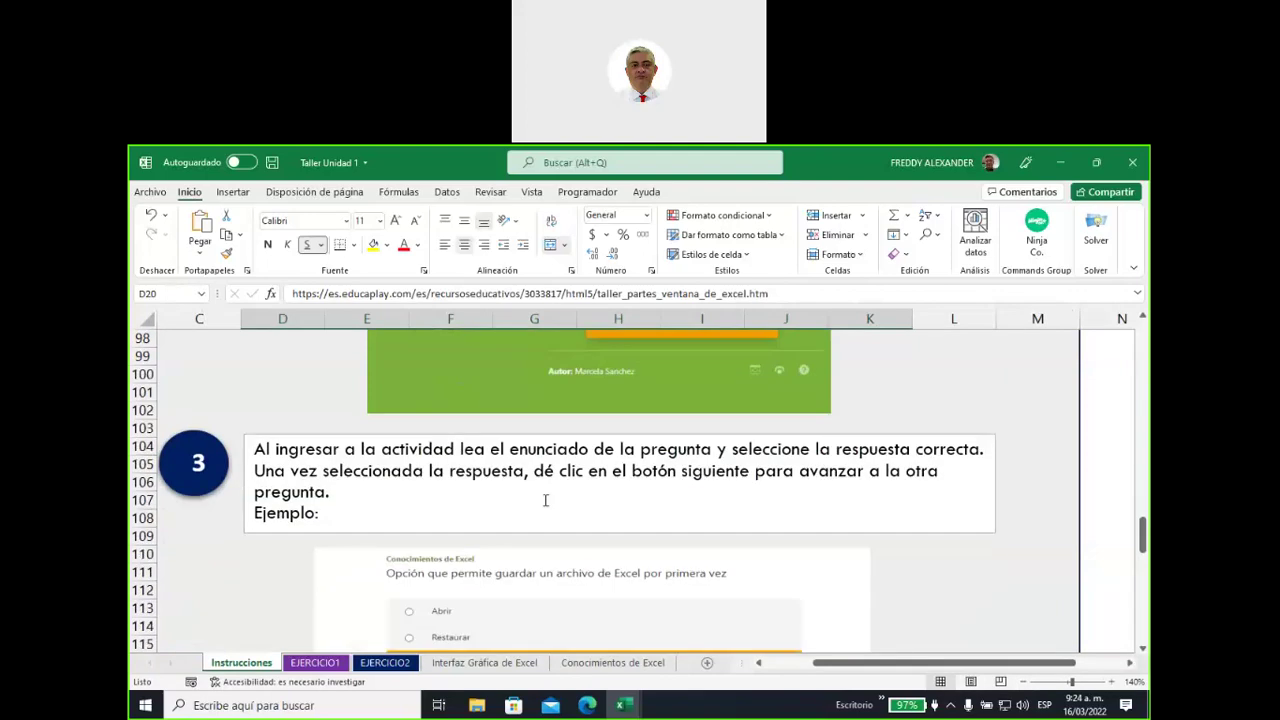
scroll(544, 503, "down", 1)
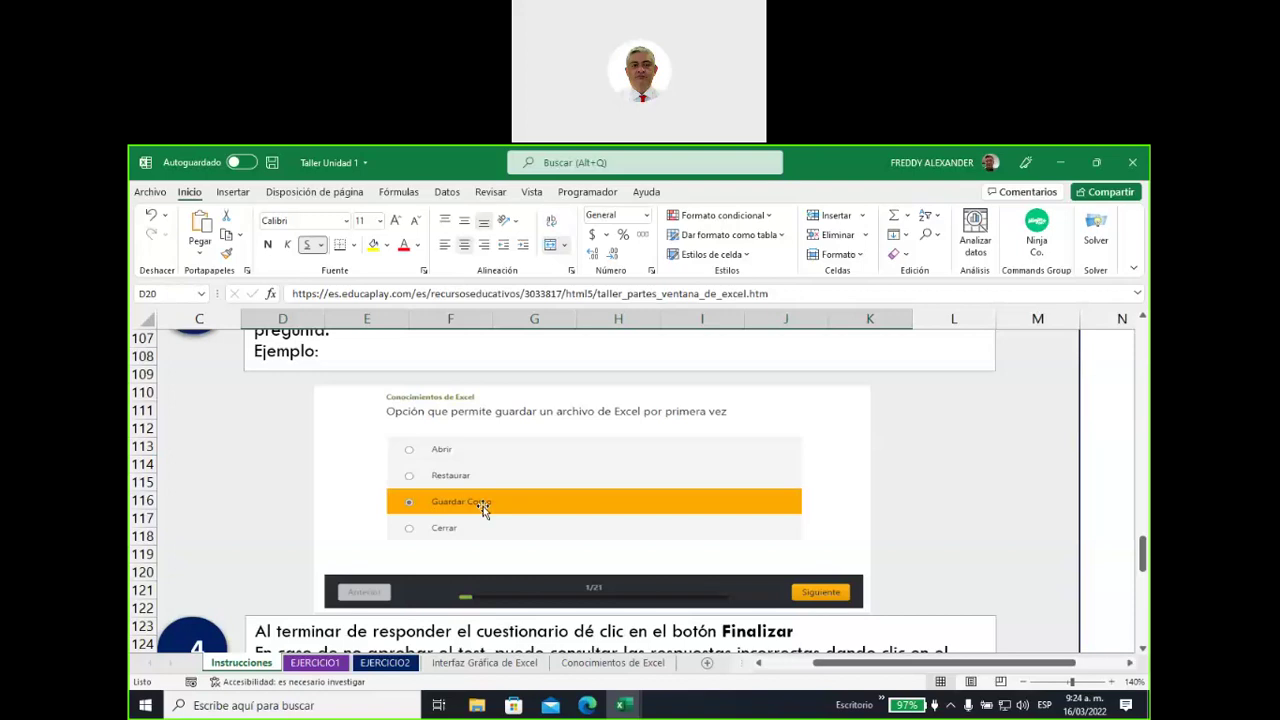
left_click(150, 192)
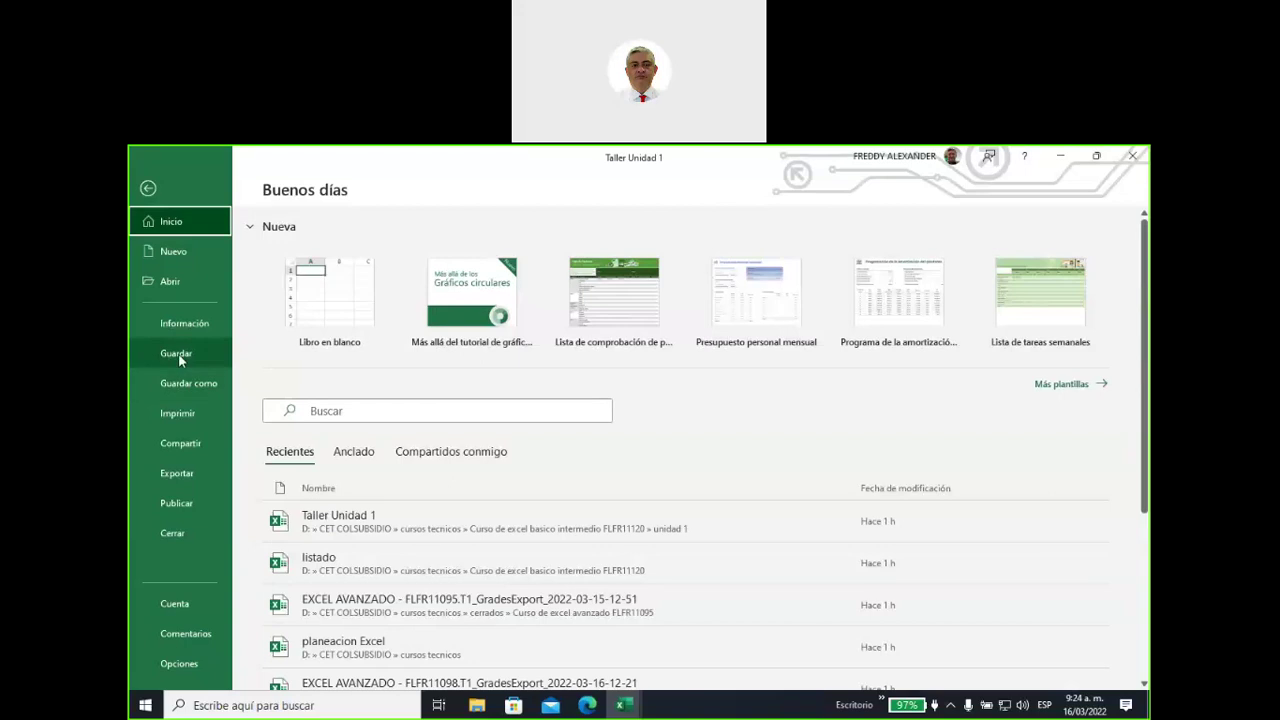
left_click(152, 190)
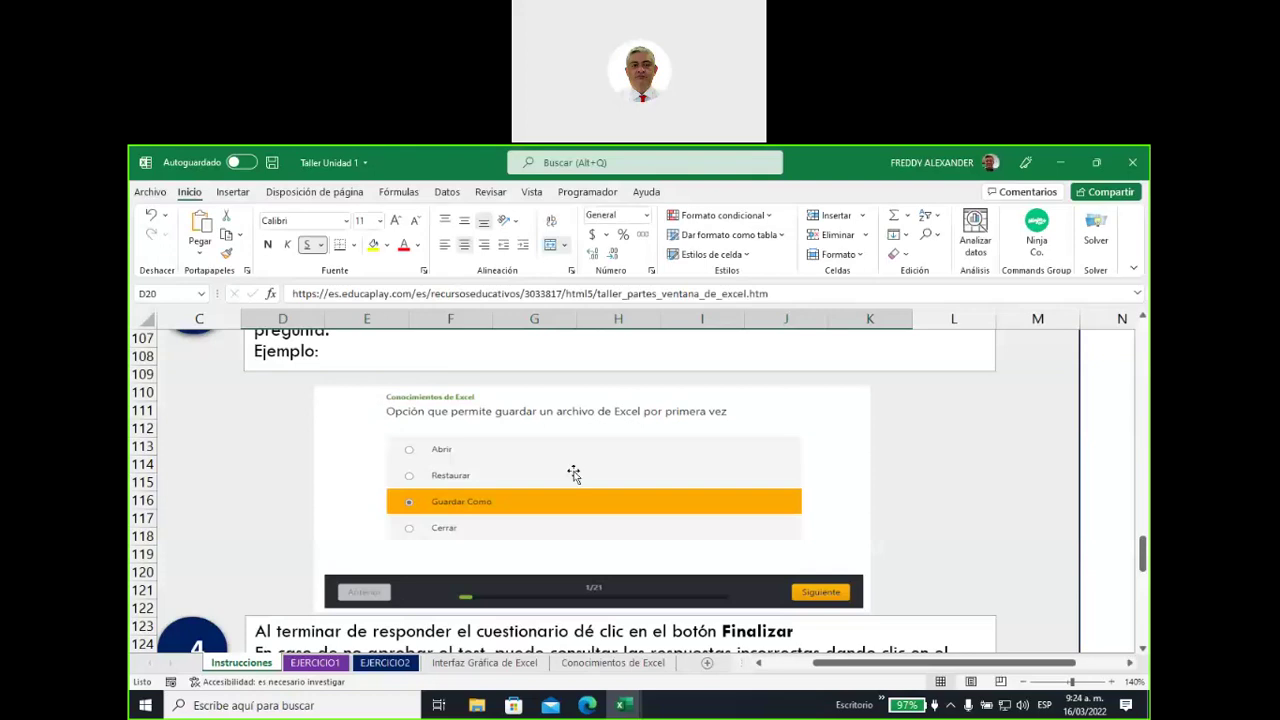
scroll(584, 512, "up", 1)
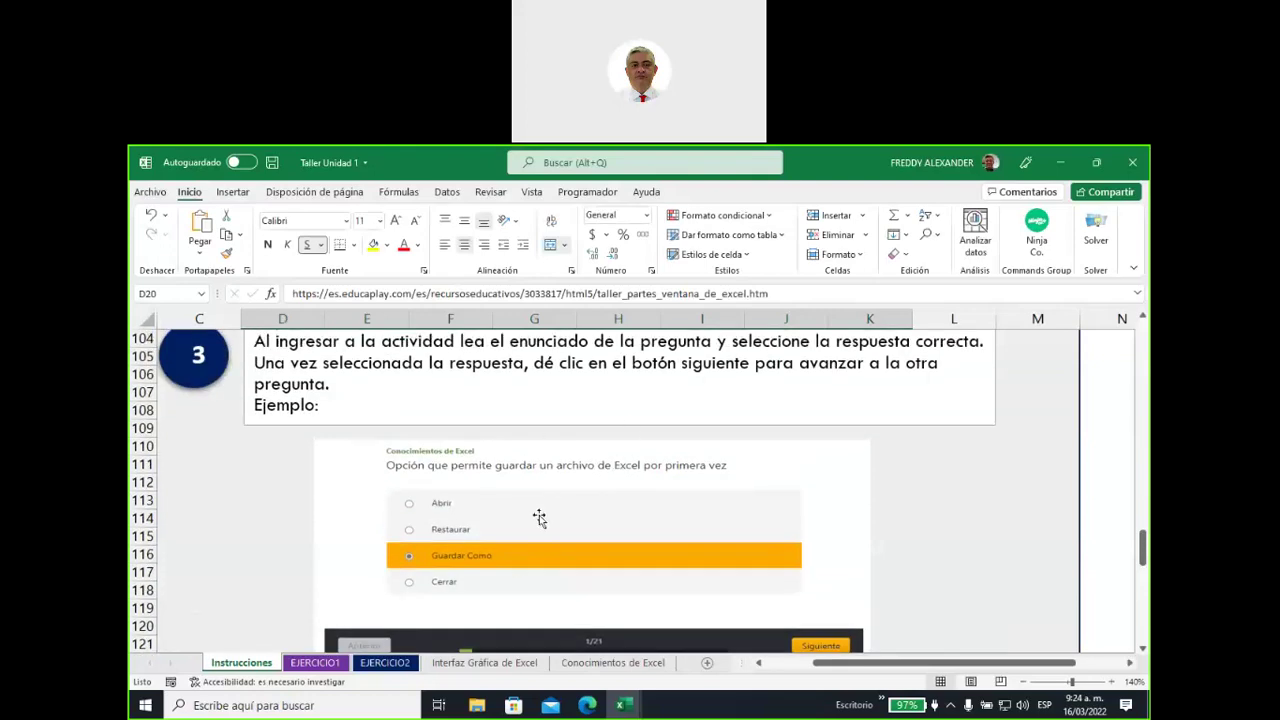
scroll(550, 525, "down", 1)
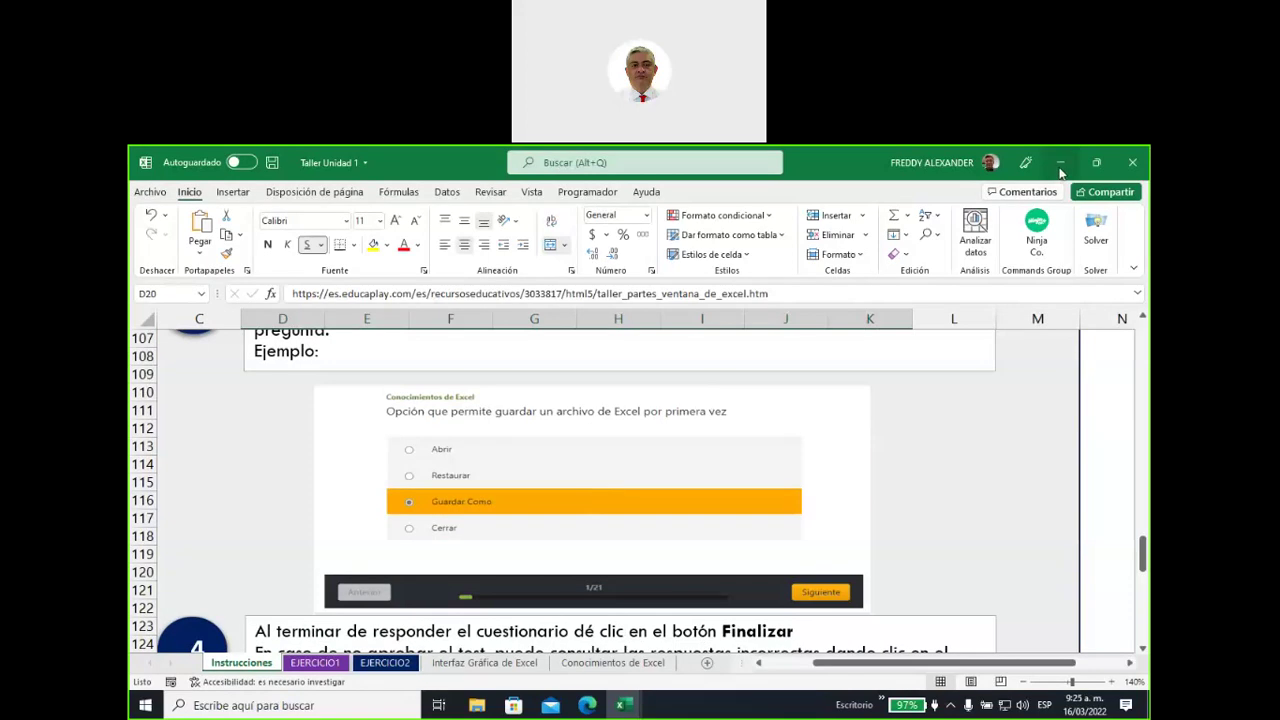
left_click(1061, 170)
left_click(505, 158)
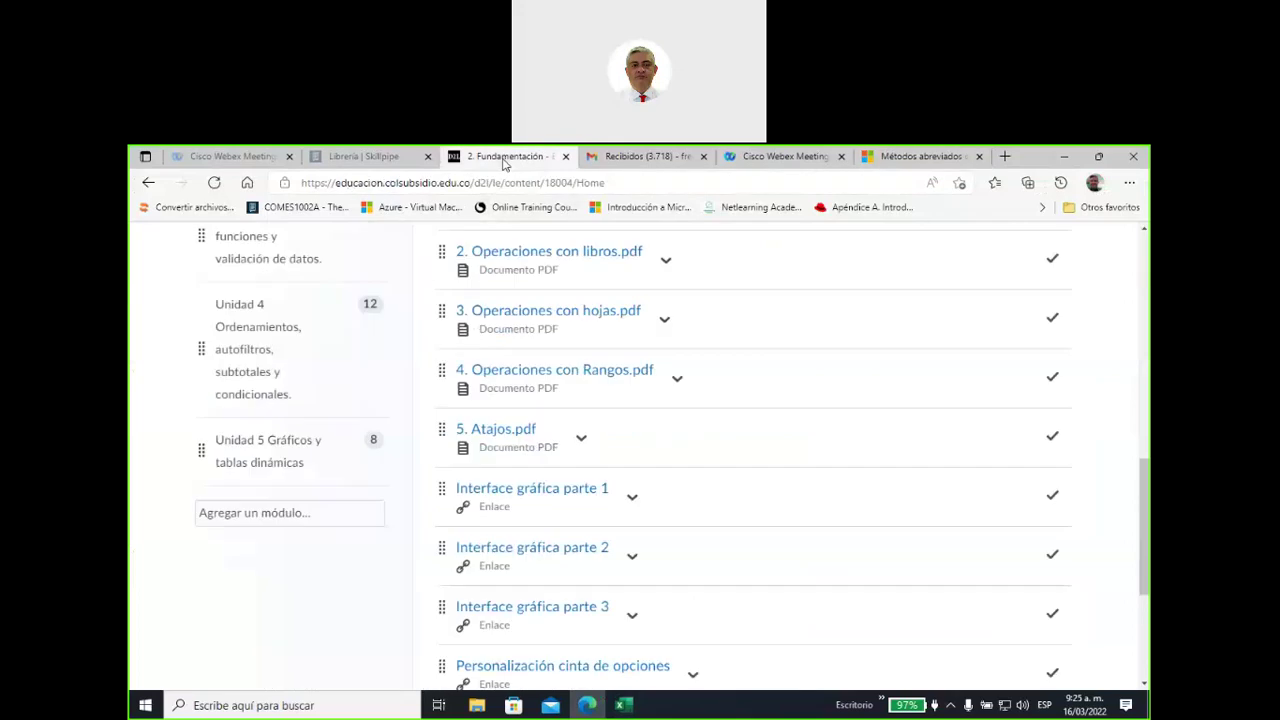
scroll(616, 508, "down", 4)
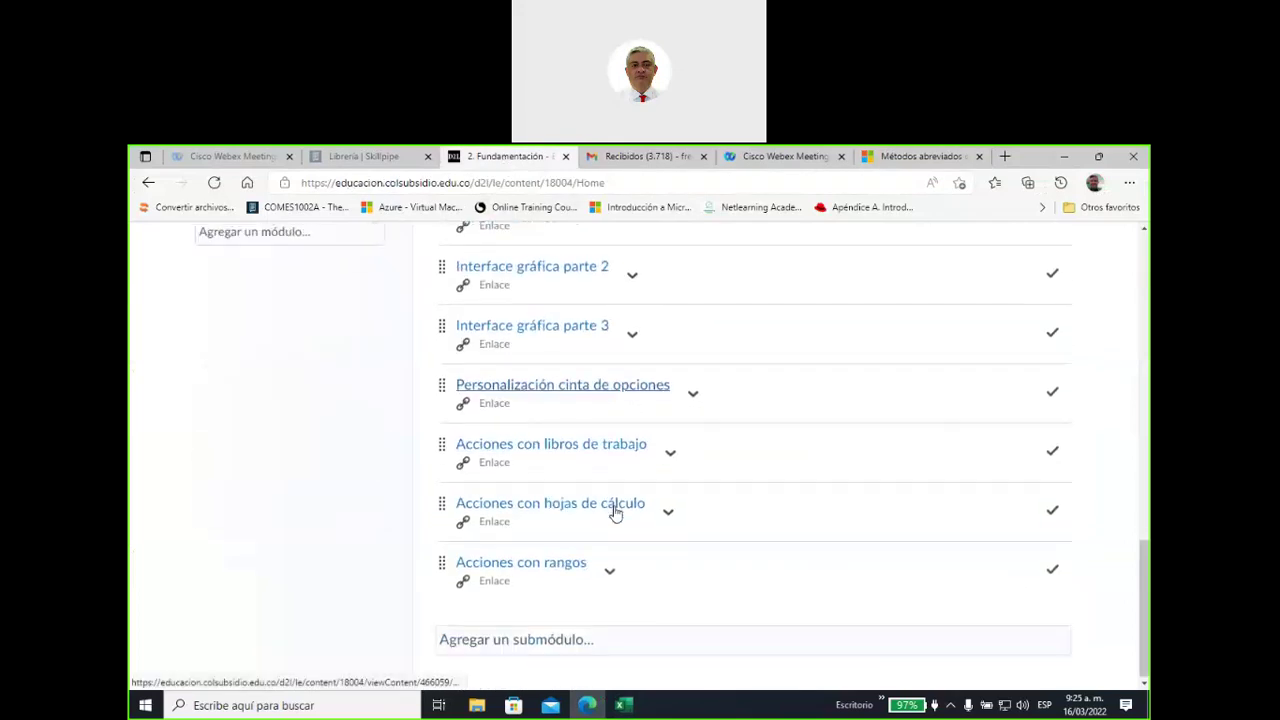
scroll(616, 512, "up", 3)
scroll(616, 512, "up", 1)
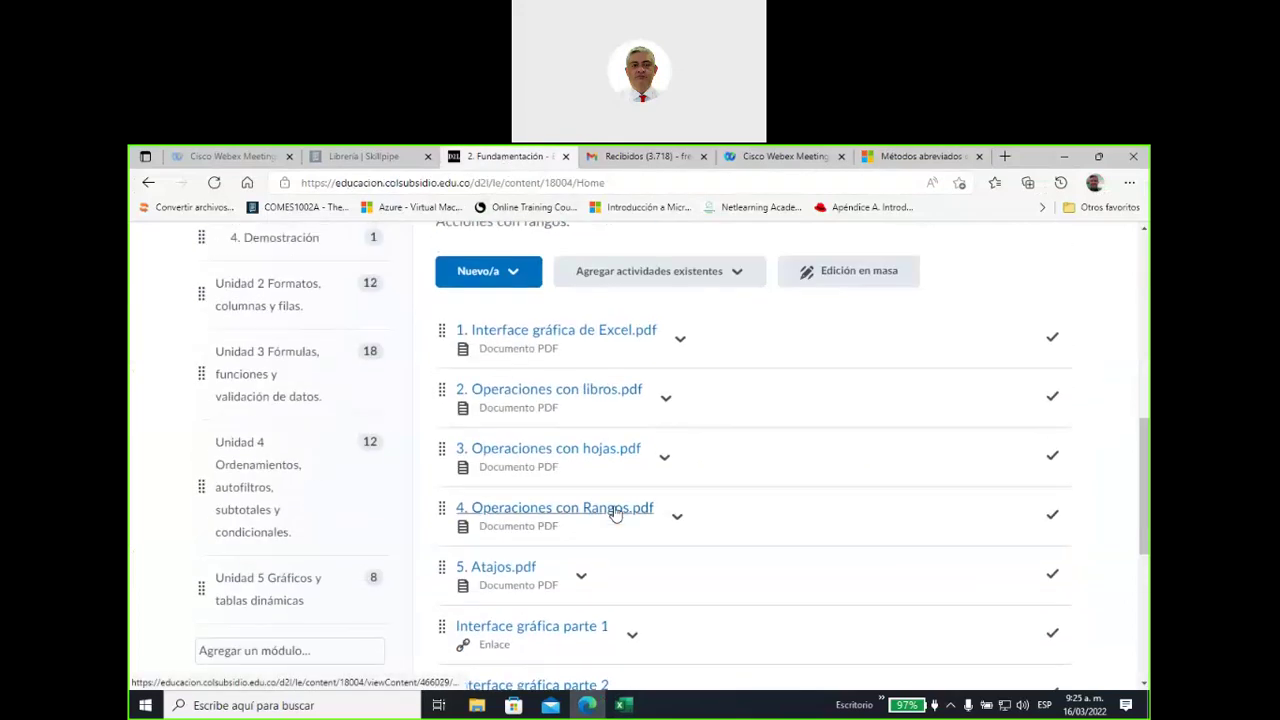
scroll(616, 512, "up", 2)
scroll(540, 514, "up", 1)
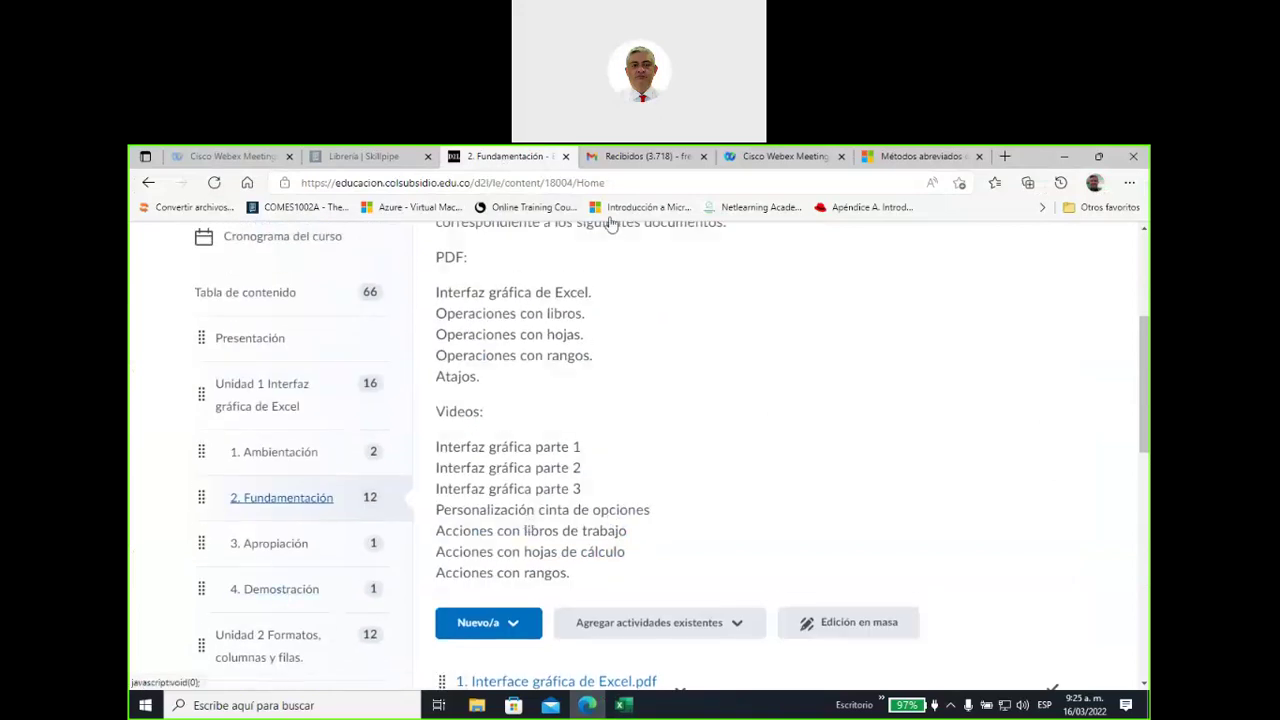
left_click_drag(580, 322, 328, 370)
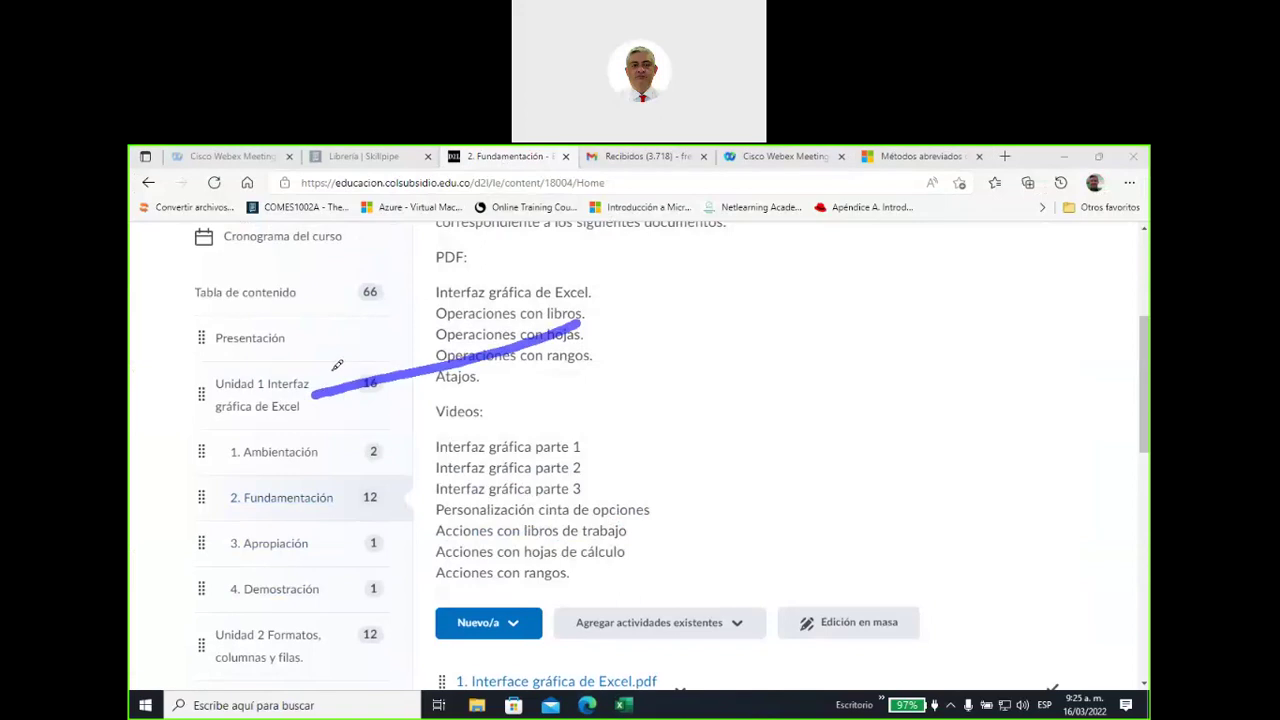
left_click_drag(298, 410, 322, 414)
mouse_move(645, 503)
left_mouse_down()
mouse_move(330, 598)
mouse_move(372, 590)
left_mouse_up()
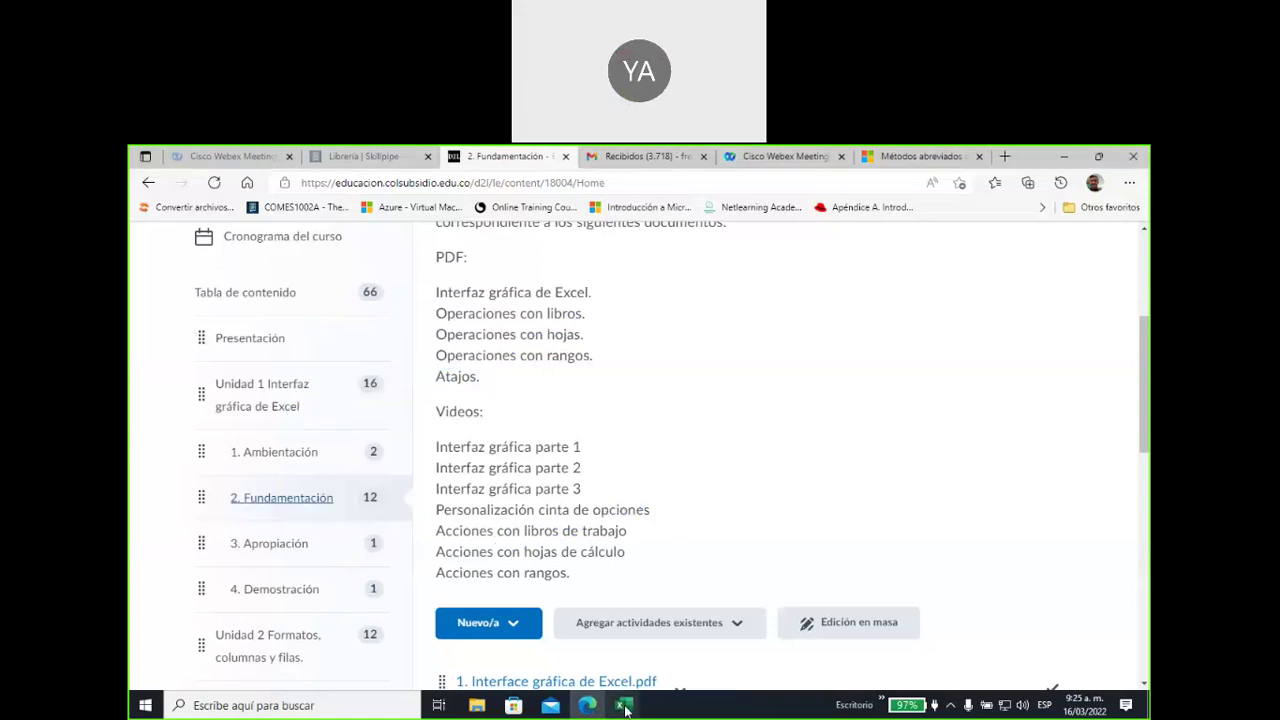
mouse_move(623, 703)
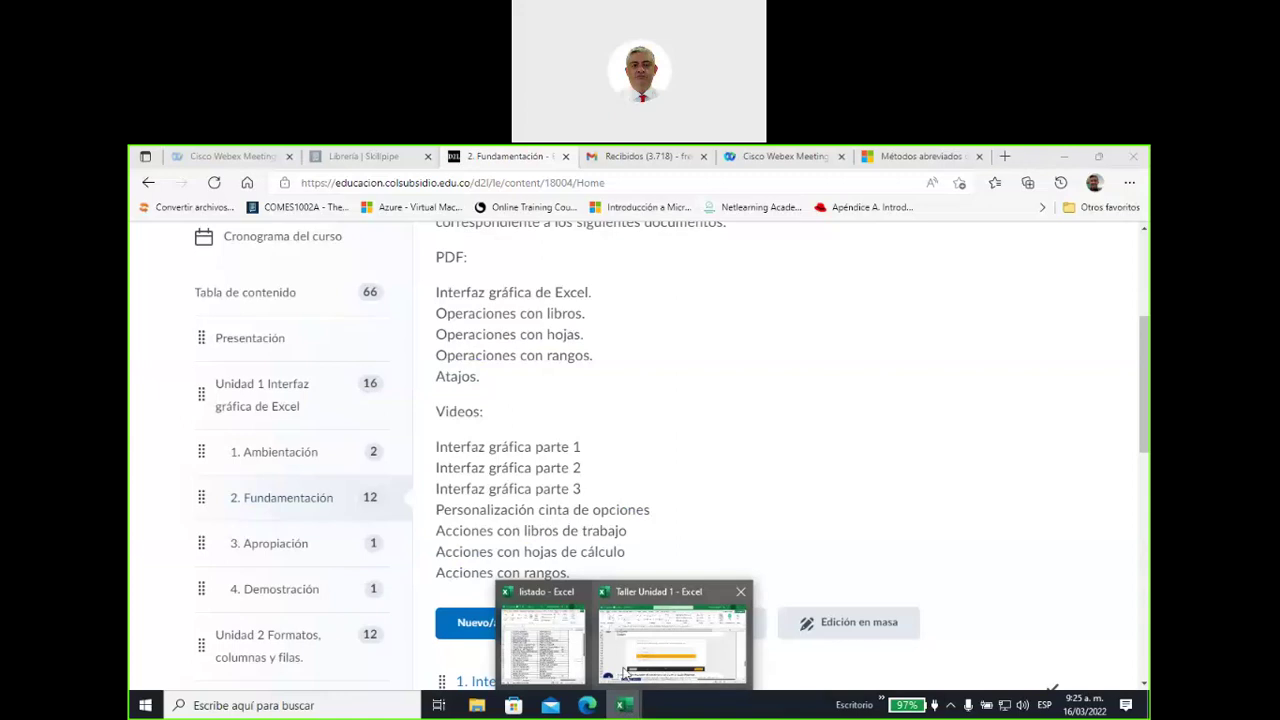
left_click(625, 672)
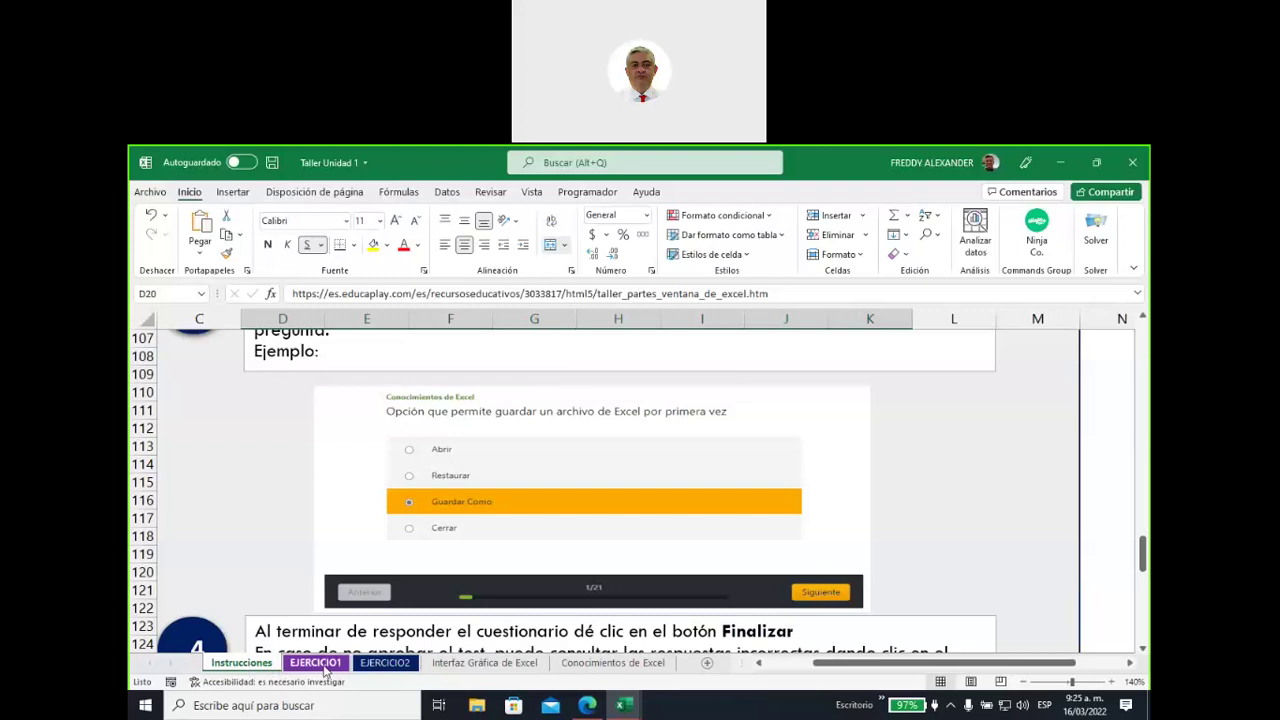
scroll(260, 581, "up", 3)
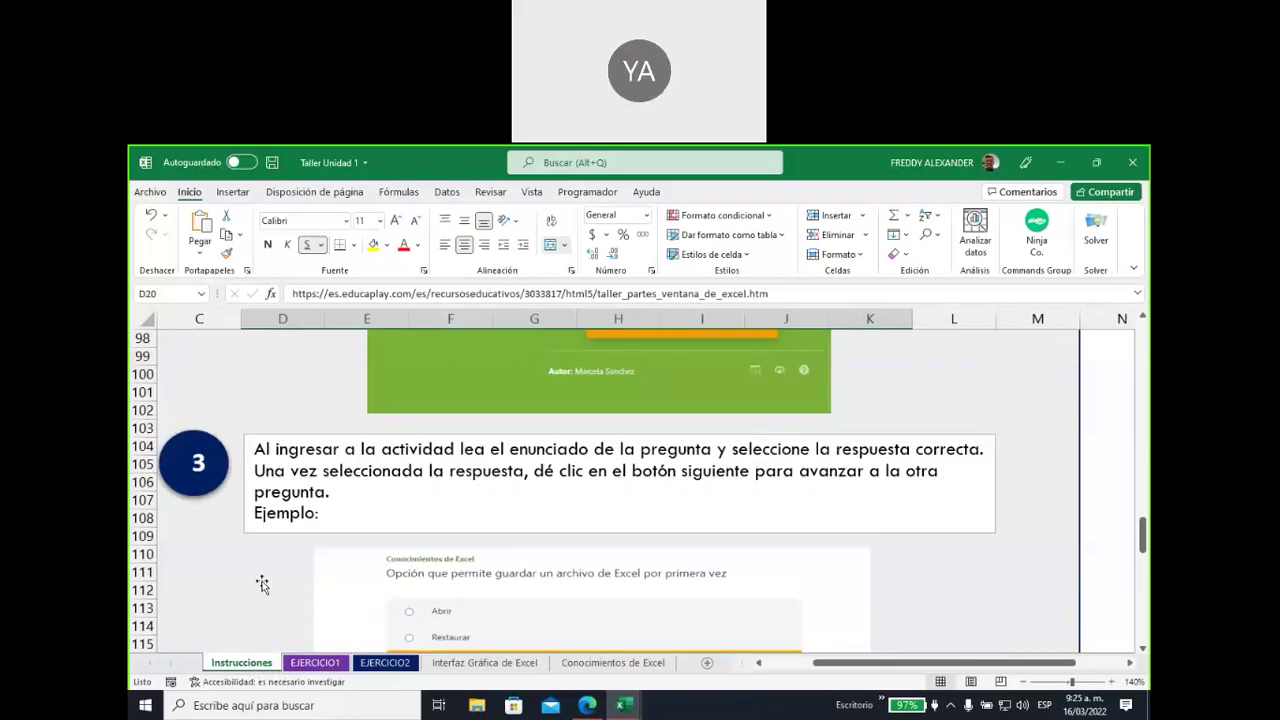
scroll(262, 586, "up", 1)
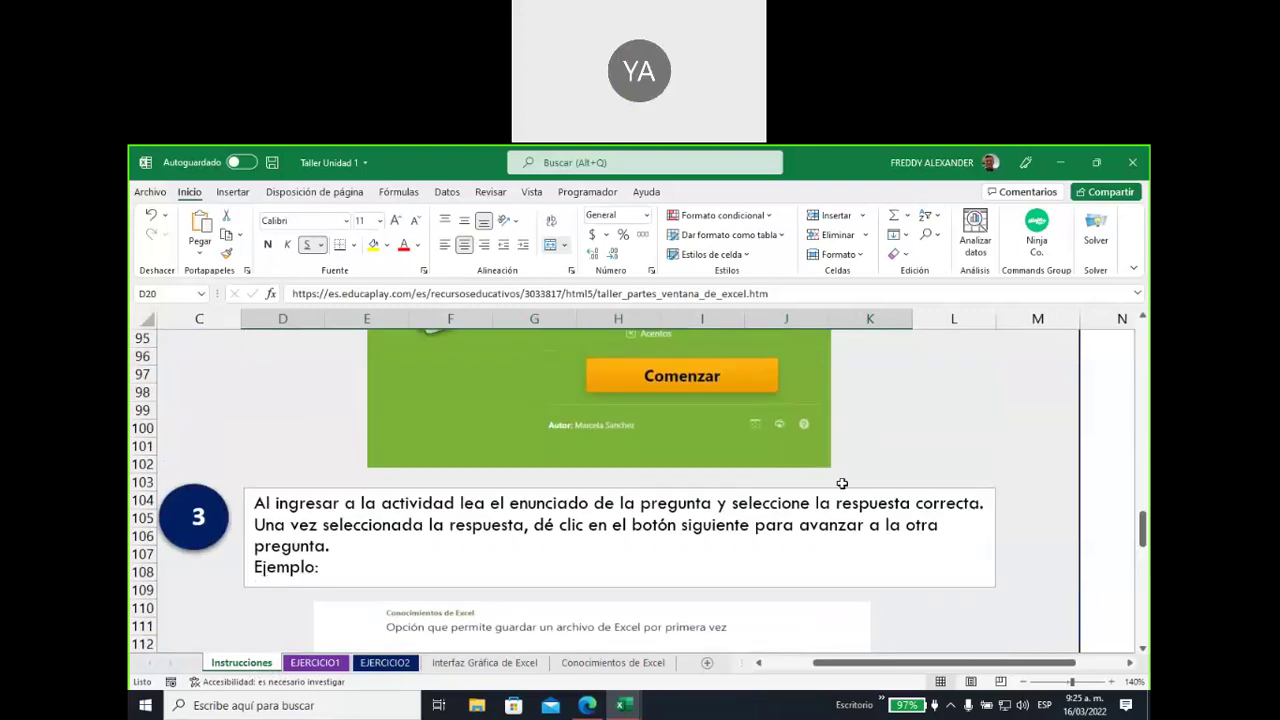
left_click(1060, 163)
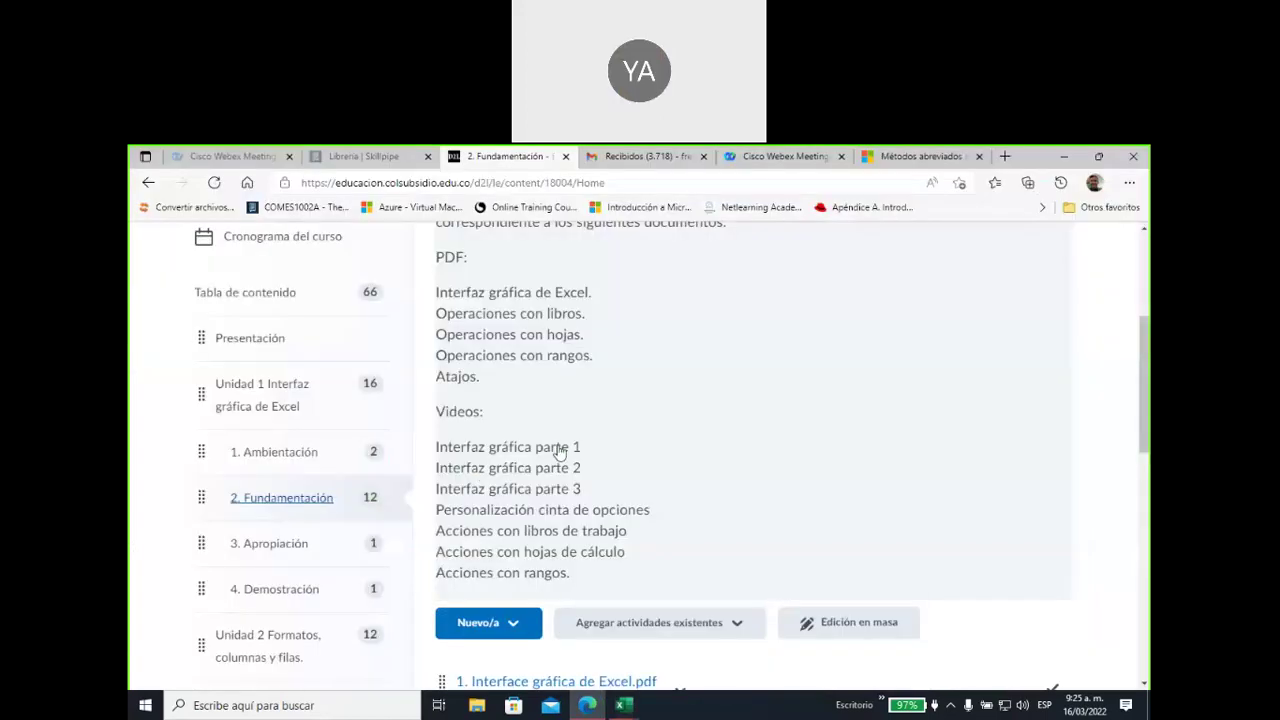
Mark the Apropiación, Demostración and Fundamentación sidebar modules with pen arrows and underlines
scroll(554, 446, "down", 1)
scroll(556, 444, "down", 1)
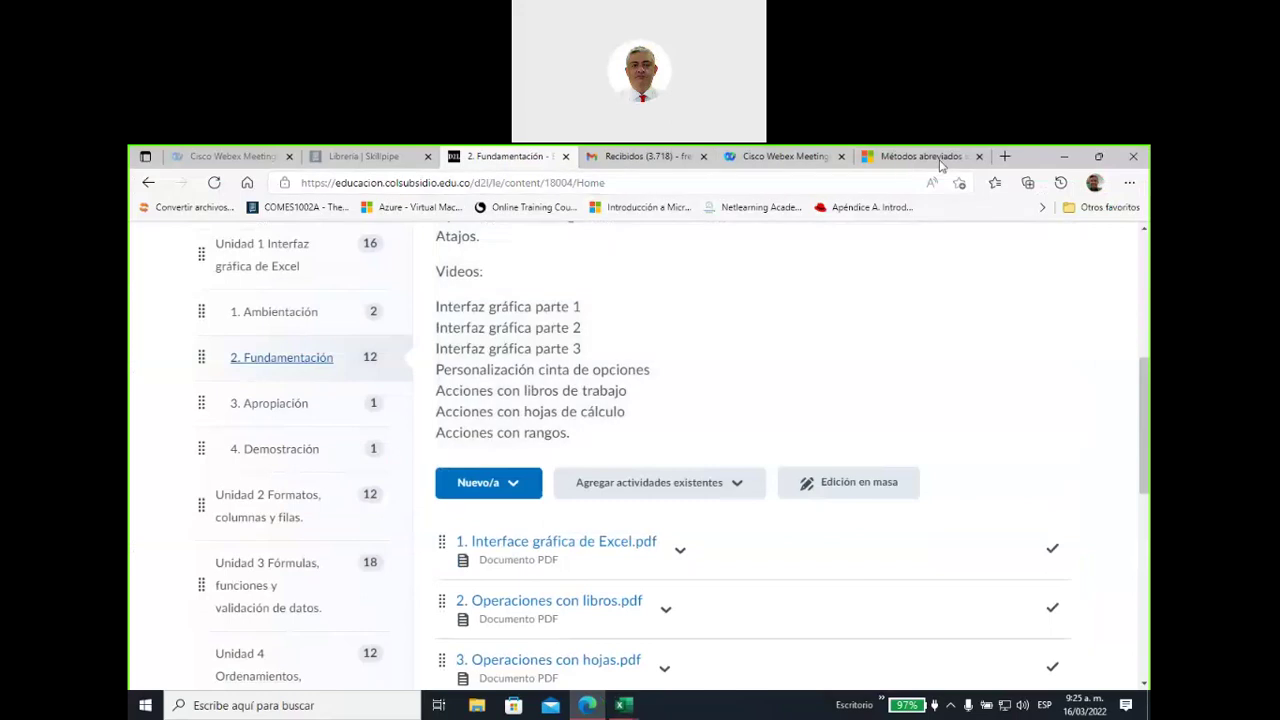
mouse_move(620, 356)
left_mouse_down()
mouse_move(316, 405)
mouse_move(352, 414)
left_mouse_up()
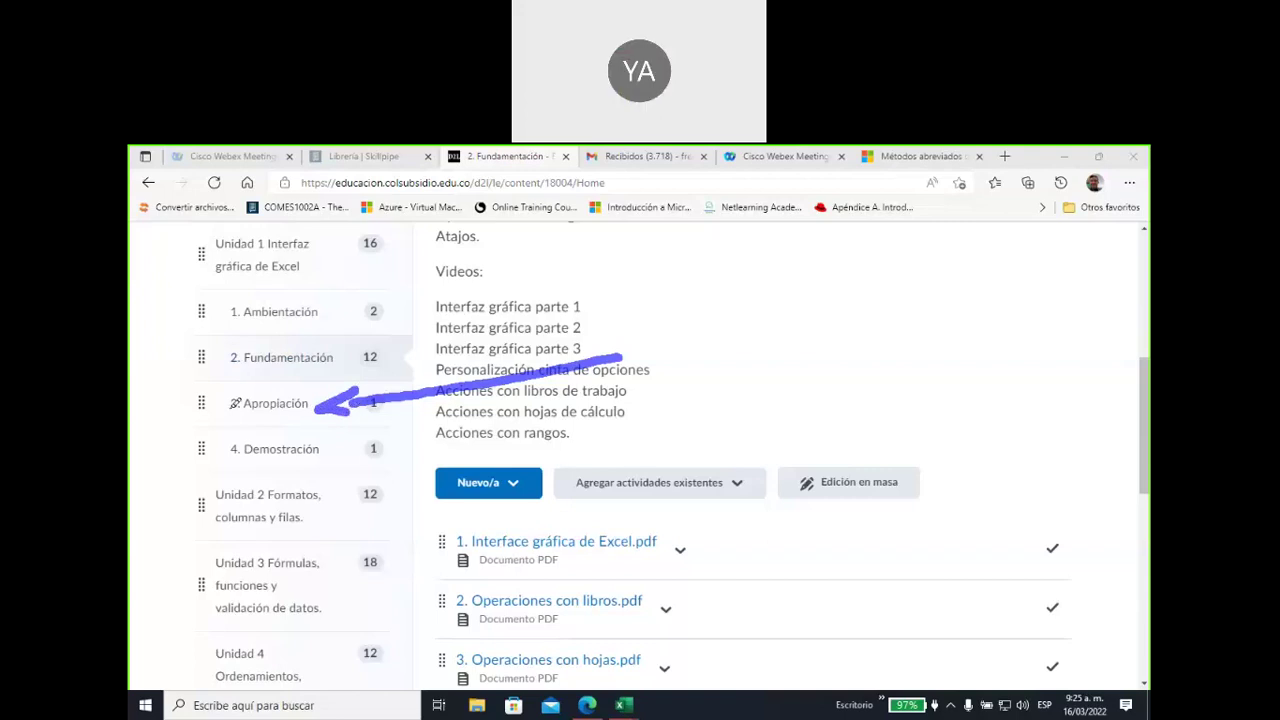
left_click_drag(228, 409, 290, 406)
left_click_drag(224, 463, 314, 465)
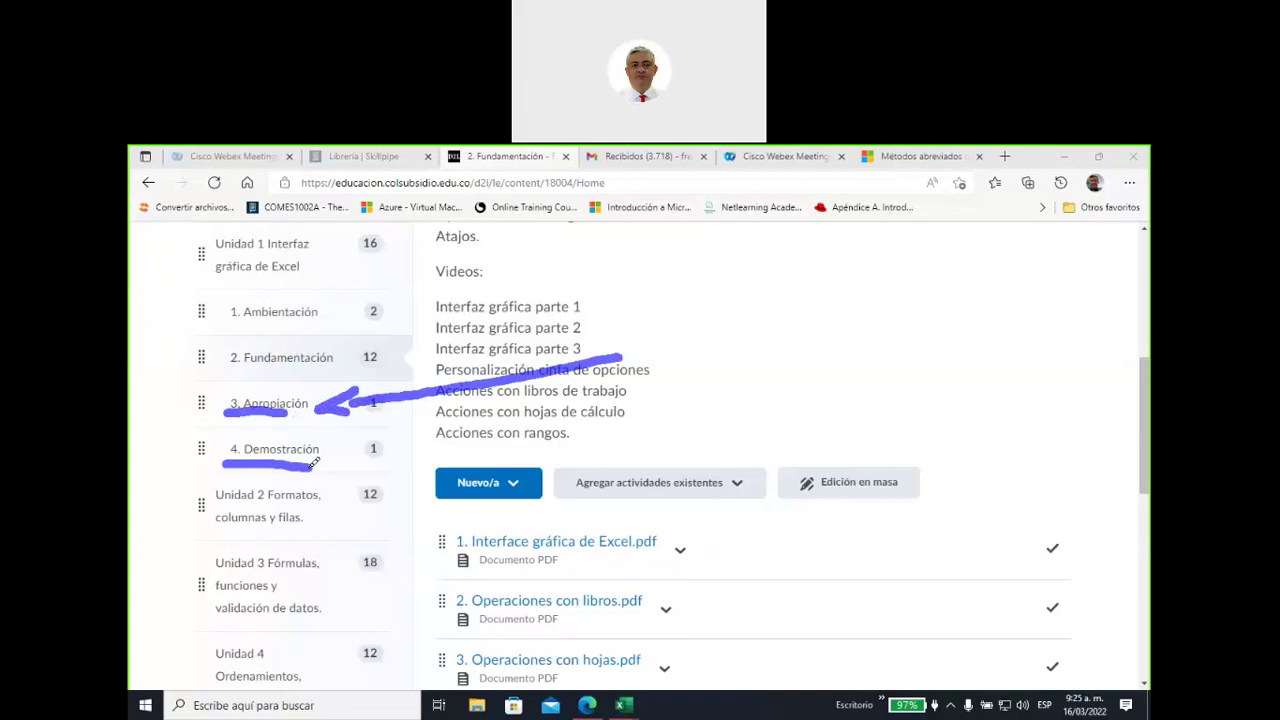
left_click_drag(232, 370, 318, 370)
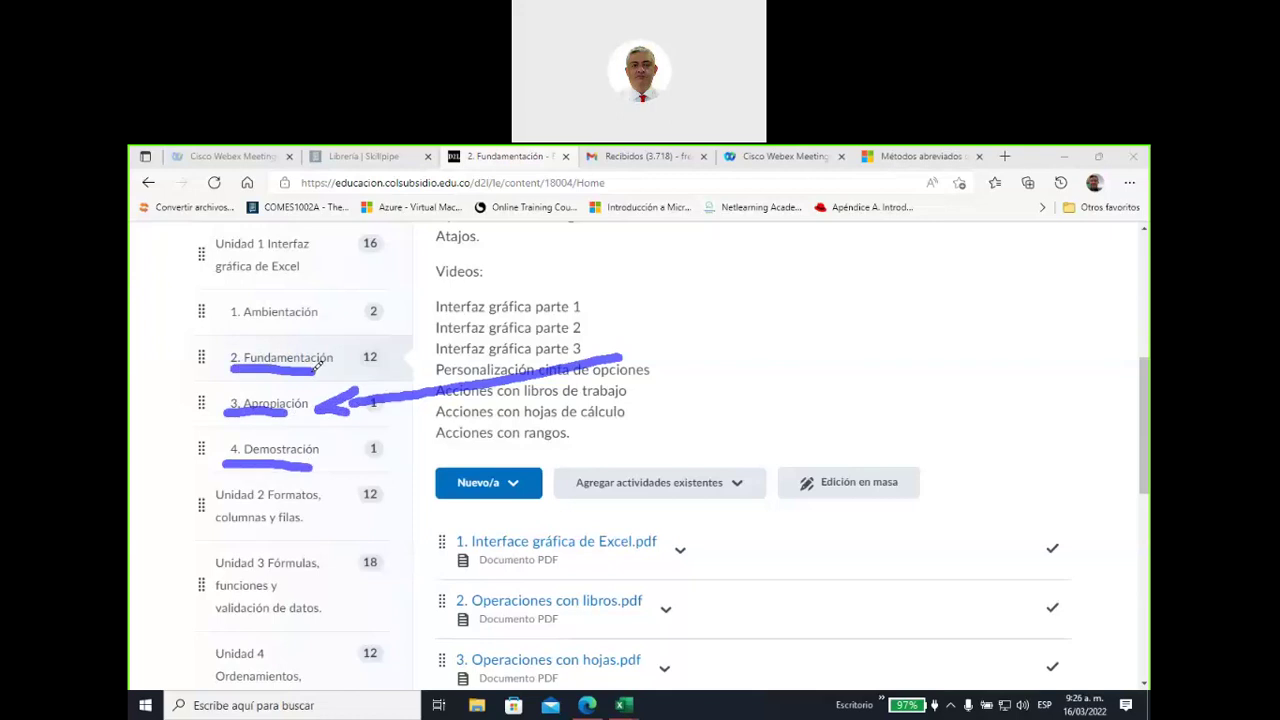
Underline the Unidad 1 heading, clear all ink, and open 3. Apropiación
left_click_drag(217, 283, 326, 279)
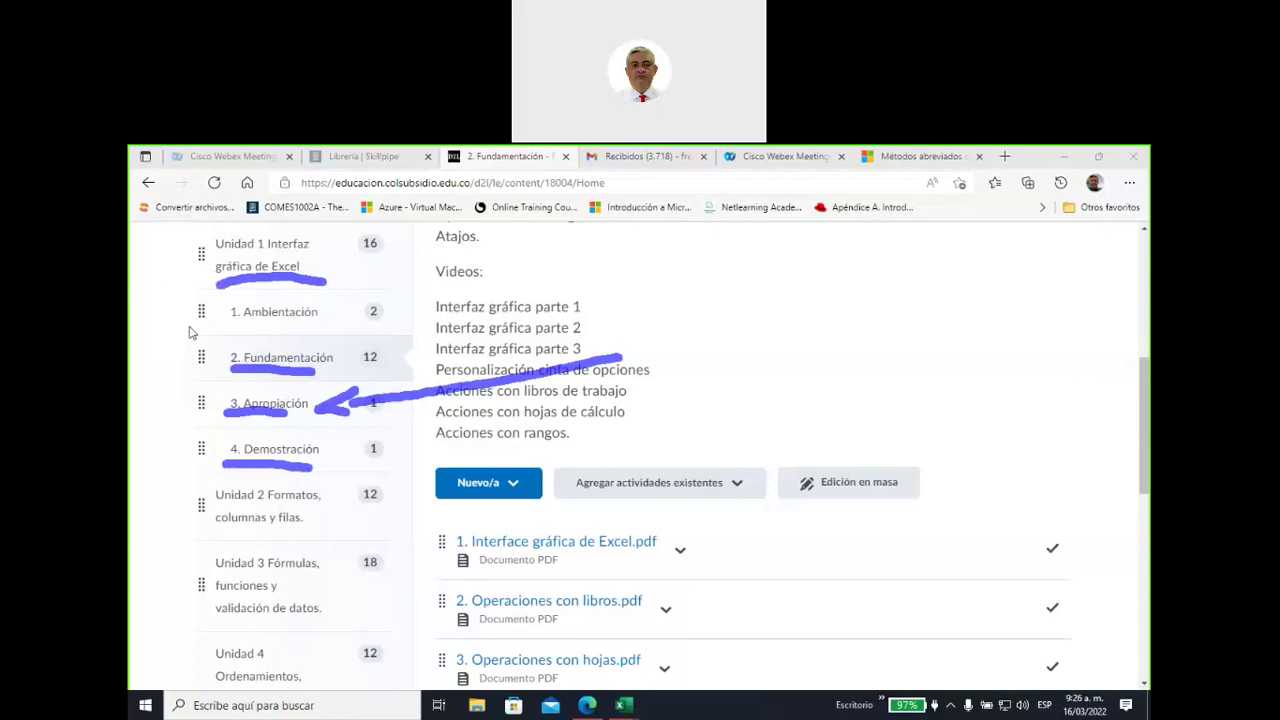
key("Escape")
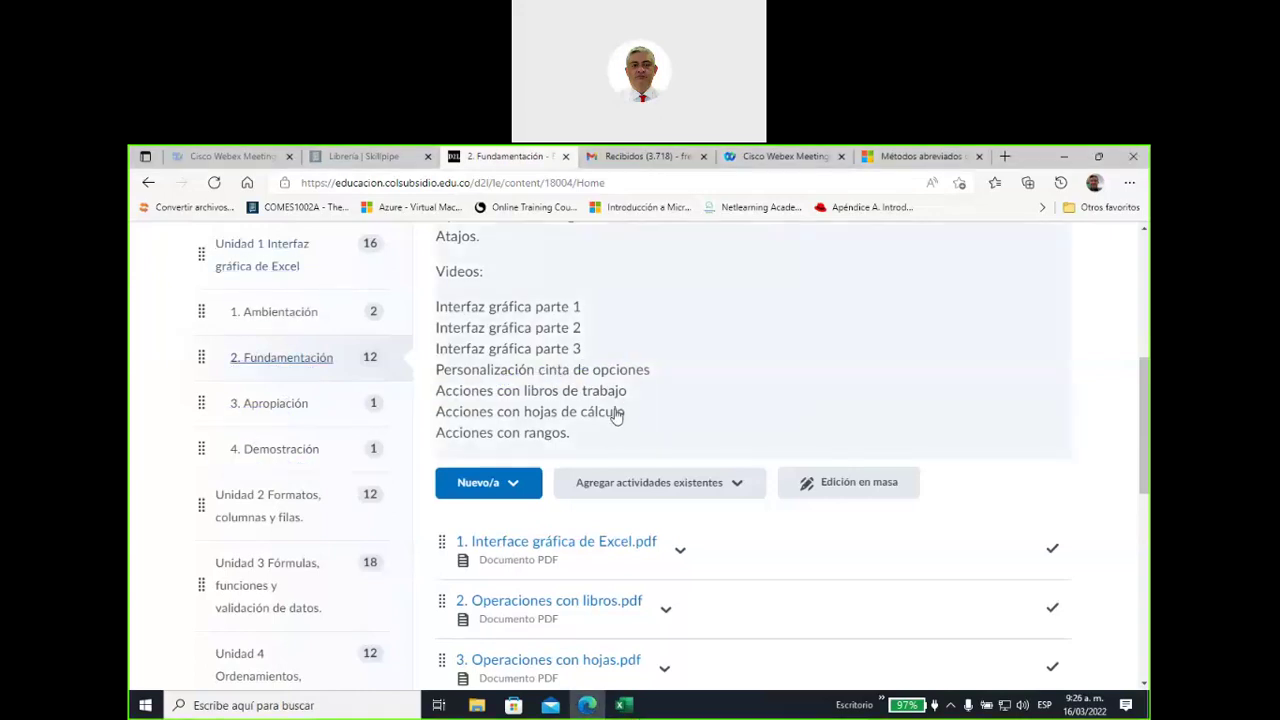
left_click(287, 404)
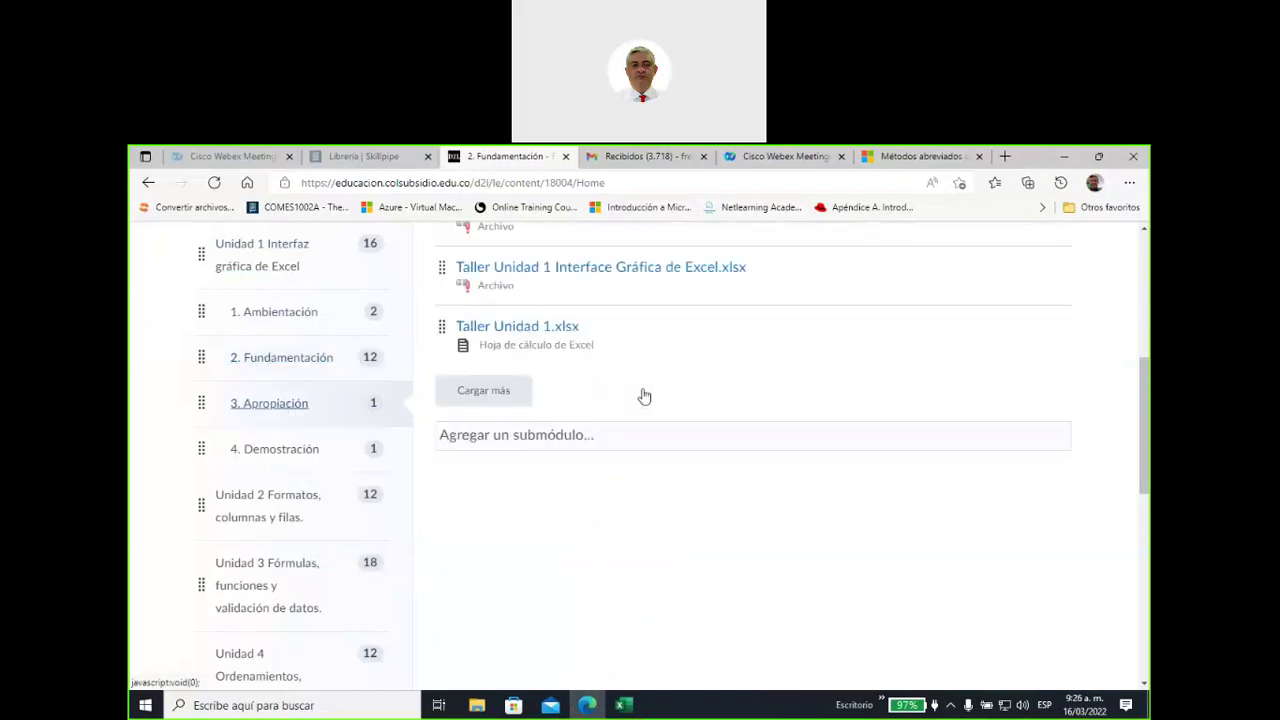
Open the Taller Unidad 1.xlsx activity from the Apropiación list
scroll(651, 391, "down", 1)
scroll(655, 396, "down", 2)
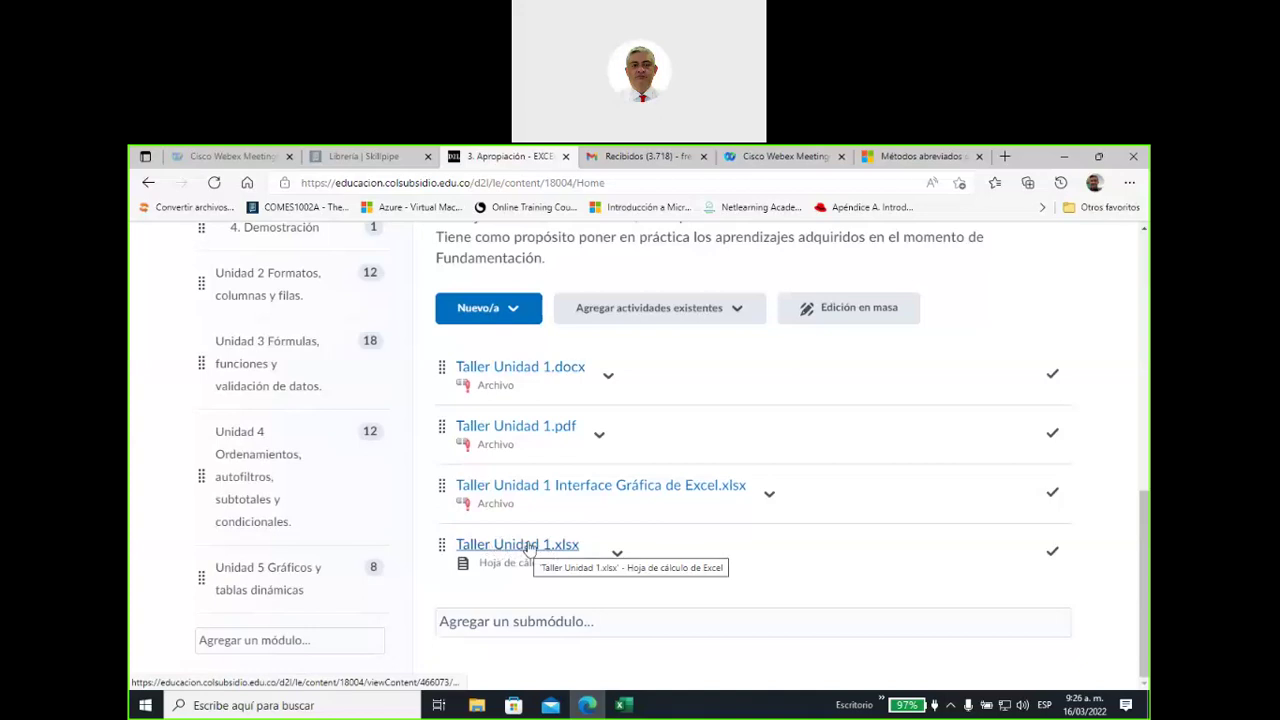
left_click(528, 551)
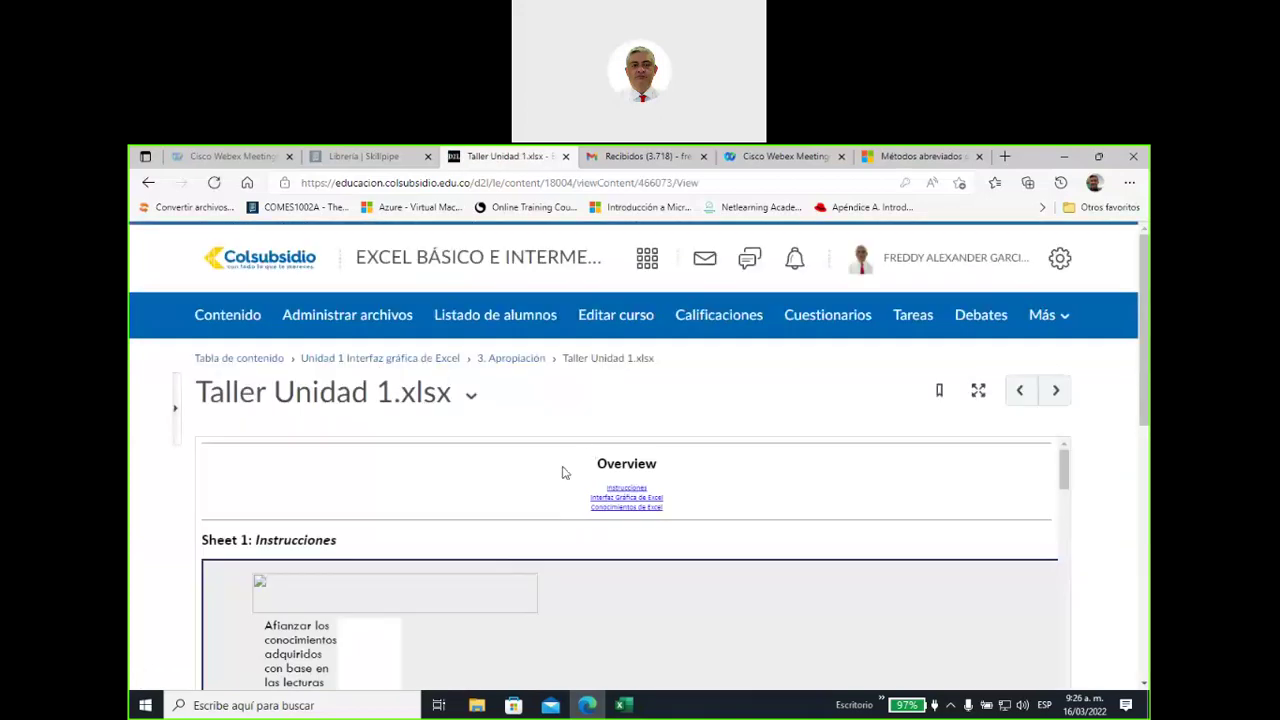
Scroll the preview down to Descargar, then bring the Taller Unidad 1 workbook in Excel forward
scroll(562, 472, "down", 10)
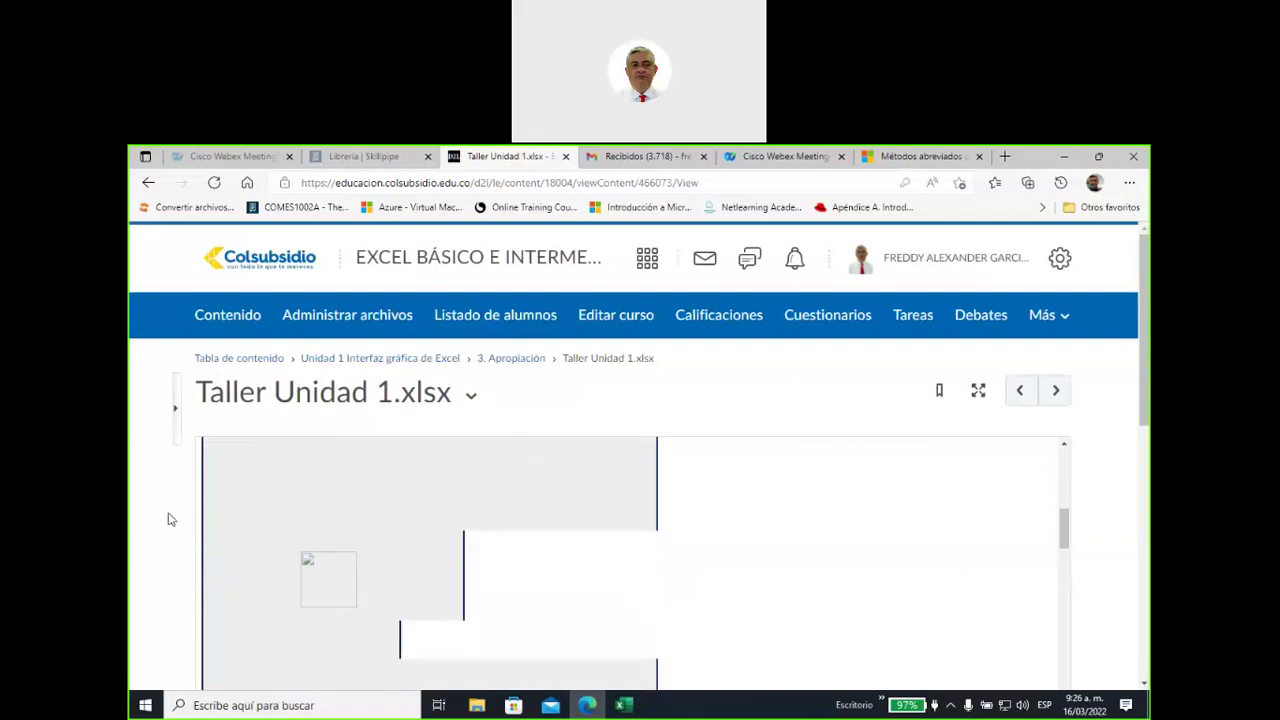
scroll(170, 519, "down", 3)
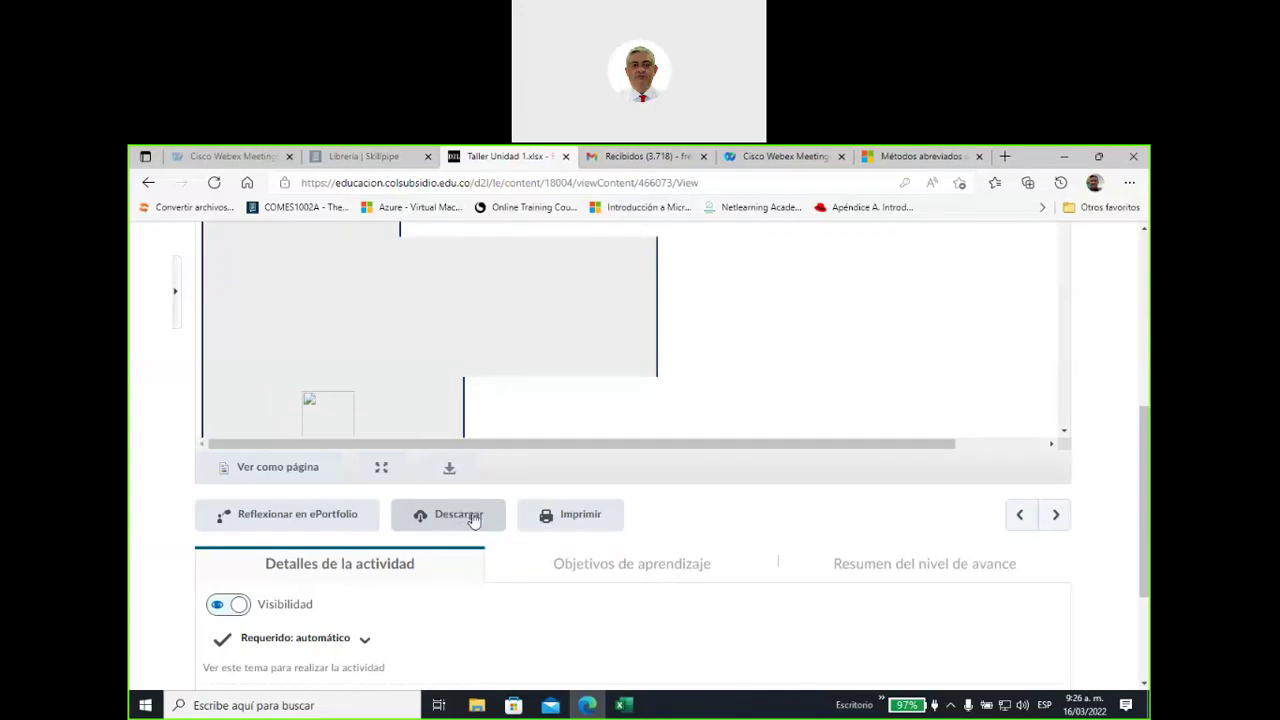
left_click(624, 708)
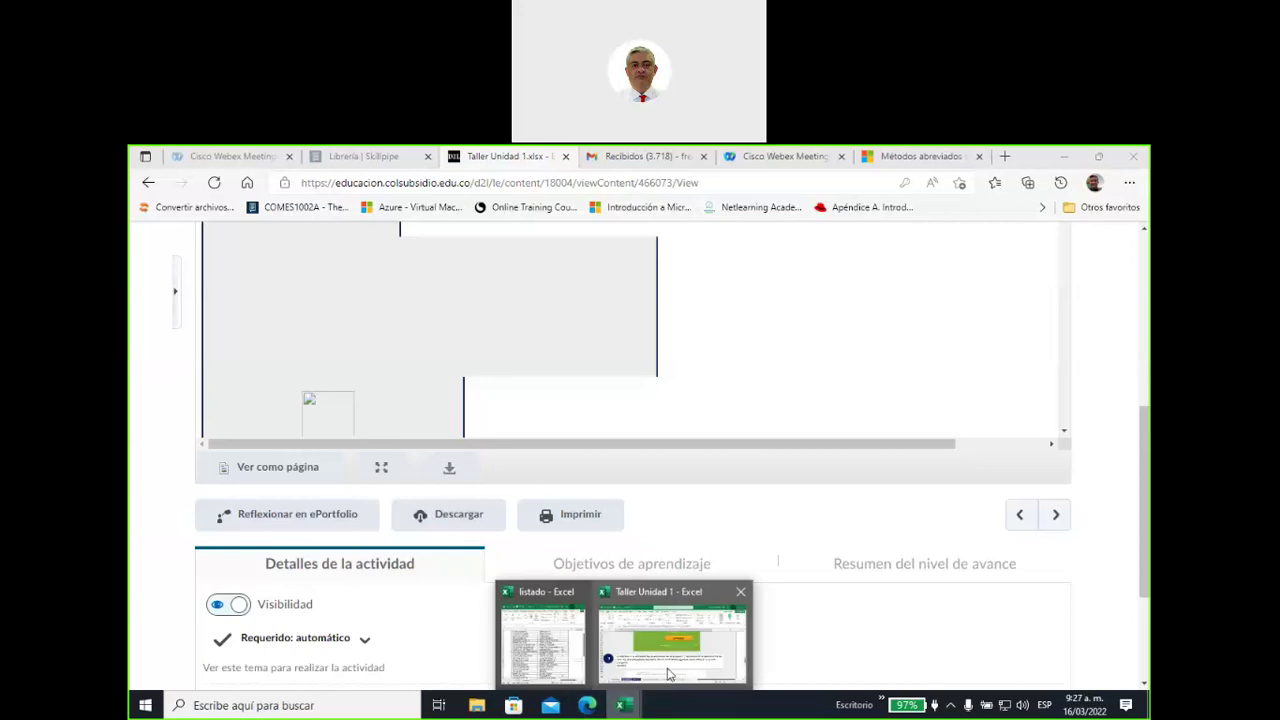
left_click(668, 675)
scroll(579, 451, "up", 3)
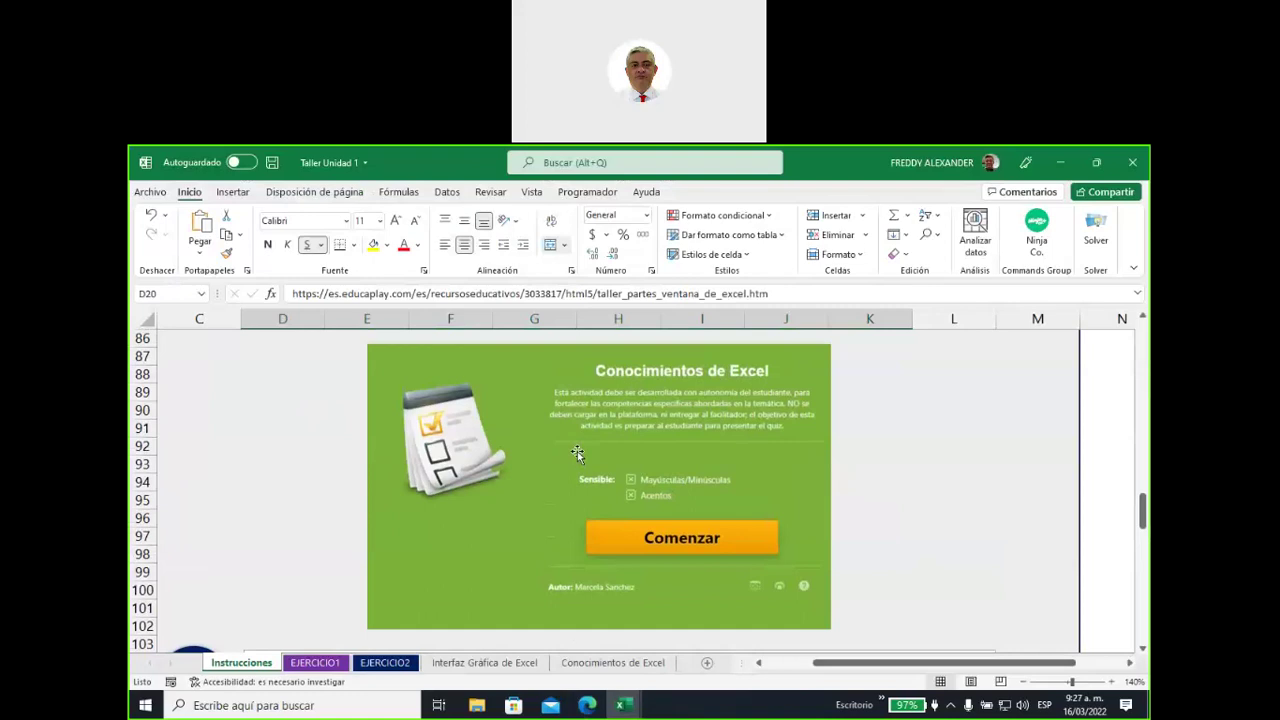
left_click(590, 706)
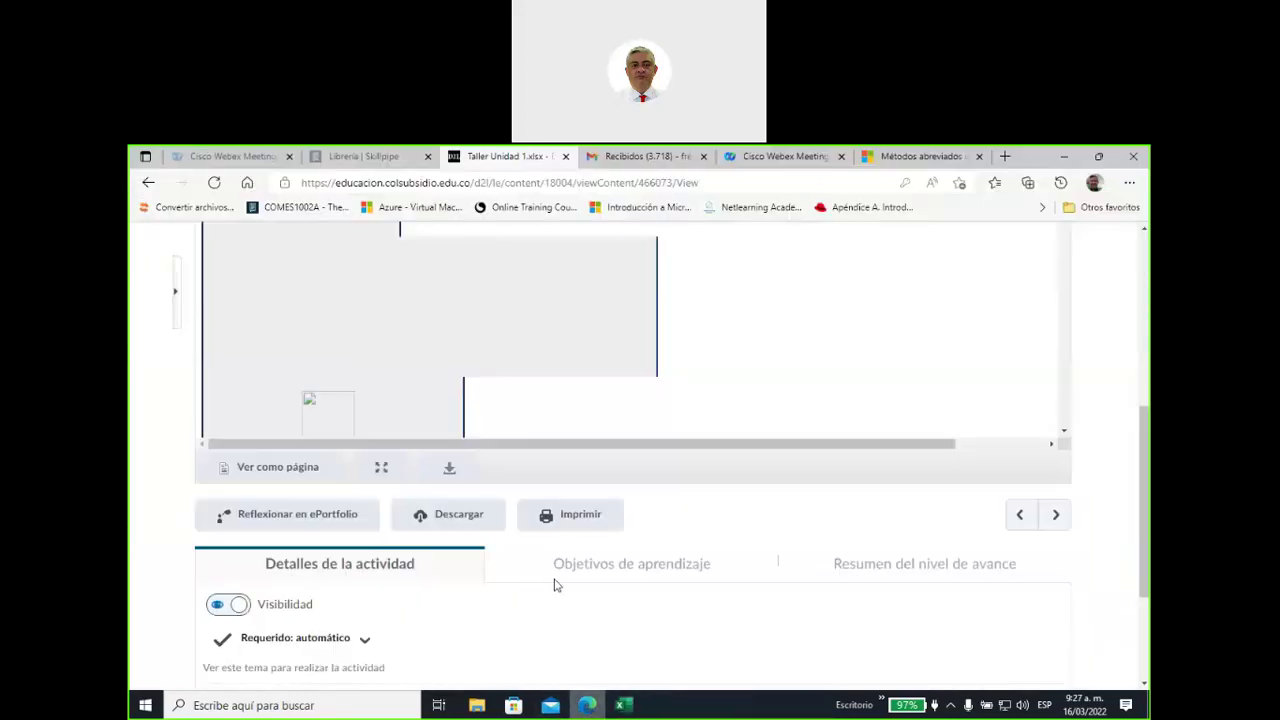
Return to the course's Tabla de contenido page through the breadcrumb link
scroll(157, 370, "up", 5)
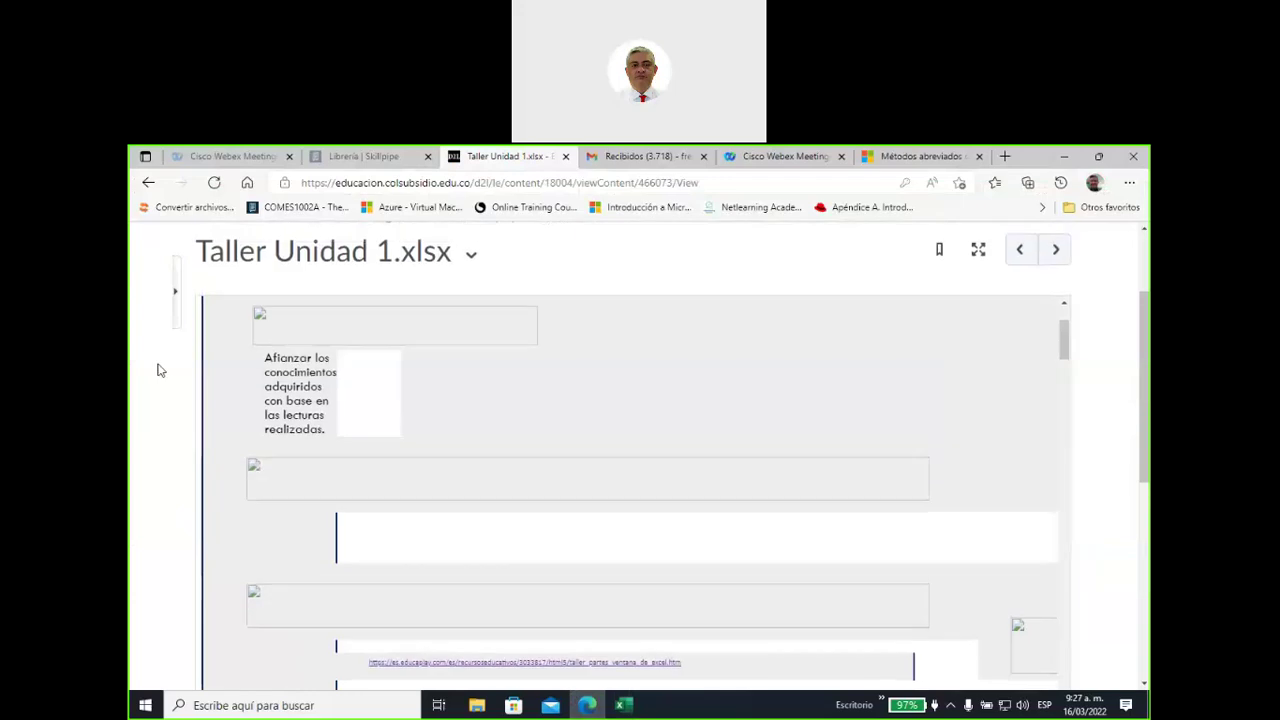
scroll(157, 370, "up", 3)
left_click(257, 367)
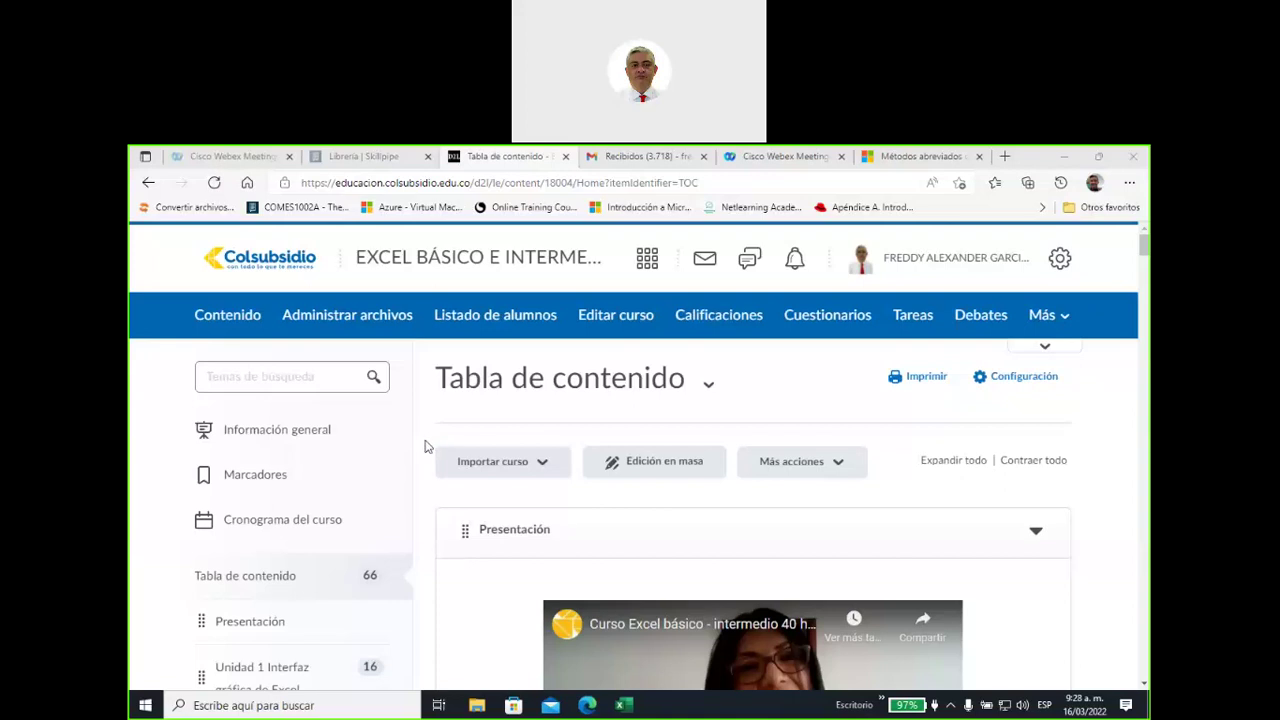
scroll(428, 445, "down", 4)
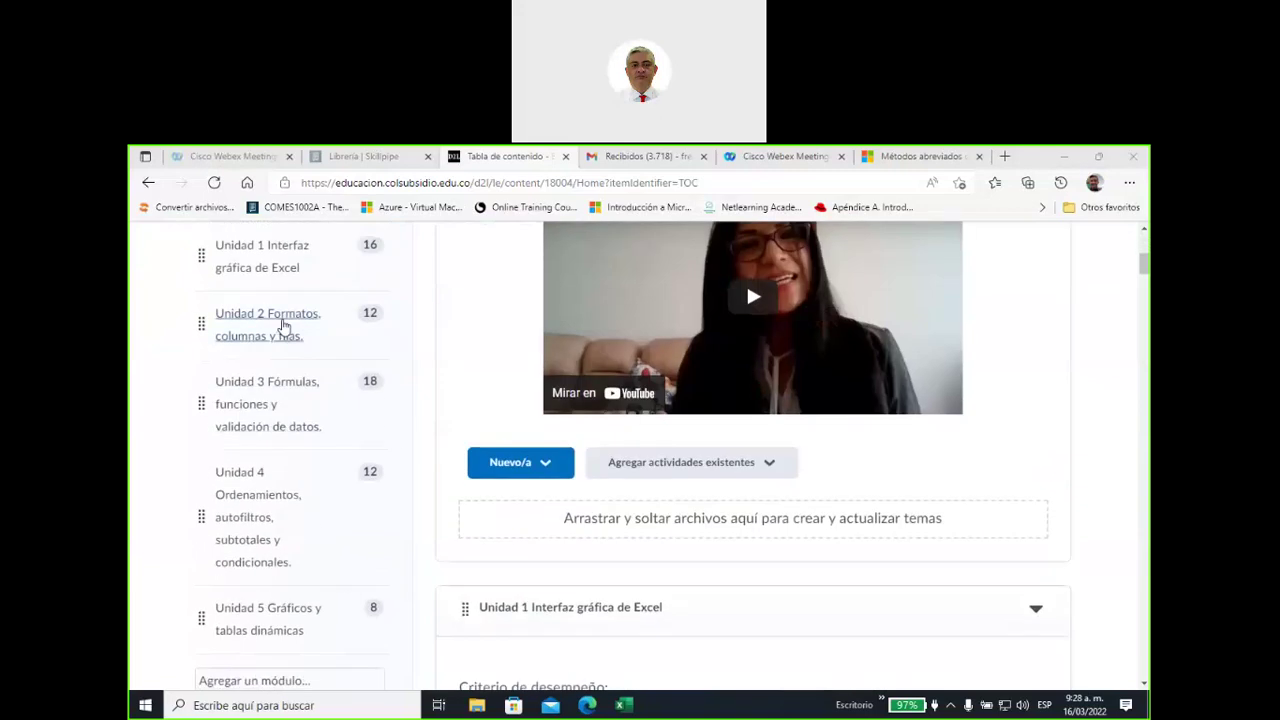
scroll(285, 335, "up", 1)
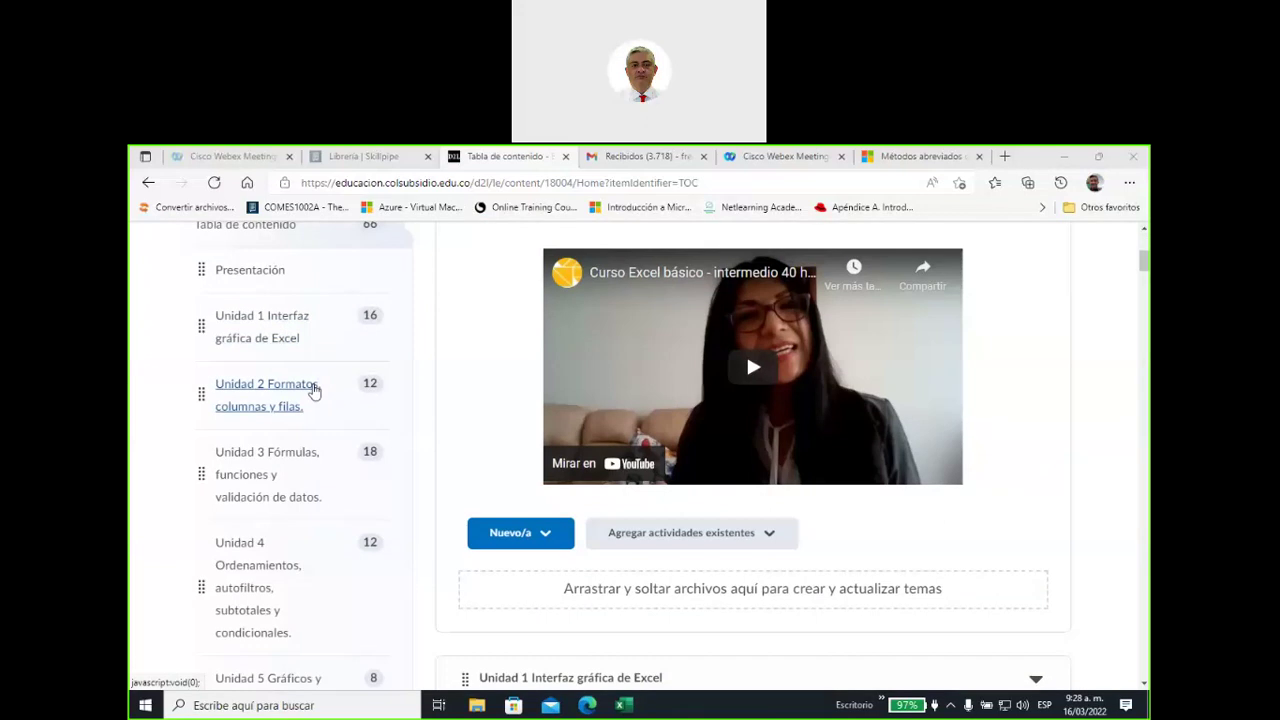
scroll(310, 393, "down", 1)
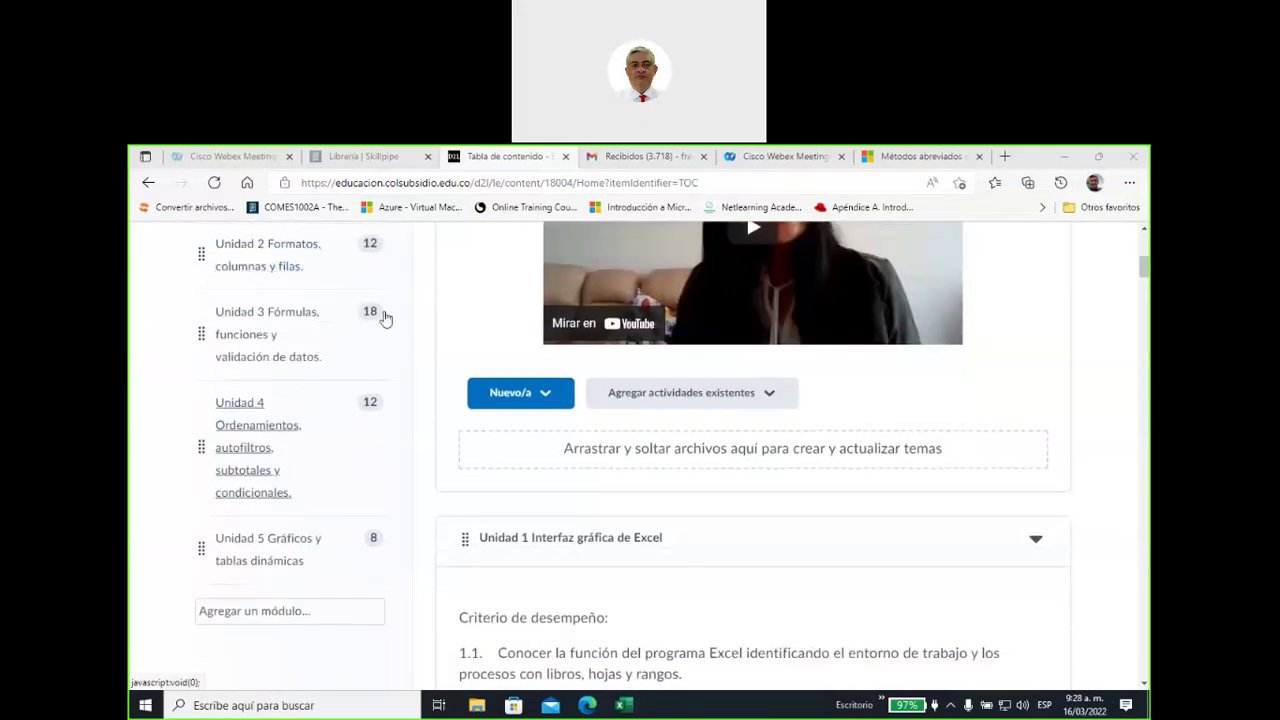